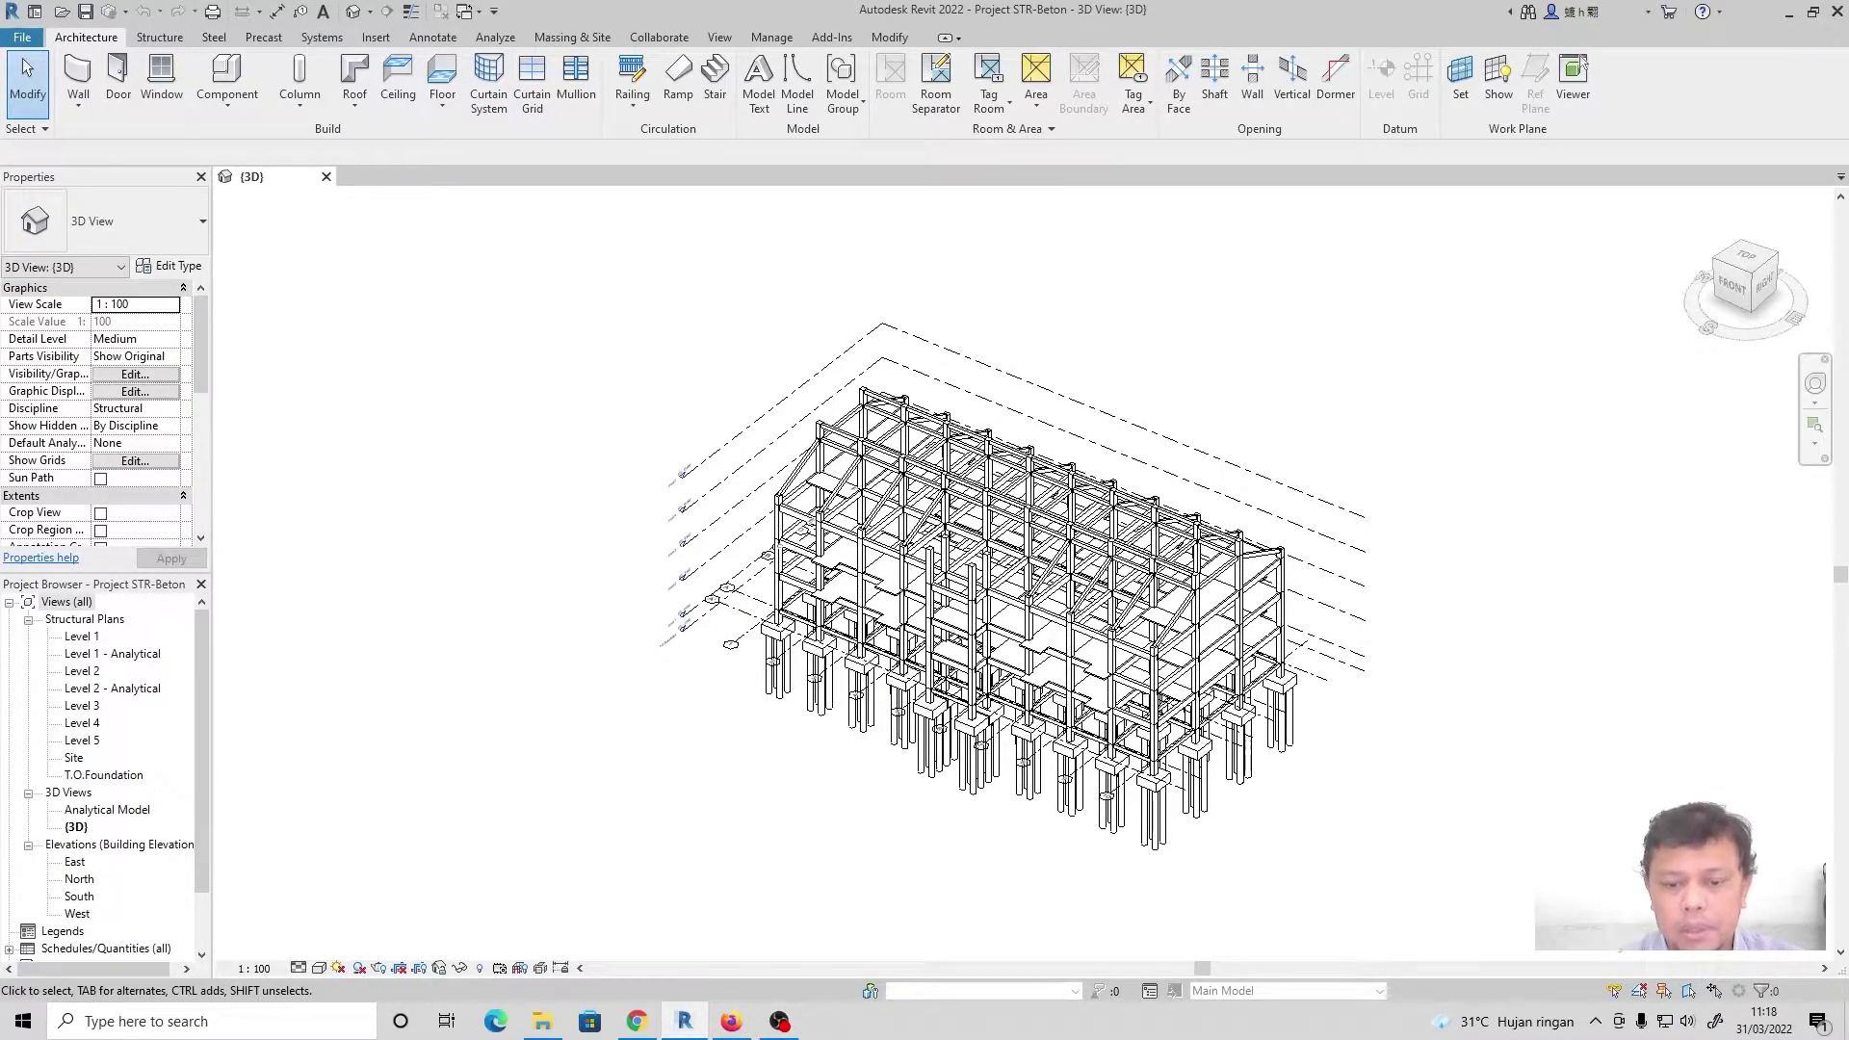
Examine the concrete structure in 3D, including the four-pile cap at the building's corner and the overall frame
left_click(782, 700)
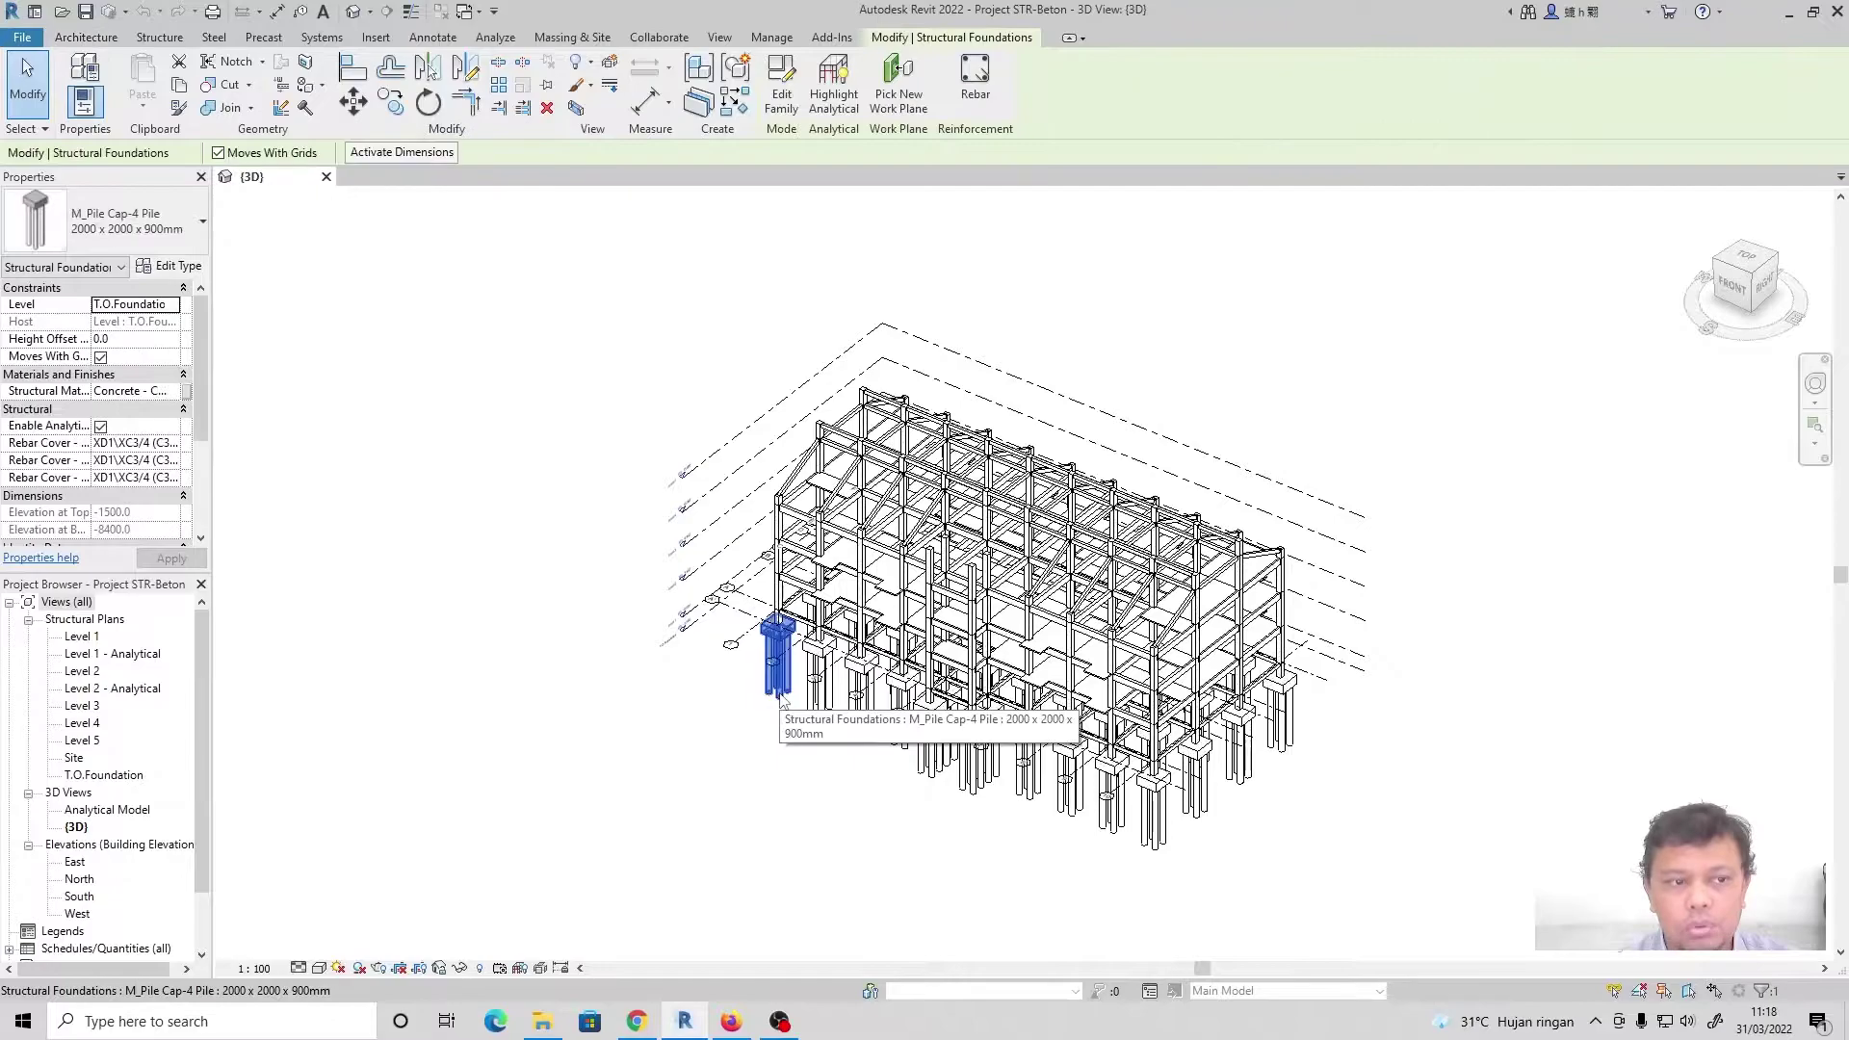
scroll(780, 695, "up", 5)
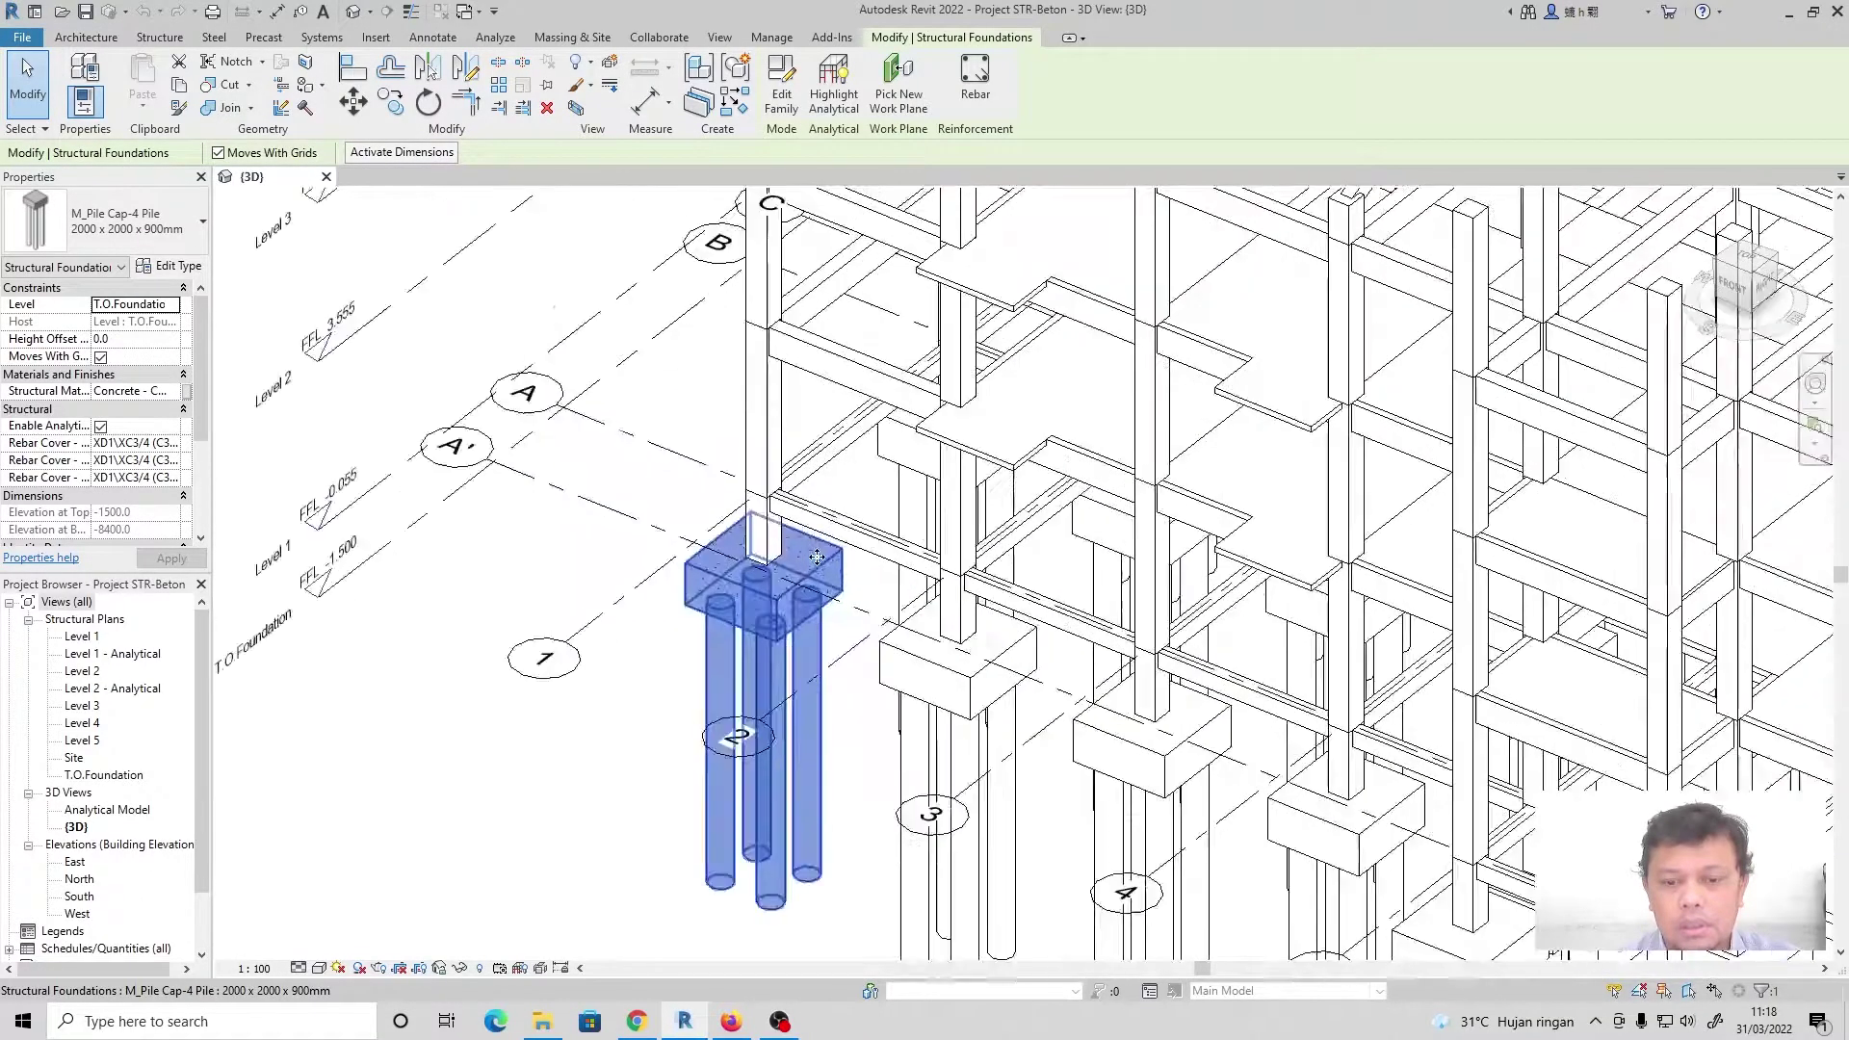
left_click(627, 753)
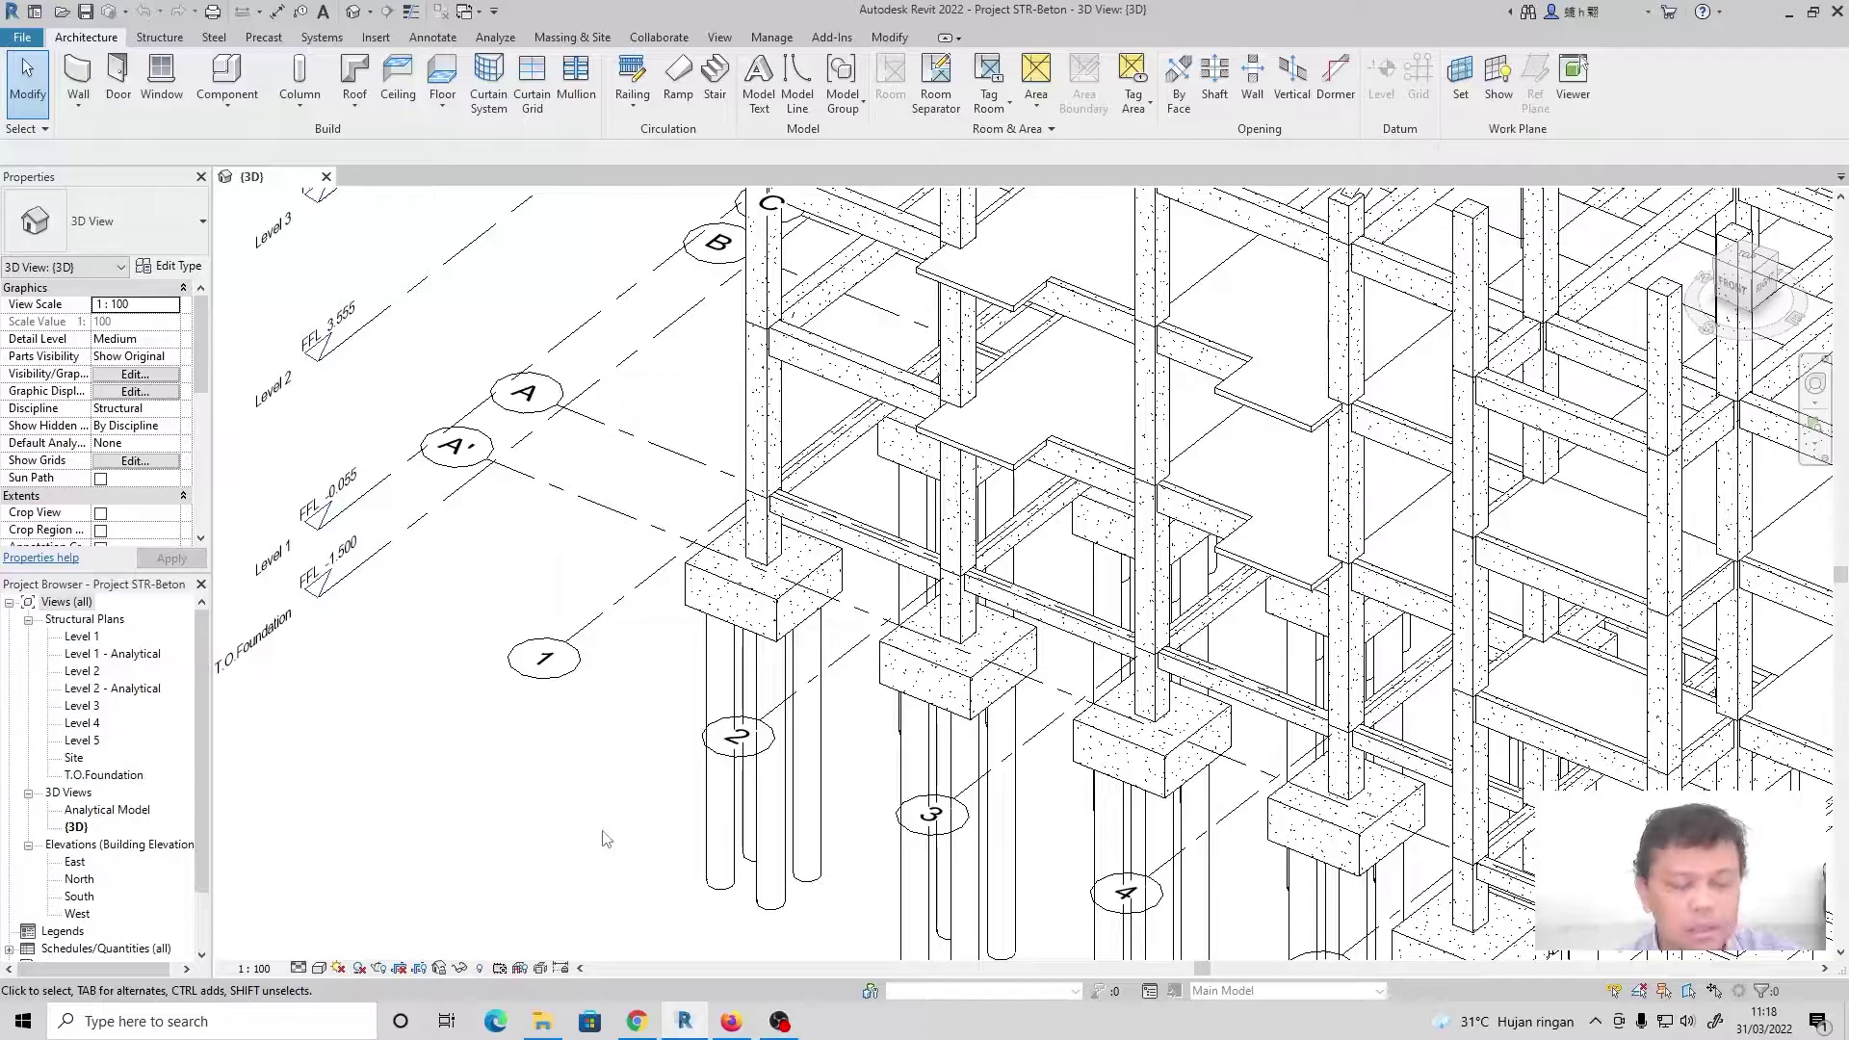
scroll(592, 775, "down", 5)
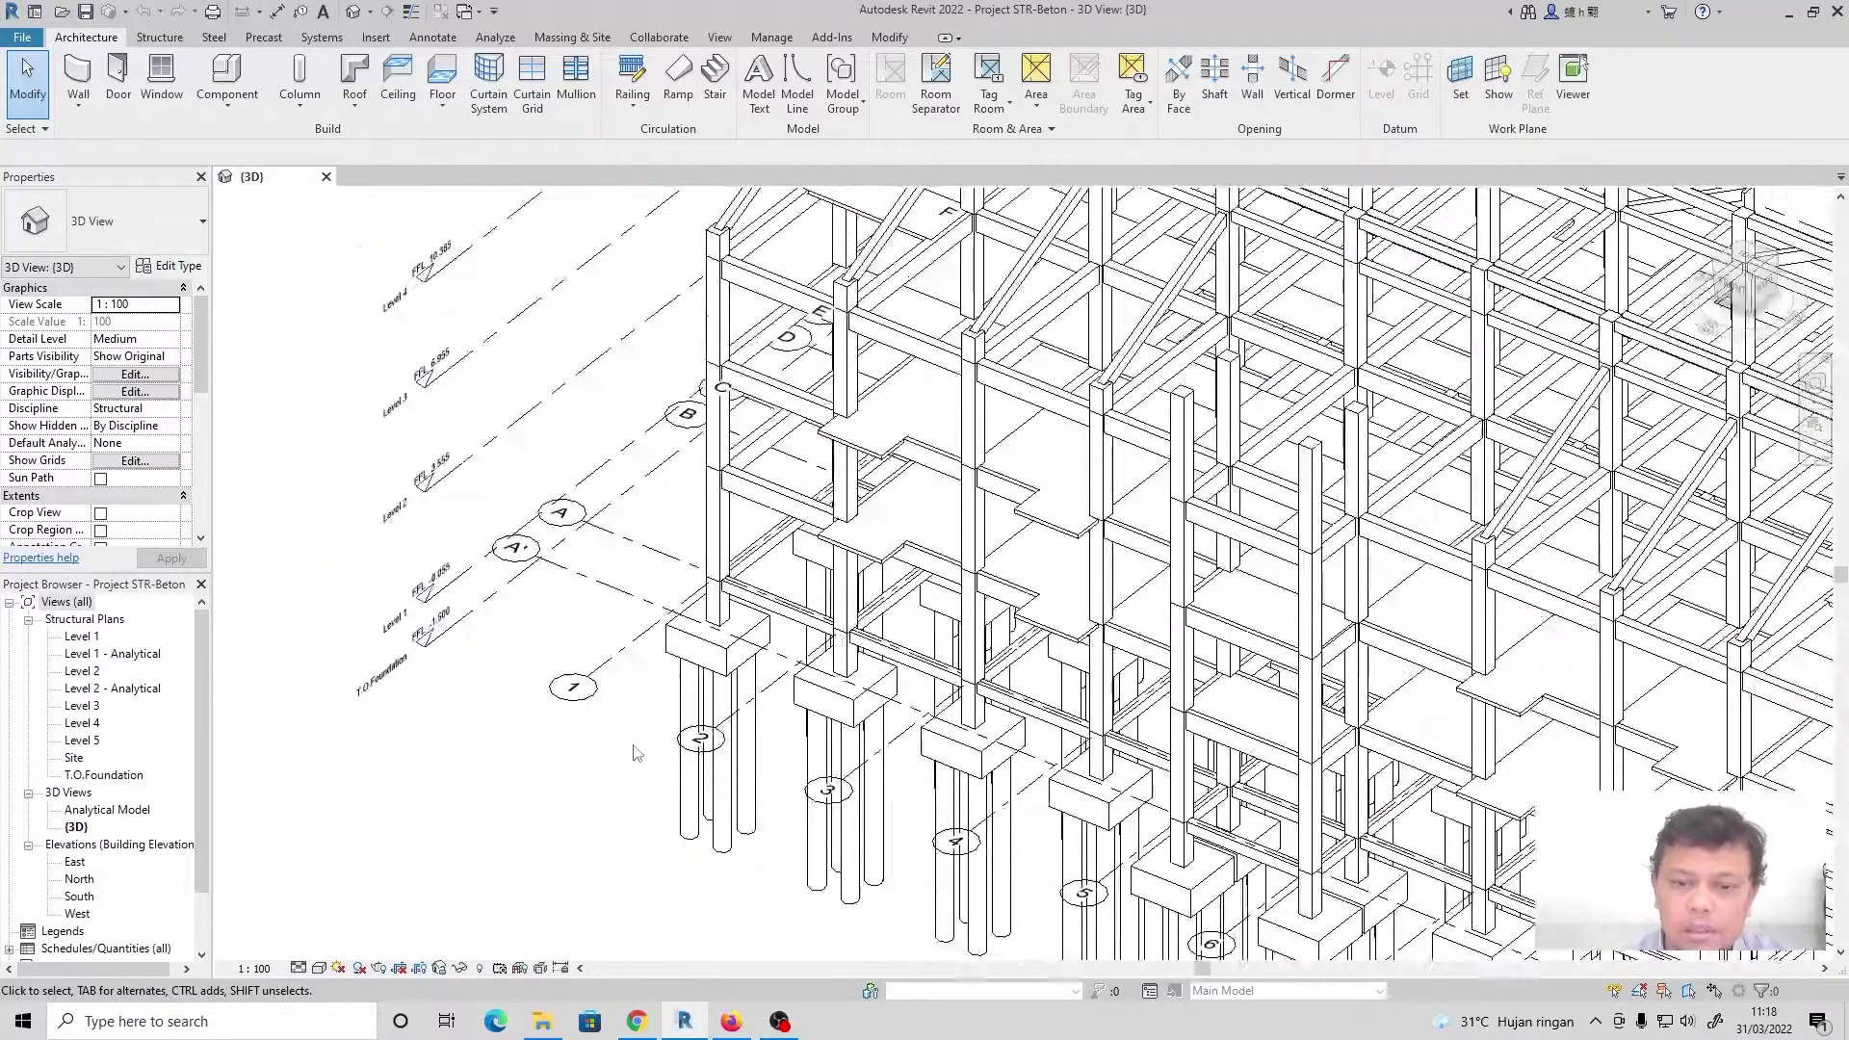
scroll(767, 610, "up", 2)
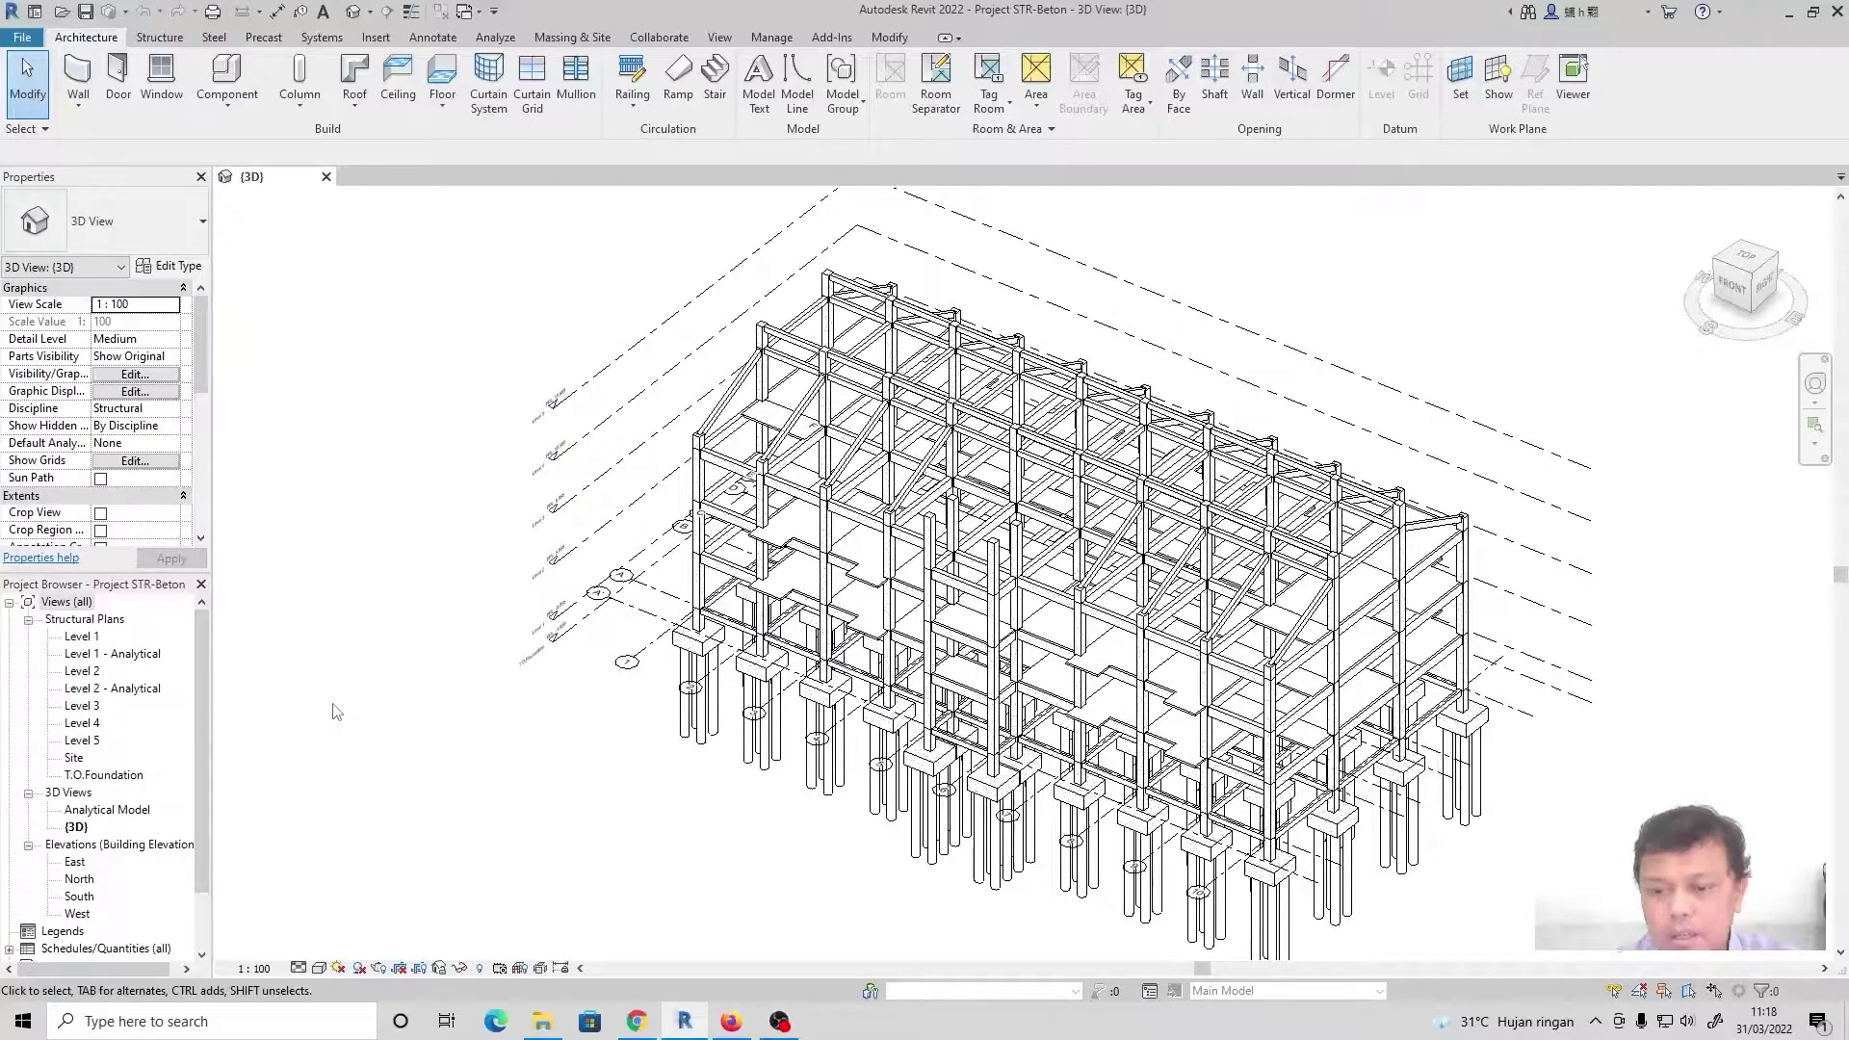
scroll(443, 525, "up", 2)
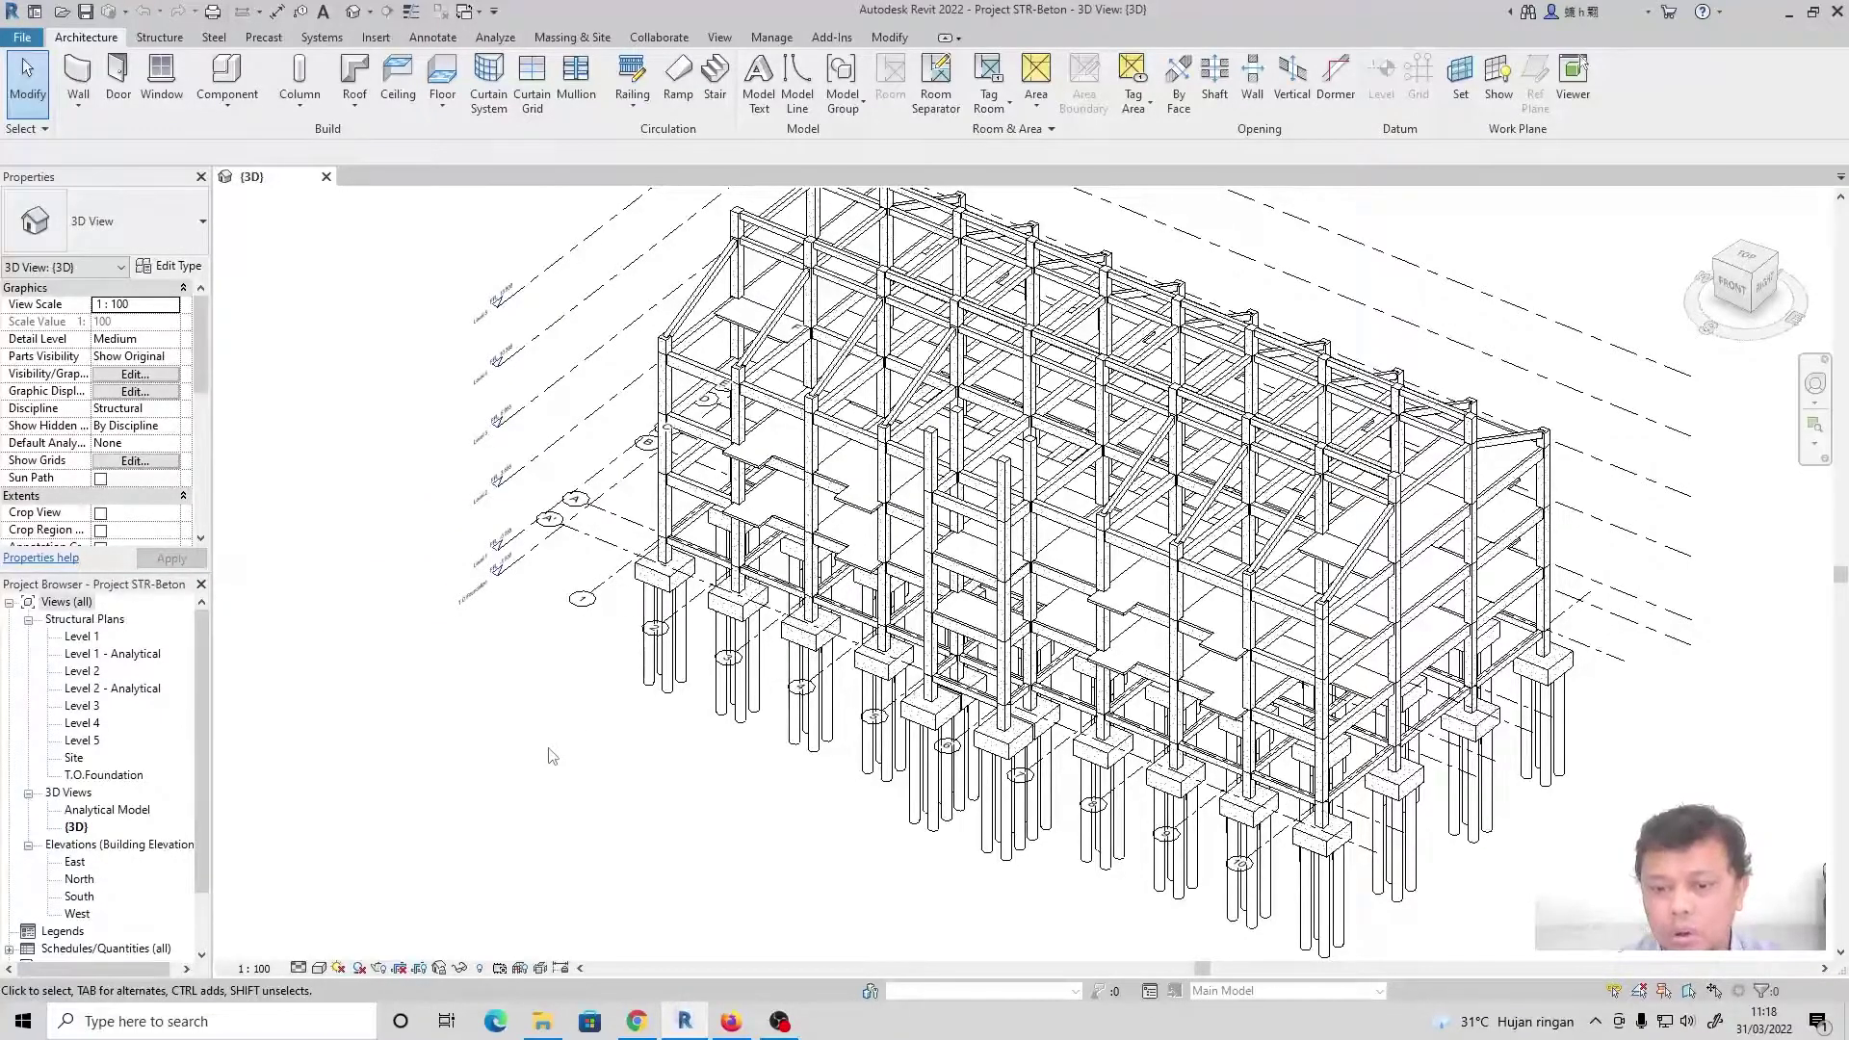
scroll(598, 860, "down", 2)
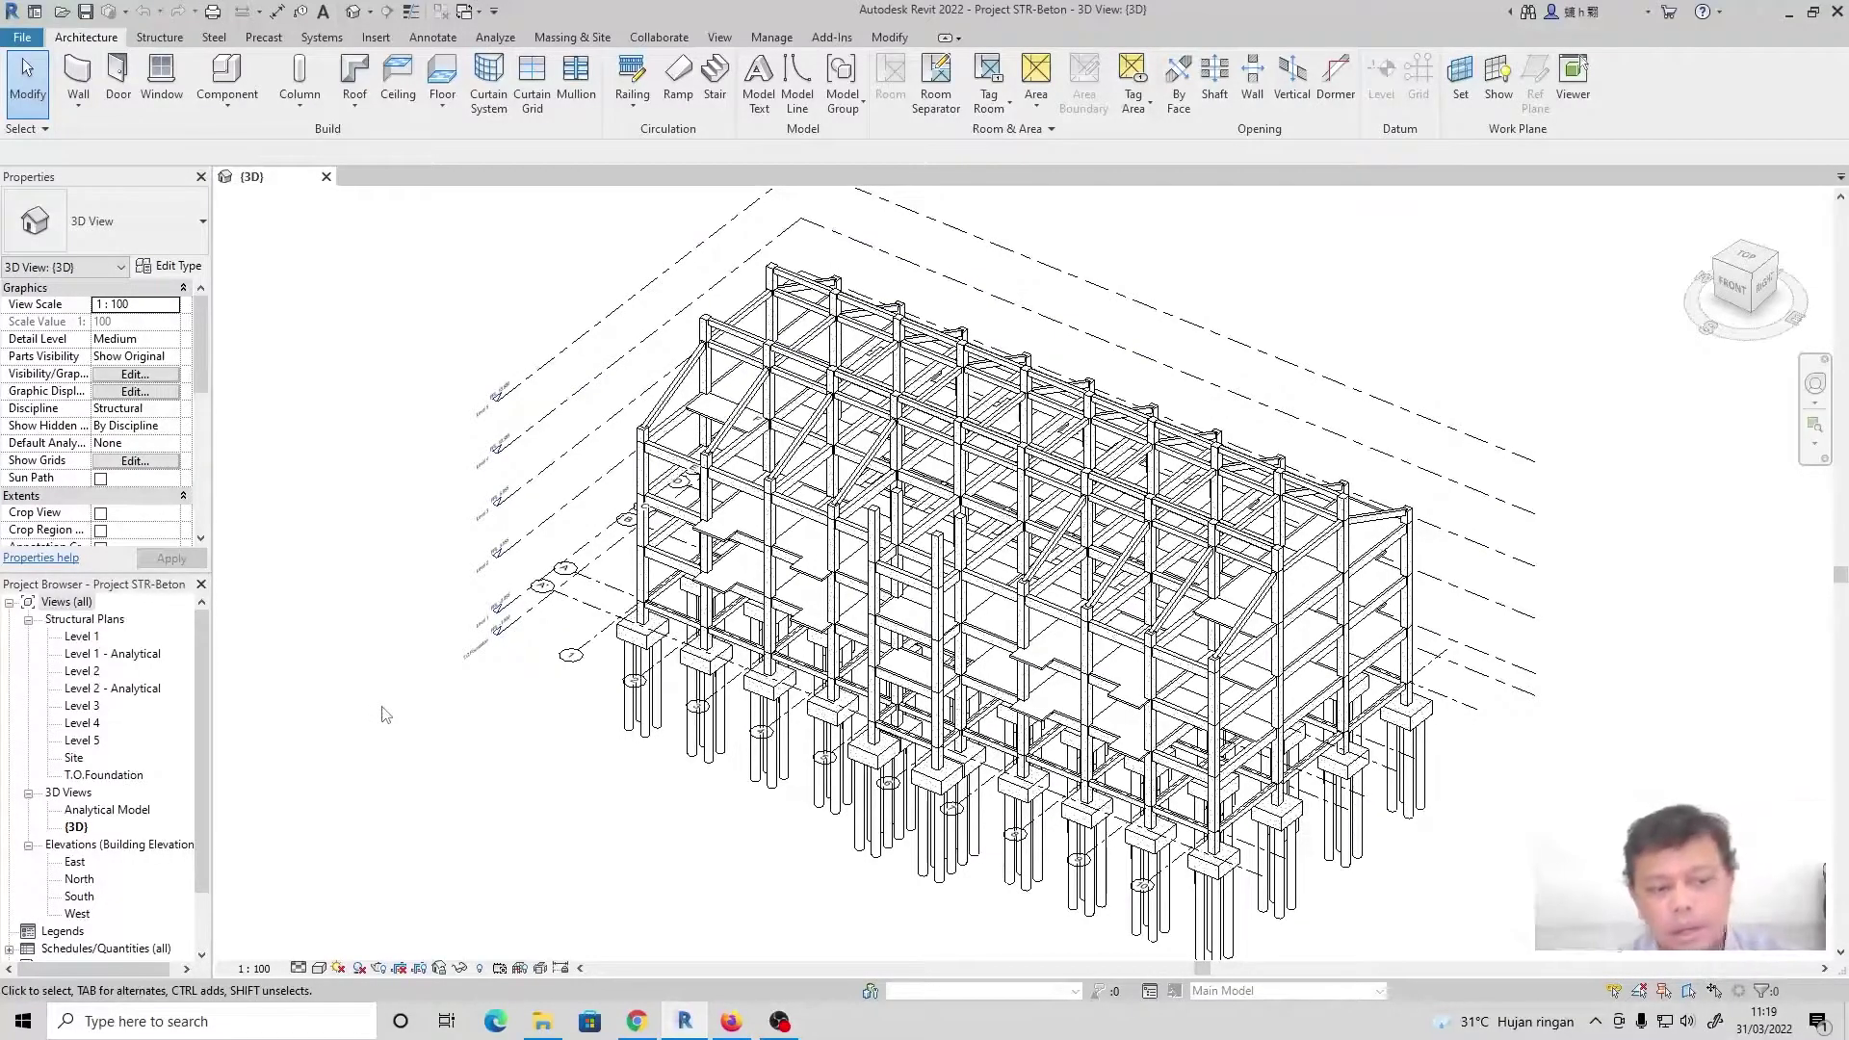
Open the T.O.Foundation structural plan and view the full pile cap layout
double_click(100, 776)
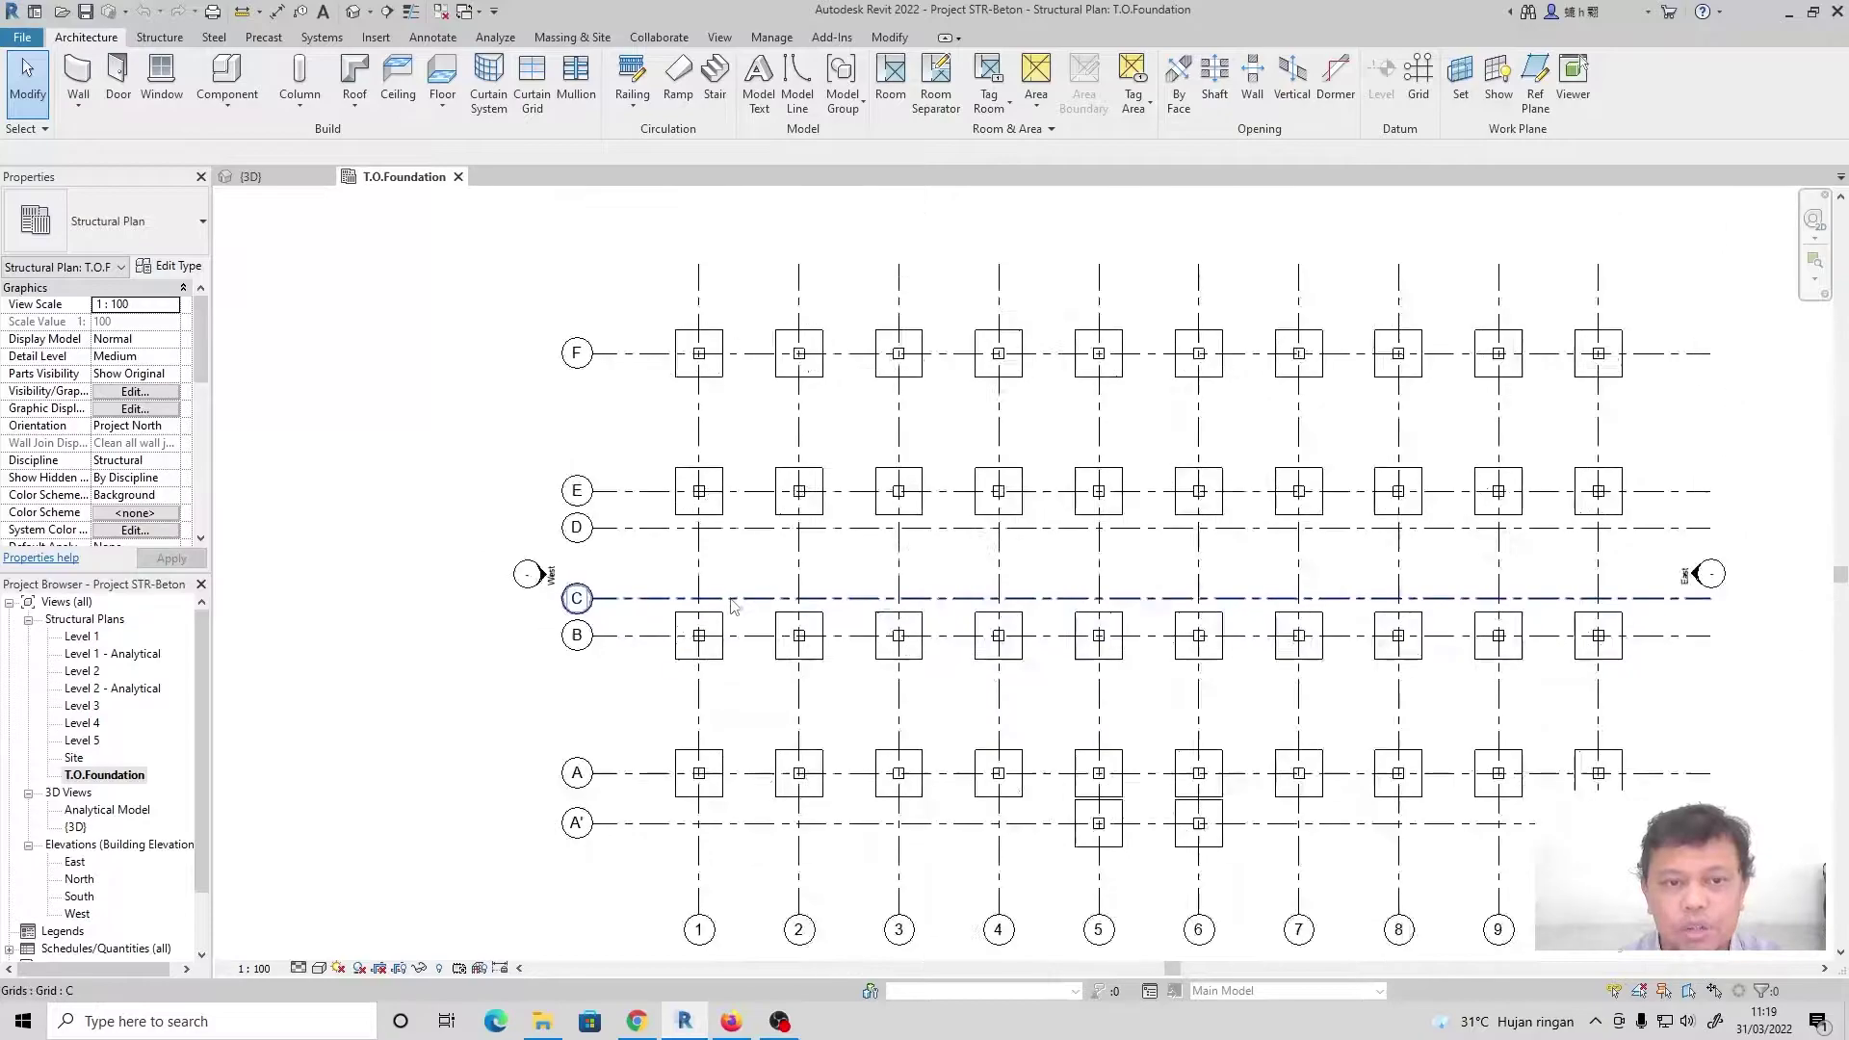
key("z")
key("f")
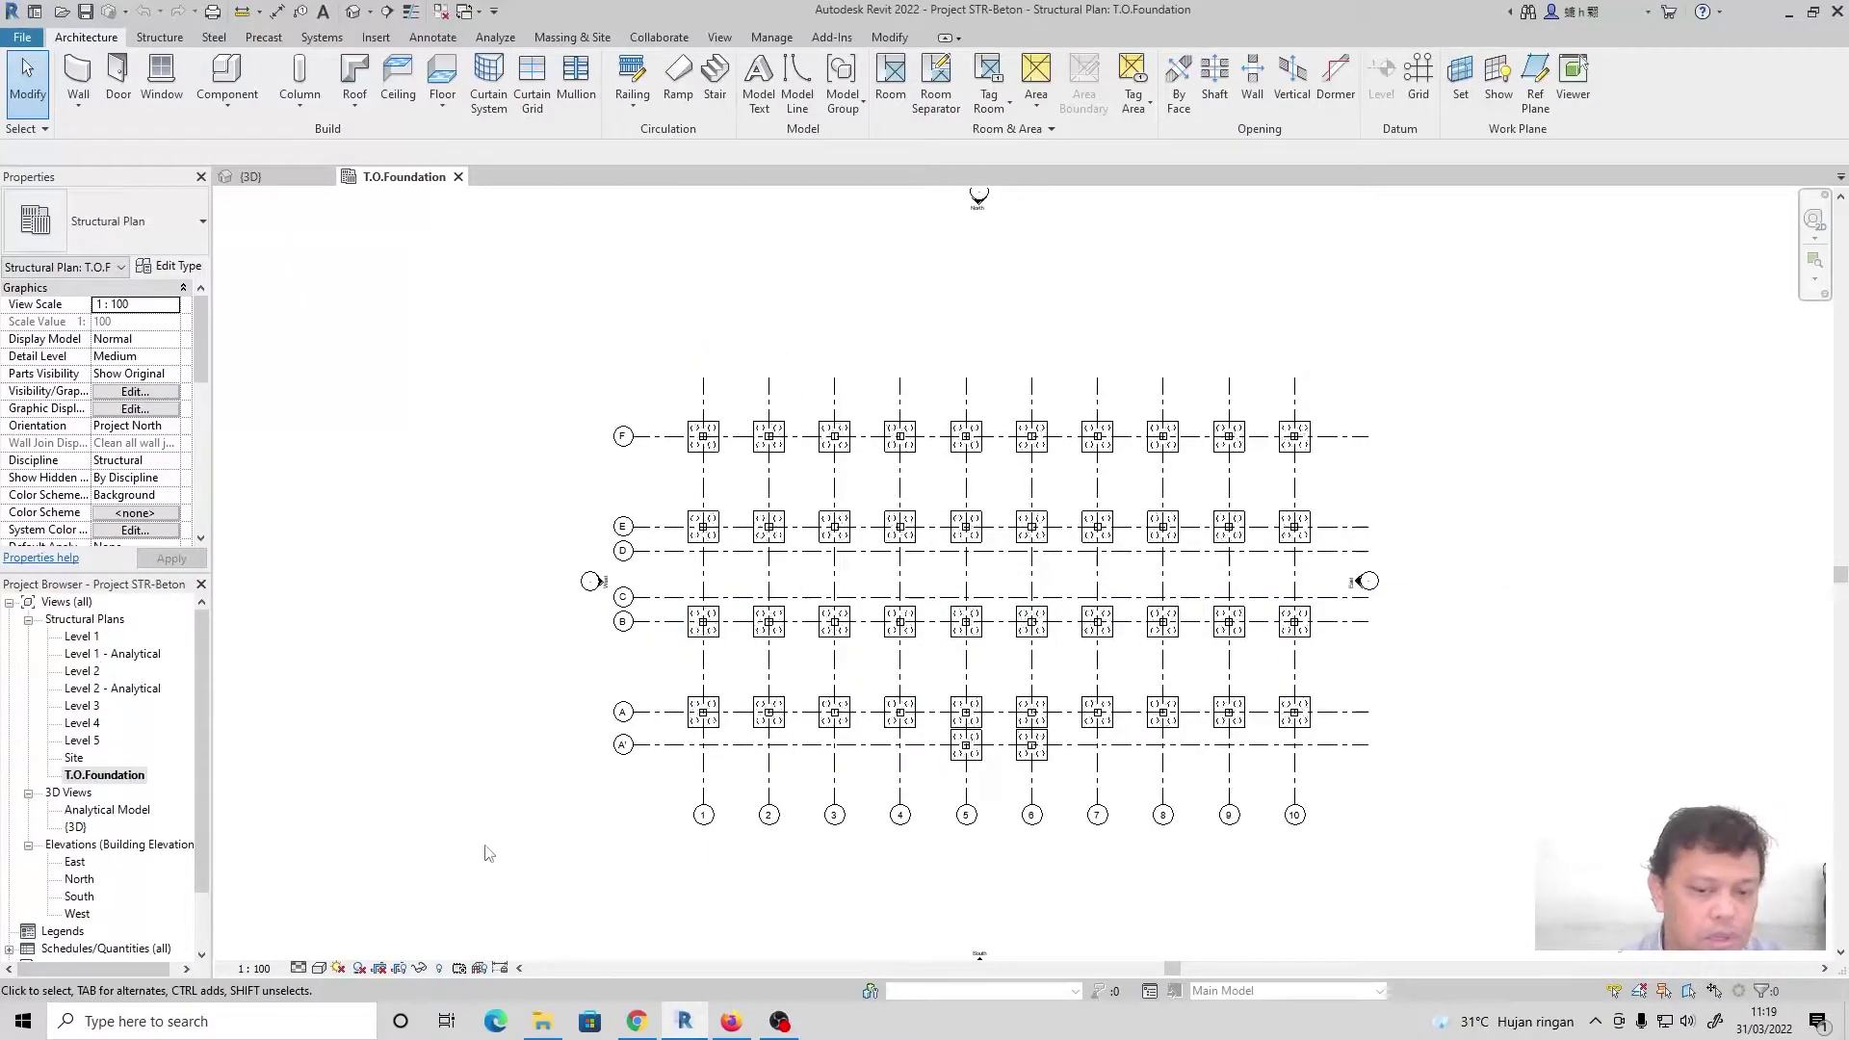
Open the Level 1 structural plan and review its beam and column grid
double_click(82, 637)
scroll(737, 521, "up", 3)
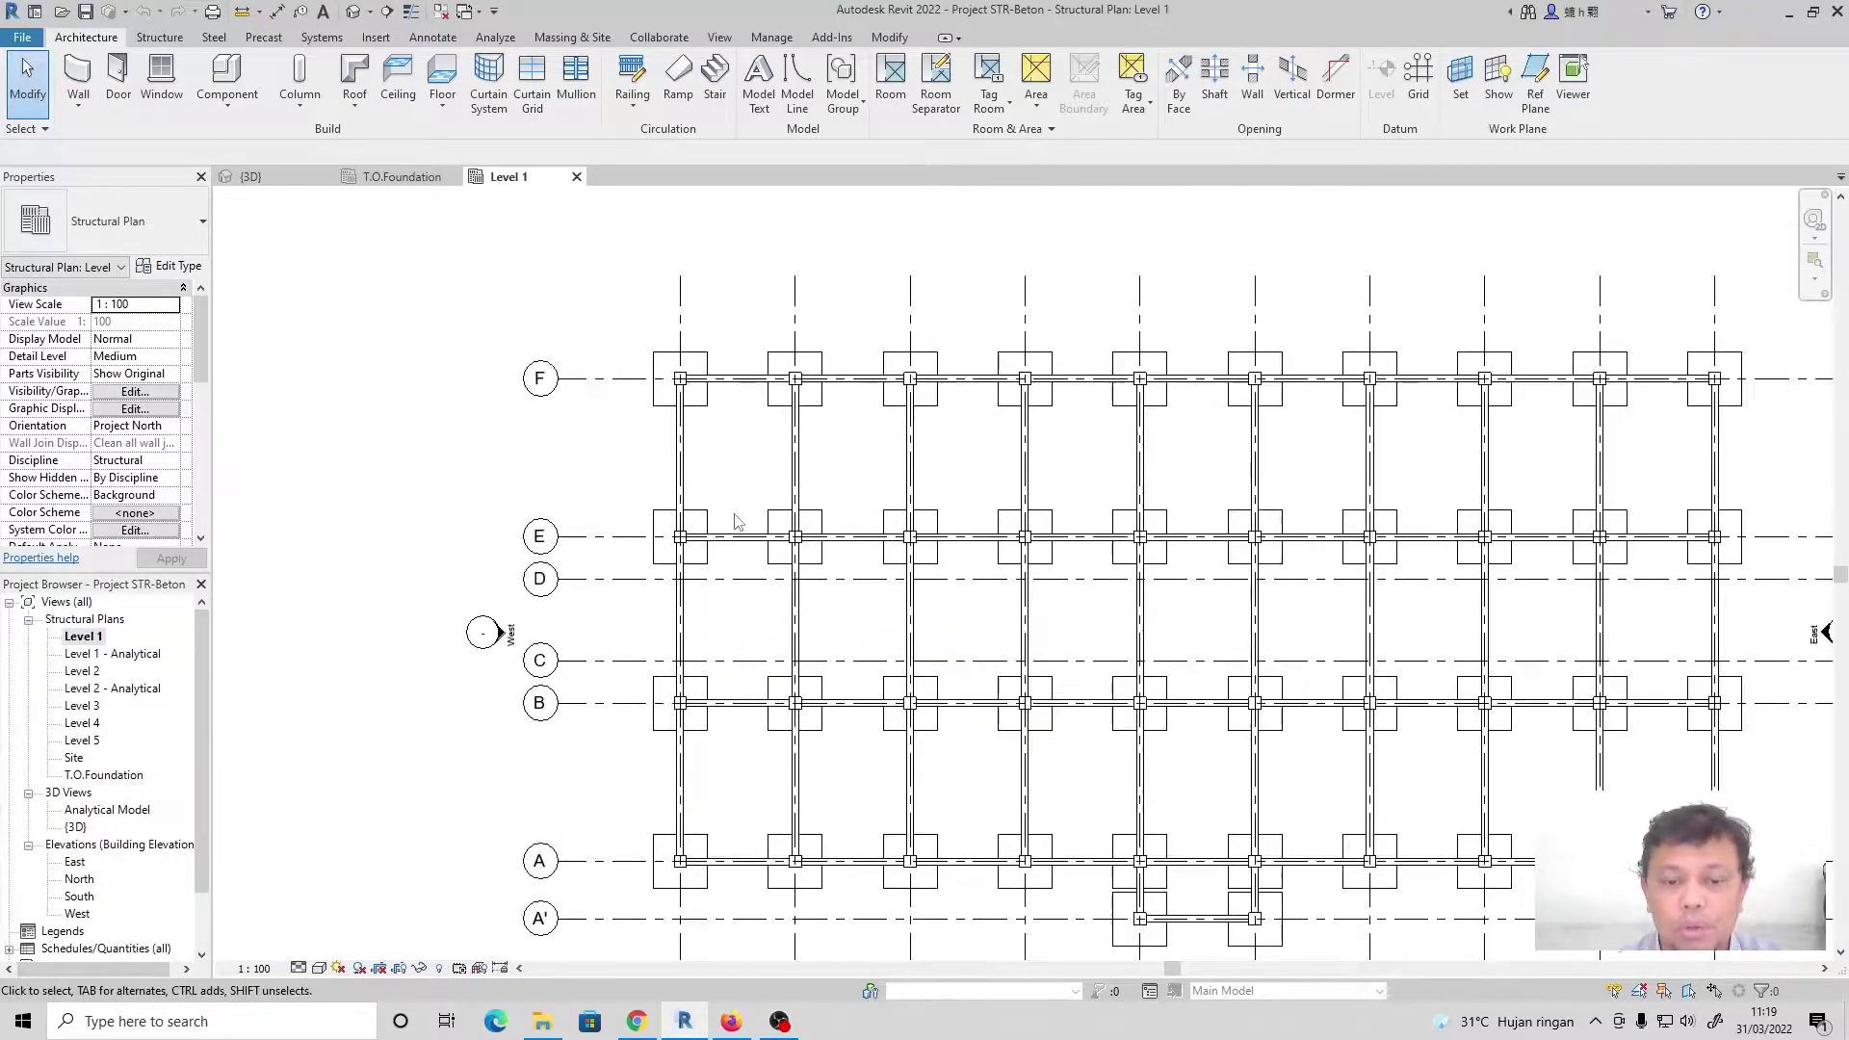
scroll(578, 503, "down", 2)
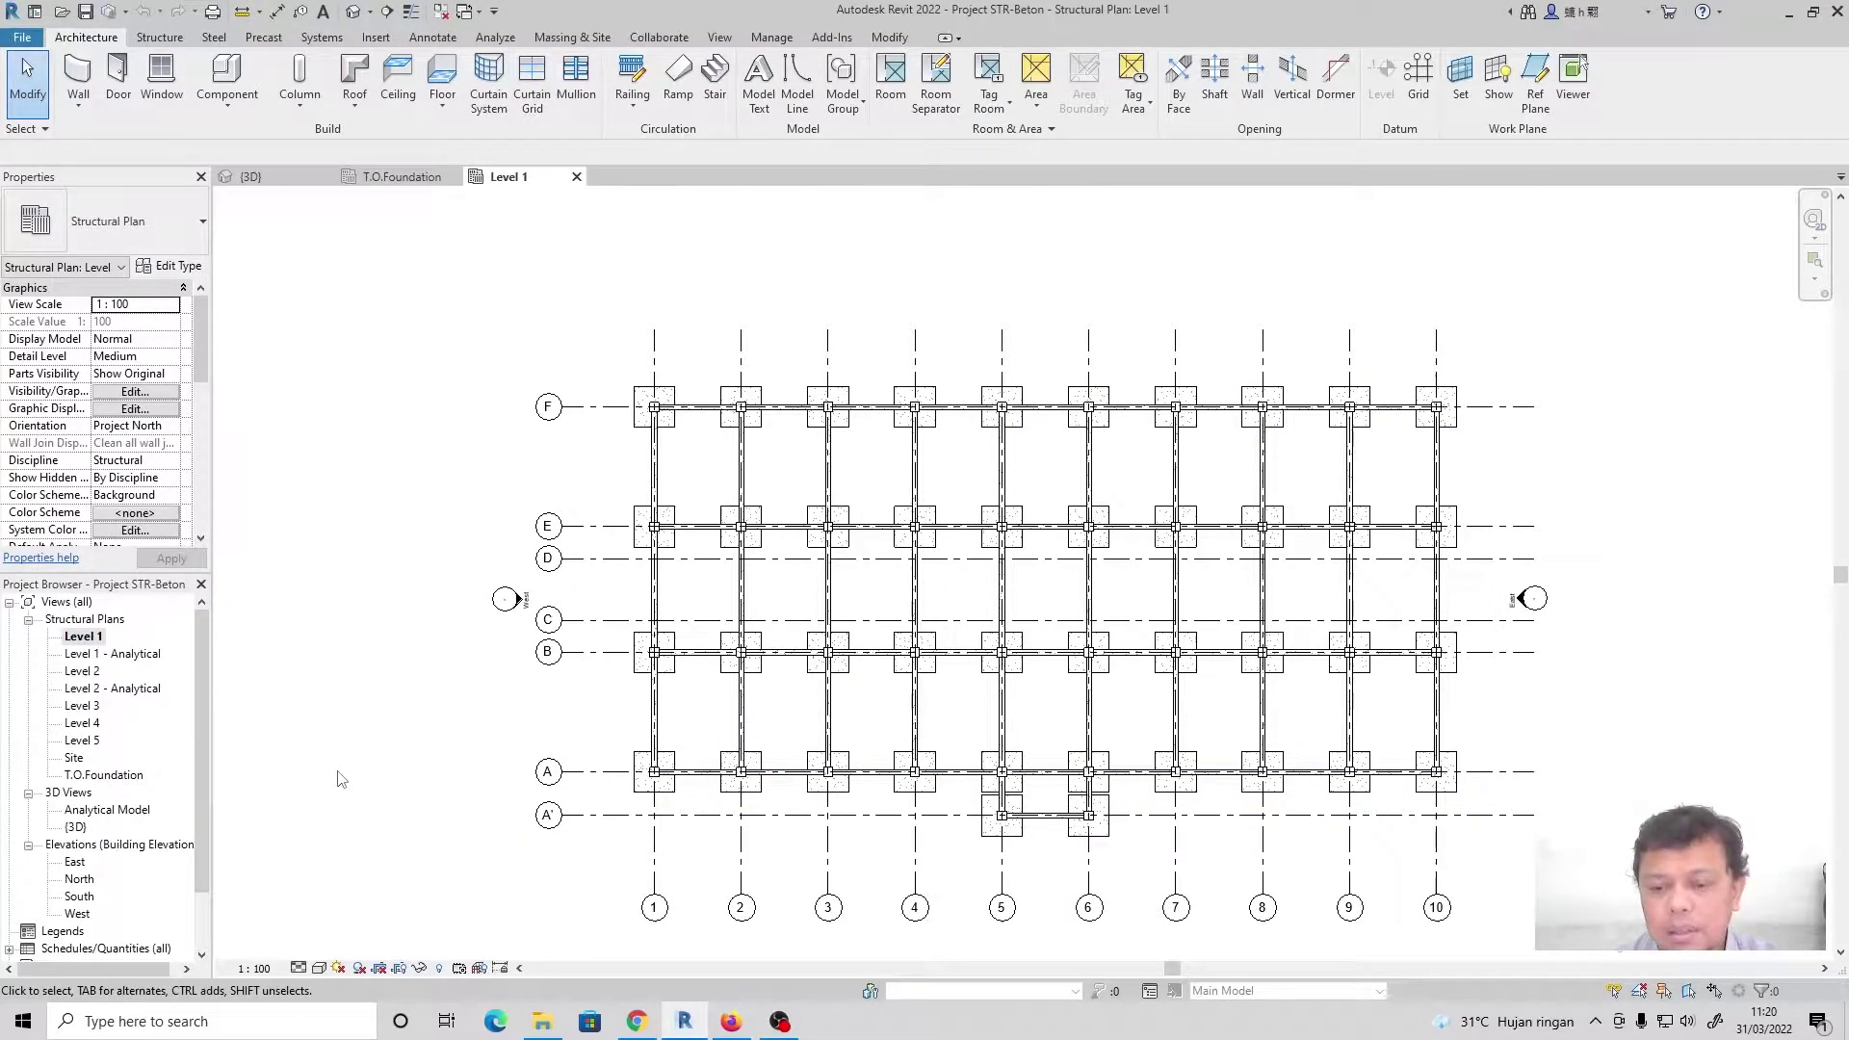
scroll(1120, 816, "up", 2)
scroll(1120, 816, "up", 3)
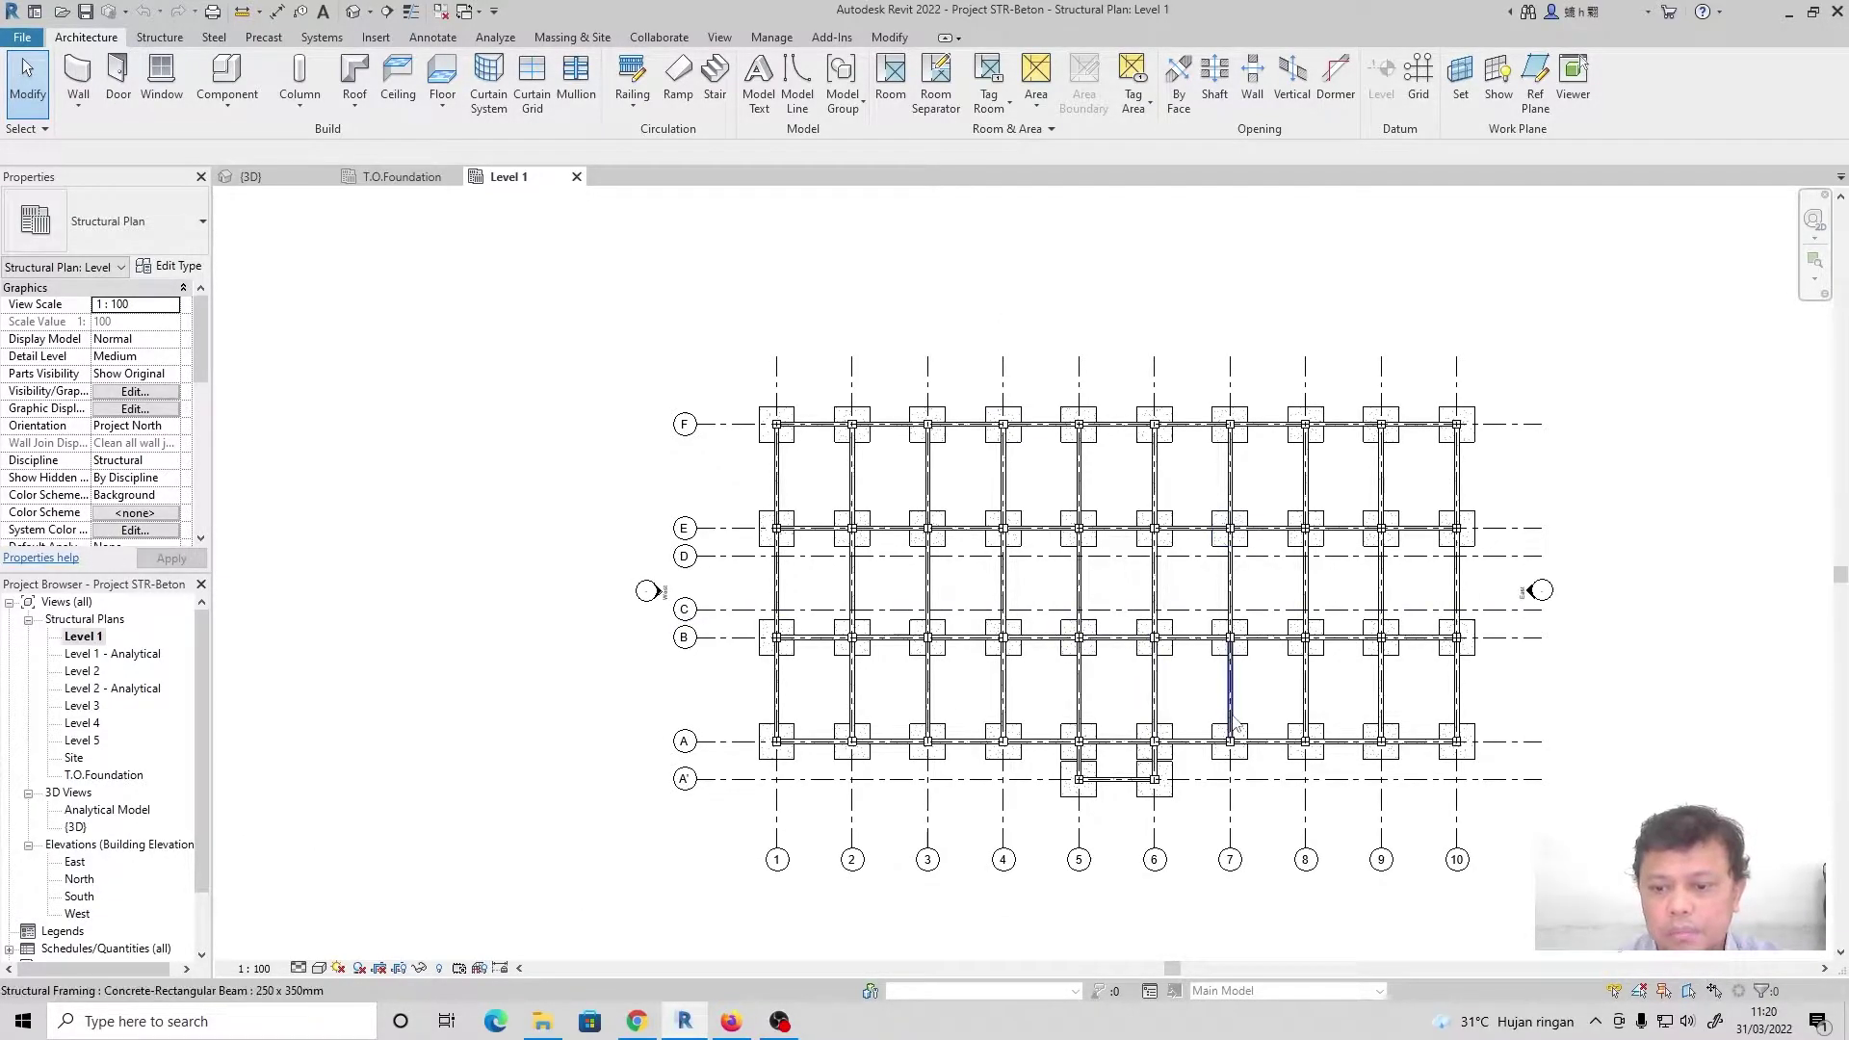
scroll(1238, 713, "up", 2)
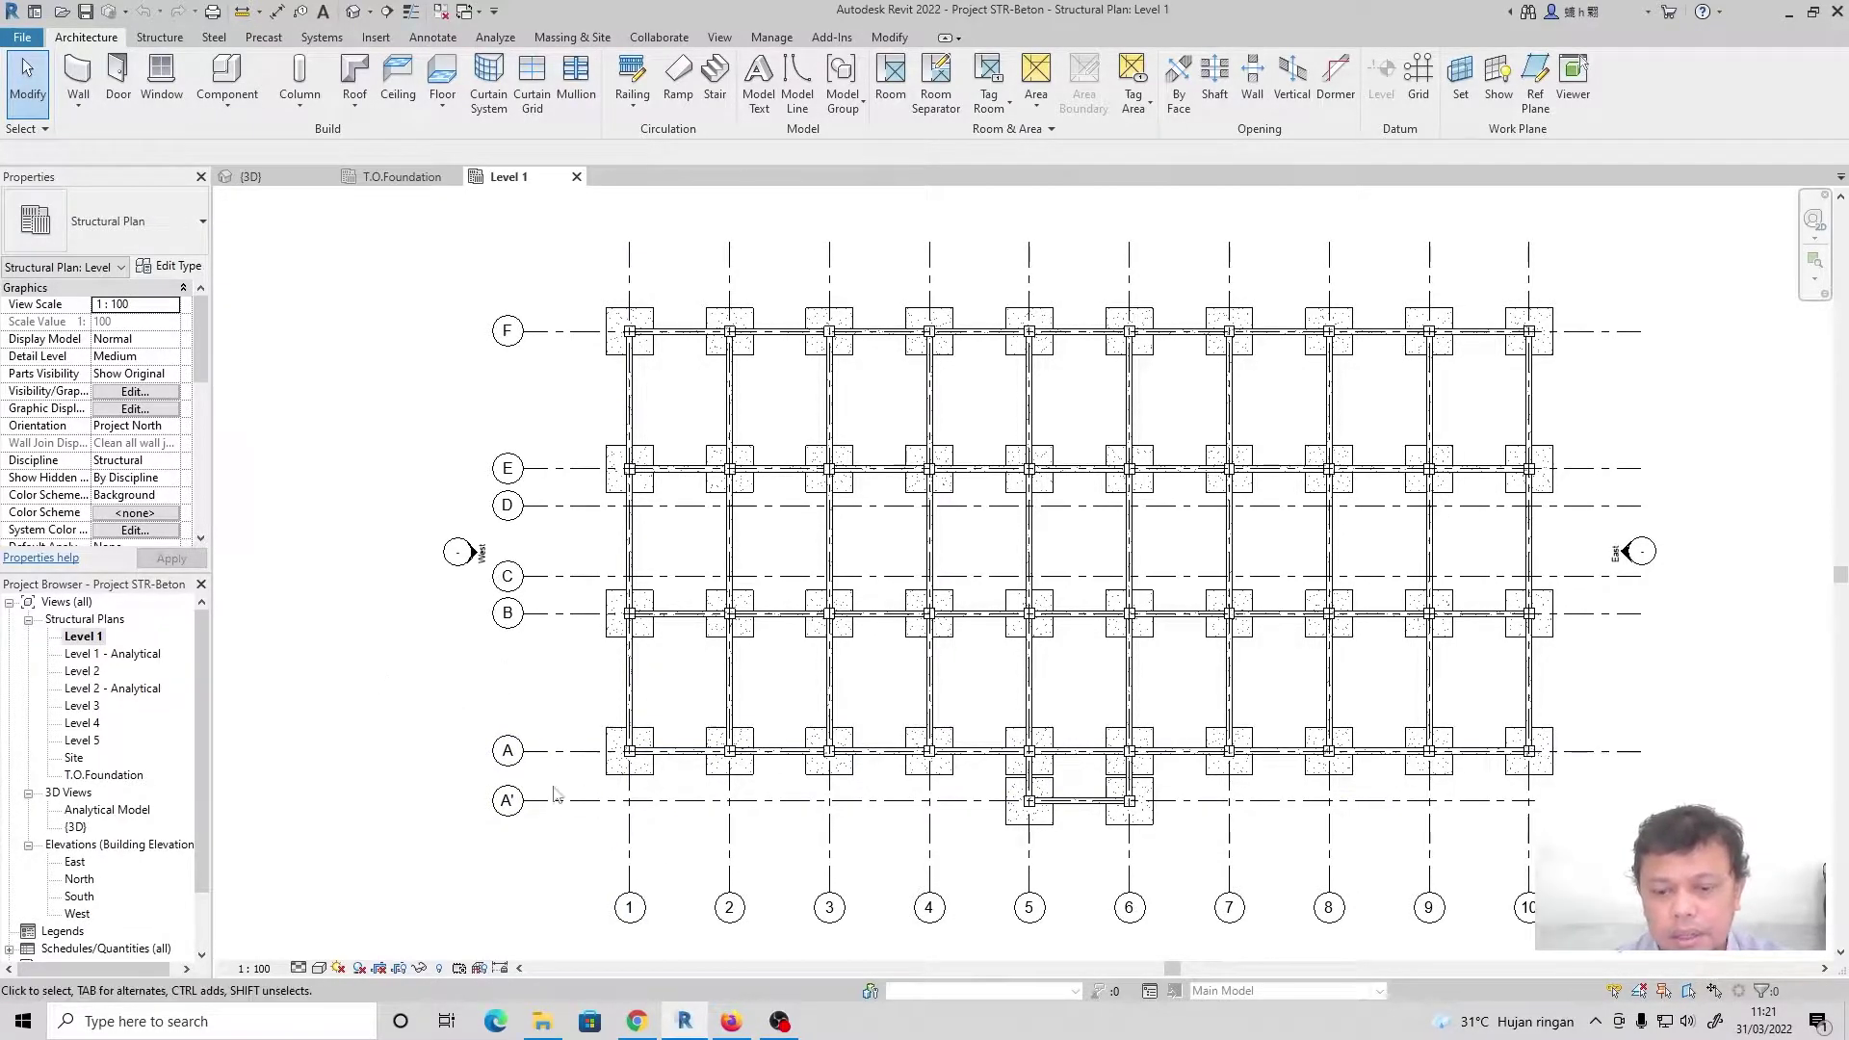
Draw a cross section along grid A spanning grids 1 to 10, and pull its view depth in close to the cut line
left_click(389, 13)
scroll(1156, 785, "up", 2)
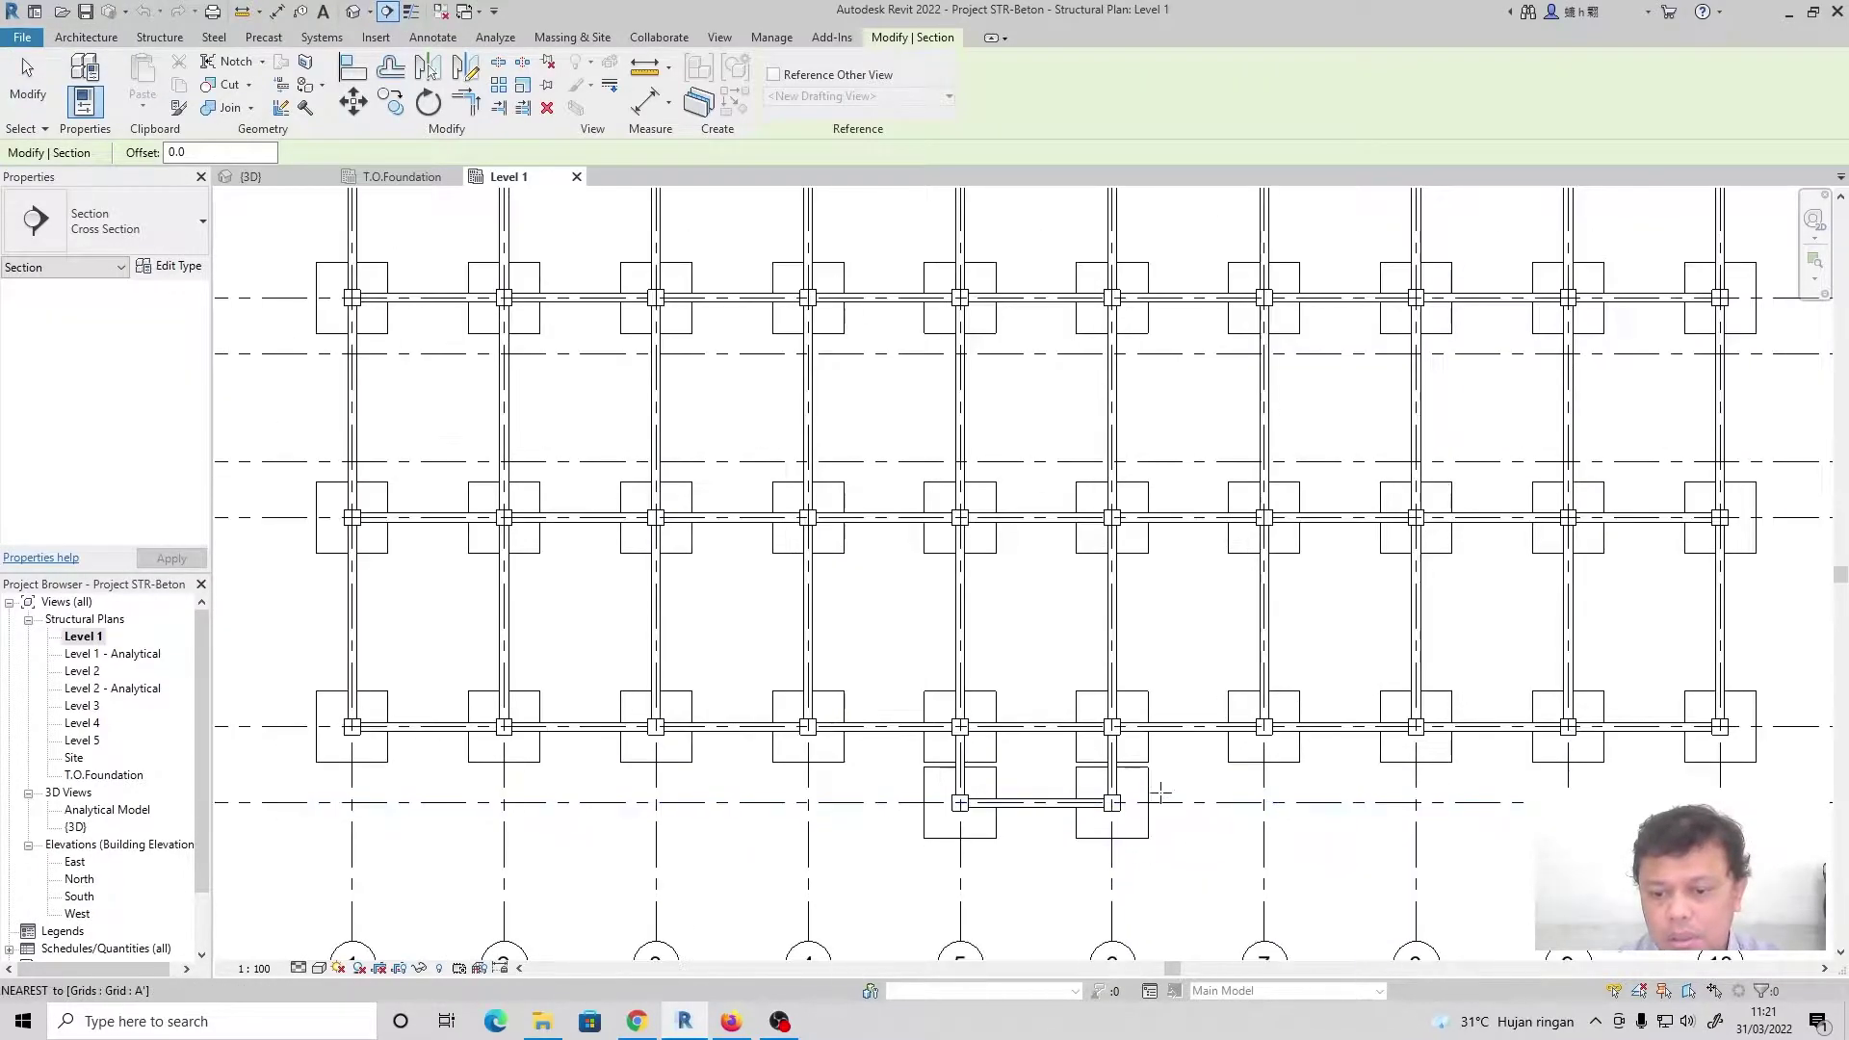
left_click(421, 744)
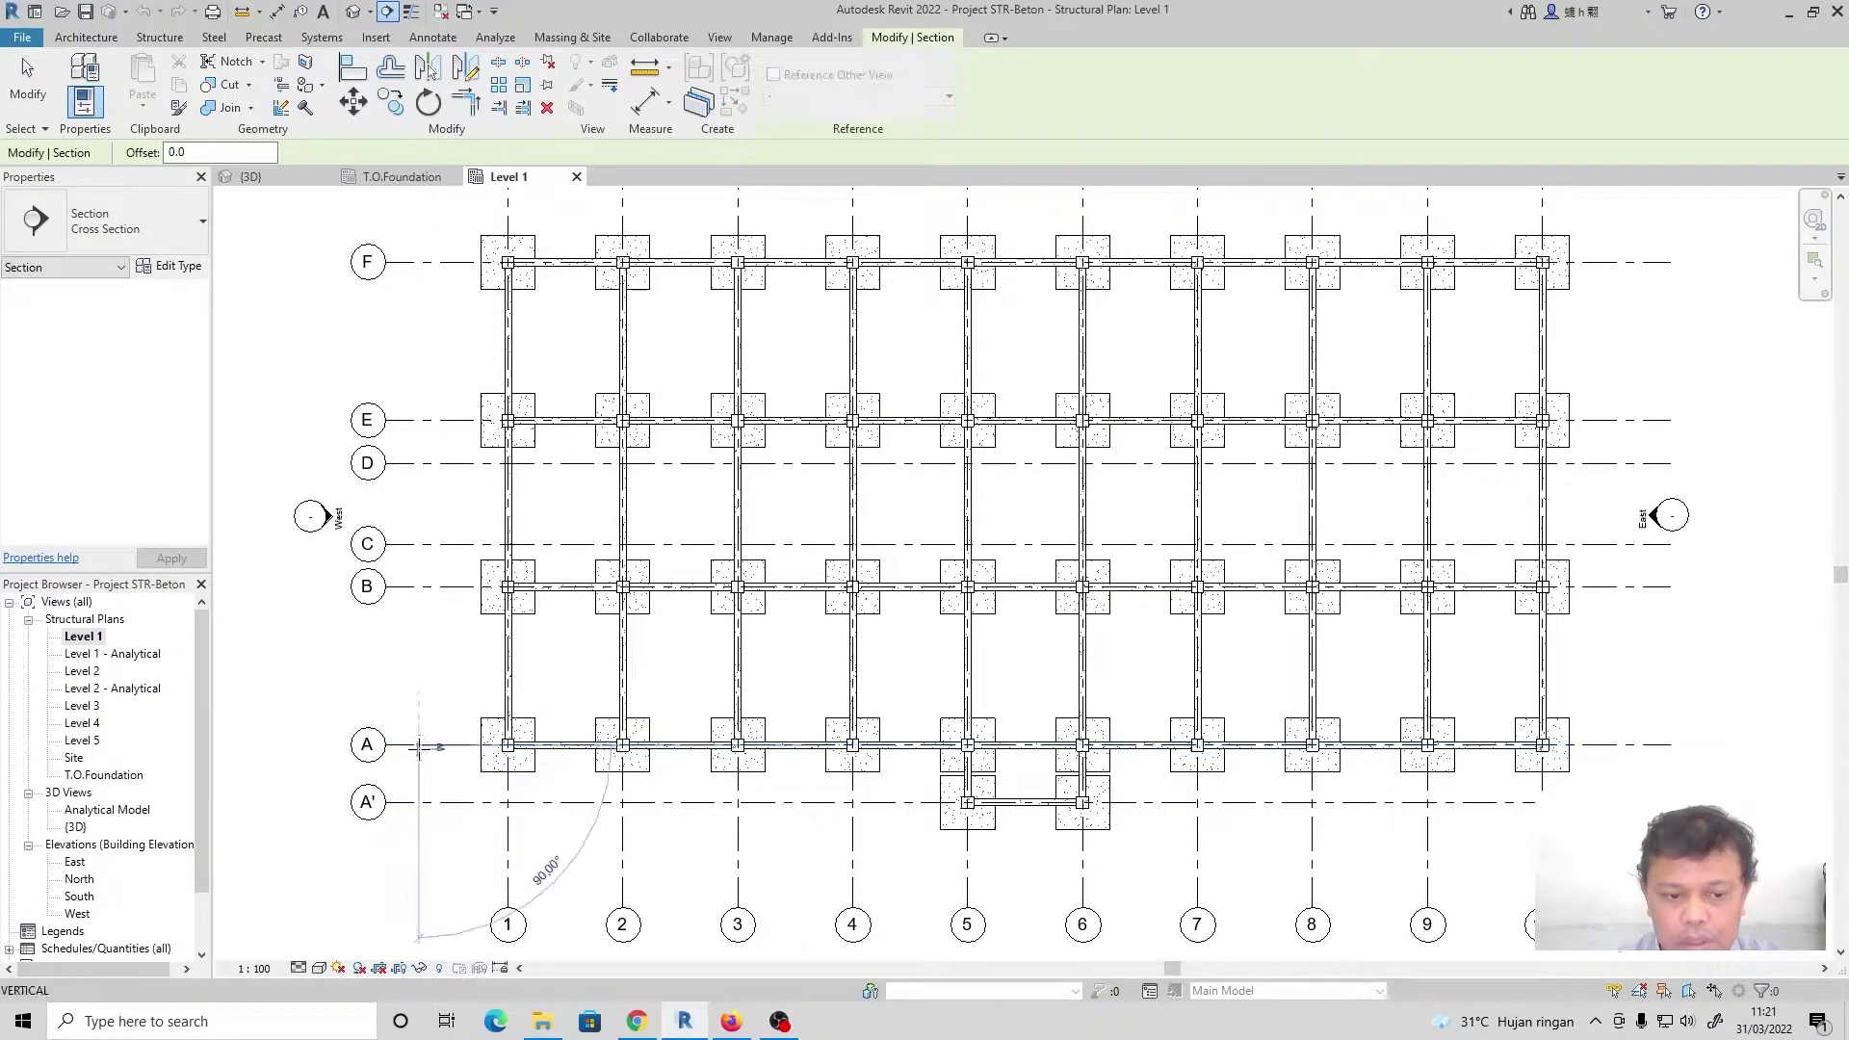
left_click(1607, 746)
scroll(865, 749, "down", 2)
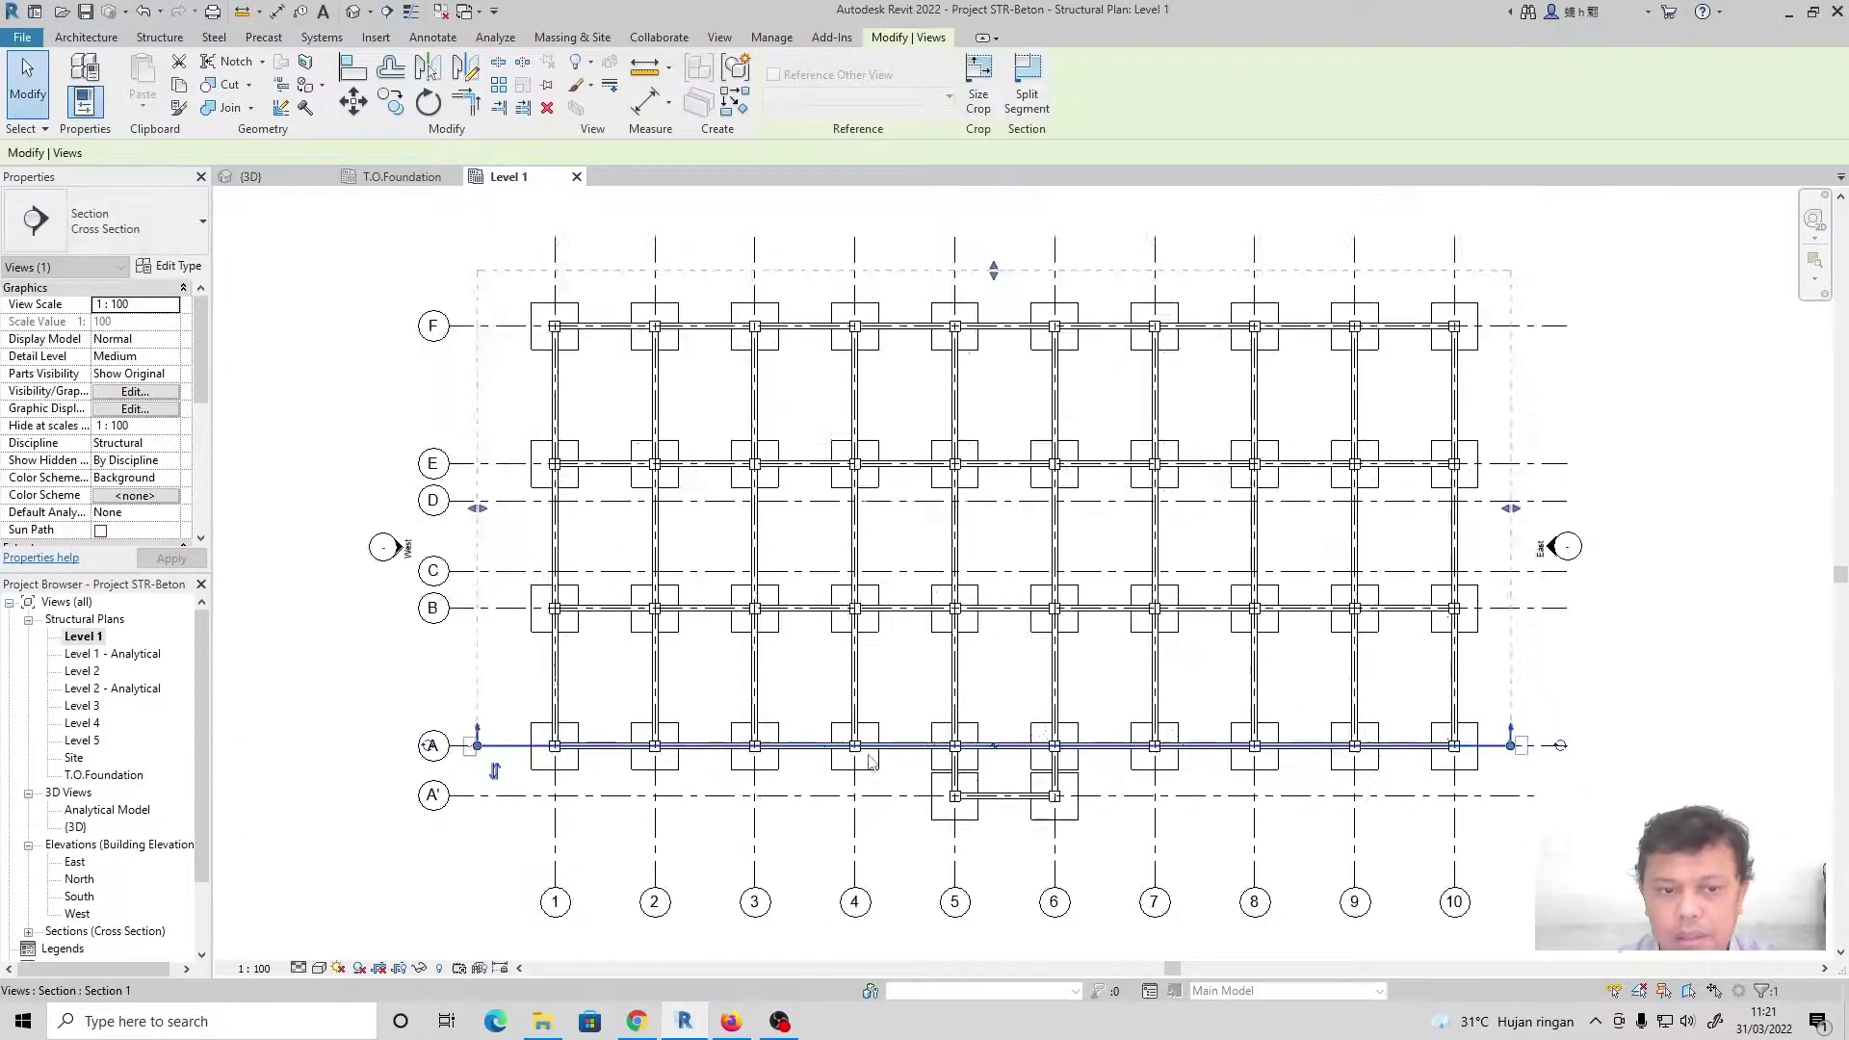
left_click_drag(977, 332, 984, 720)
left_click(479, 686)
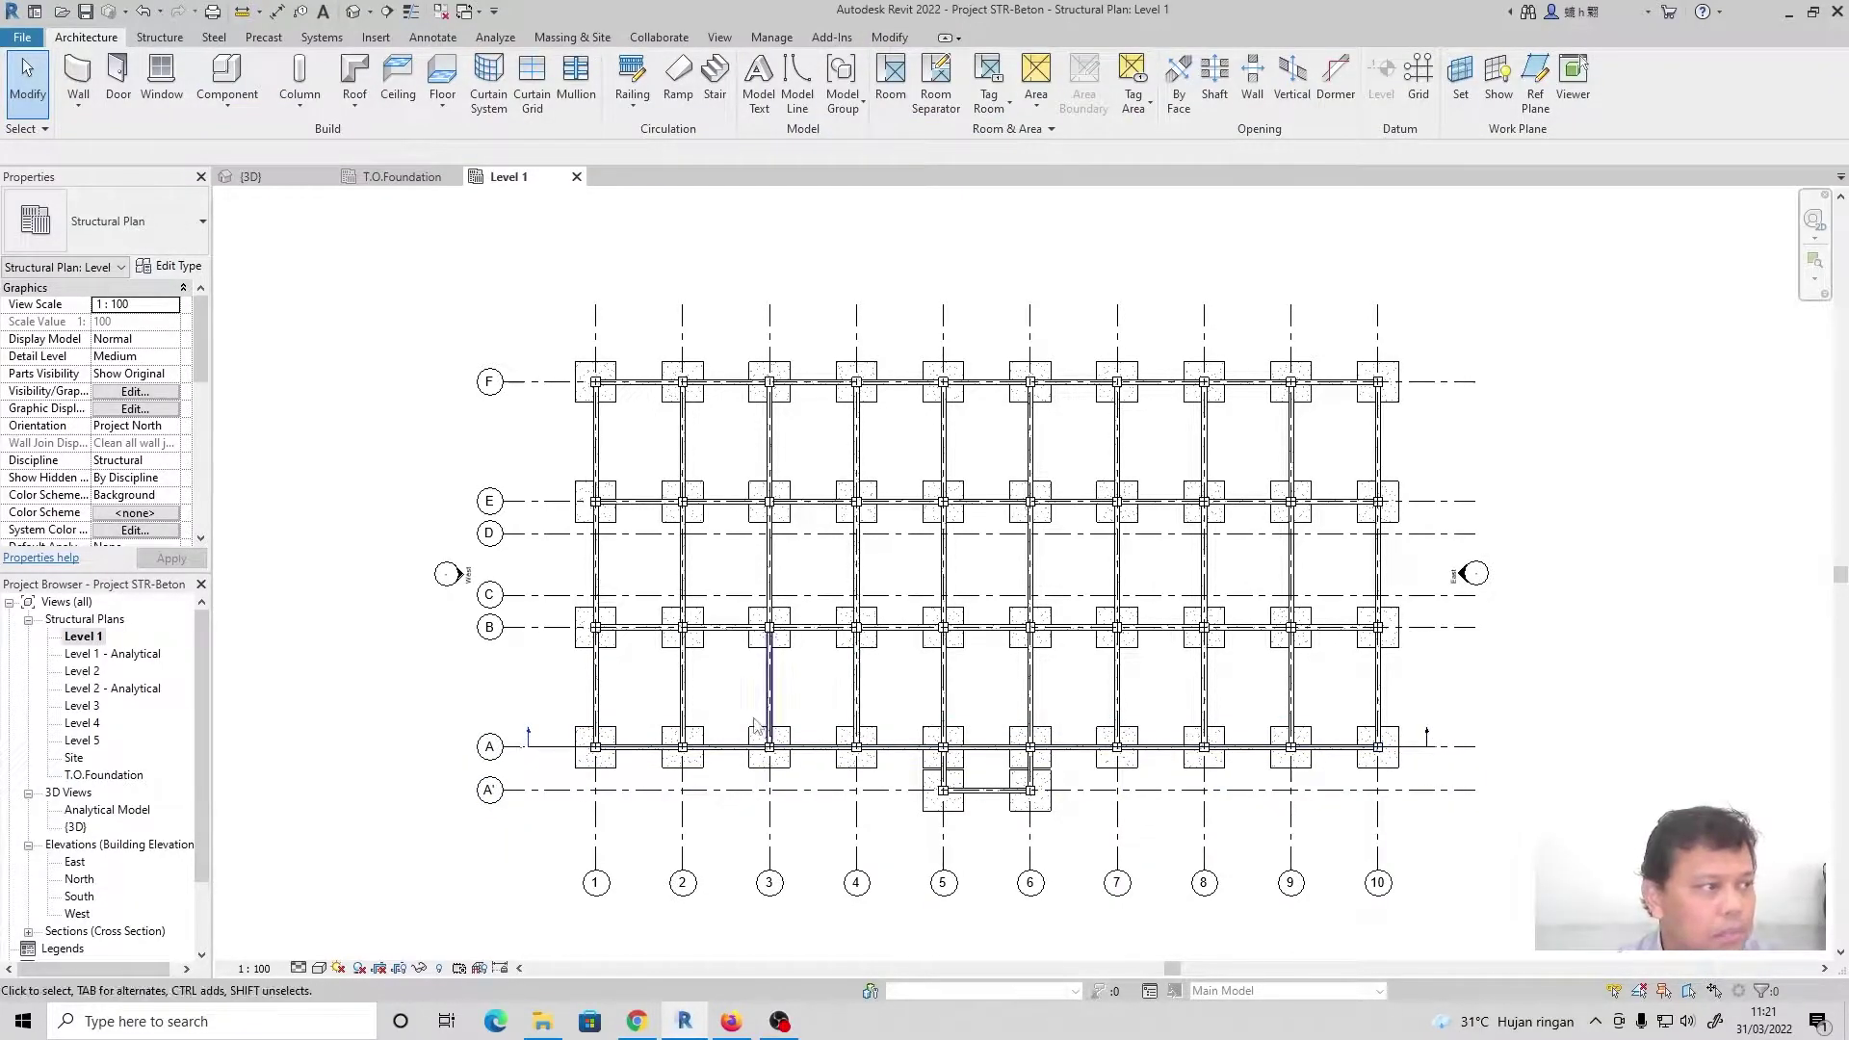
Draw a second cross section along grid 1, running from beyond grid A' to beyond grid F
left_click(386, 11)
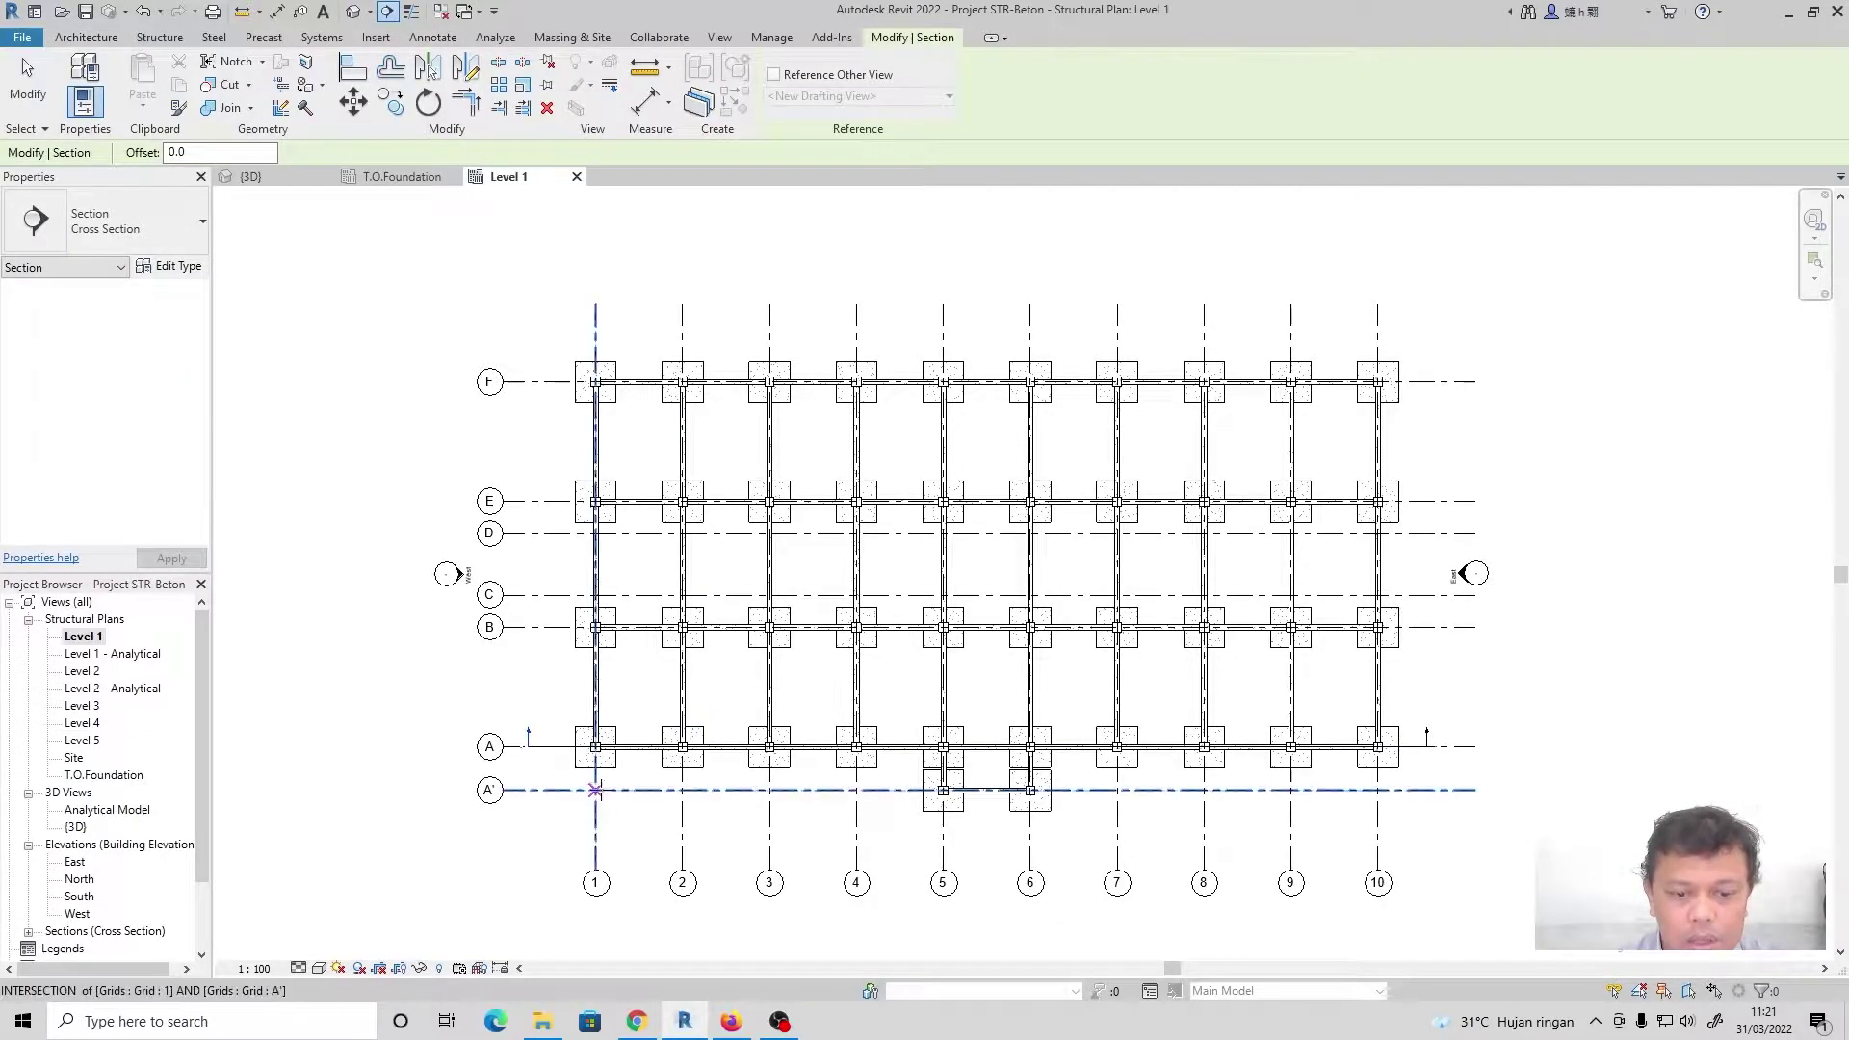
left_click(595, 817)
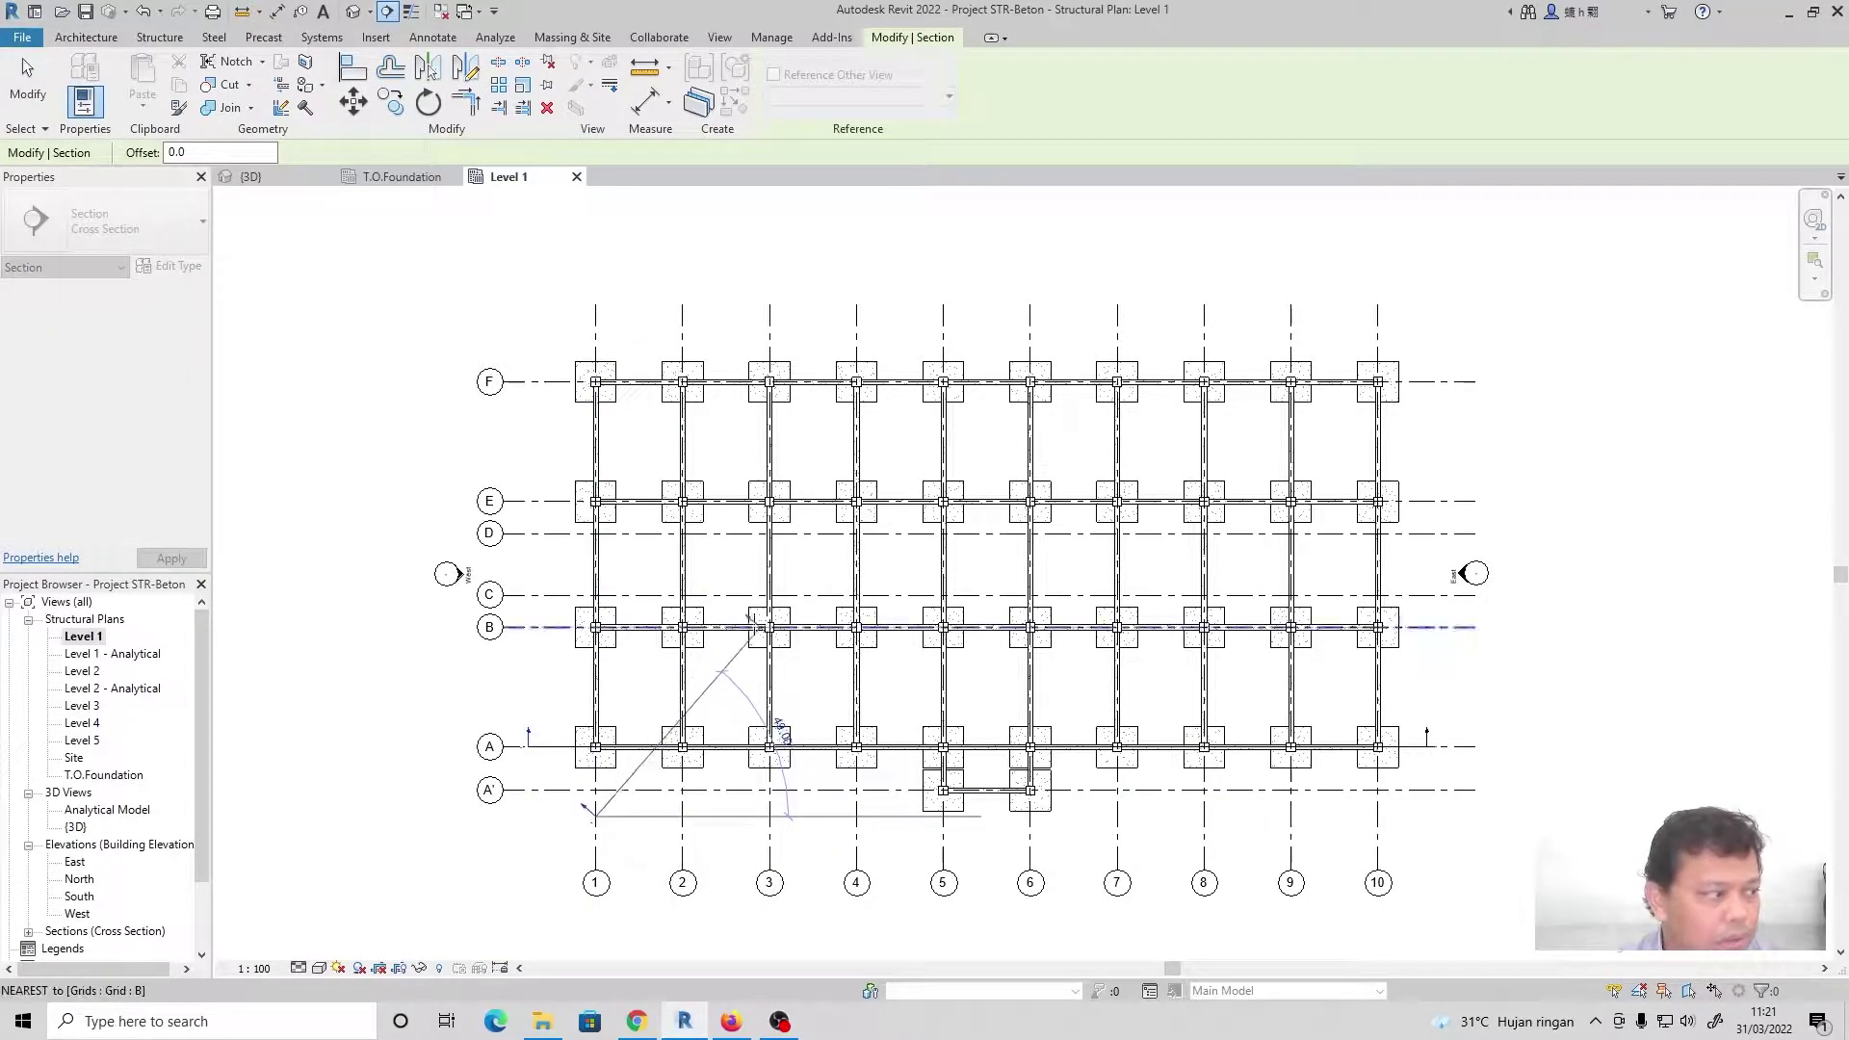
left_click(594, 337)
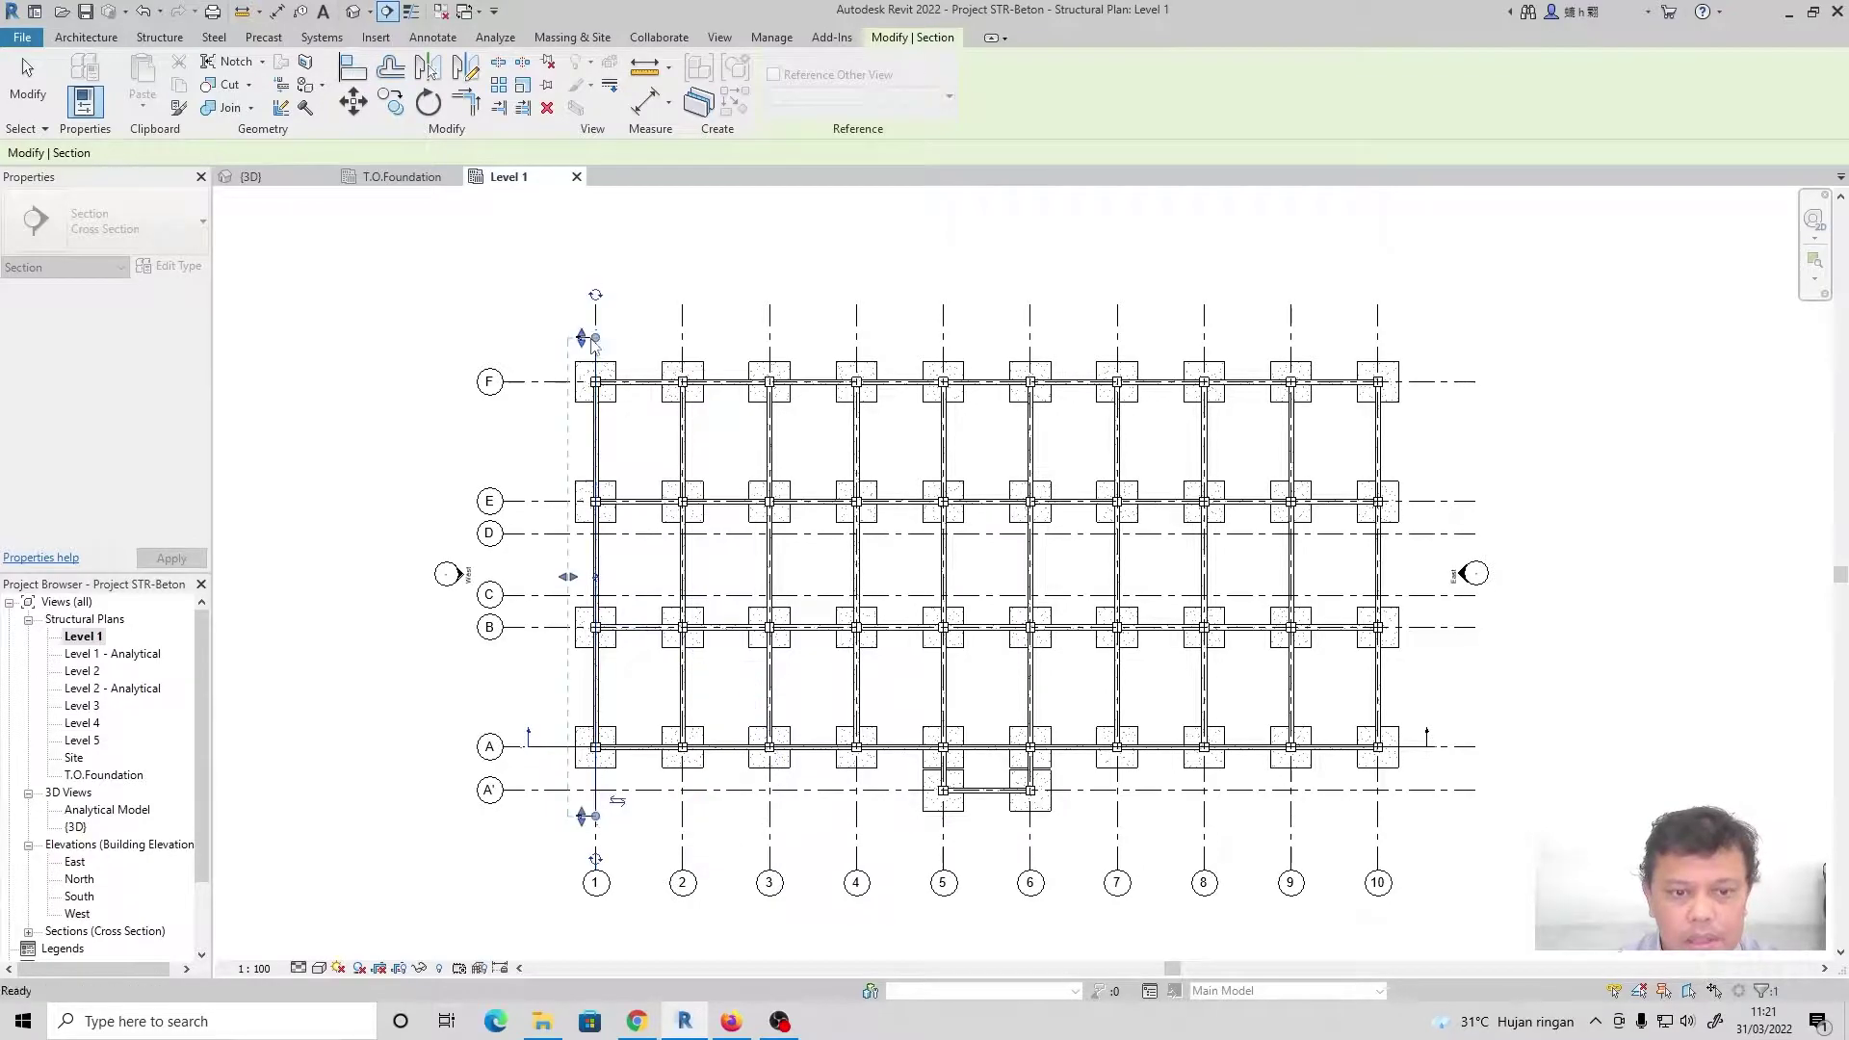
left_click(319, 684)
Examine the section lines and direction markers along grids 1 and A in the Level 1 plan
scroll(602, 347, "up", 5)
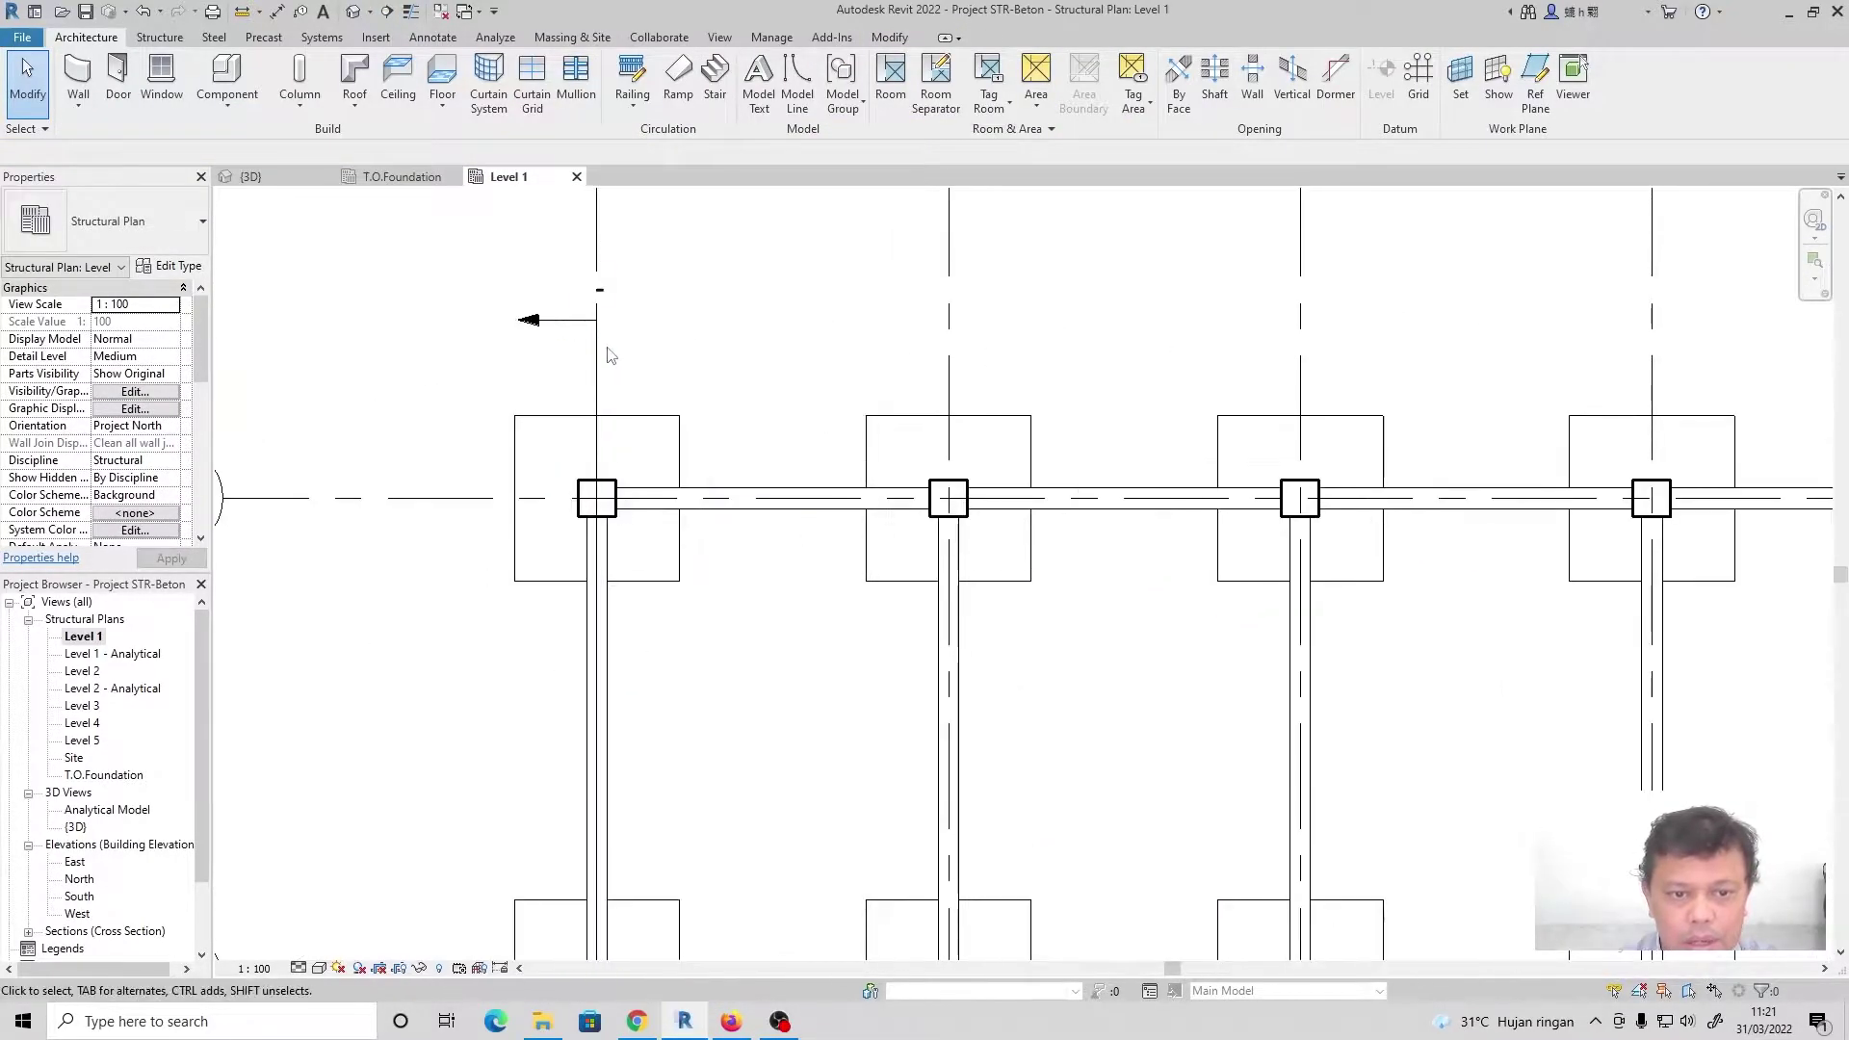
scroll(607, 289, "down", 3)
scroll(587, 770, "down", 1)
scroll(559, 878, "up", 3)
scroll(559, 878, "up", 1)
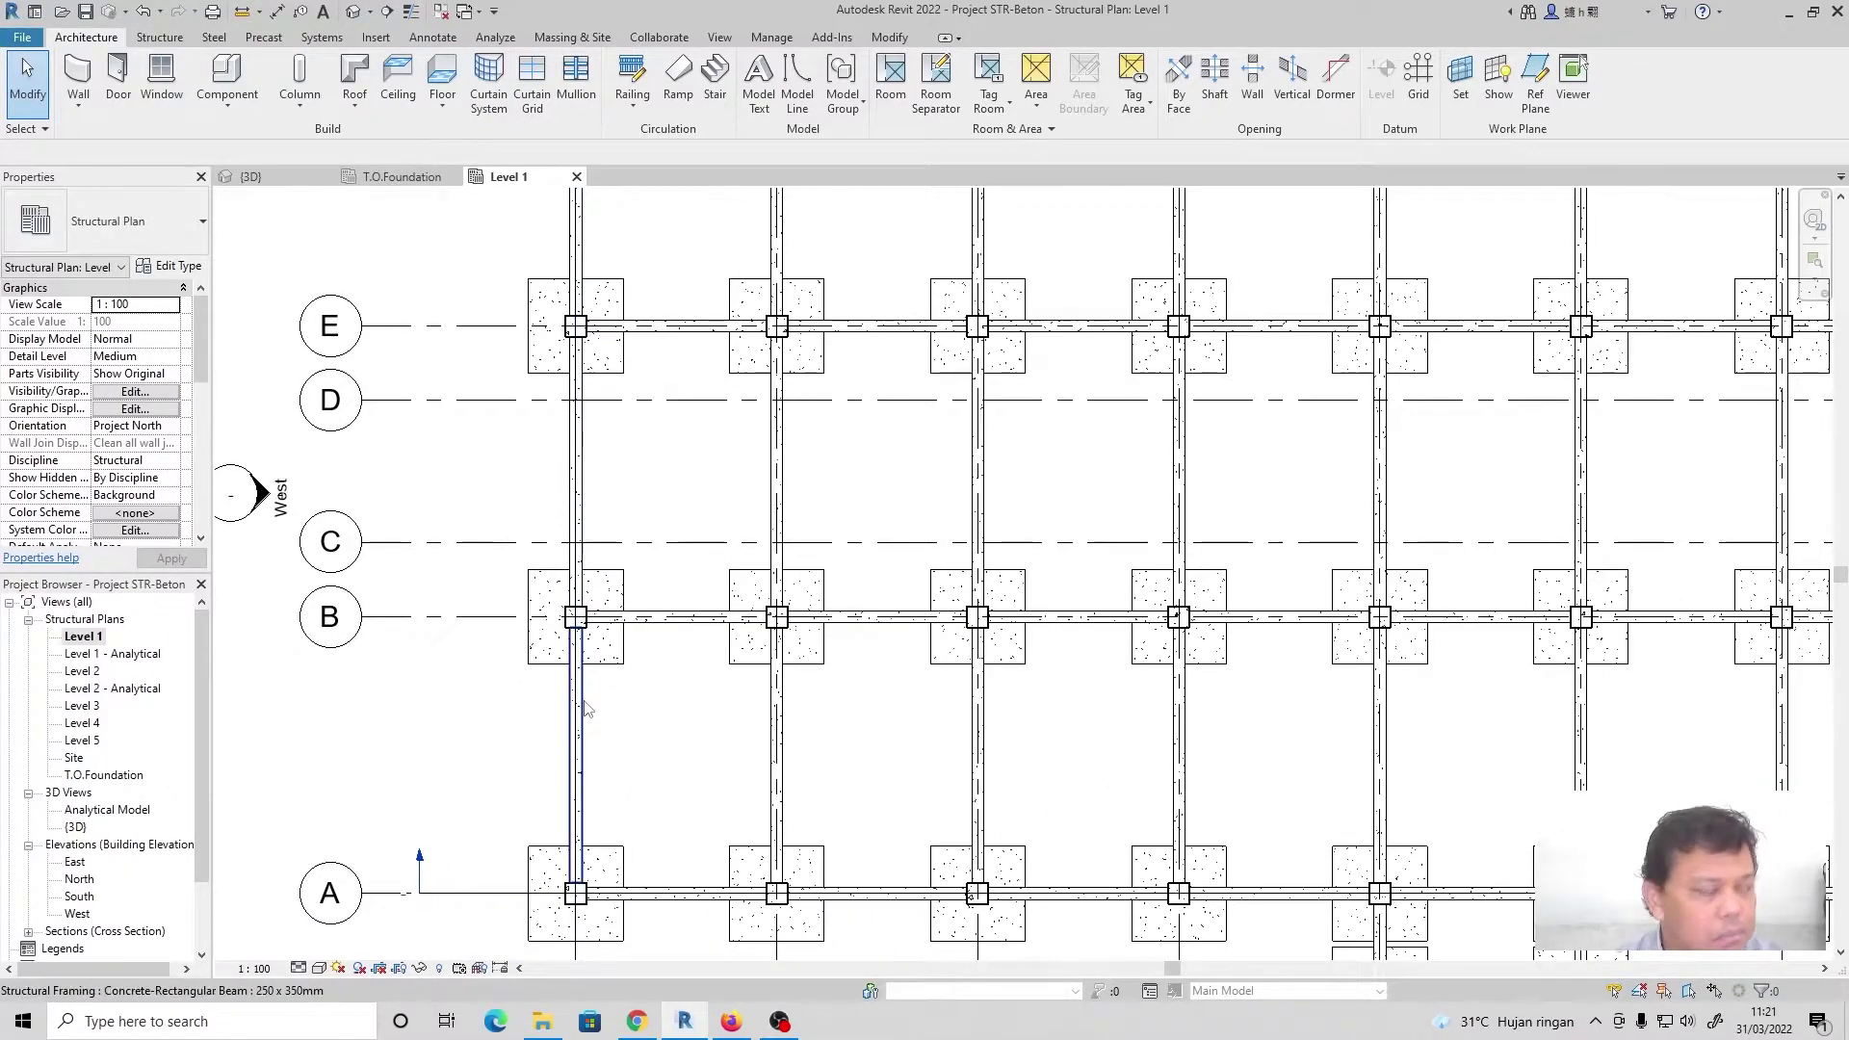
scroll(584, 674, "down", 1)
scroll(578, 809, "up", 1)
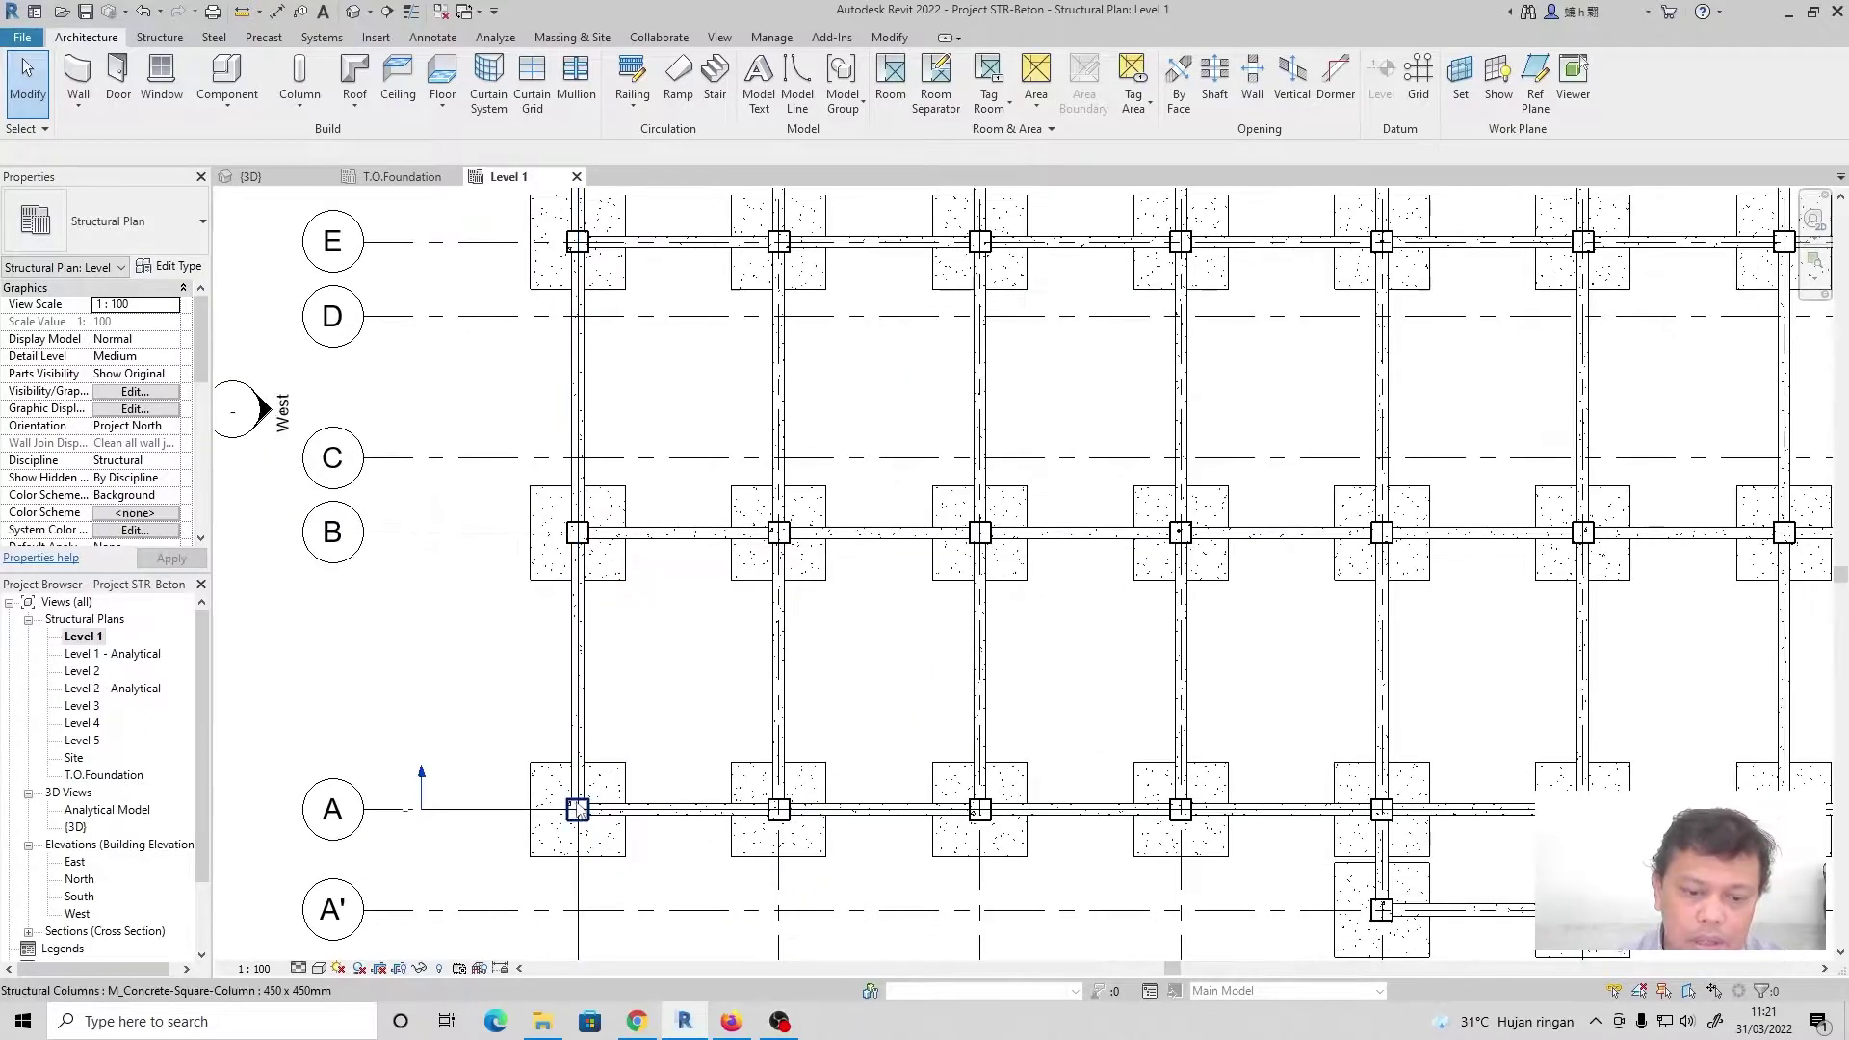
scroll(577, 809, "down", 1)
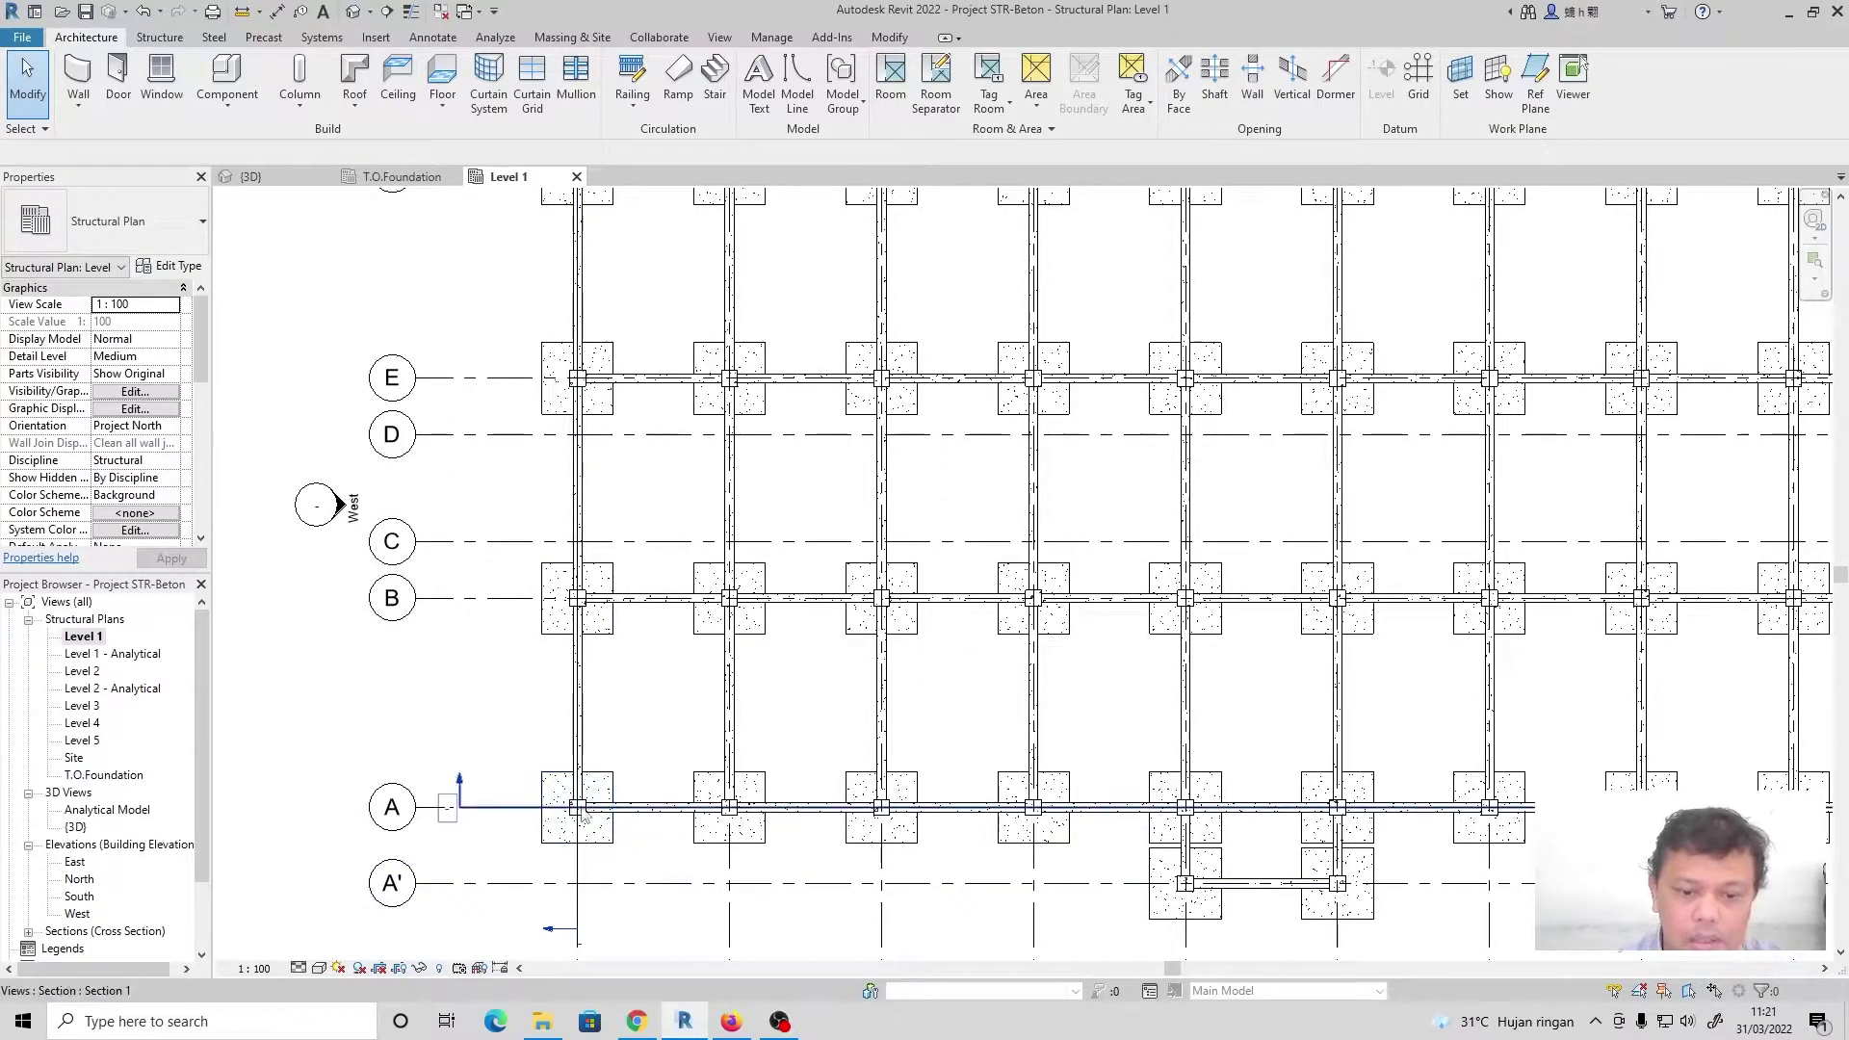
scroll(525, 797, "down", 2)
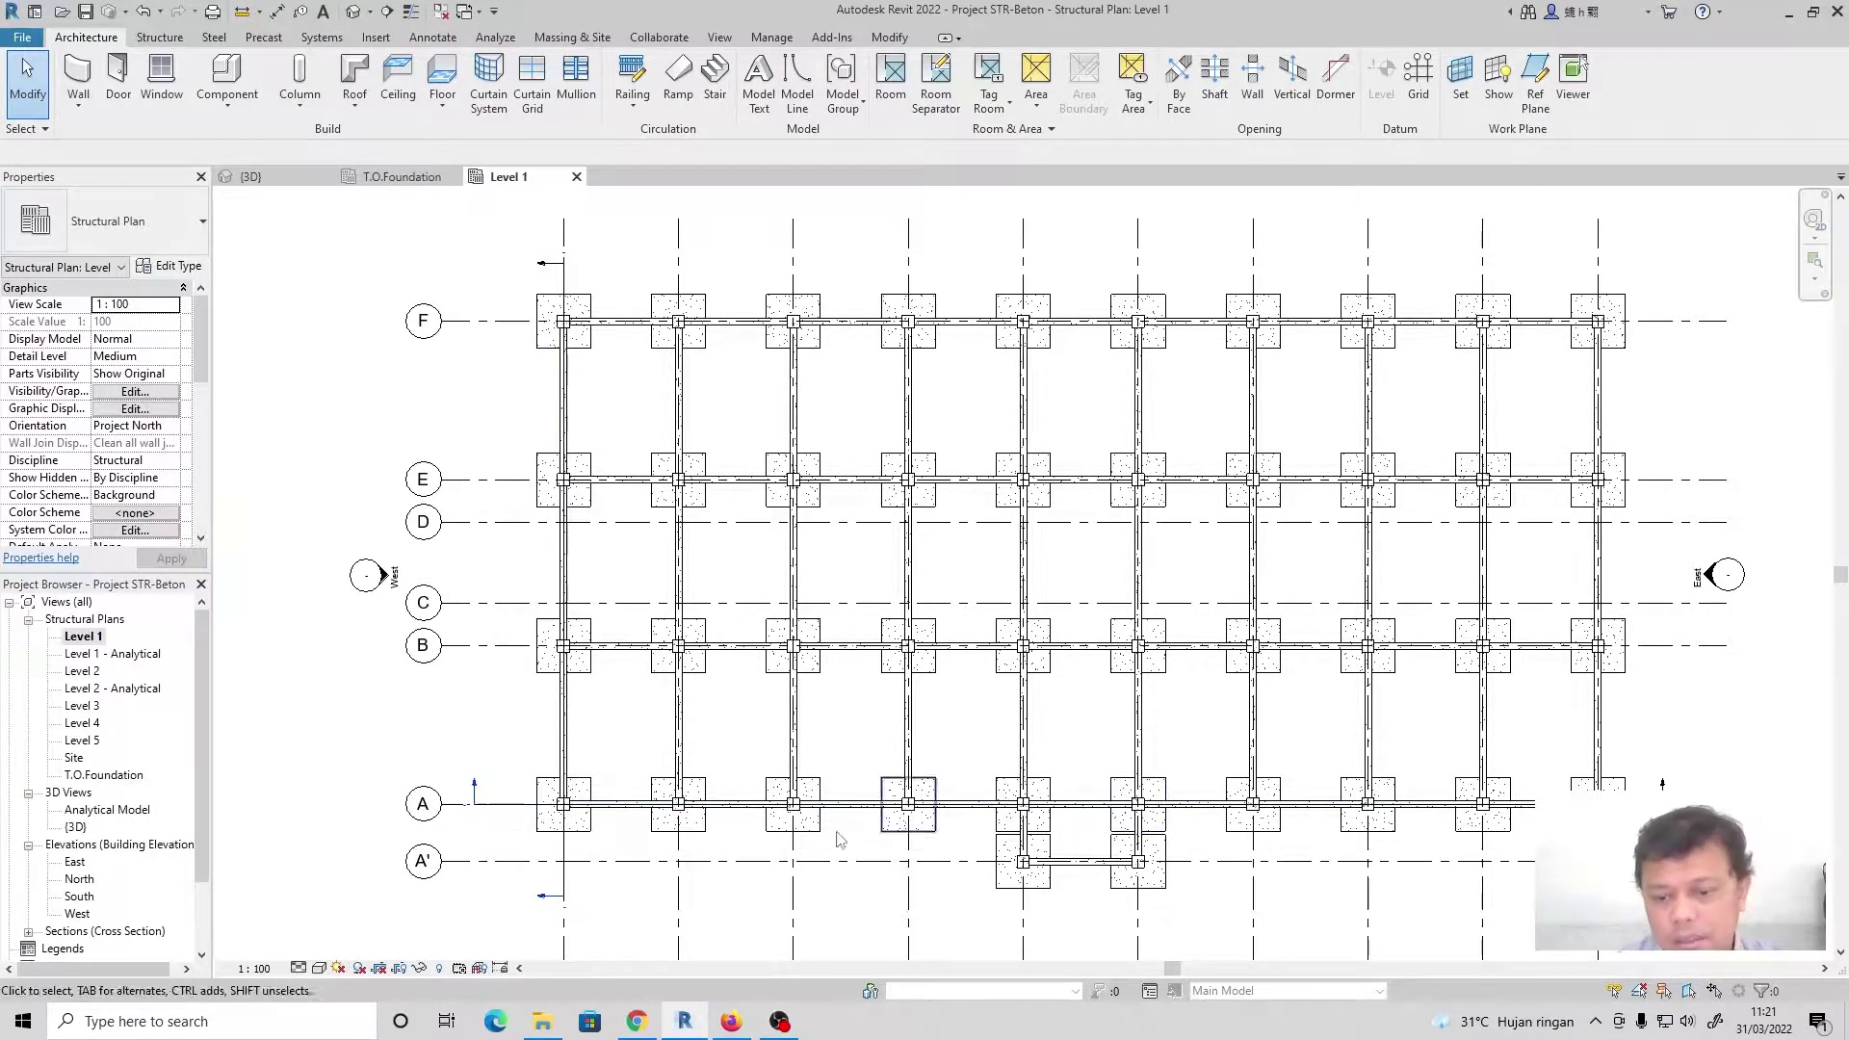
Open the view of the section cut along grid A
scroll(466, 812, "up", 6)
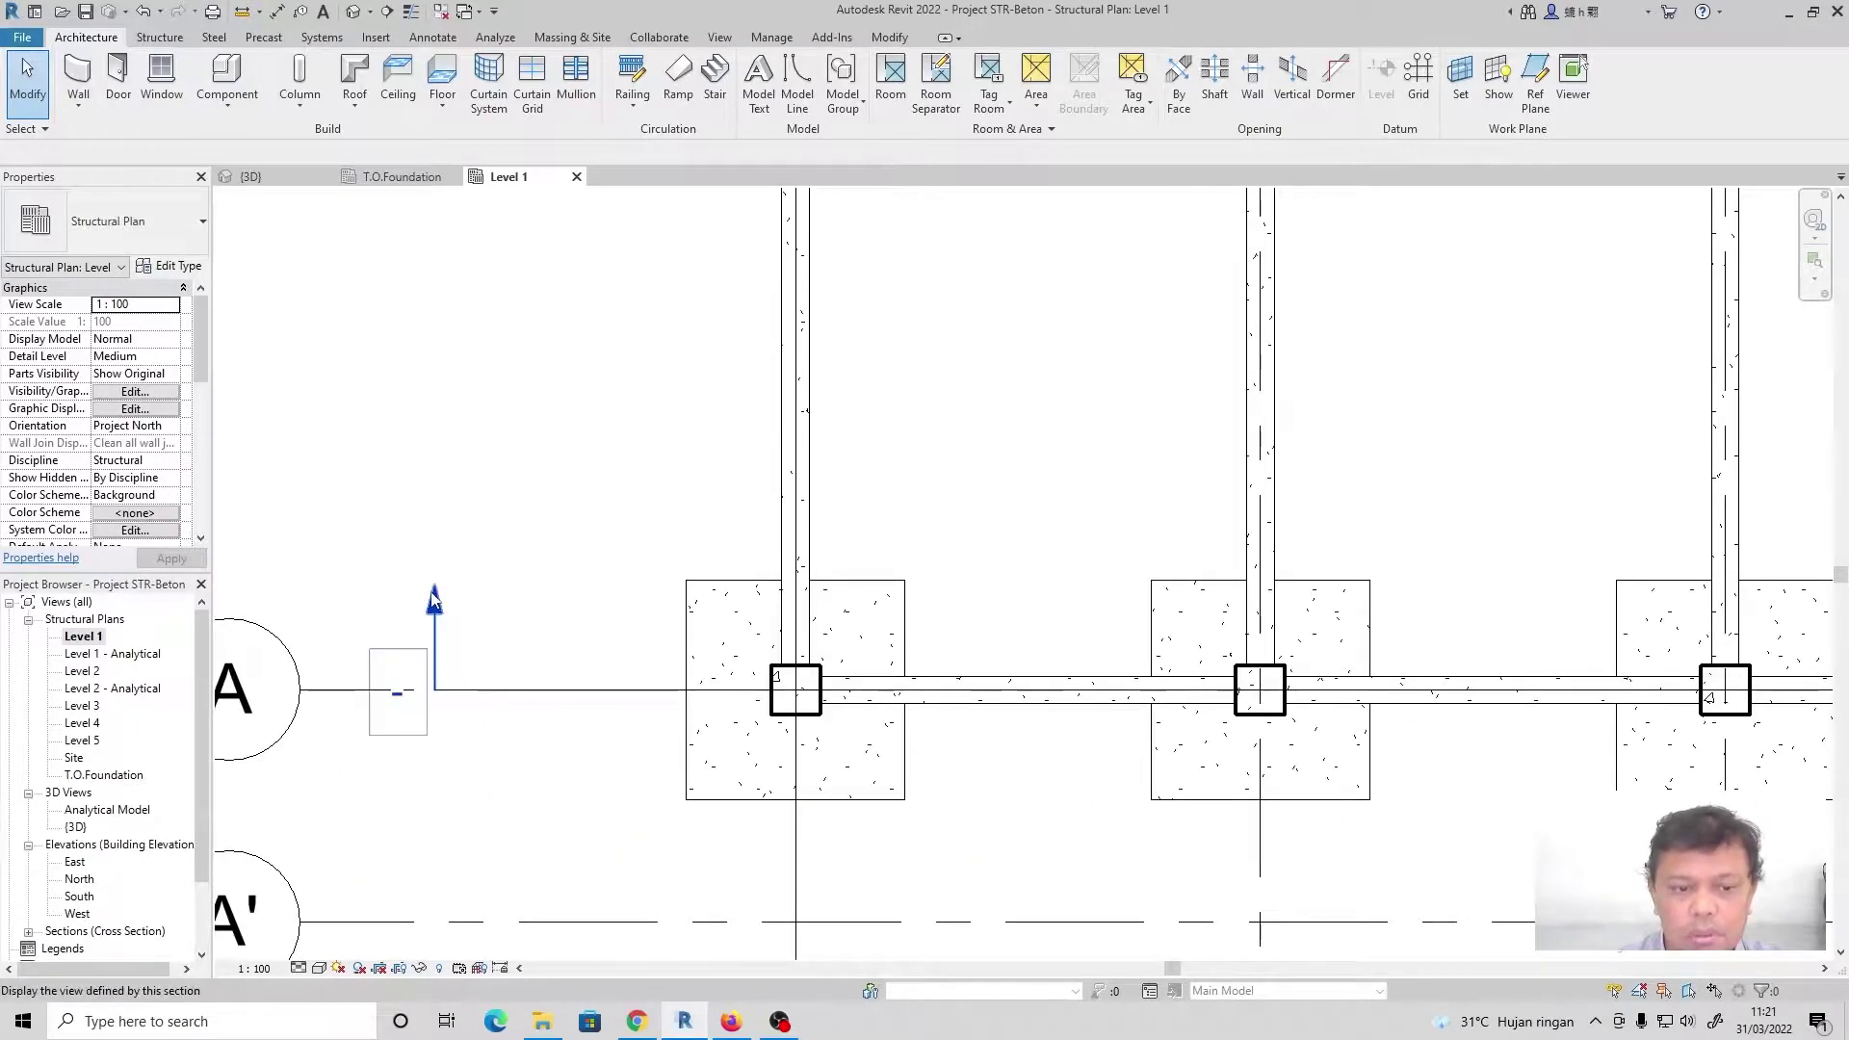
double_click(434, 602)
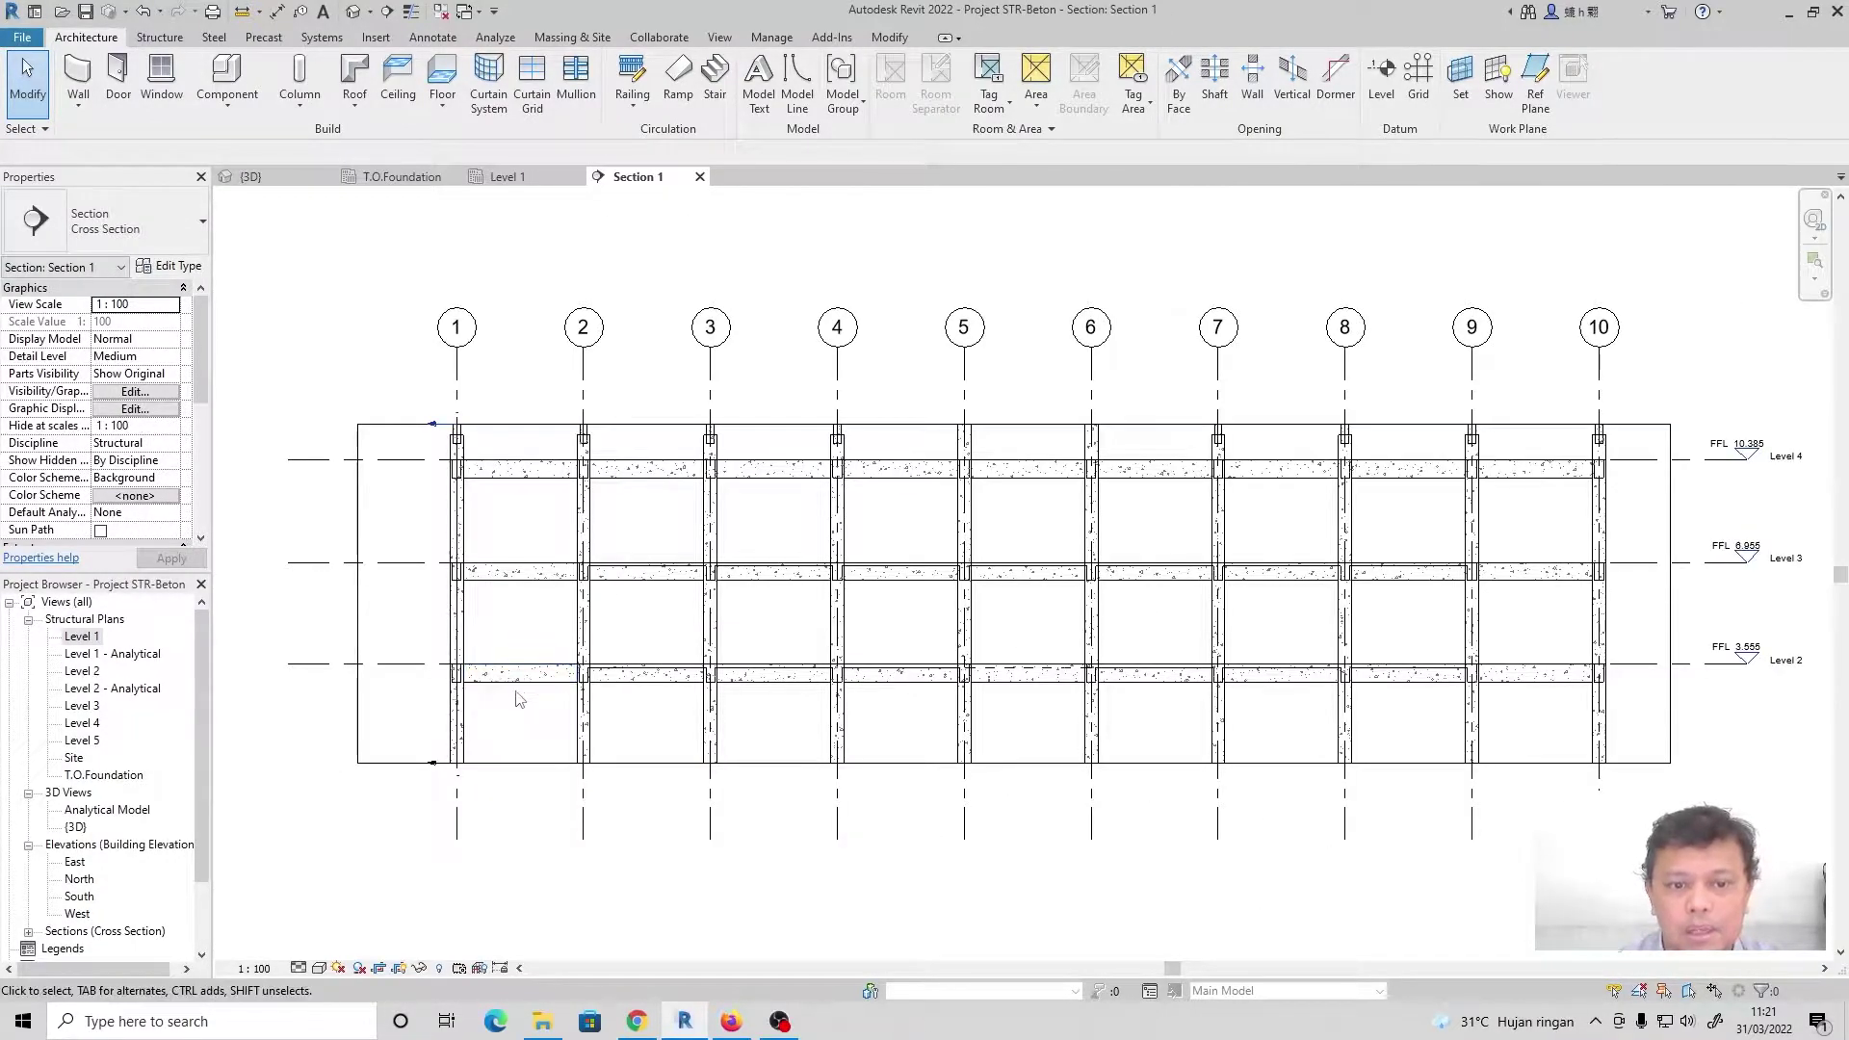
scroll(462, 486, "up", 3)
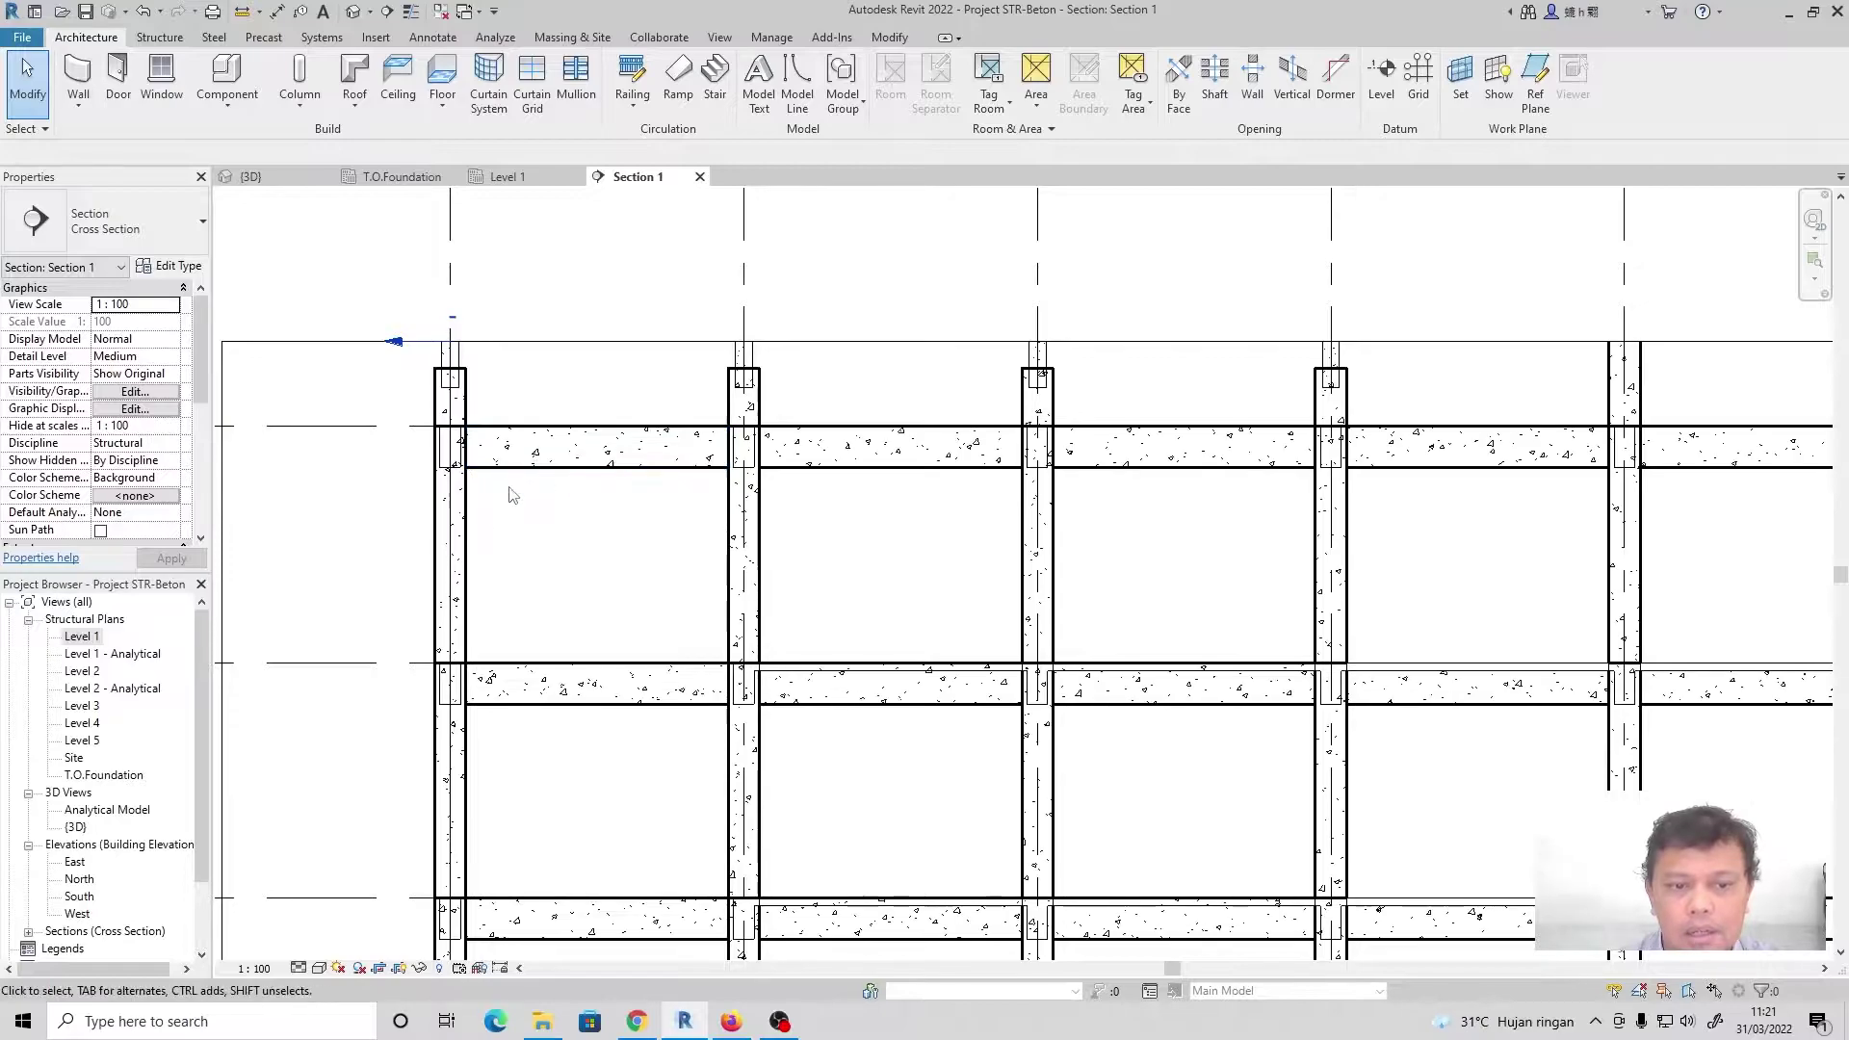
Set the section view's detail level to Fine and its visual style to Wireframe
left_click(299, 967)
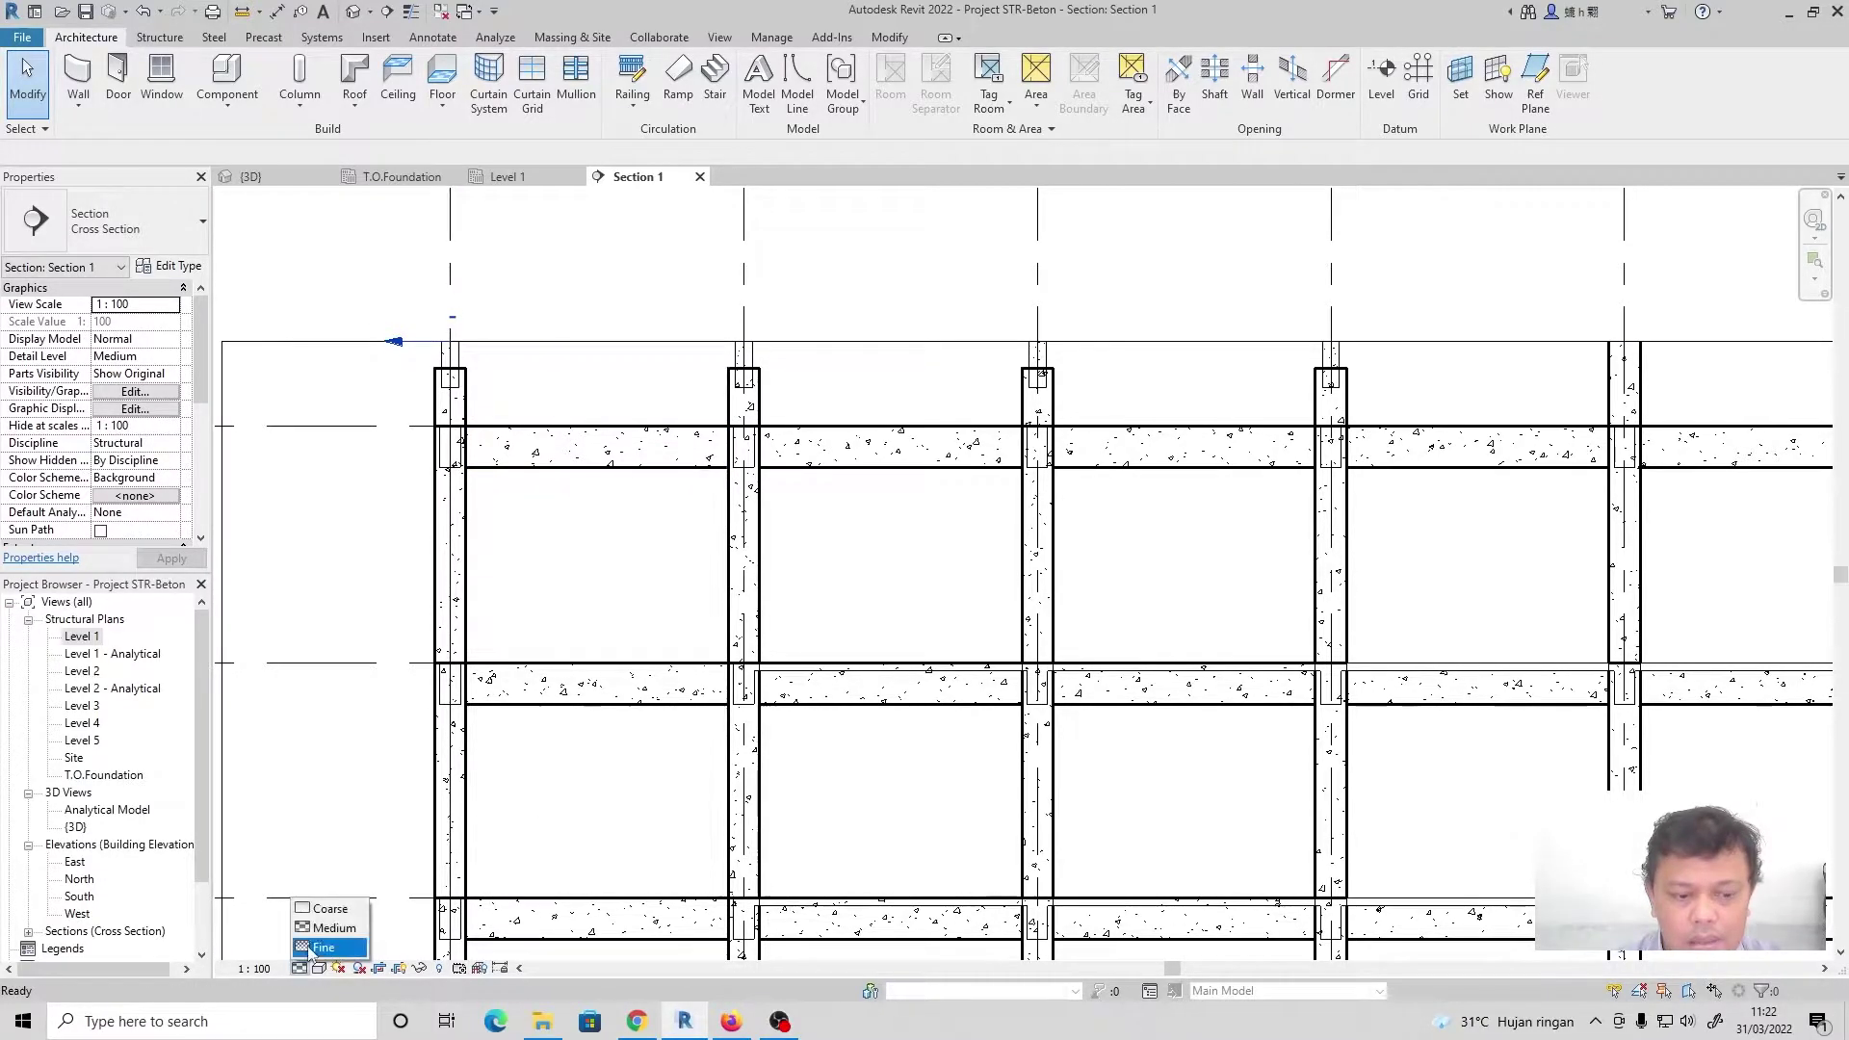
left_click(312, 949)
left_click(318, 969)
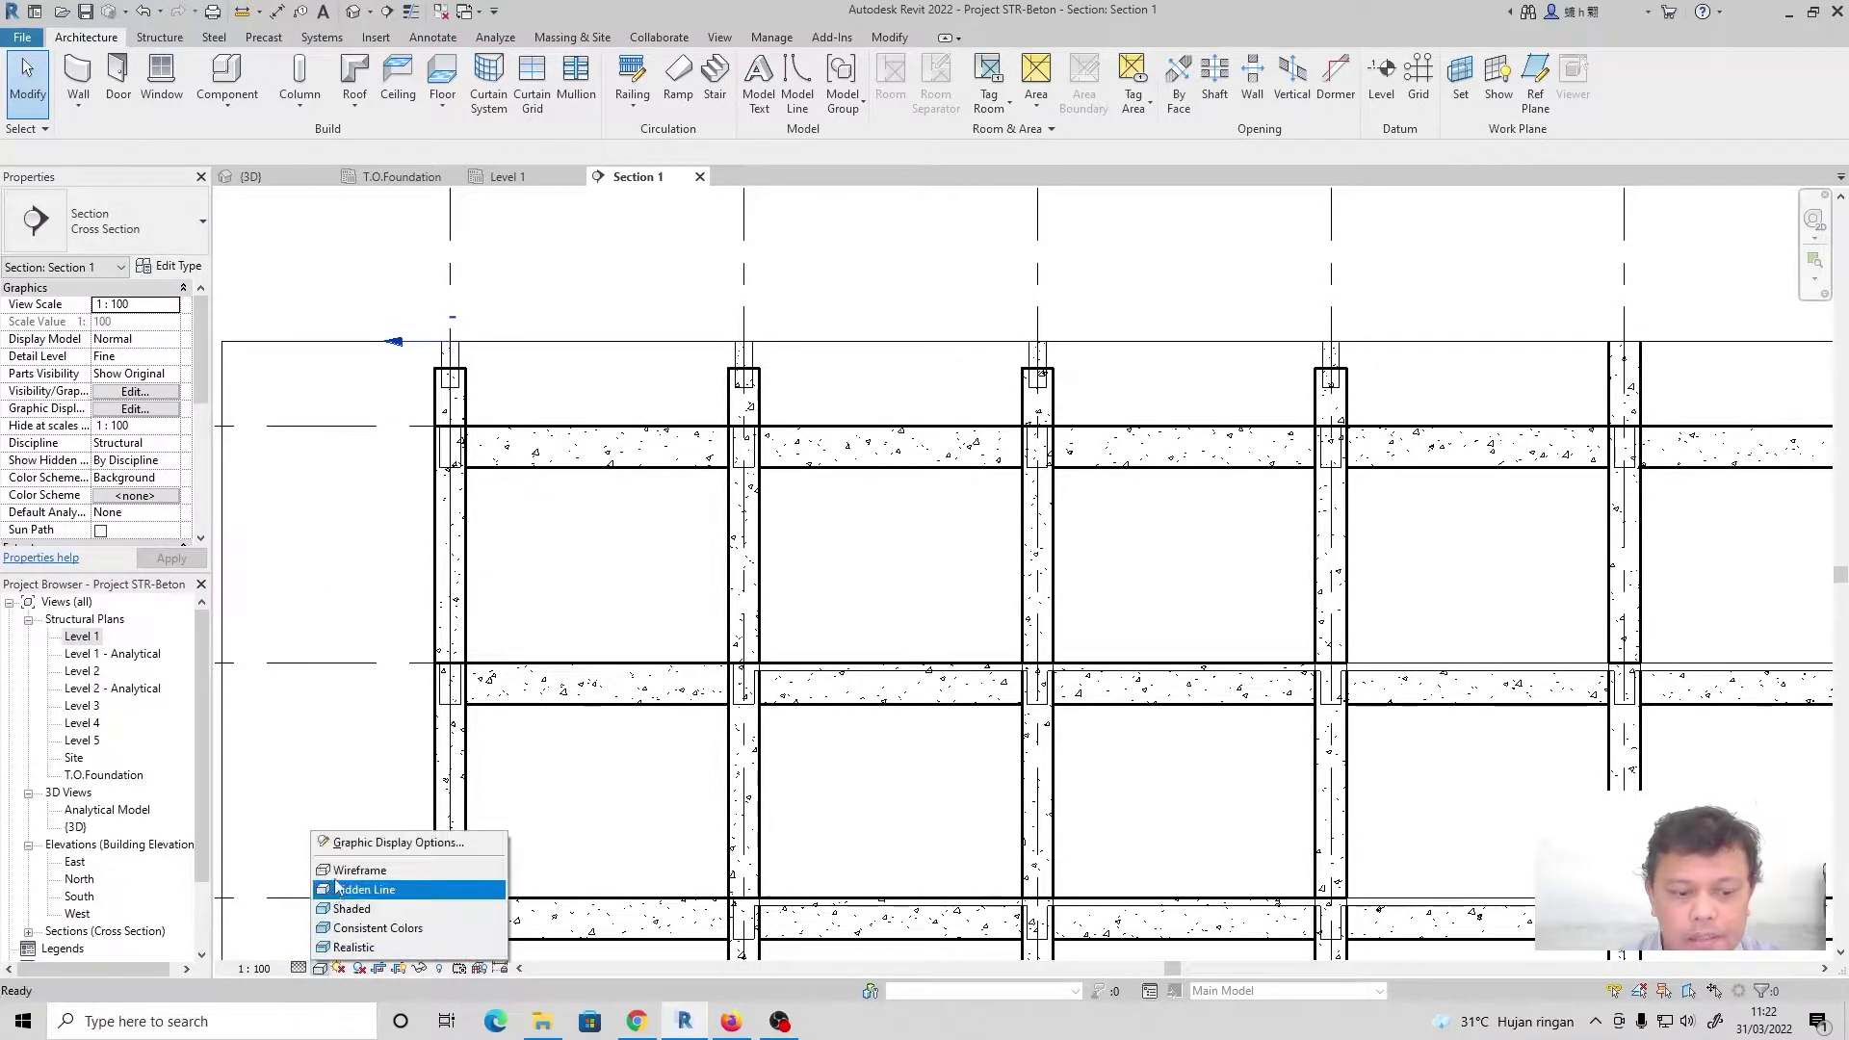
left_click(366, 870)
scroll(472, 481, "down", 2)
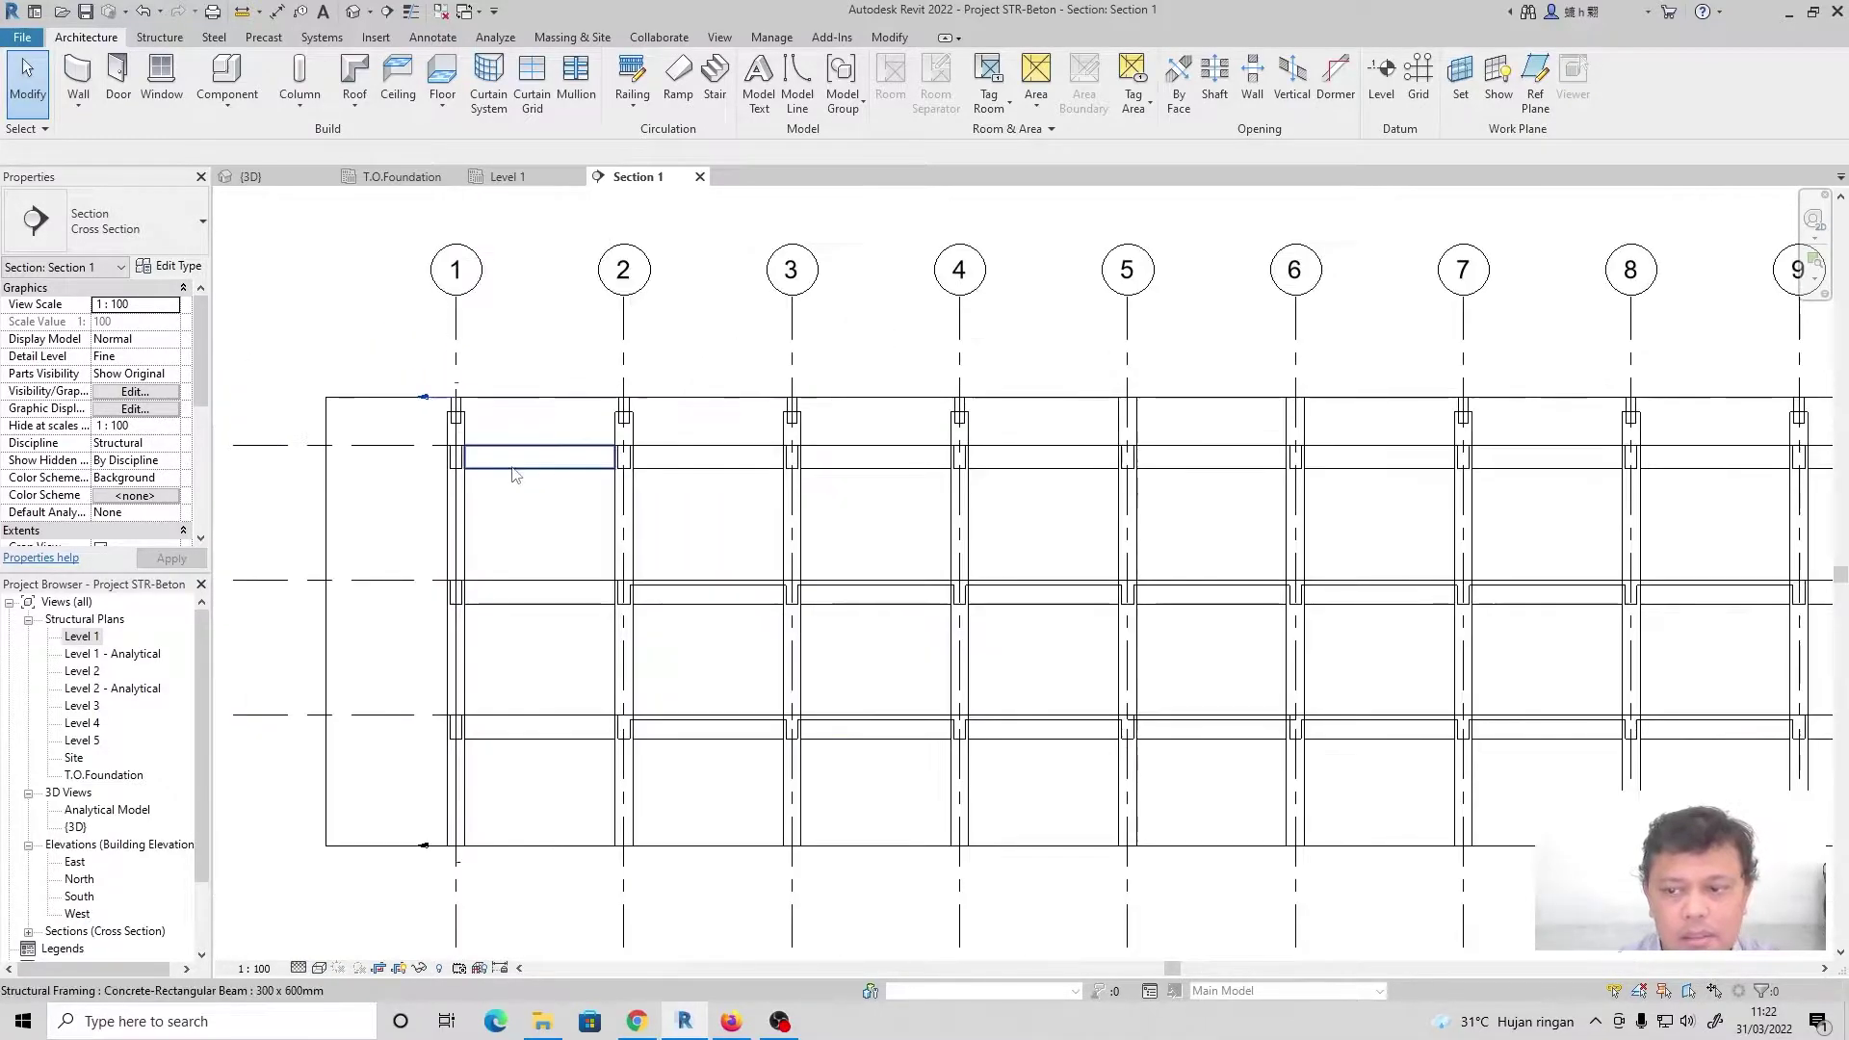
scroll(841, 521, "down", 2)
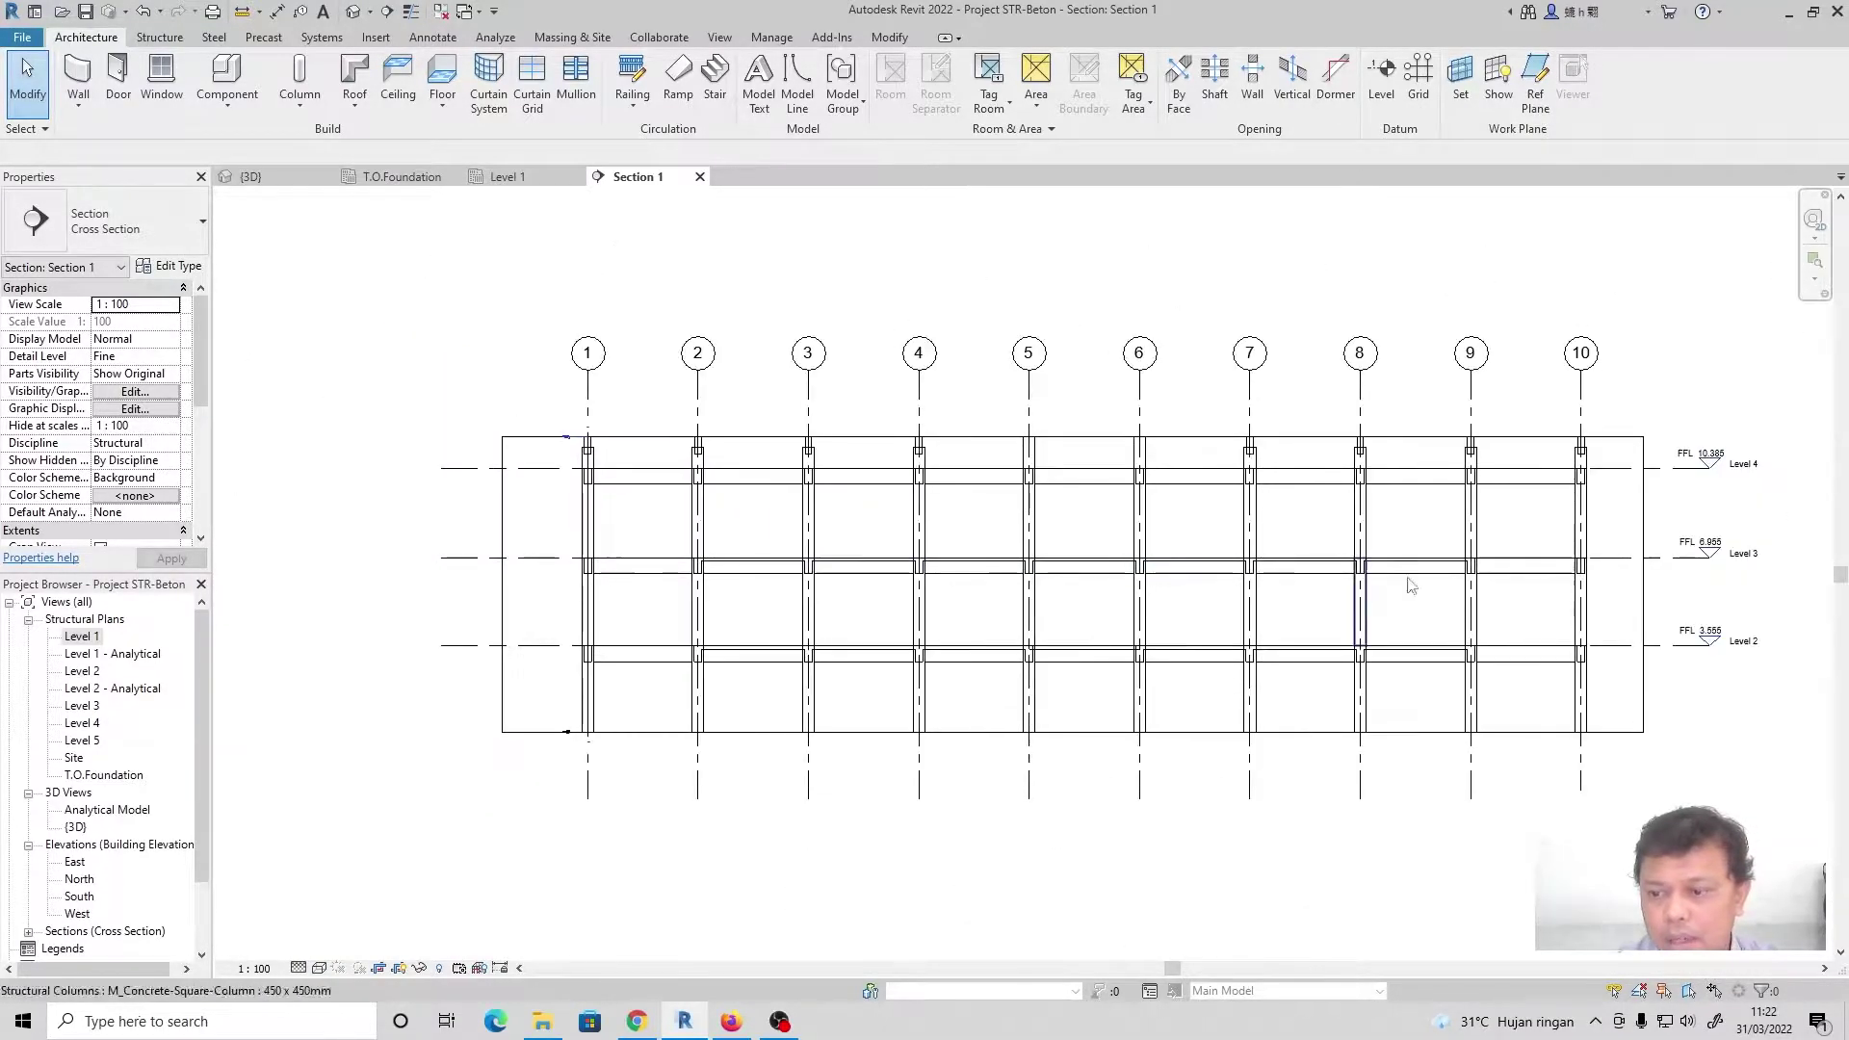
Extend the section's crop region upward past Level 5 to include the full columns on grids 5 and 6
left_click(756, 436)
left_click_drag(1072, 436, 1069, 341)
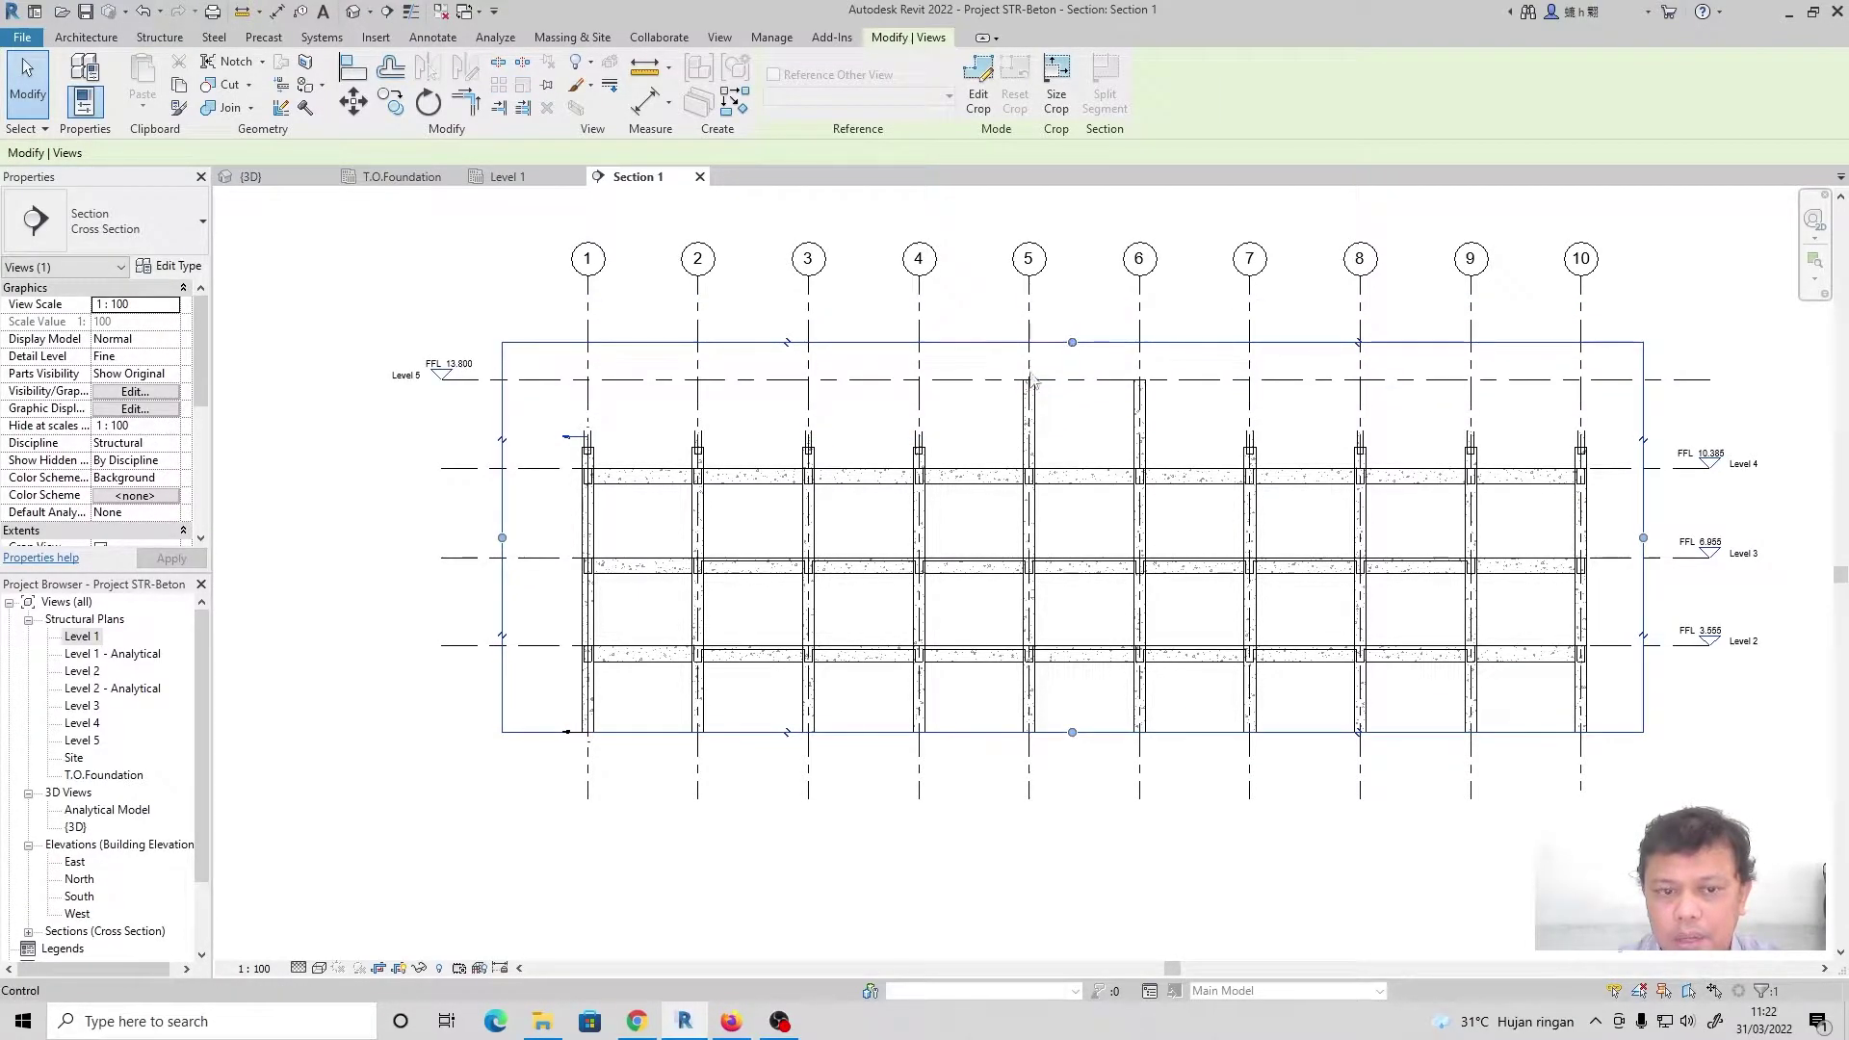
left_click(443, 576)
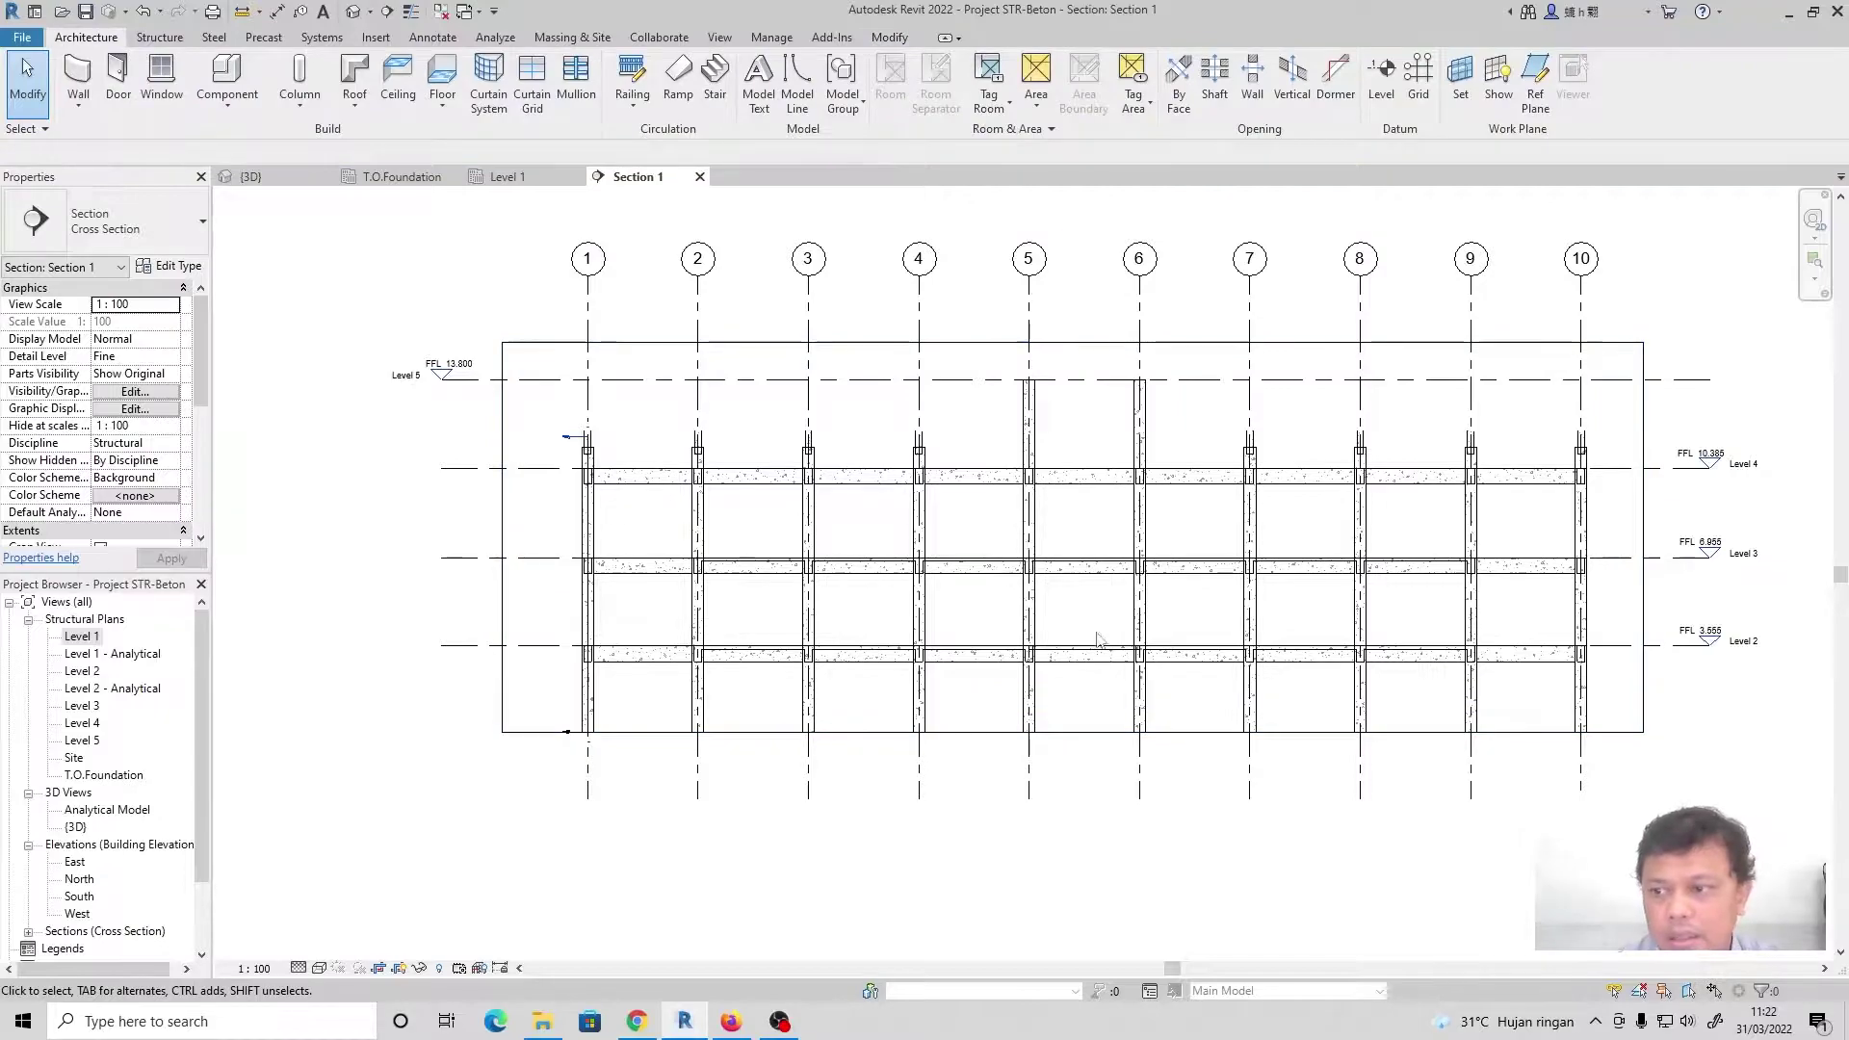
Show the Level 5 head at the grid 10 end and hide the one at the grid 1 end
left_click(1666, 388)
left_click(1753, 380)
left_click(397, 380)
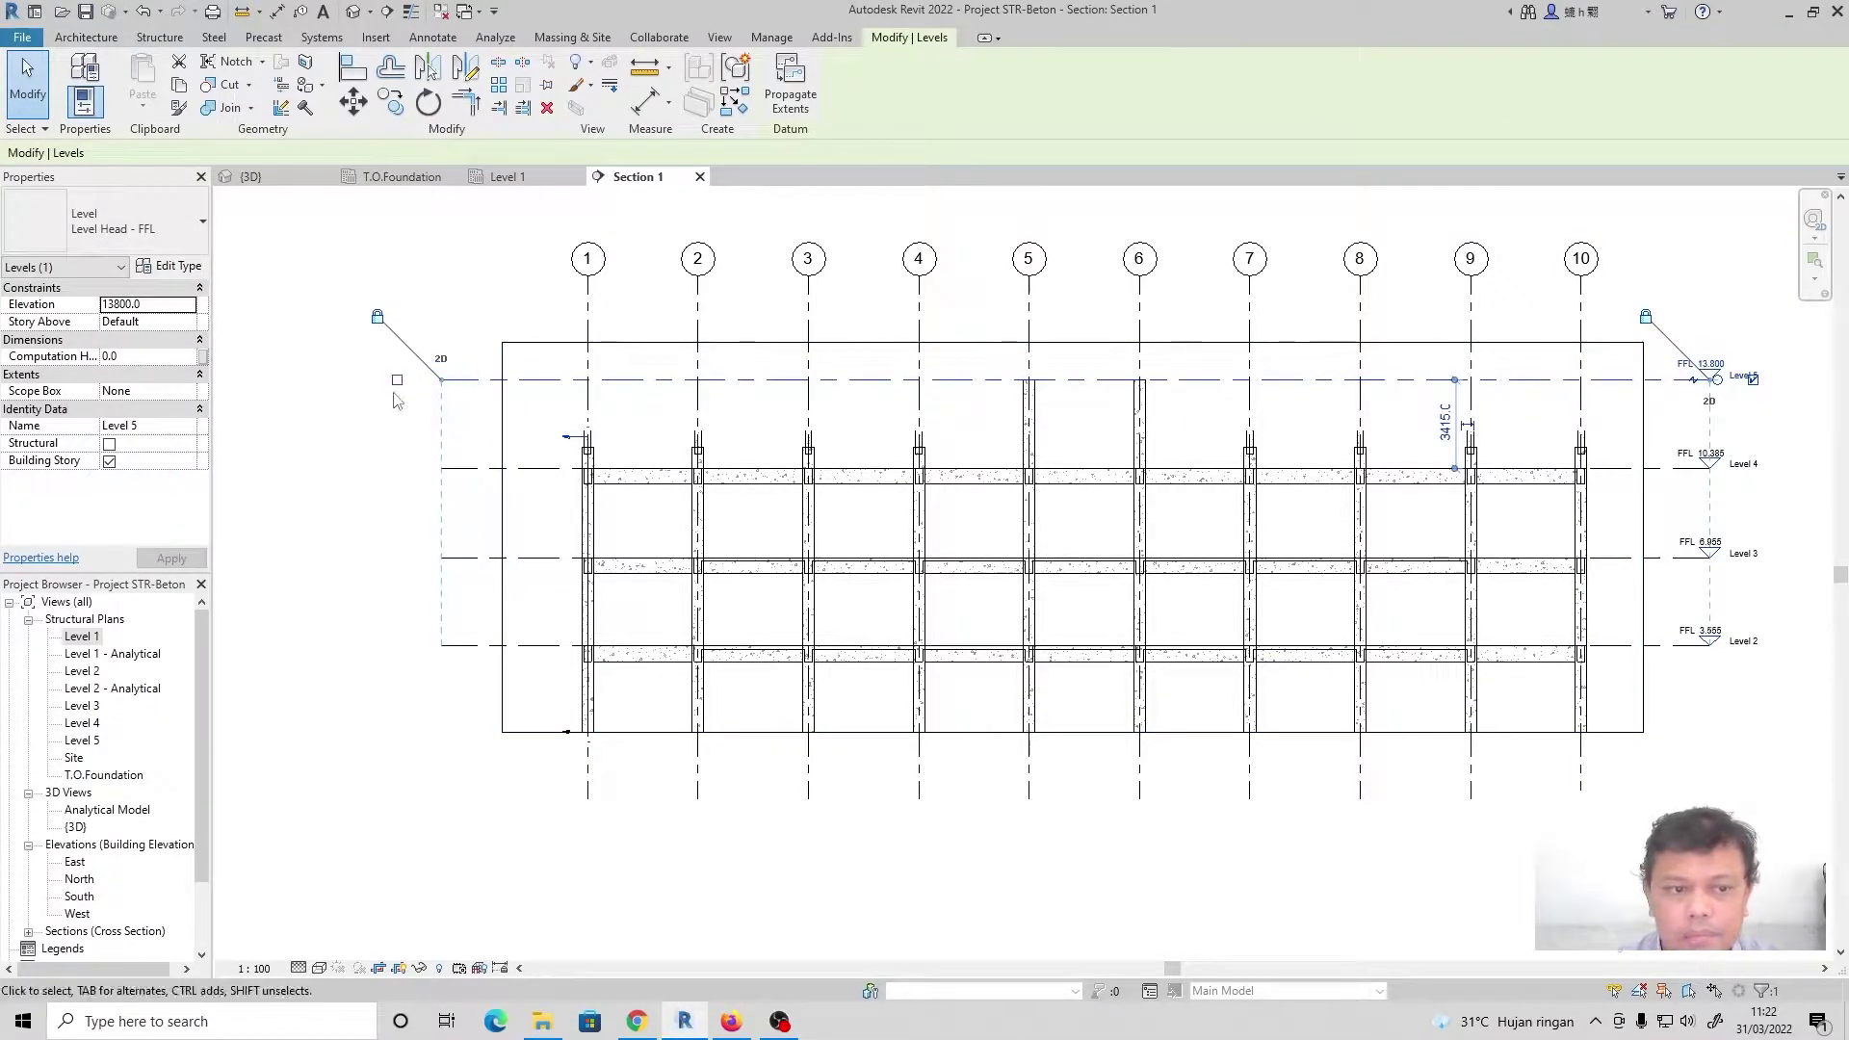
Extend the section view's crop region downward past T.O.Foundation to include the pile caps and the upper part of the piles
left_click(395, 400)
left_click(666, 732)
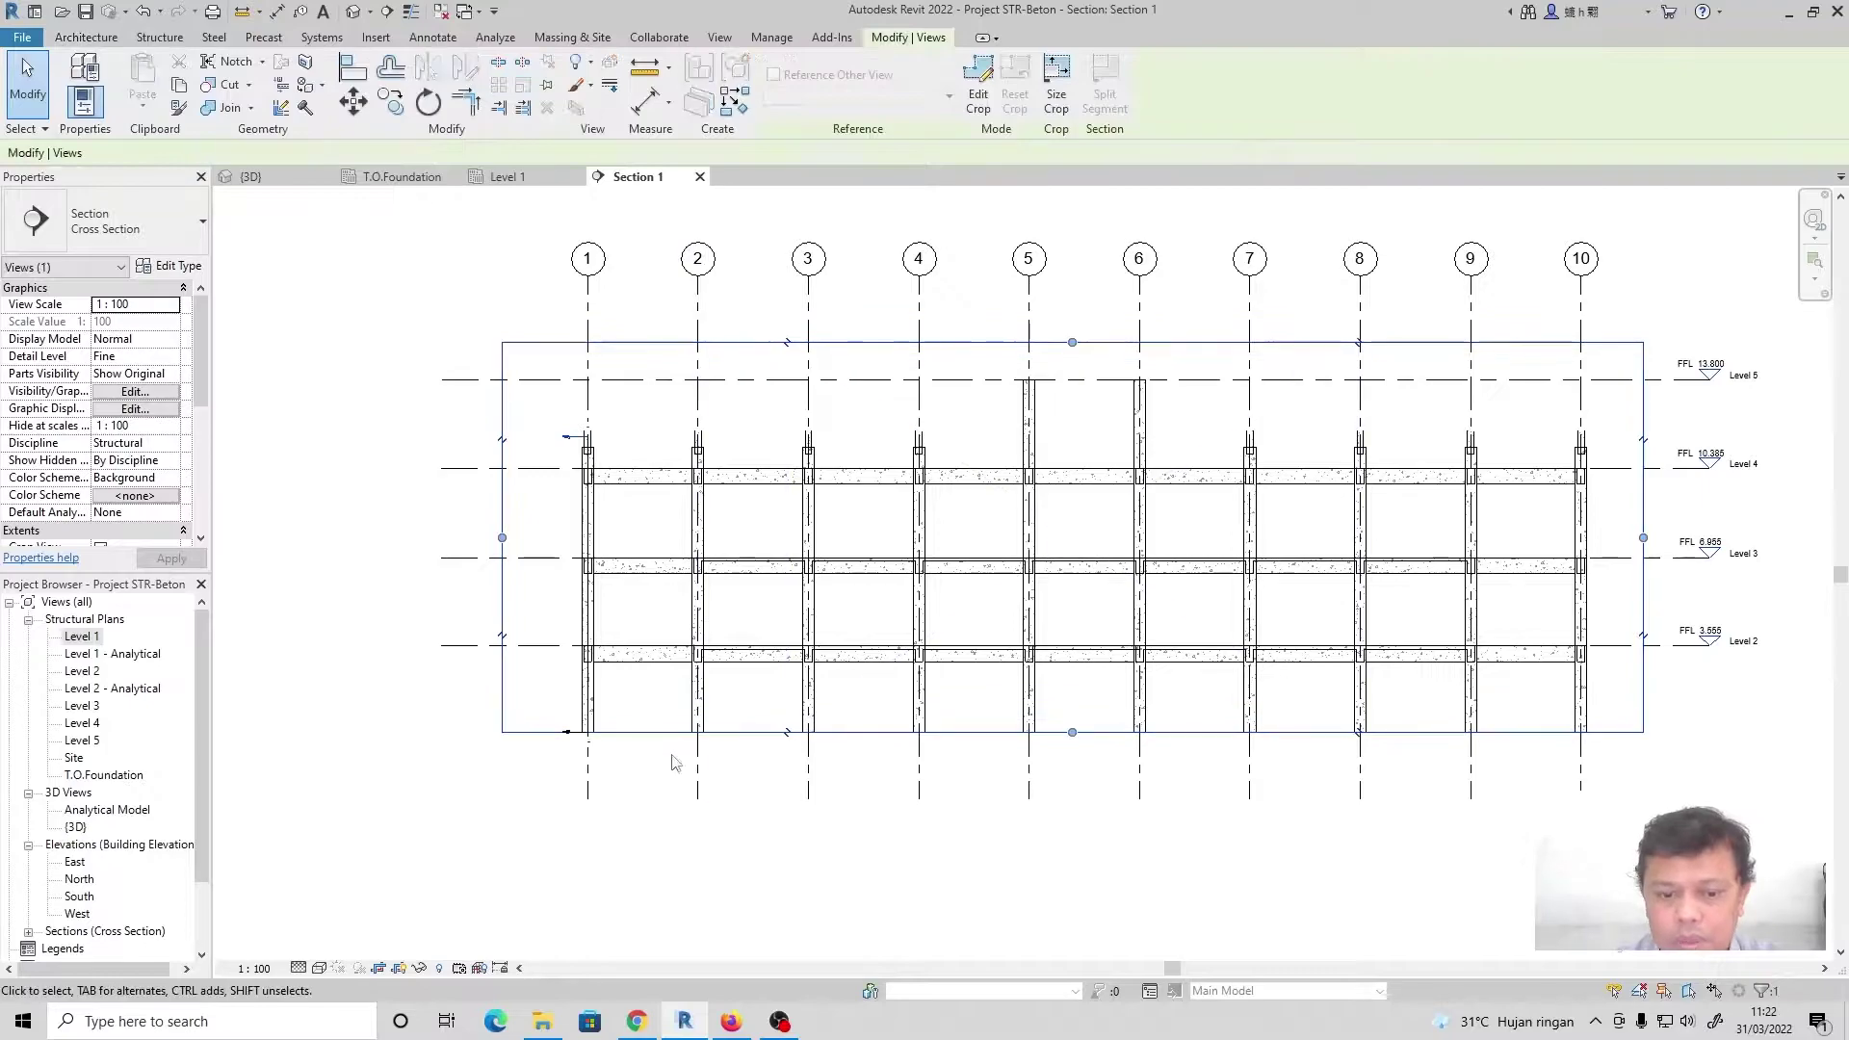
left_click_drag(1072, 732, 1074, 840)
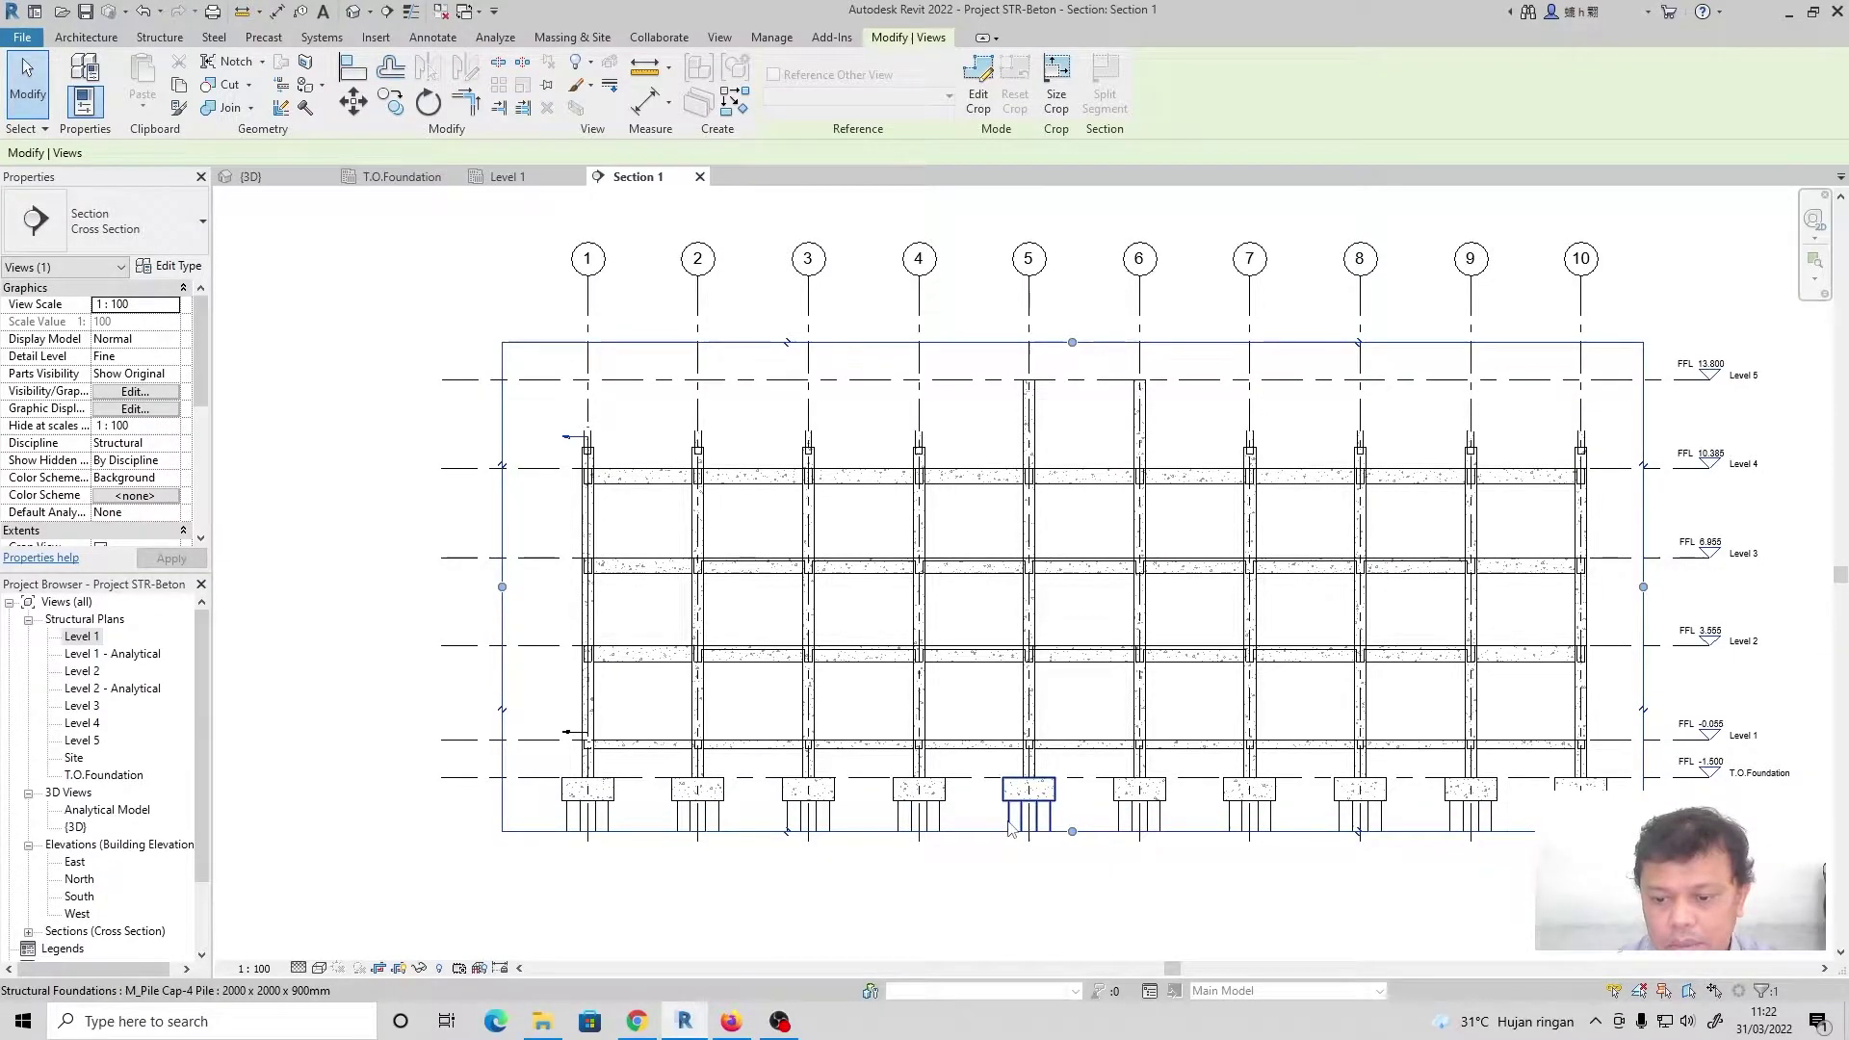
left_click(798, 895)
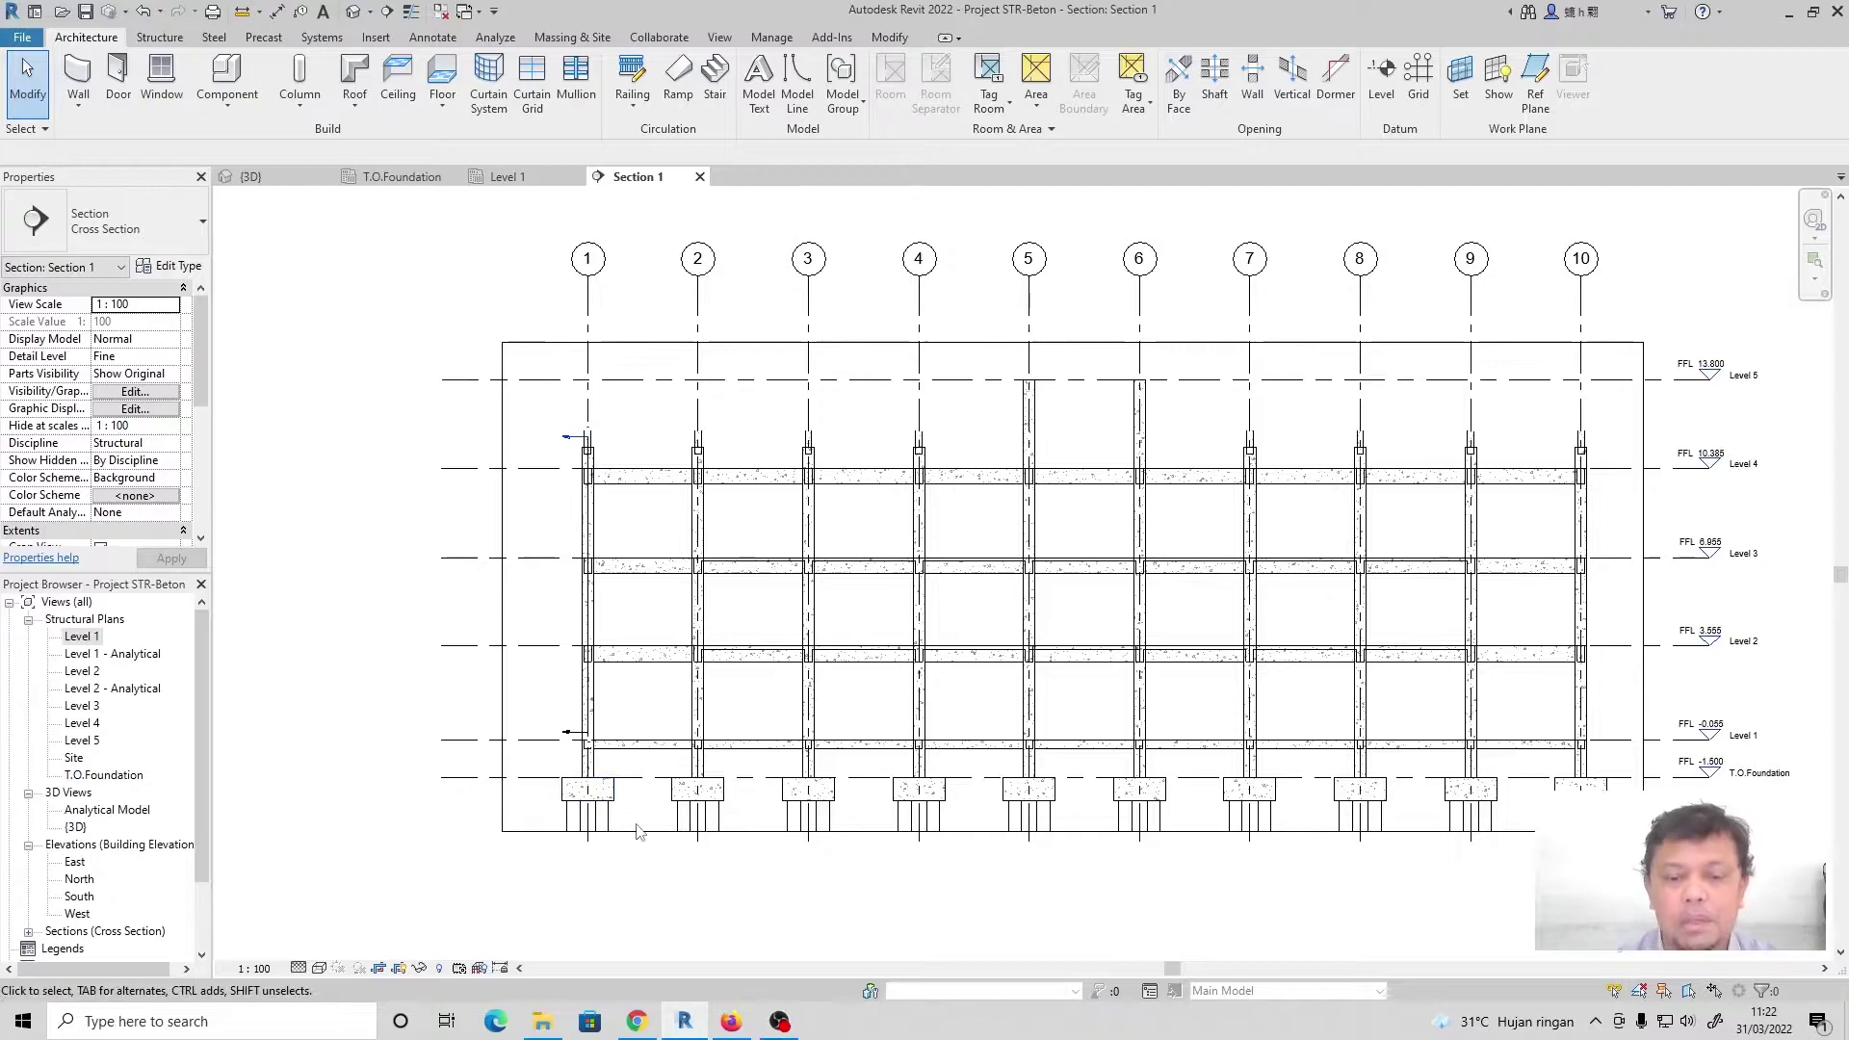
Lower the upper edge of the section's crop region to just above Level 5
scroll(597, 467, "up", 1)
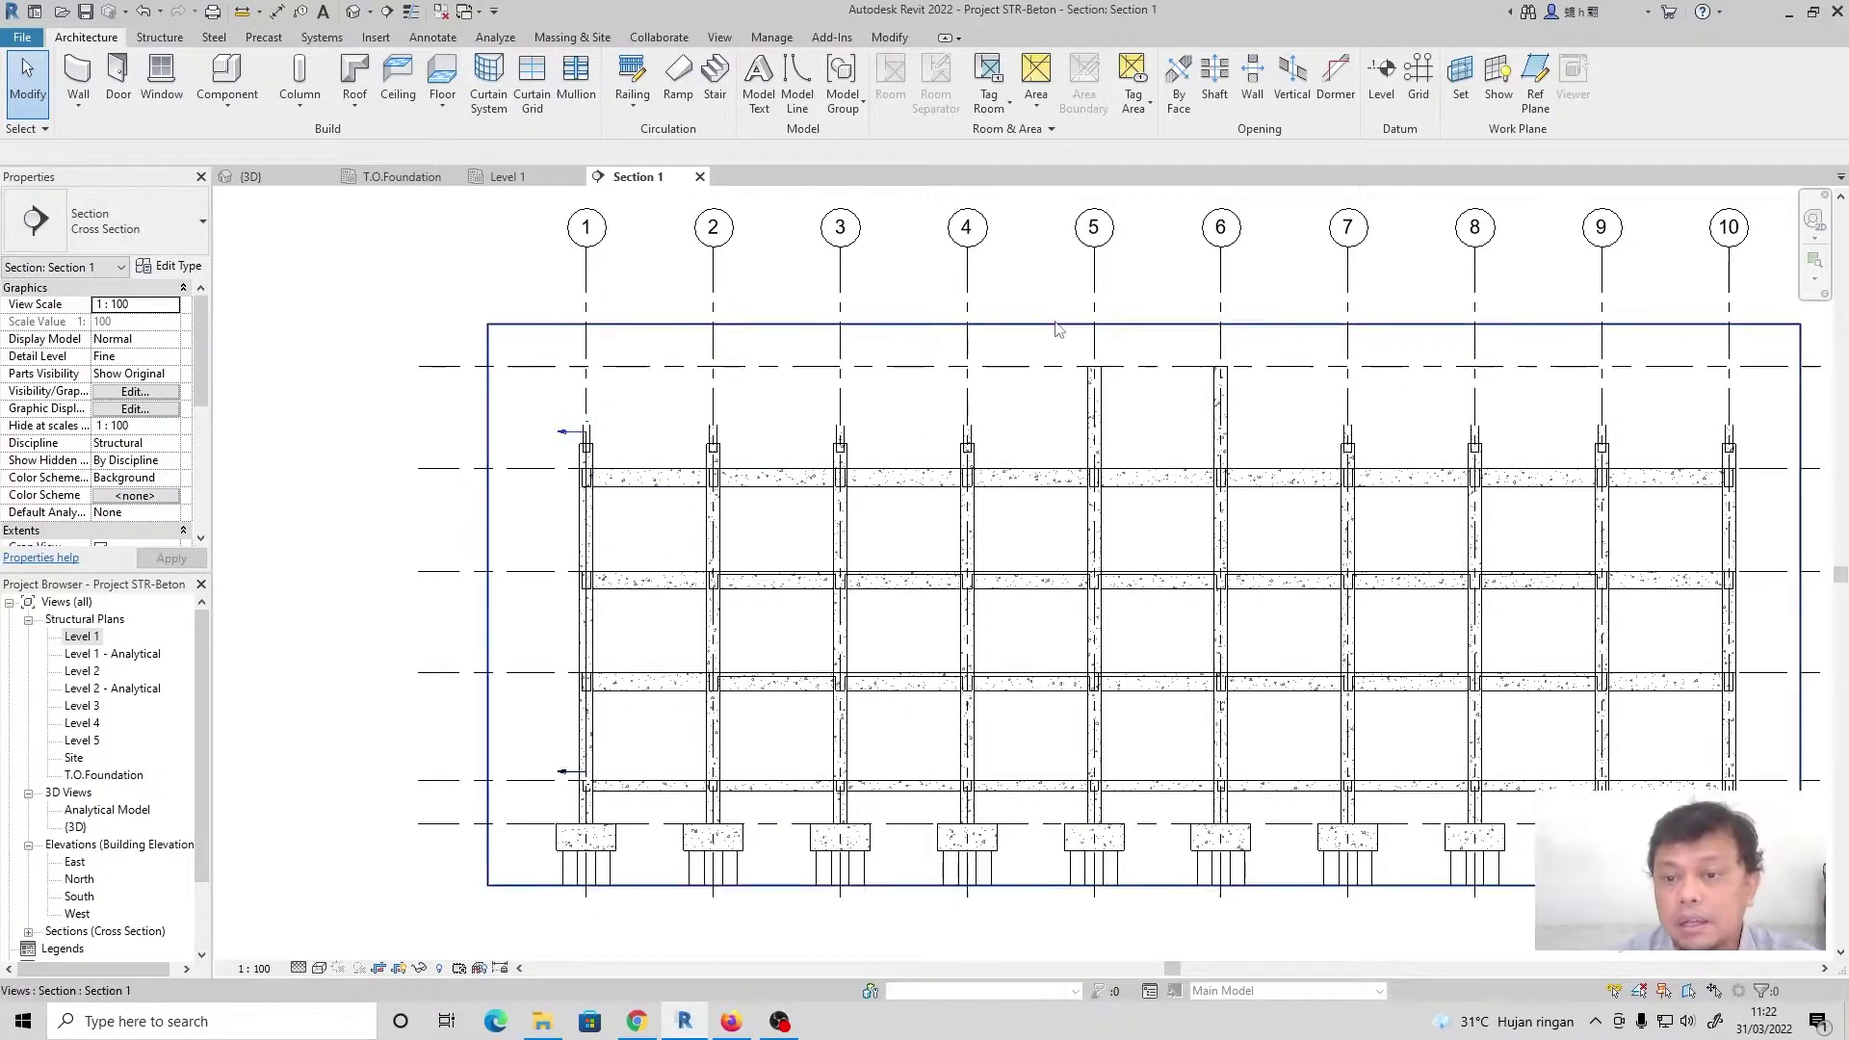
left_click(1154, 324)
left_click_drag(1144, 325, 1147, 353)
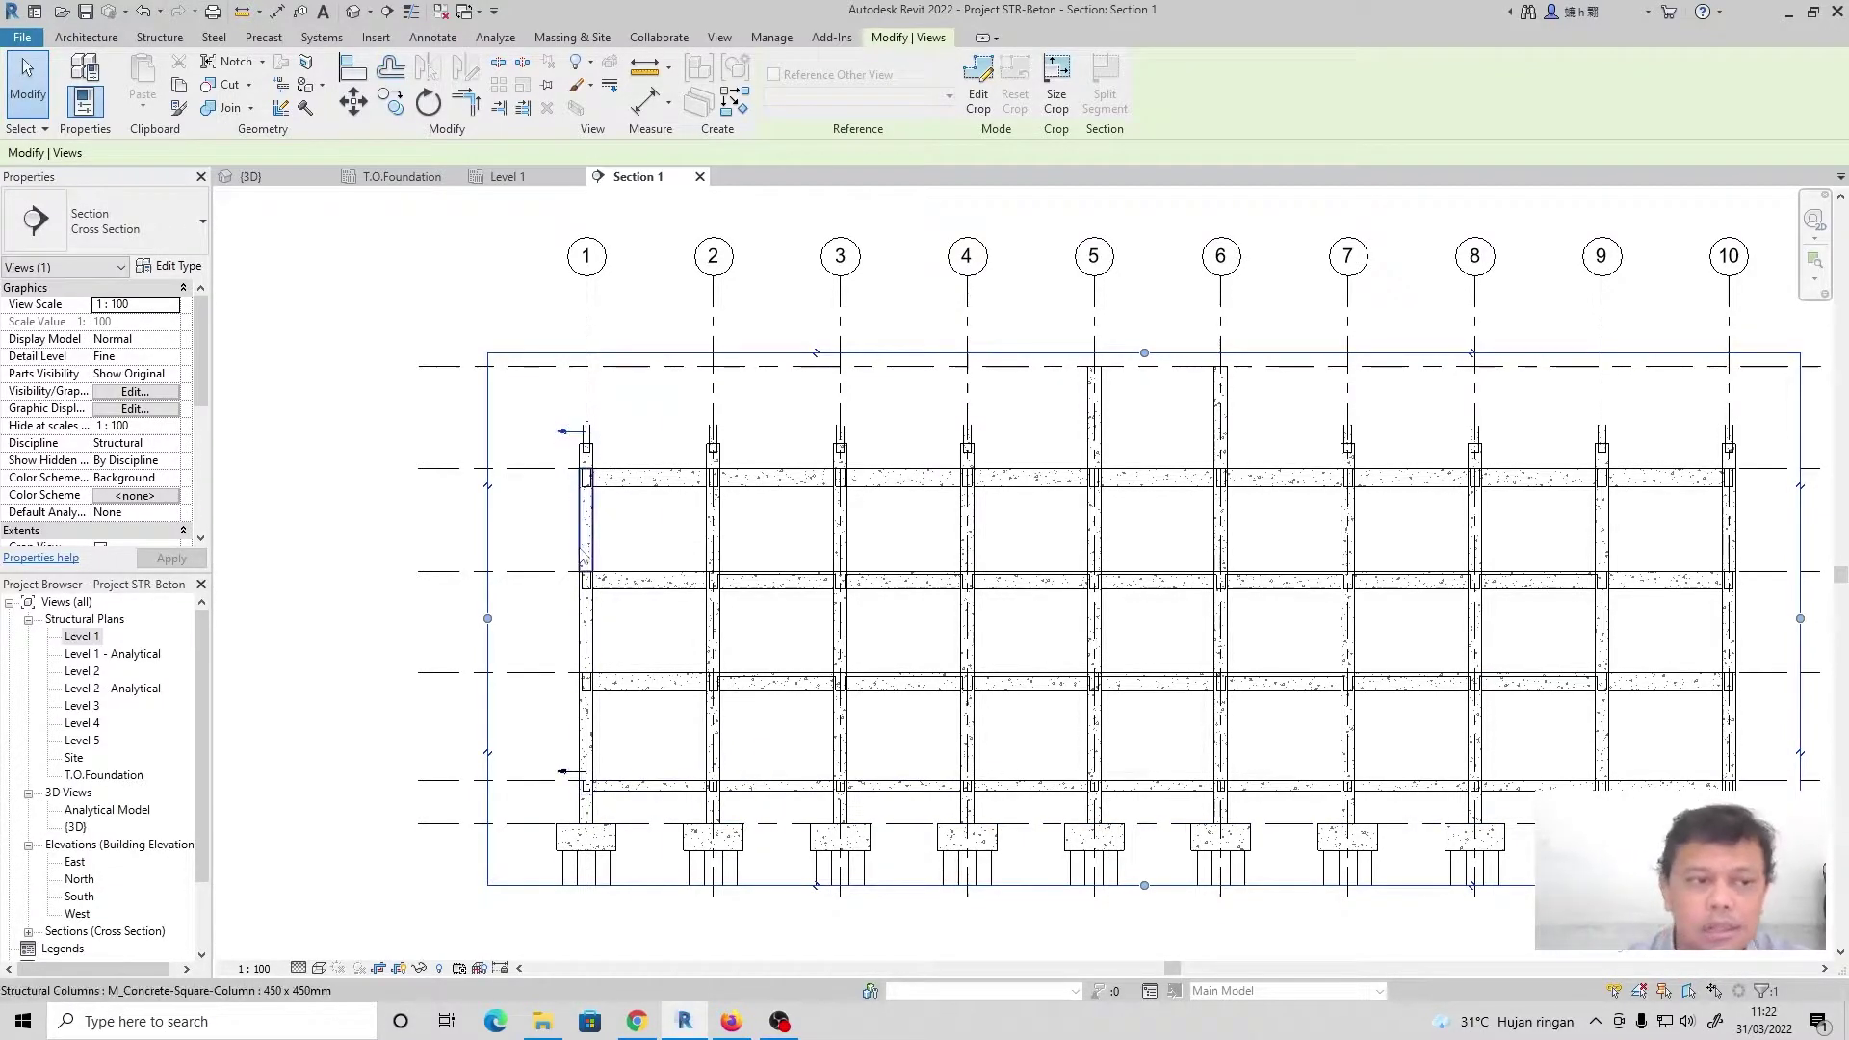
scroll(556, 270, "up", 3)
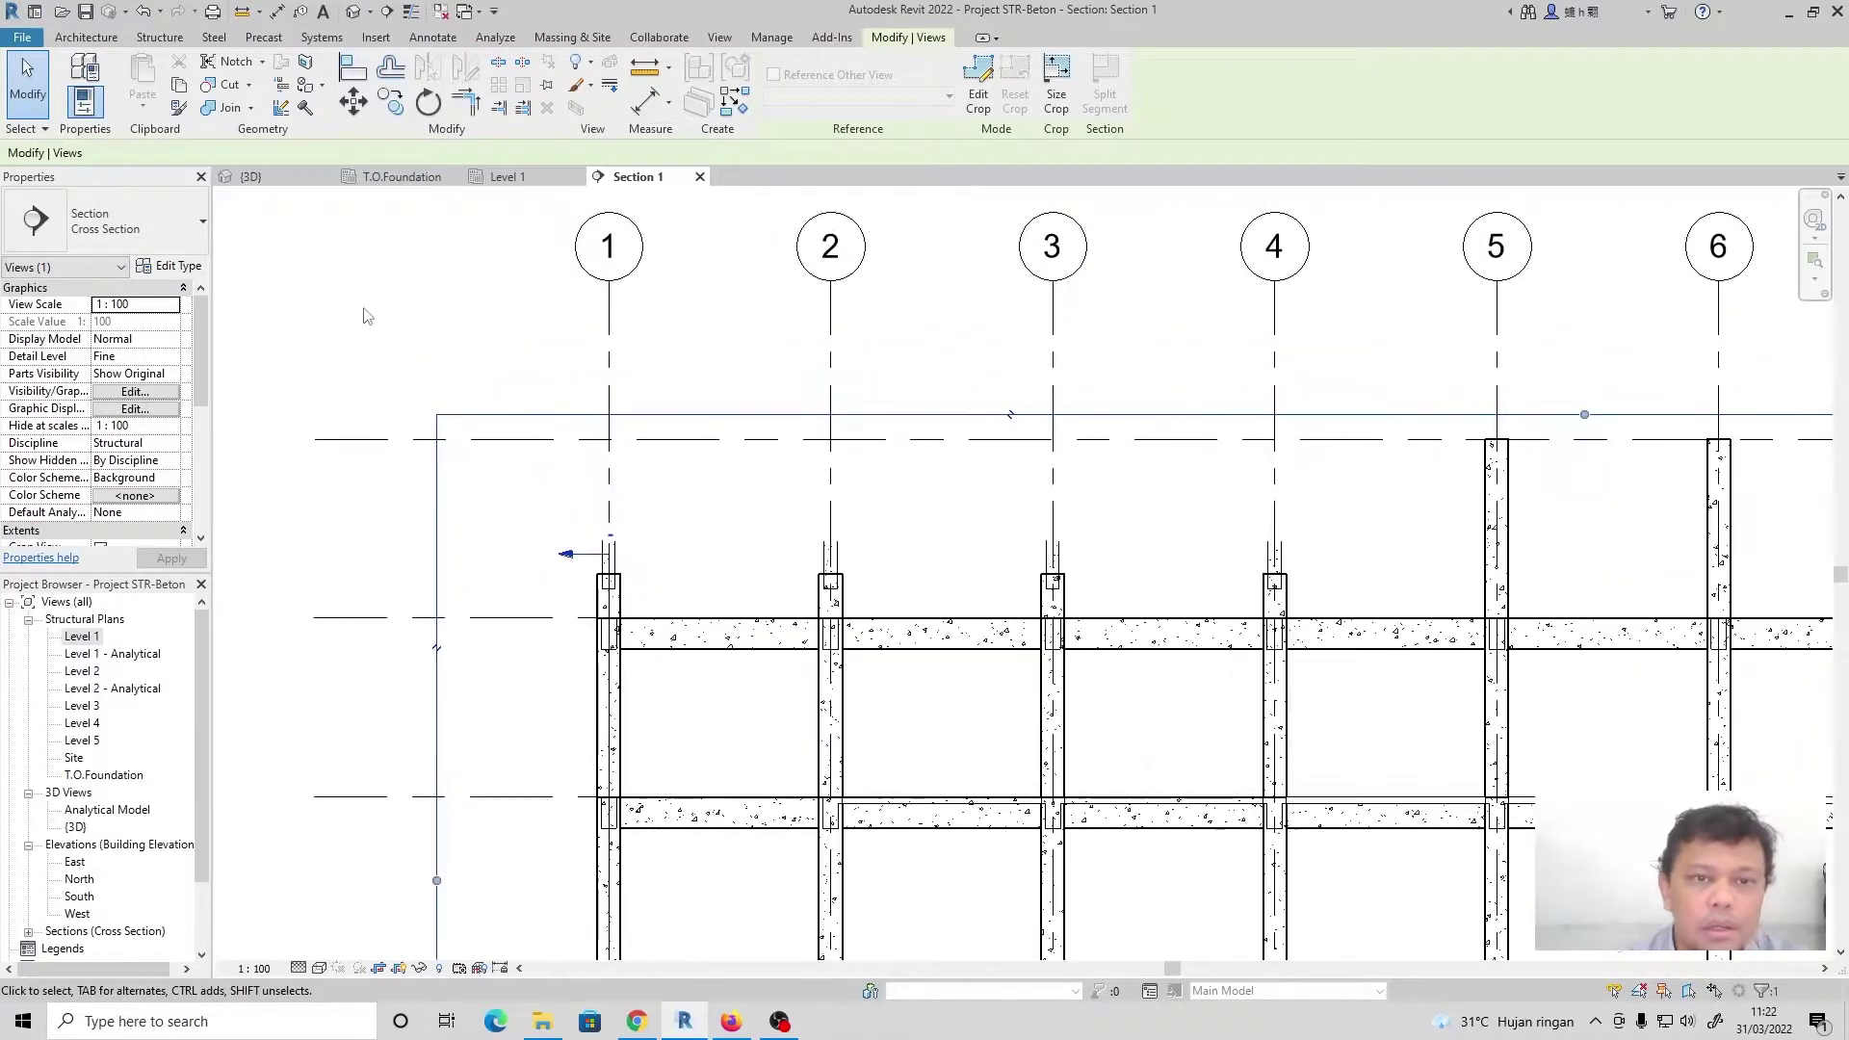
scroll(481, 412, "down", 3)
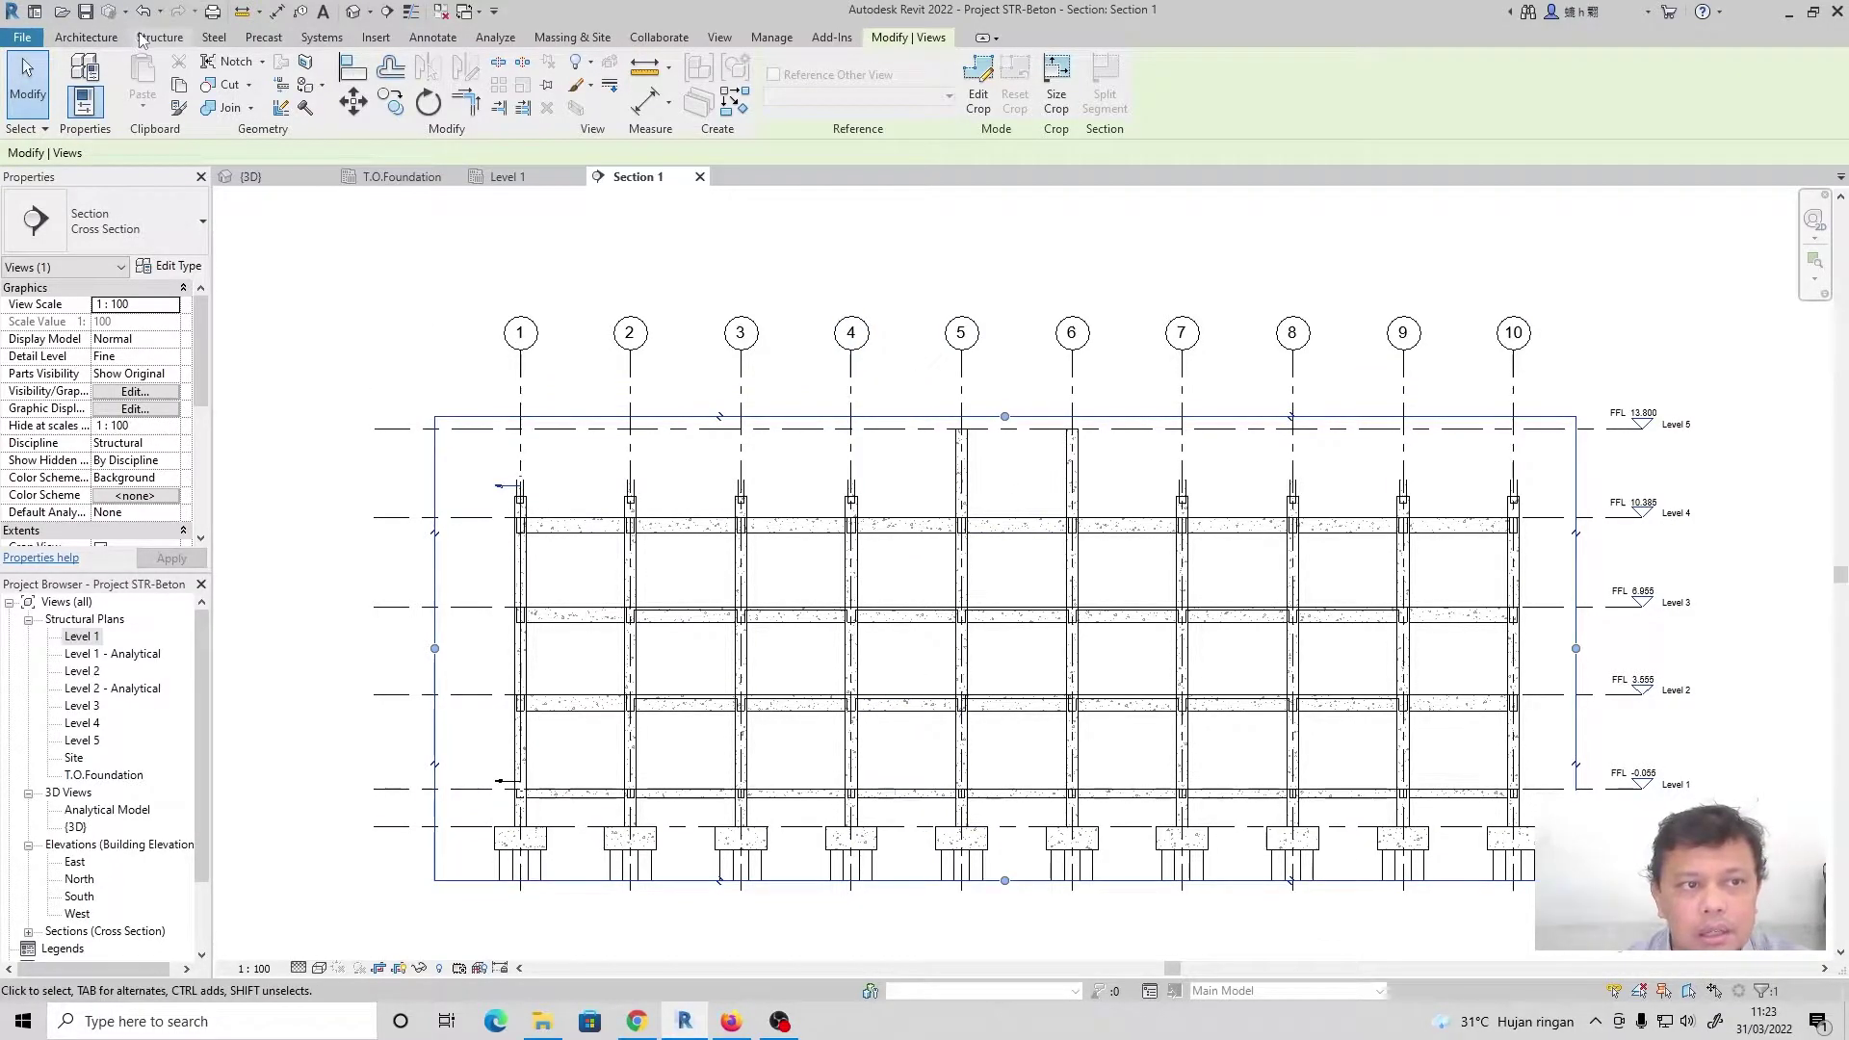
left_click(143, 37)
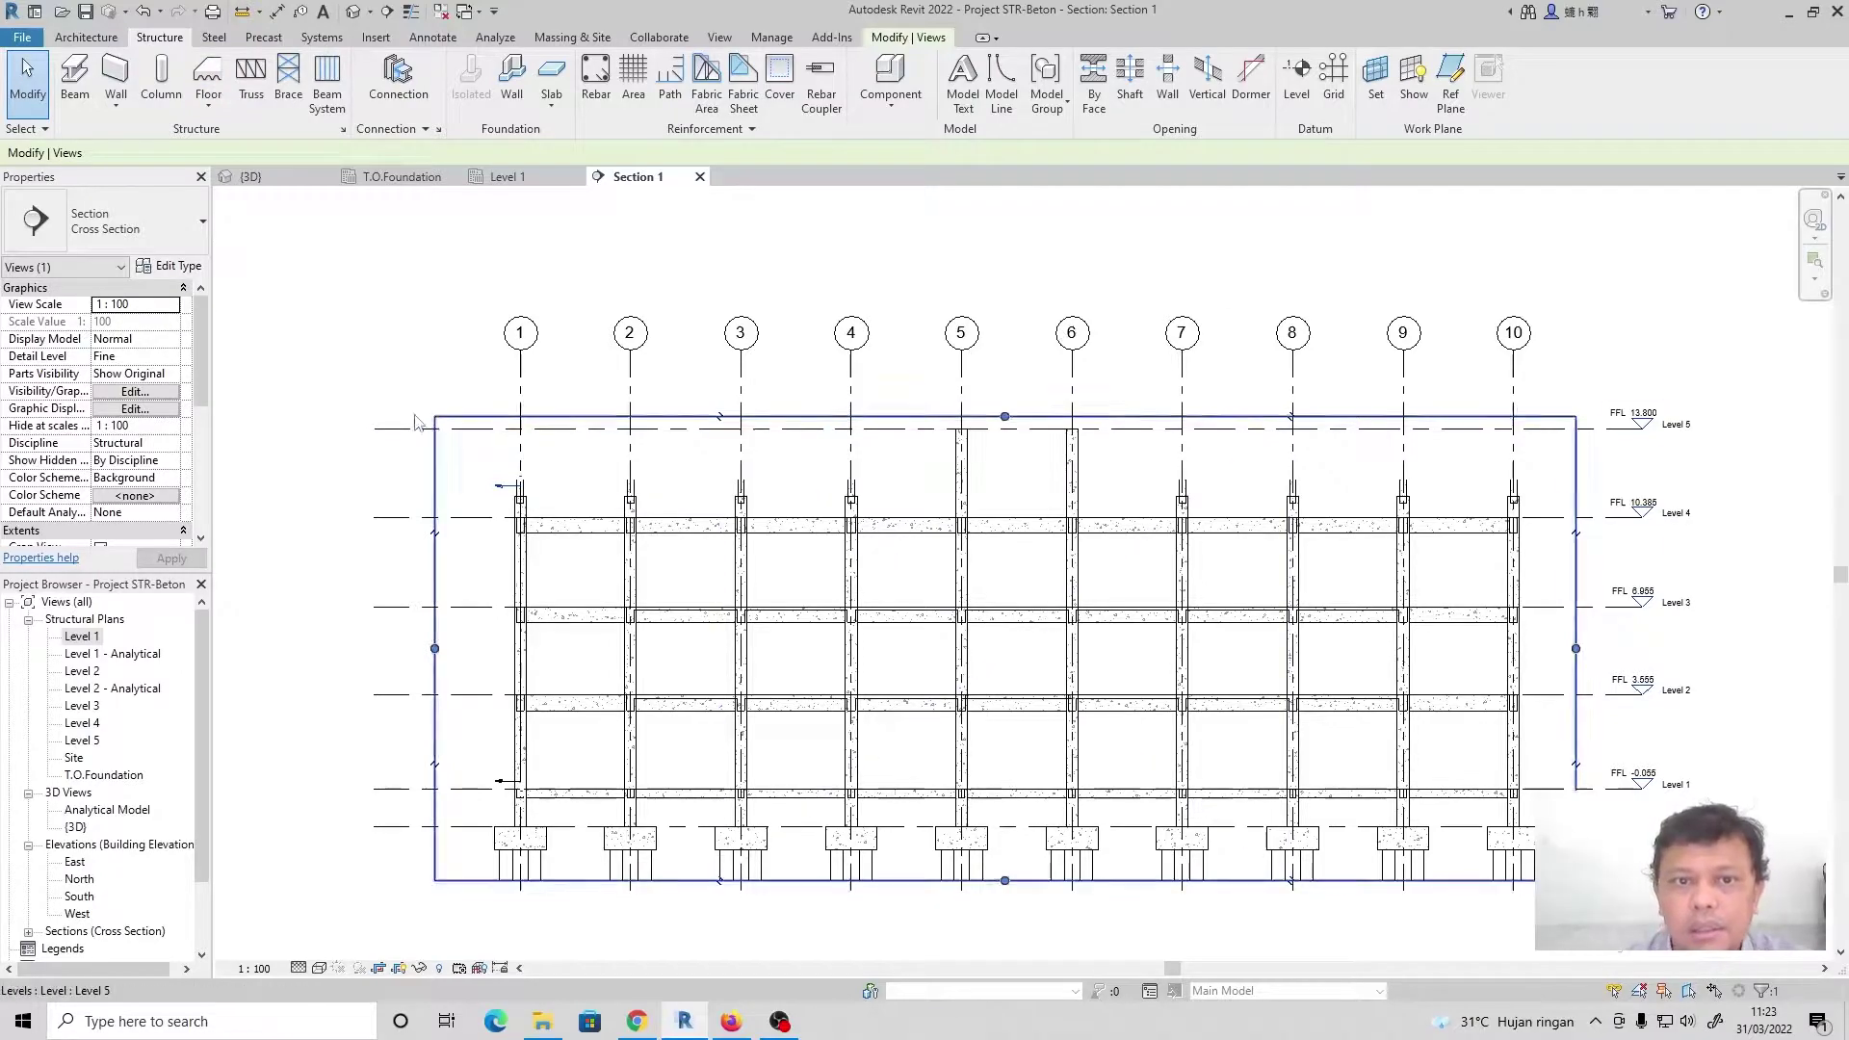
left_click(597, 89)
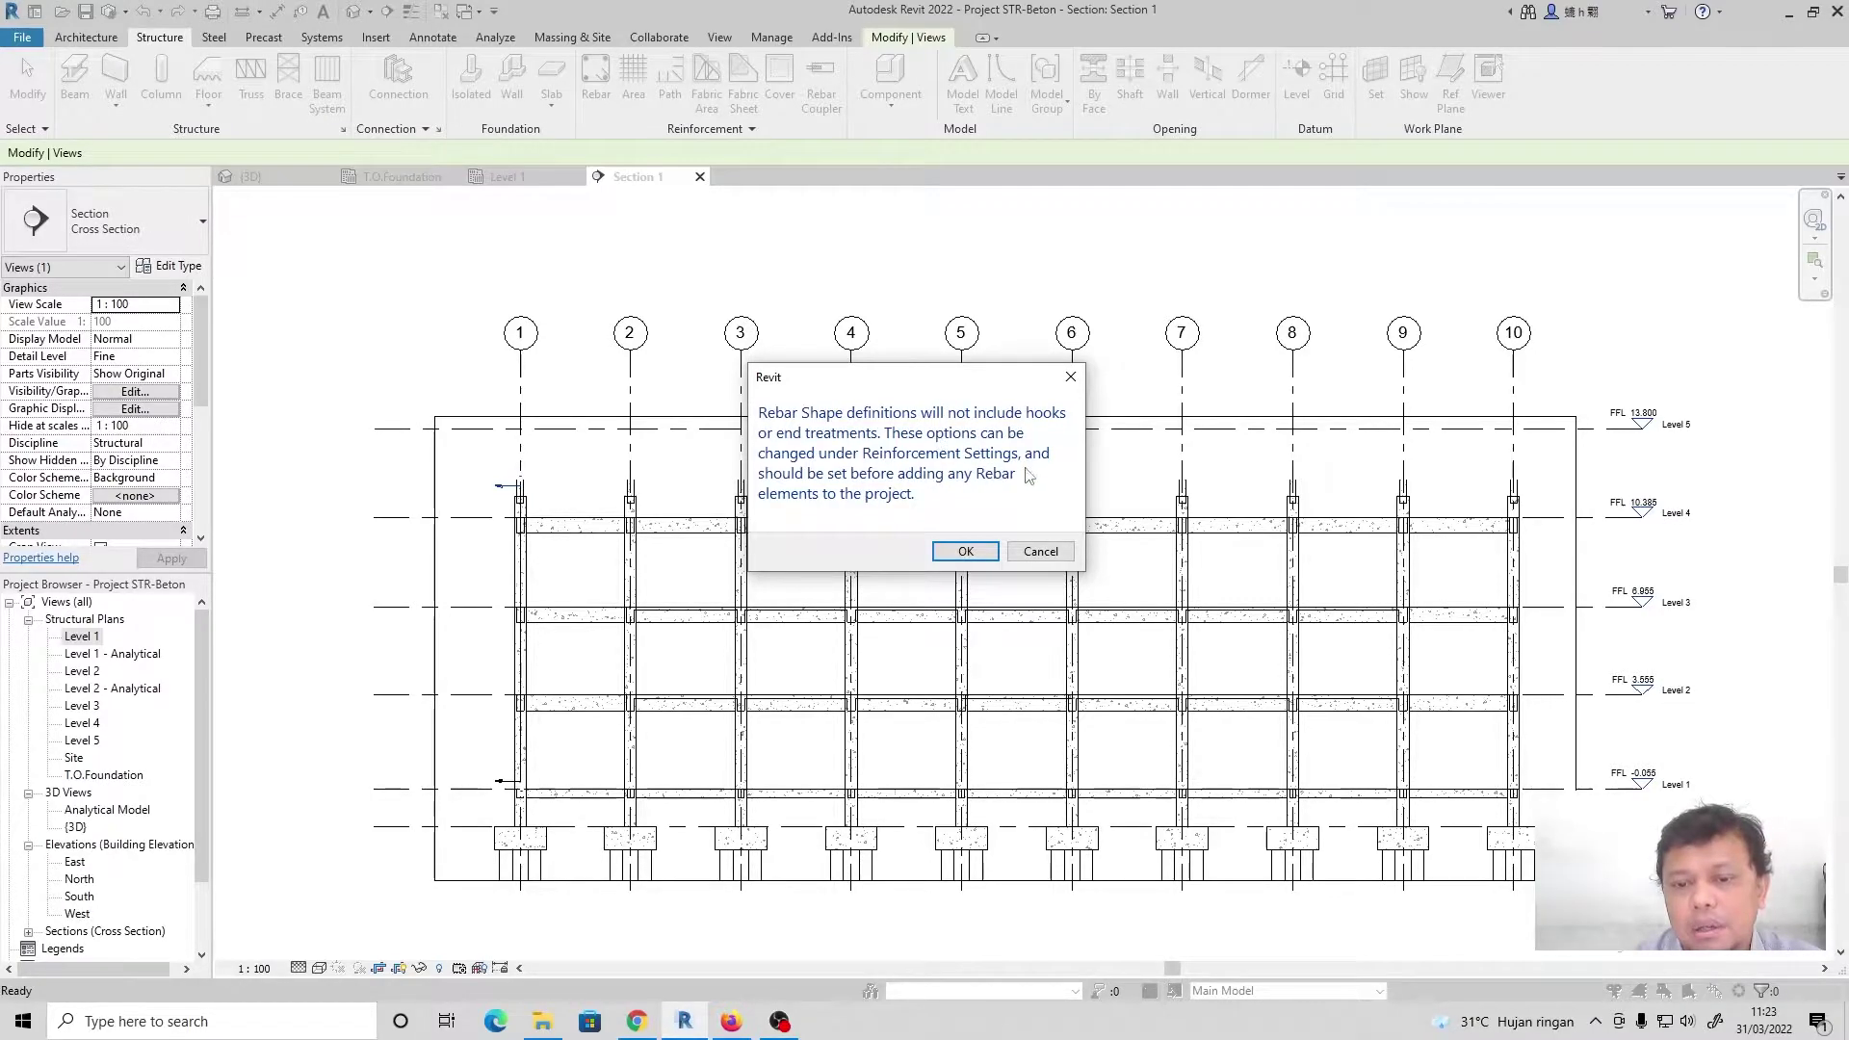
left_click(965, 551)
key("Escape")
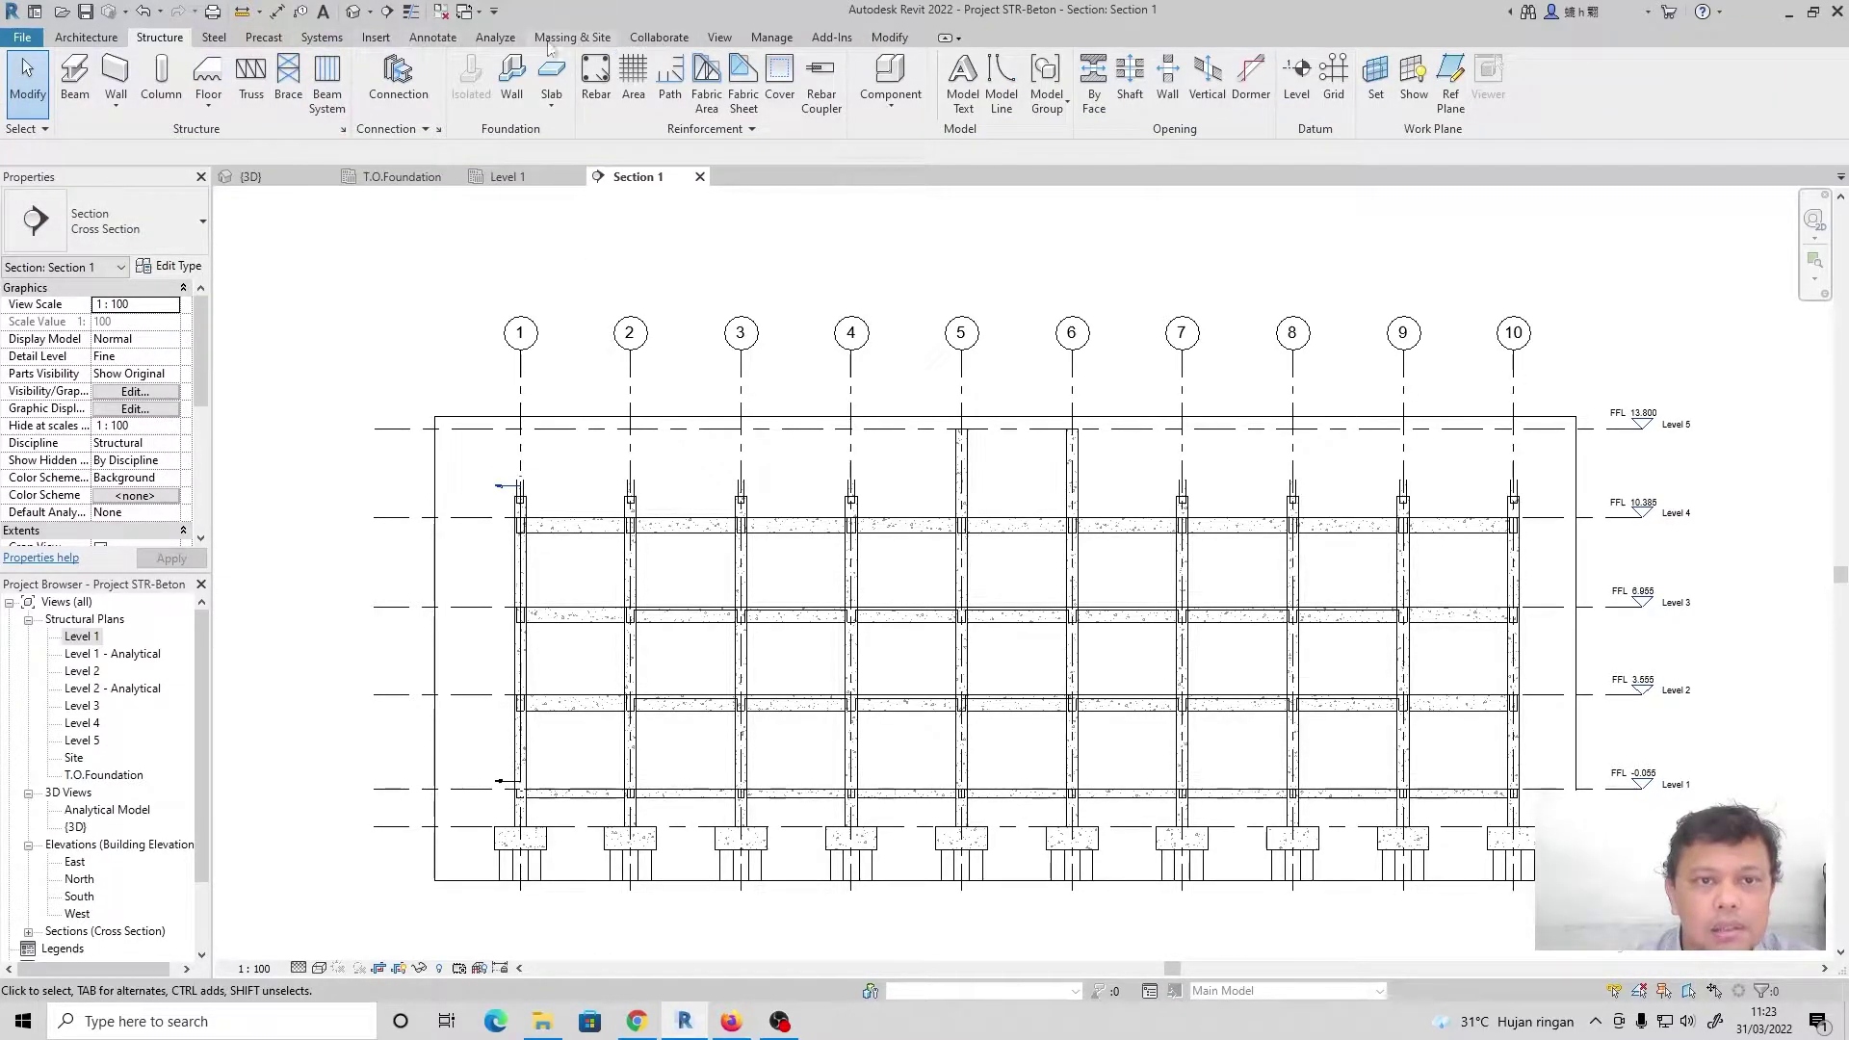
Look through the project's structural and additional settings, including load cases and load combinations, for the reinforcement hook options
left_click(785, 40)
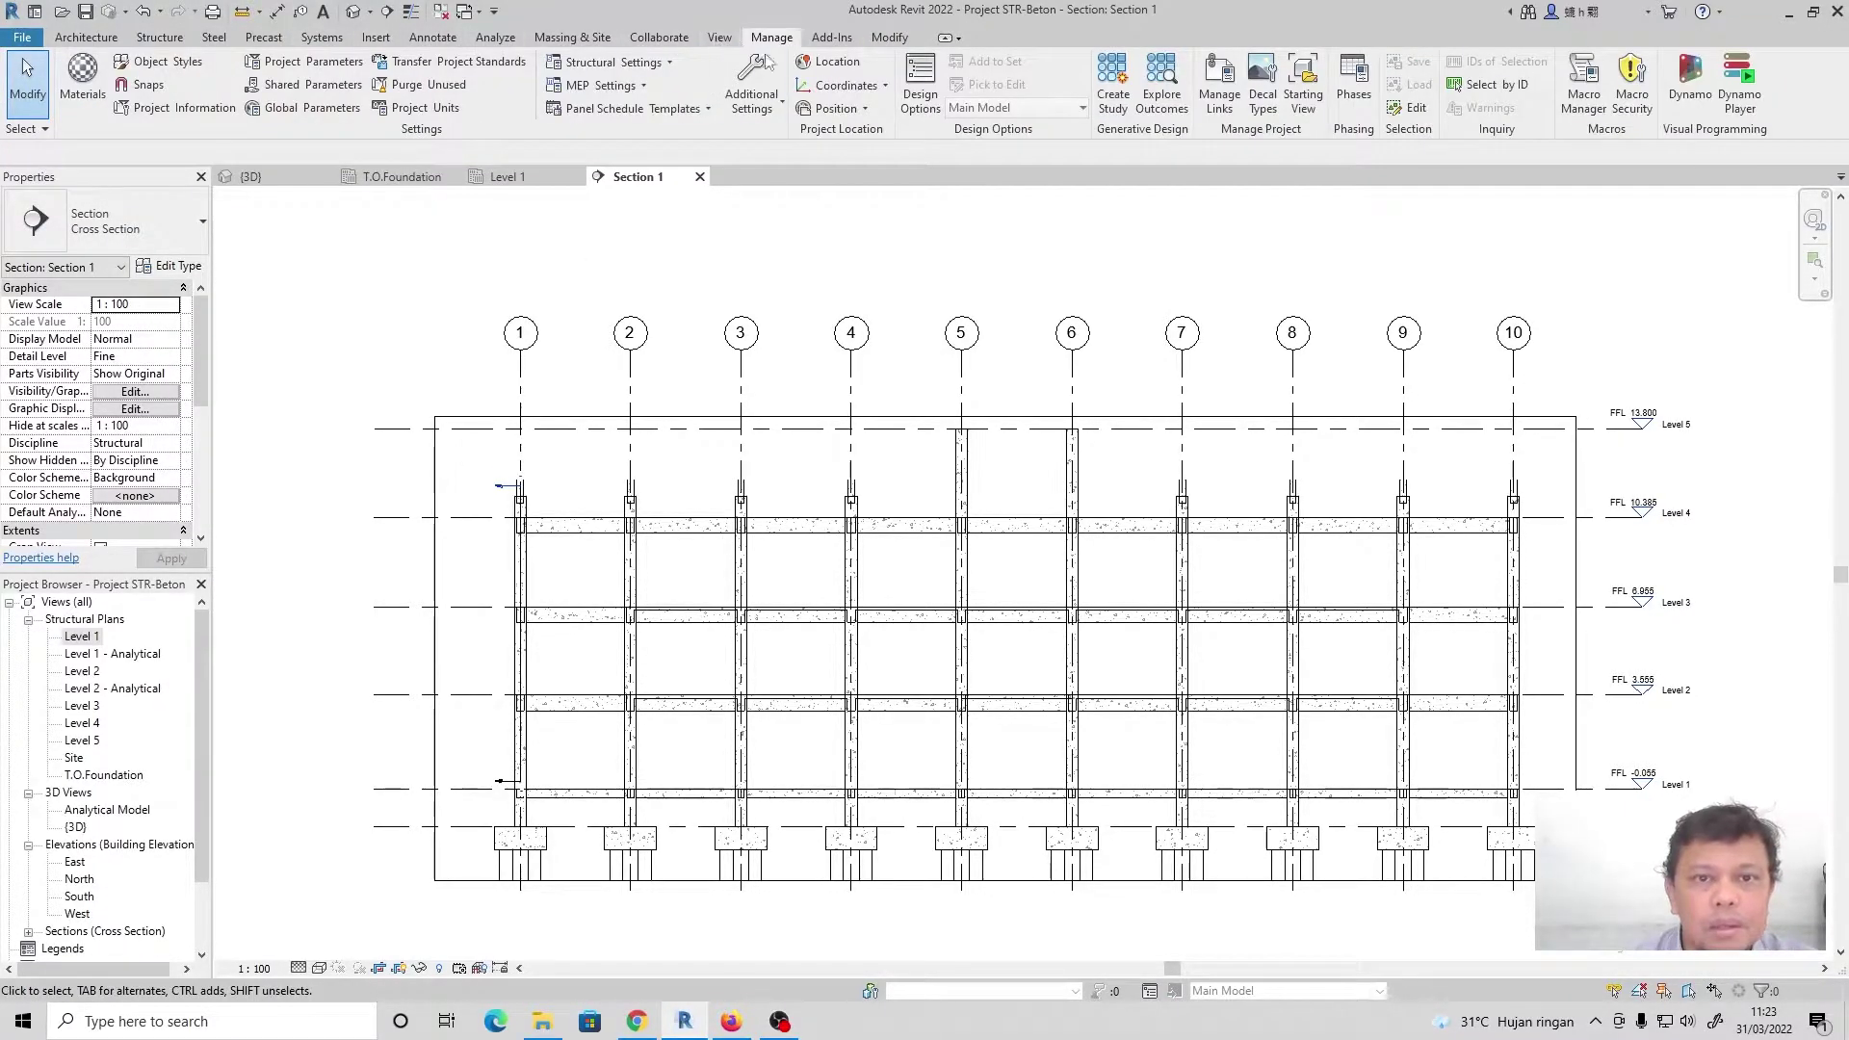
left_click(767, 116)
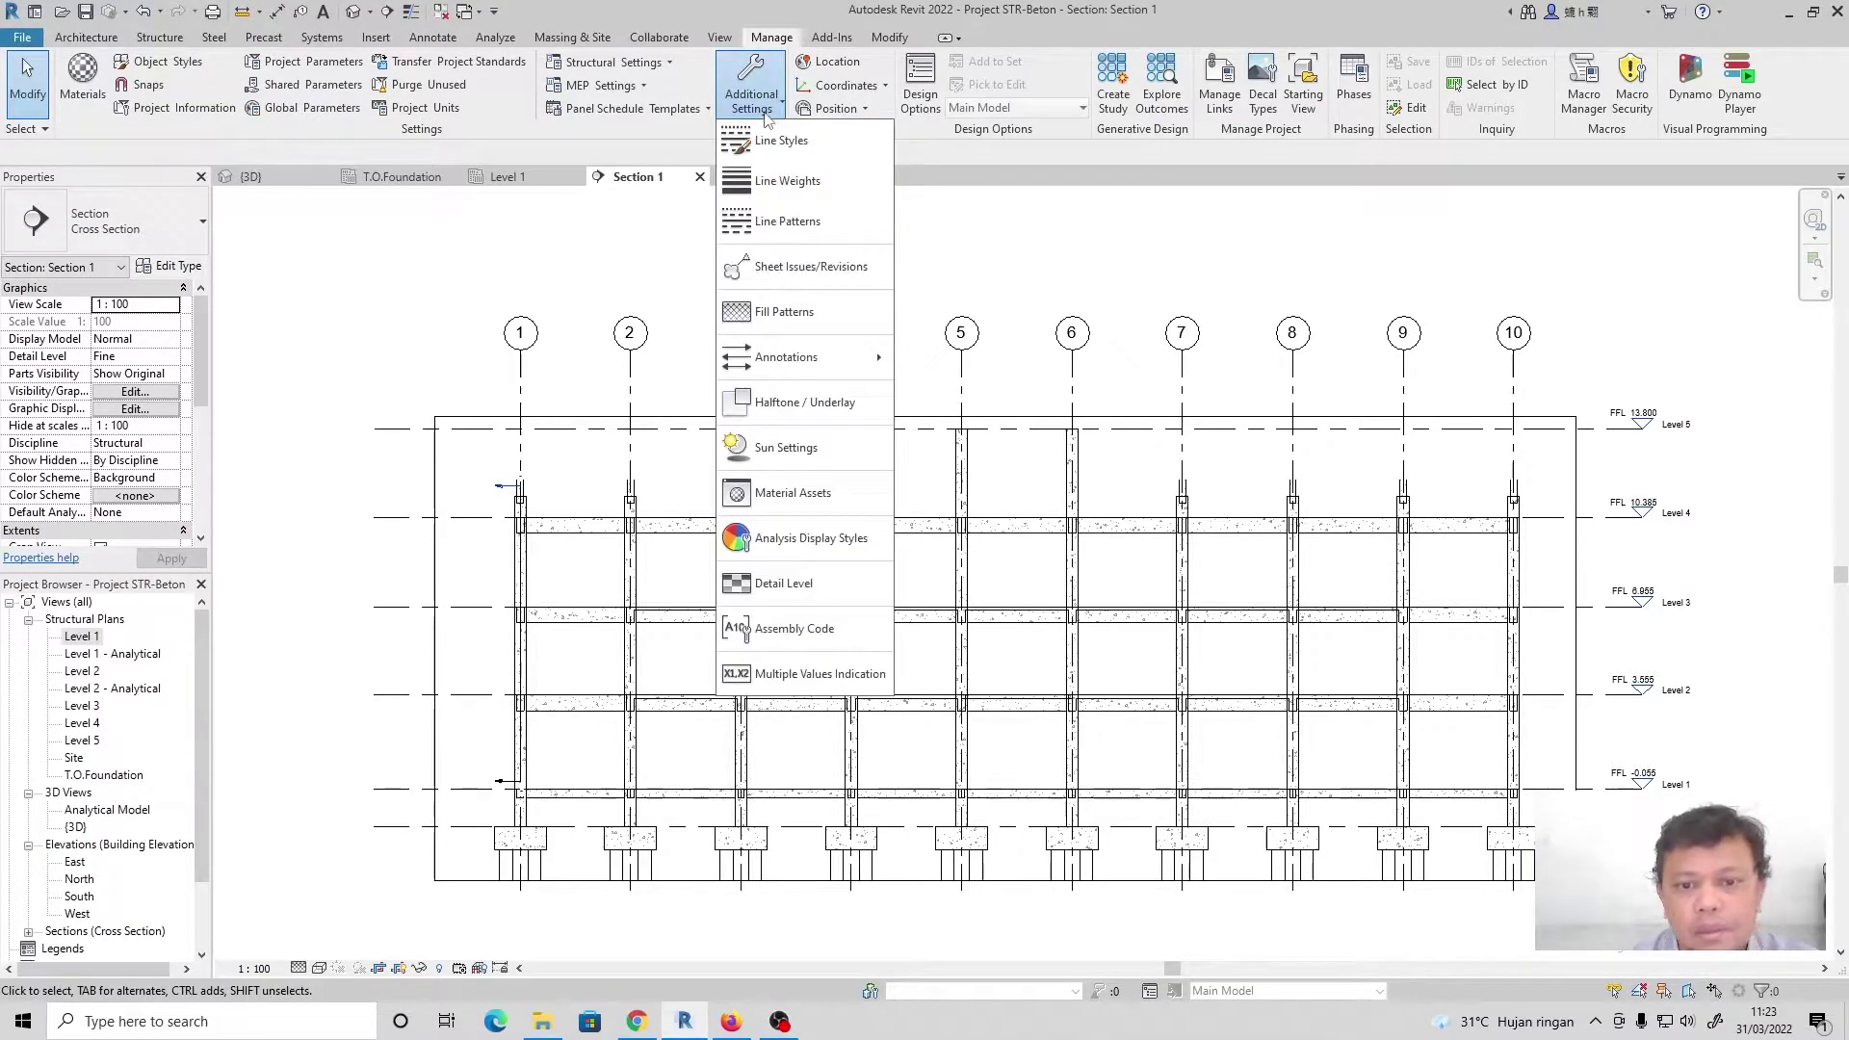
left_click(620, 150)
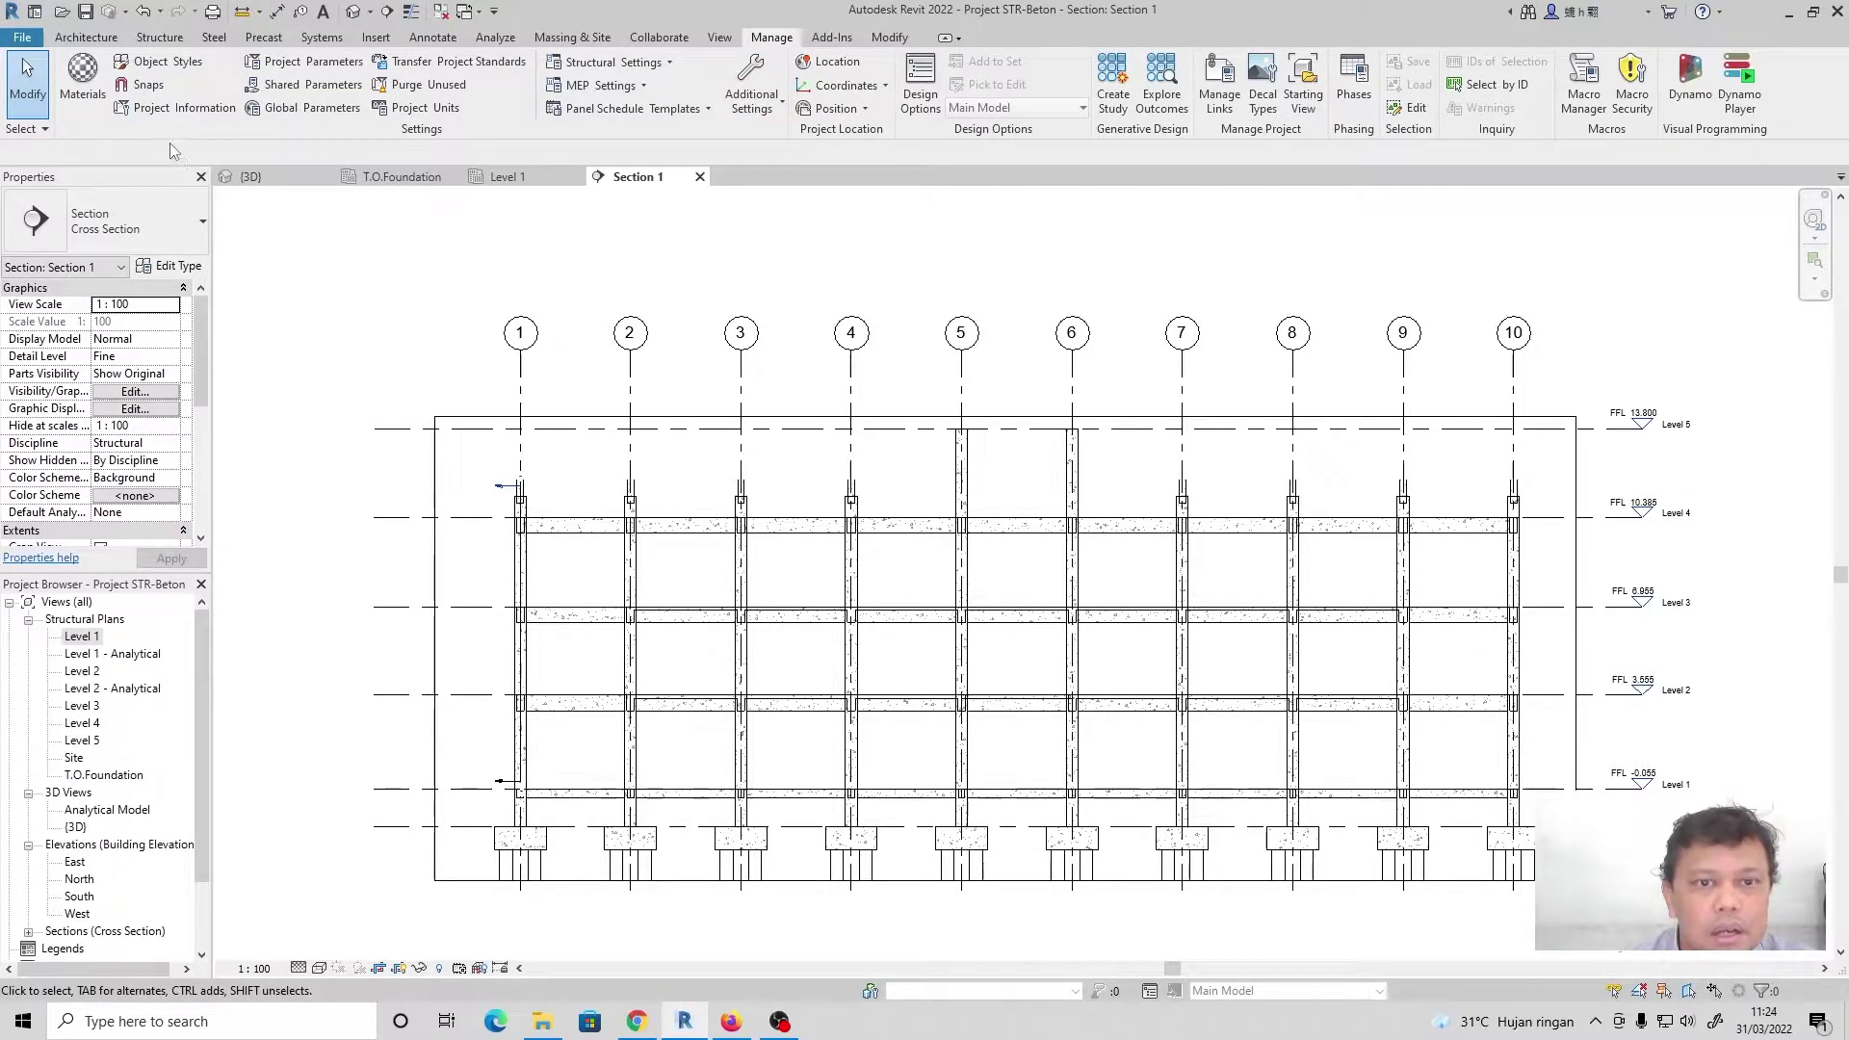
left_click(669, 63)
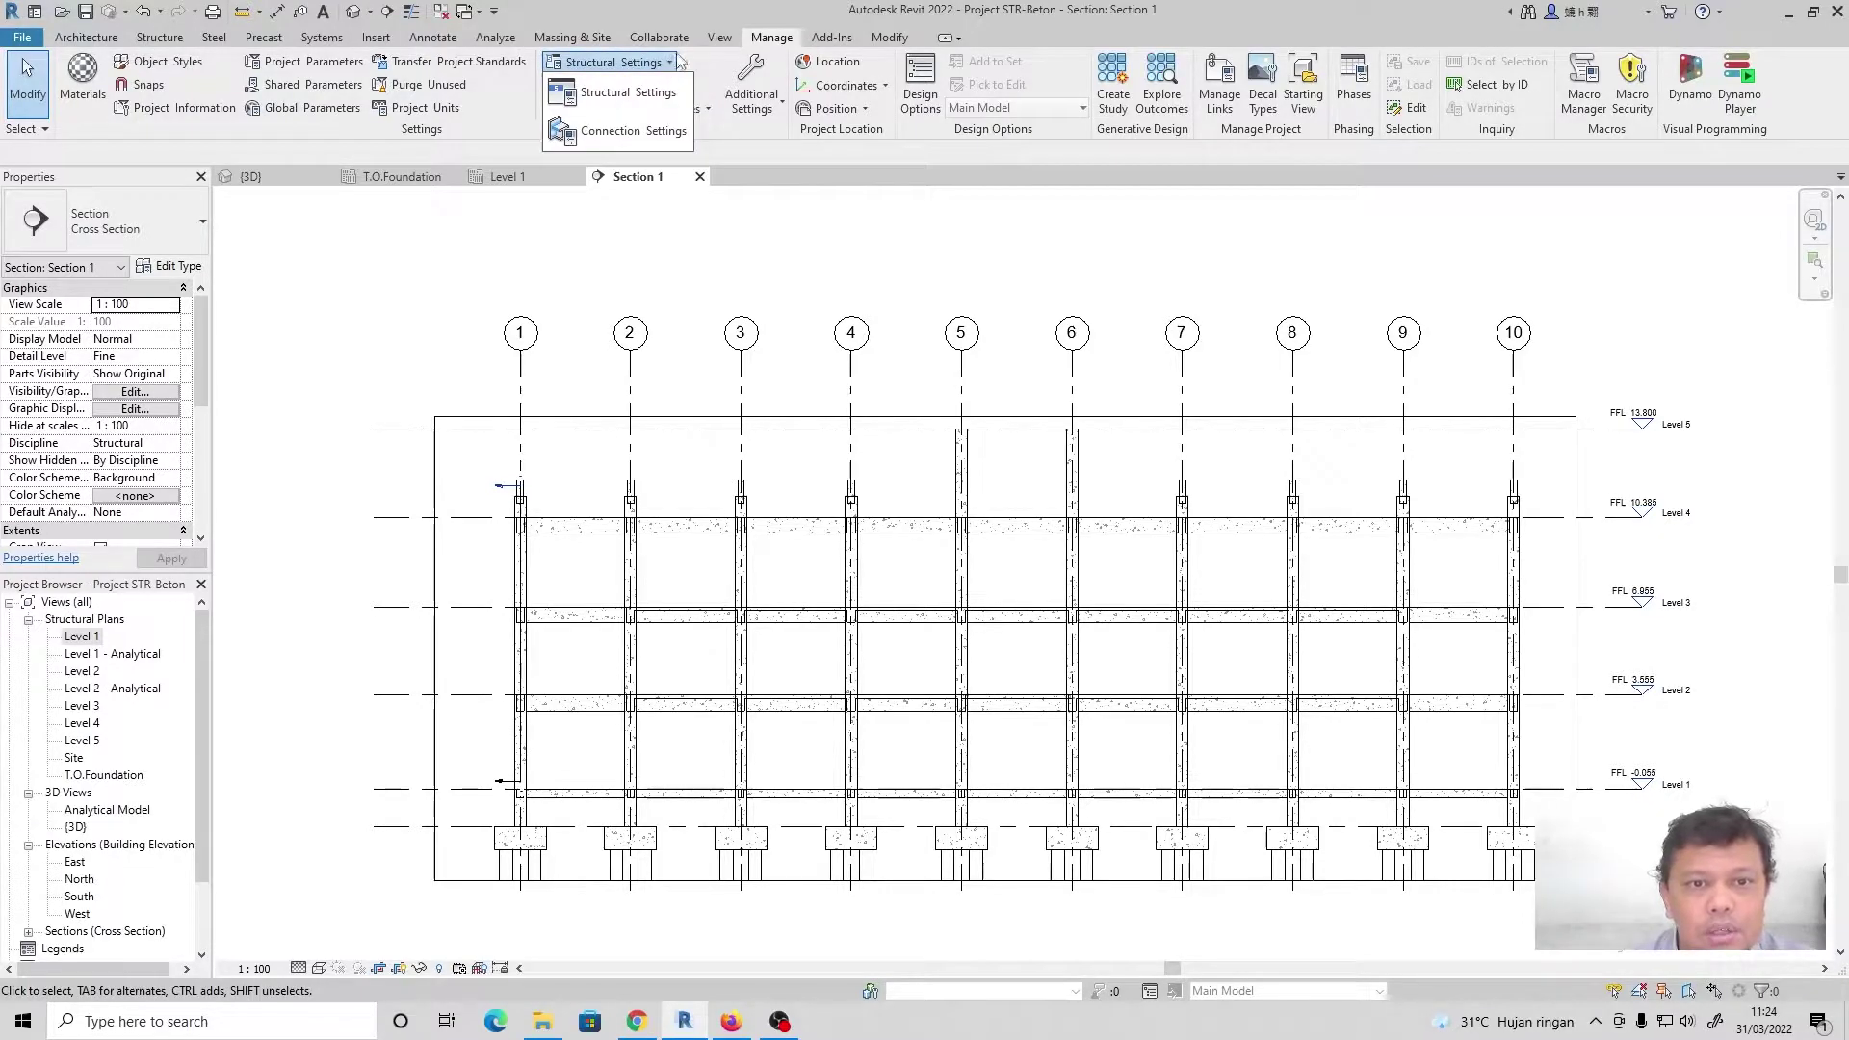
left_click(628, 92)
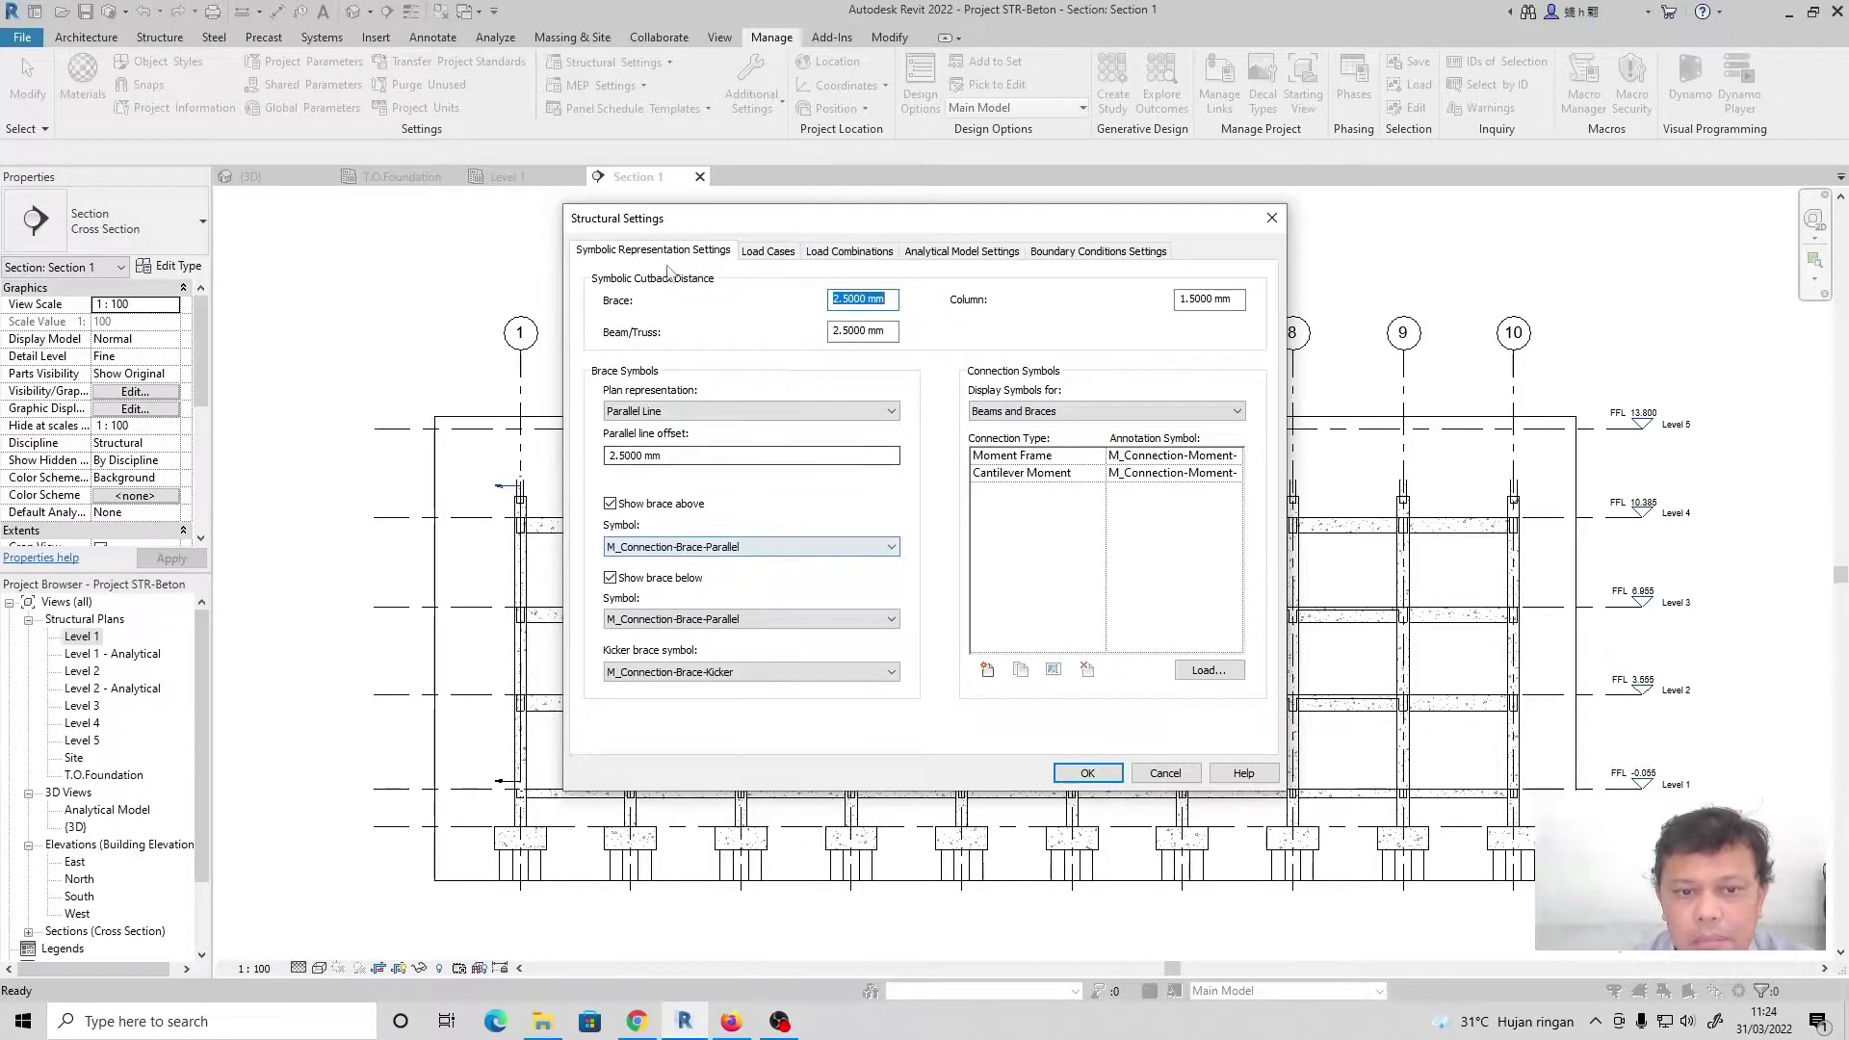
left_click(770, 252)
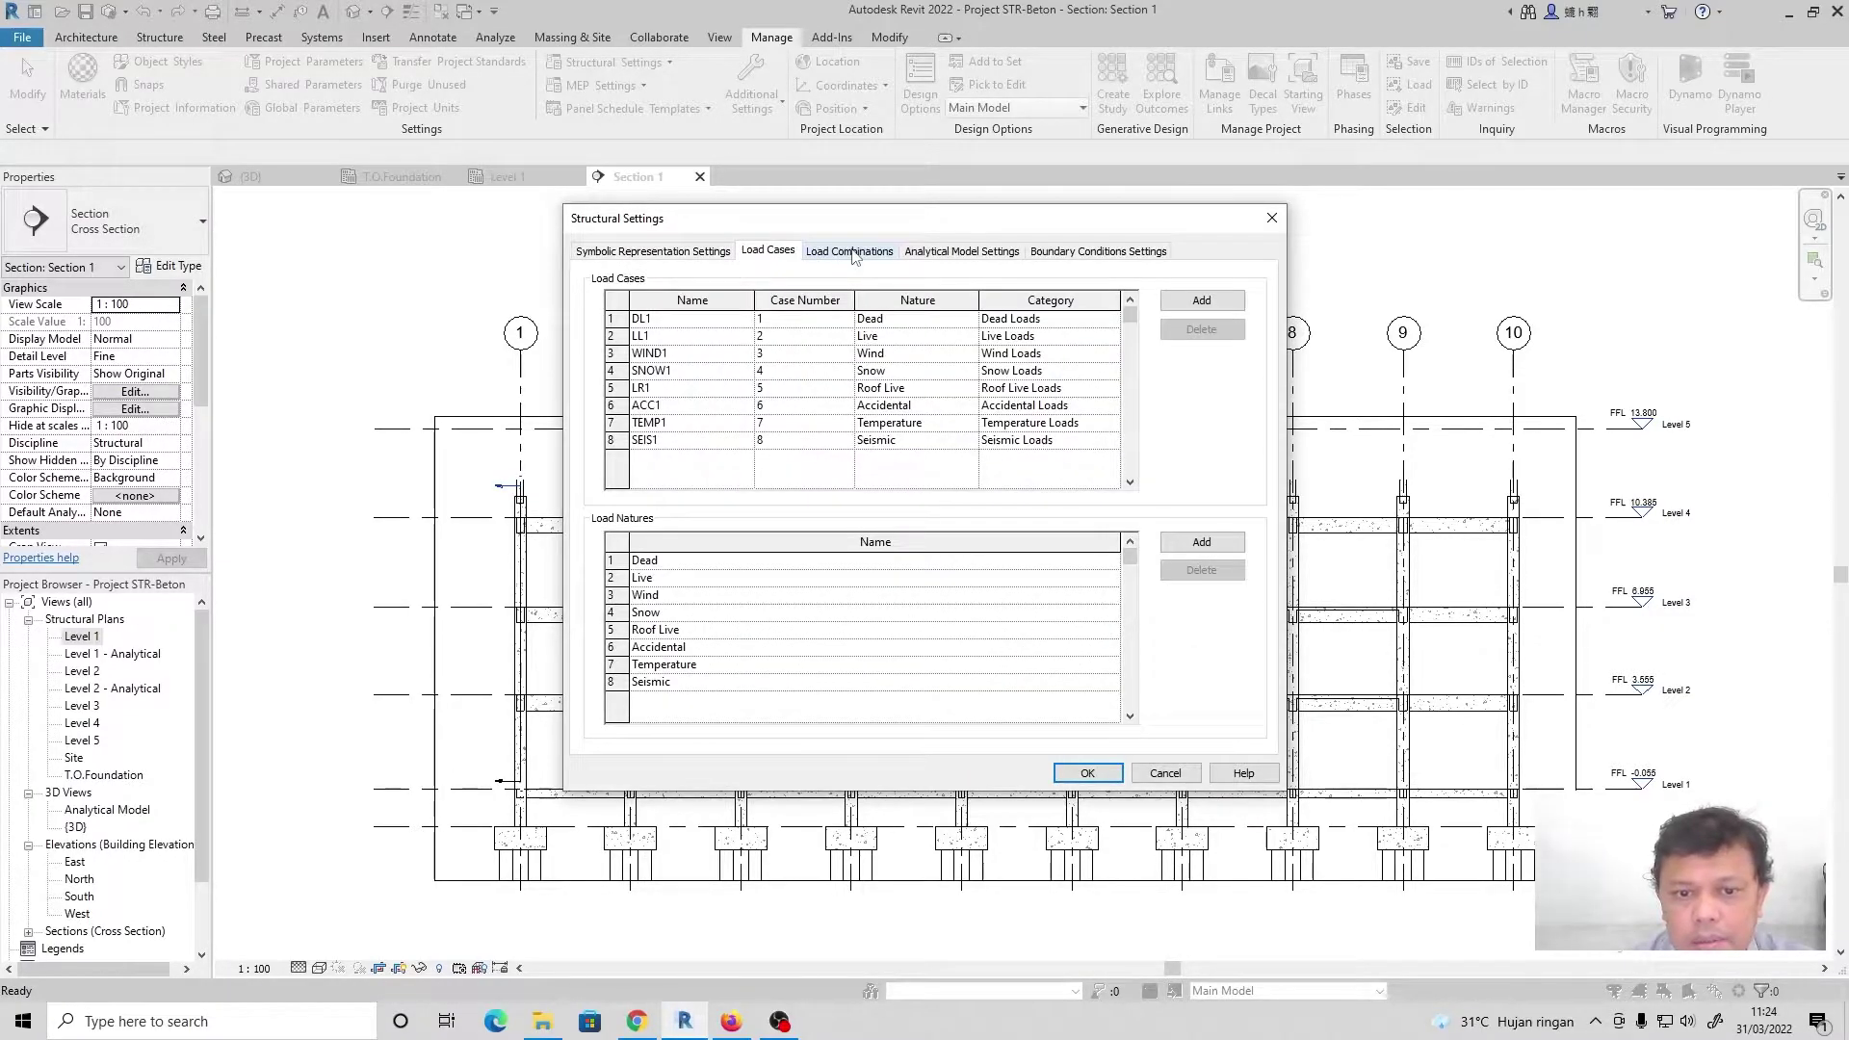
left_click(850, 252)
key("Escape")
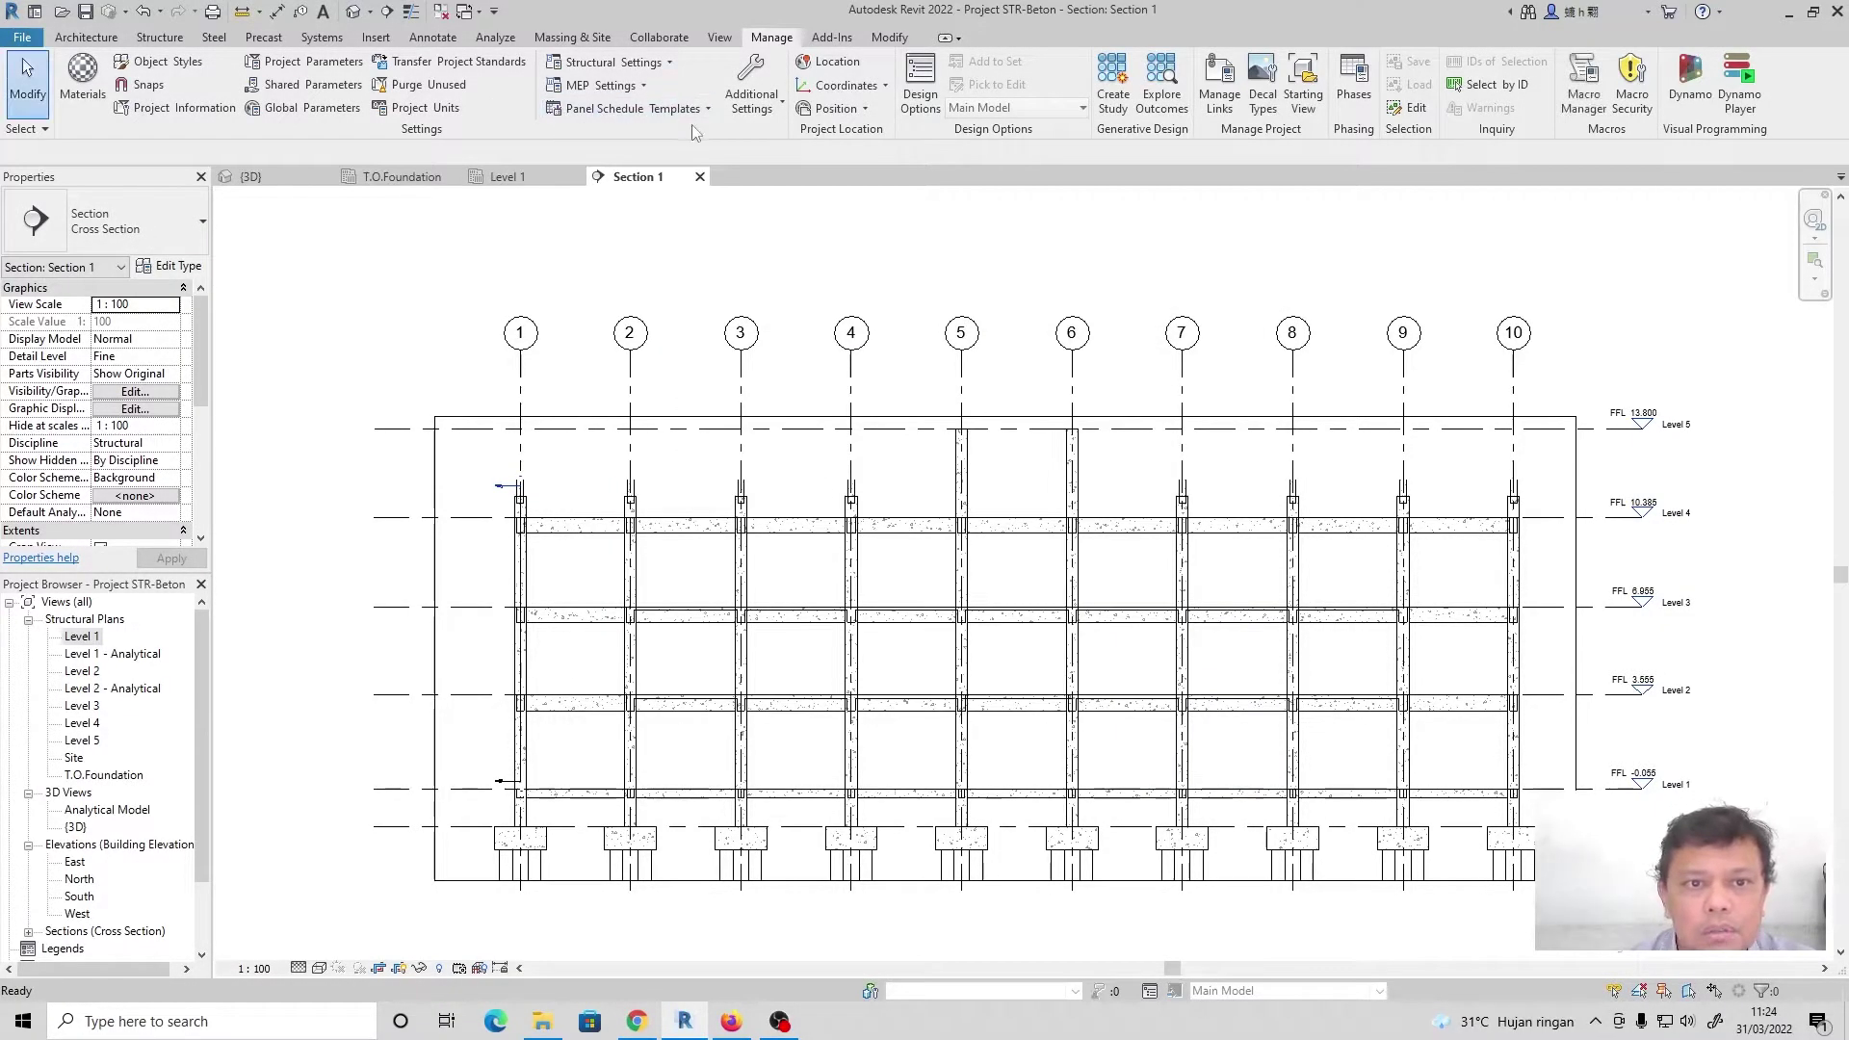
left_click(706, 110)
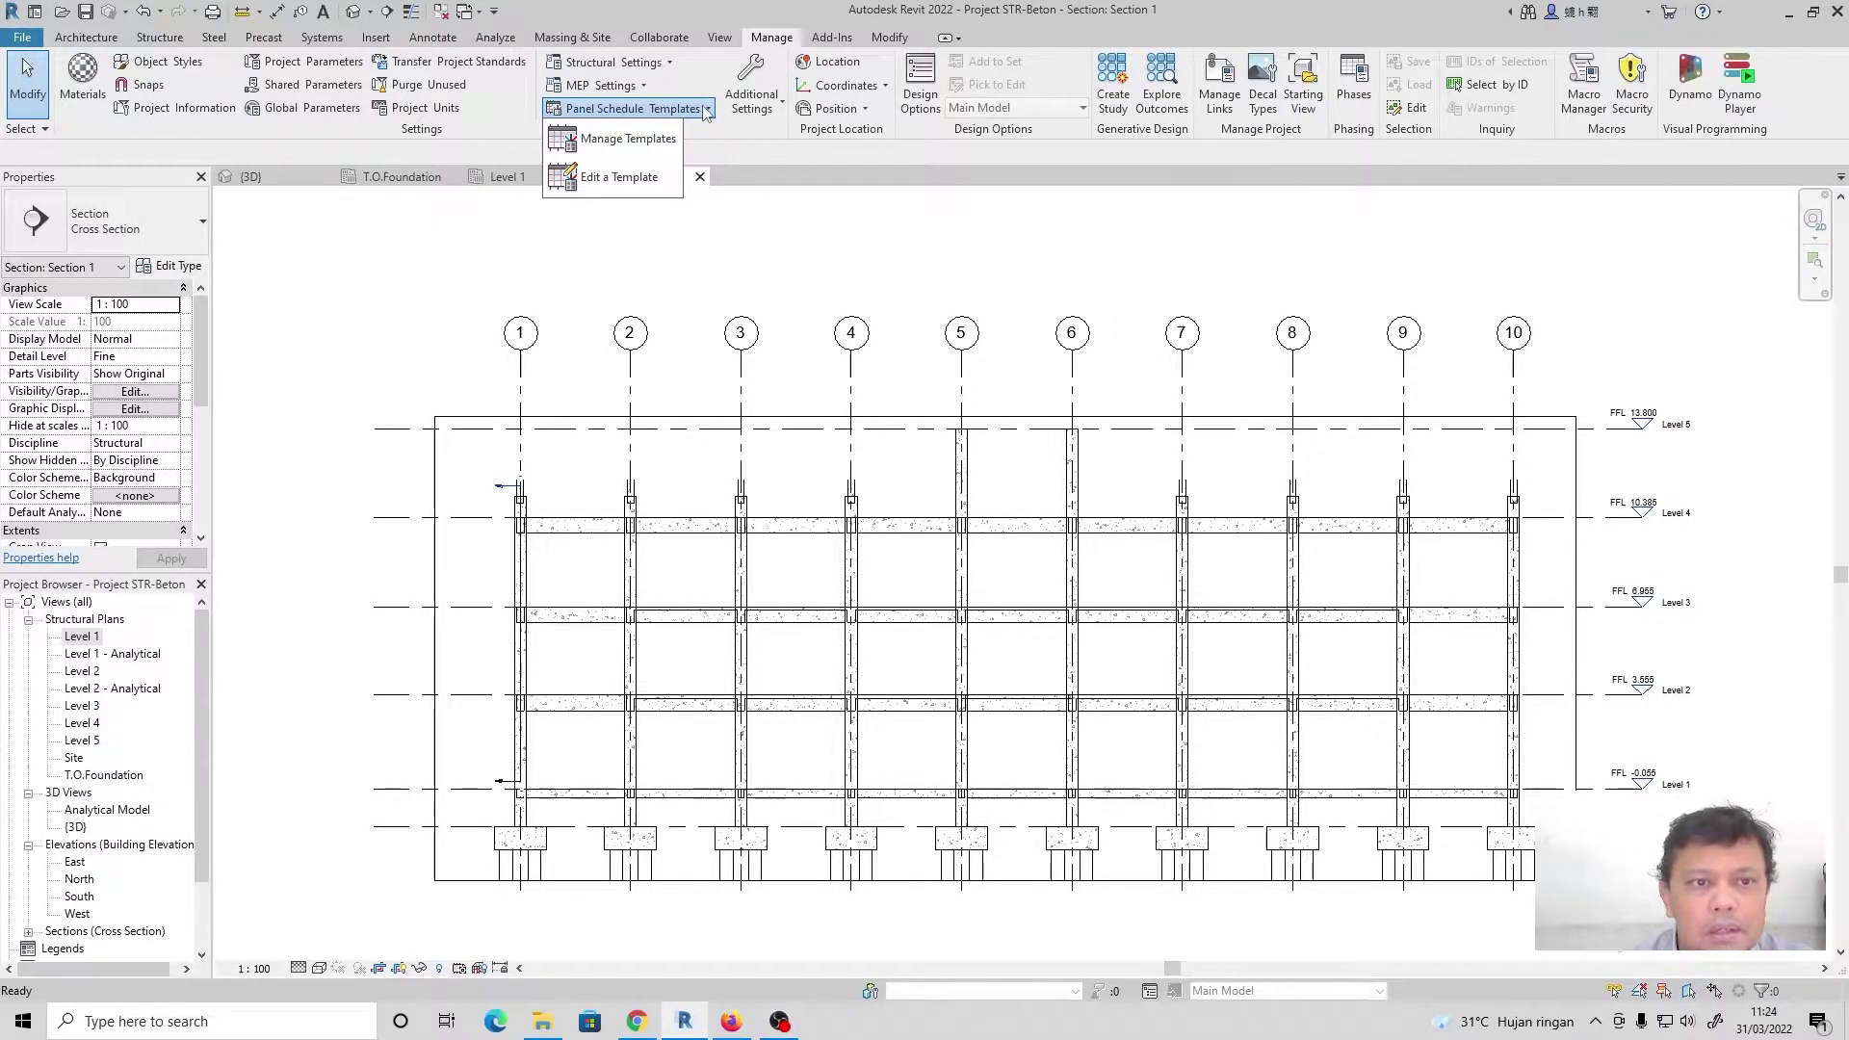
left_click(766, 106)
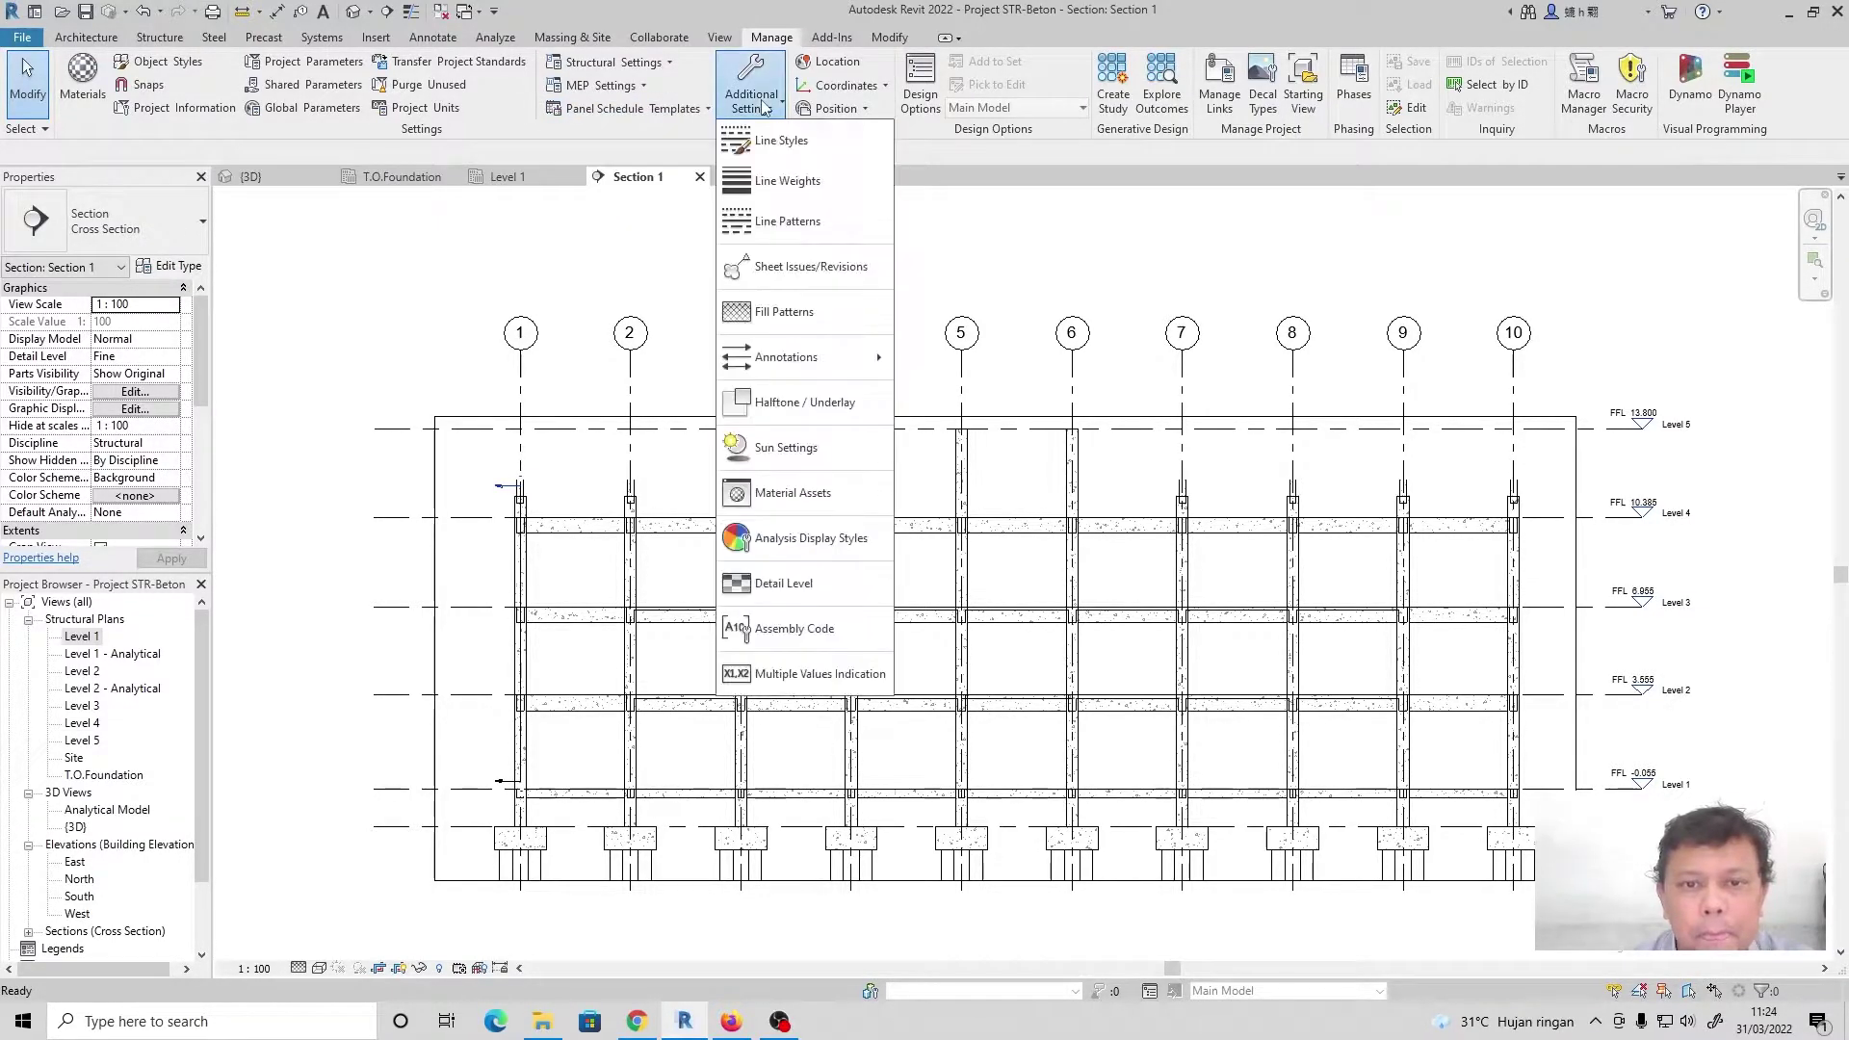
left_click(650, 133)
Start placing structural rebar, accept the rebar shape notice, and choose bar type H8
left_click(159, 36)
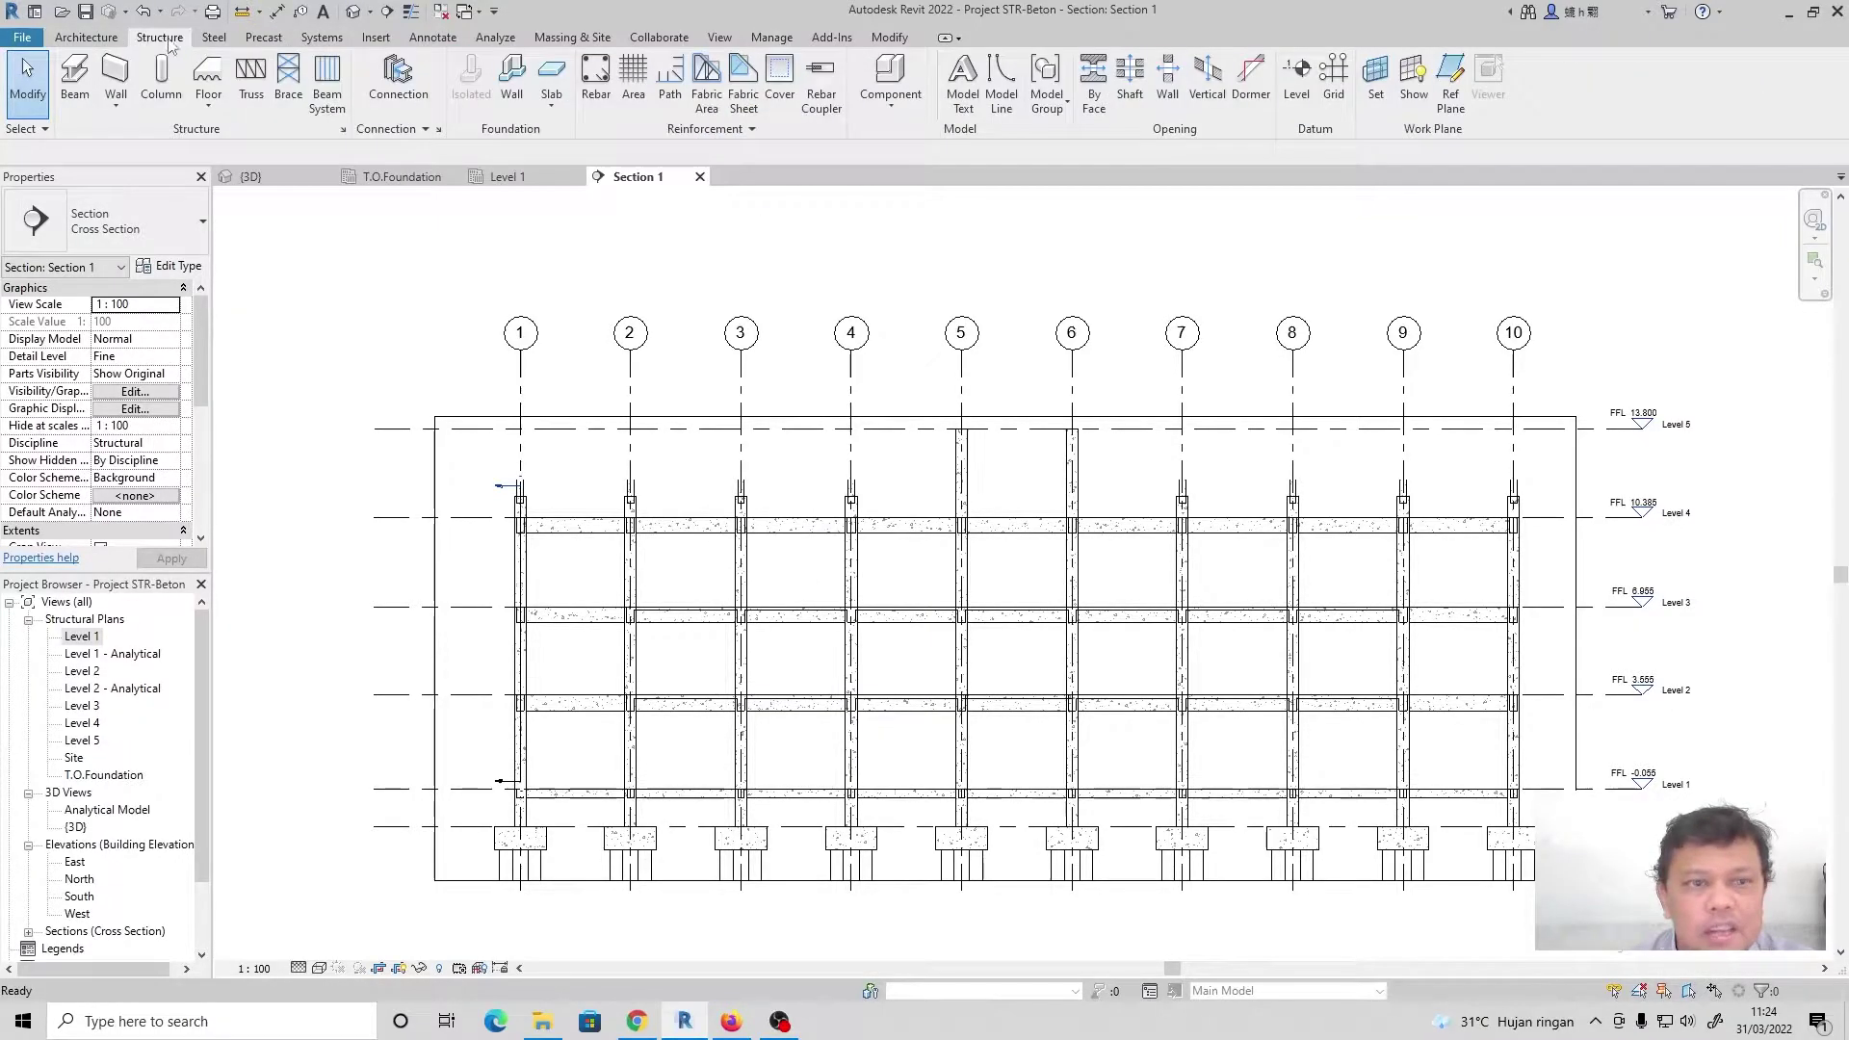
left_click(598, 81)
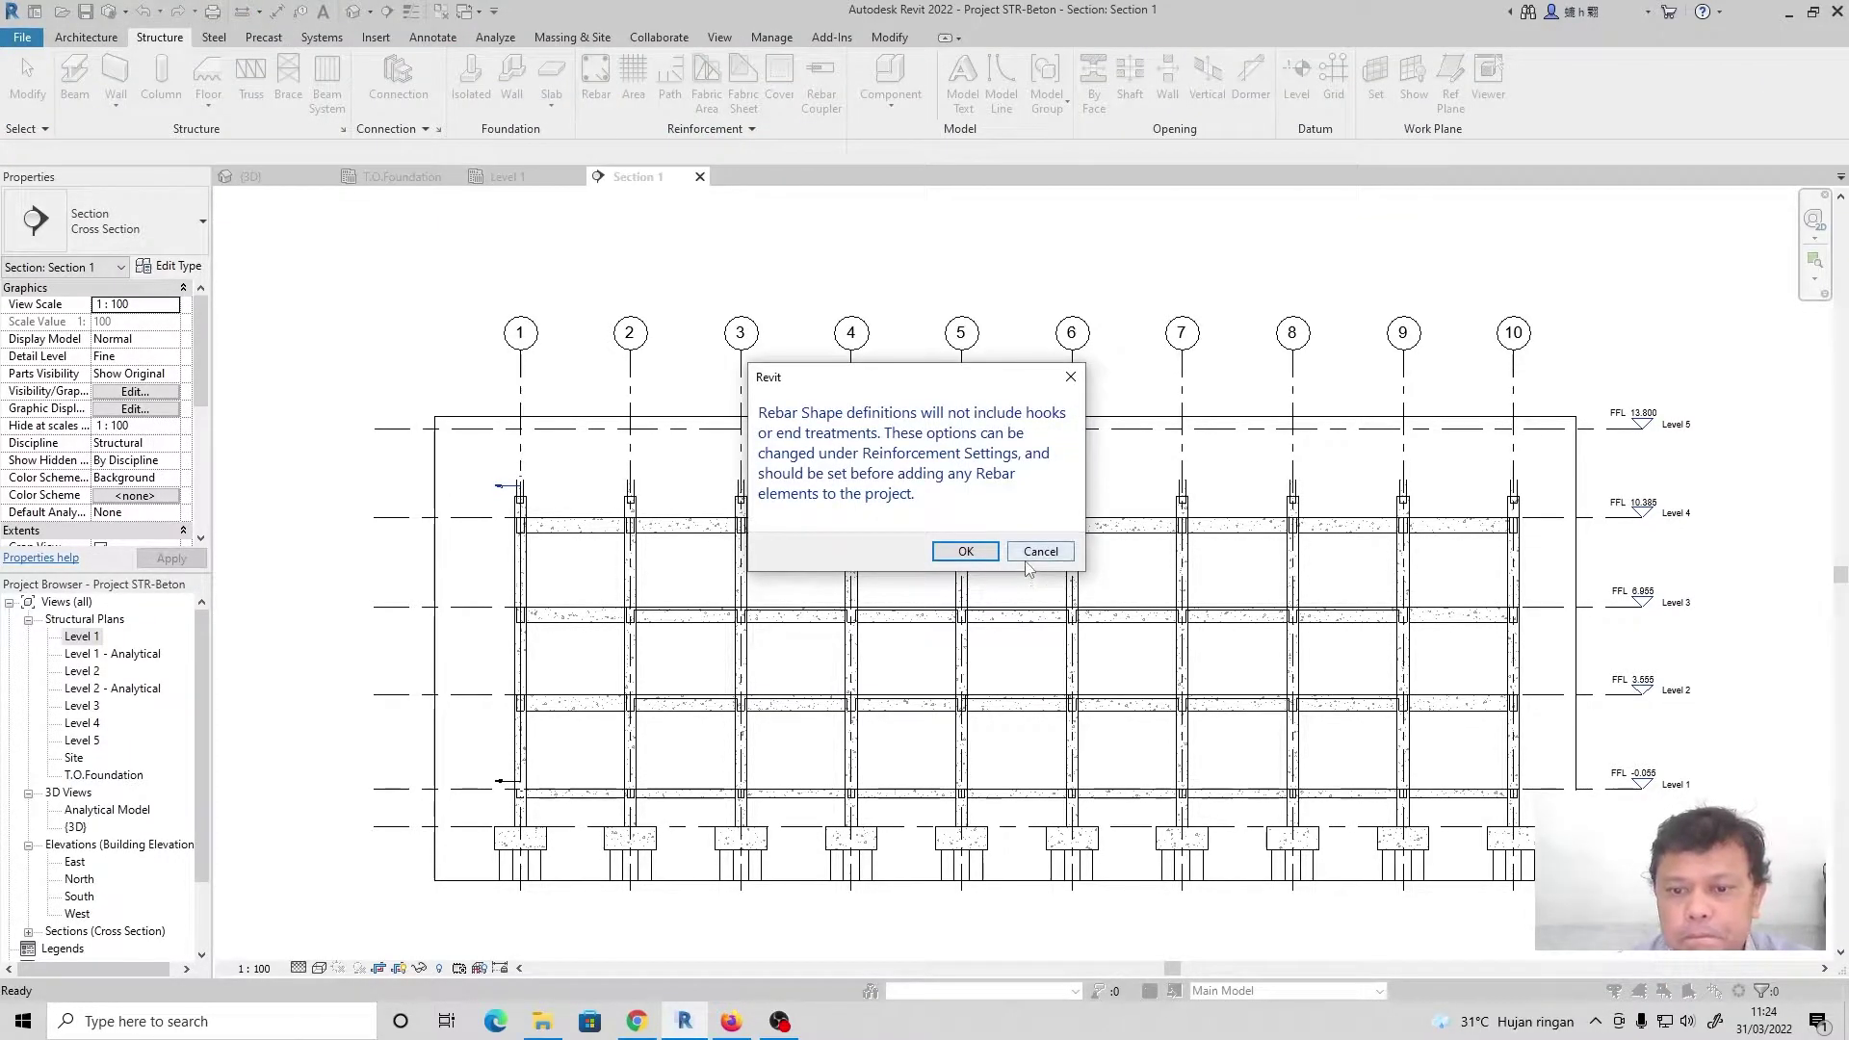
left_click(966, 551)
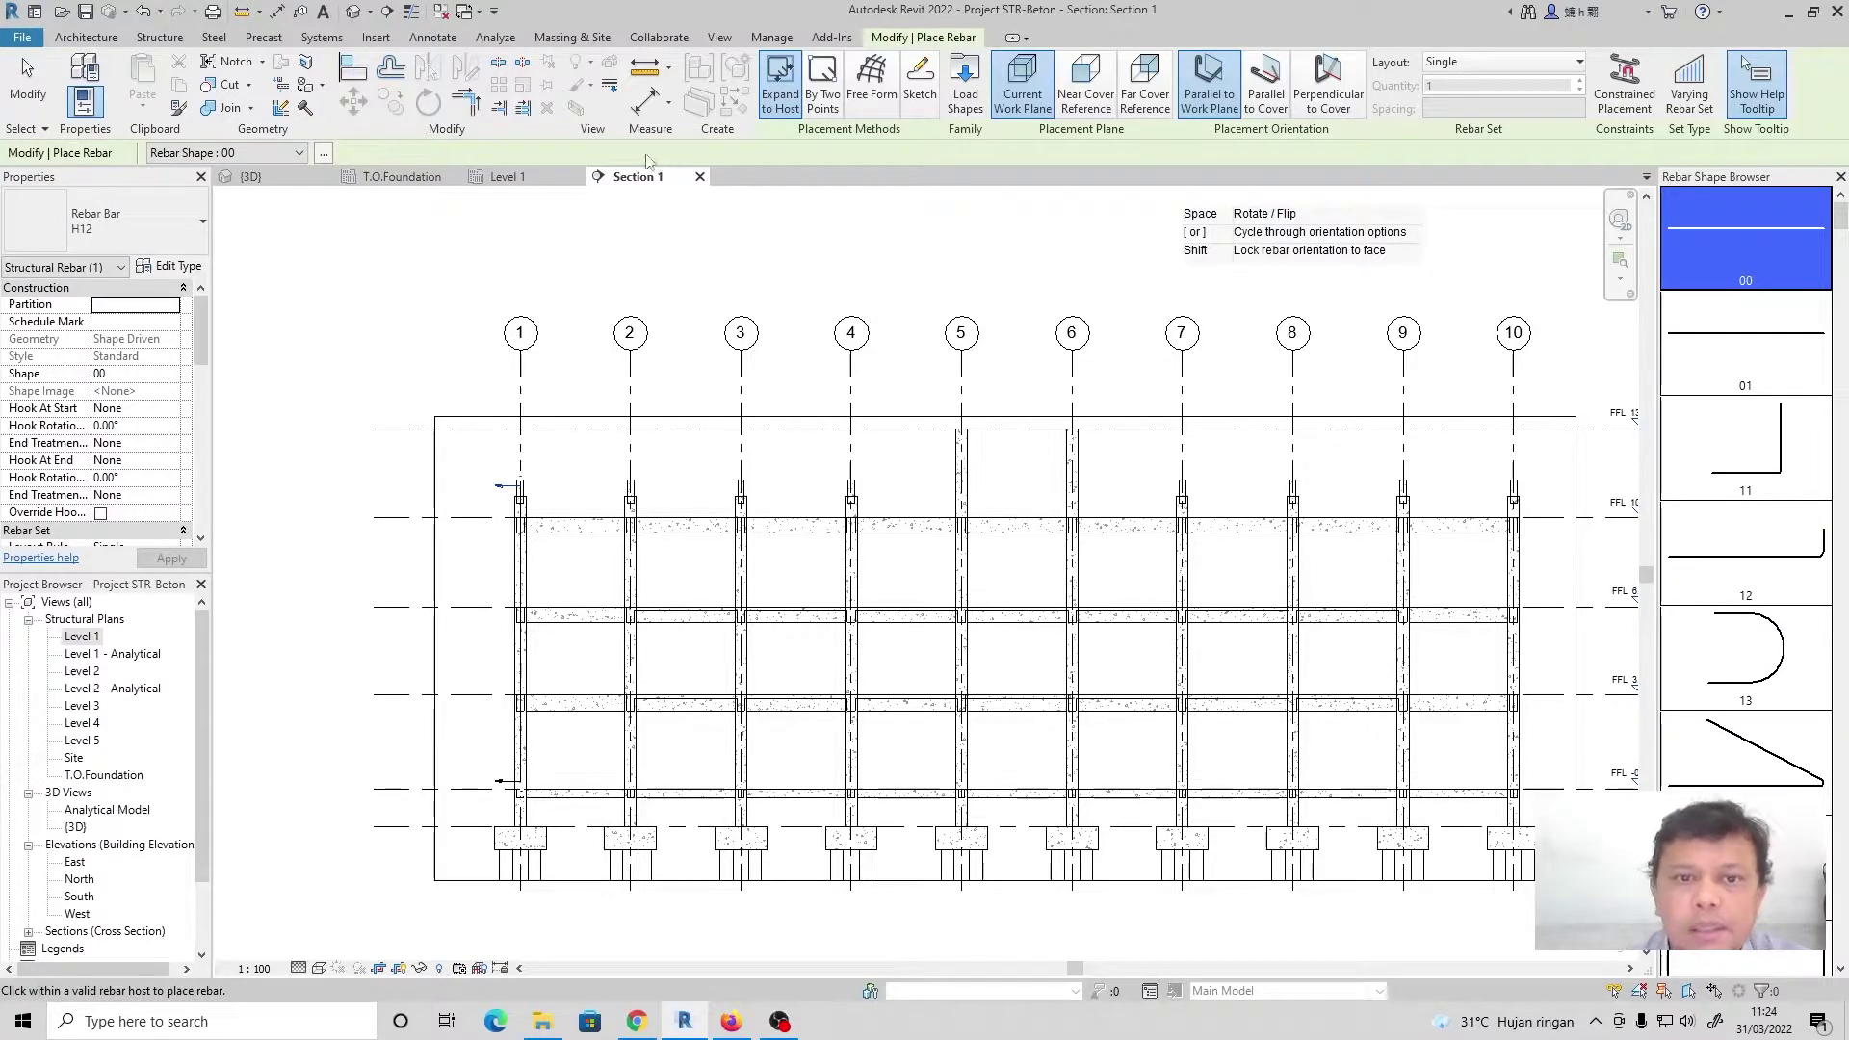
left_click(199, 224)
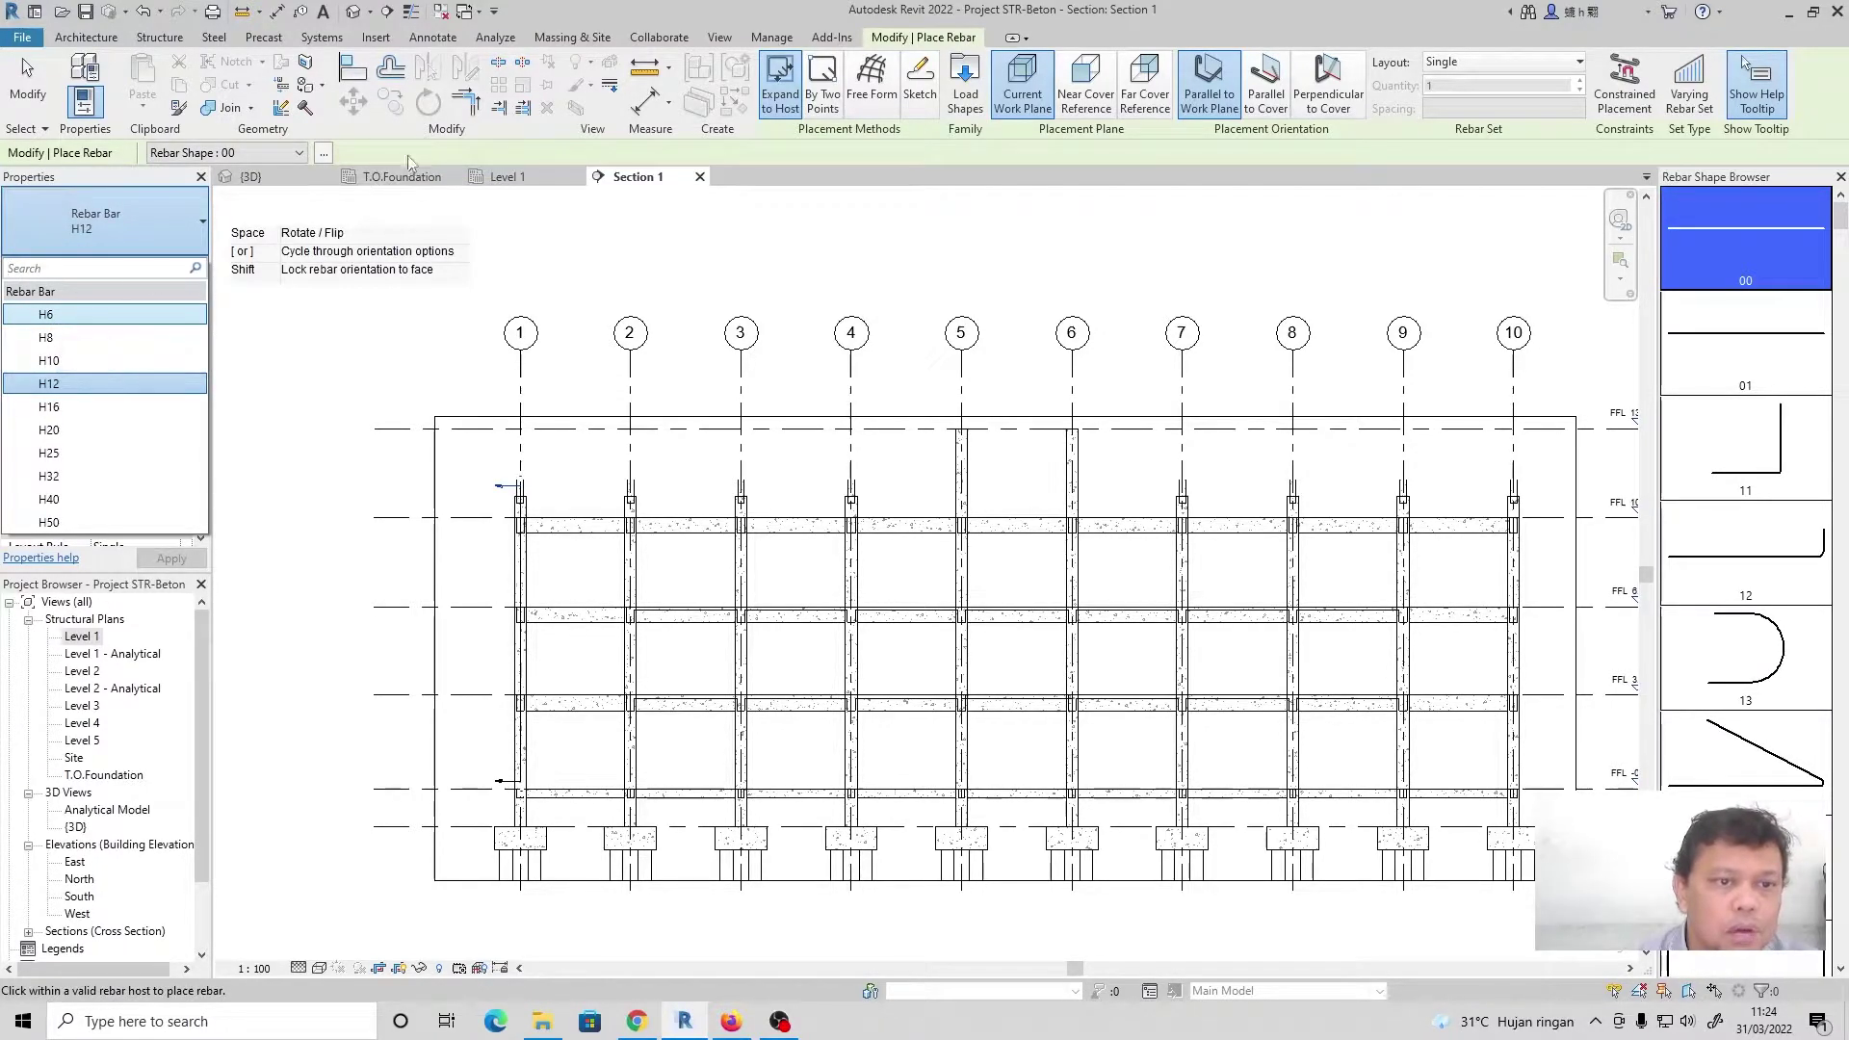
left_click(203, 243)
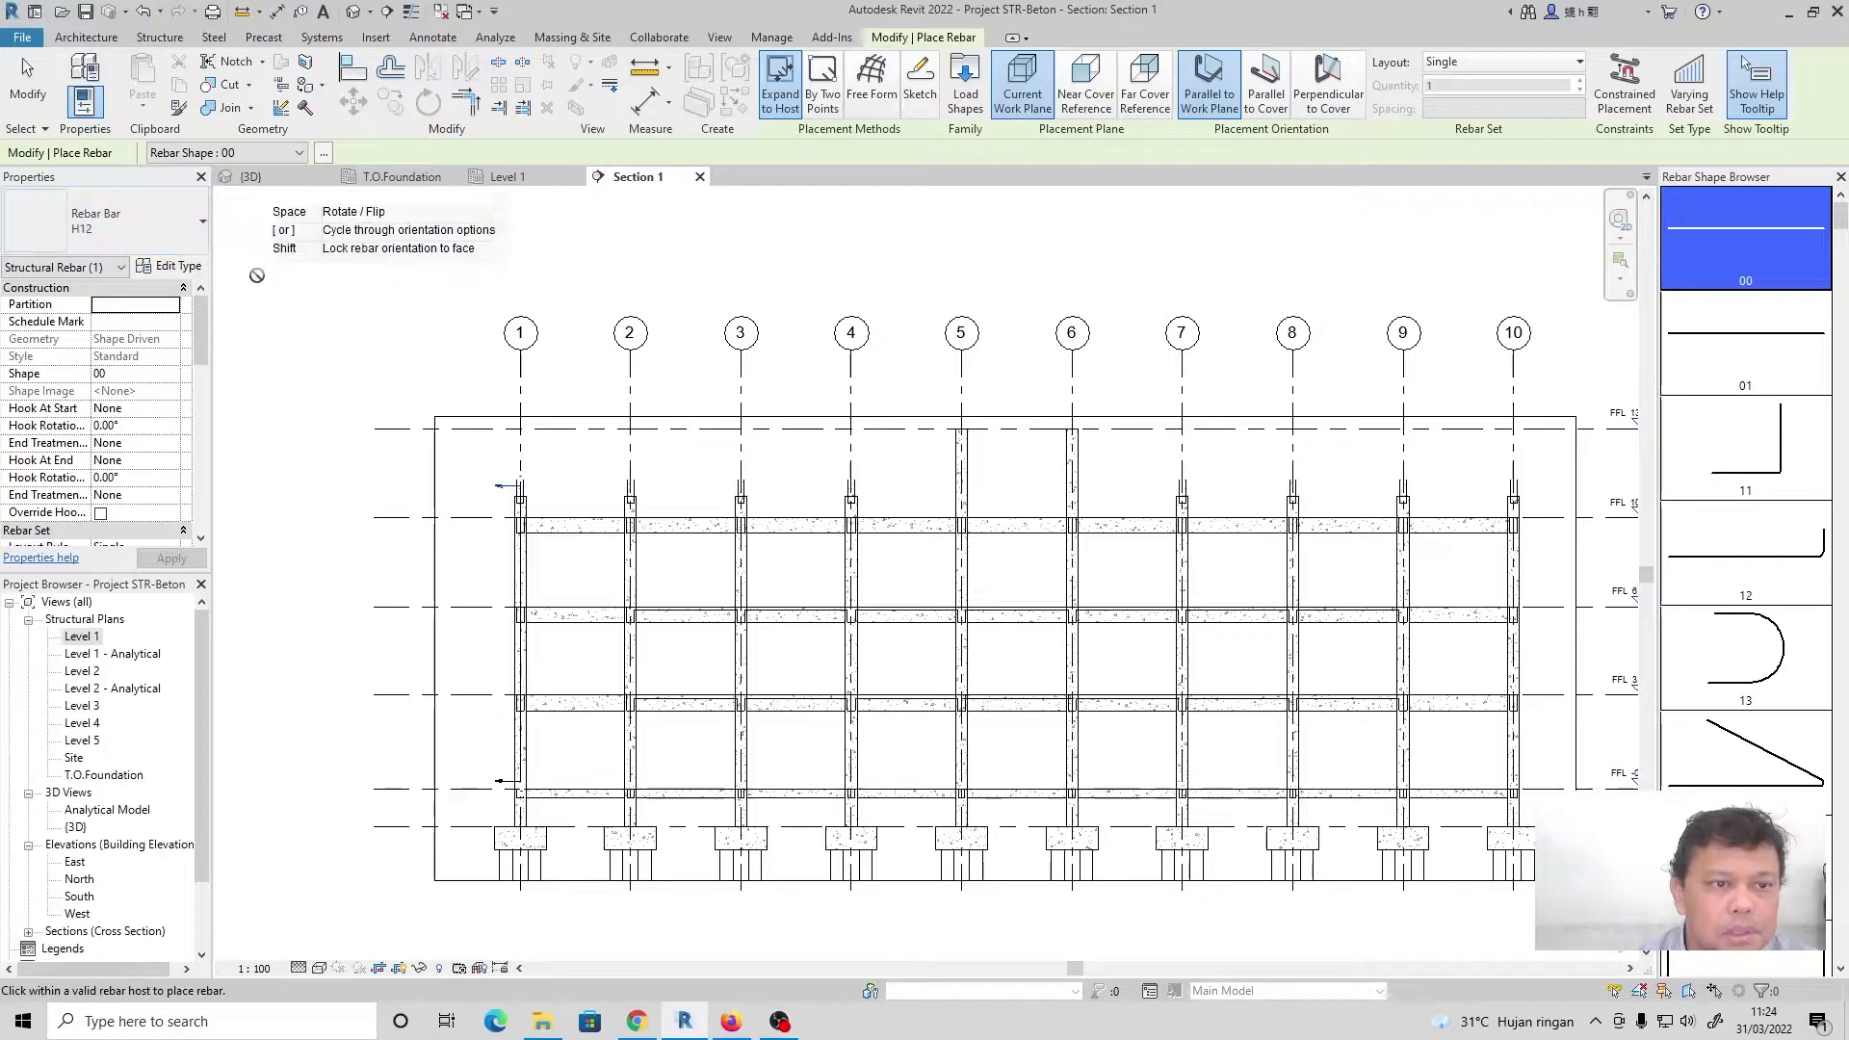
left_click(204, 236)
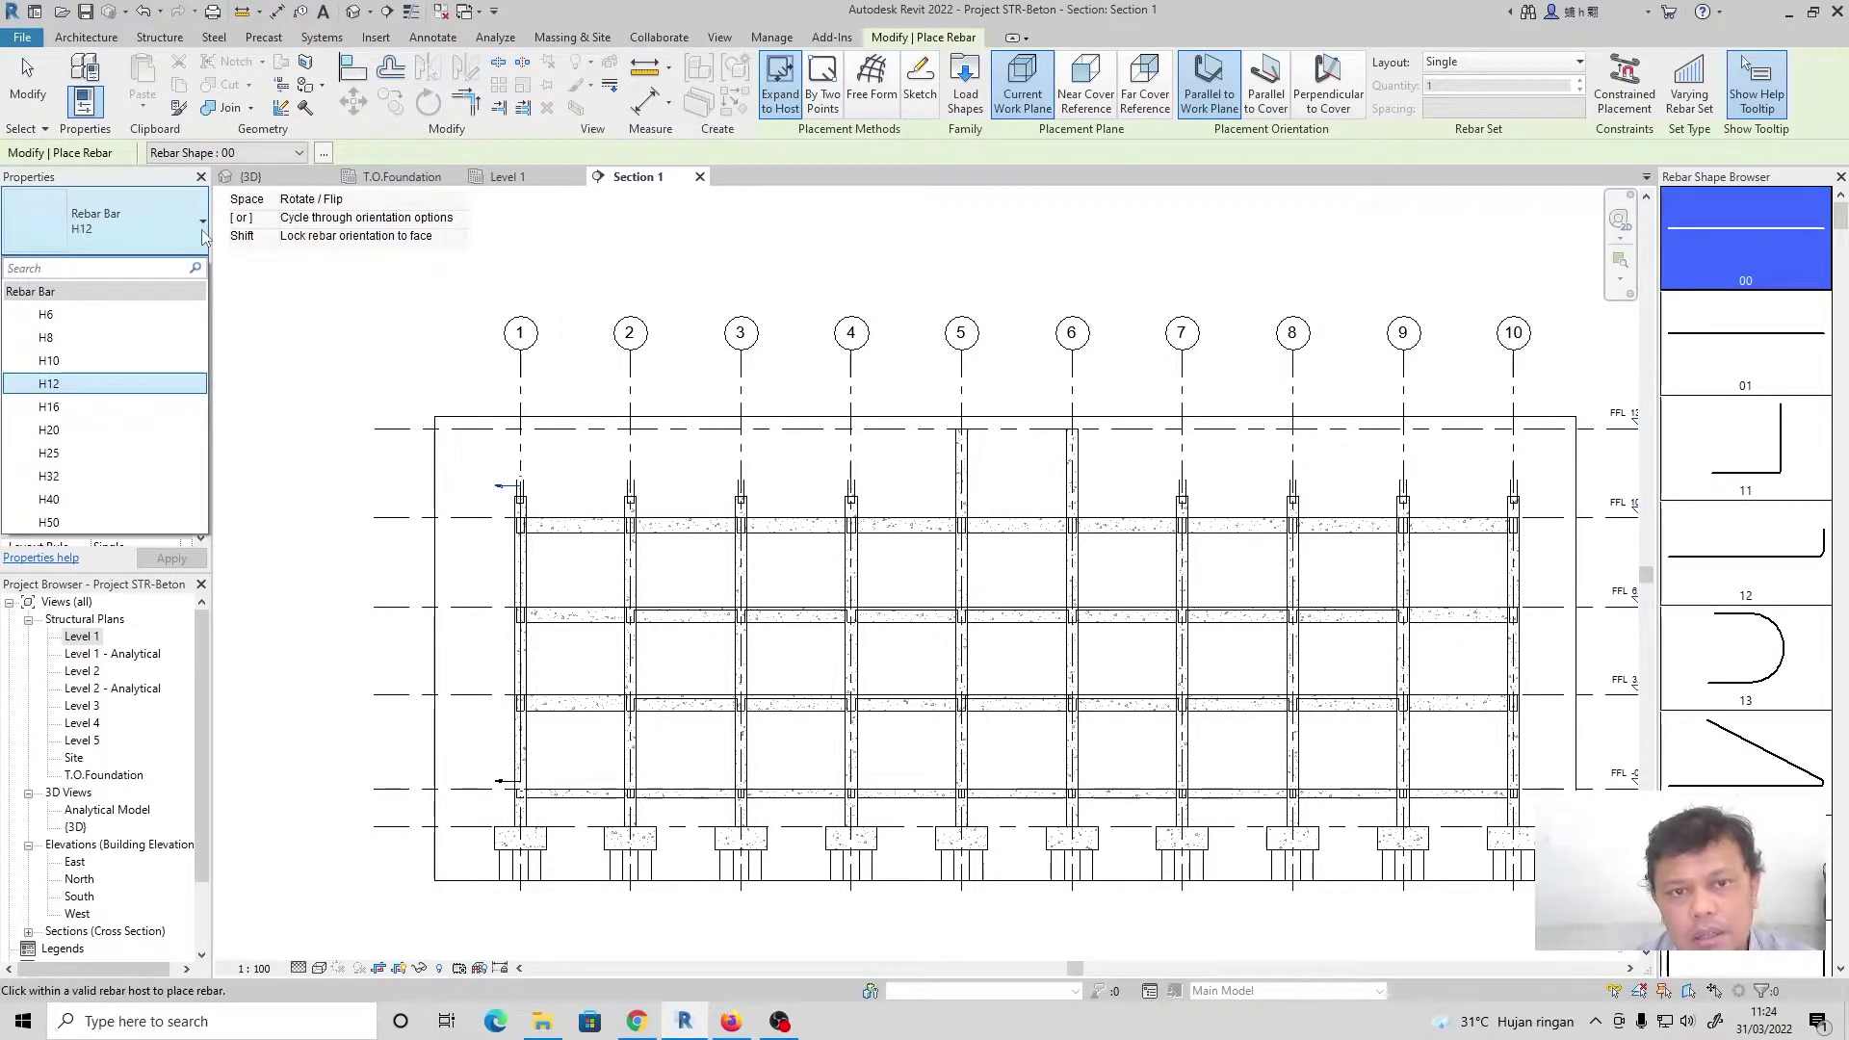
left_click(204, 236)
left_click(204, 236)
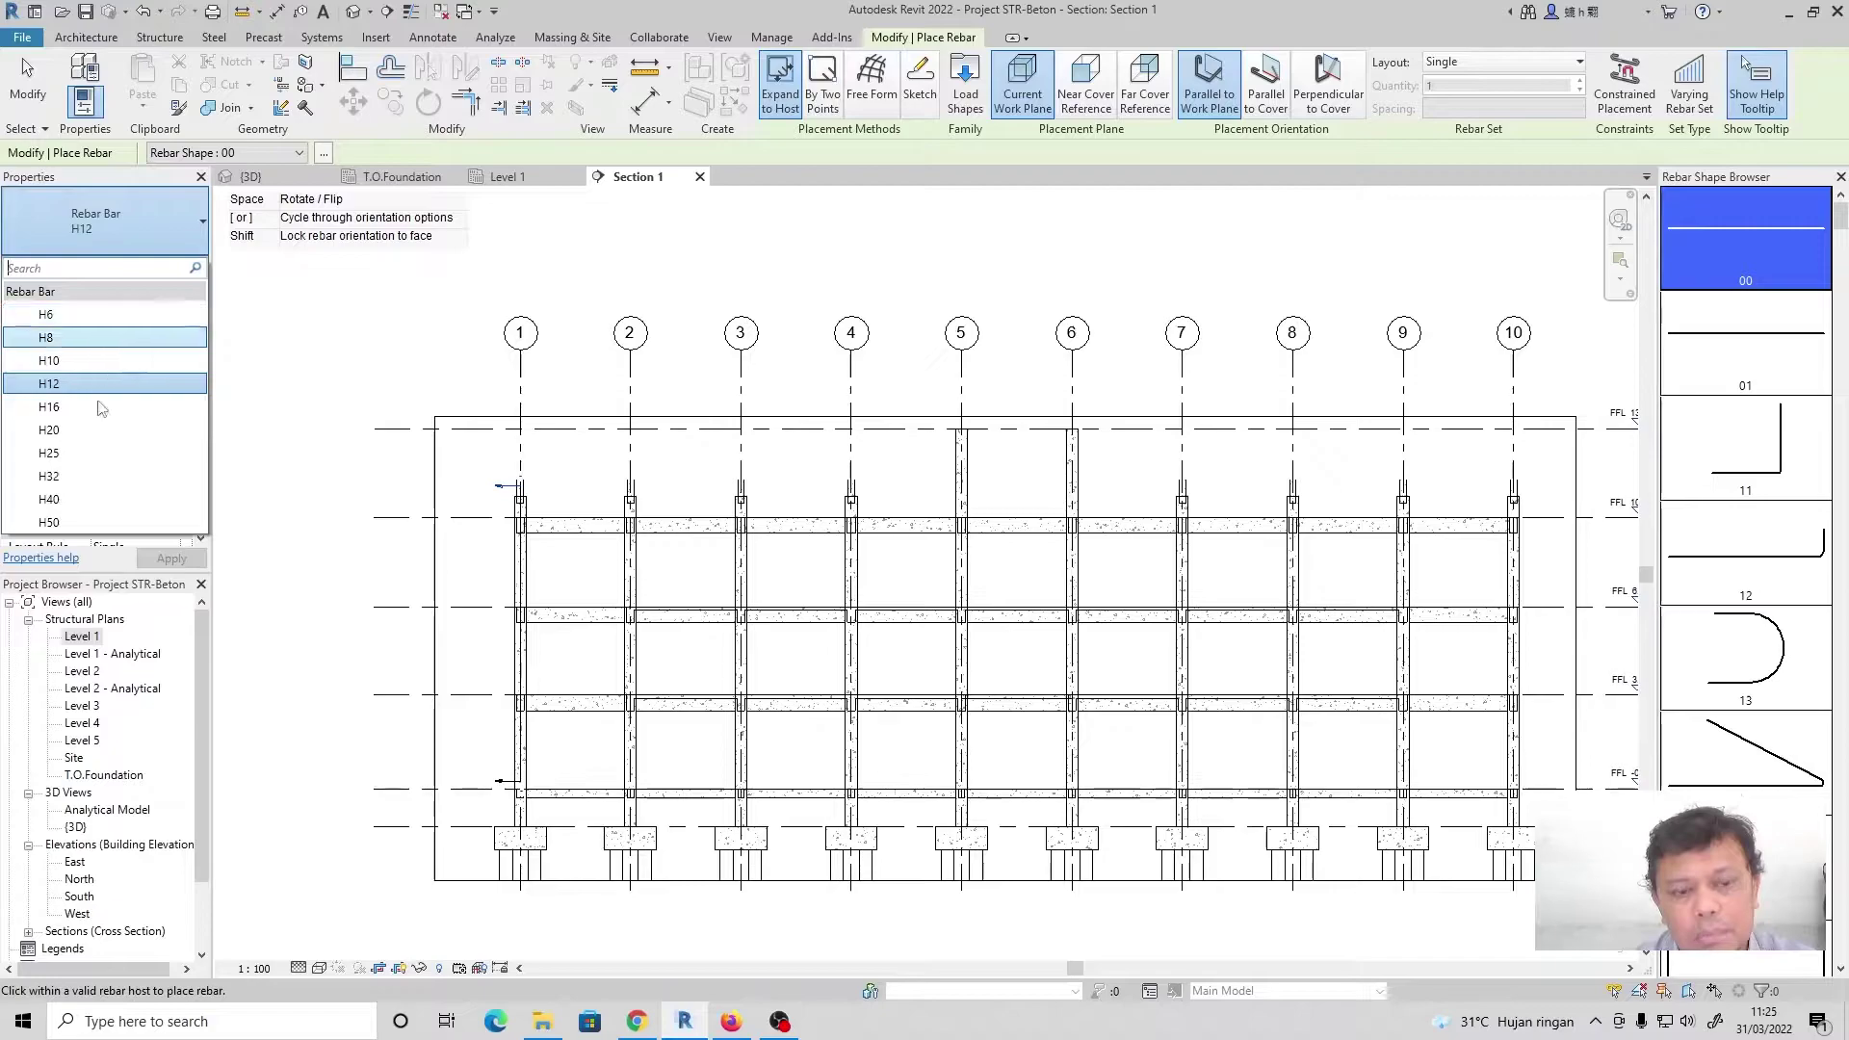
left_click(86, 337)
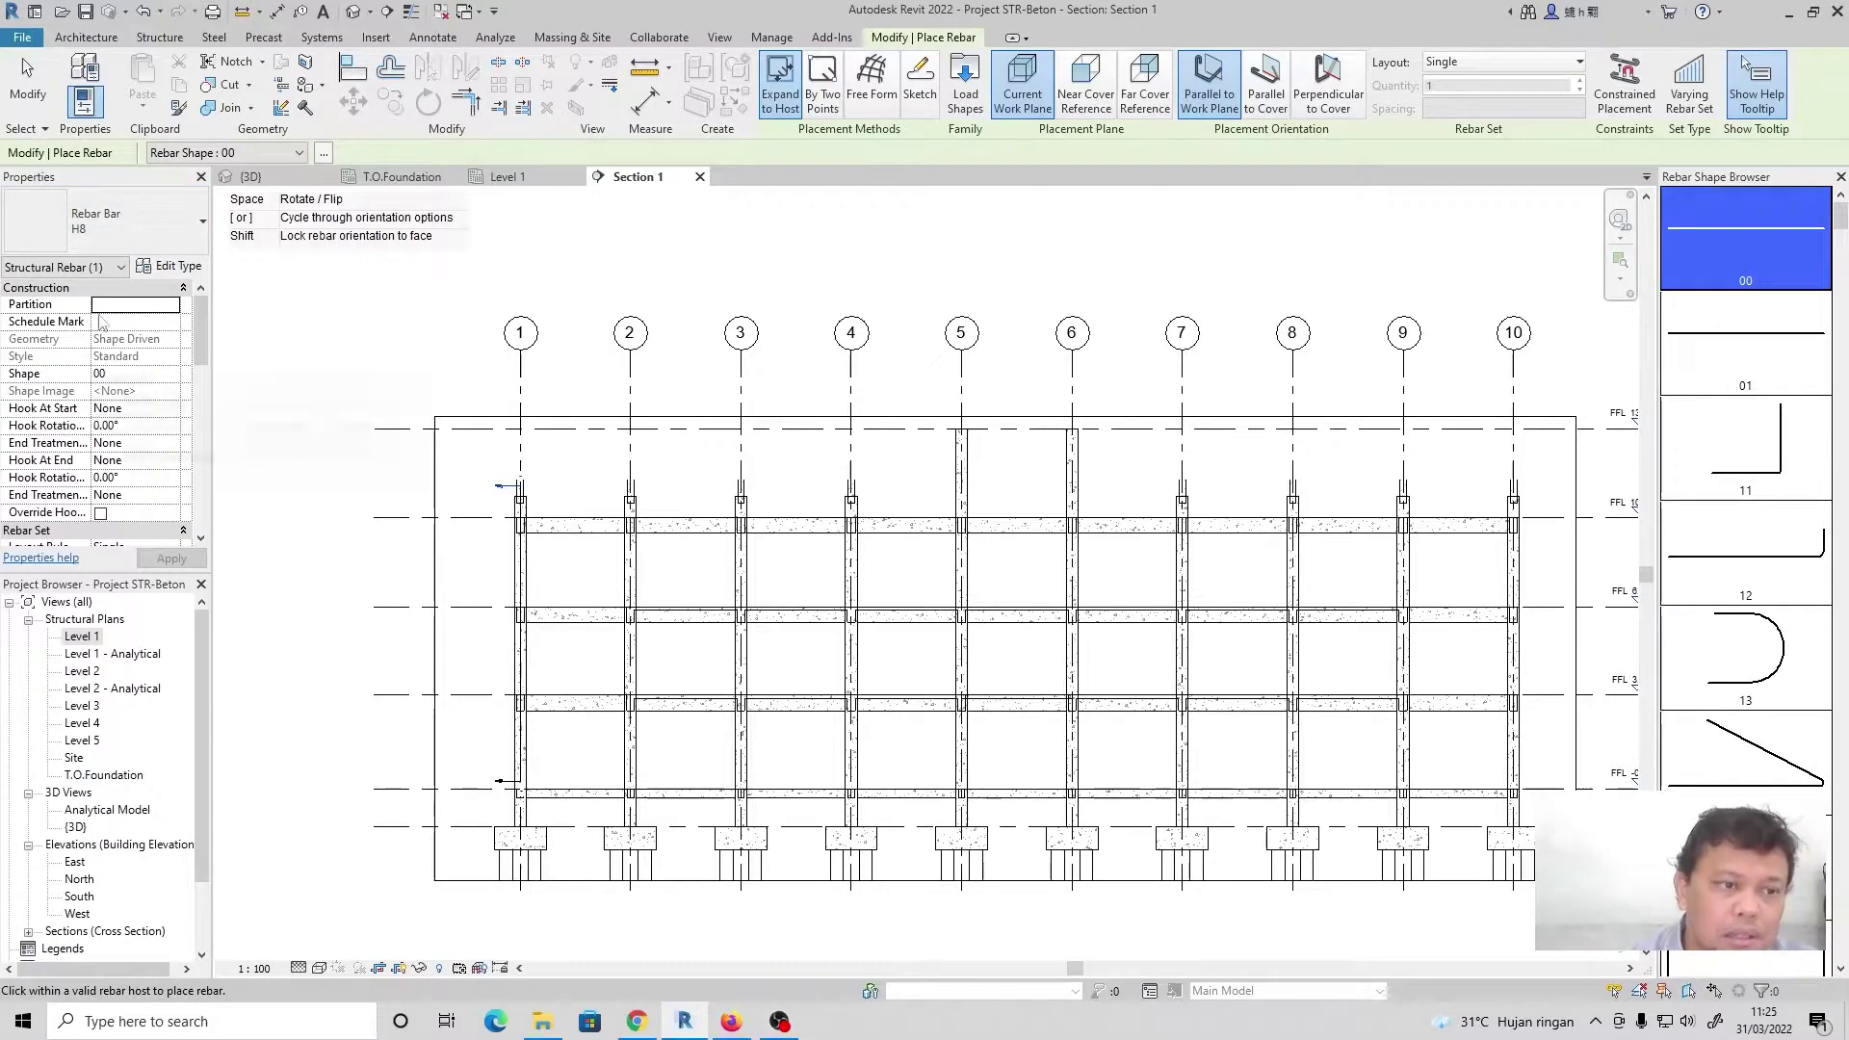
Duplicate the H8 rebar bar type under the name P8
left_click(180, 267)
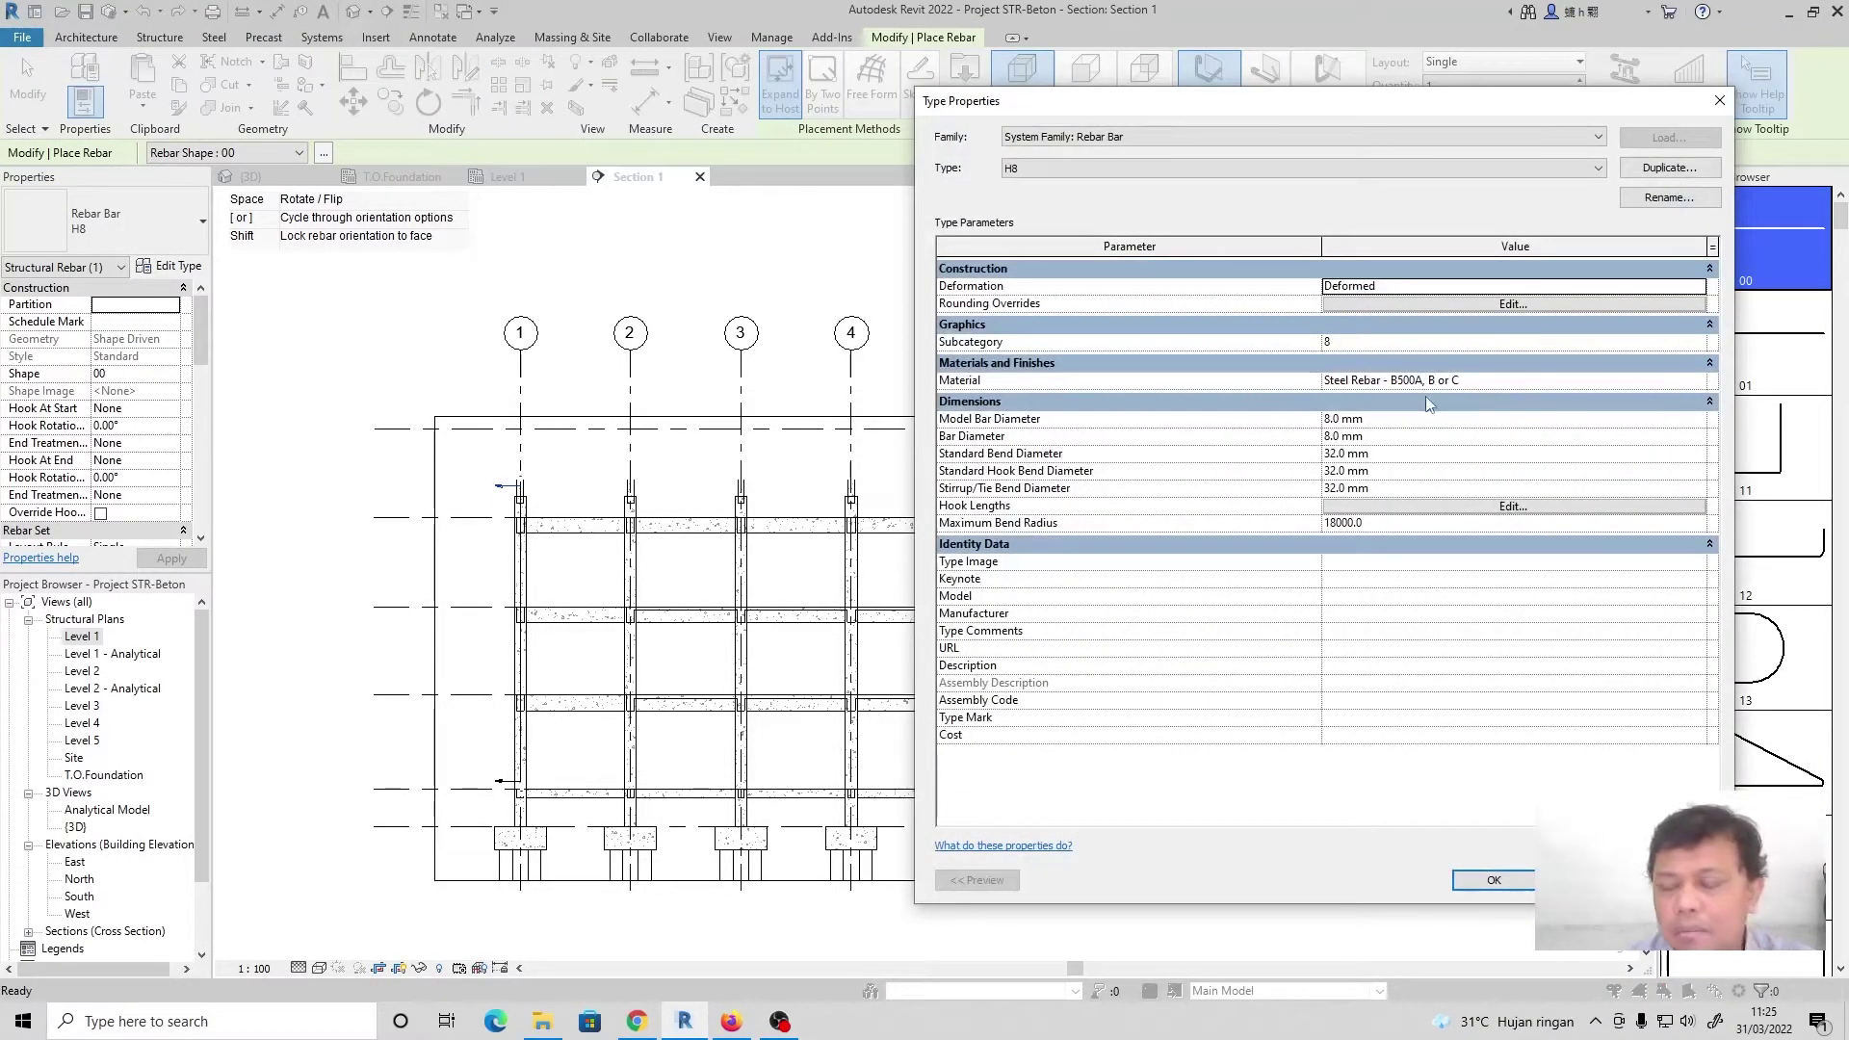
left_click(1648, 168)
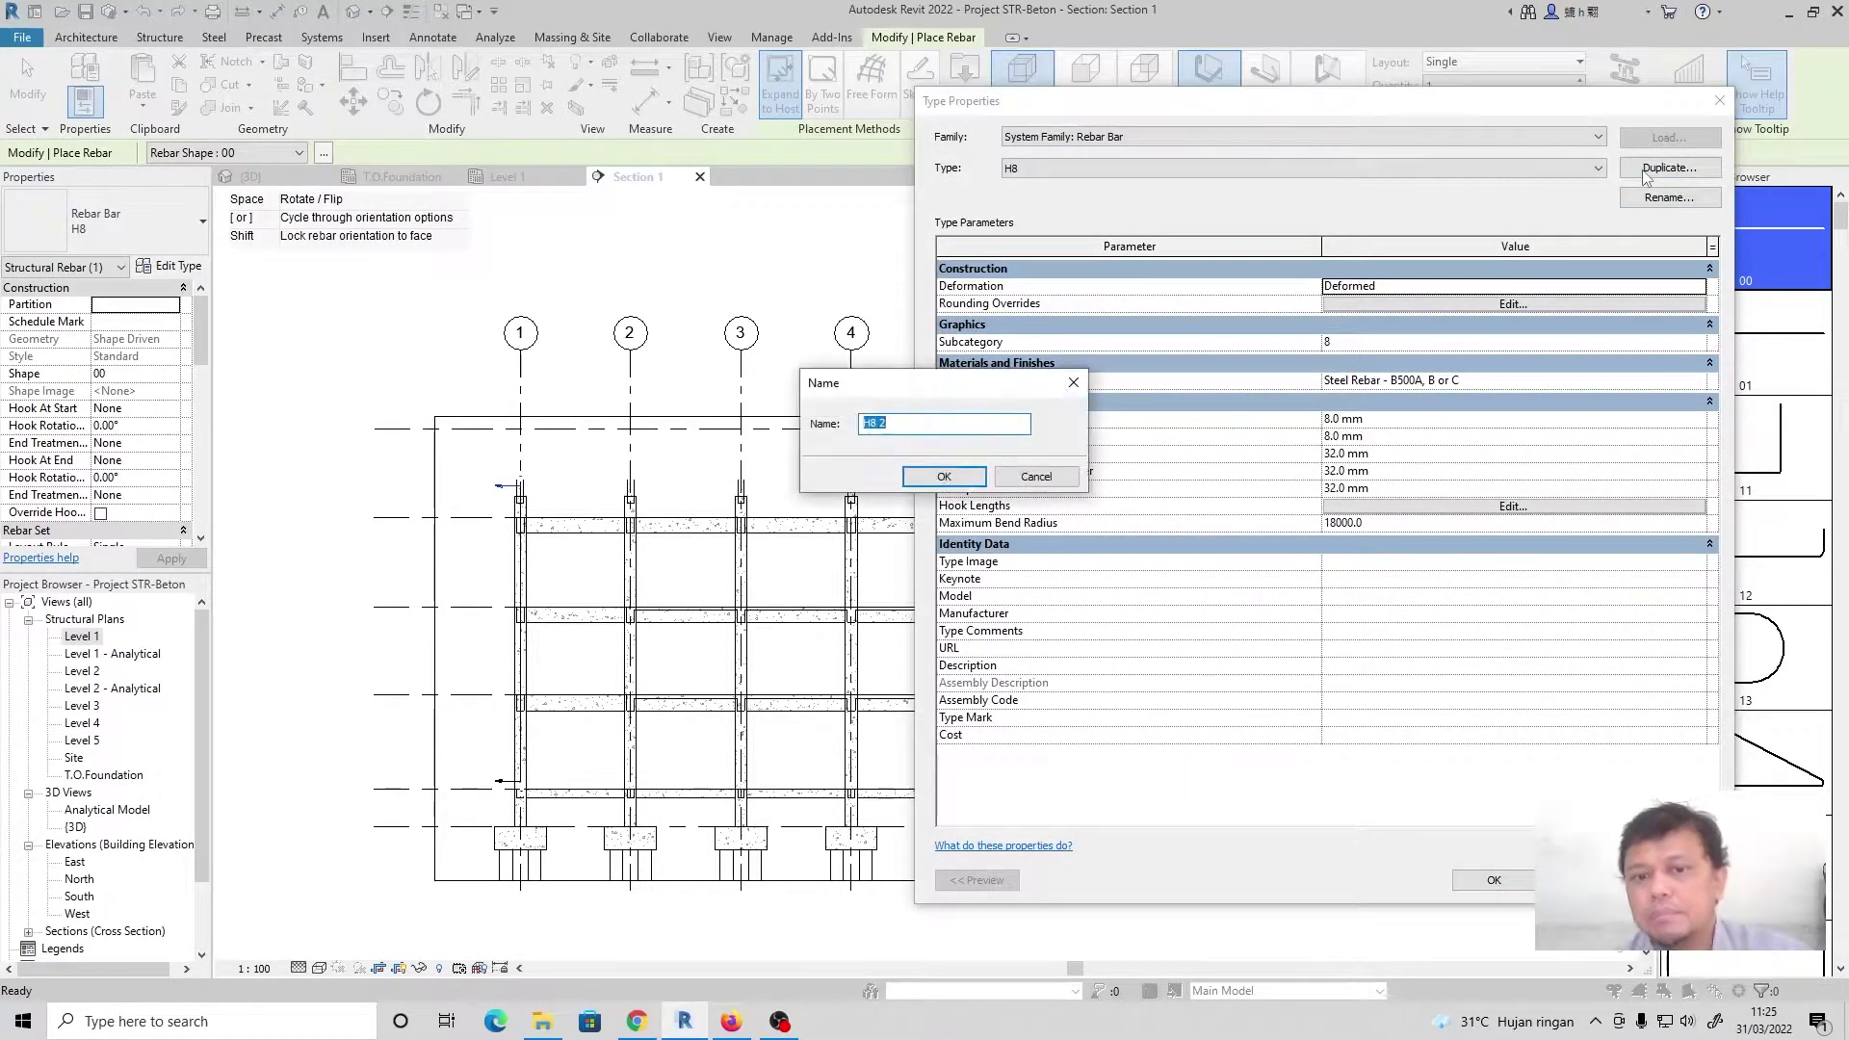
type("P8")
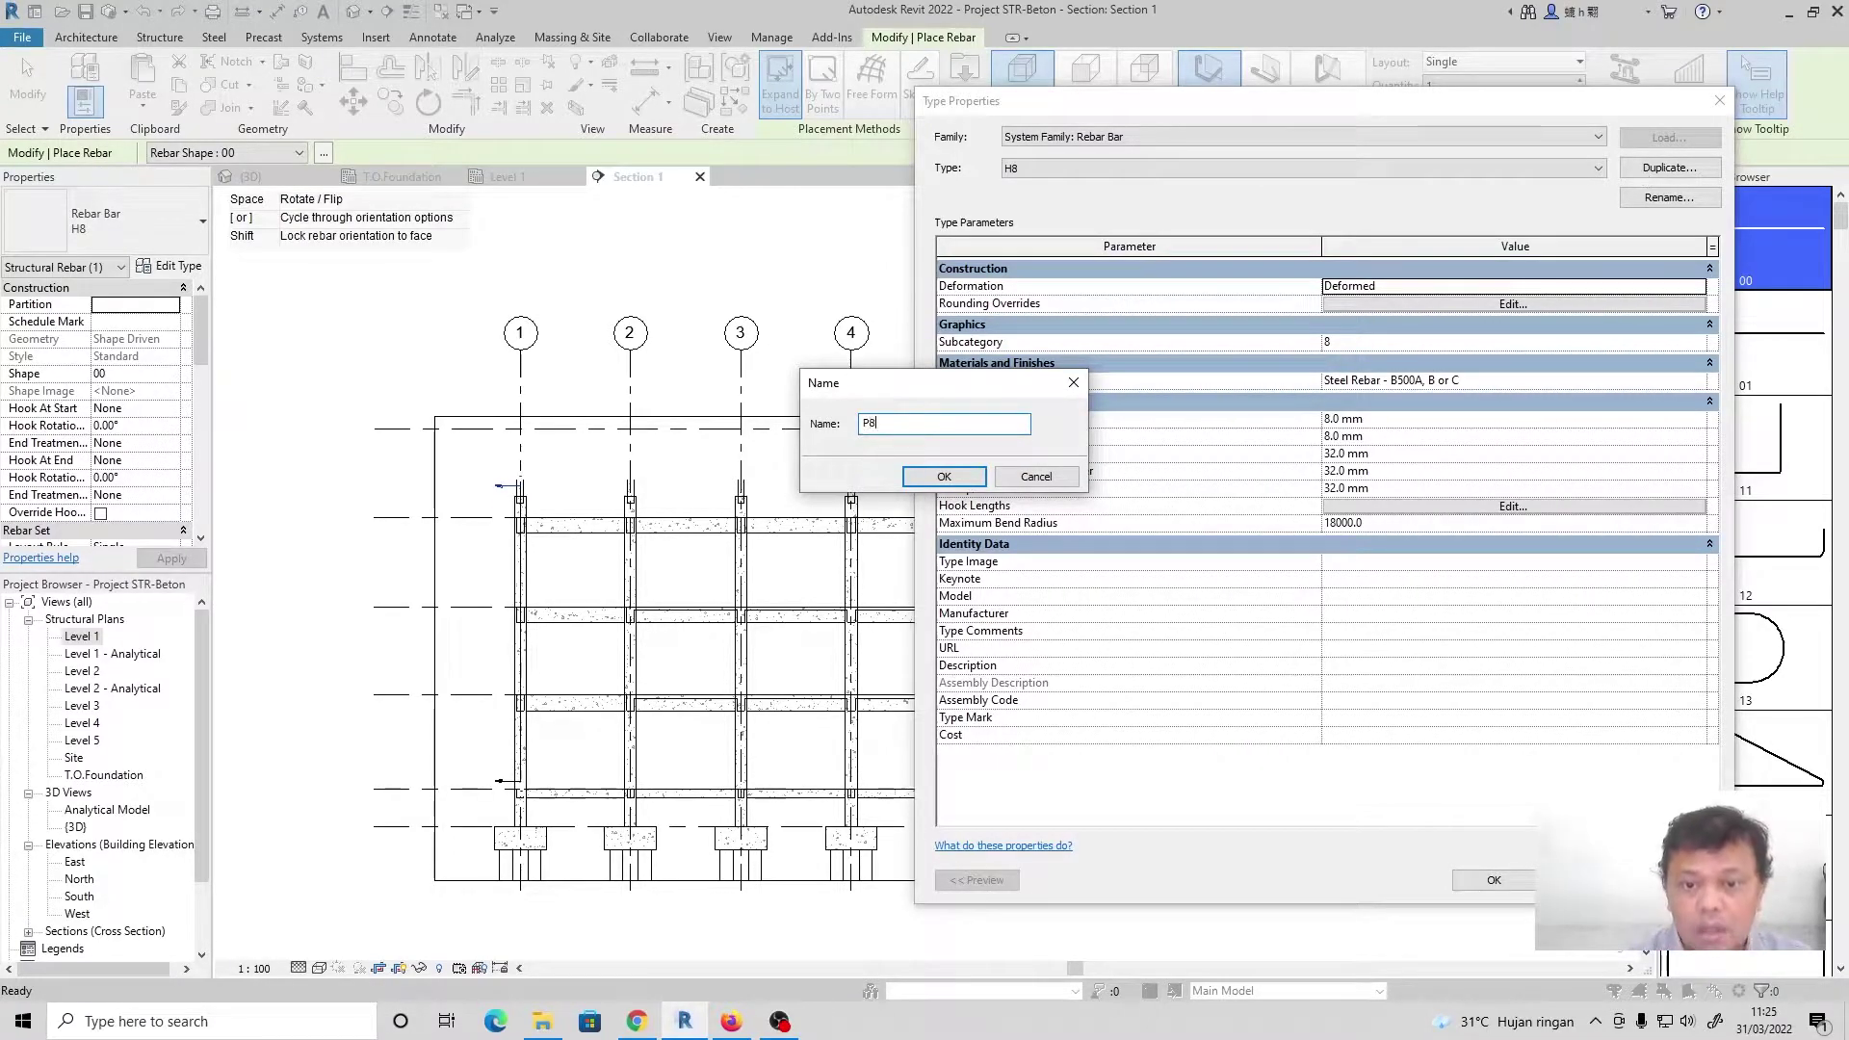
left_click(927, 475)
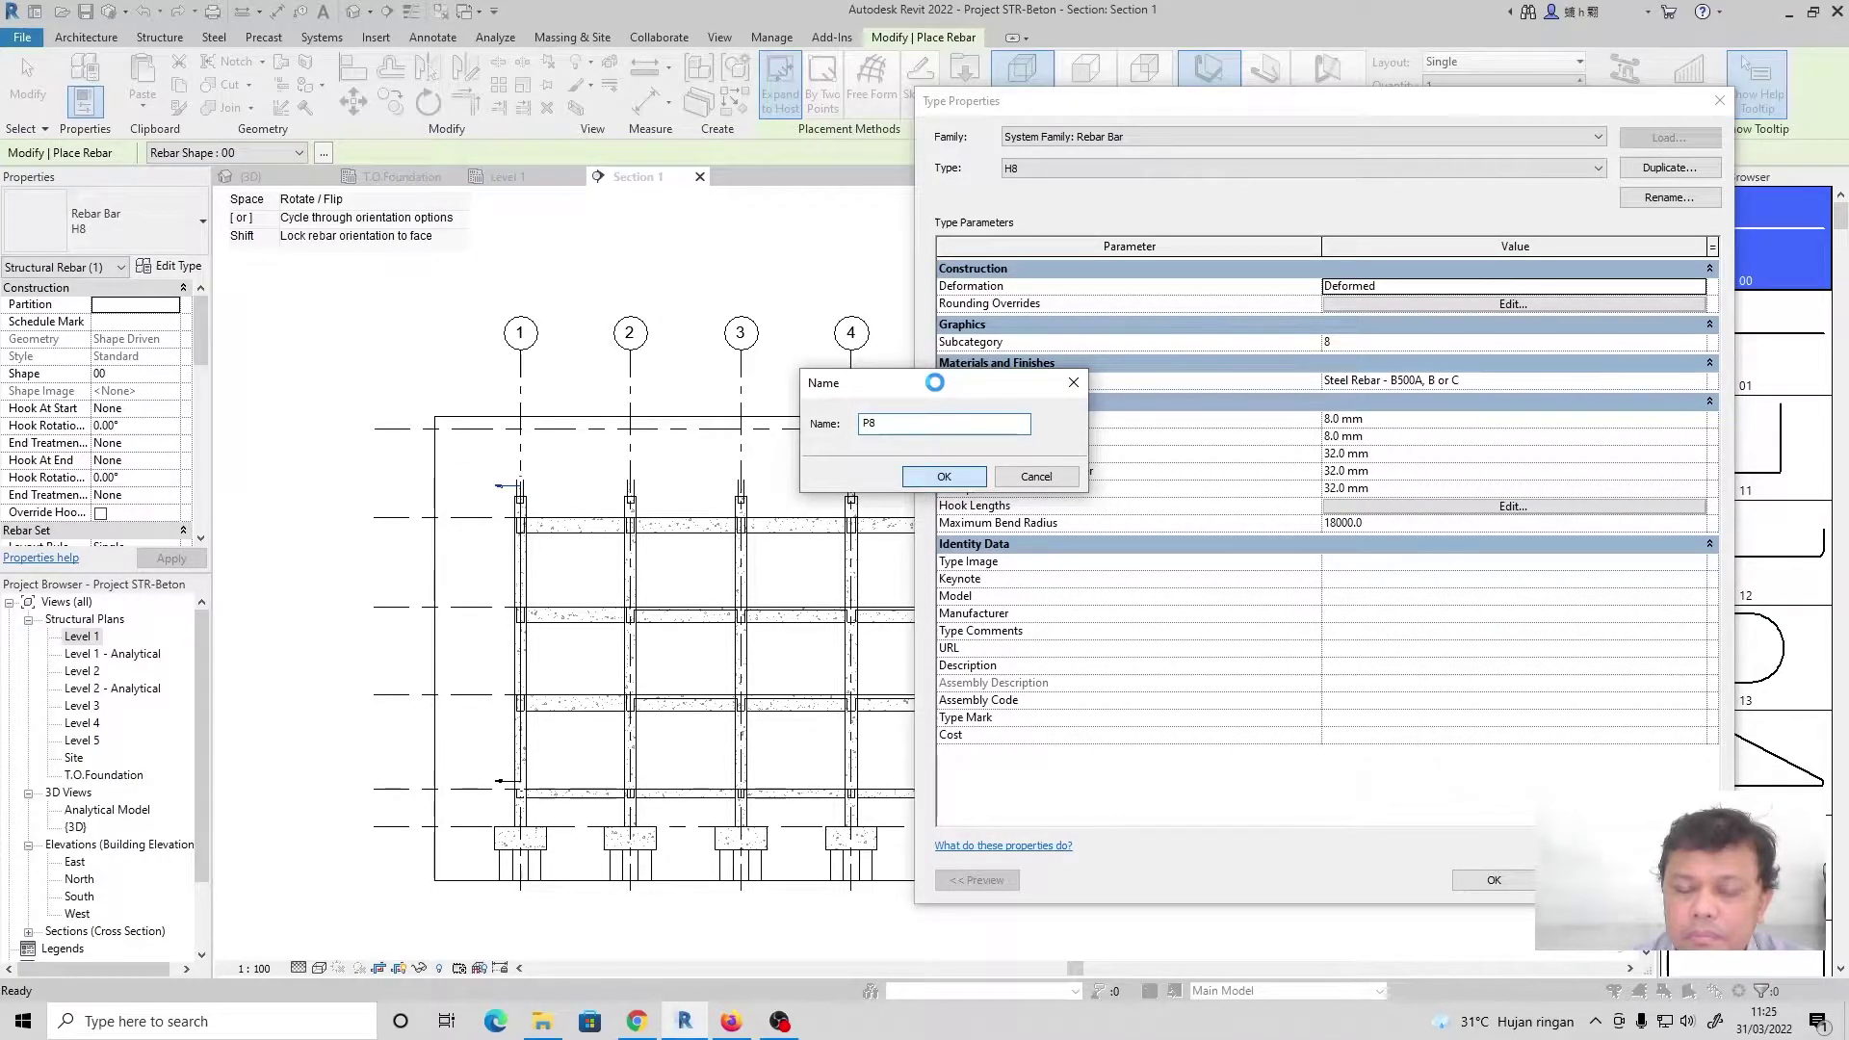
Set the P8 bar type's deformation to Plain and check the options for its subcategory
left_click(1523, 287)
left_click(1698, 287)
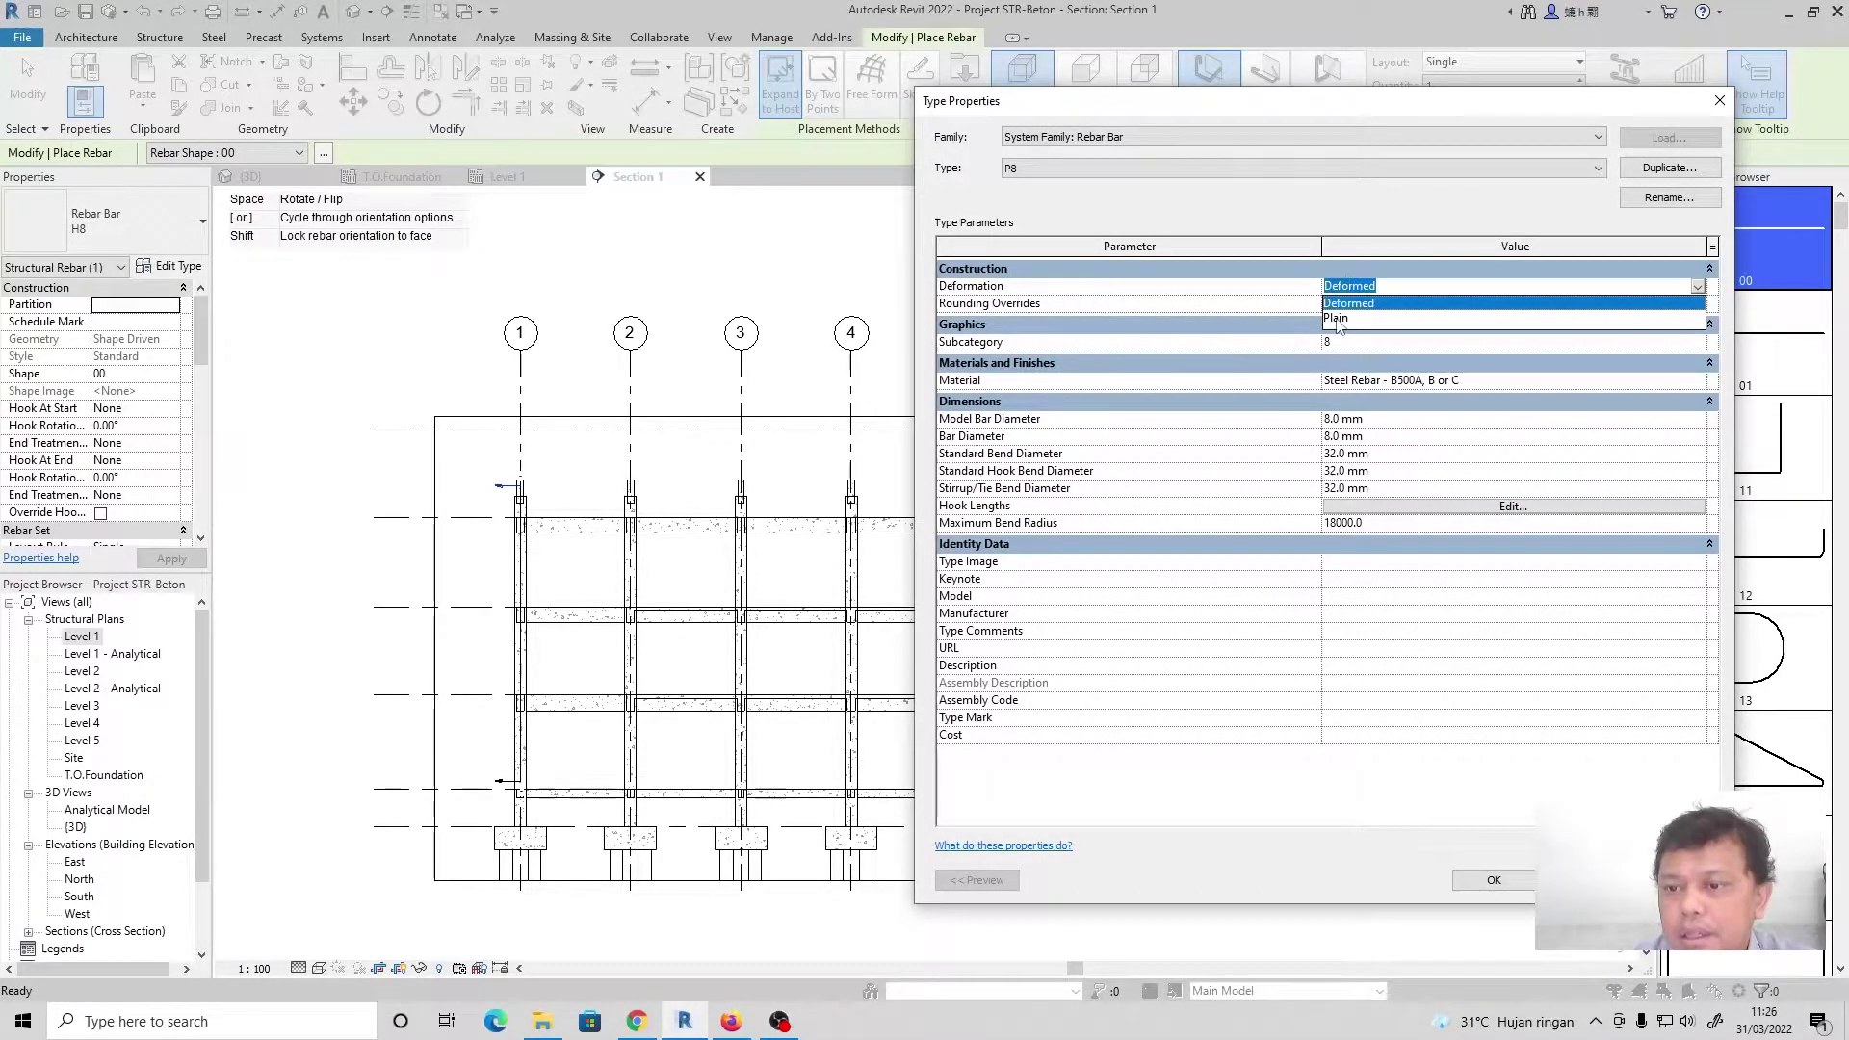
left_click(1336, 318)
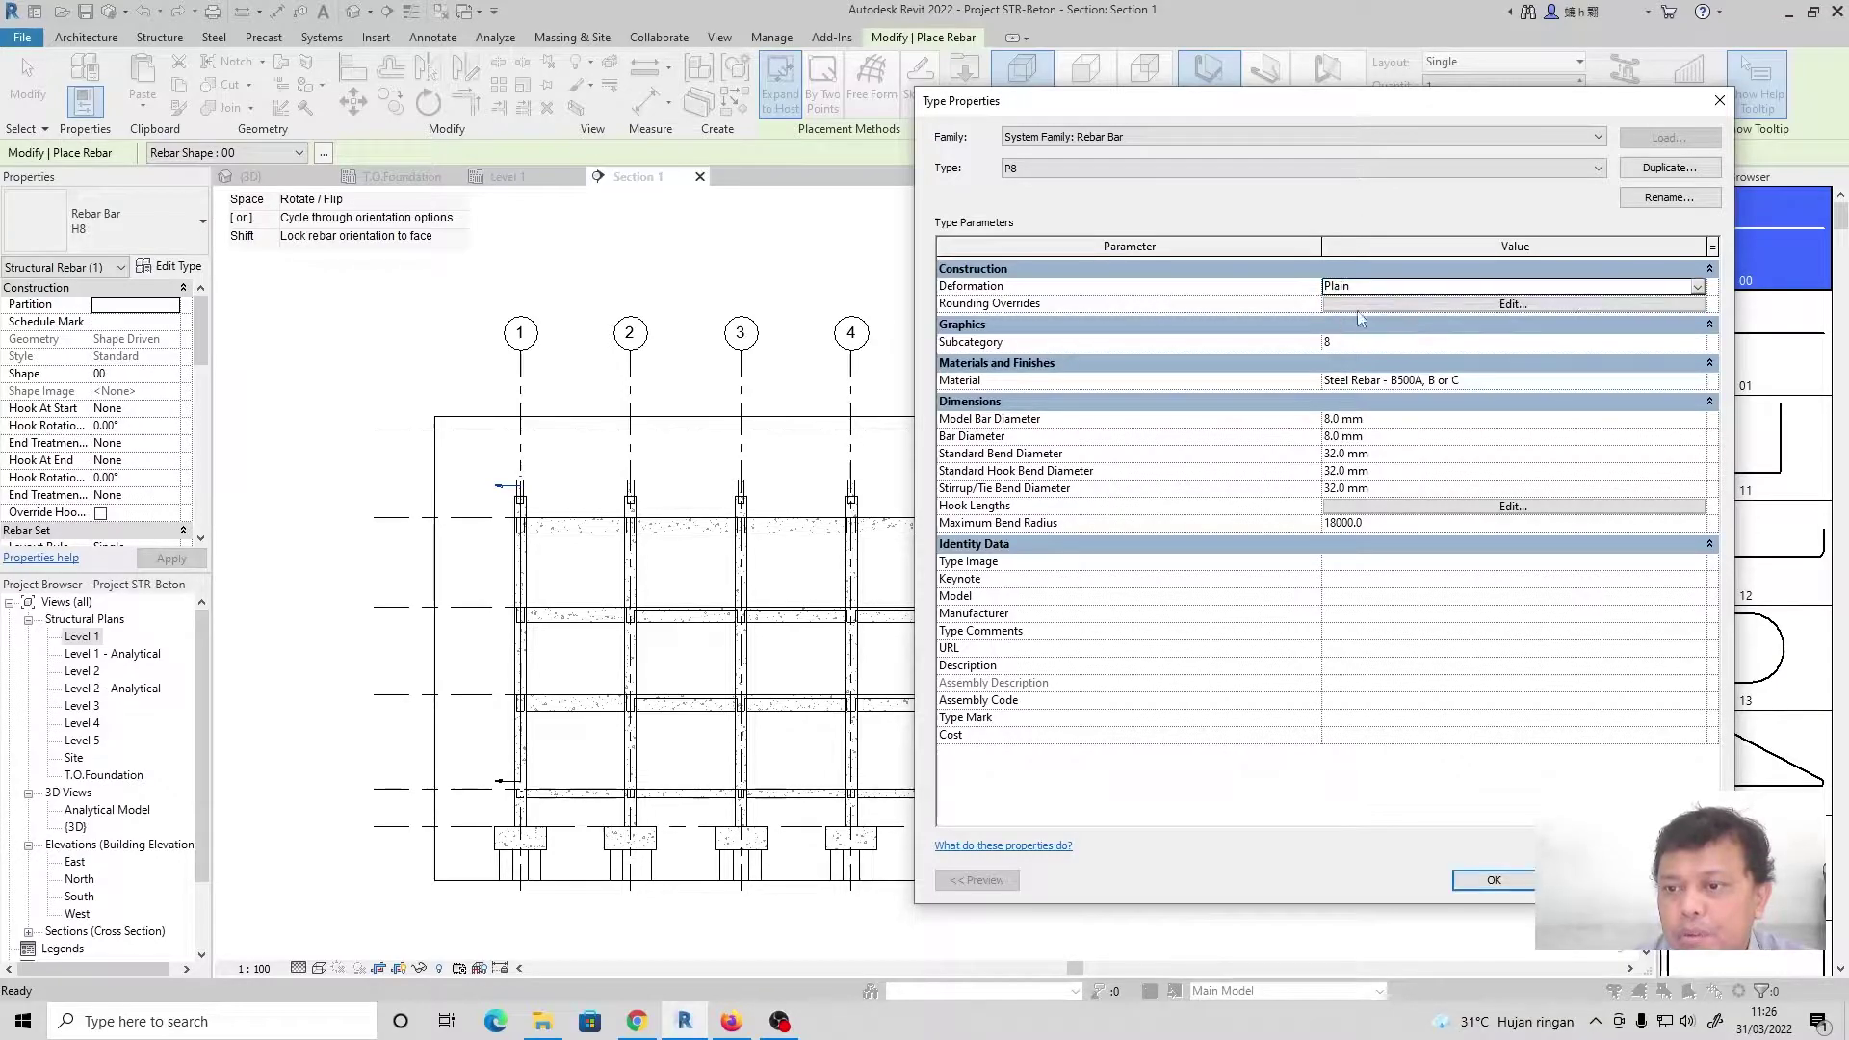
left_click(1599, 340)
left_click(1697, 343)
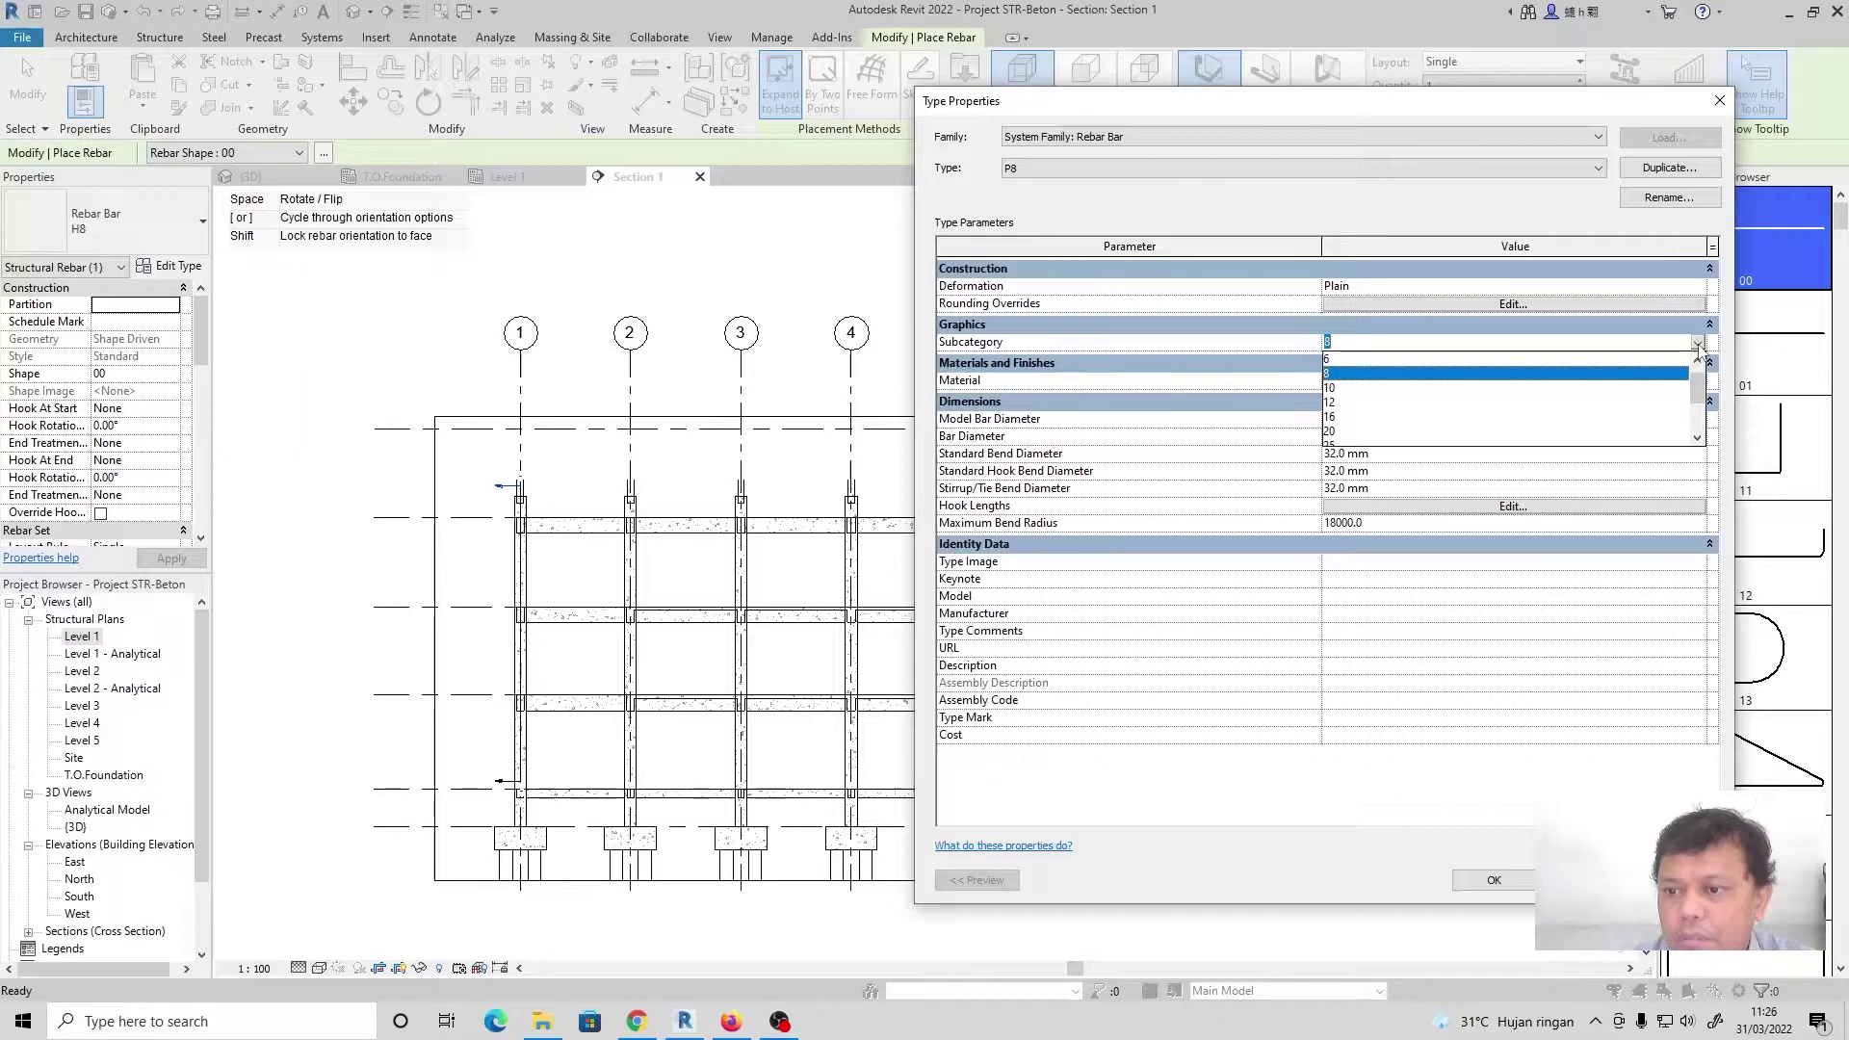
left_click(1423, 341)
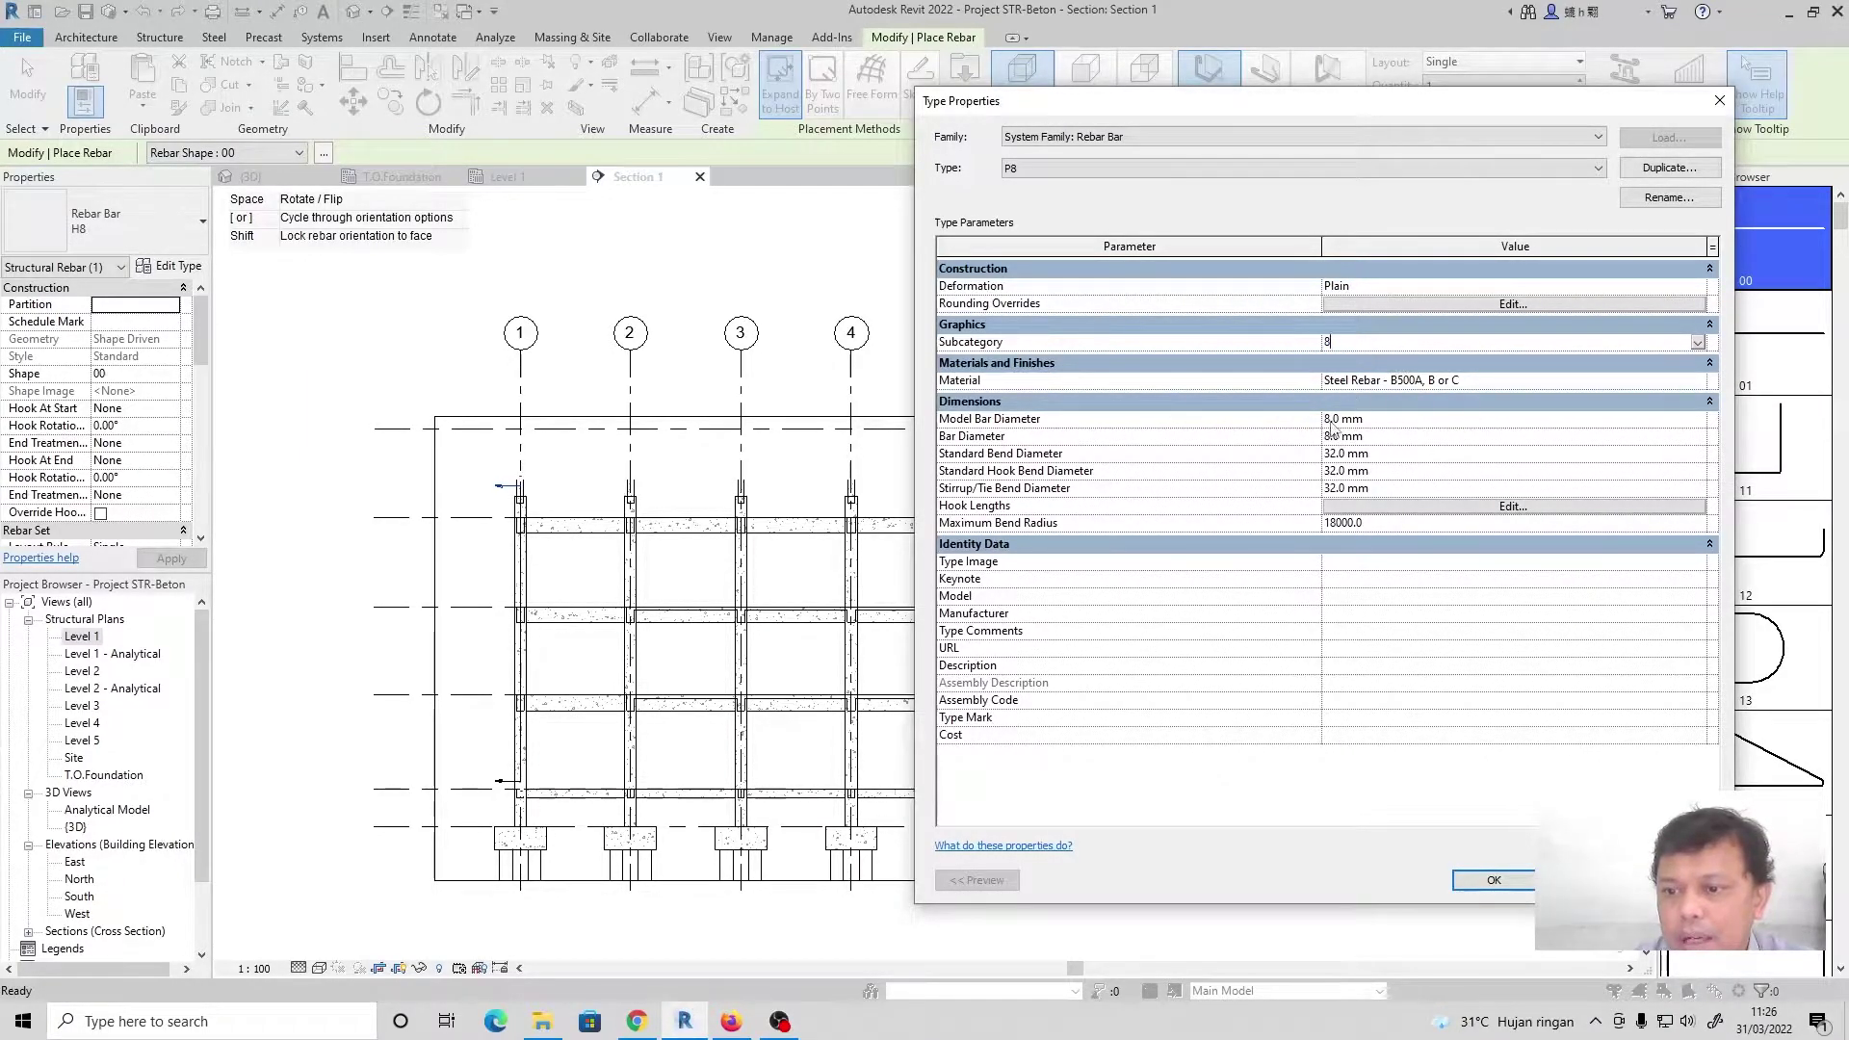
Accept the P8 bar type's settings and duplicate the H10 rebar bar type under the name P10
left_click(1494, 880)
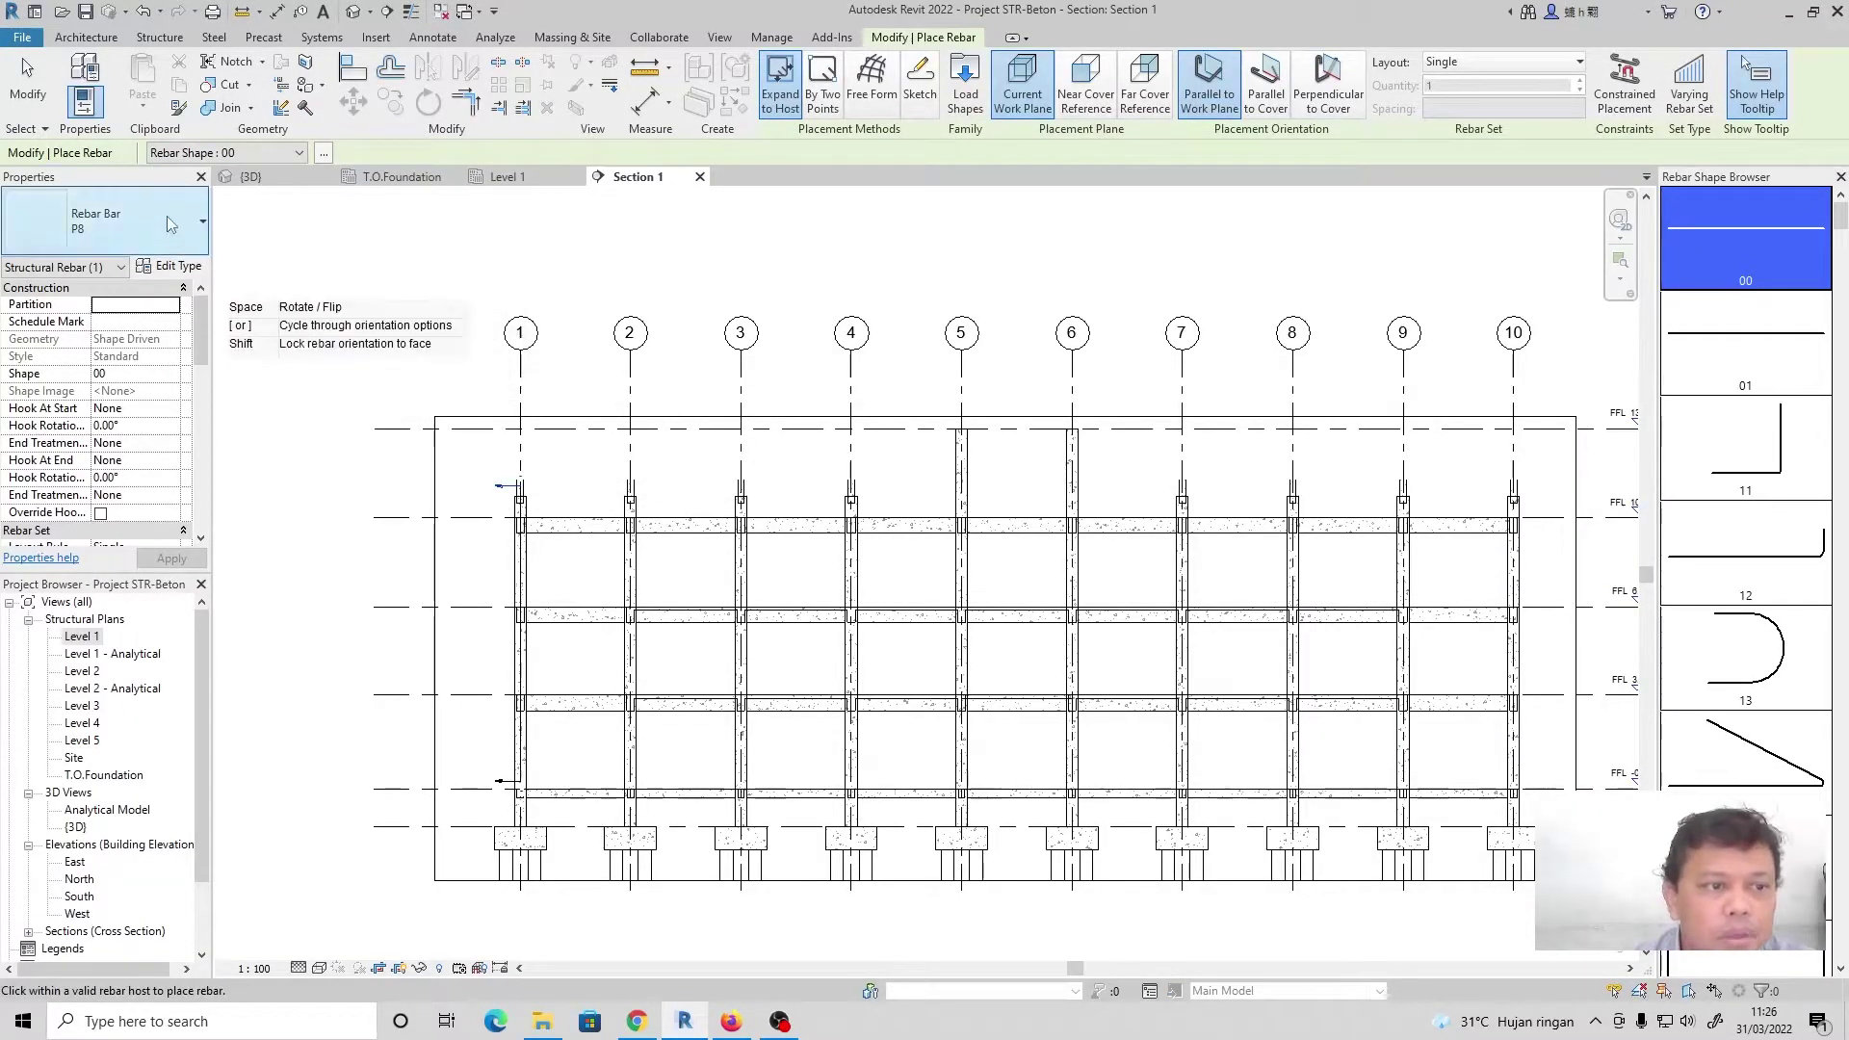
left_click(101, 223)
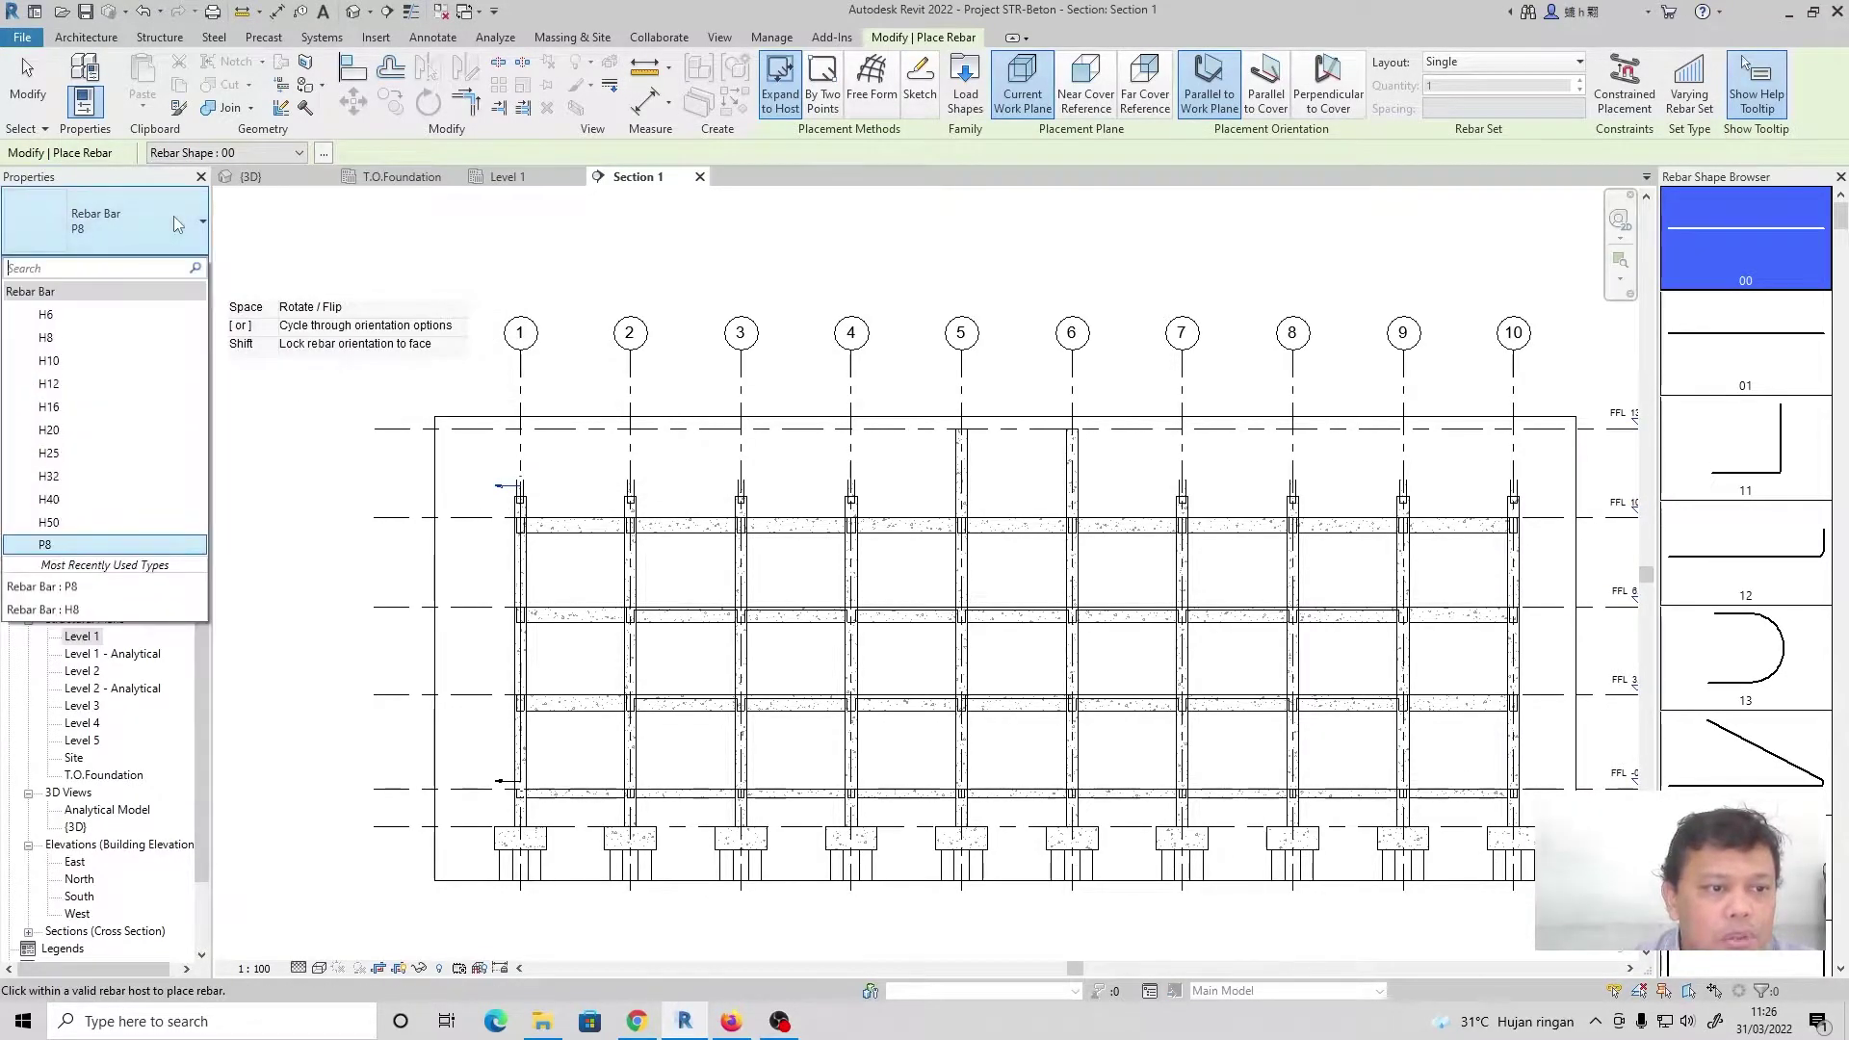
left_click(78, 362)
left_click(169, 267)
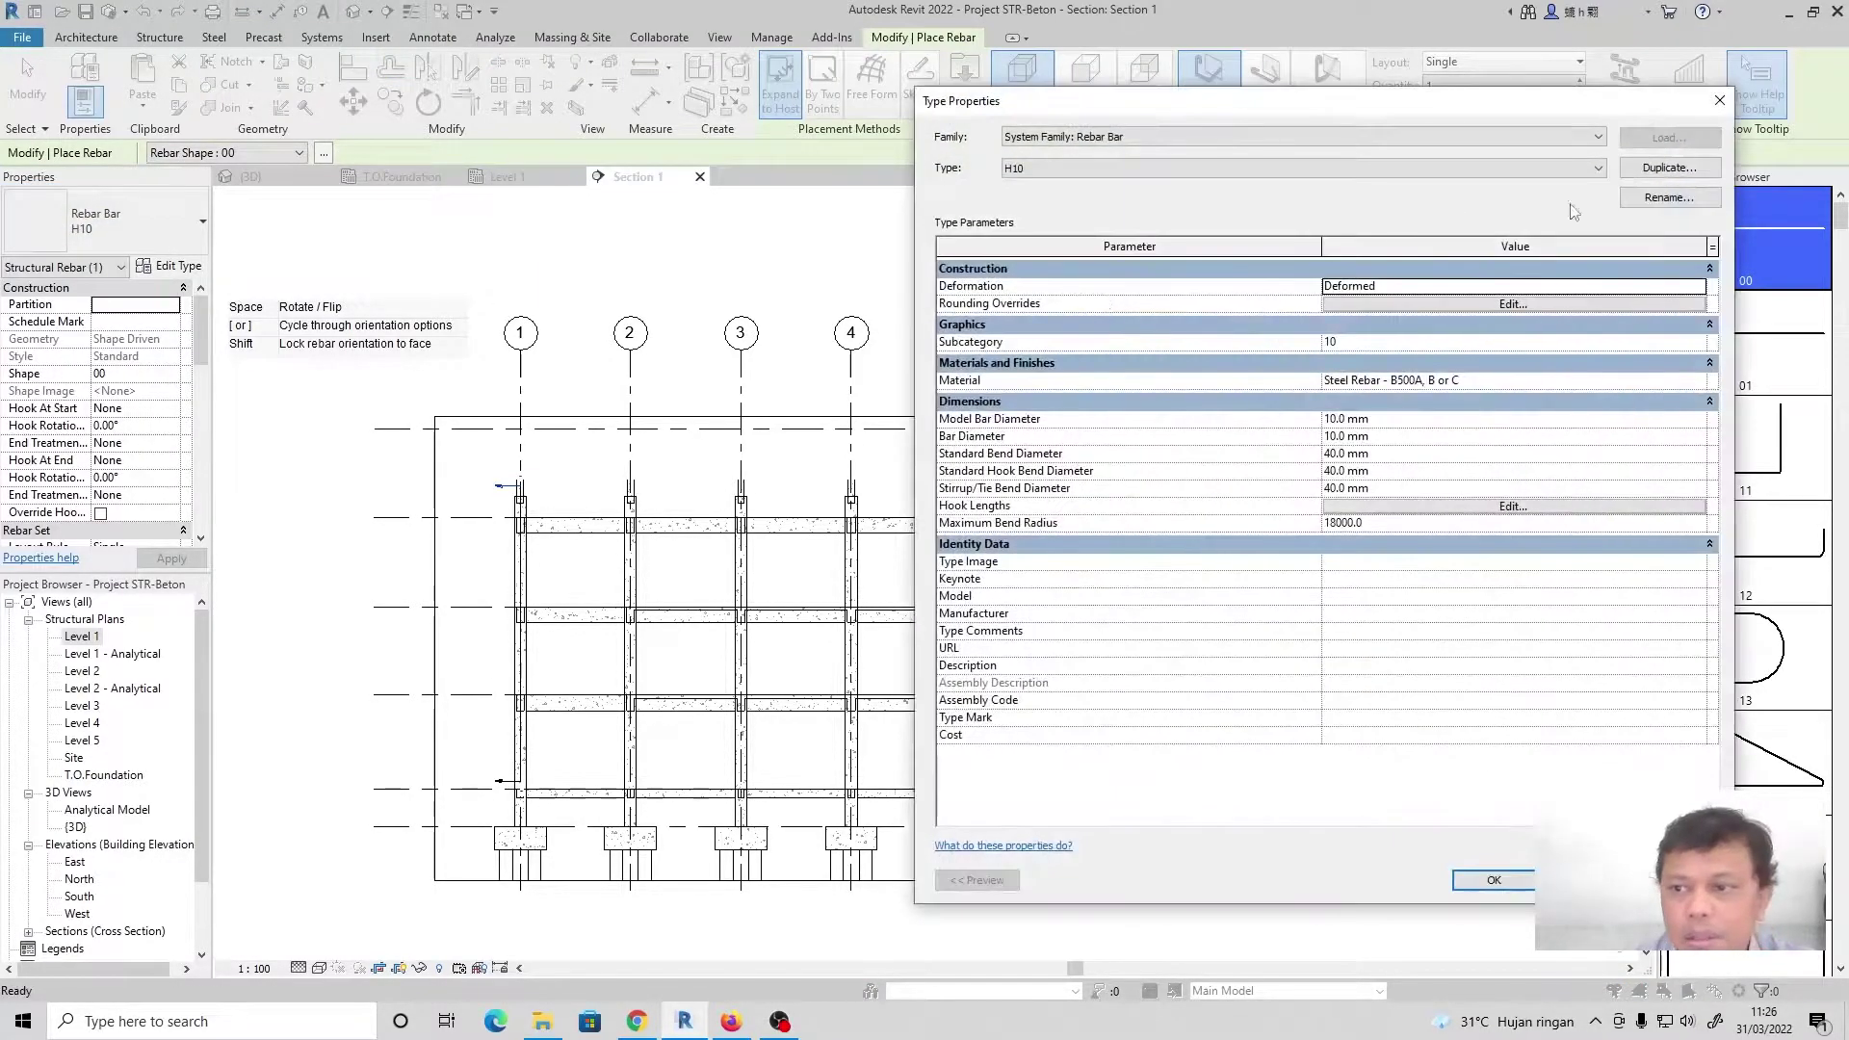
left_click(1669, 168)
type("P10")
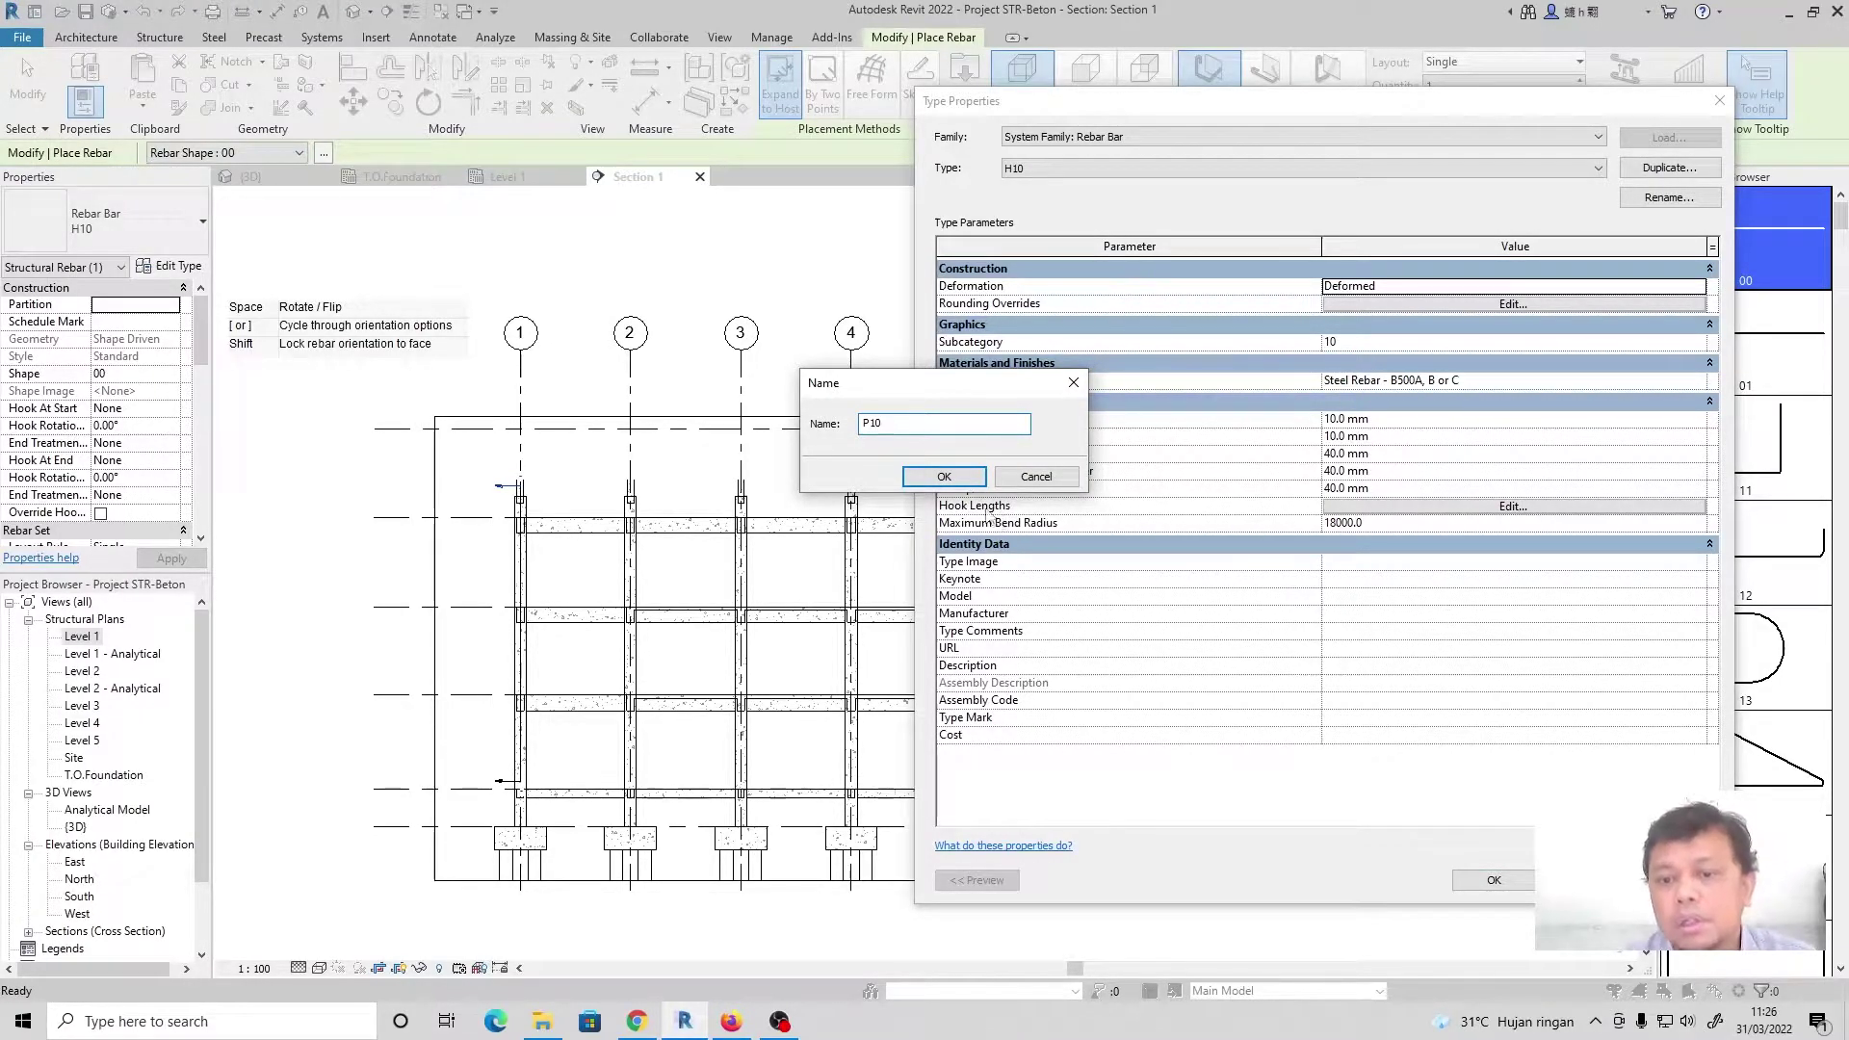
key("Return")
Set the P10 bar type's deformation to Plain and accept its type properties
left_click(1645, 285)
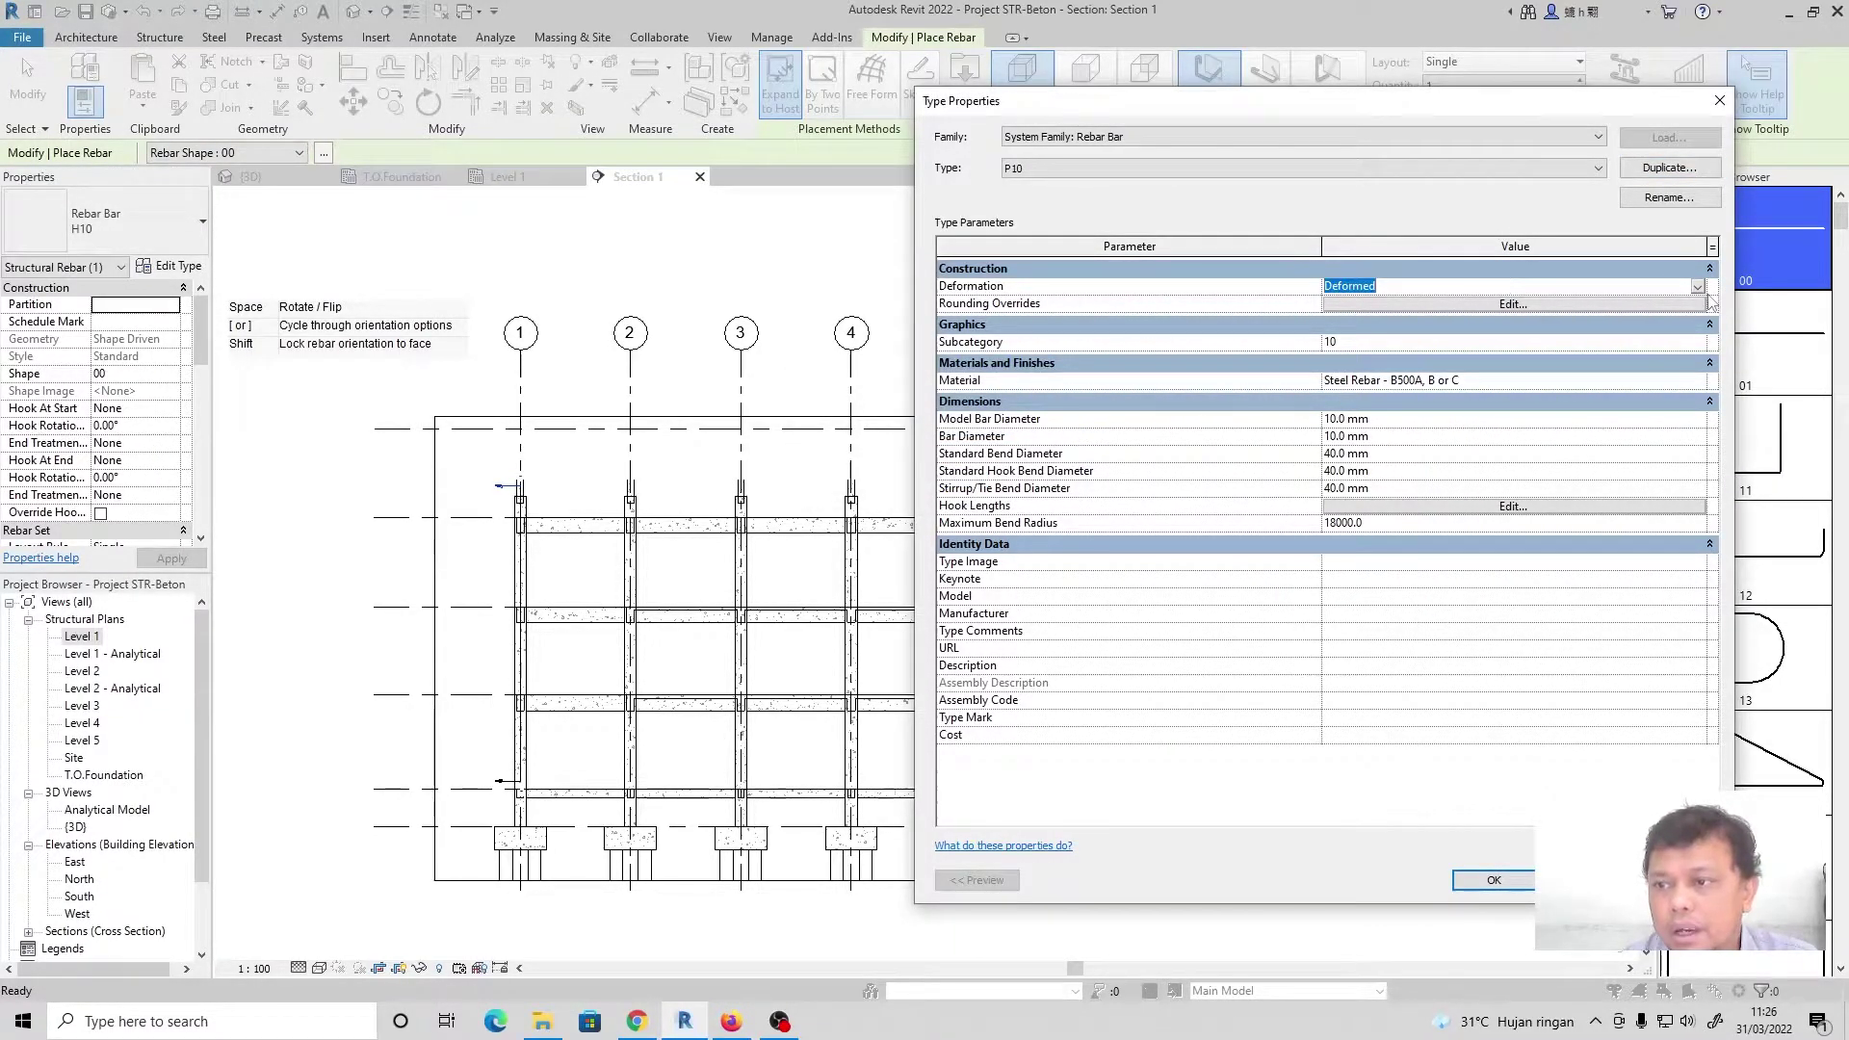
left_click(1677, 287)
left_click(1340, 319)
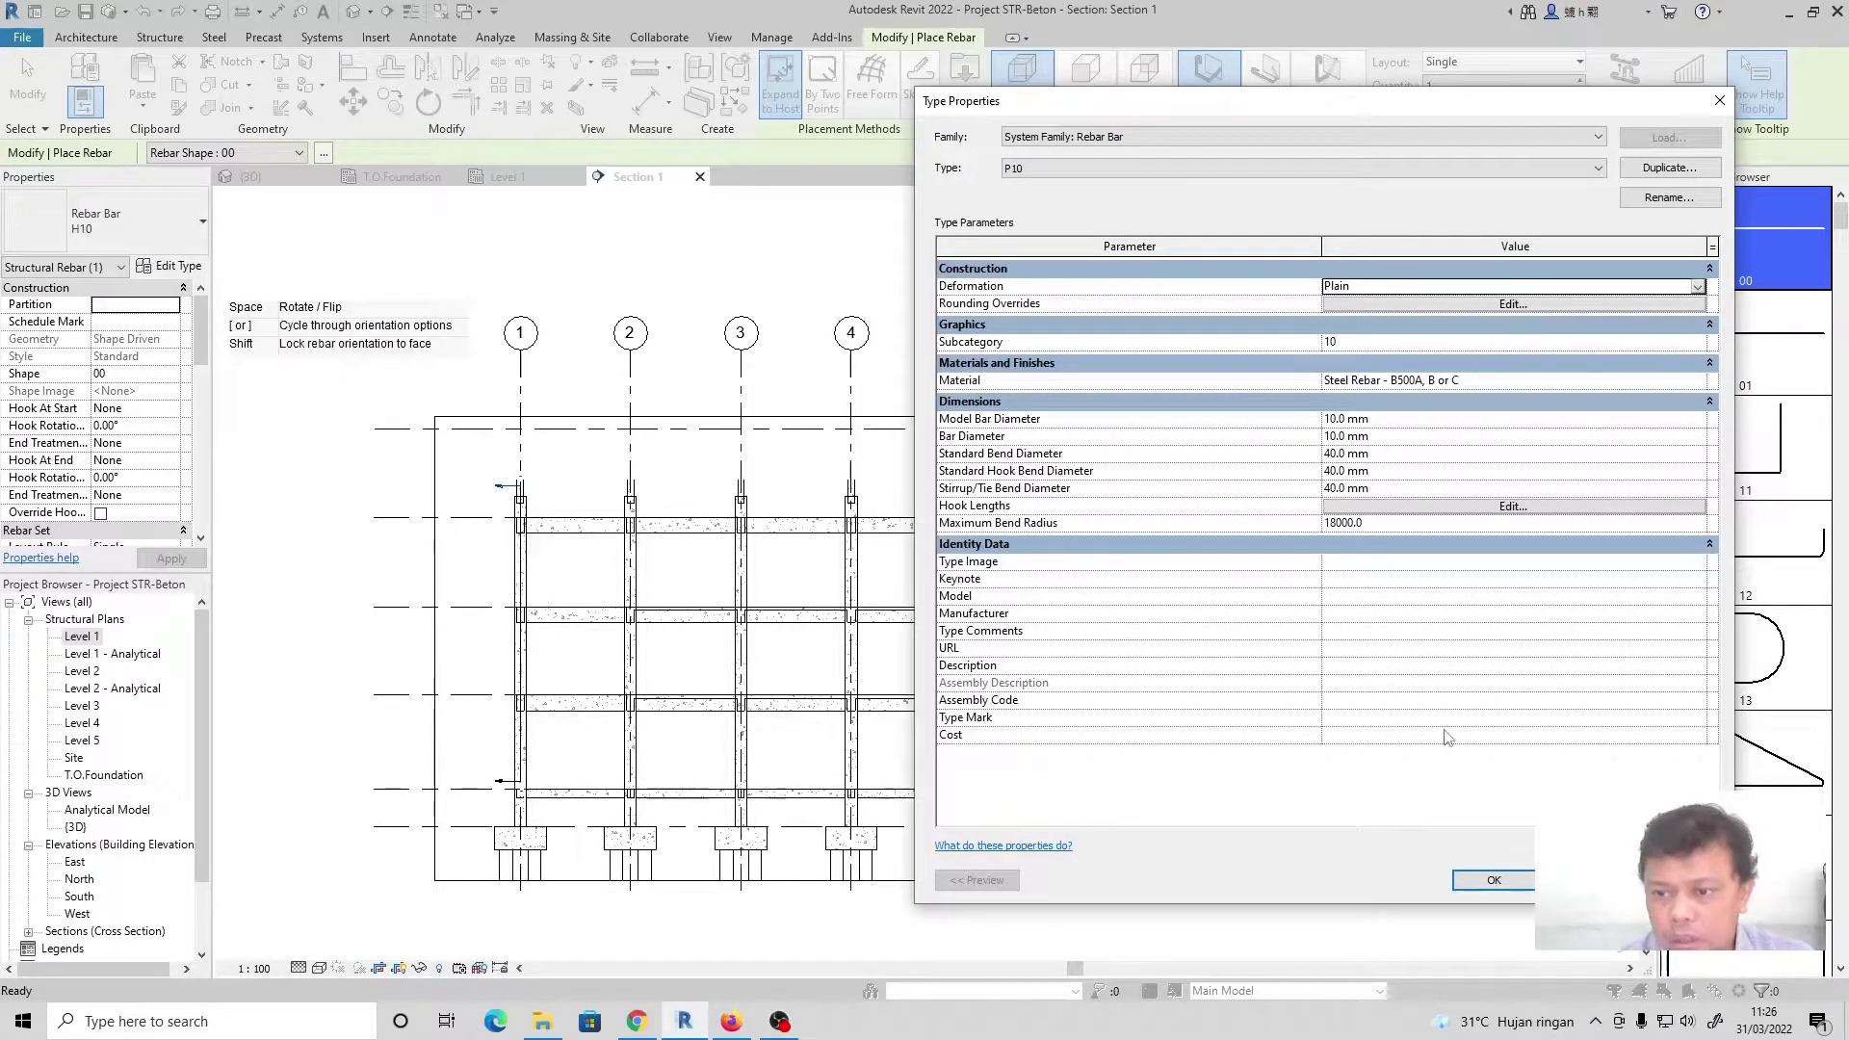
left_click(1494, 880)
Duplicate the H12 rebar bar type under the name P12
left_click(160, 224)
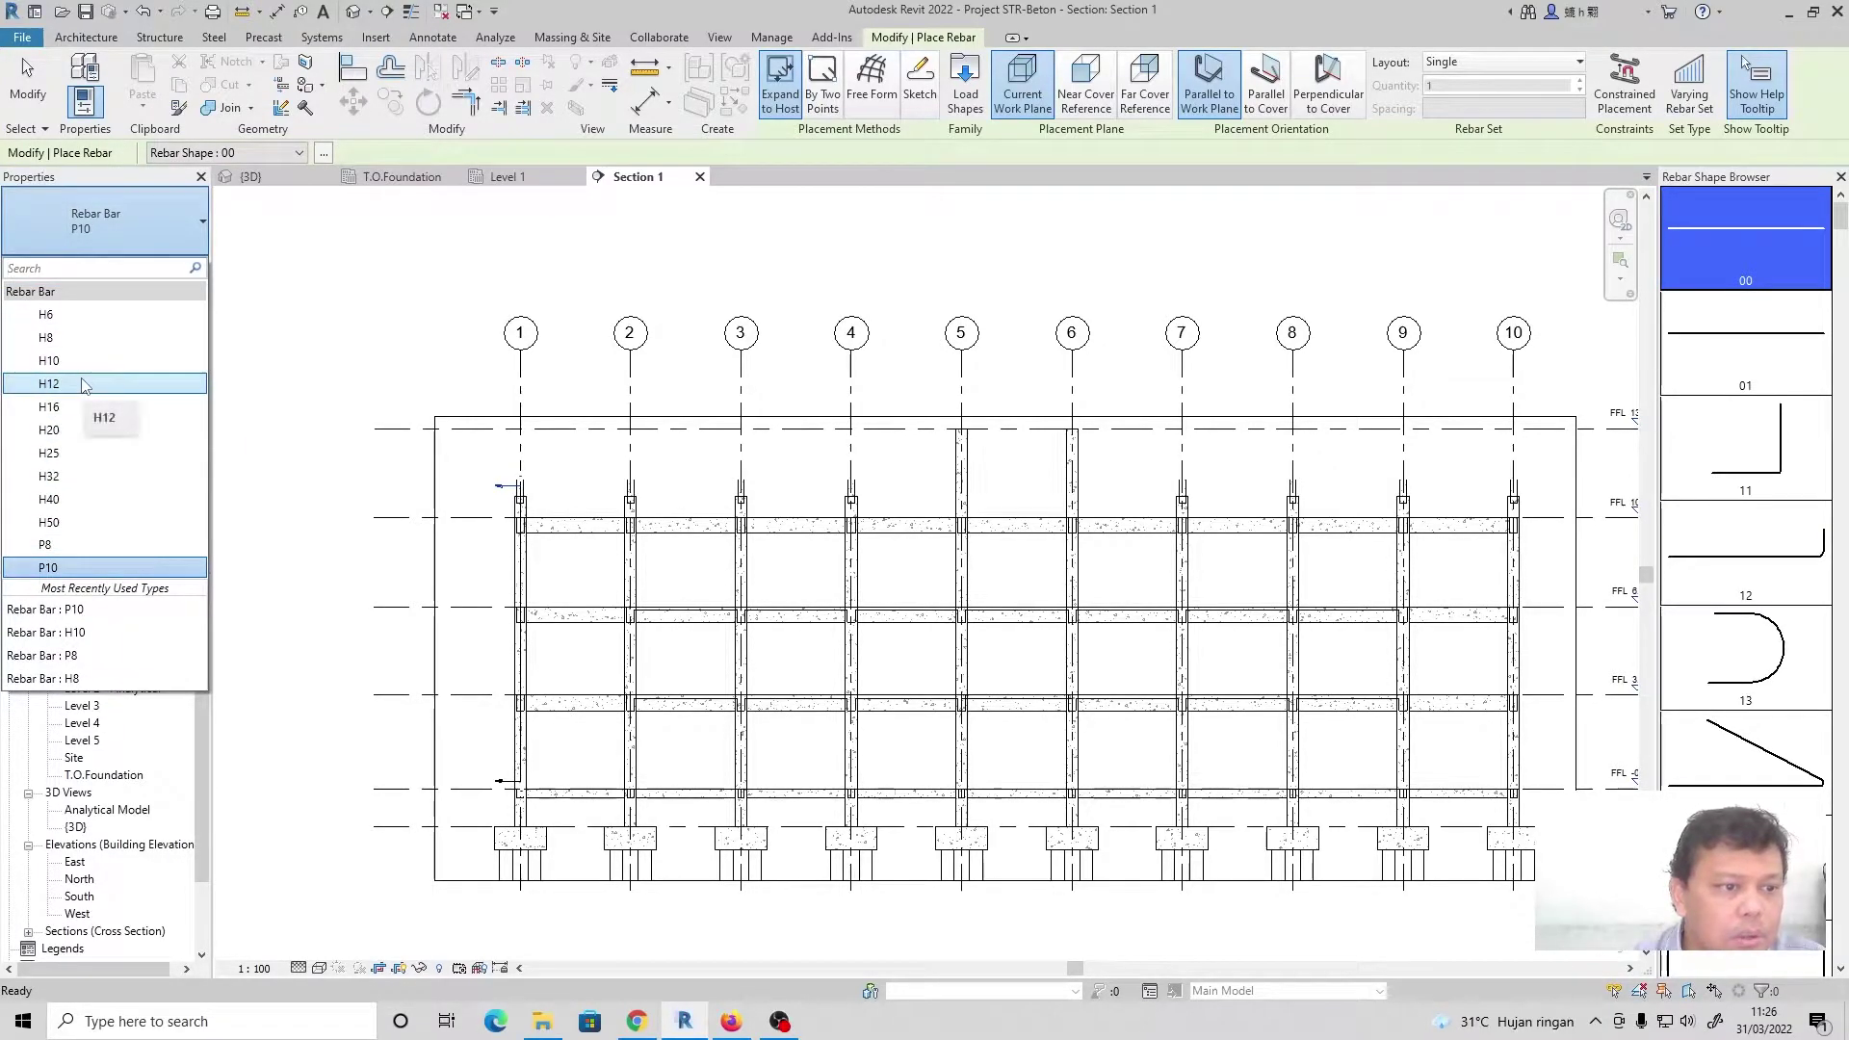
left_click(50, 384)
left_click(170, 266)
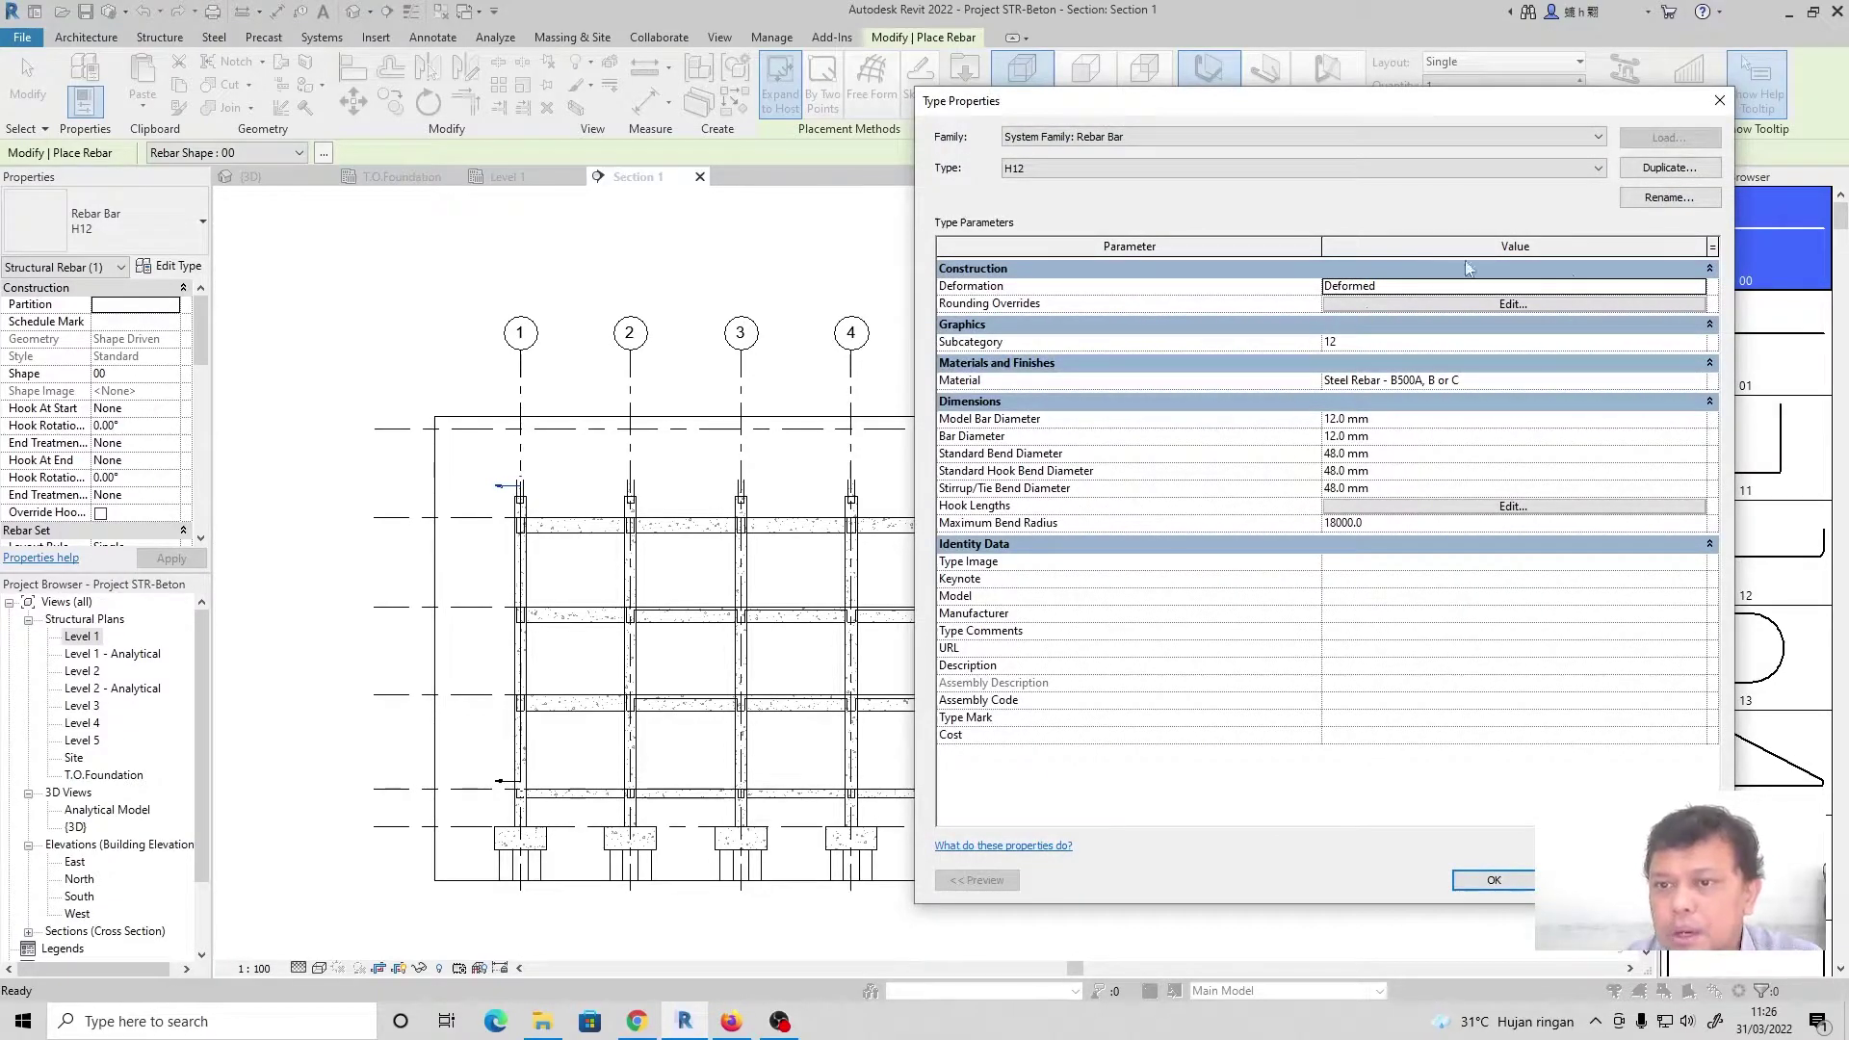
left_click(1647, 170)
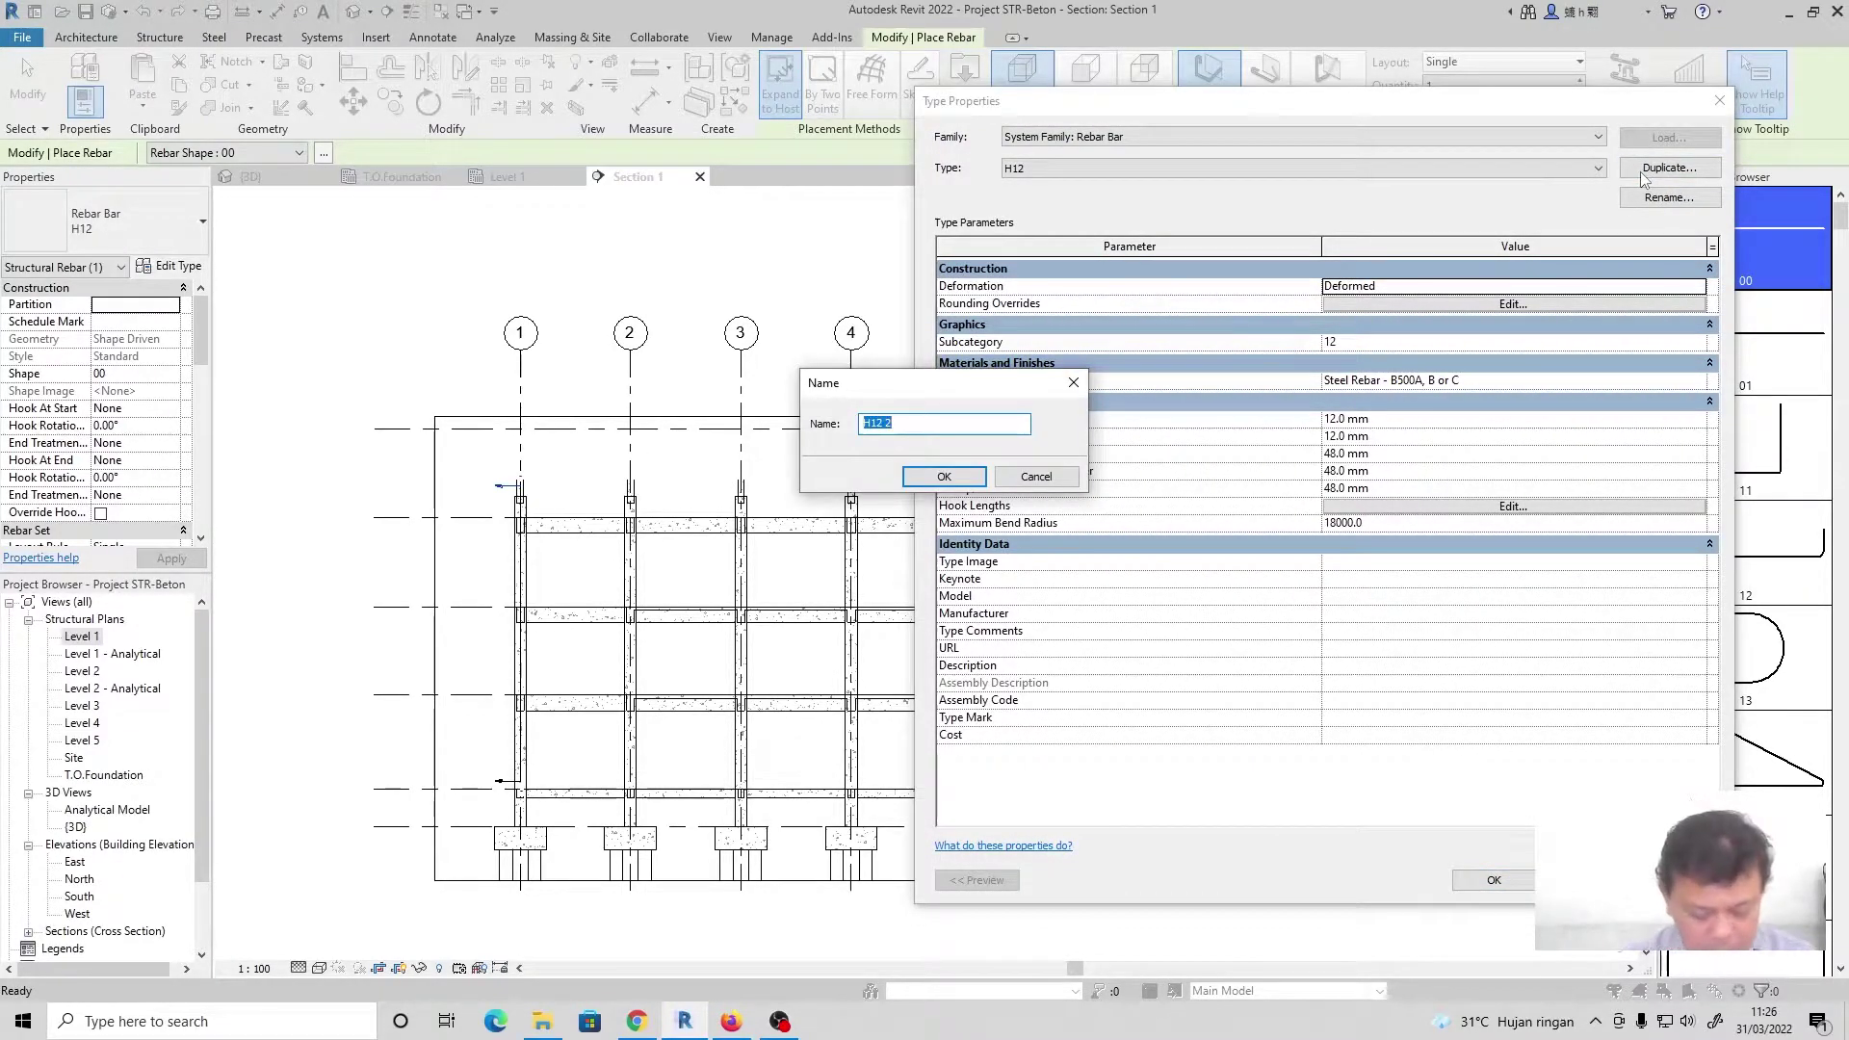
type("P12")
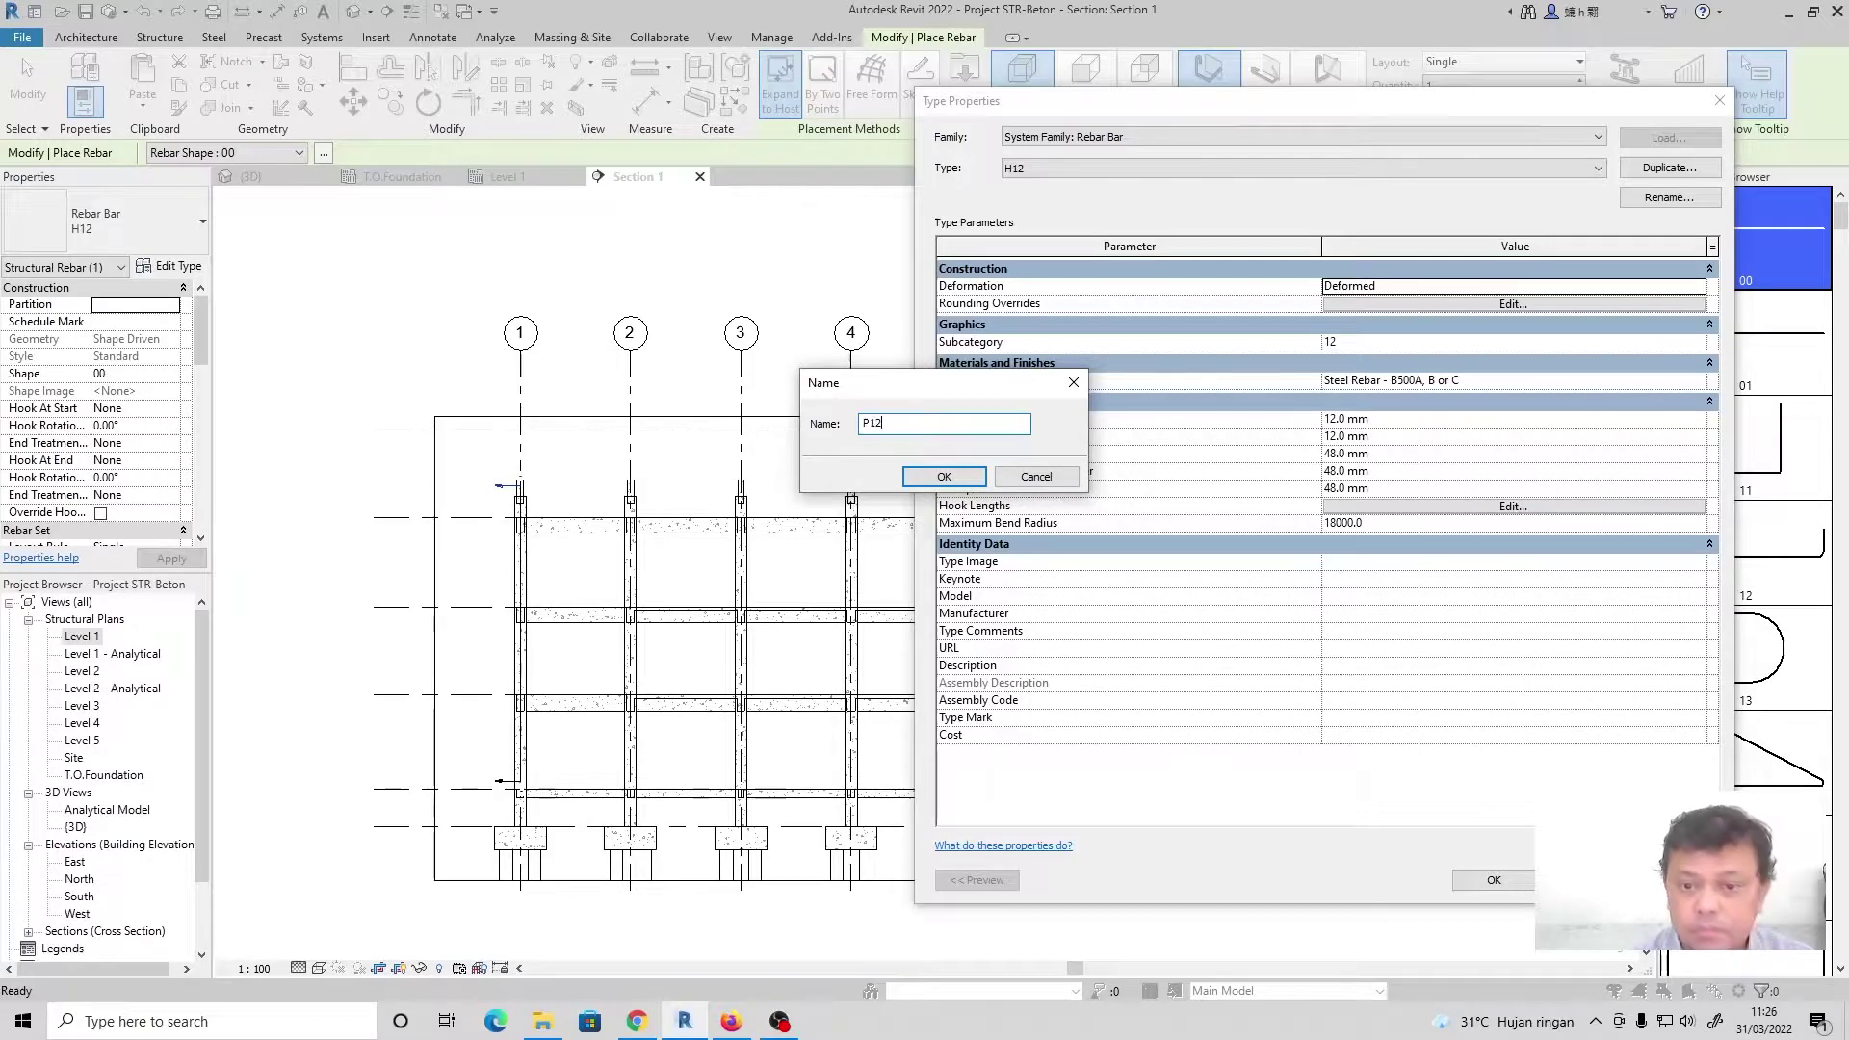
left_click(946, 476)
Set the P12 bar type's deformation to Plain and accept its type properties
left_click(1698, 287)
left_click(1698, 287)
left_click(1349, 318)
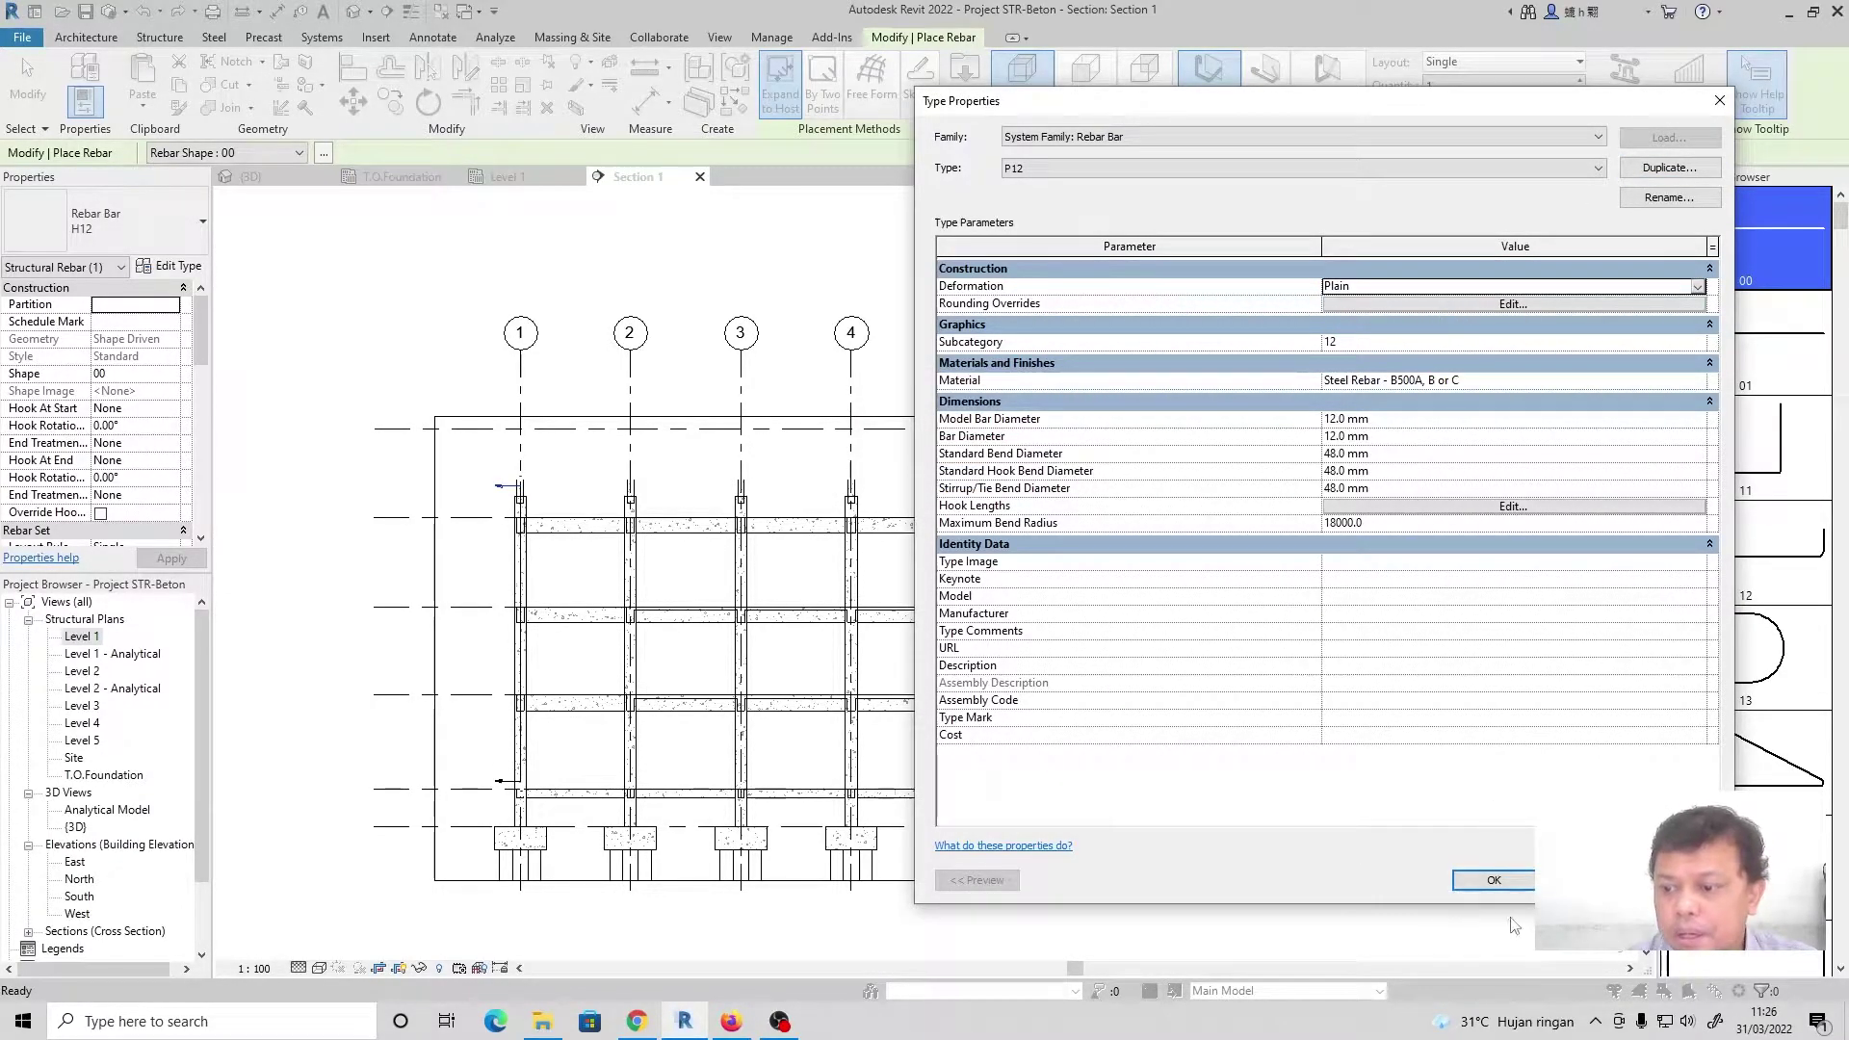
left_click(1498, 880)
Duplicate the H16 rebar bar type under the name D16 and accept its type properties
left_click(193, 235)
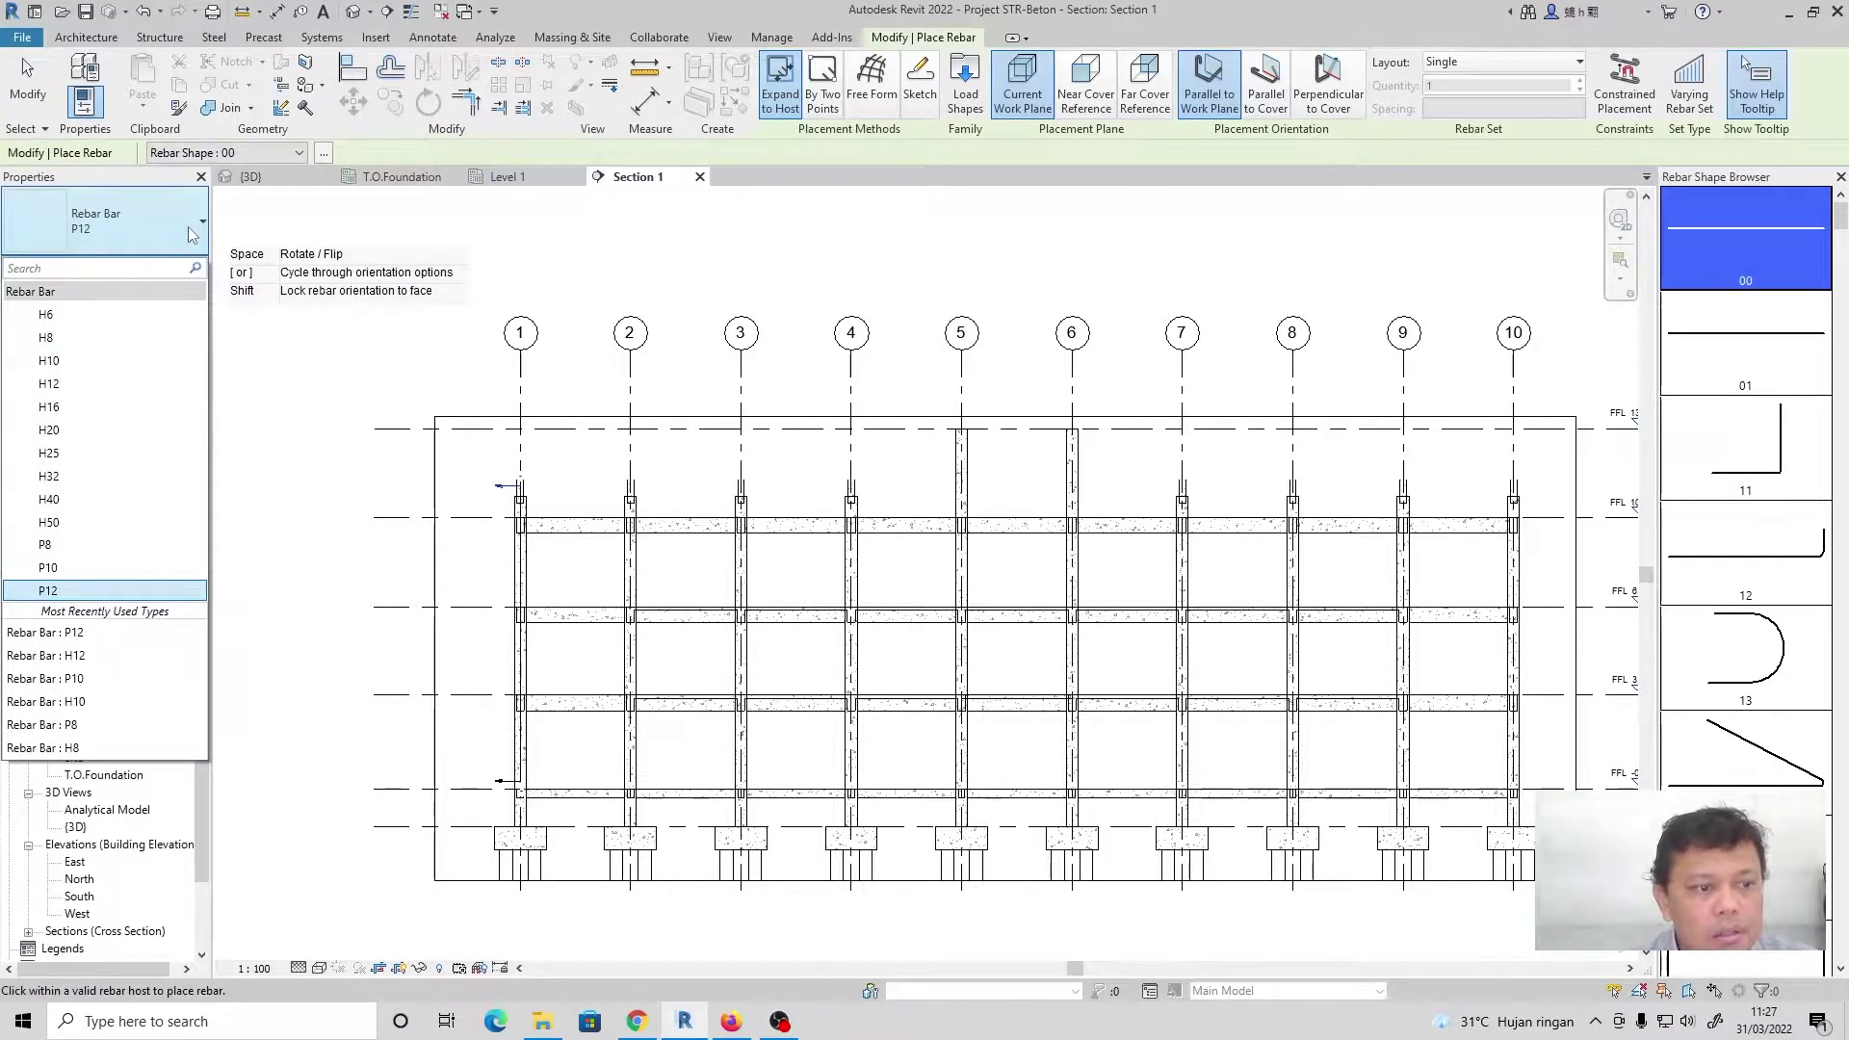
left_click(58, 407)
left_click(169, 265)
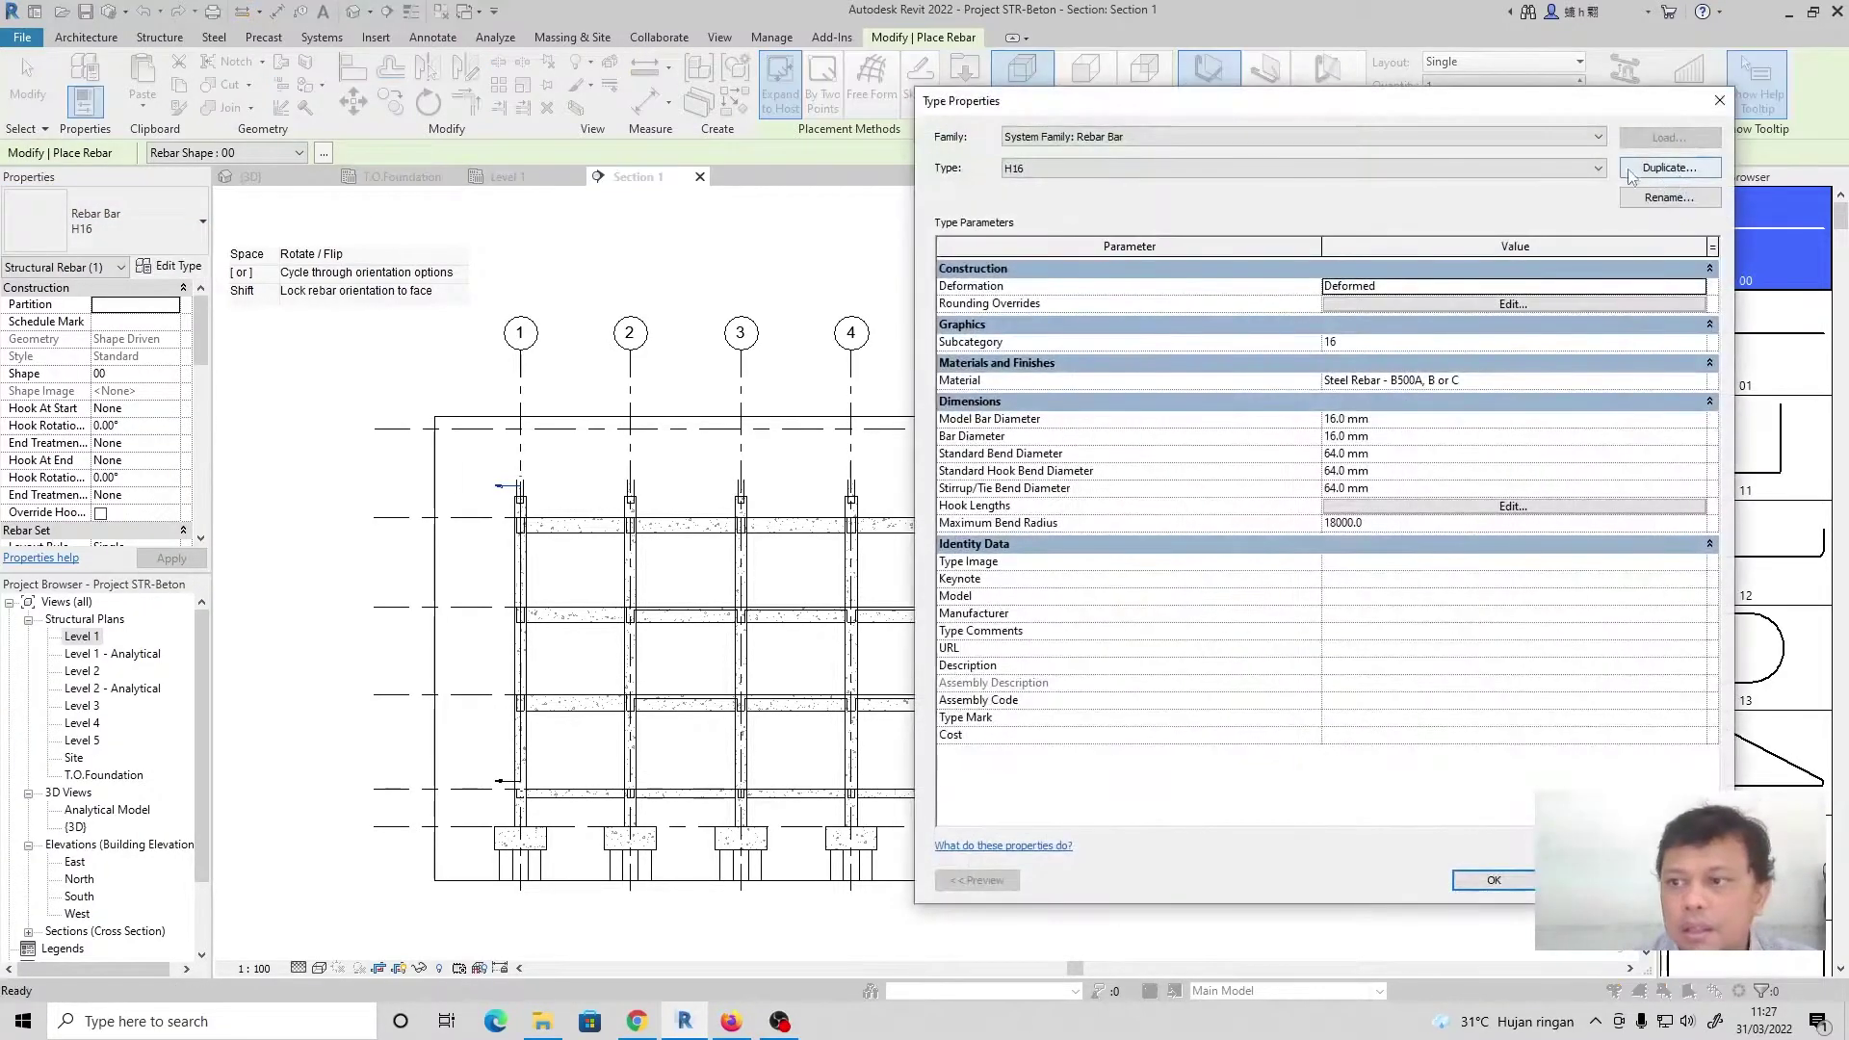
left_click(1620, 175)
type("D16")
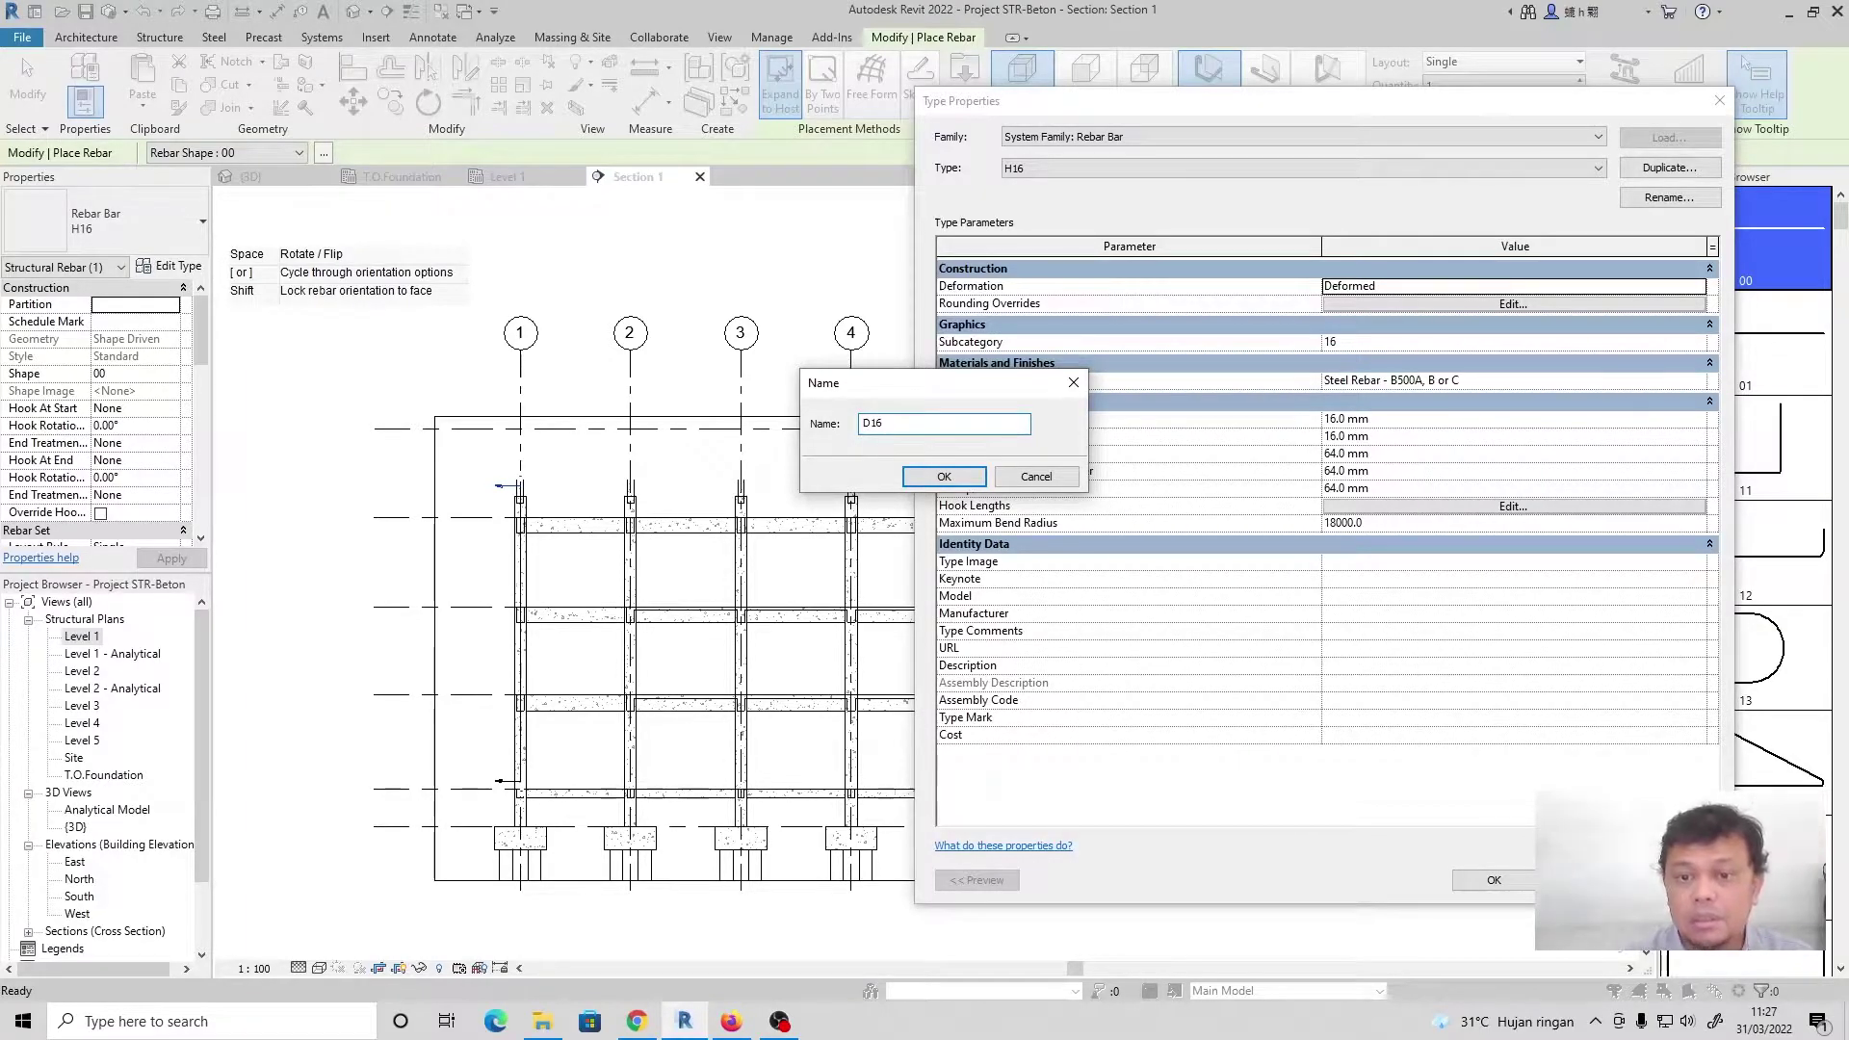
left_click(942, 476)
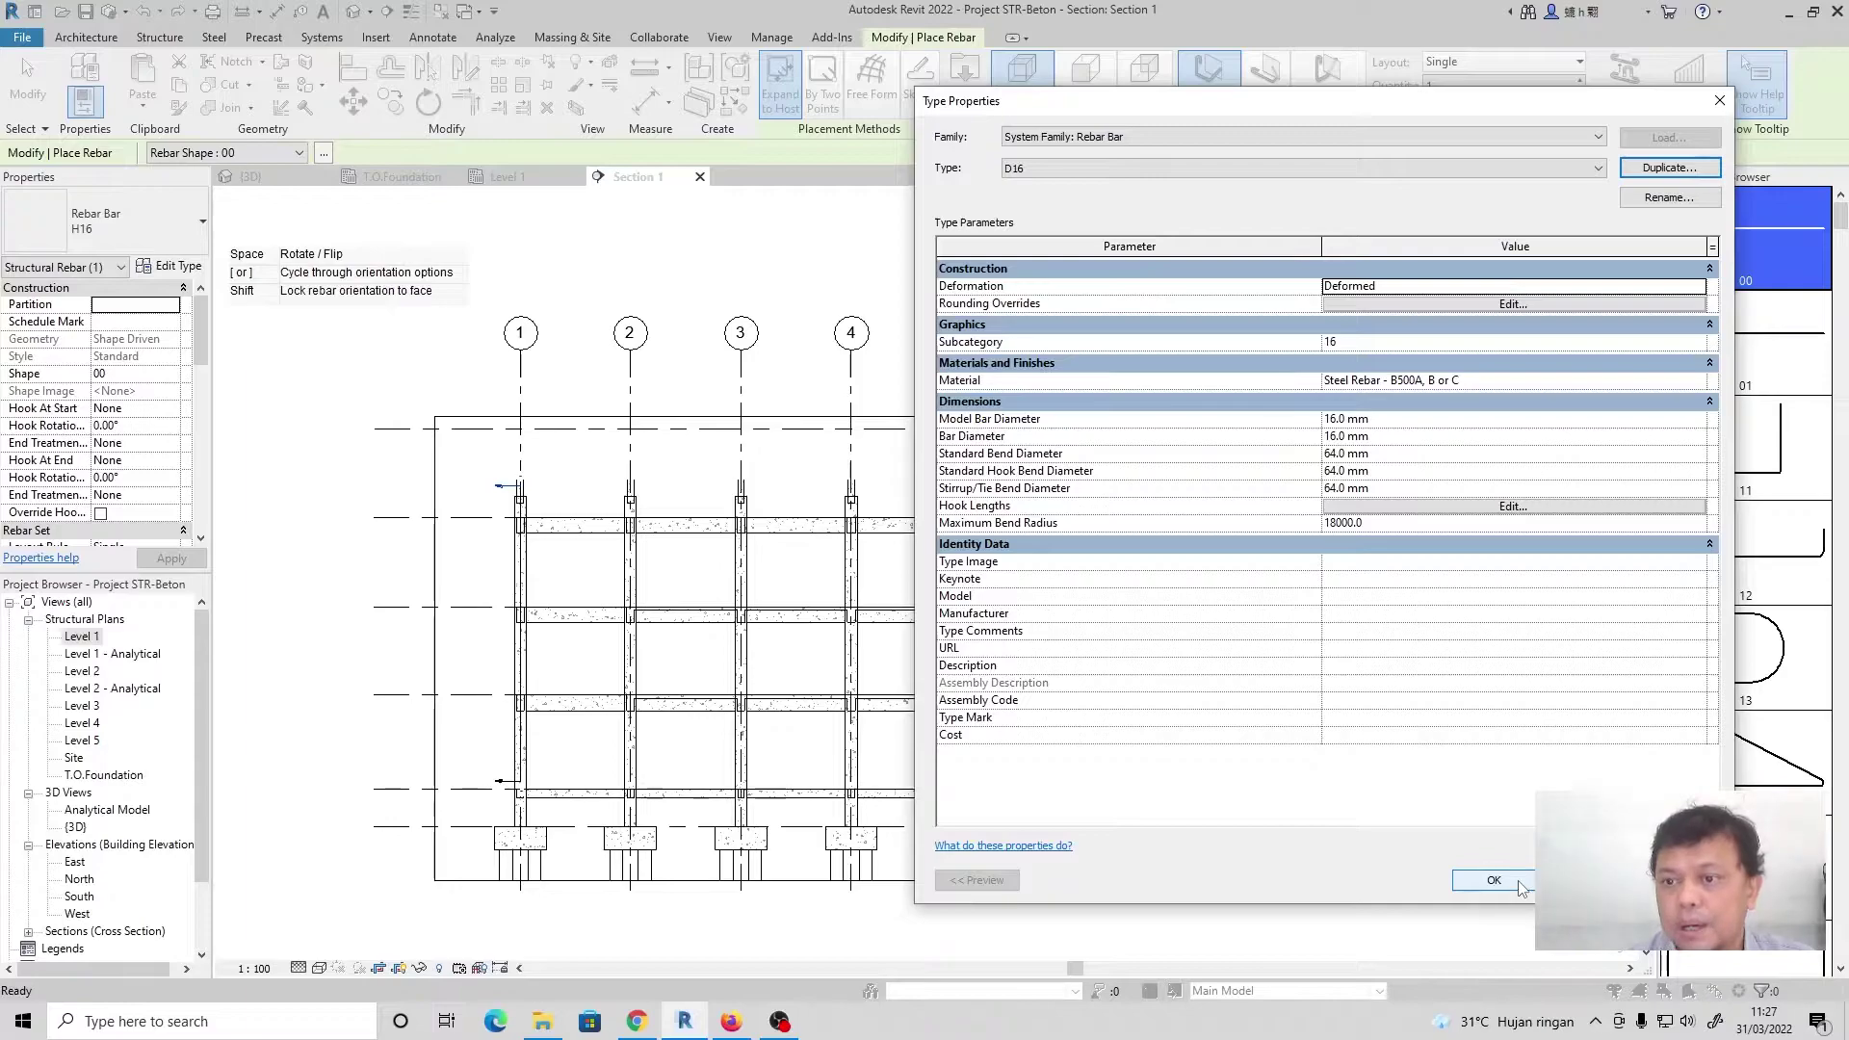
left_click(1519, 882)
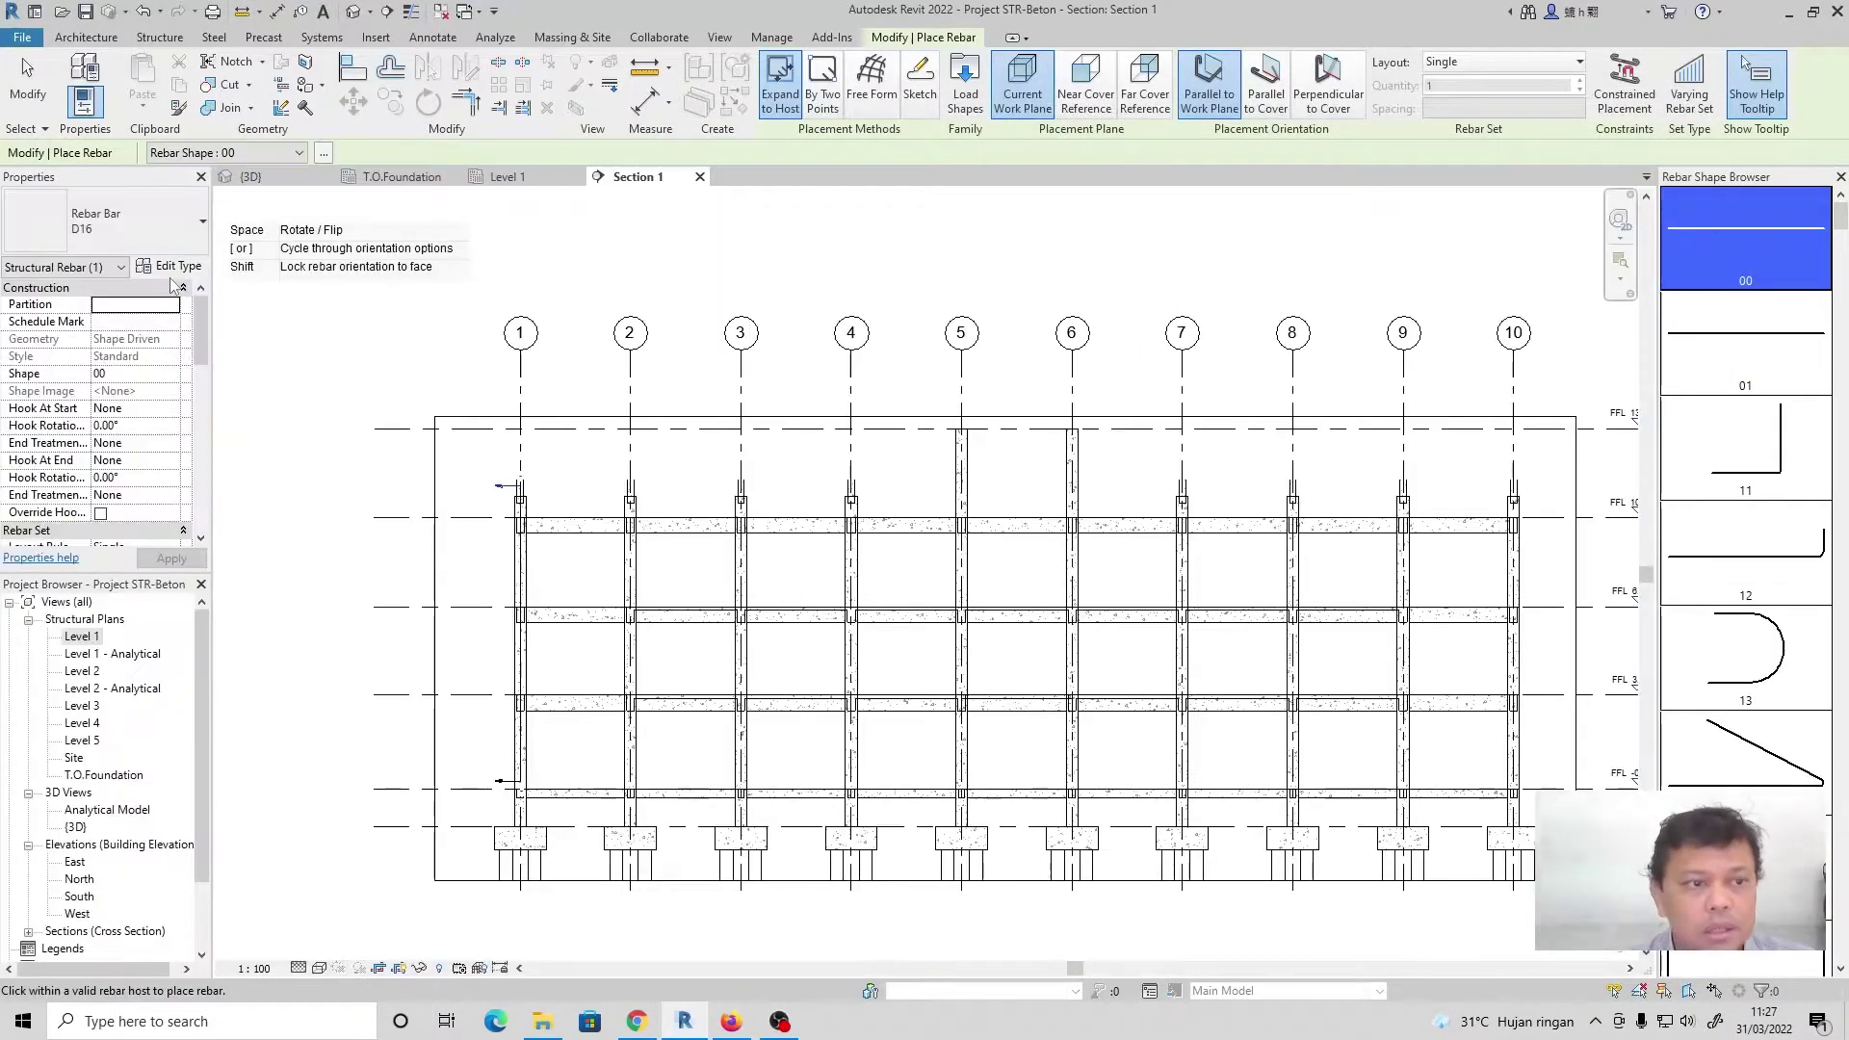
Duplicate the H16 rebar bar type once more under the name P16
left_click(188, 207)
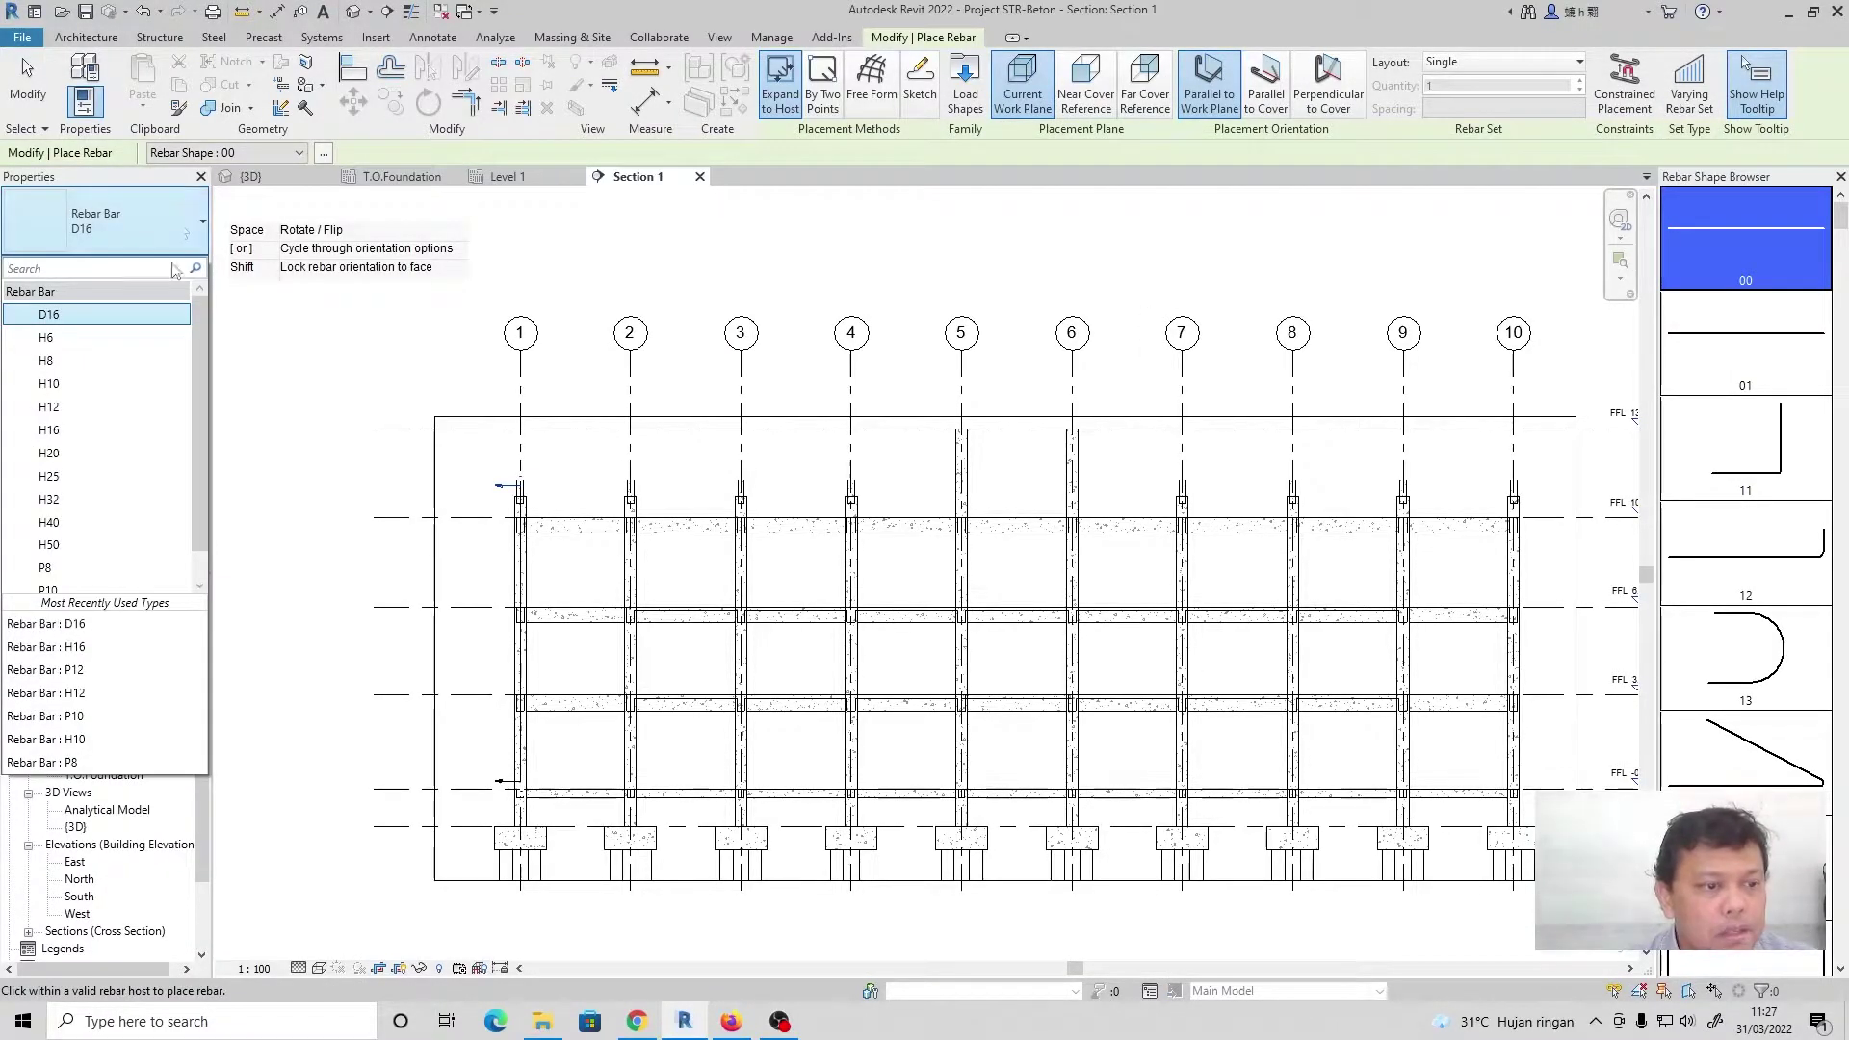
left_click(72, 424)
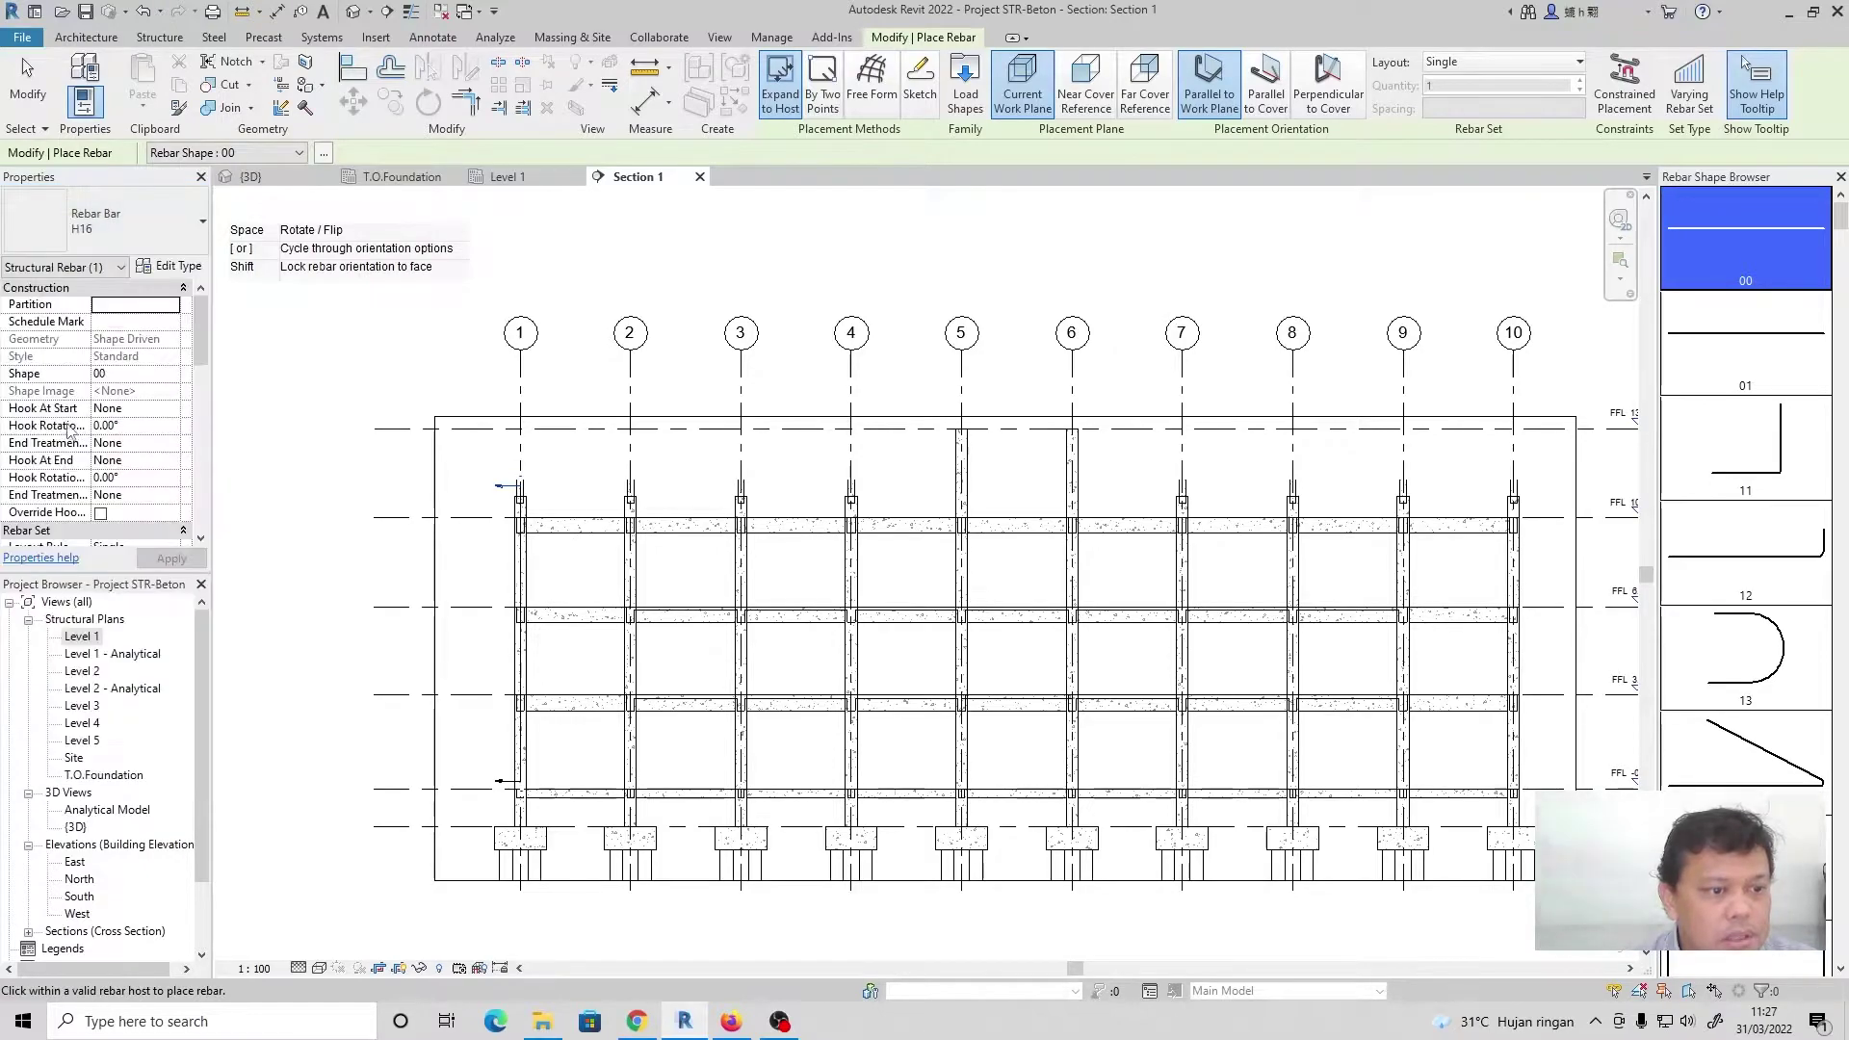
left_click(170, 267)
left_click(1669, 169)
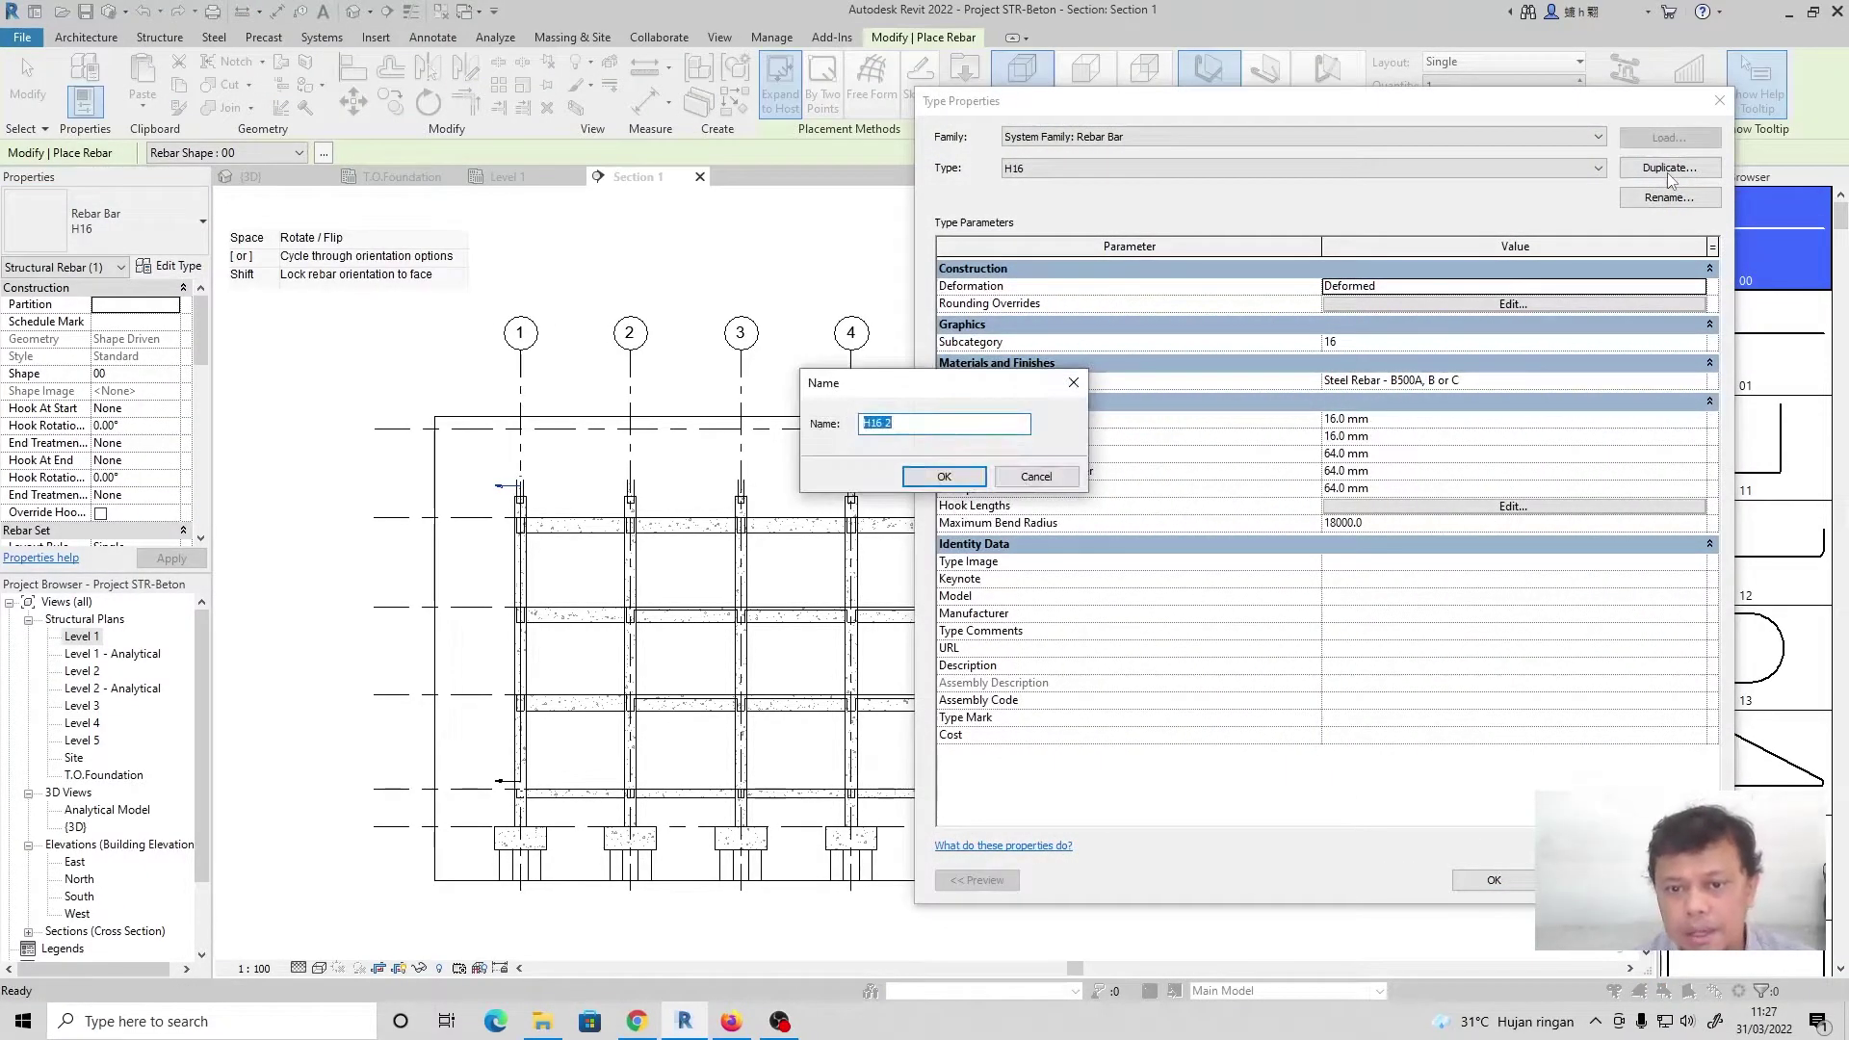
type("P16")
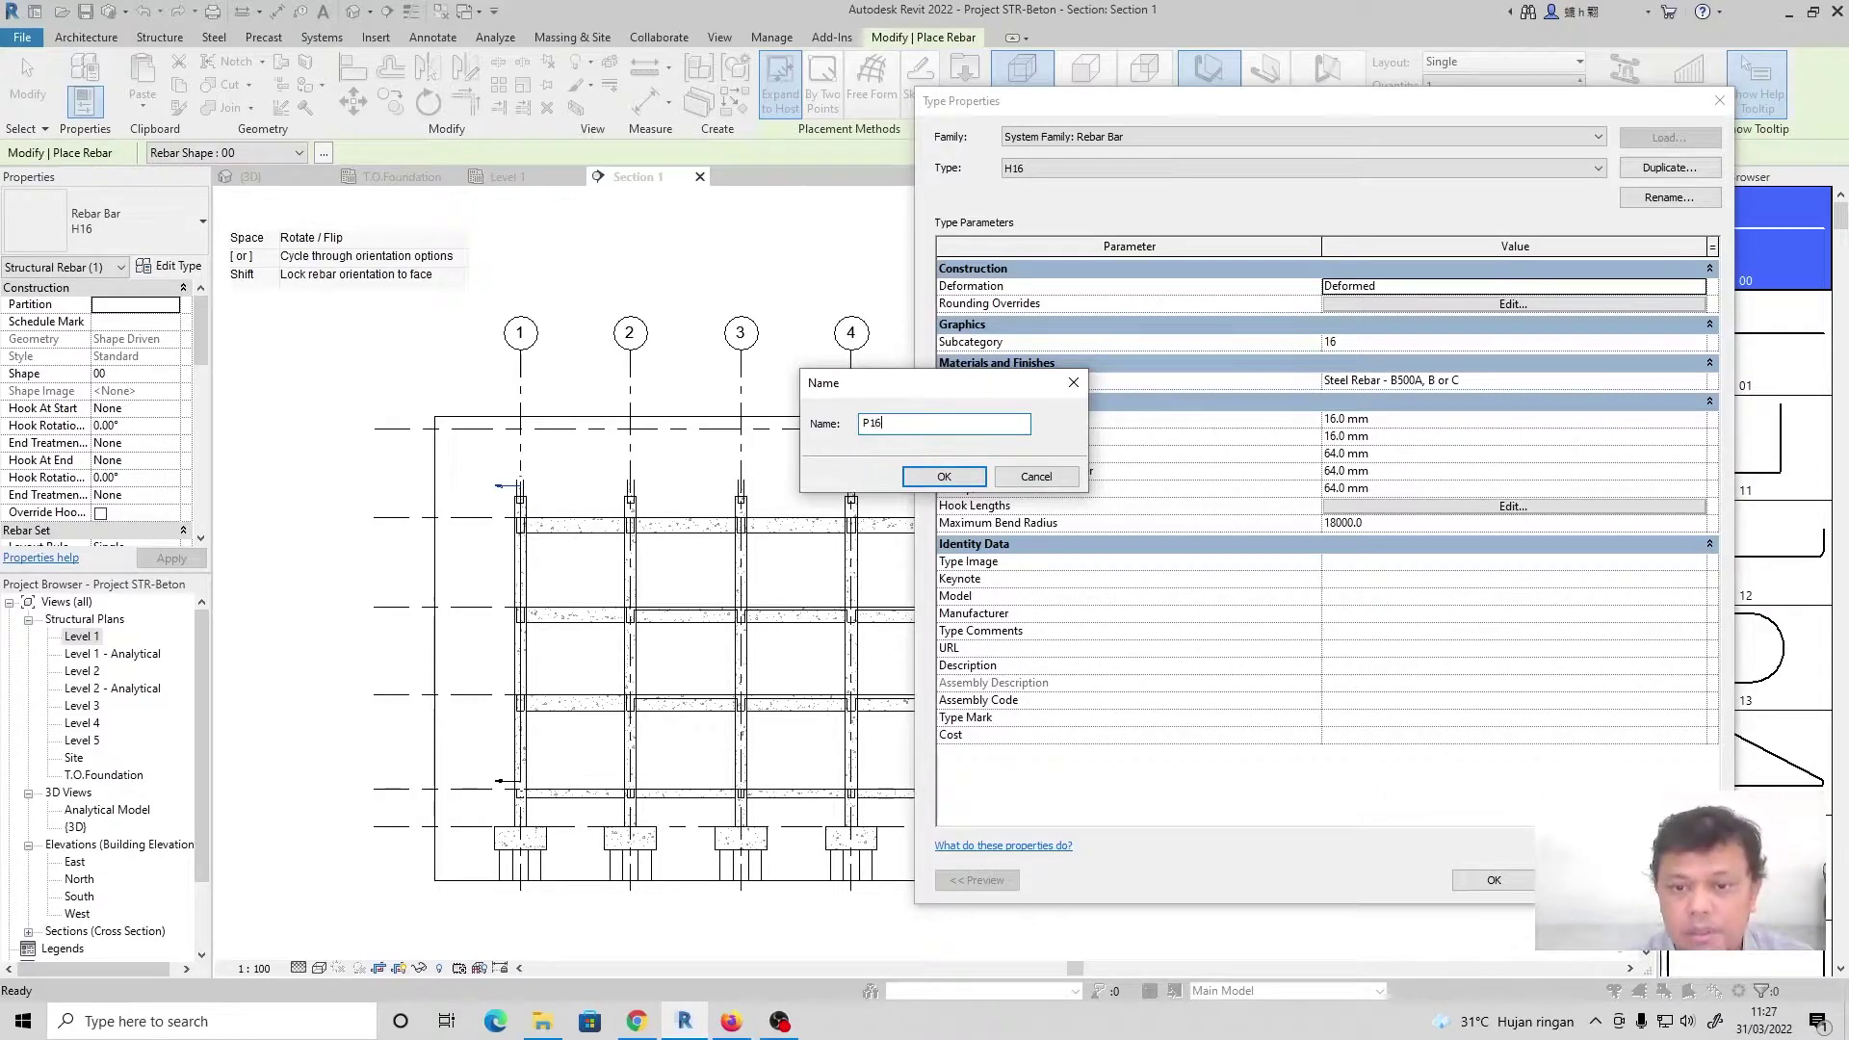
left_click(944, 477)
Set the P16 bar type's deformation to Plain and accept its type properties
left_click(1684, 285)
left_click(1698, 287)
left_click(1368, 322)
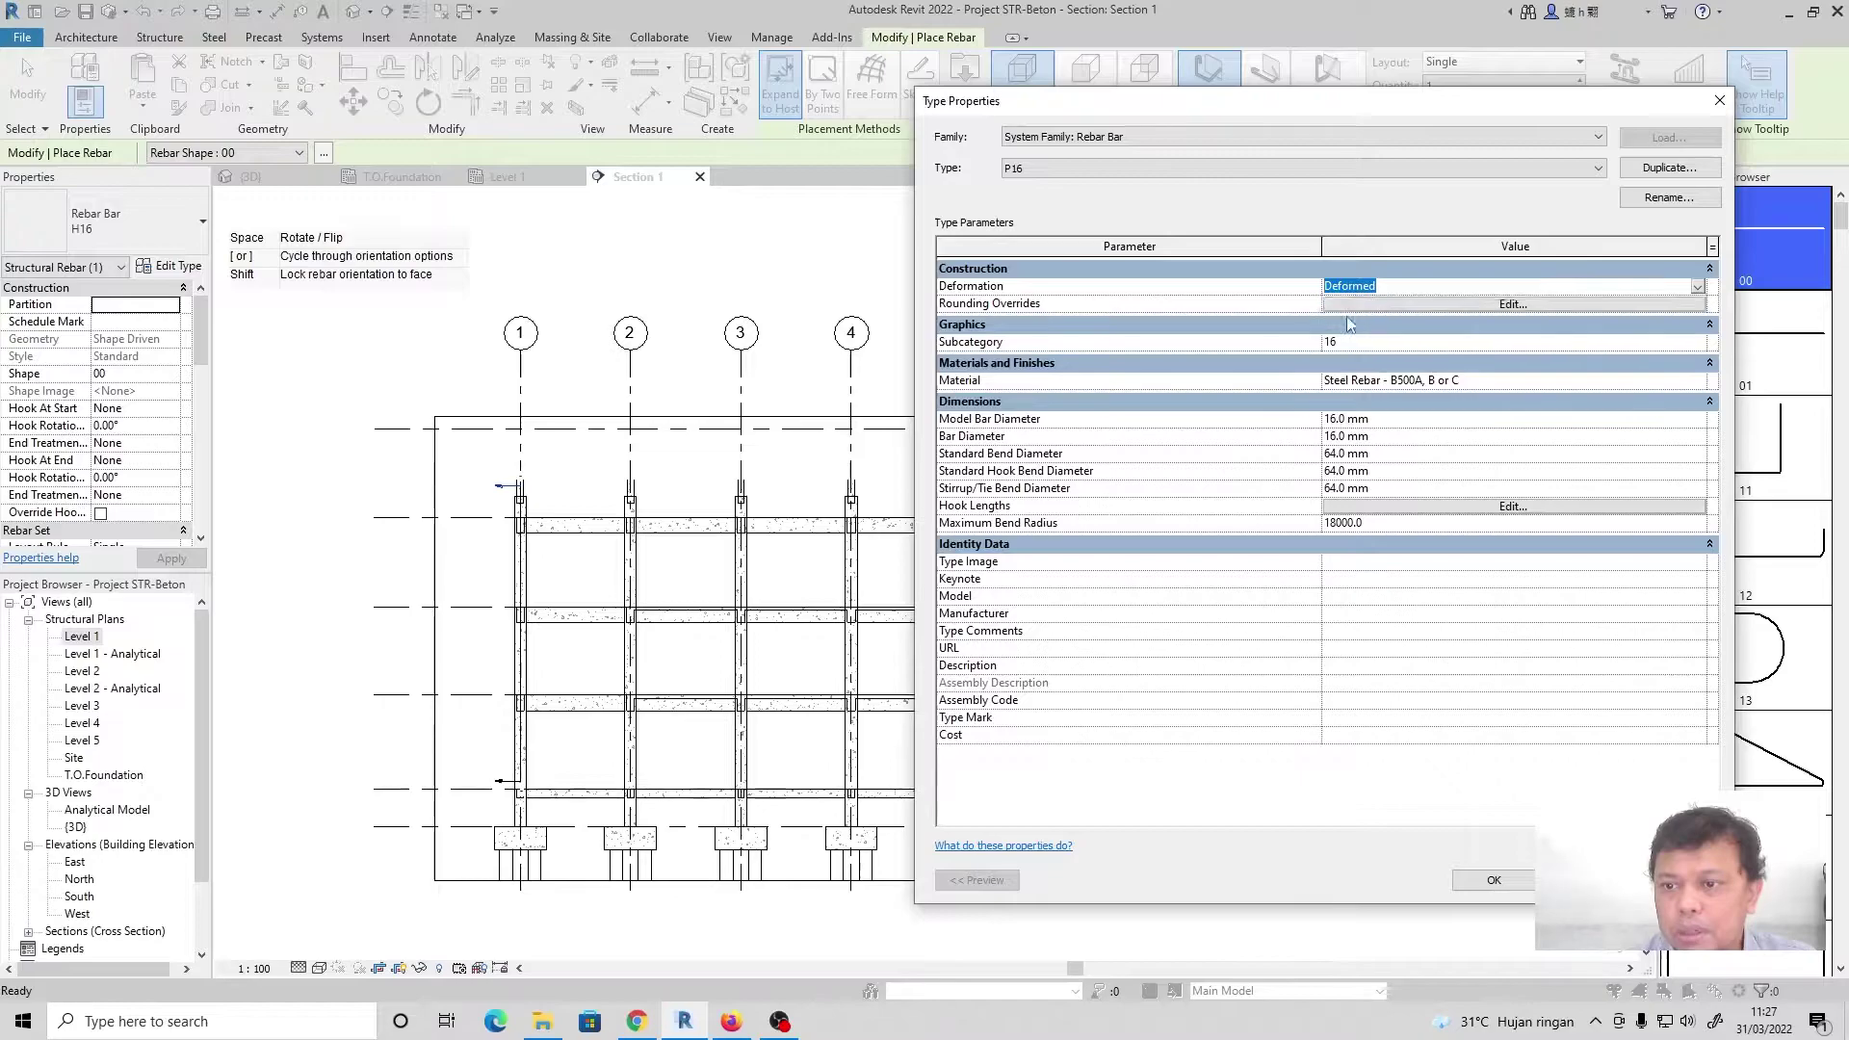
left_click(1510, 882)
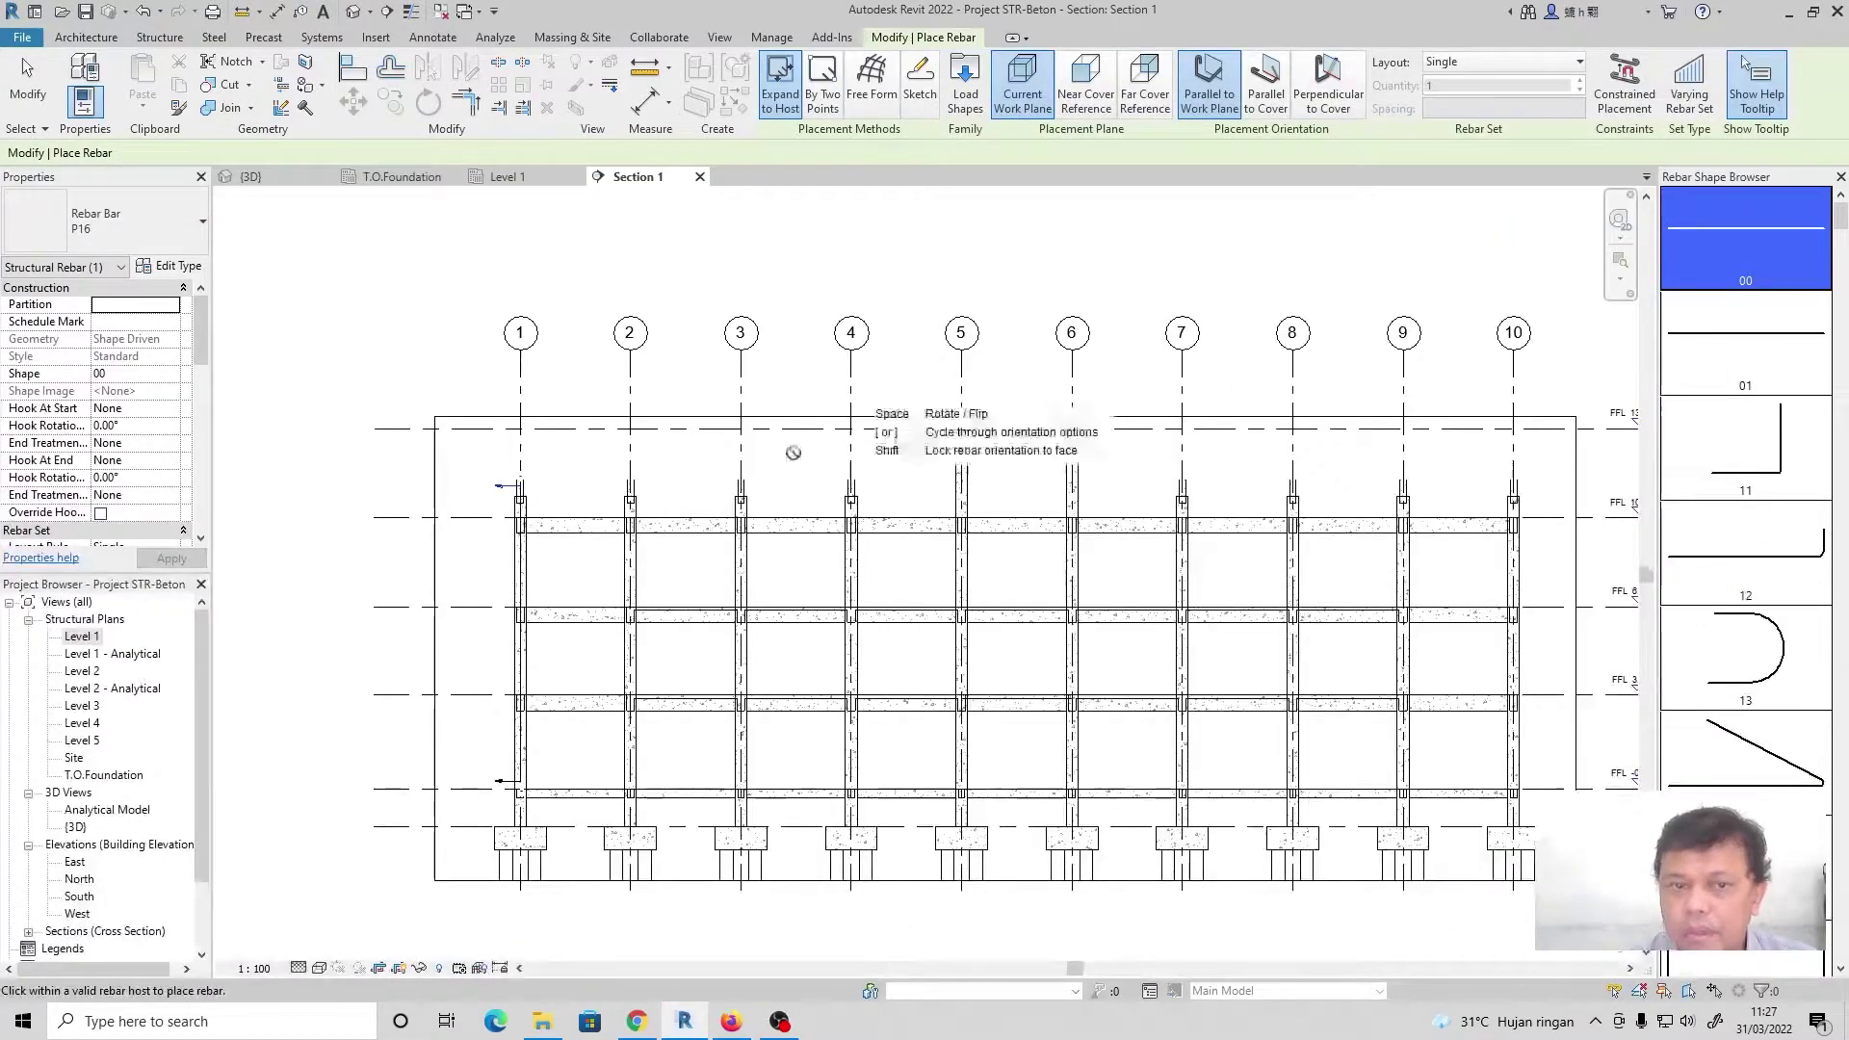
Duplicate the H20 rebar bar type under the name D20 and accept its type properties
left_click(179, 239)
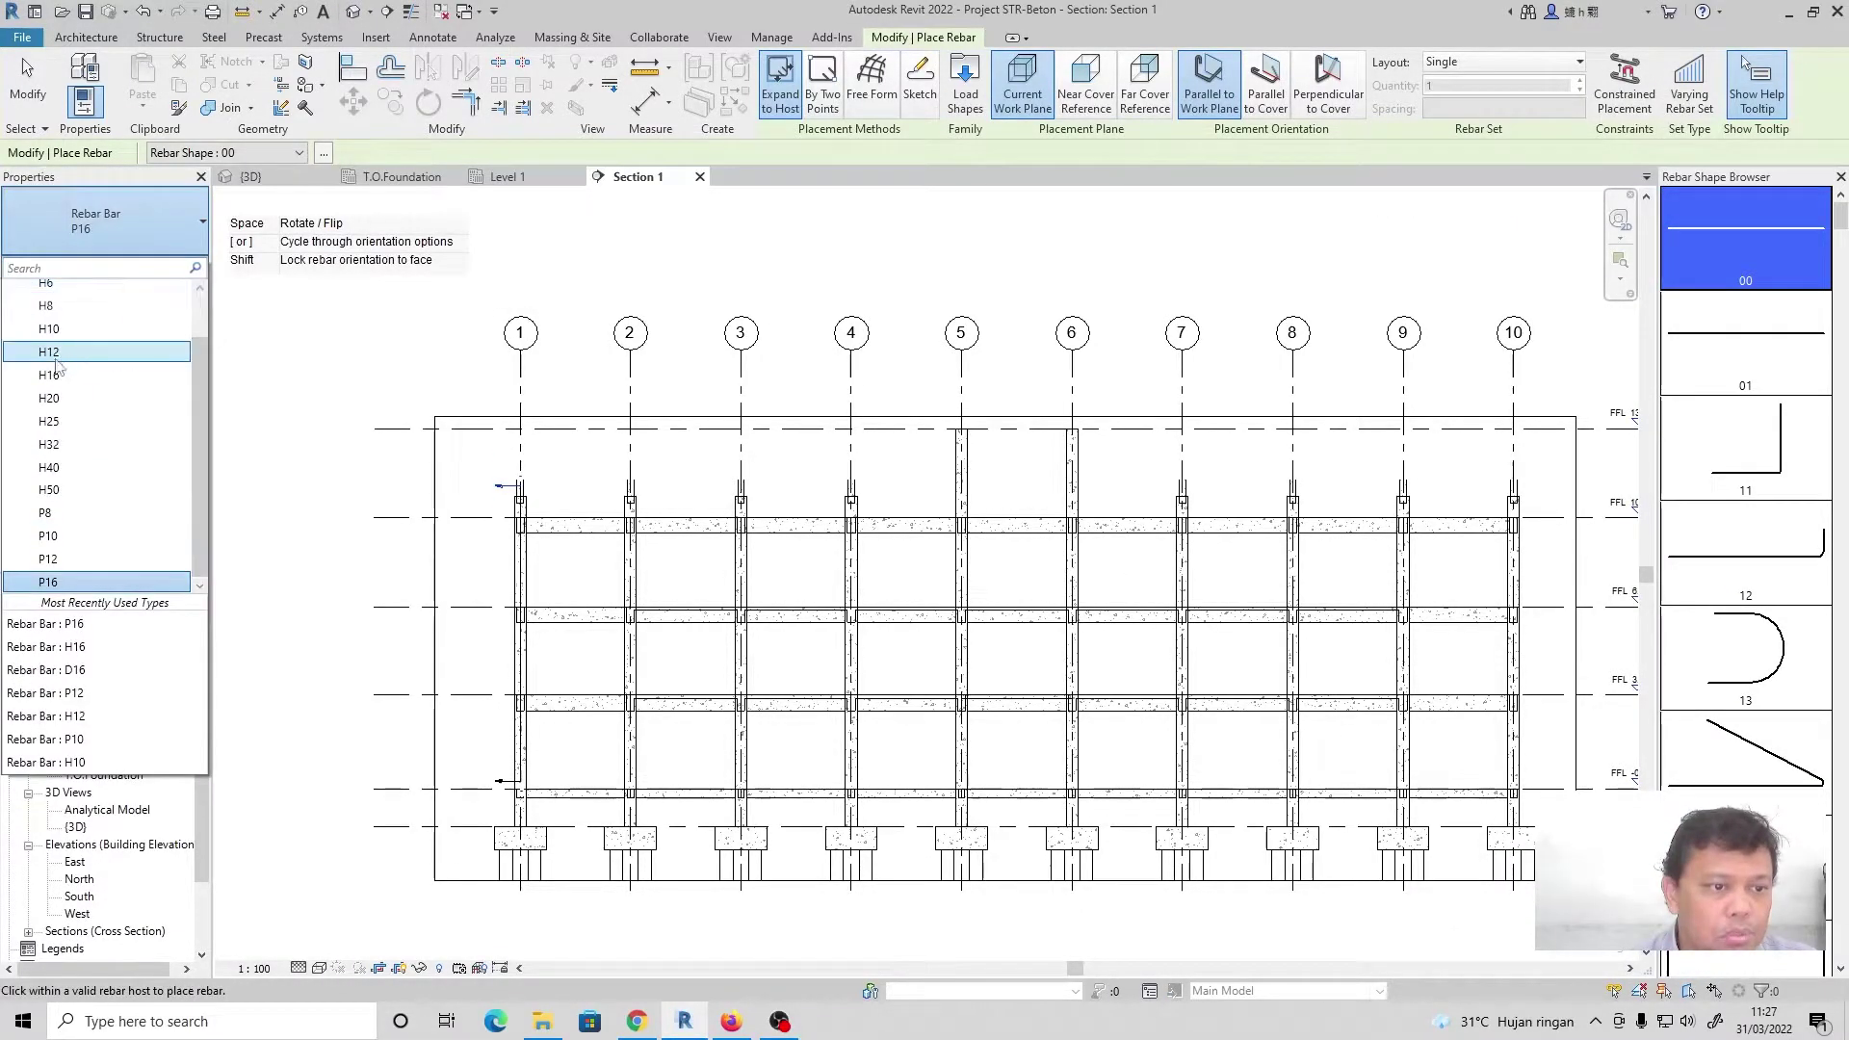
left_click(64, 398)
left_click(183, 267)
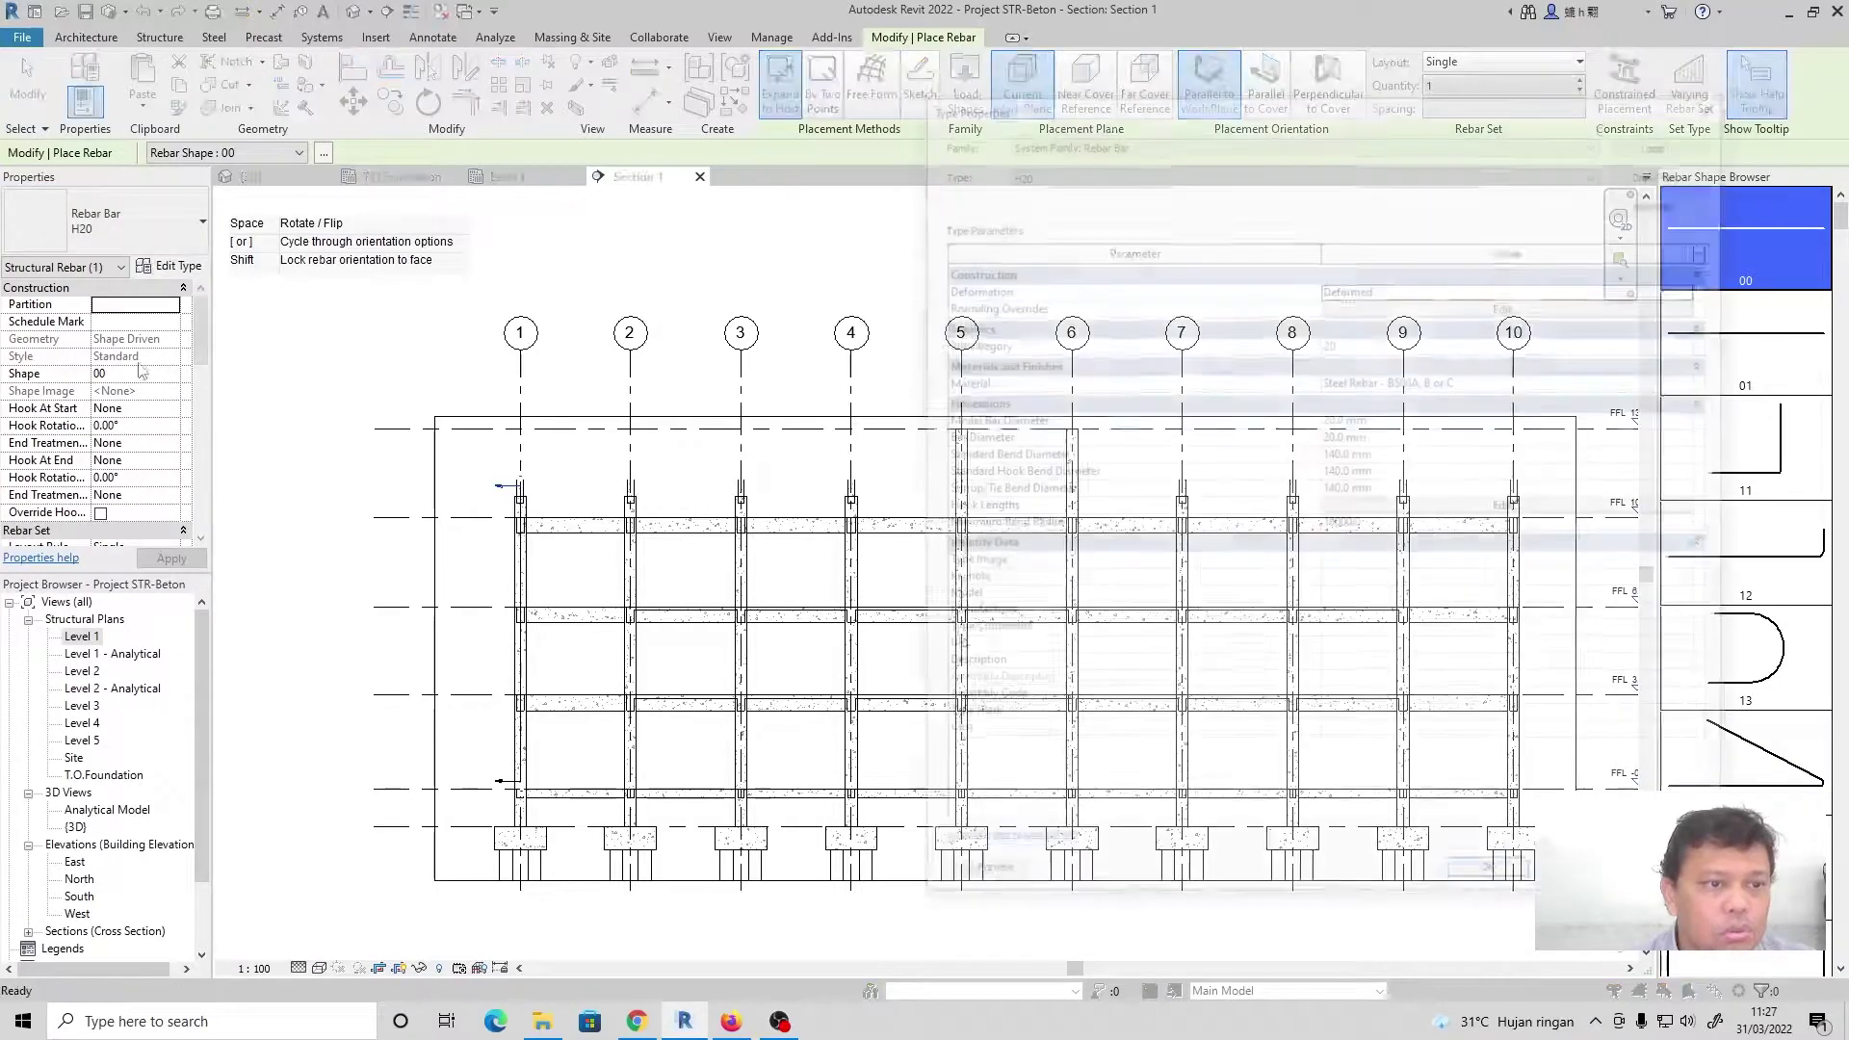
left_click(1669, 169)
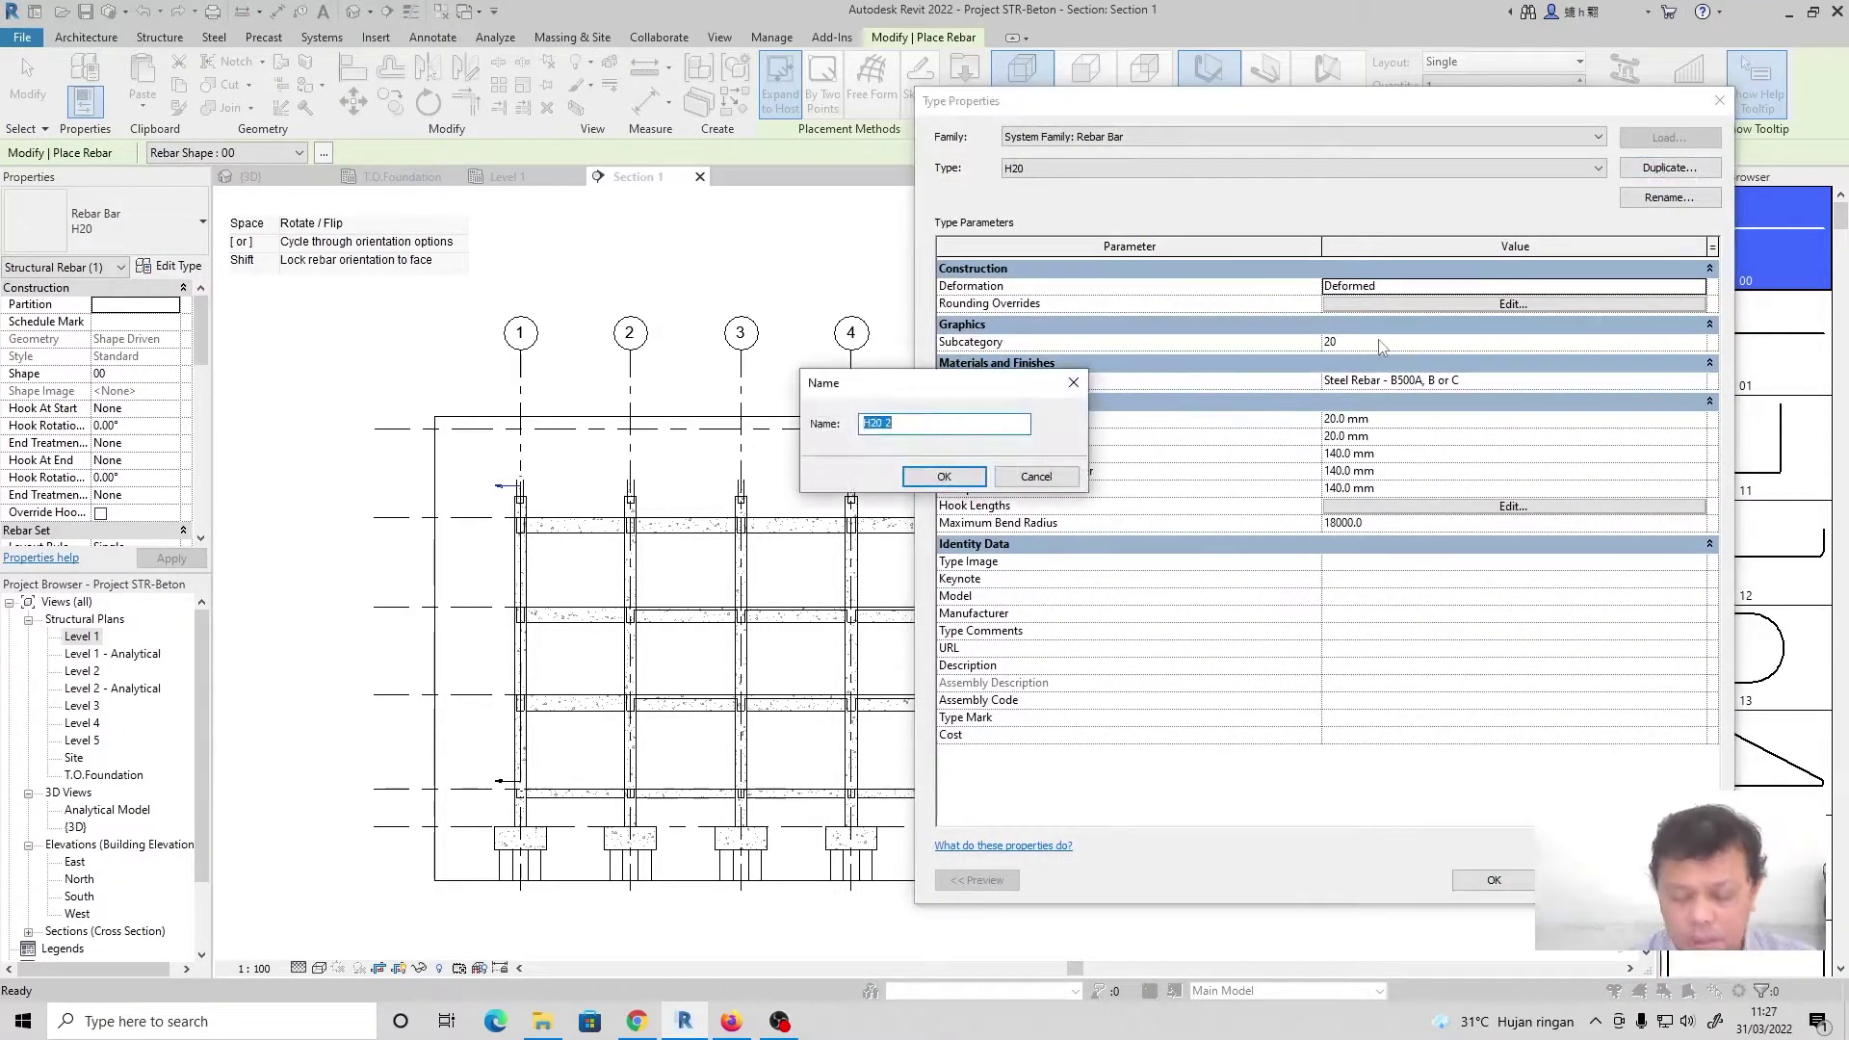
type("D20")
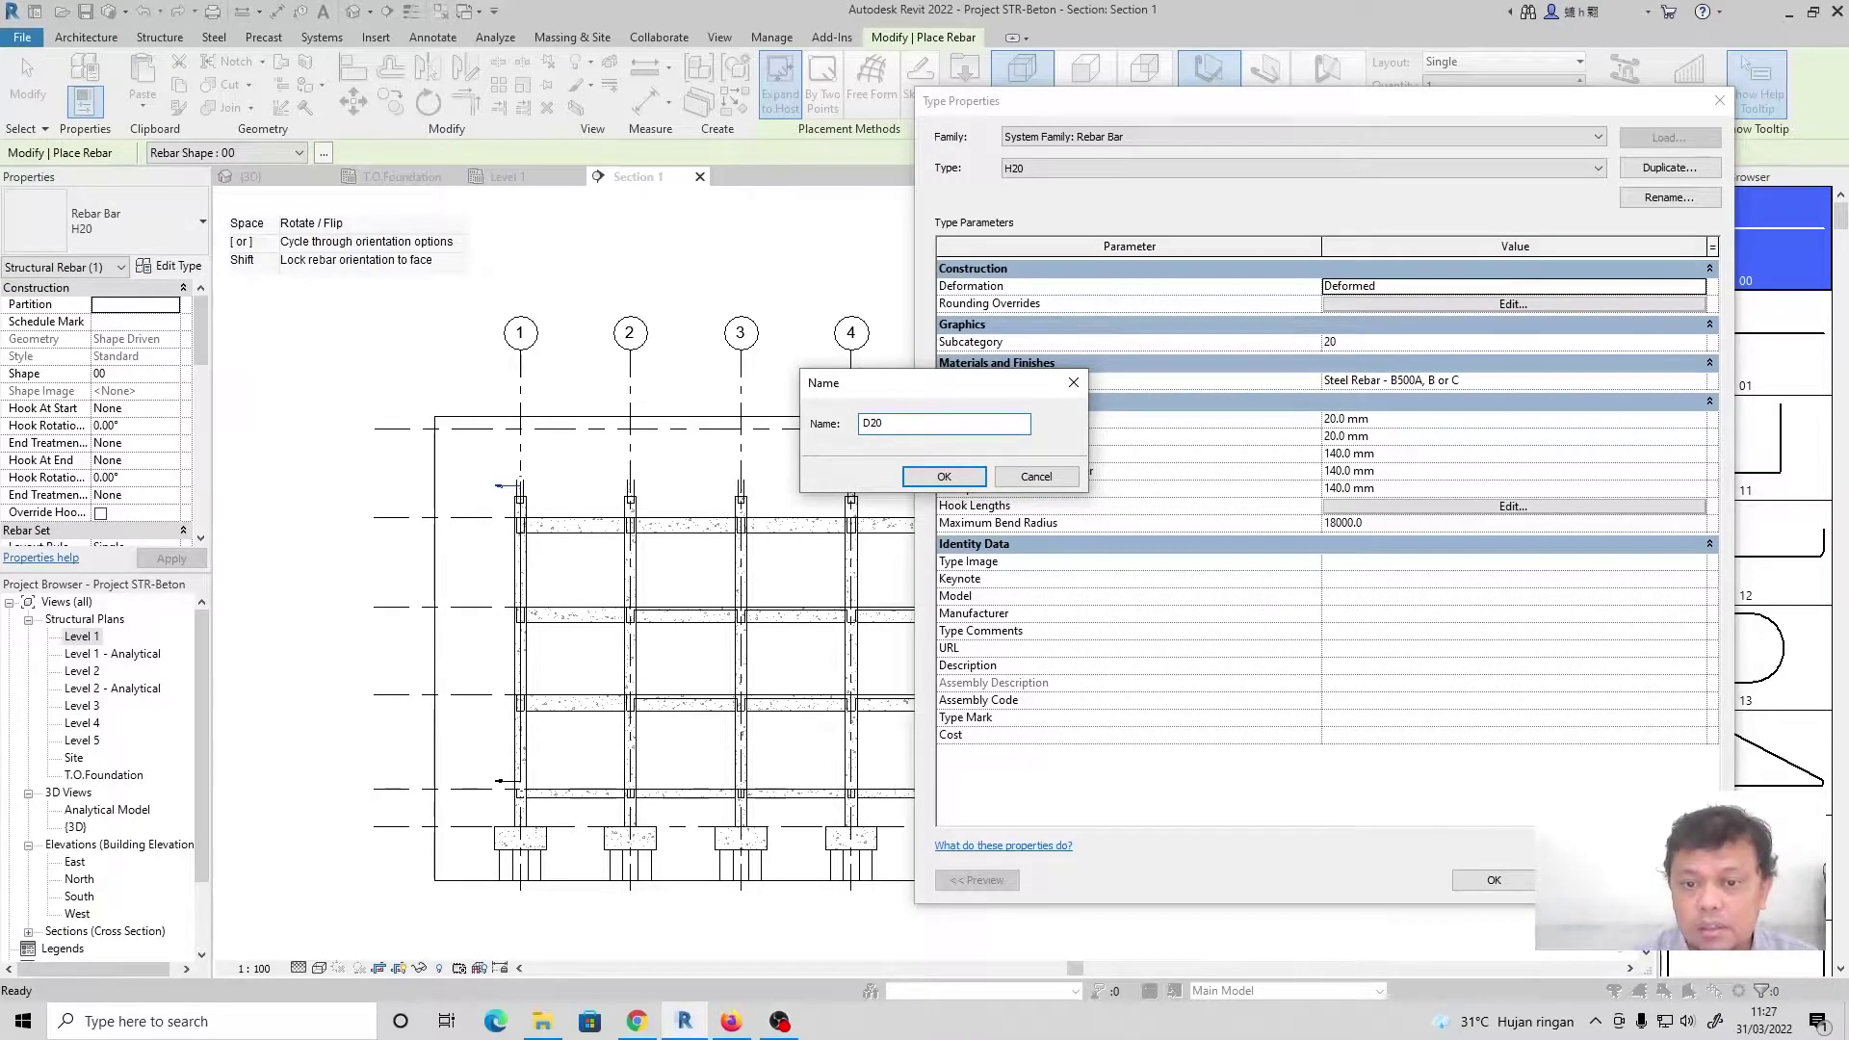
key("Return")
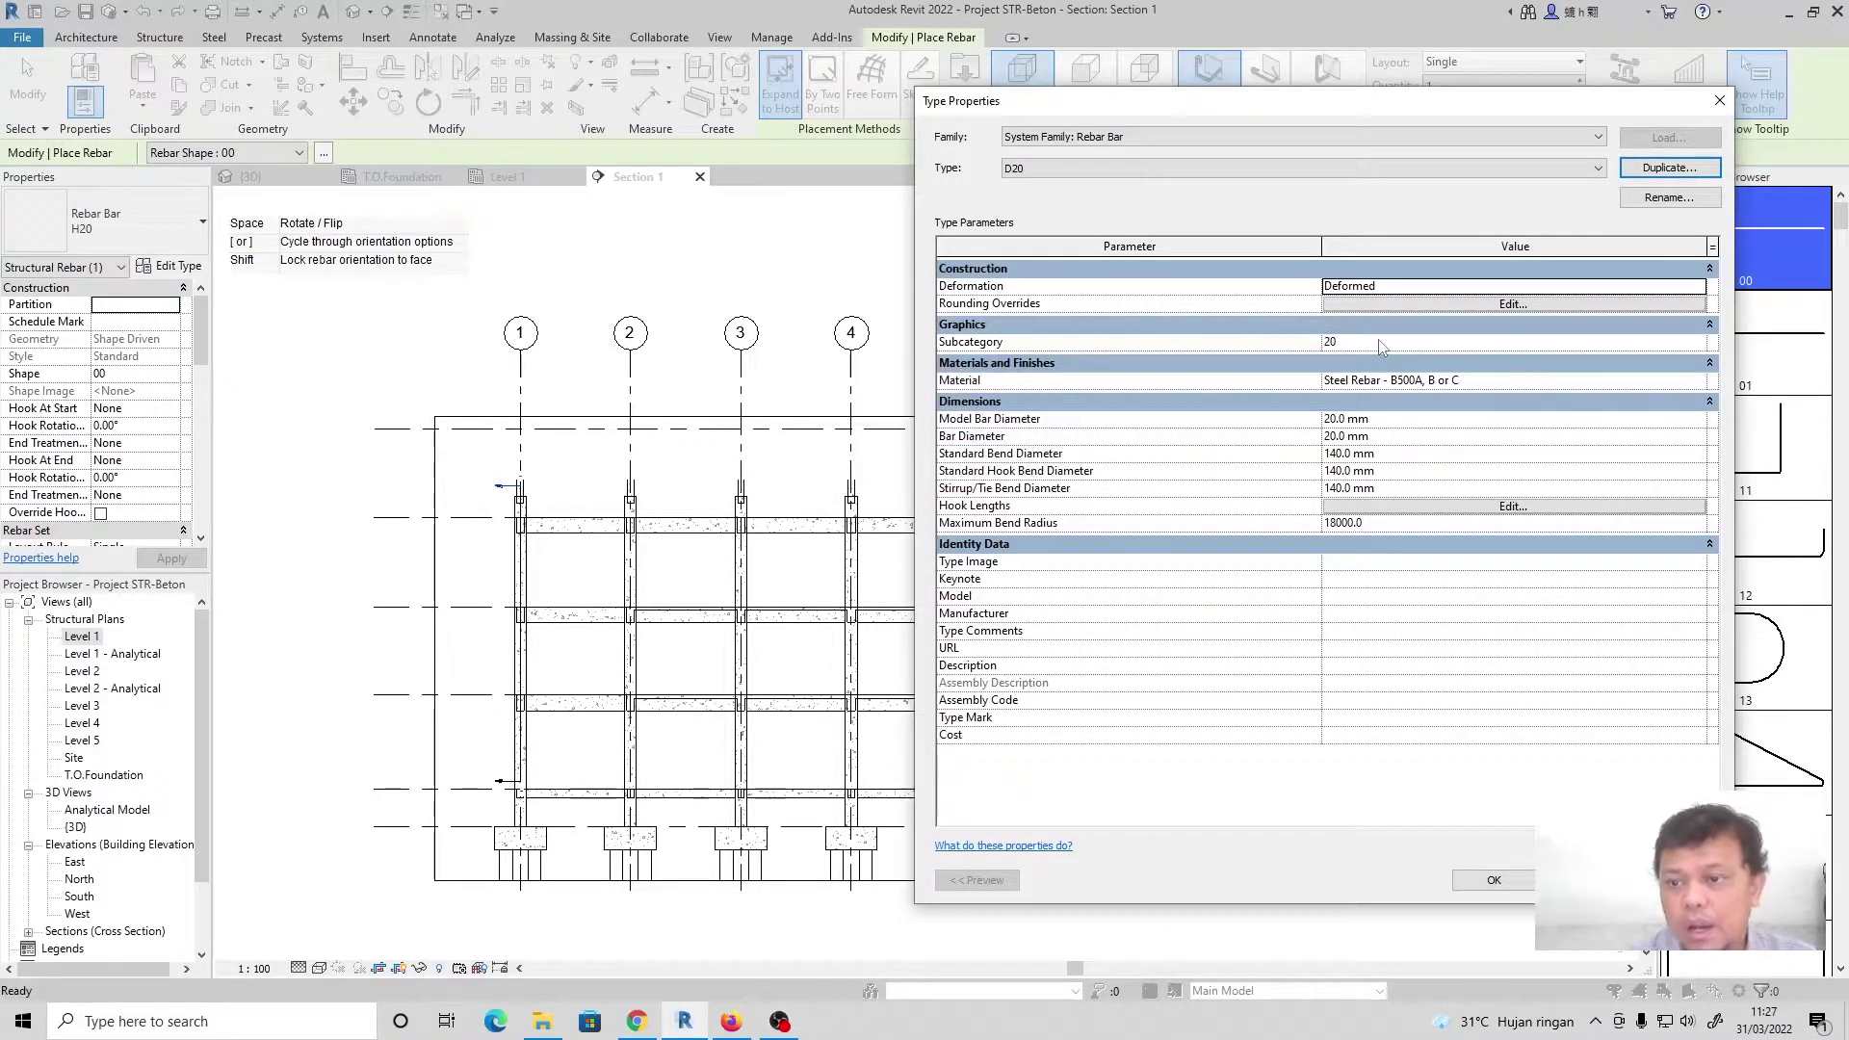
left_click(1494, 879)
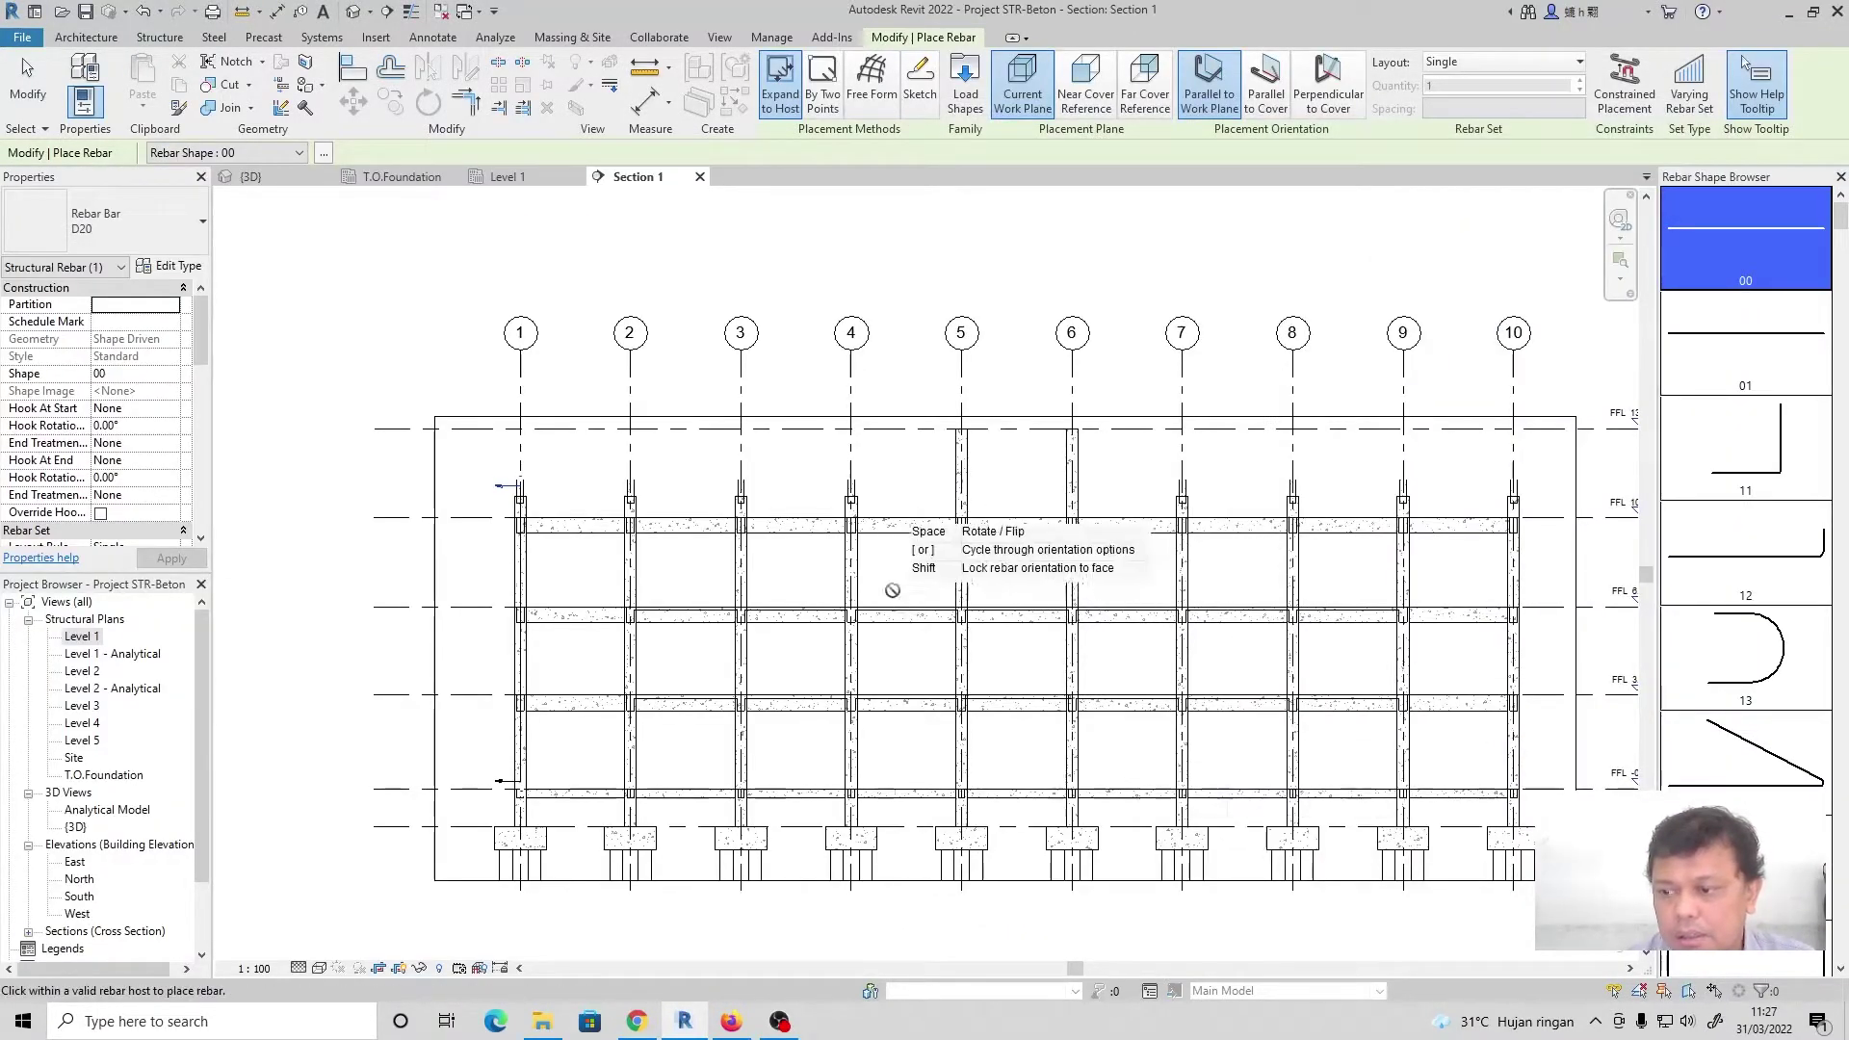
Choose bar type D16 for the rebar placement in the Section 1 view
scroll(1755, 443, "down", 2)
scroll(1755, 439, "up", 2)
scroll(1629, 386, "up", 1)
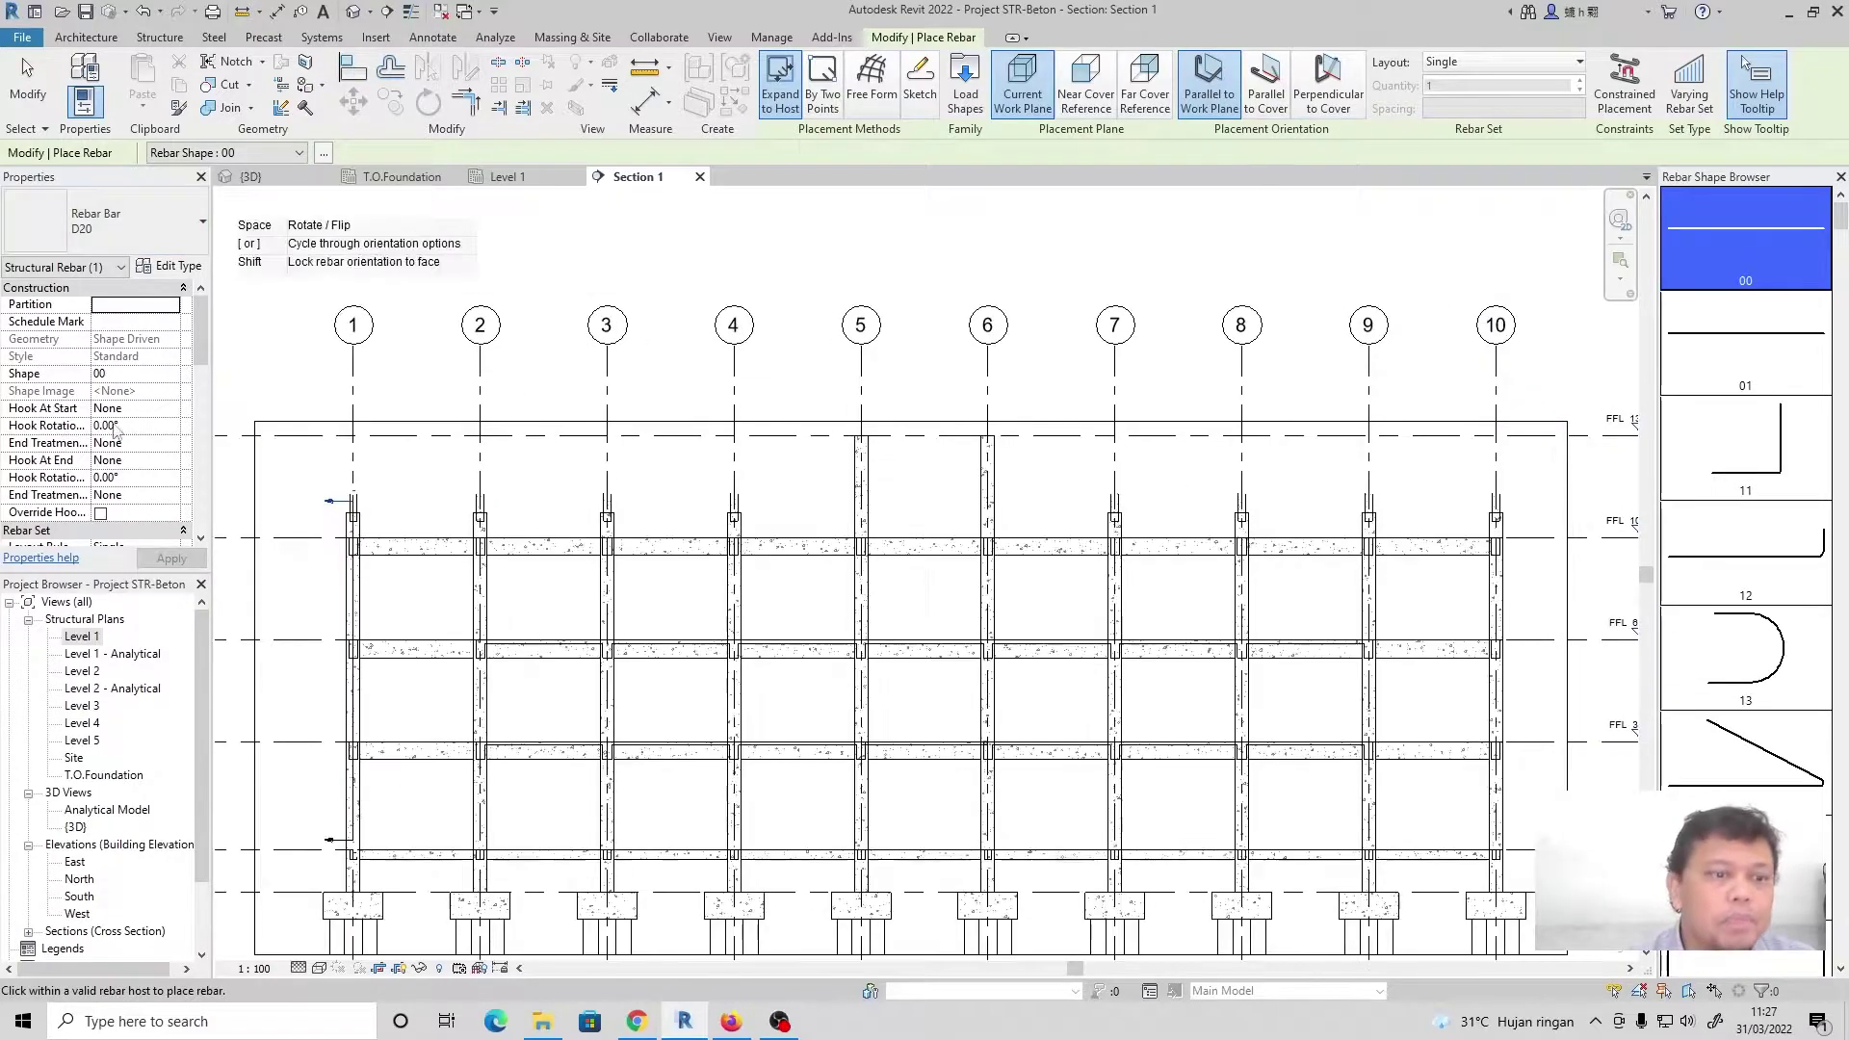
scroll(438, 481, "up", 4)
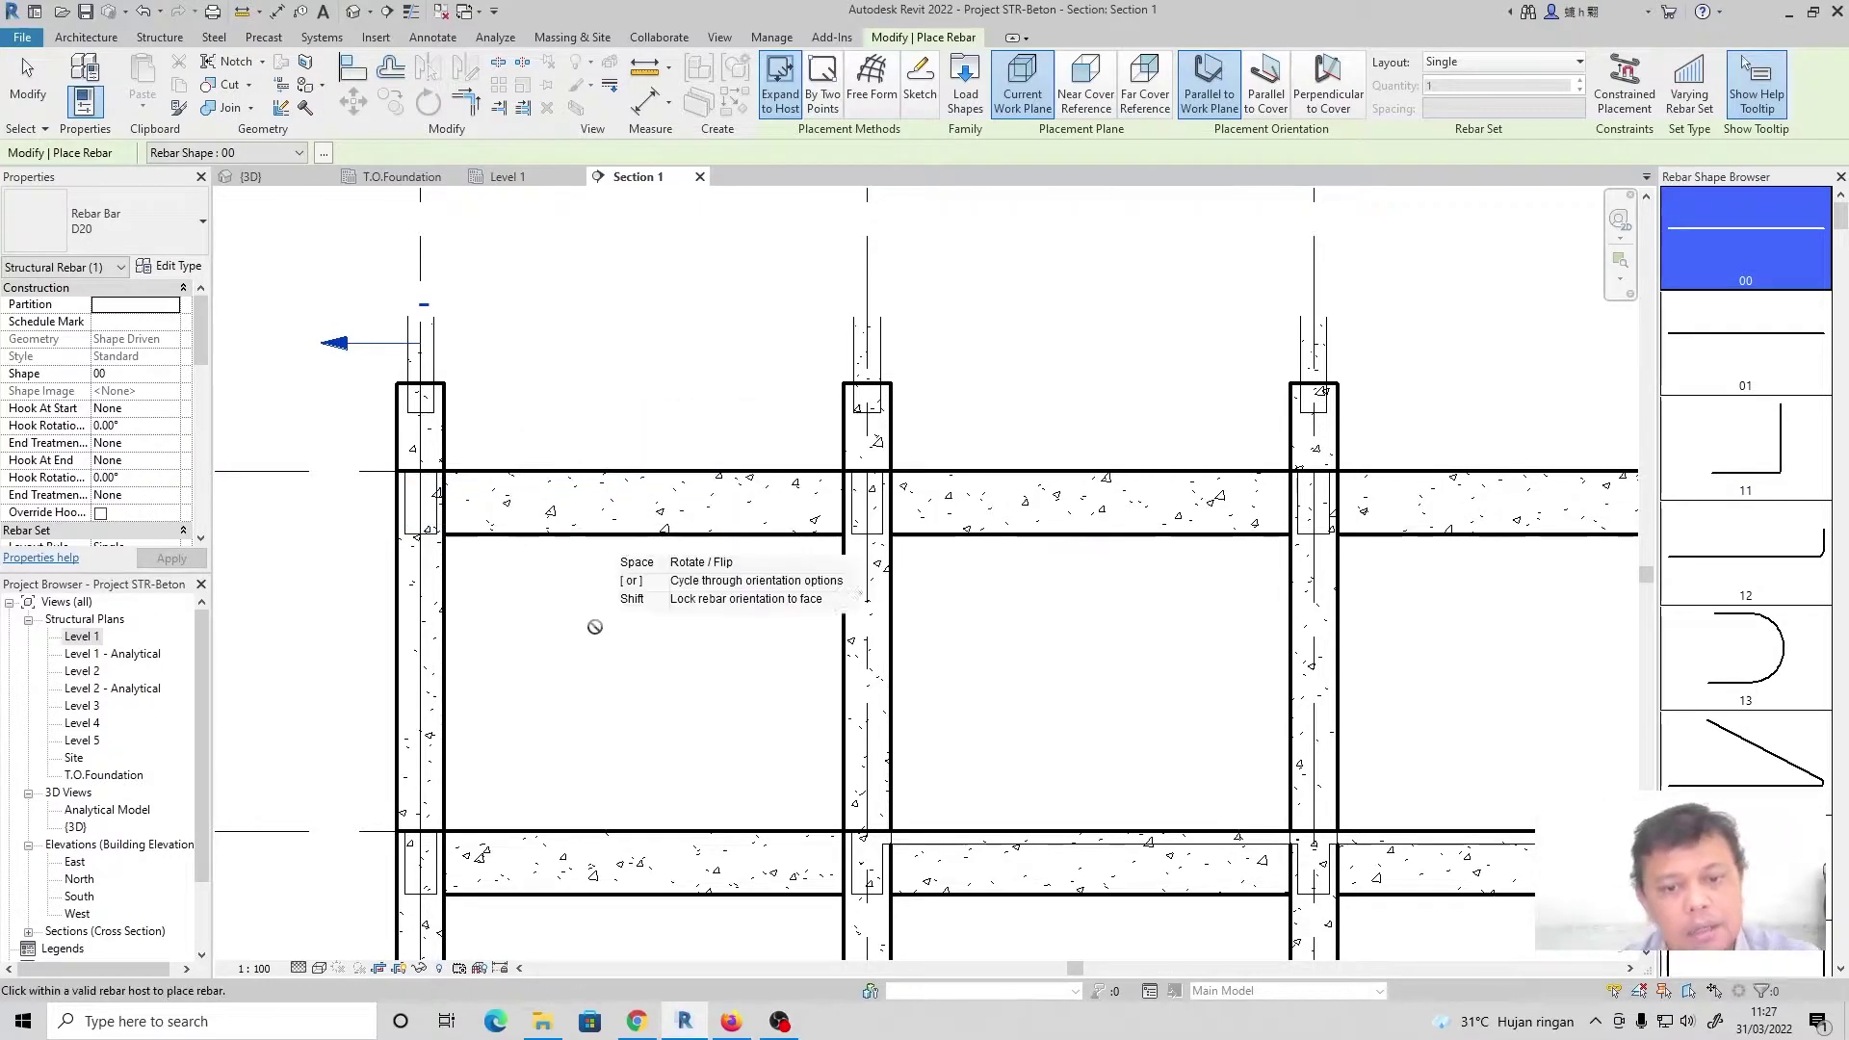
left_click(157, 231)
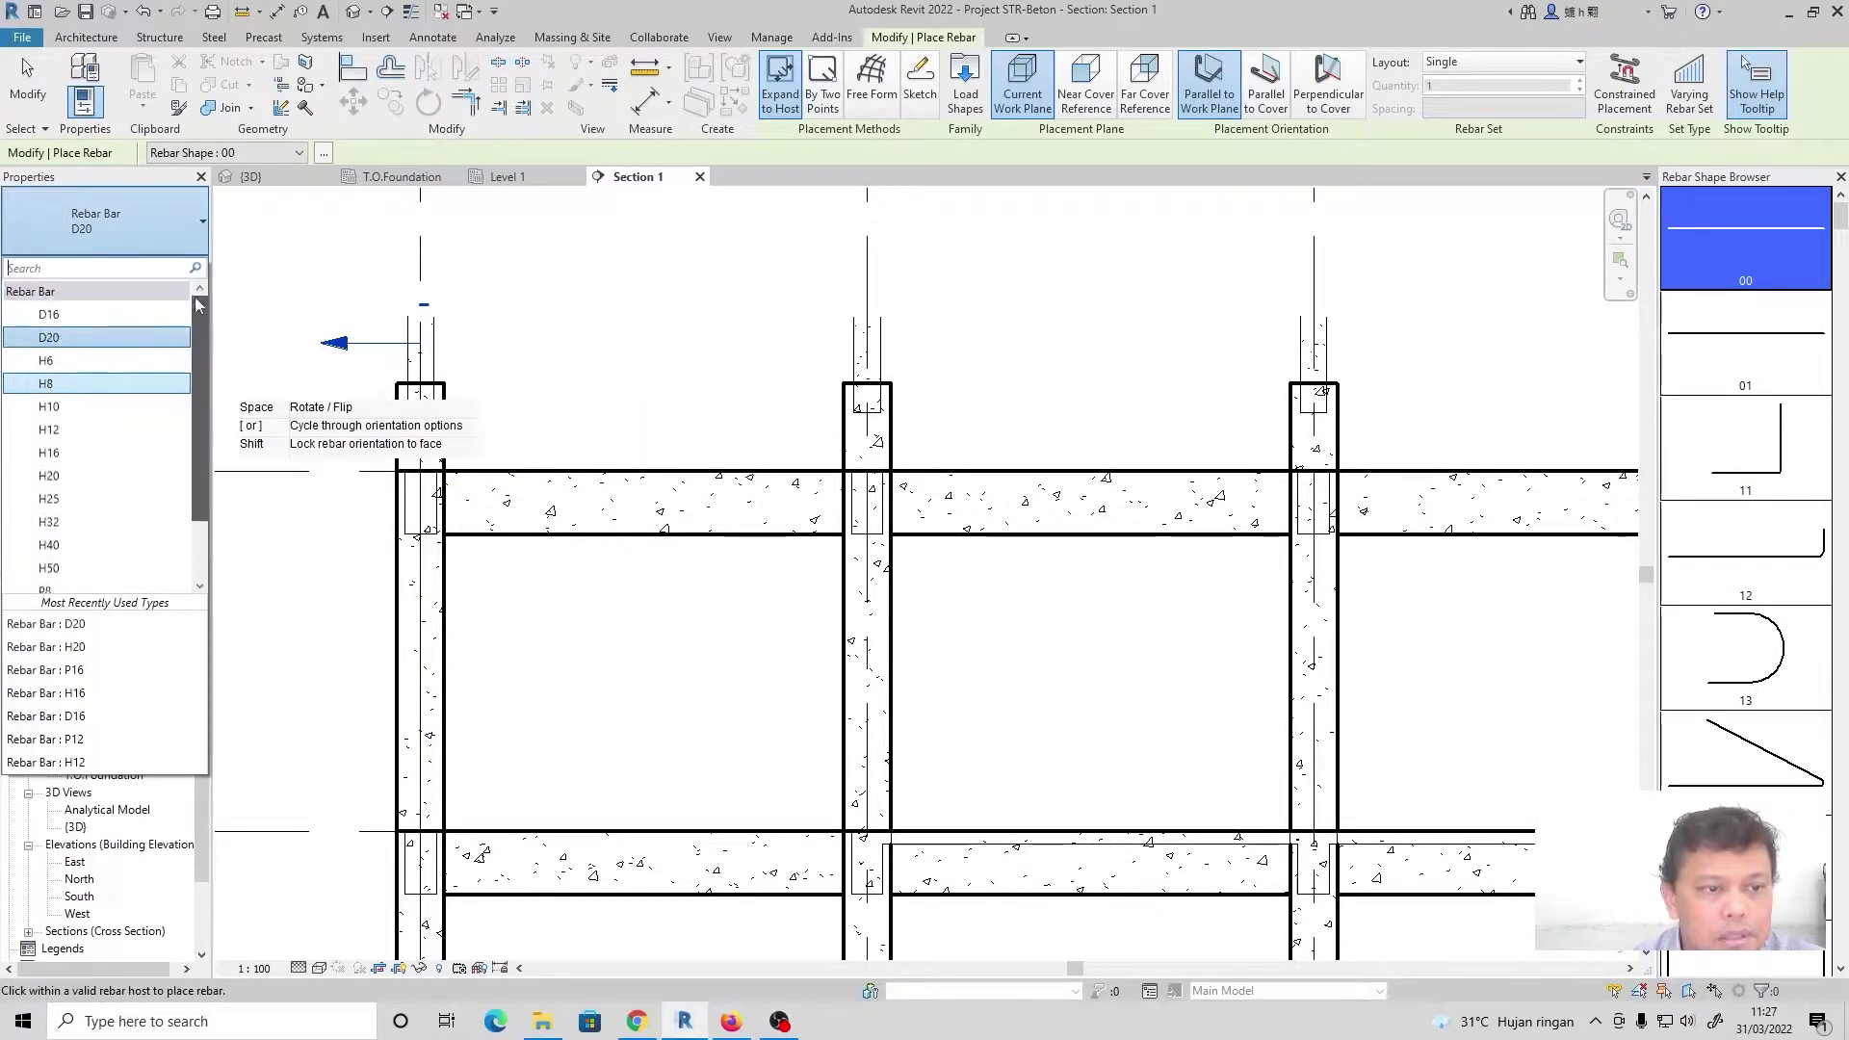
left_click(55, 319)
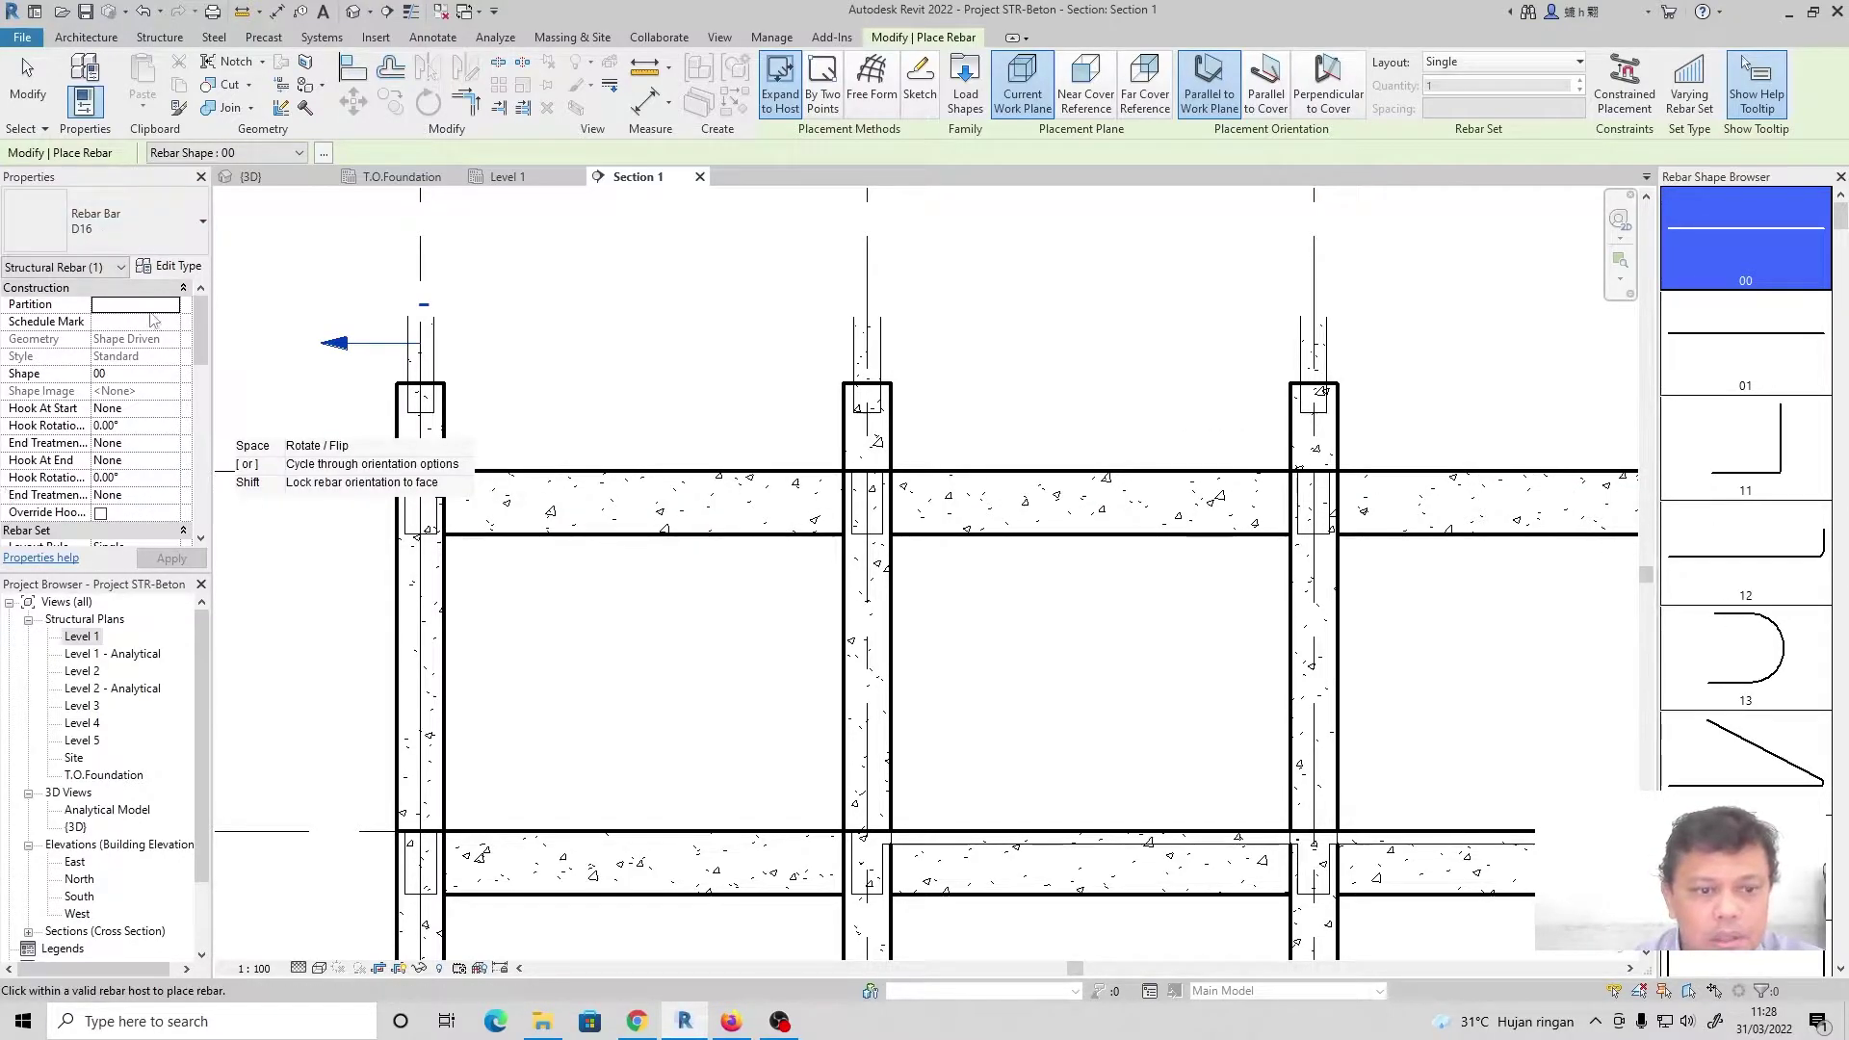
Switch the bar type for the rebar placement to P8
left_click(162, 241)
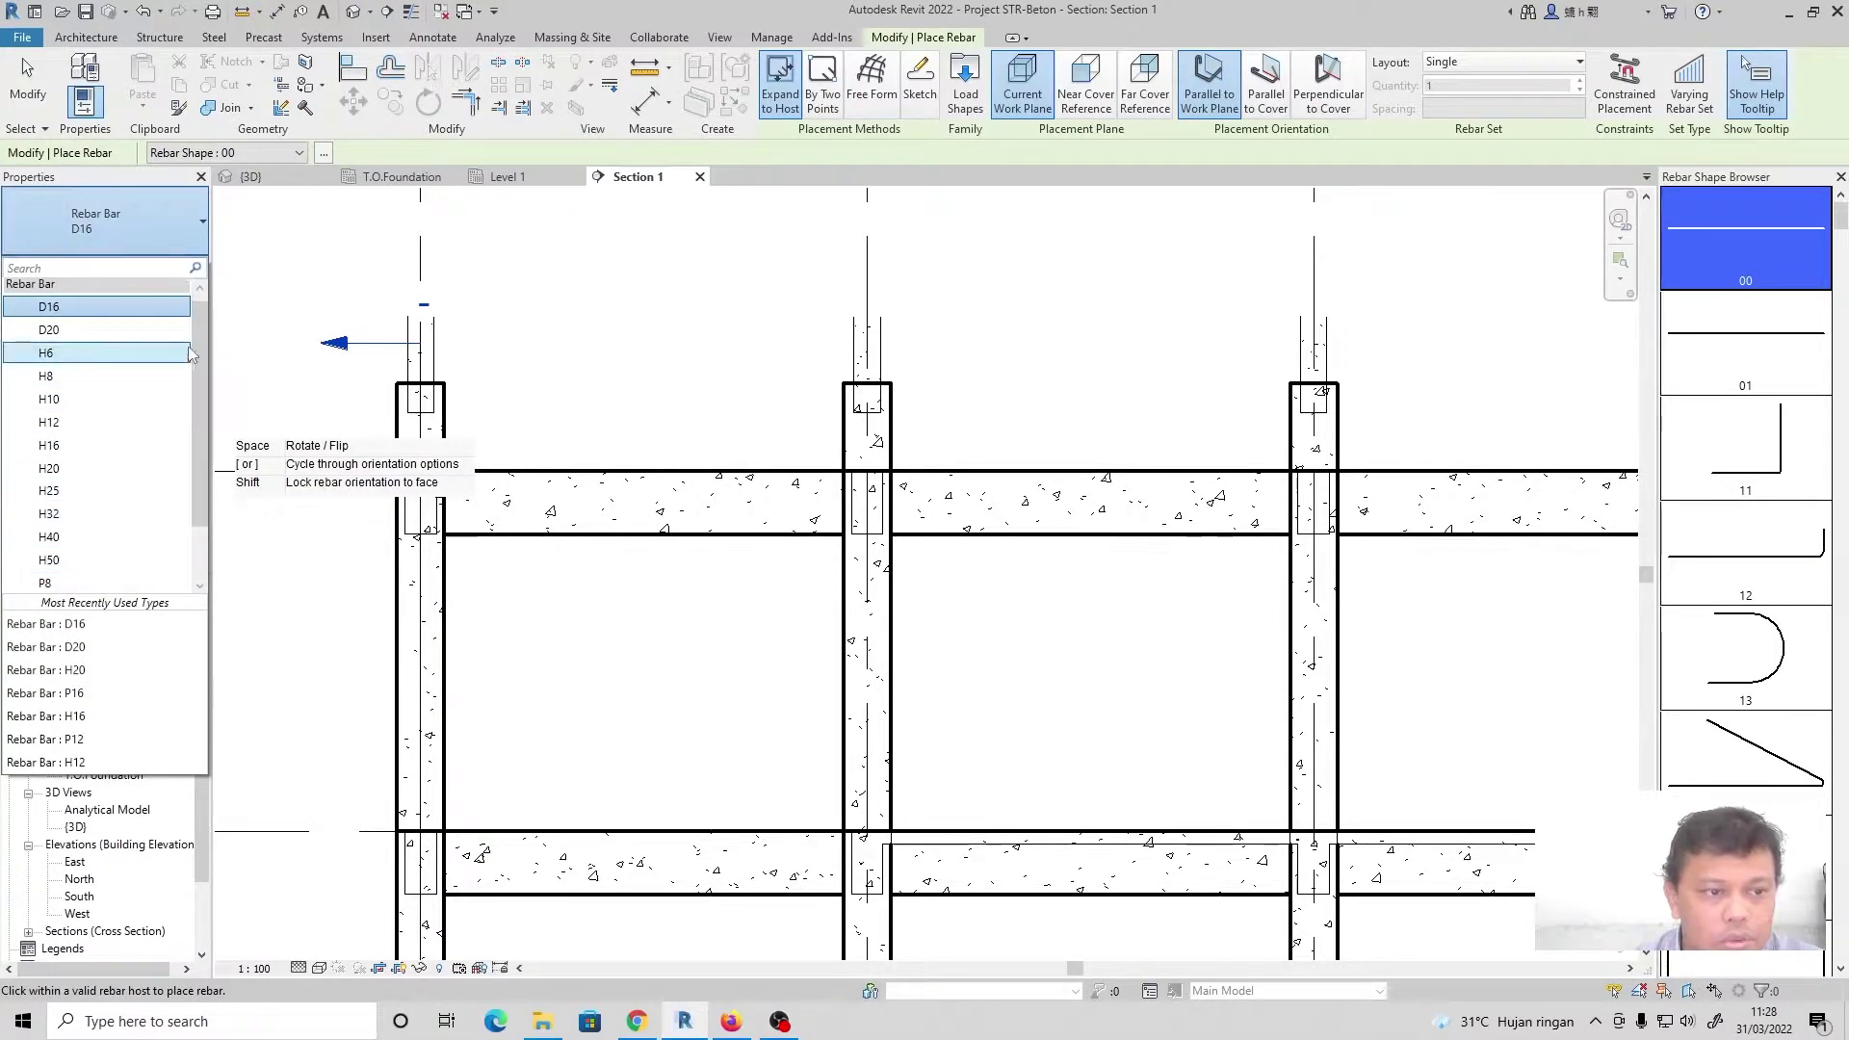
scroll(44, 509, "down", 1)
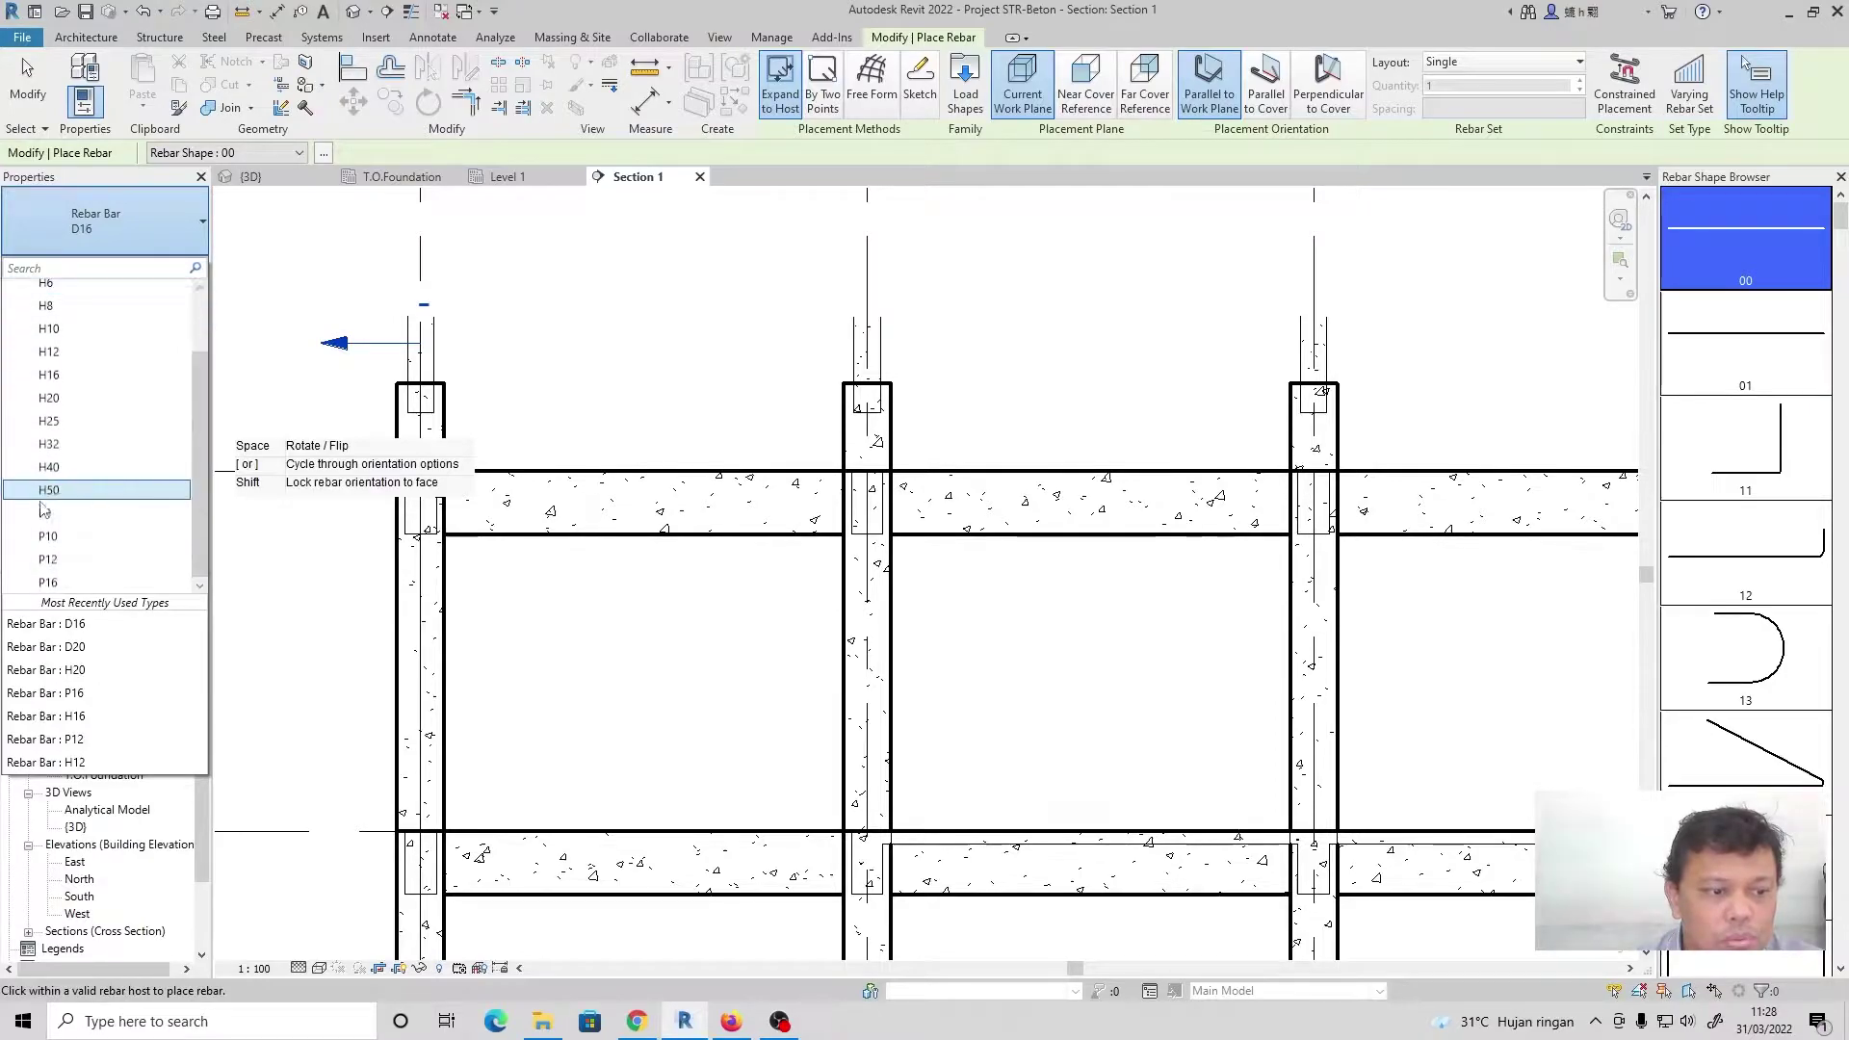
left_click(44, 514)
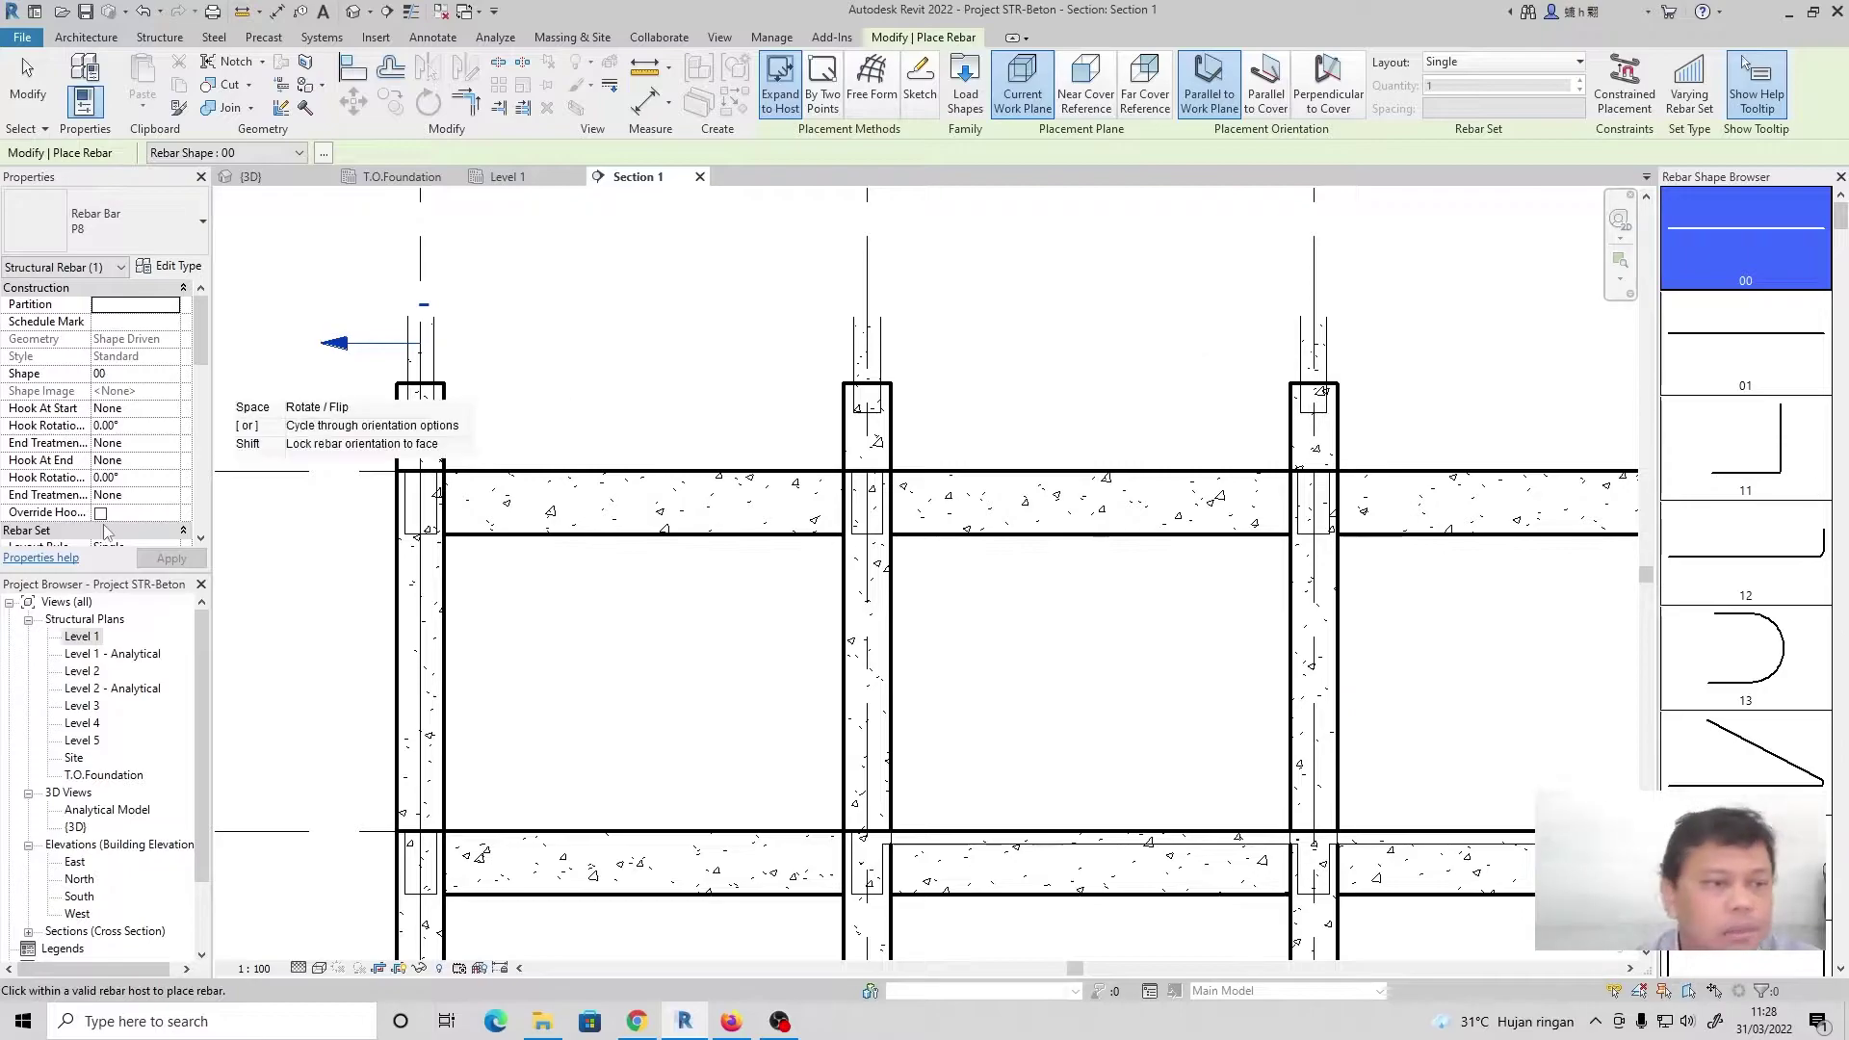
Keep P8 as the bar type and examine the available rebar shapes for a suitable stirrup
left_click(115, 221)
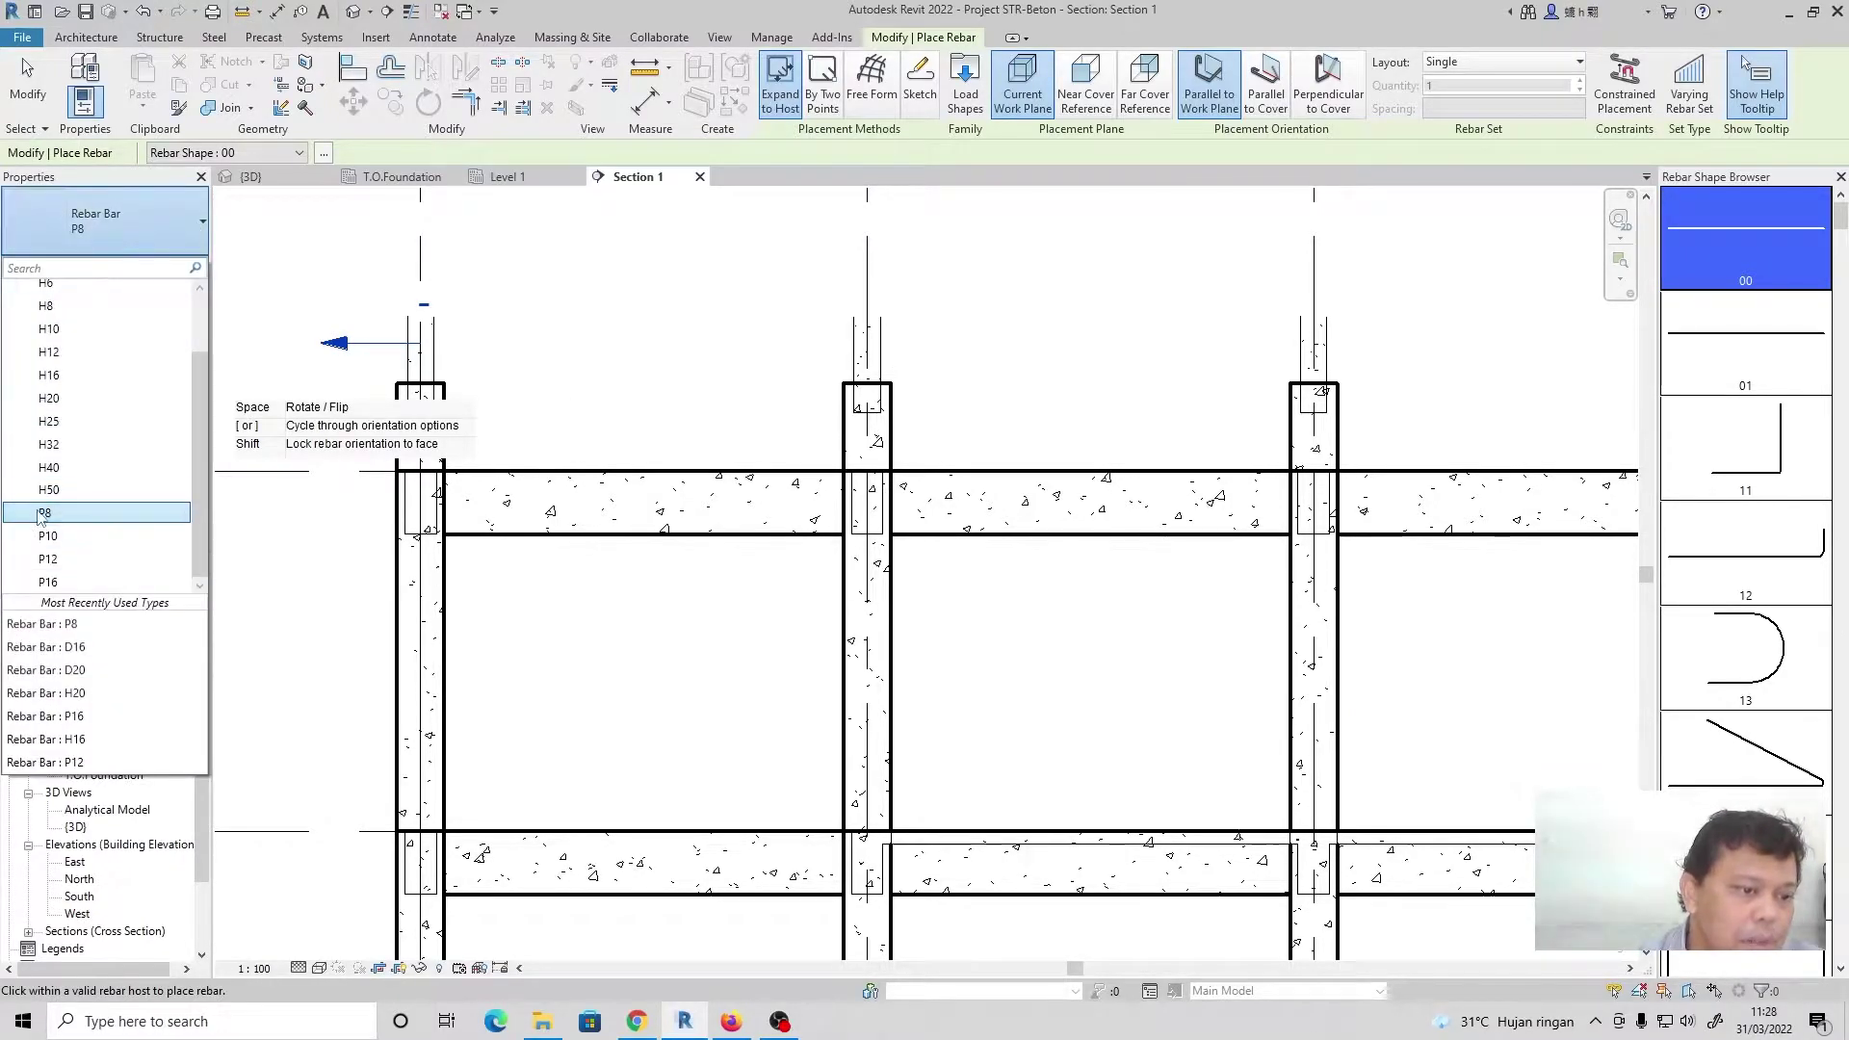
left_click(43, 514)
scroll(1751, 414, "down", 3)
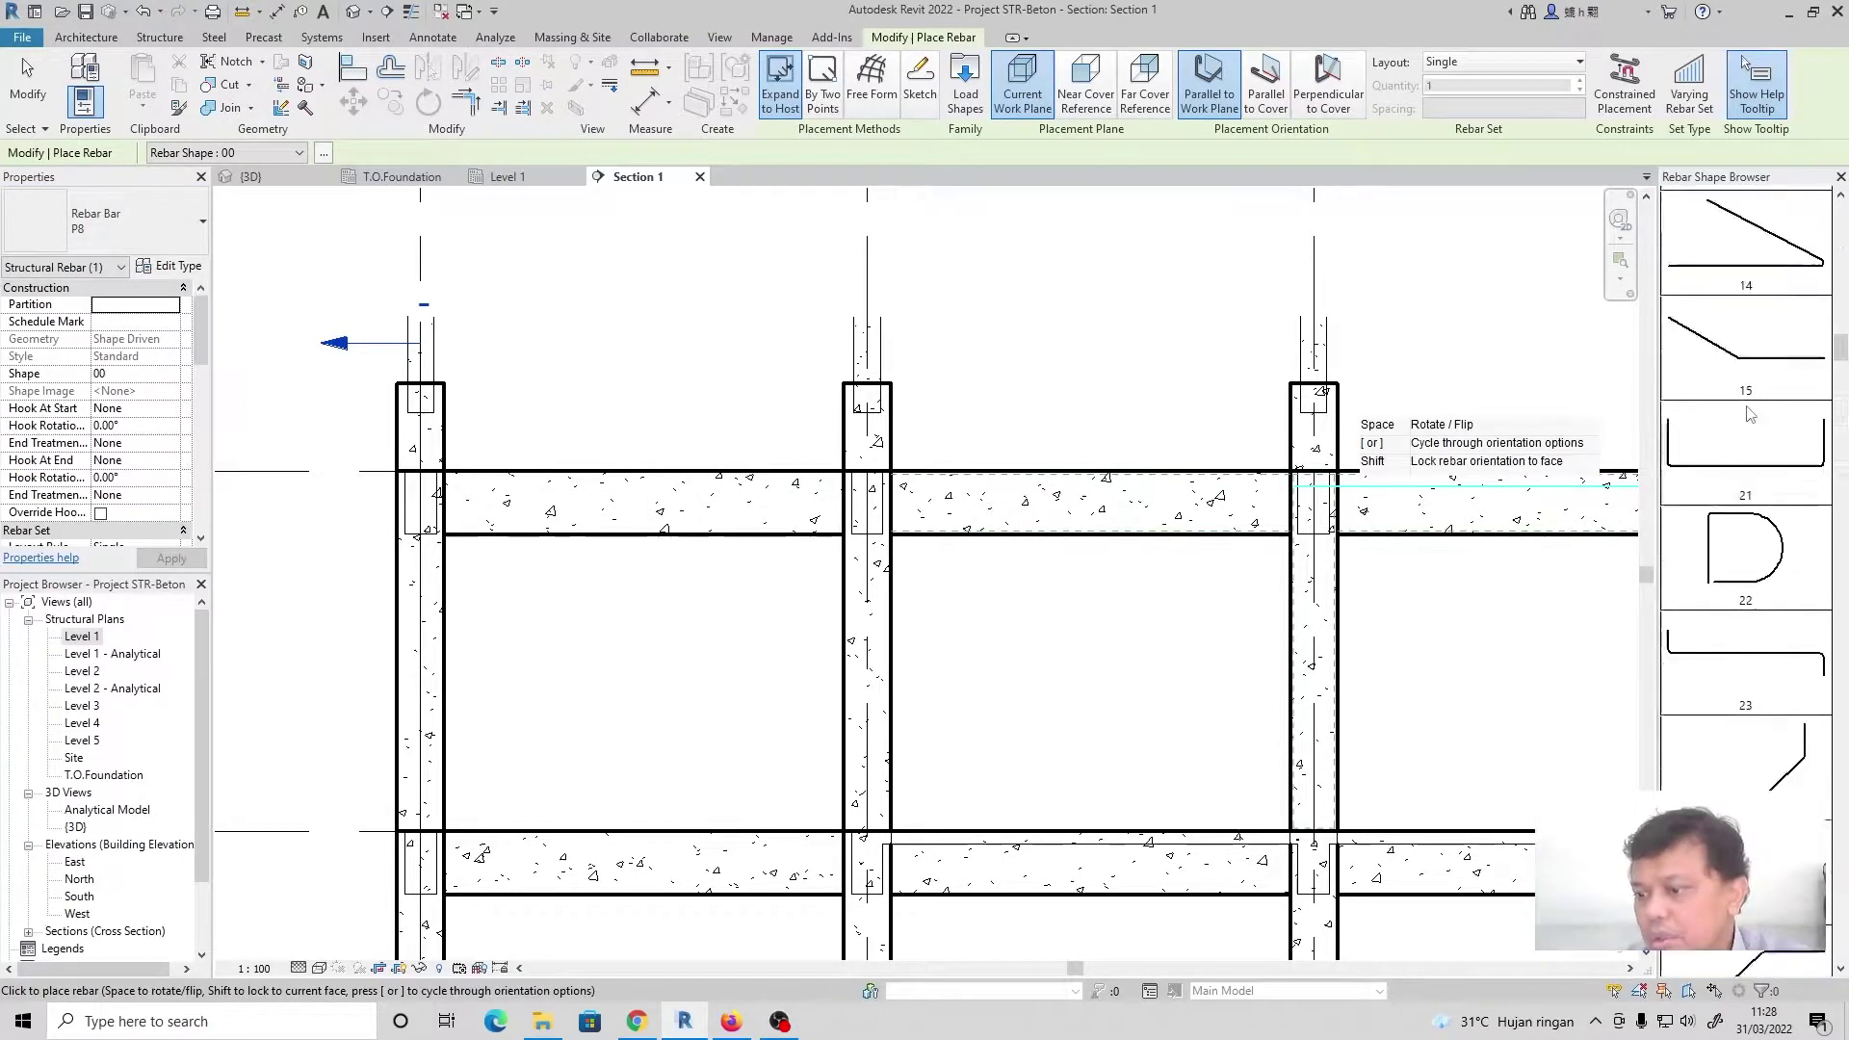
scroll(1751, 415, "down", 7)
scroll(1755, 416, "down", 3)
scroll(1733, 583, "down", 3)
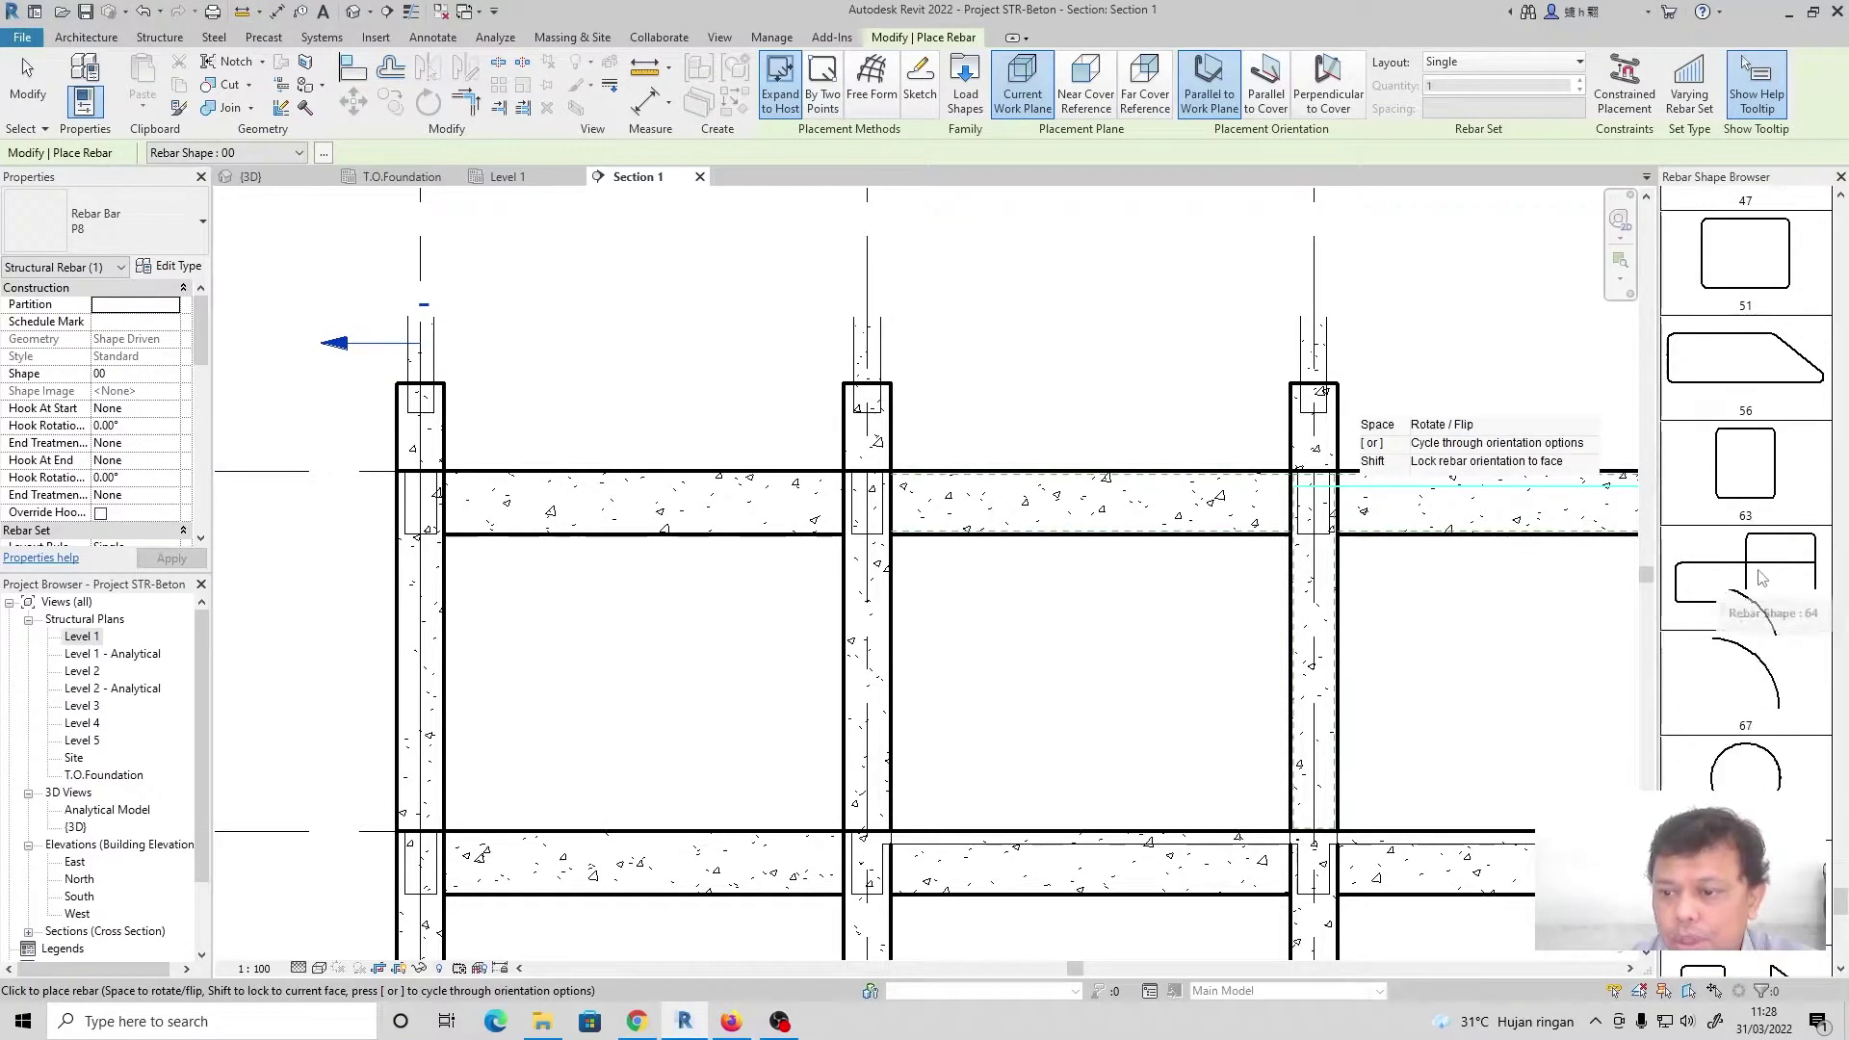
scroll(1760, 578, "down", 2)
scroll(1748, 527, "down", 2)
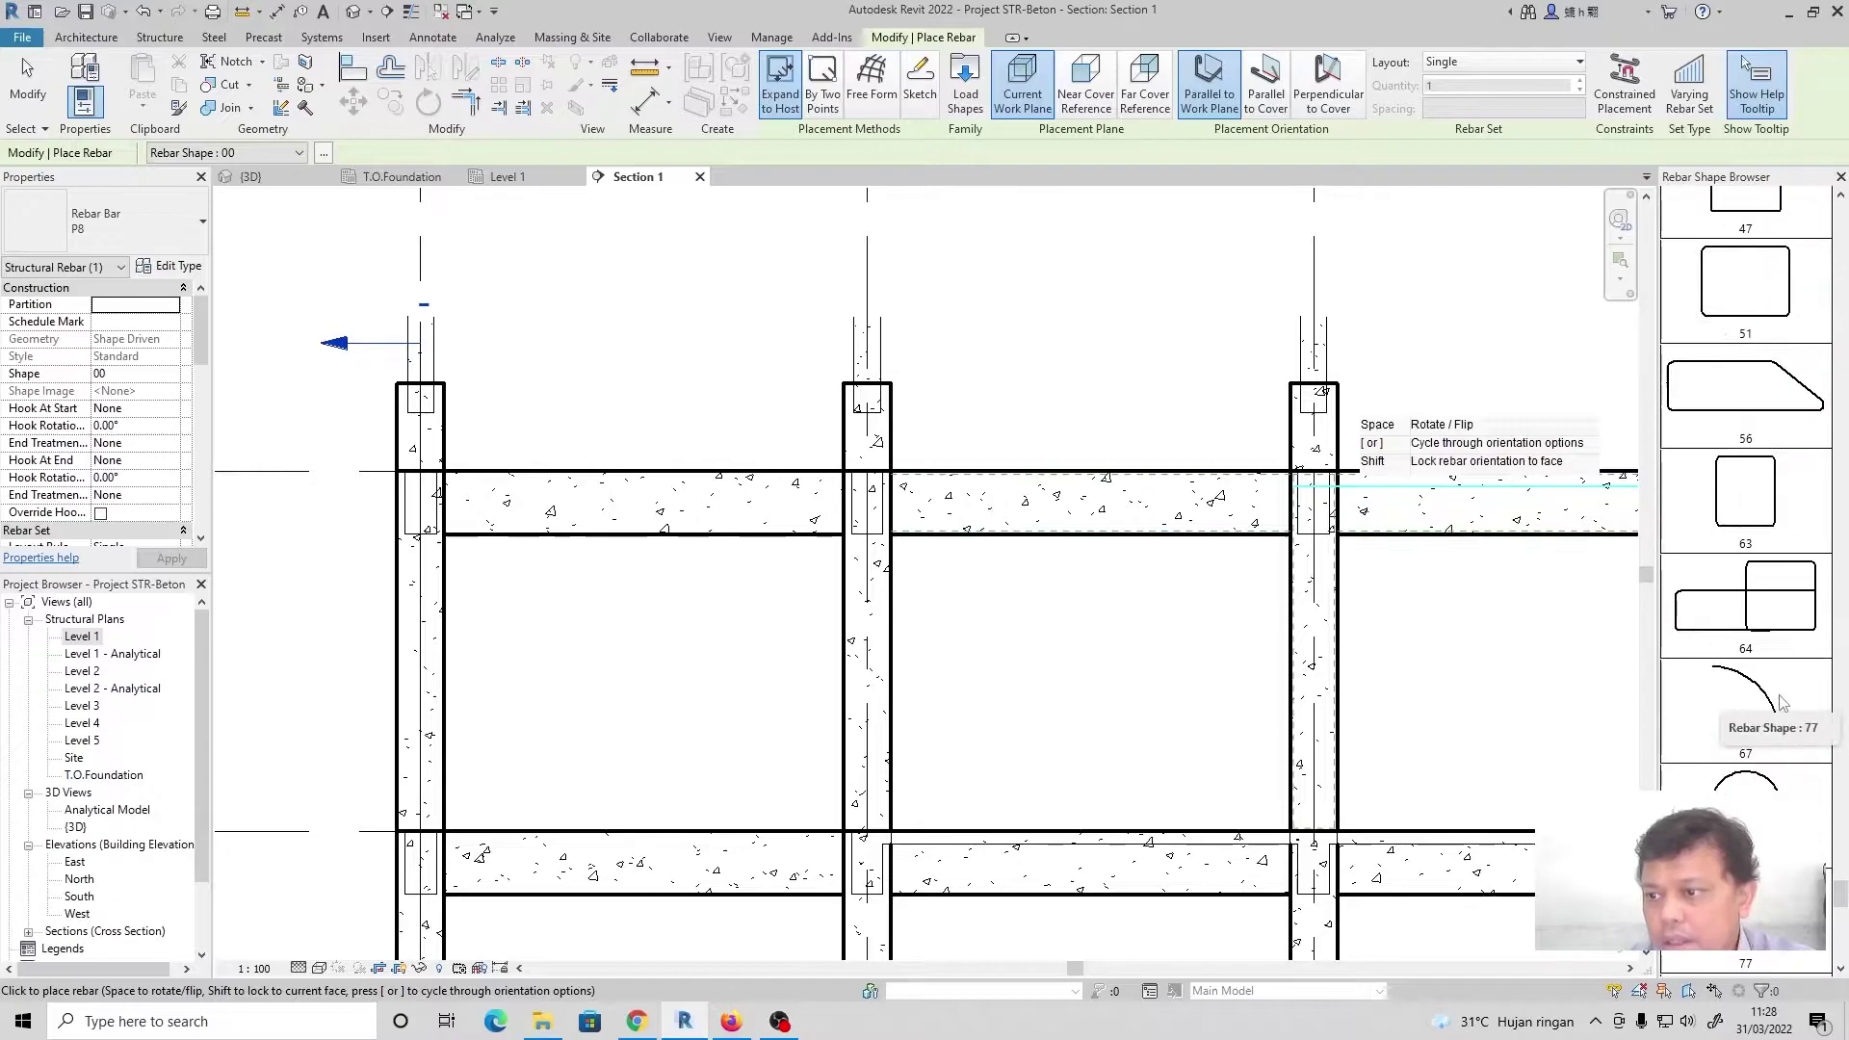
scroll(1748, 527, "up", 2)
scroll(1772, 674, "up", 6)
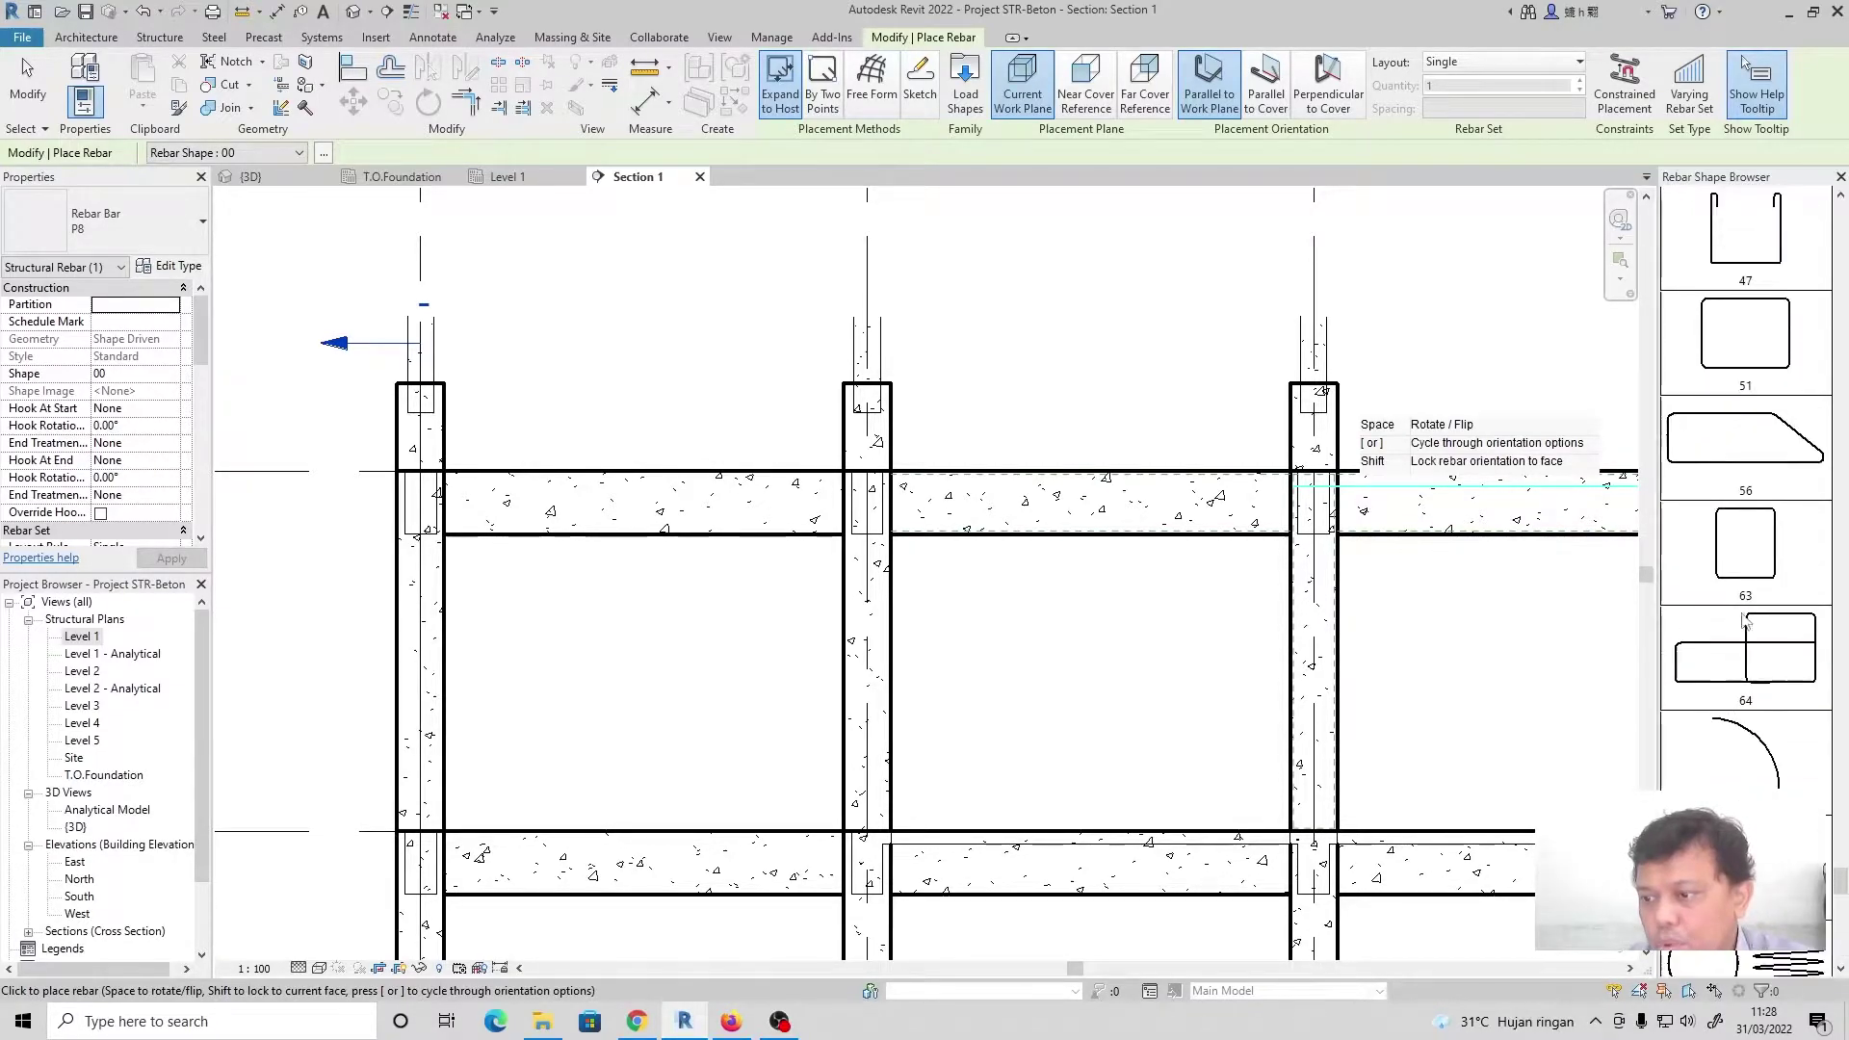
scroll(1766, 621, "up", 6)
scroll(1769, 606, "up", 5)
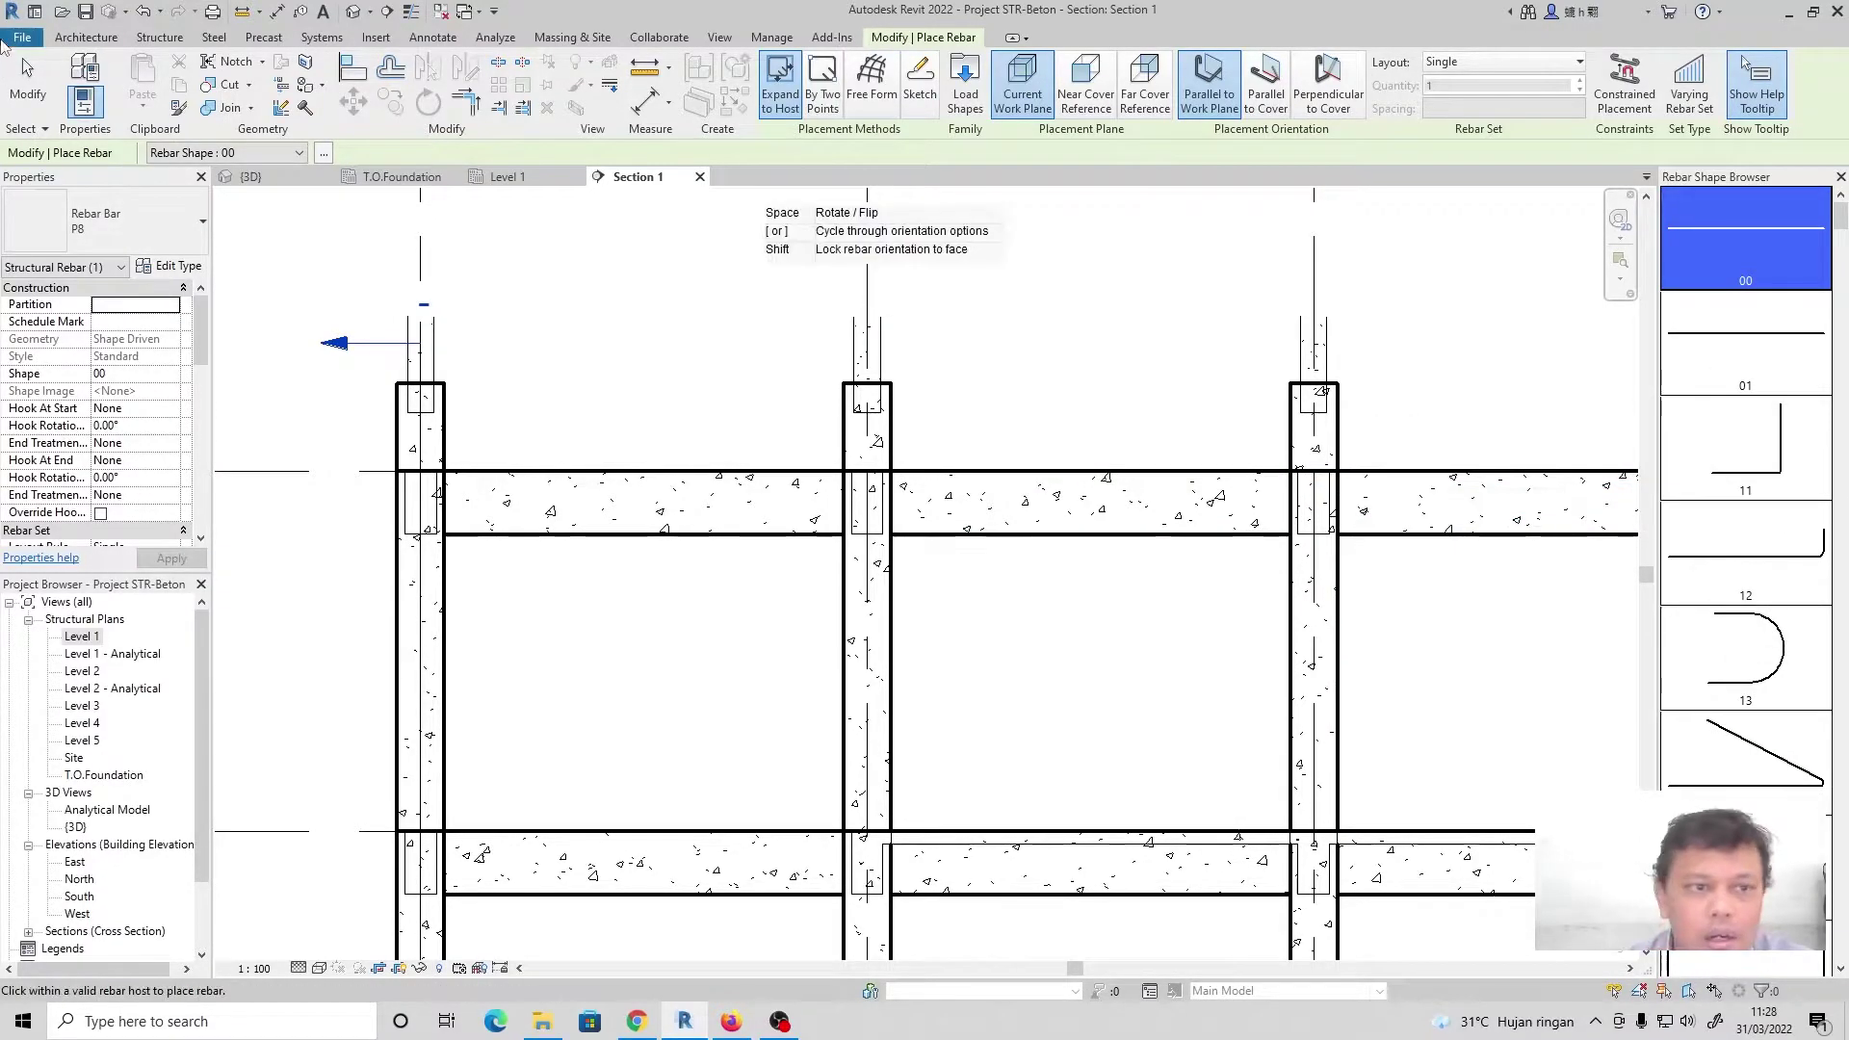
left_click(300, 153)
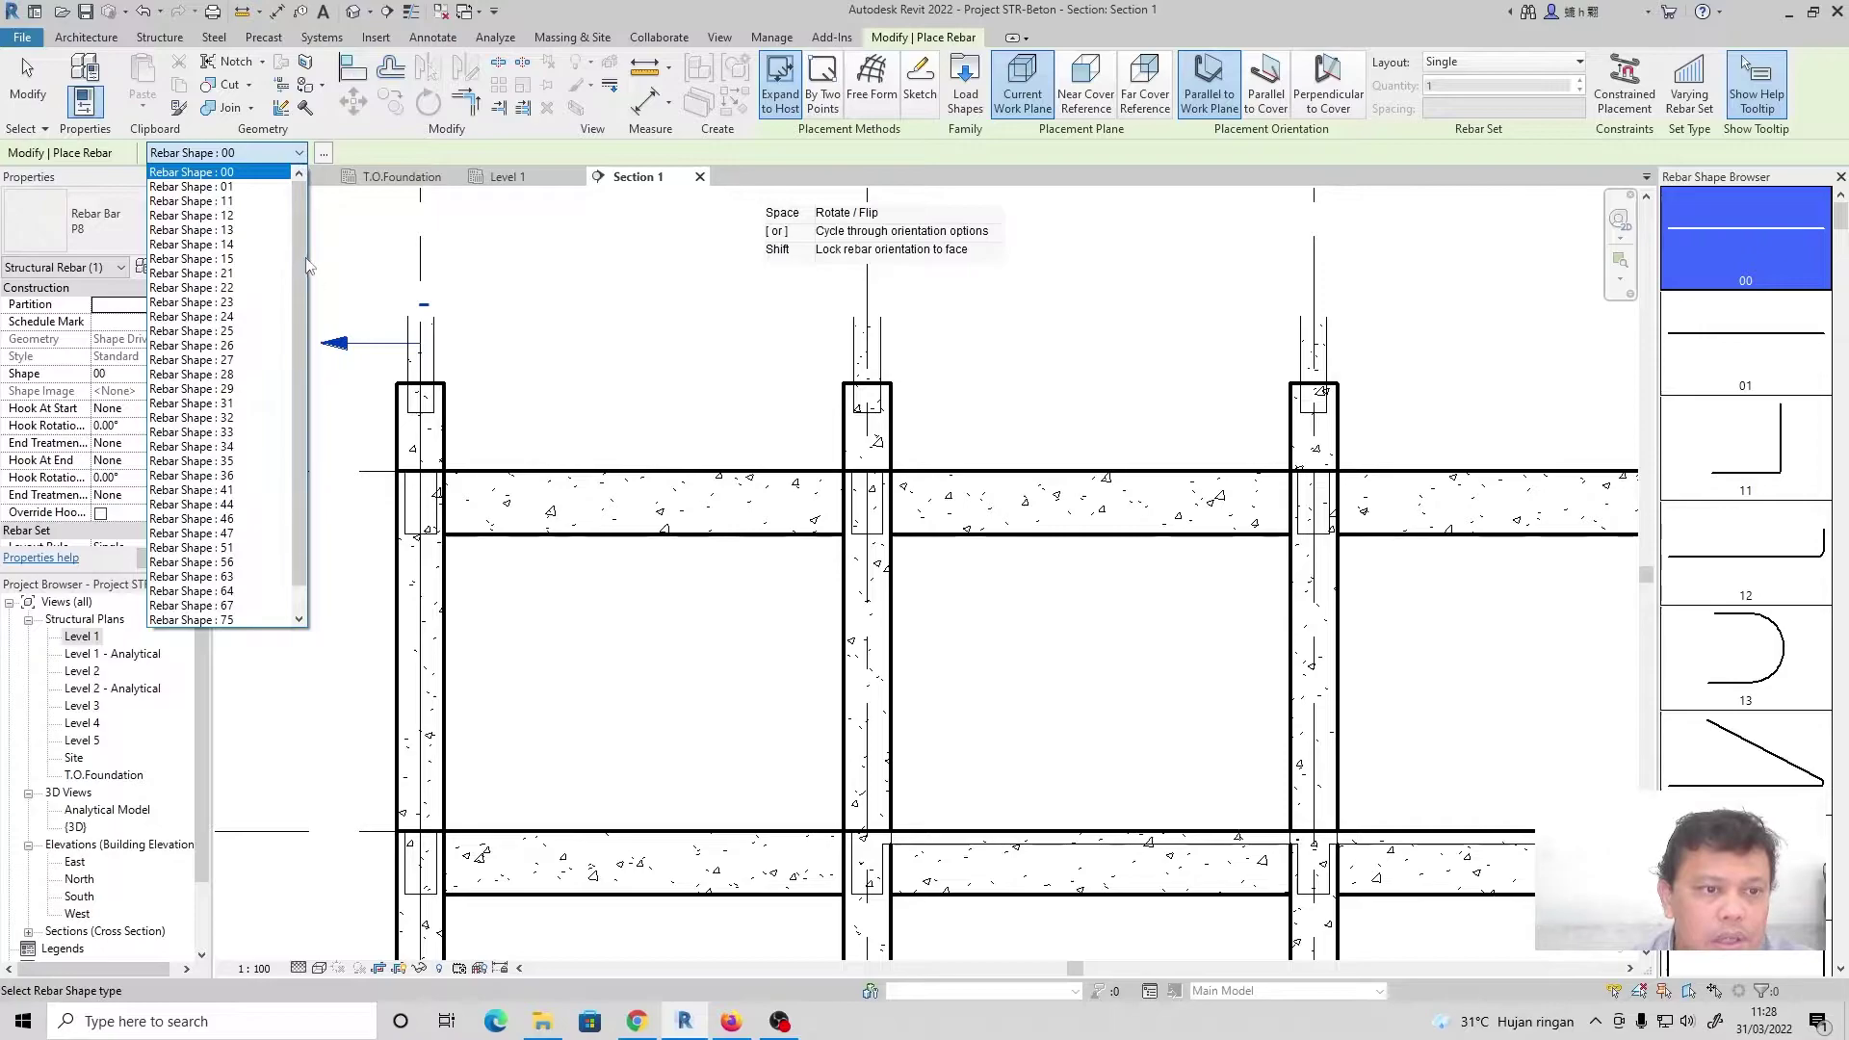
scroll(297, 323, "down", 1)
left_click(300, 153)
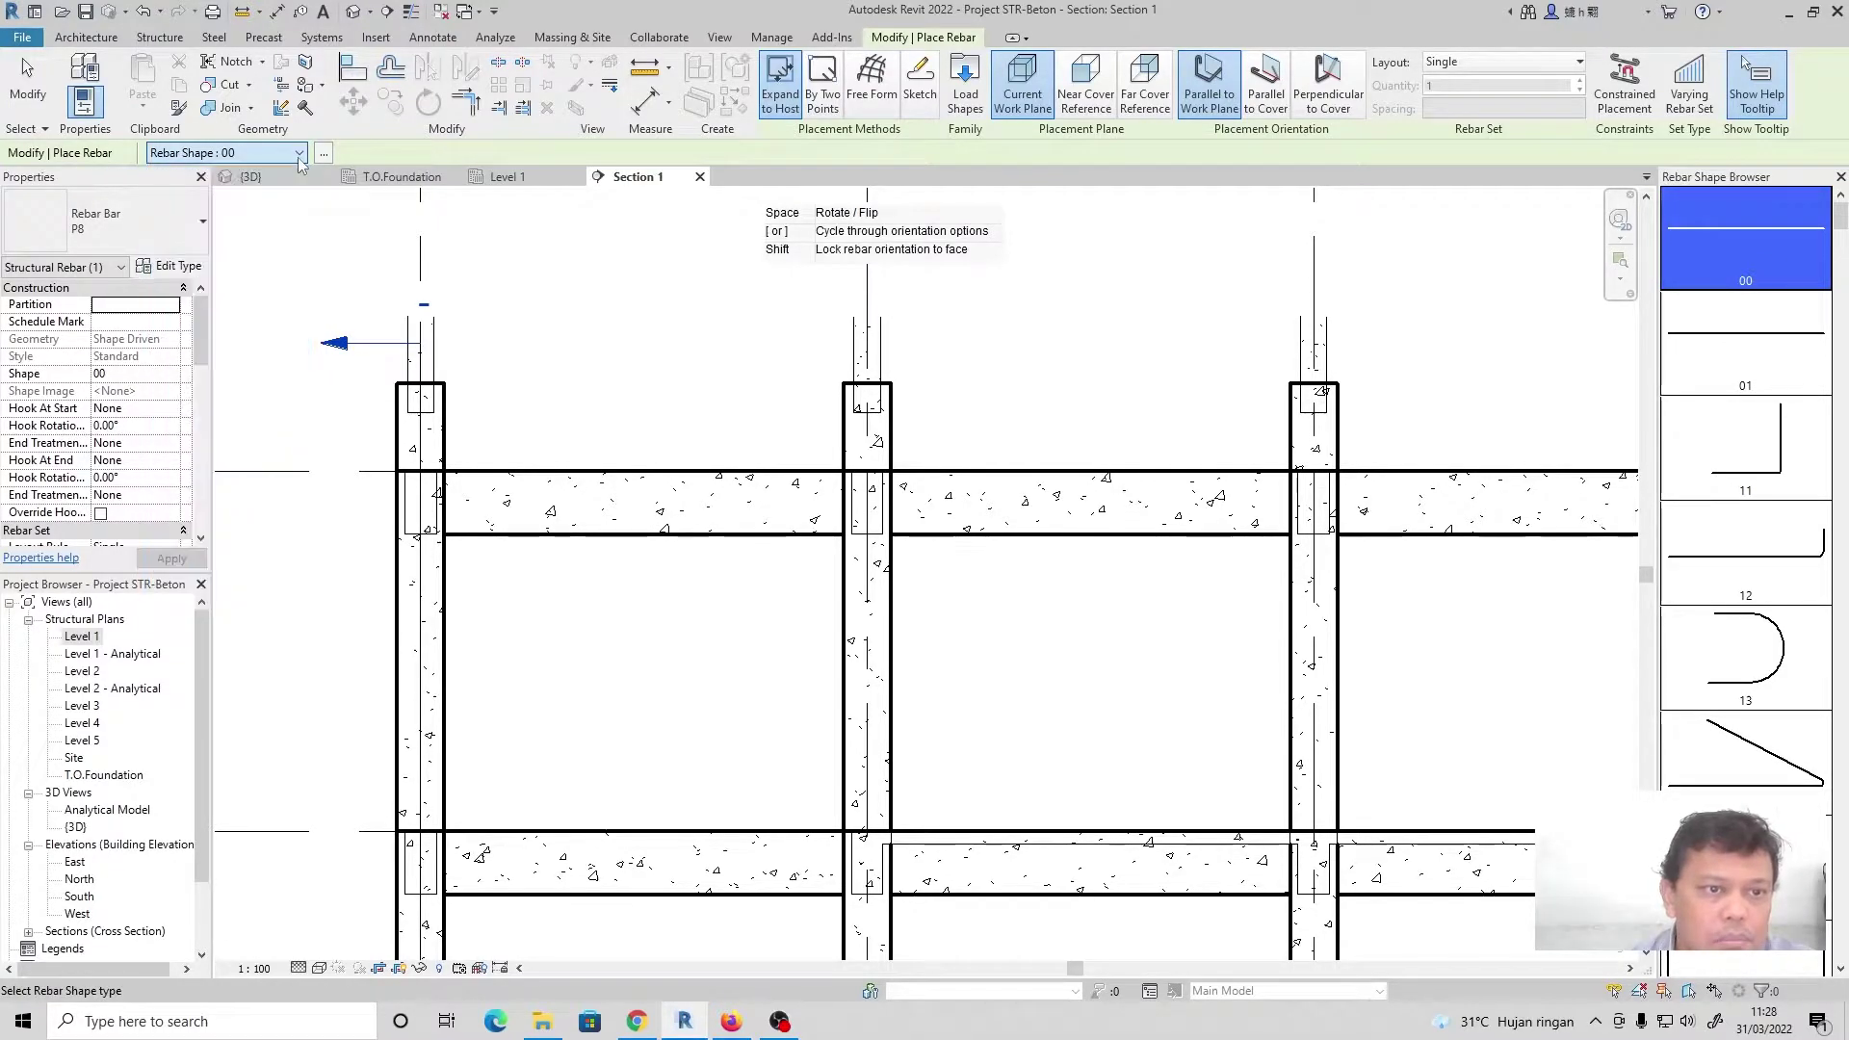
left_click(324, 153)
left_click(324, 153)
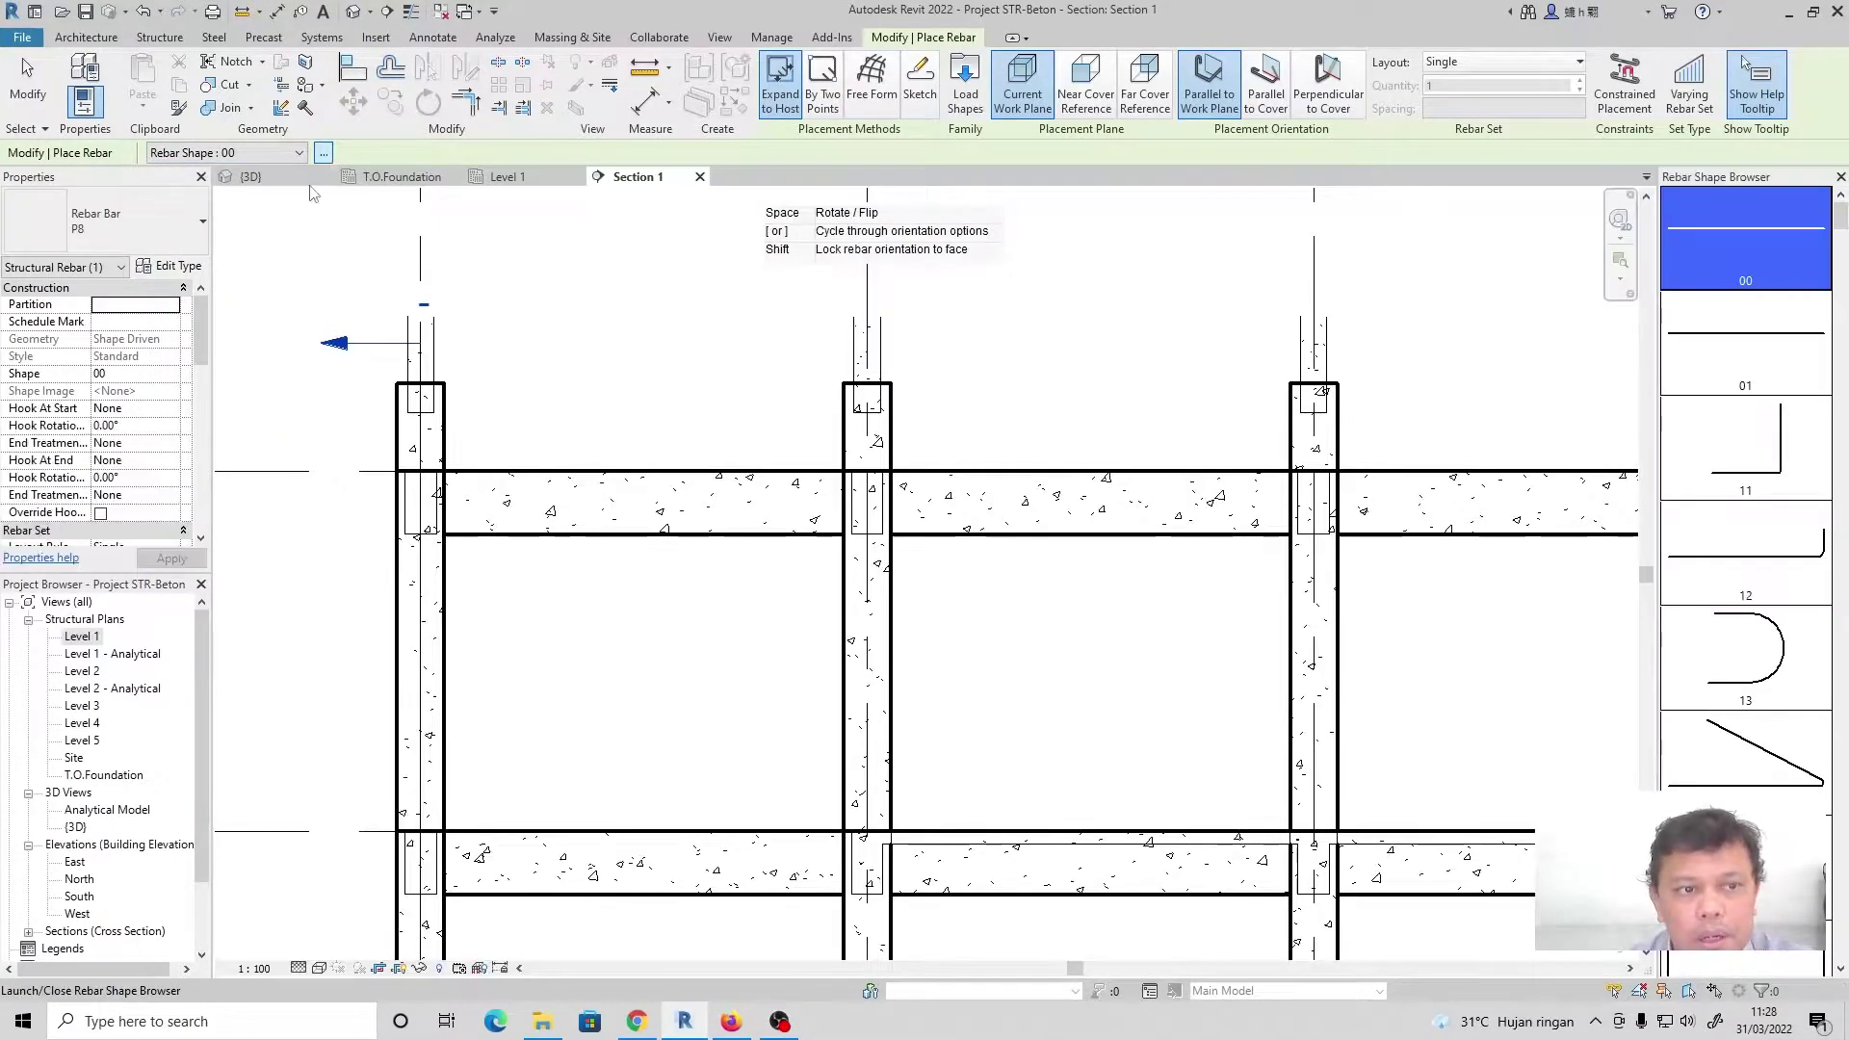
Choose the closed rectangular stirrup, rebar shape 51, for the rebar placement
scroll(1748, 482, "down", 5)
scroll(1761, 613, "down", 4)
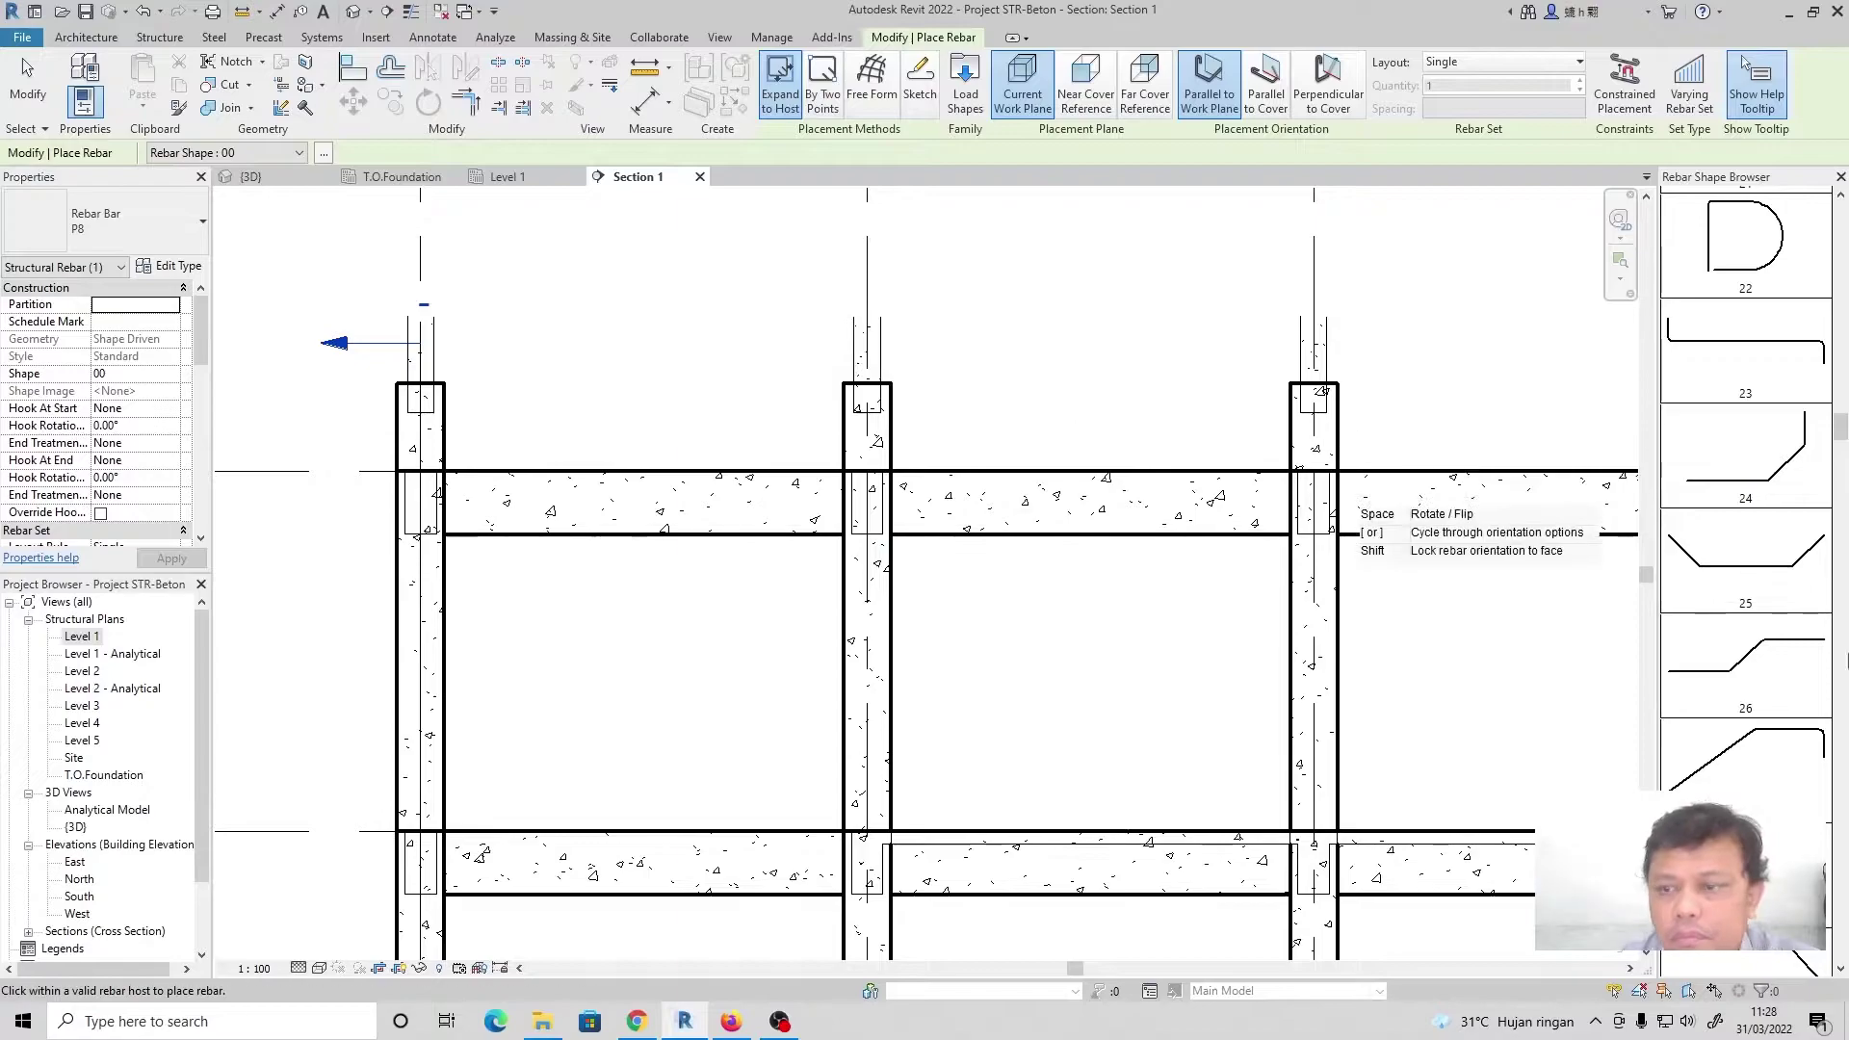
scroll(1768, 557, "down", 3)
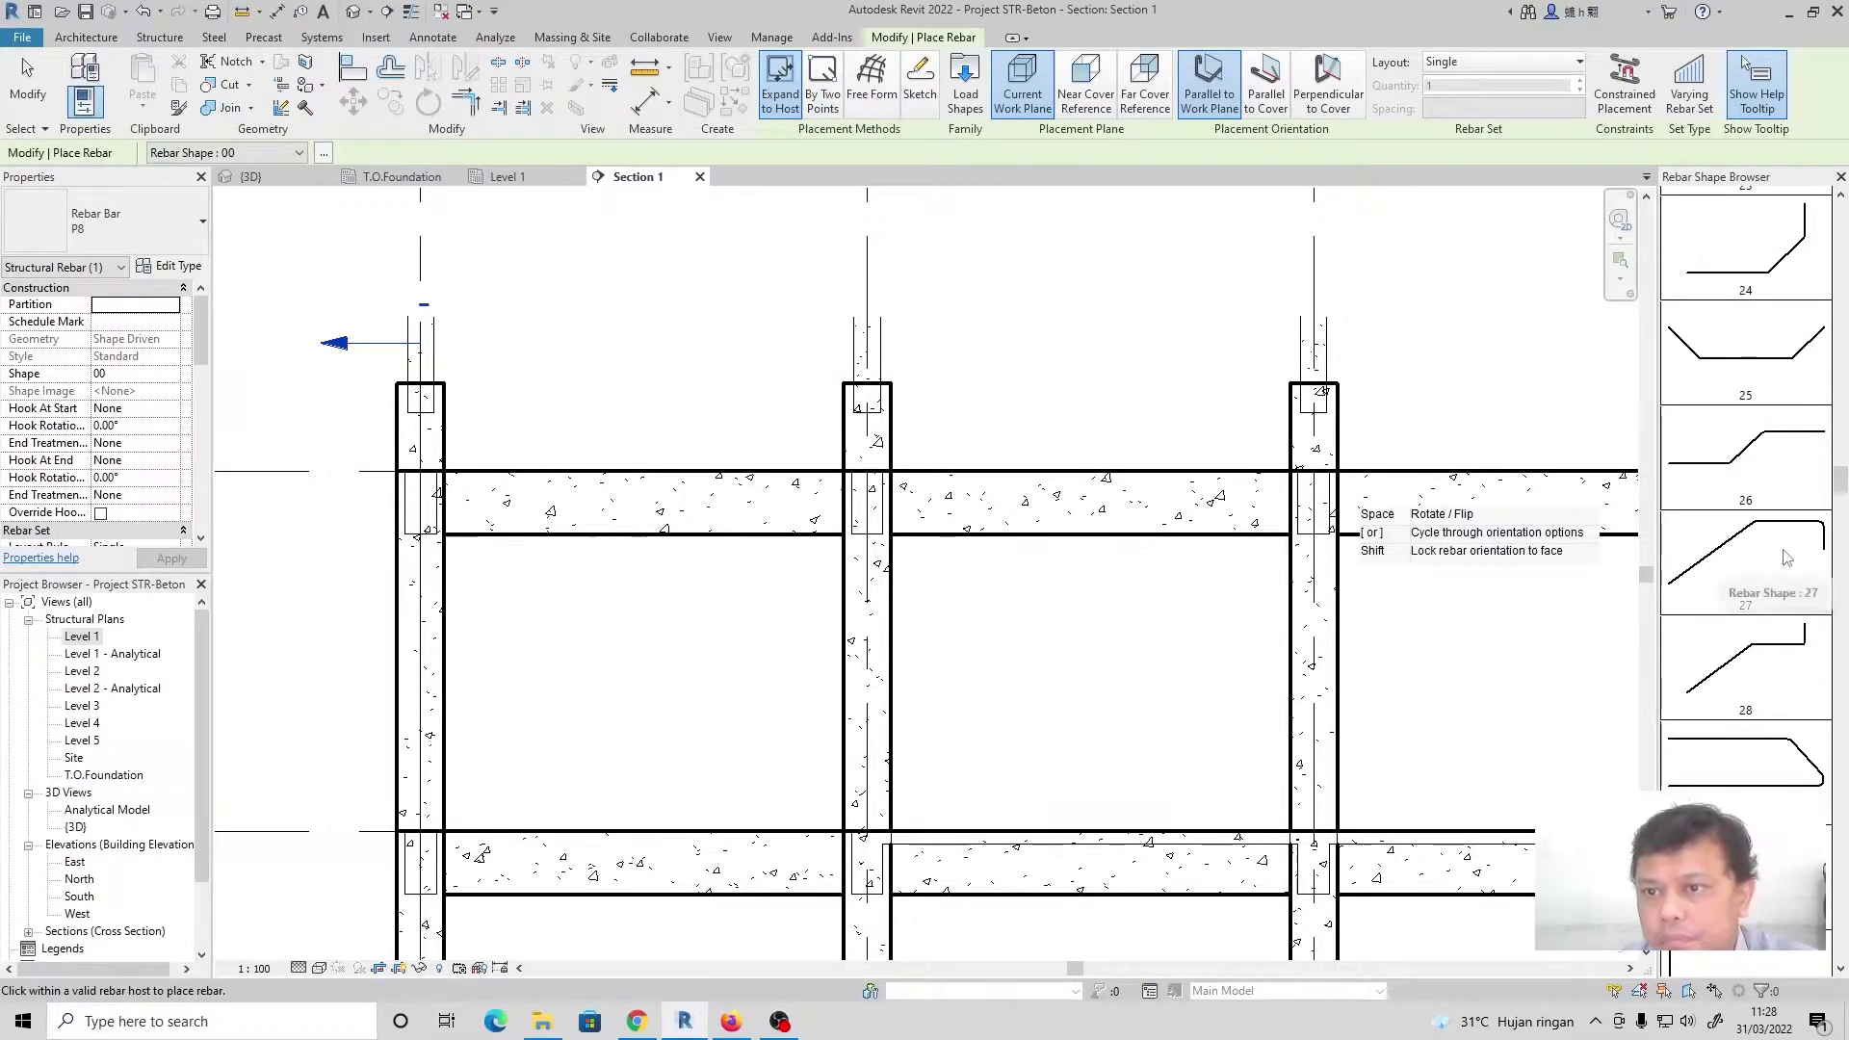
scroll(1787, 559, "down", 4)
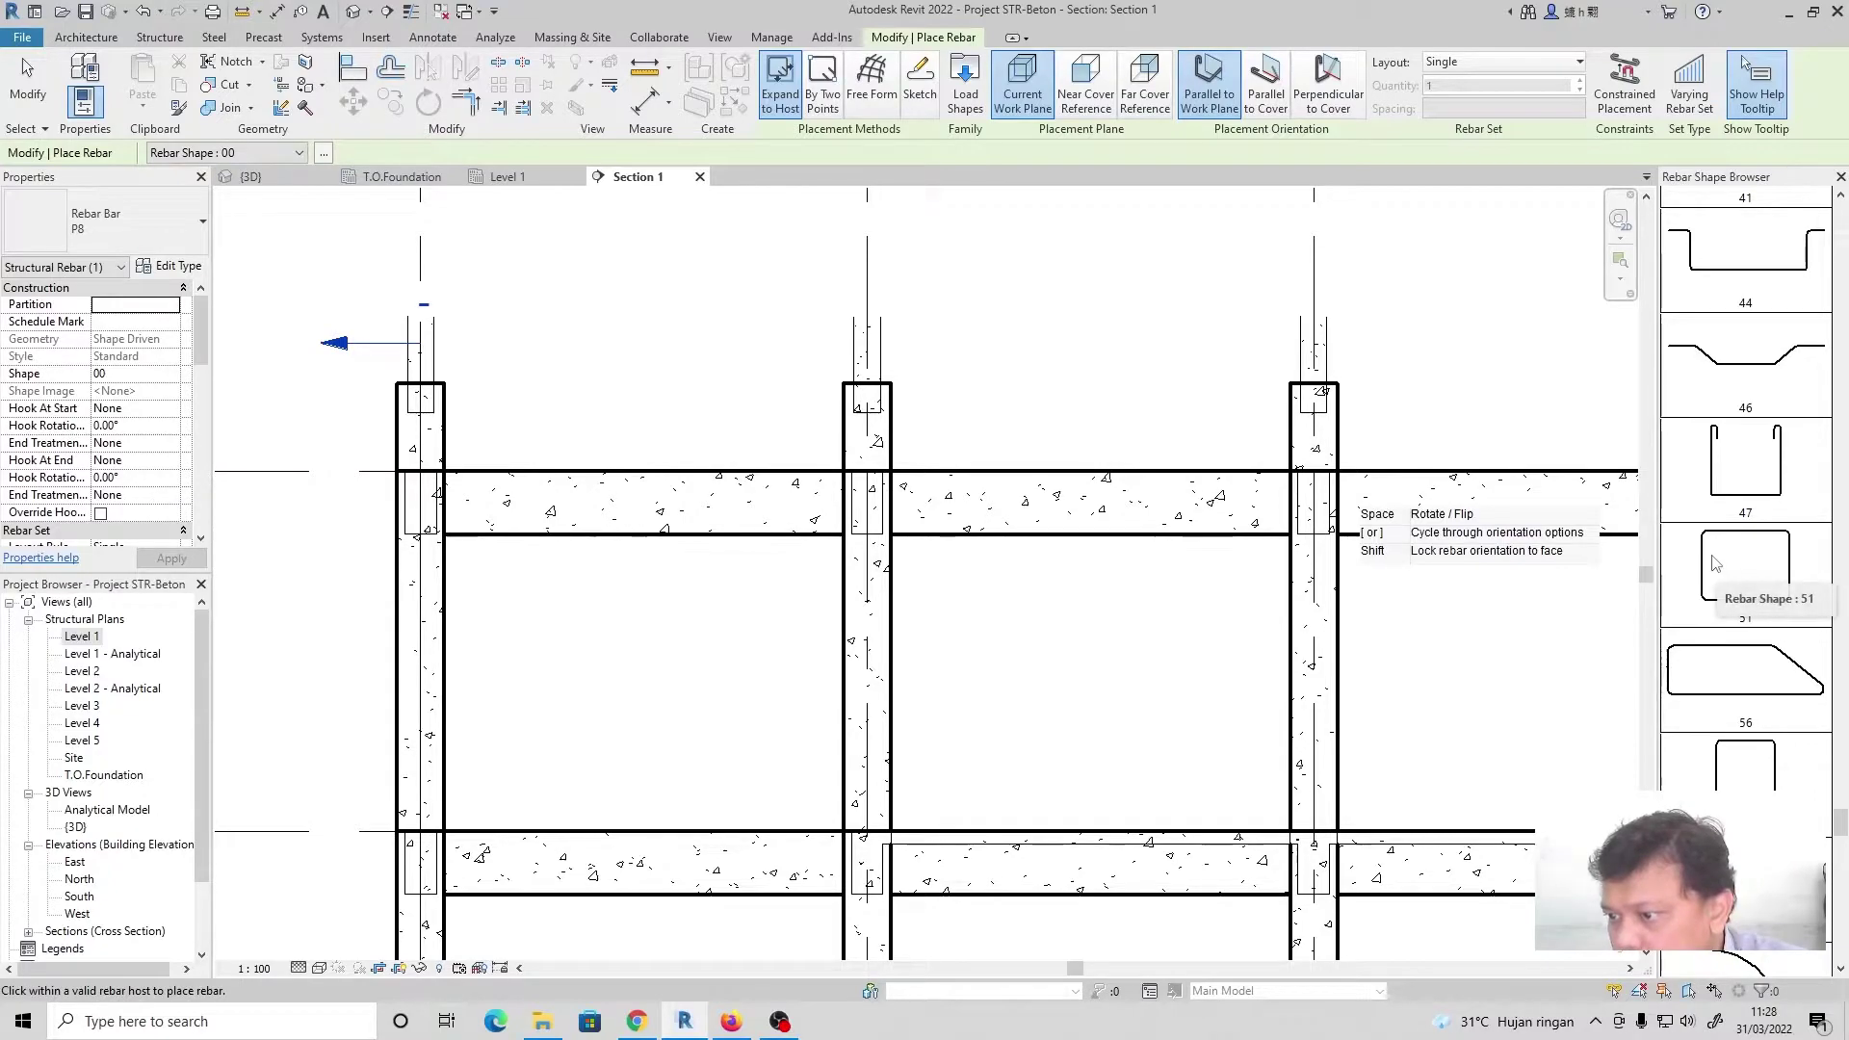
scroll(1745, 727, "down", 1)
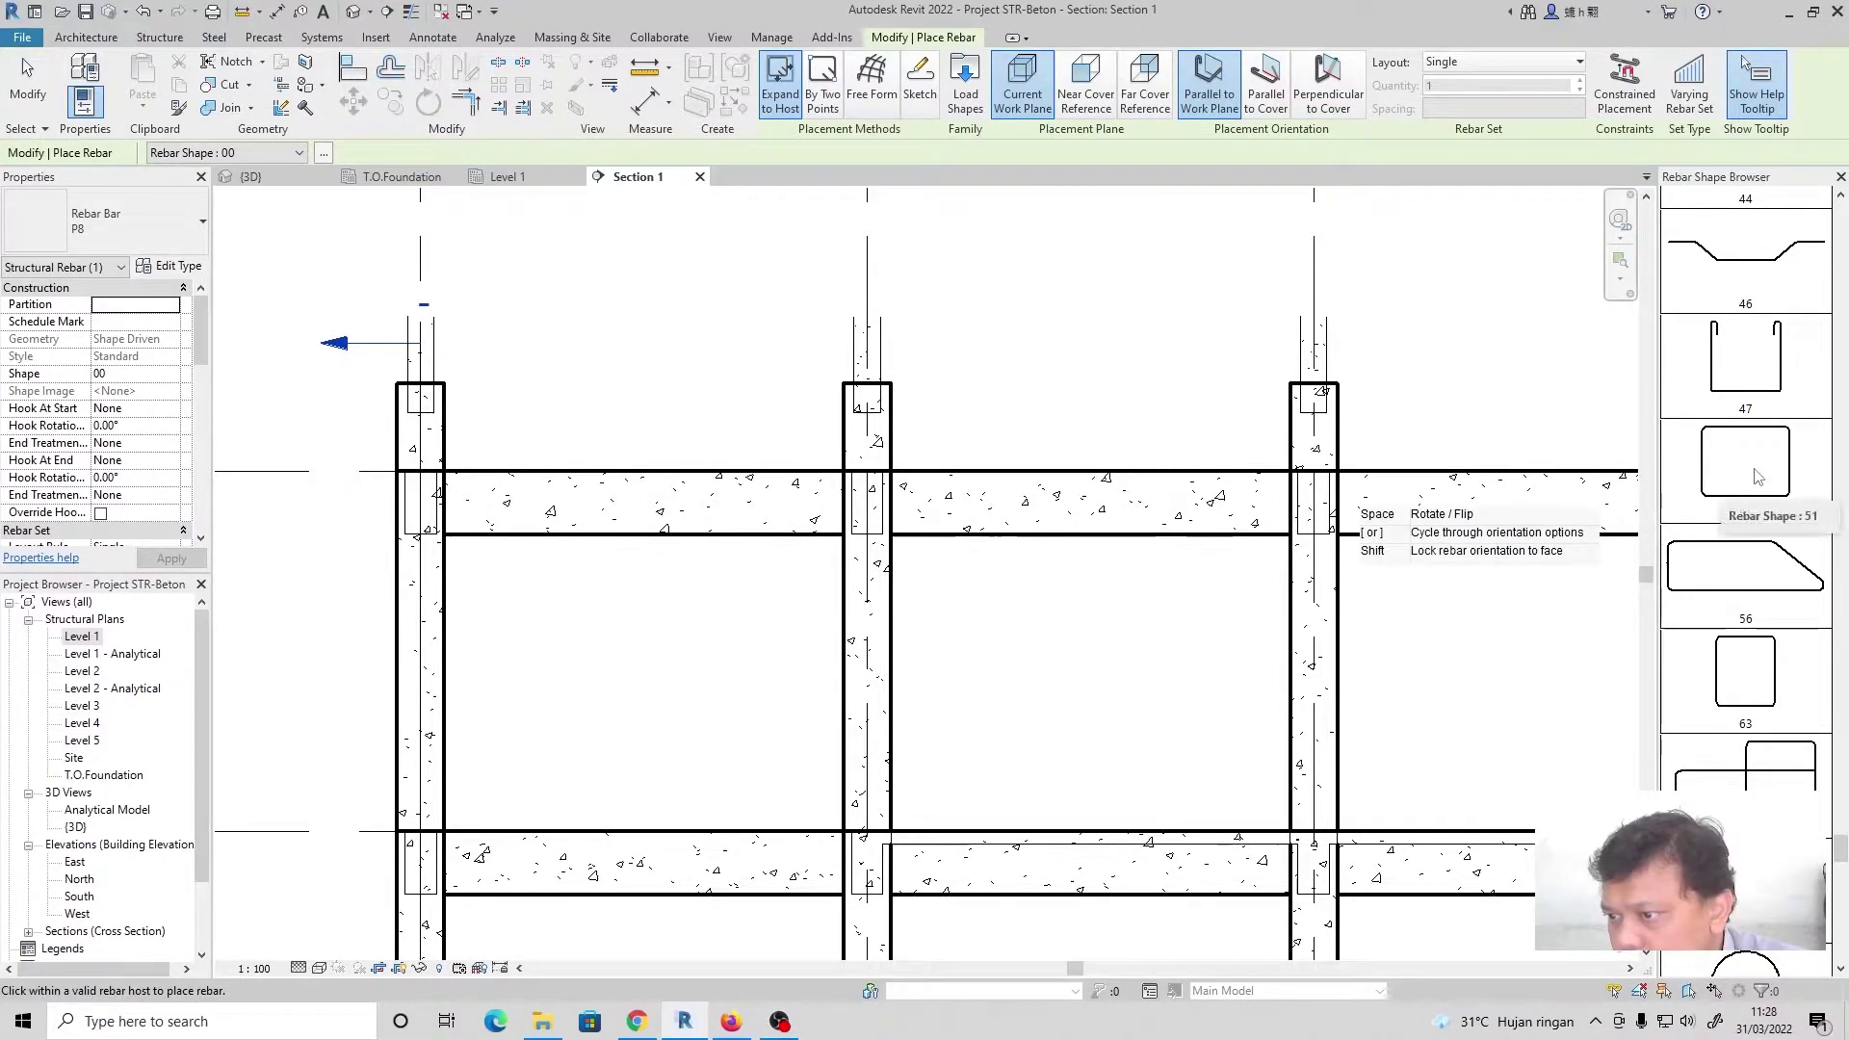
scroll(1755, 472, "down", 3)
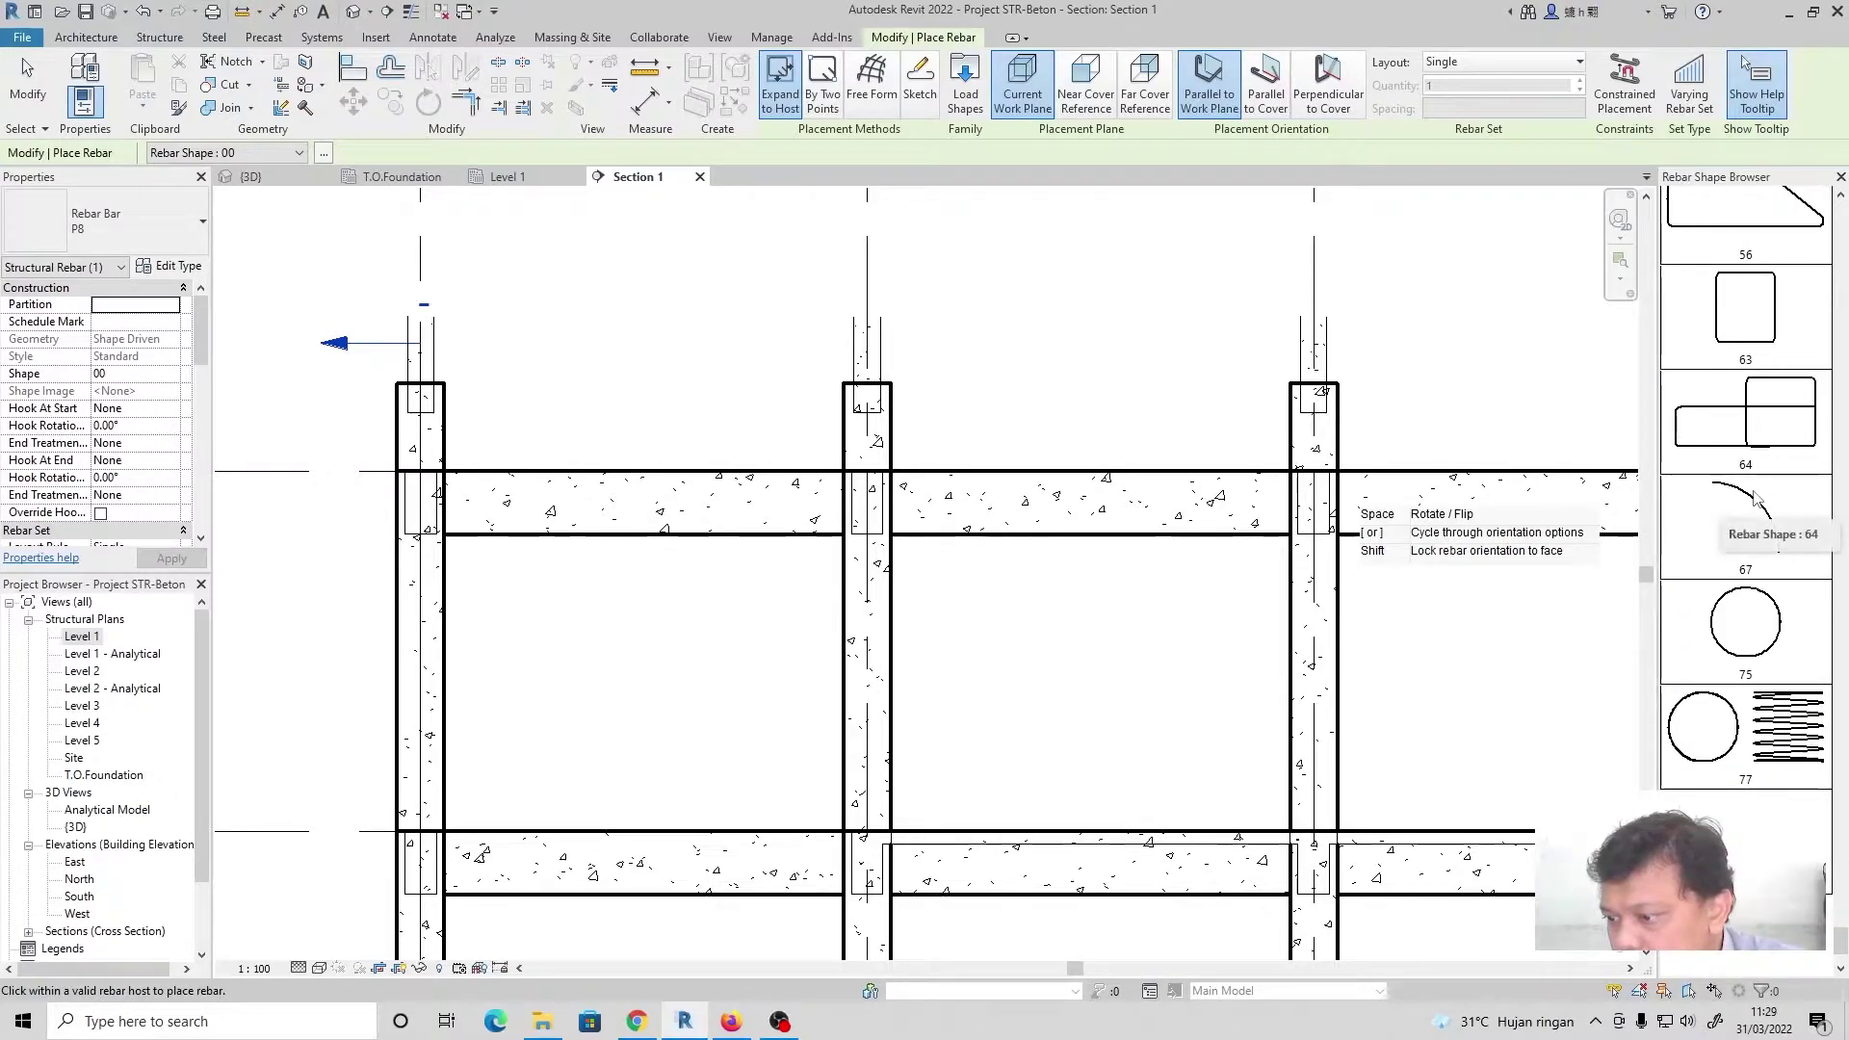
scroll(1755, 496, "up", 4)
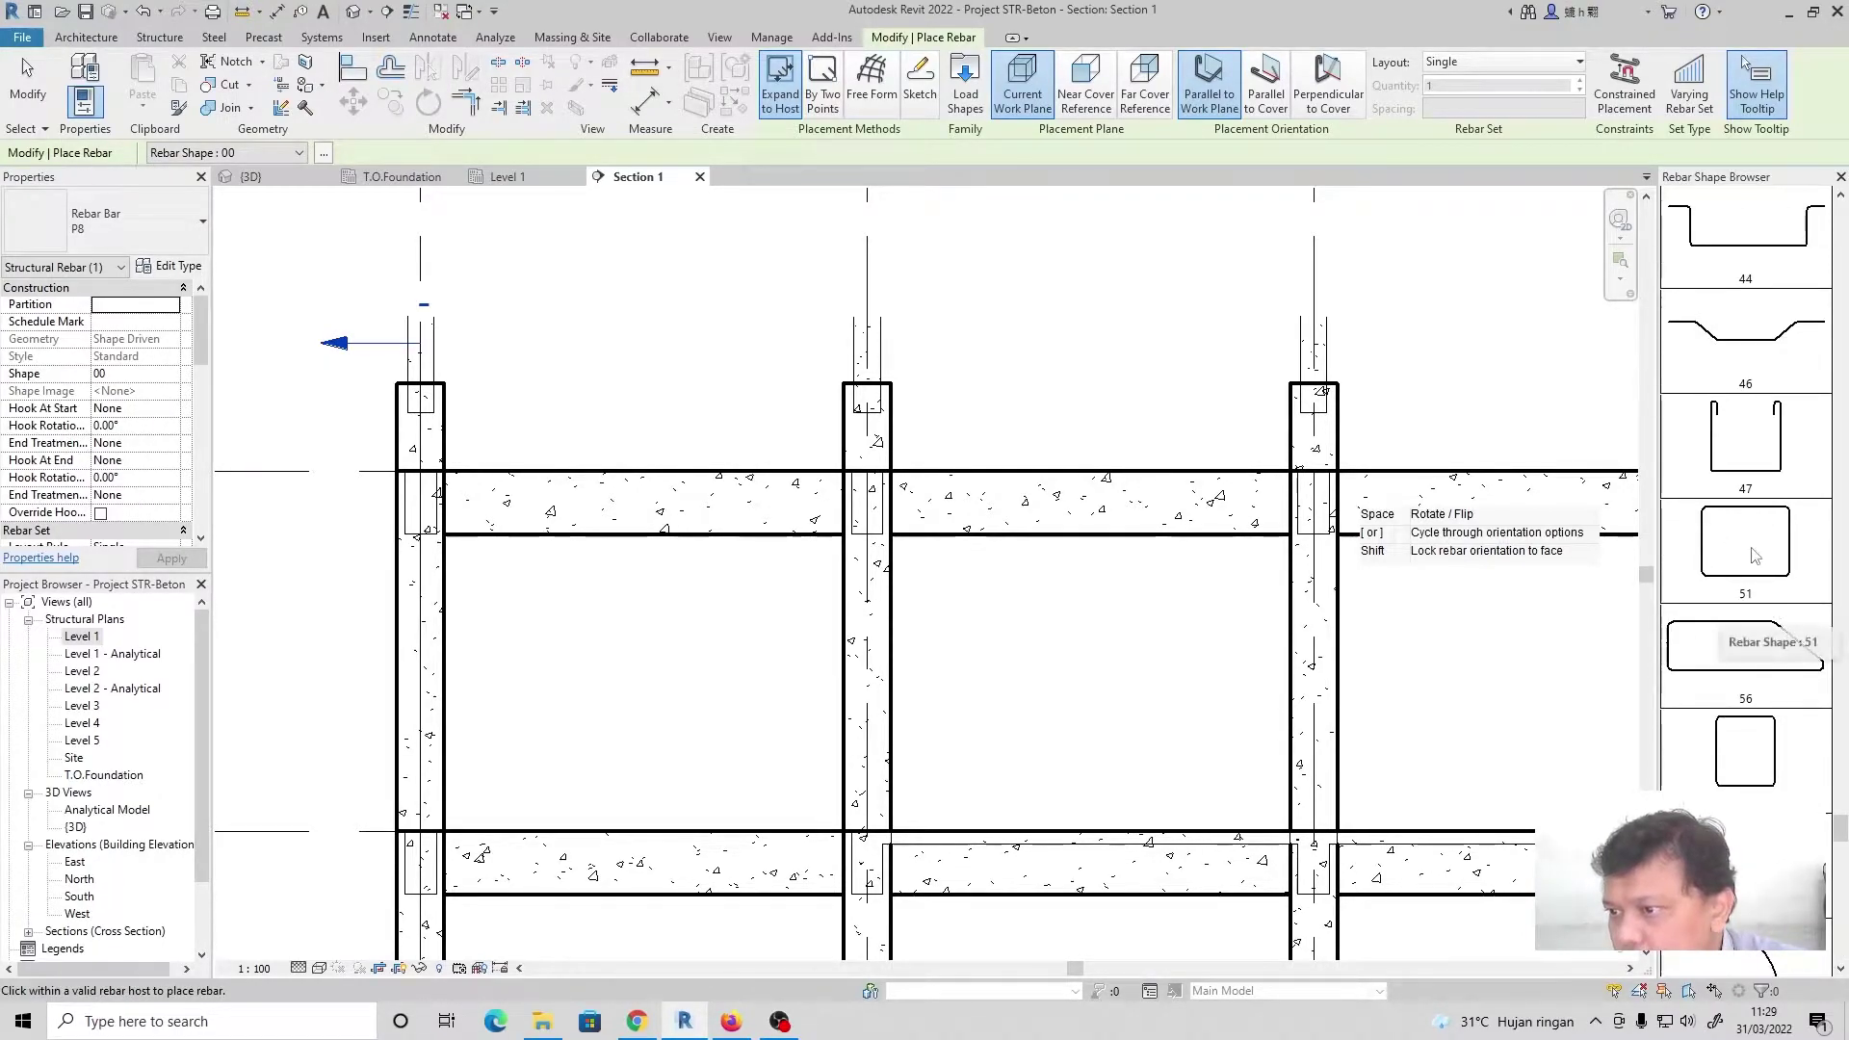
left_click(1770, 583)
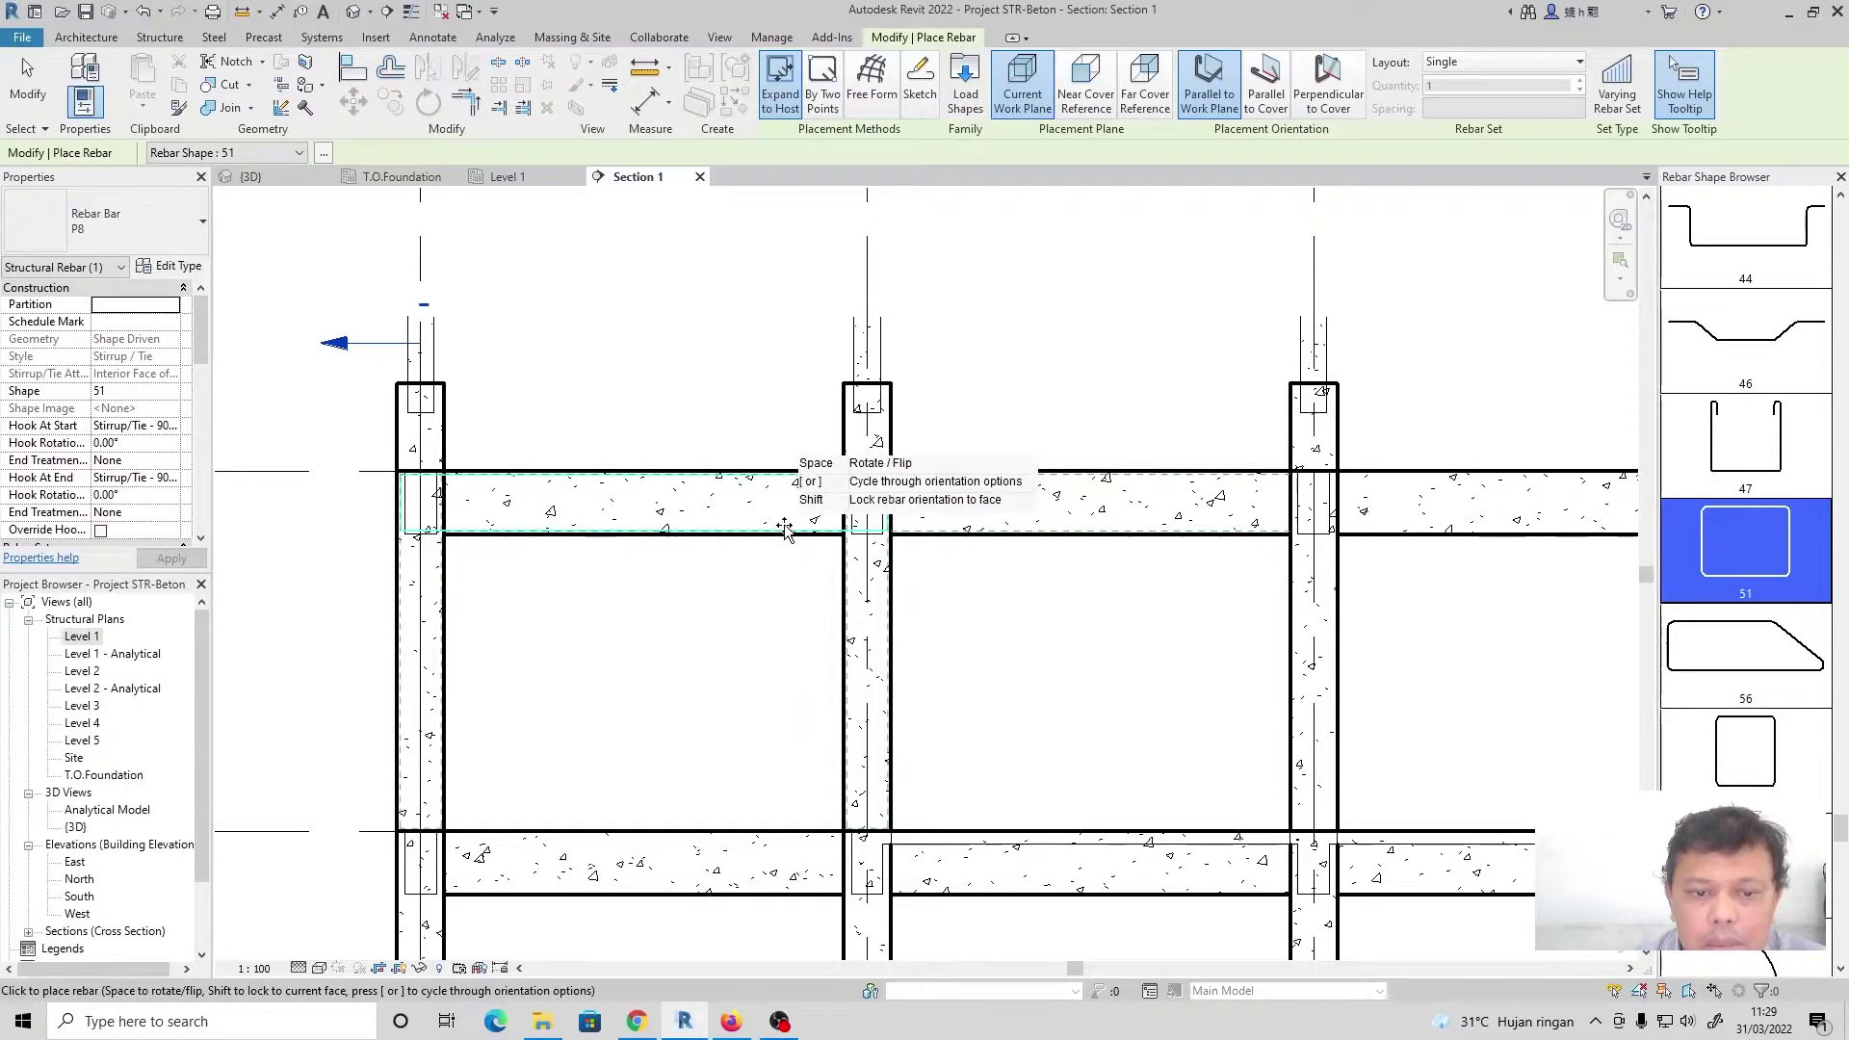
Place a P8 stirrup perpendicular to cover in a beam of Section 1, right beside the column face, and finish the placement
left_click(1267, 97)
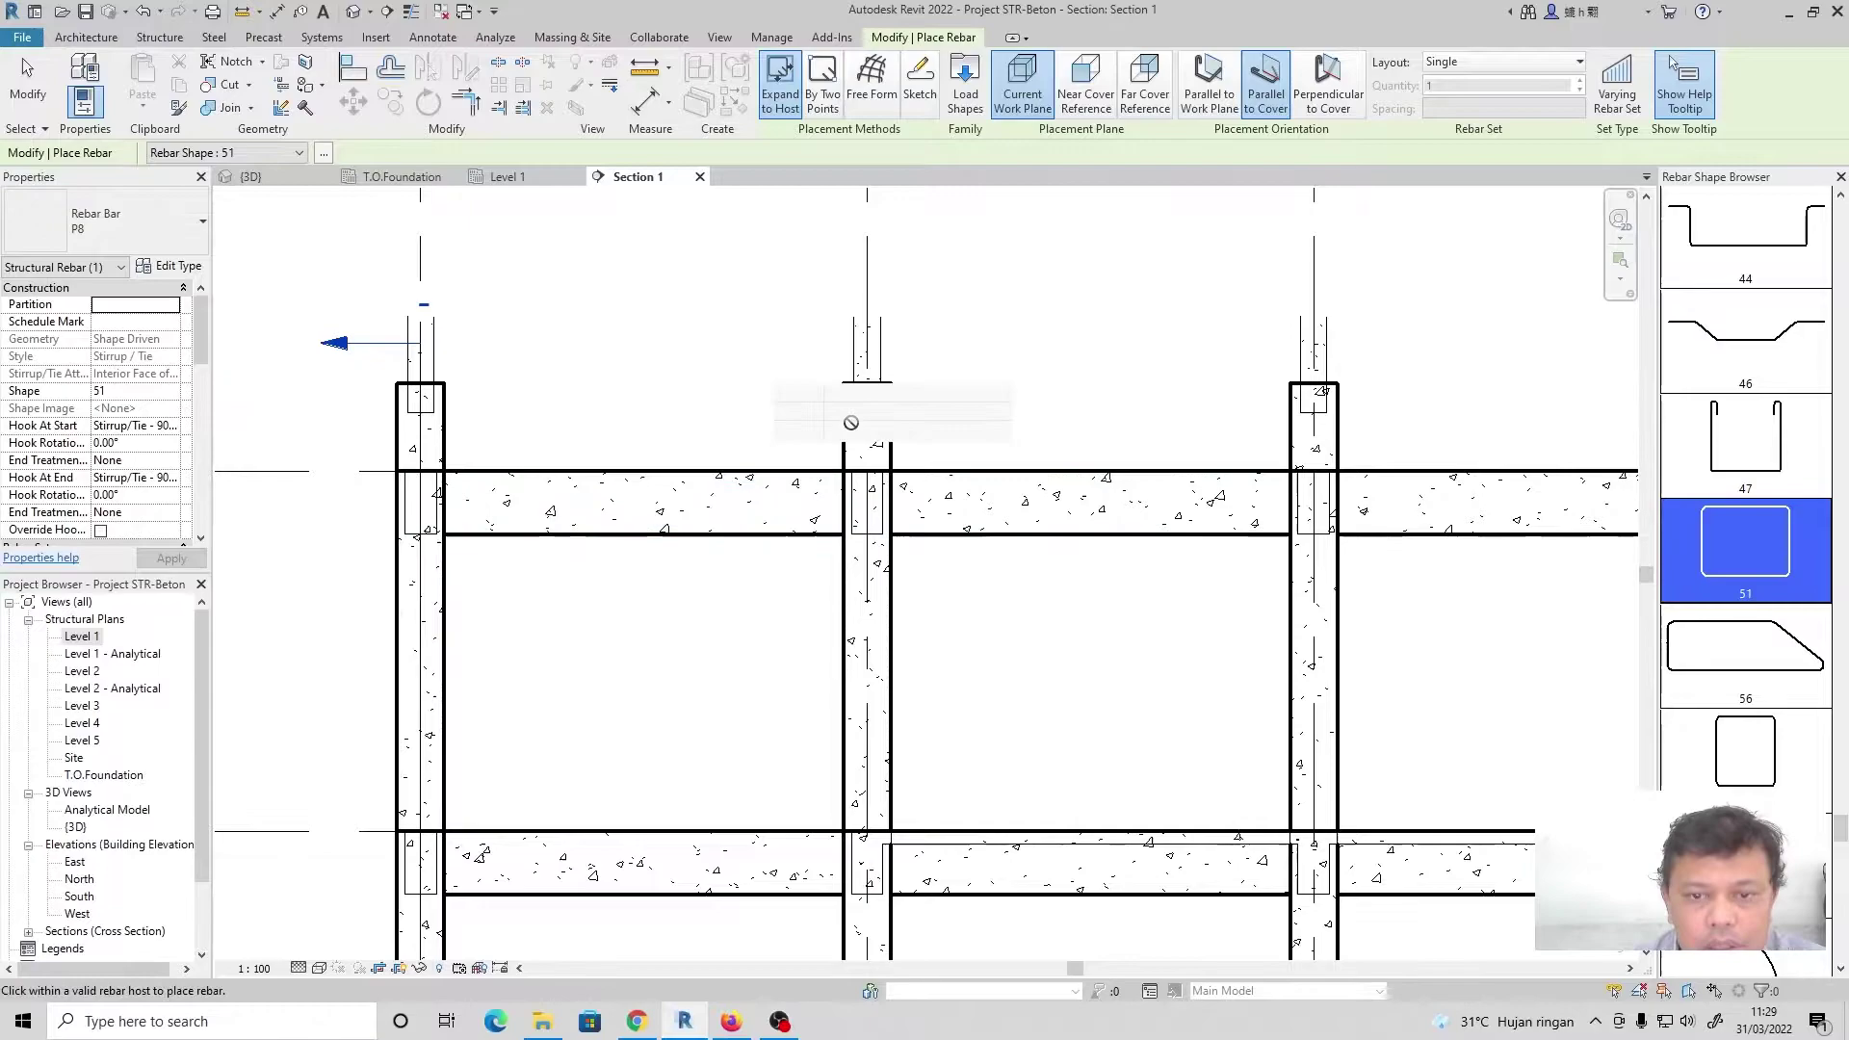
left_click(1329, 91)
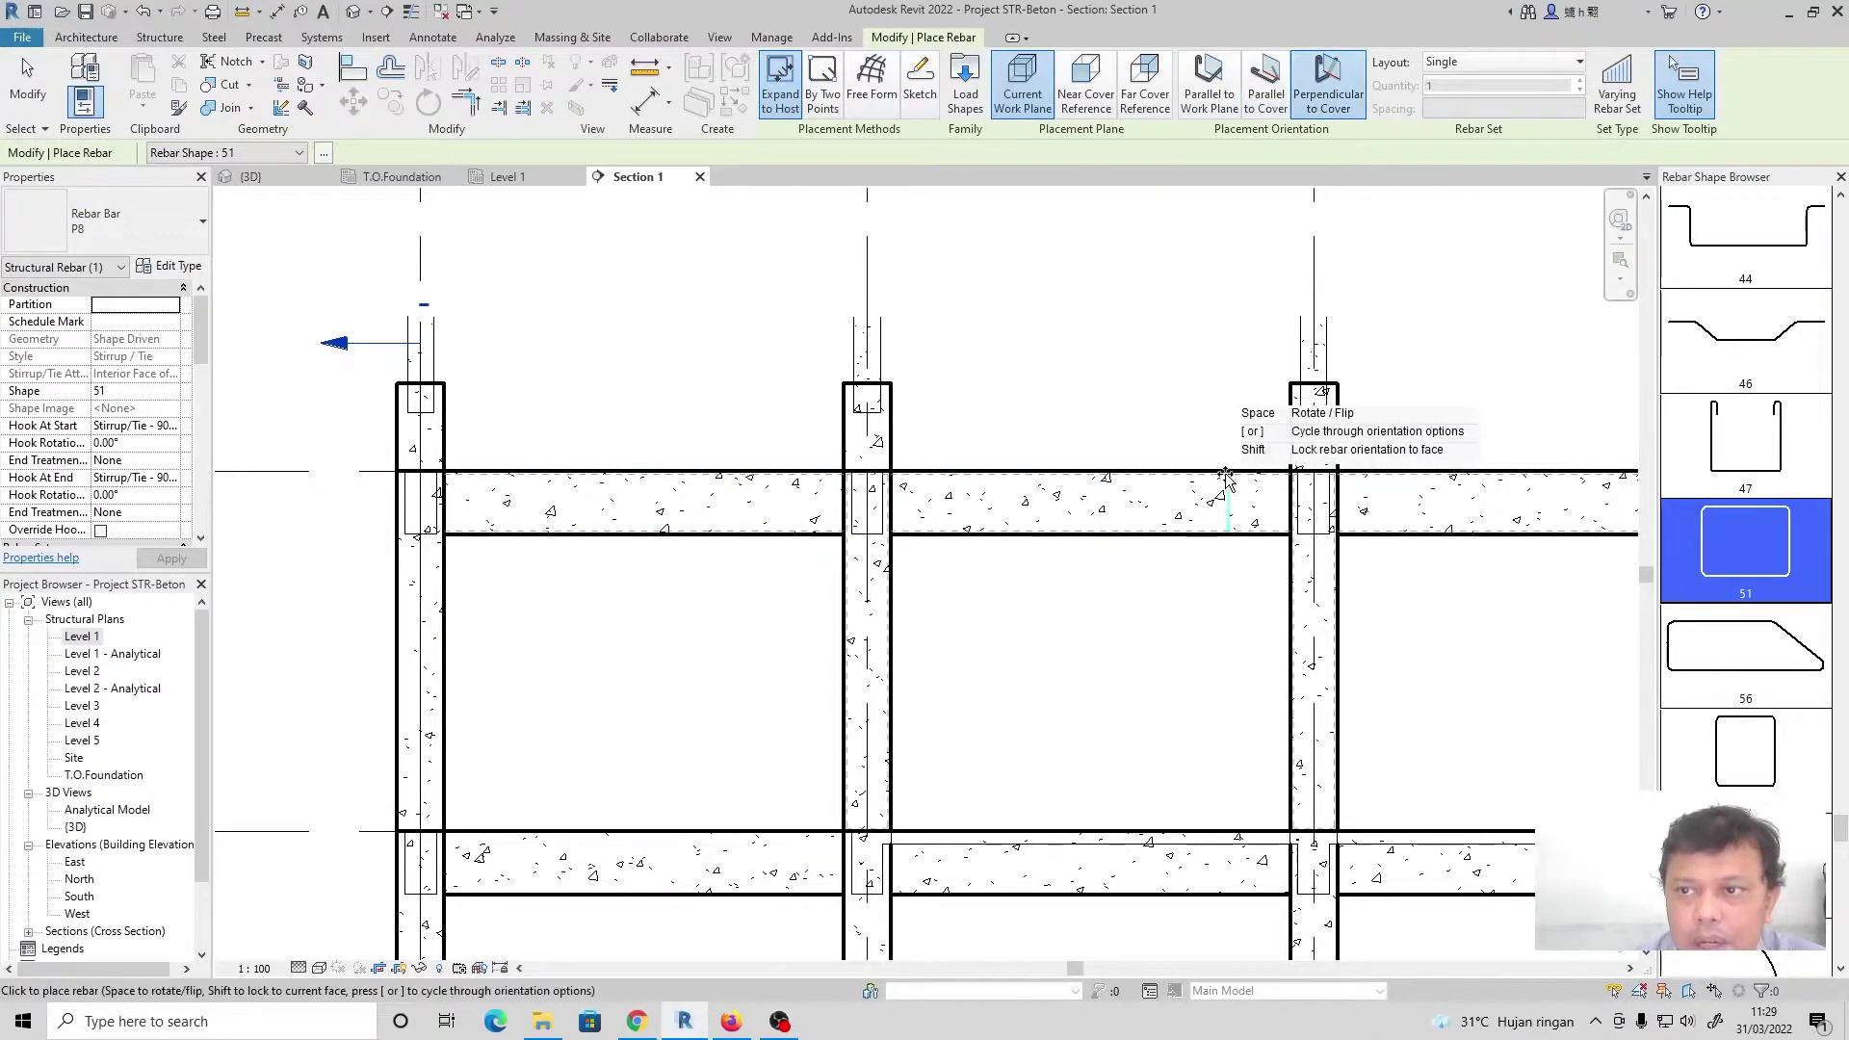
scroll(443, 493, "up", 6)
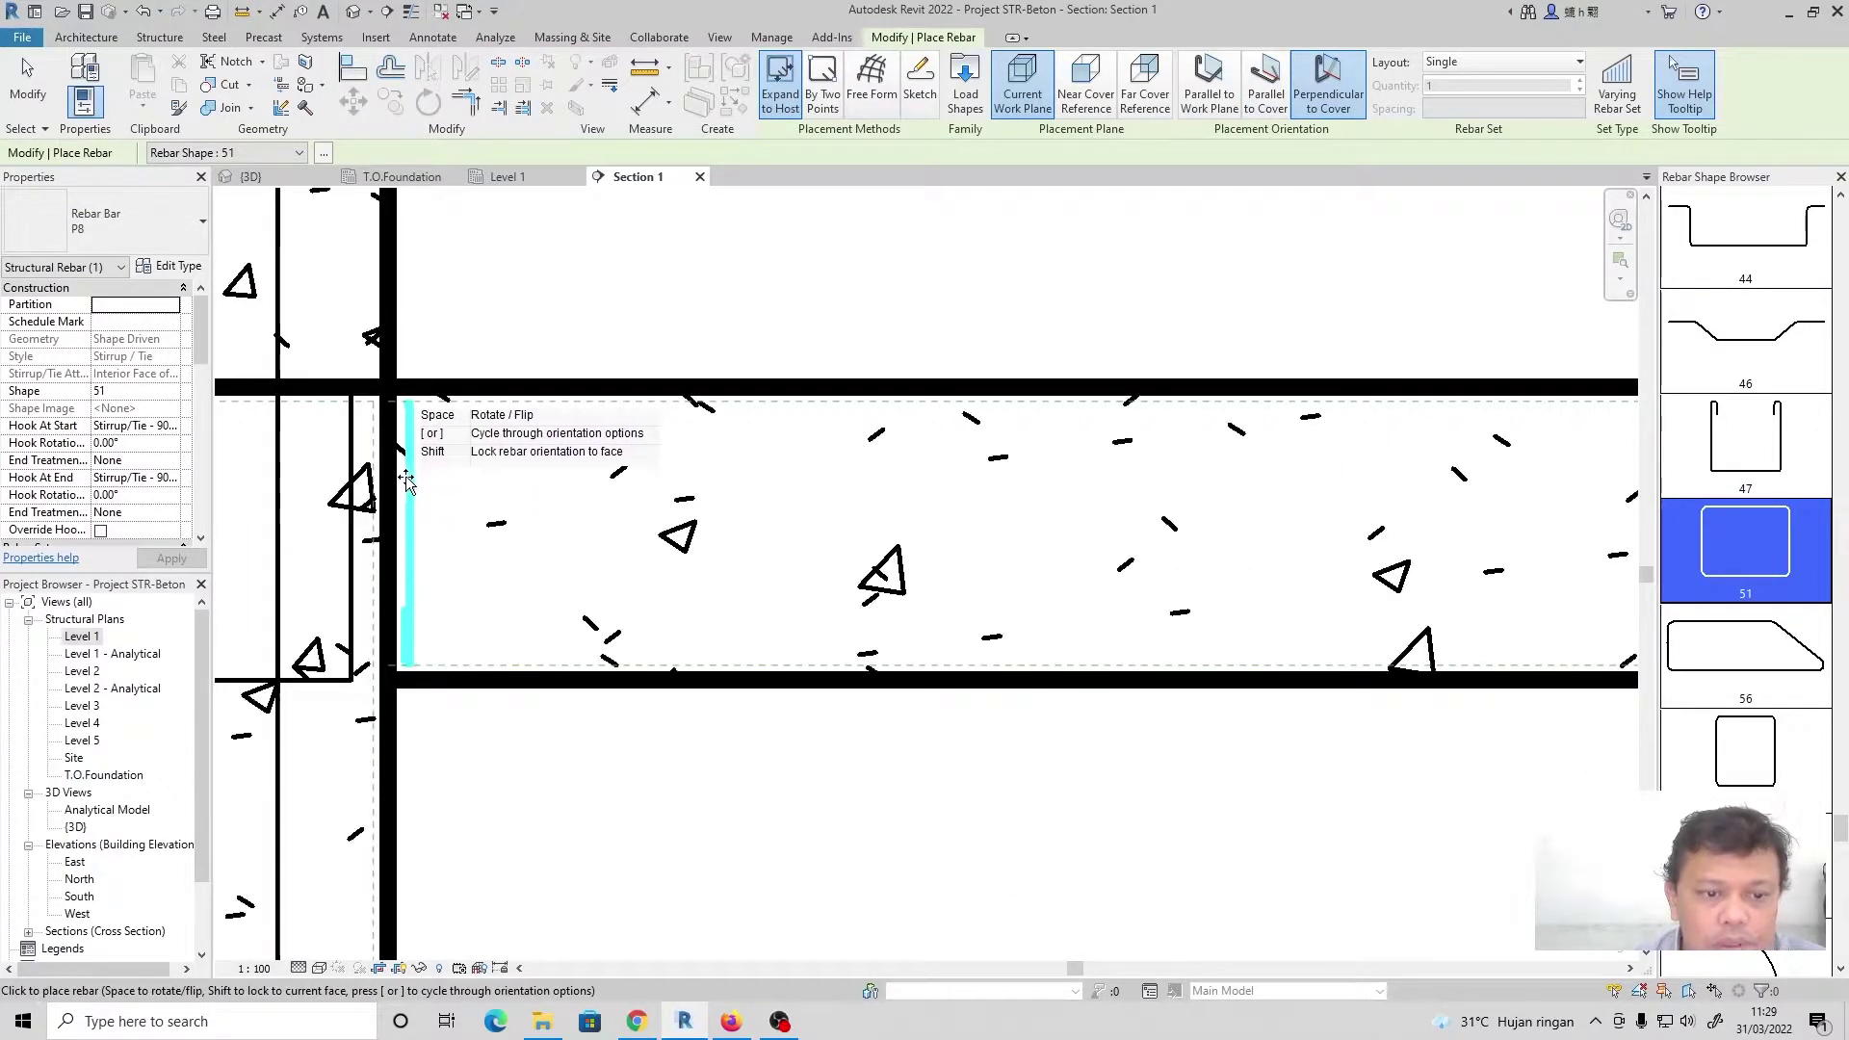
left_click(405, 487)
left_click(27, 84)
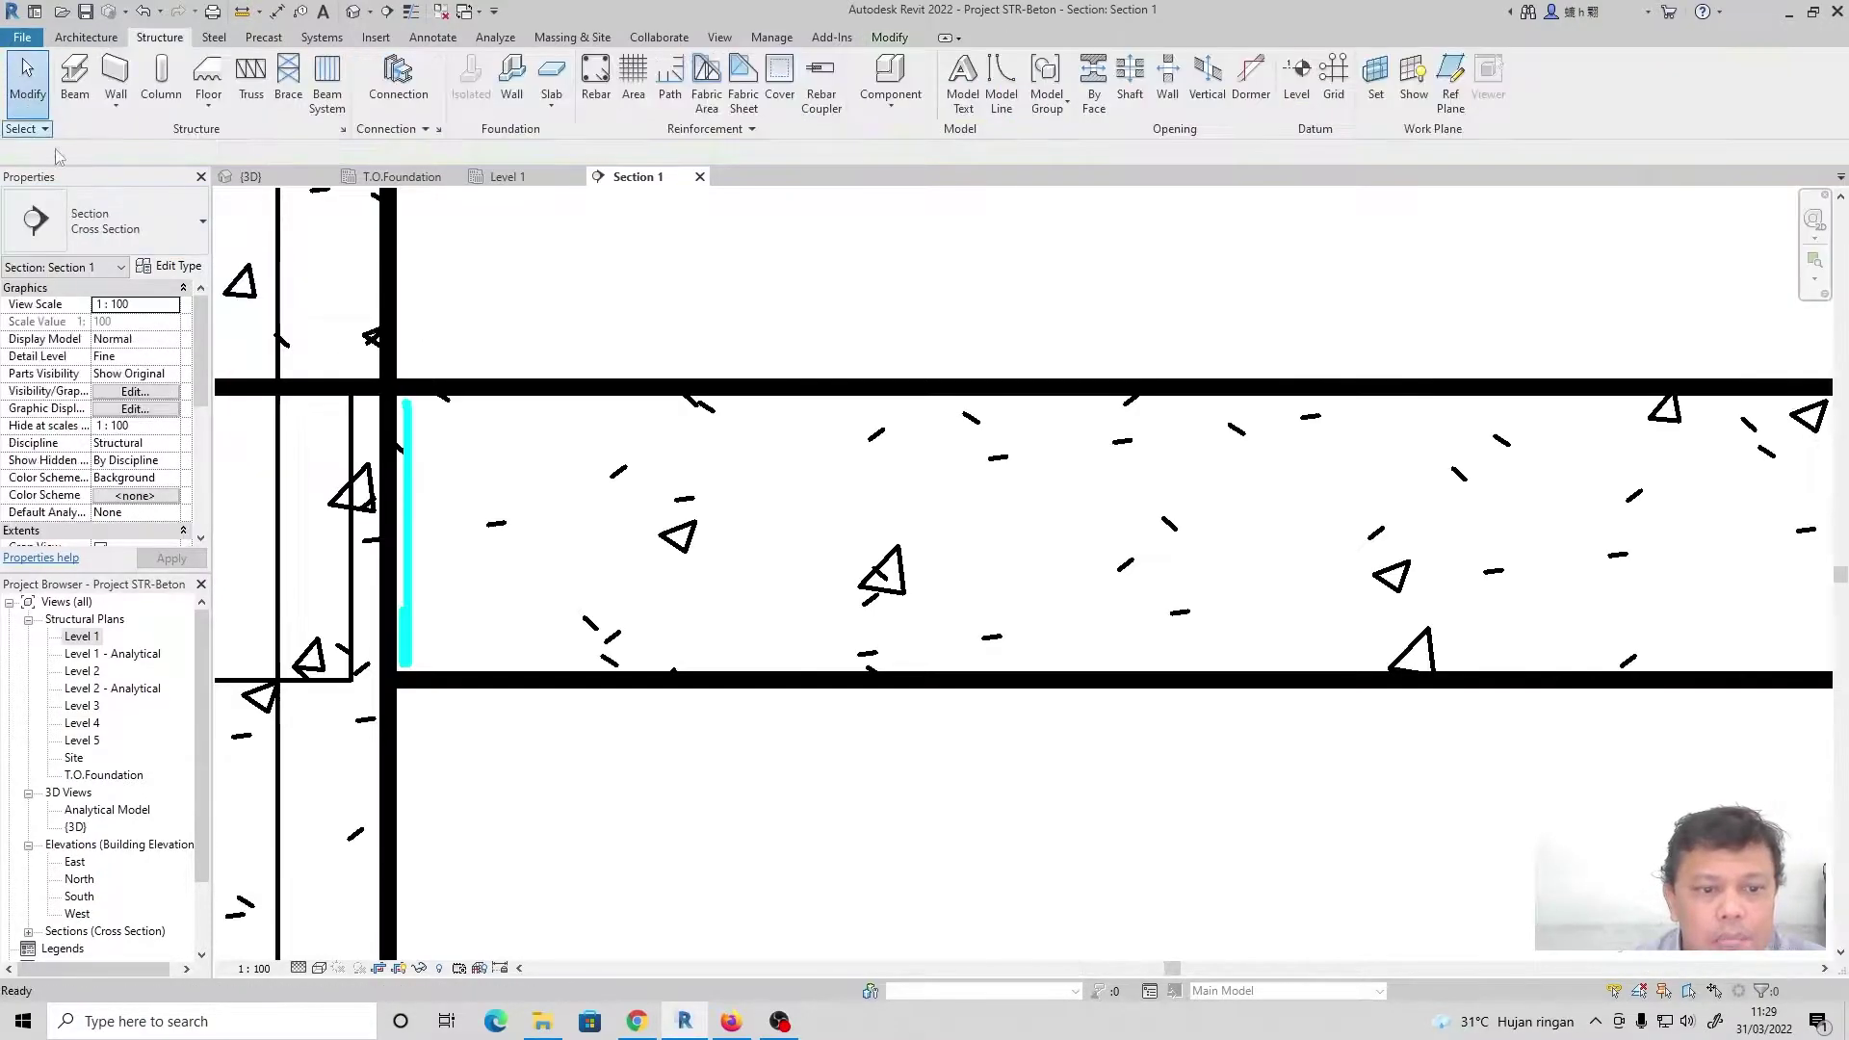
Set the placed stirrup's layout to Number with Spacing with a spacing of 150 mm
left_click(406, 434)
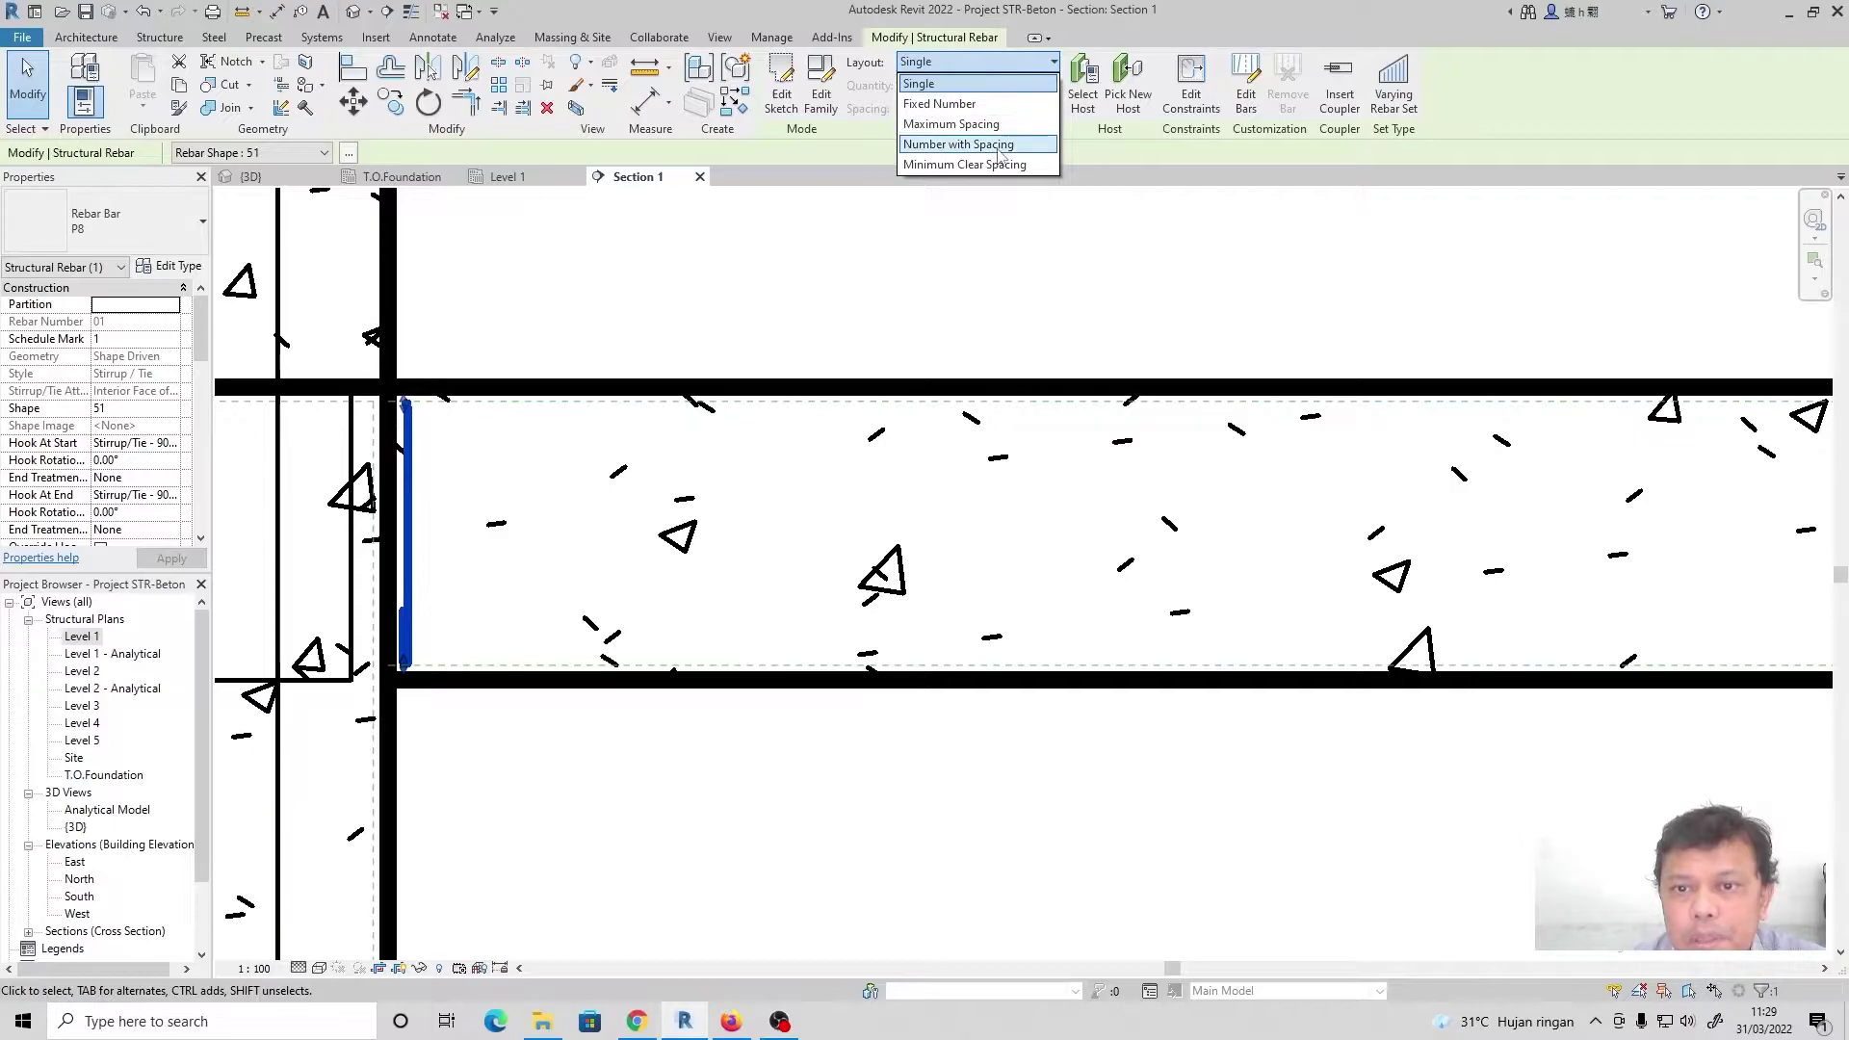
left_click(958, 144)
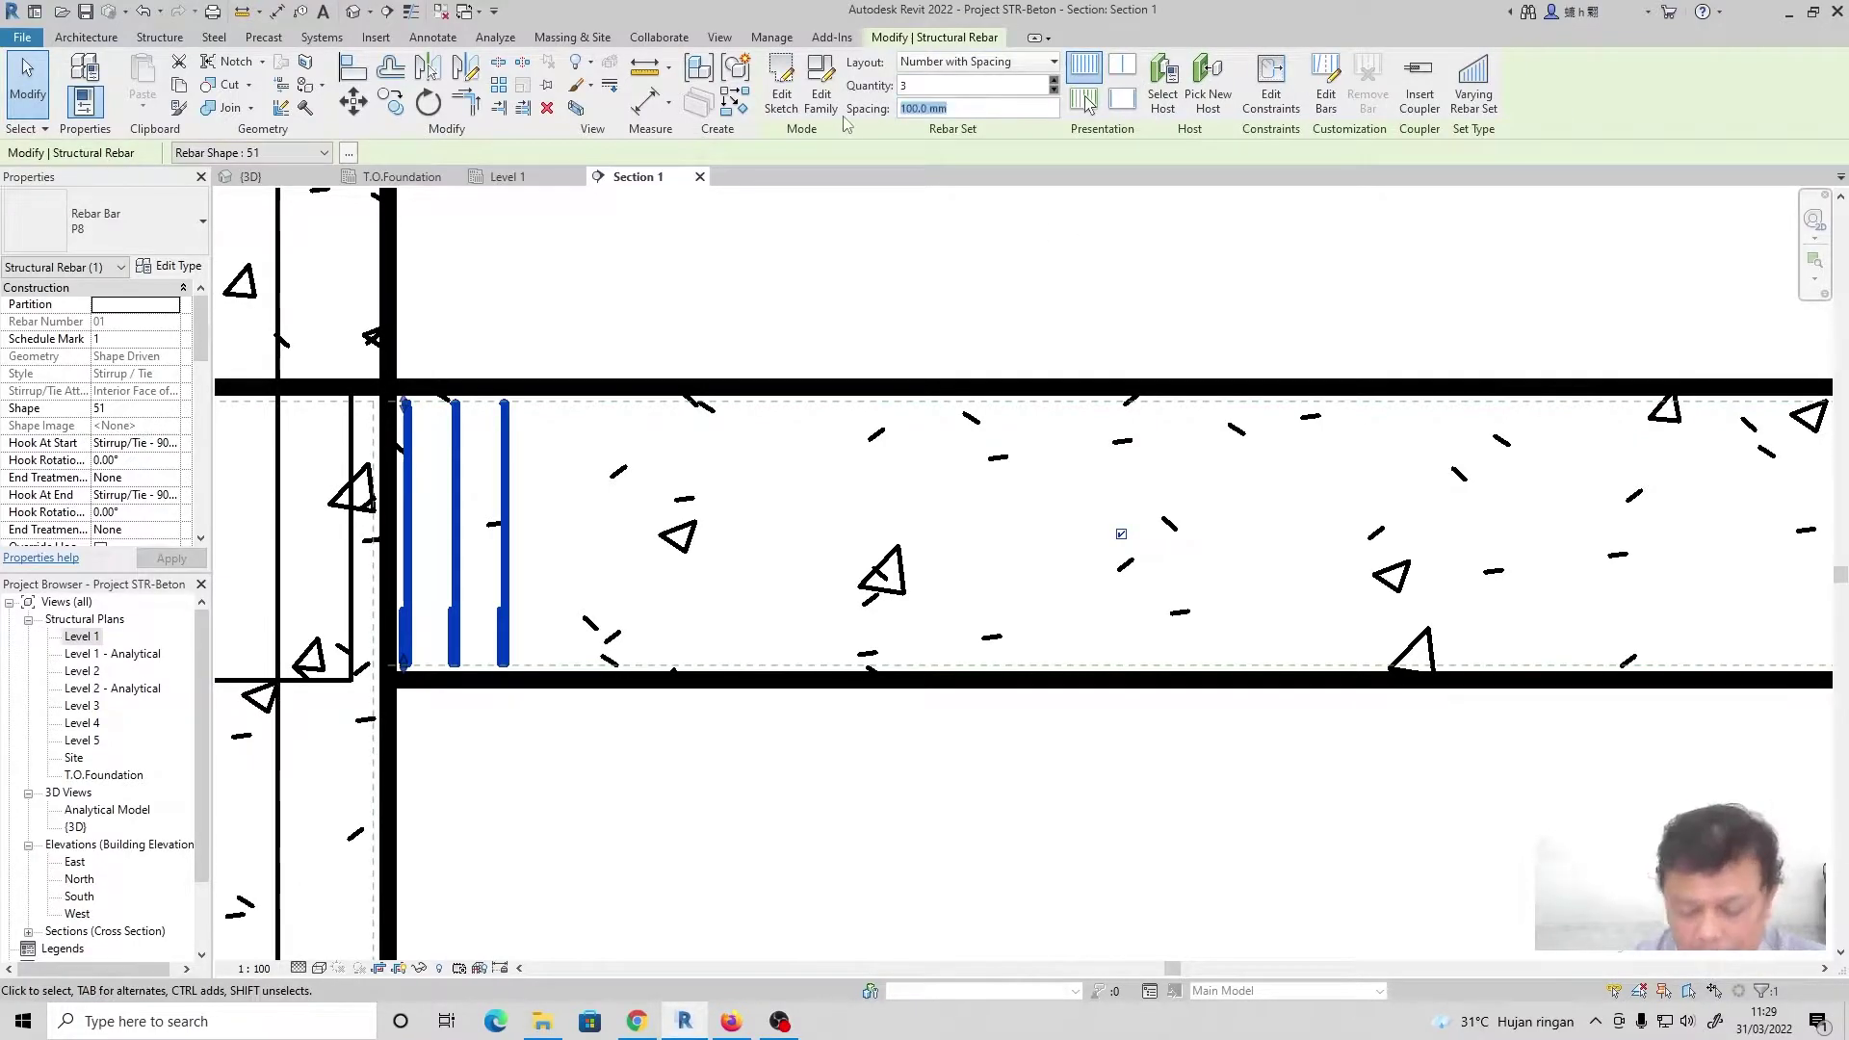
key("Return")
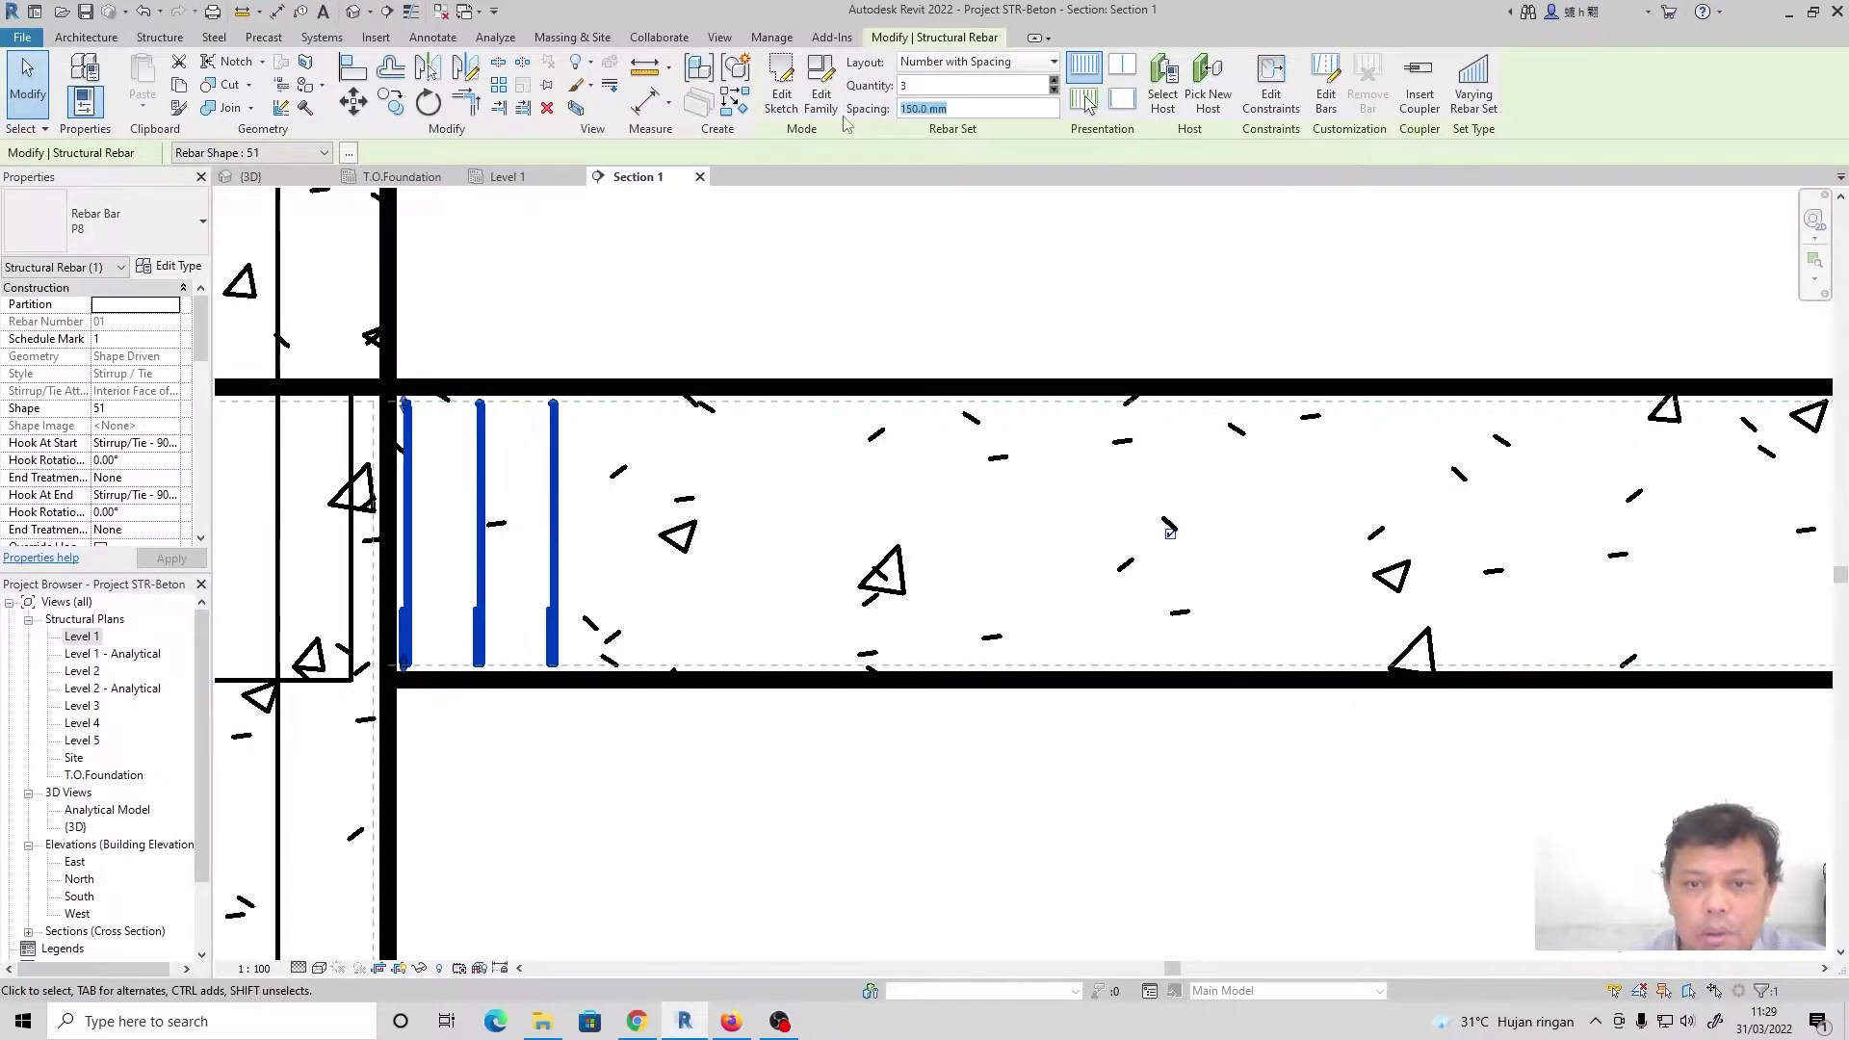
left_click(863, 289)
Add an aligned dimension below the reinforced beam for the clear span between its two supporting columns' inner faces
scroll(814, 309, "down", 5)
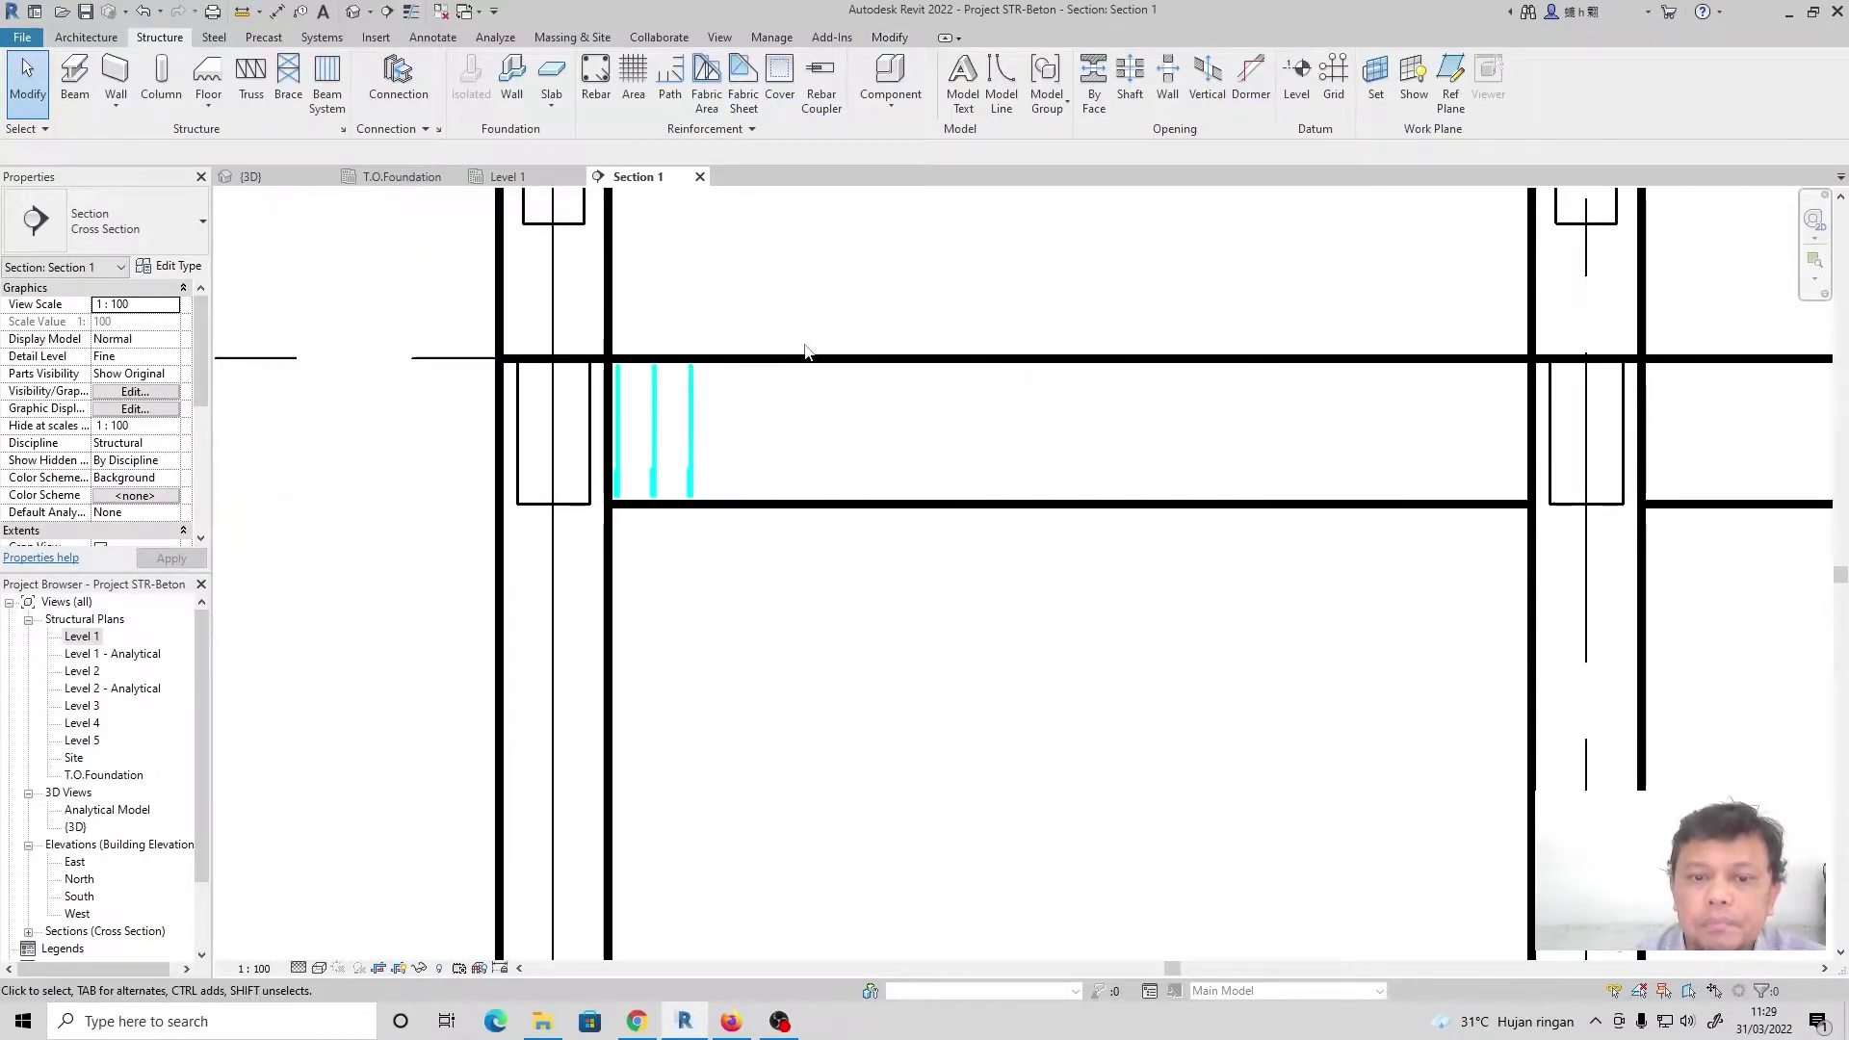
scroll(871, 432, "up", 3)
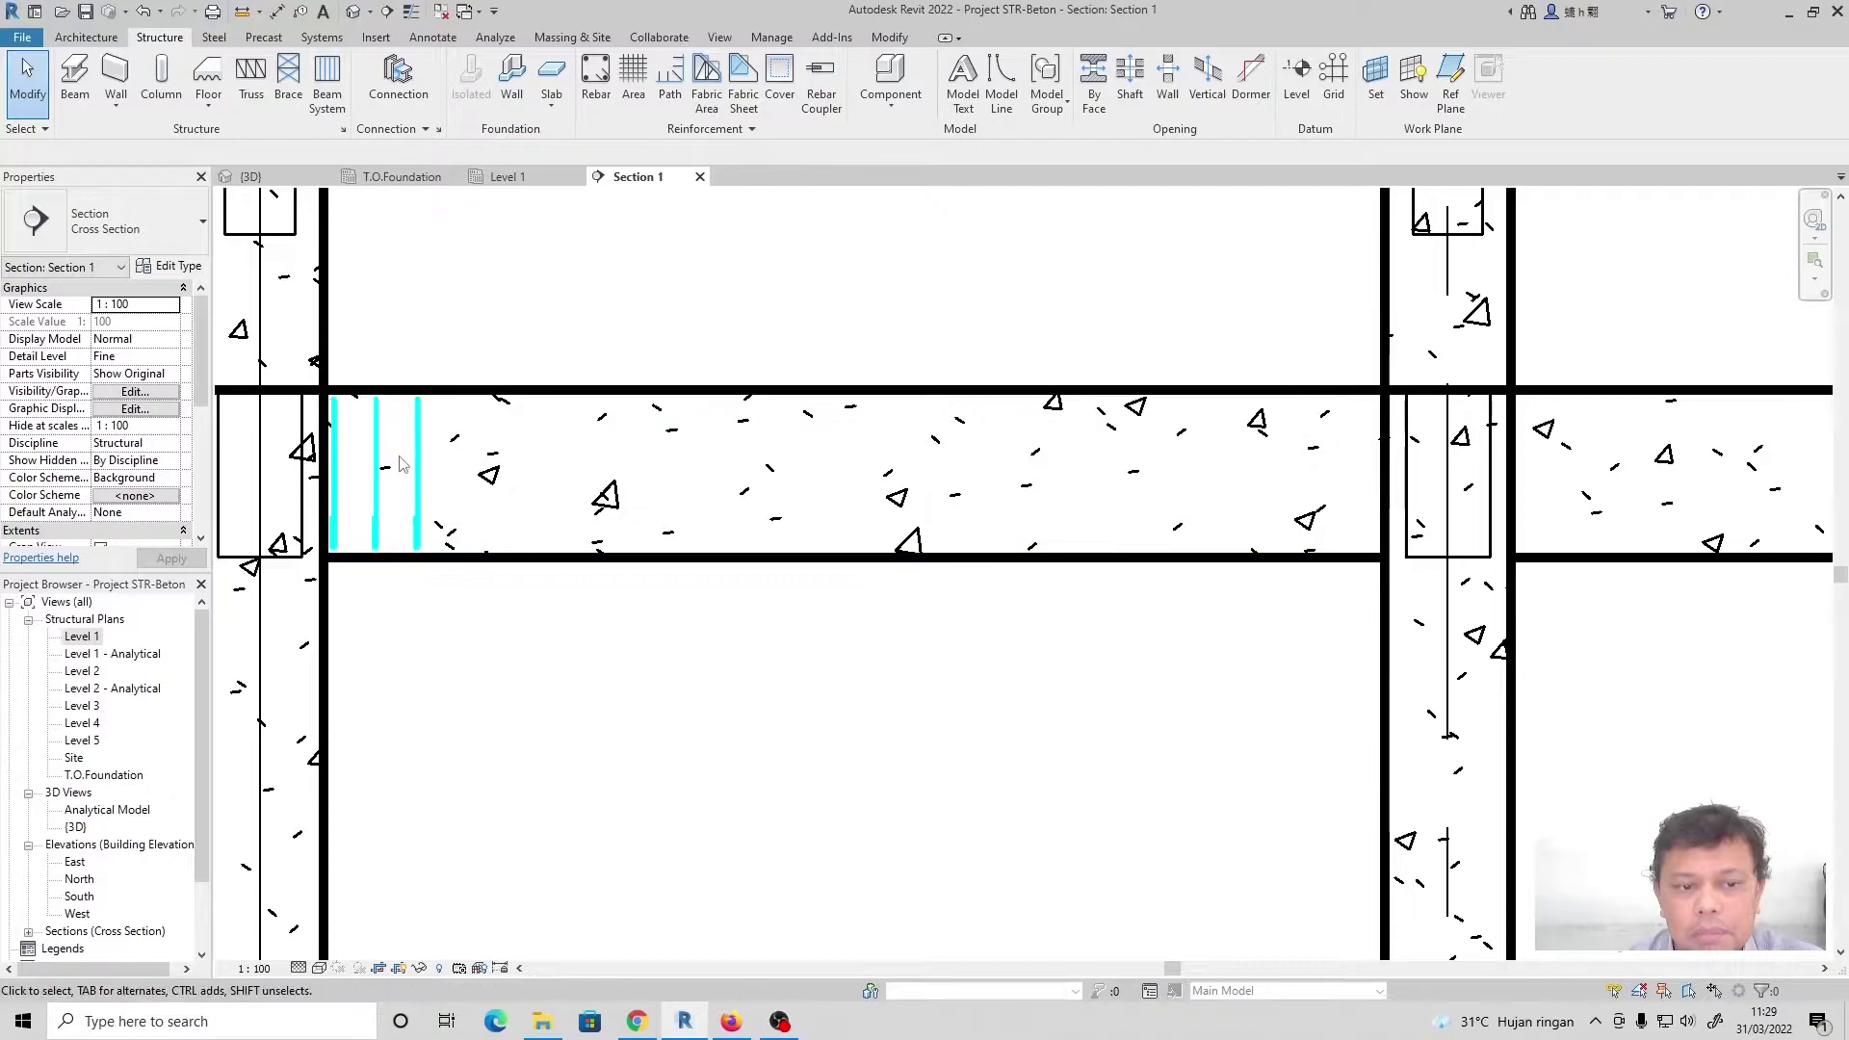
scroll(494, 345, "down", 2)
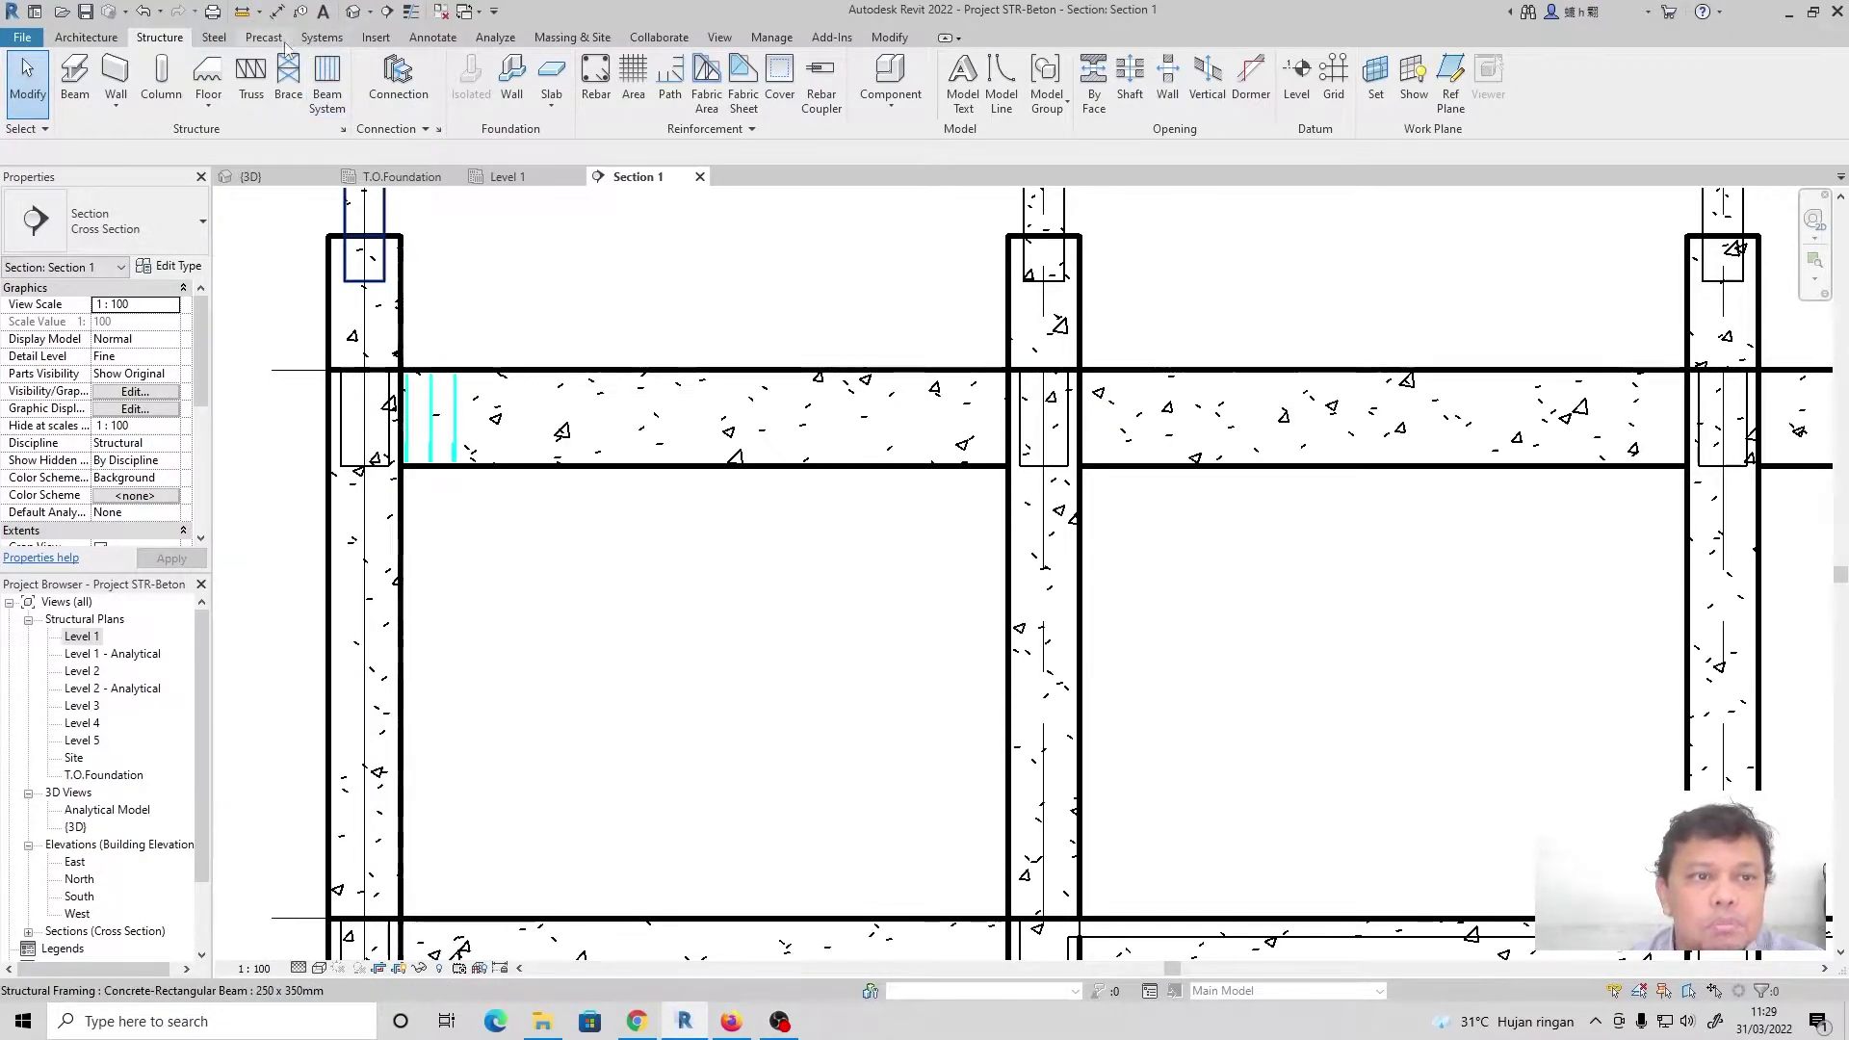
key("d")
key("i")
left_click(398, 513)
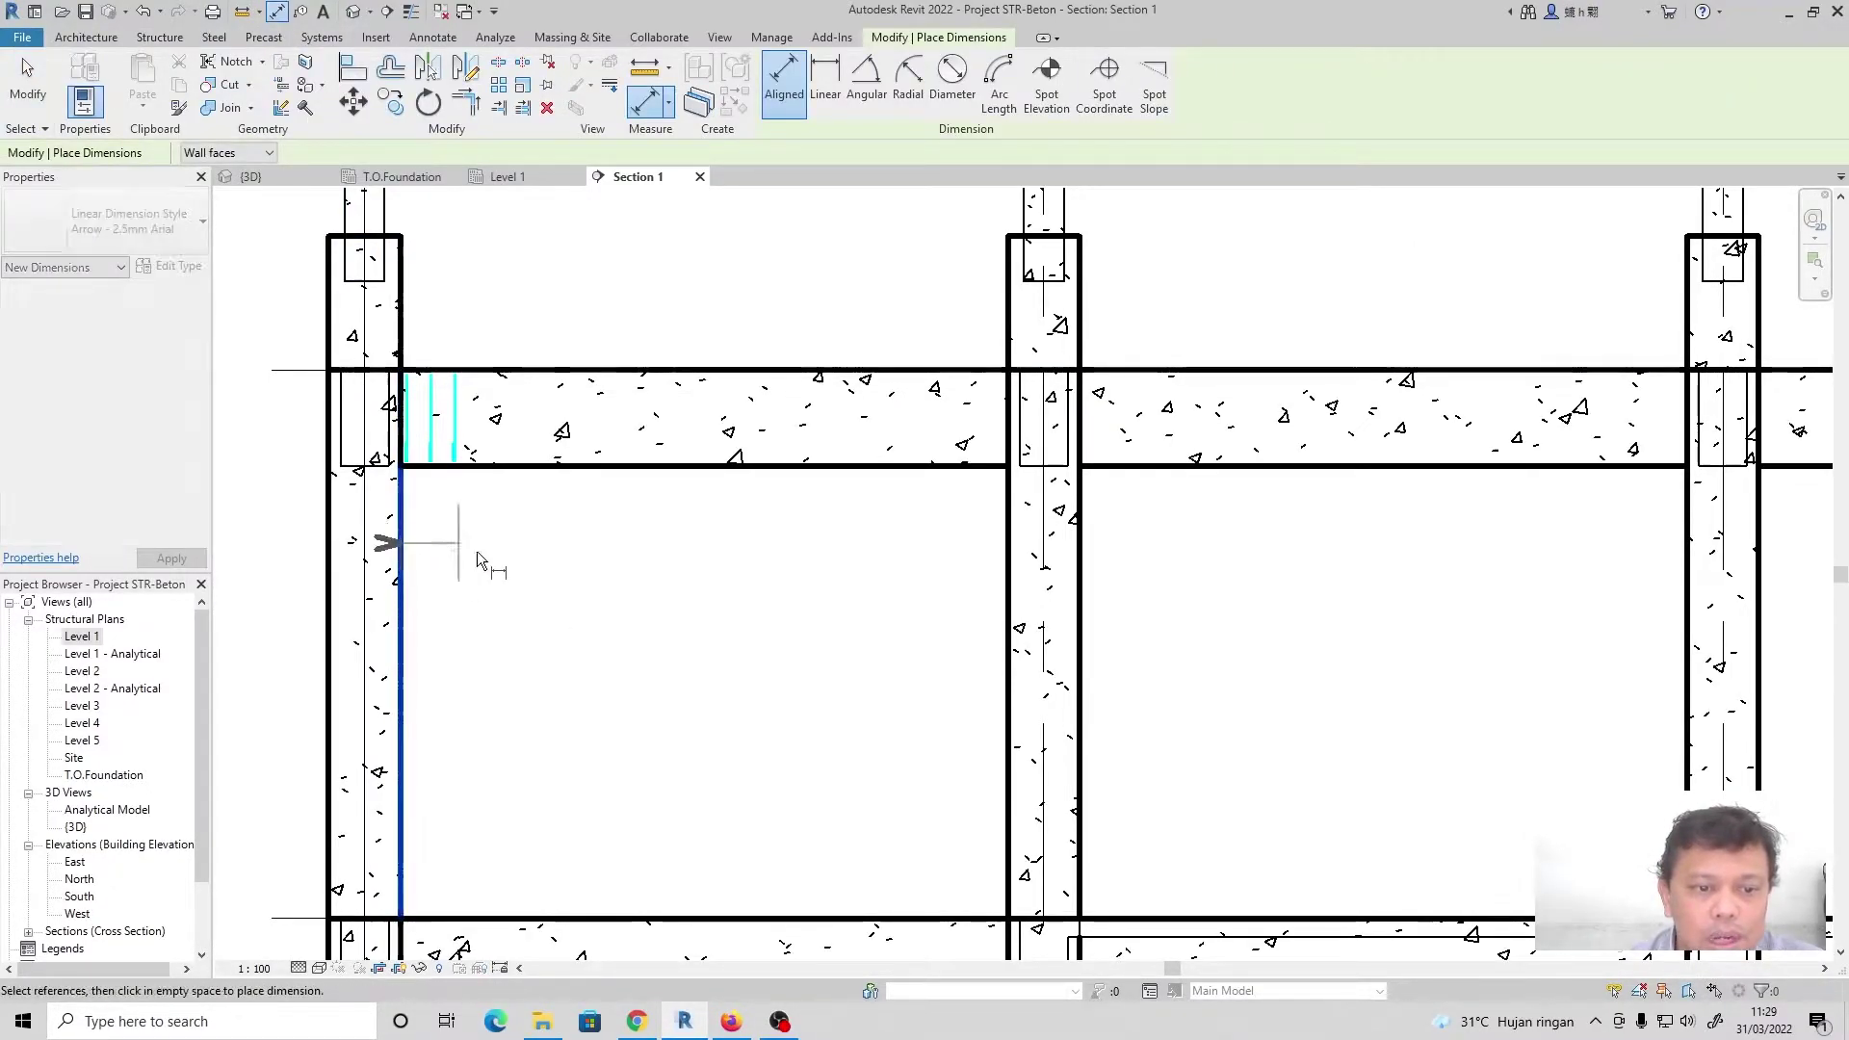
left_click(1009, 563)
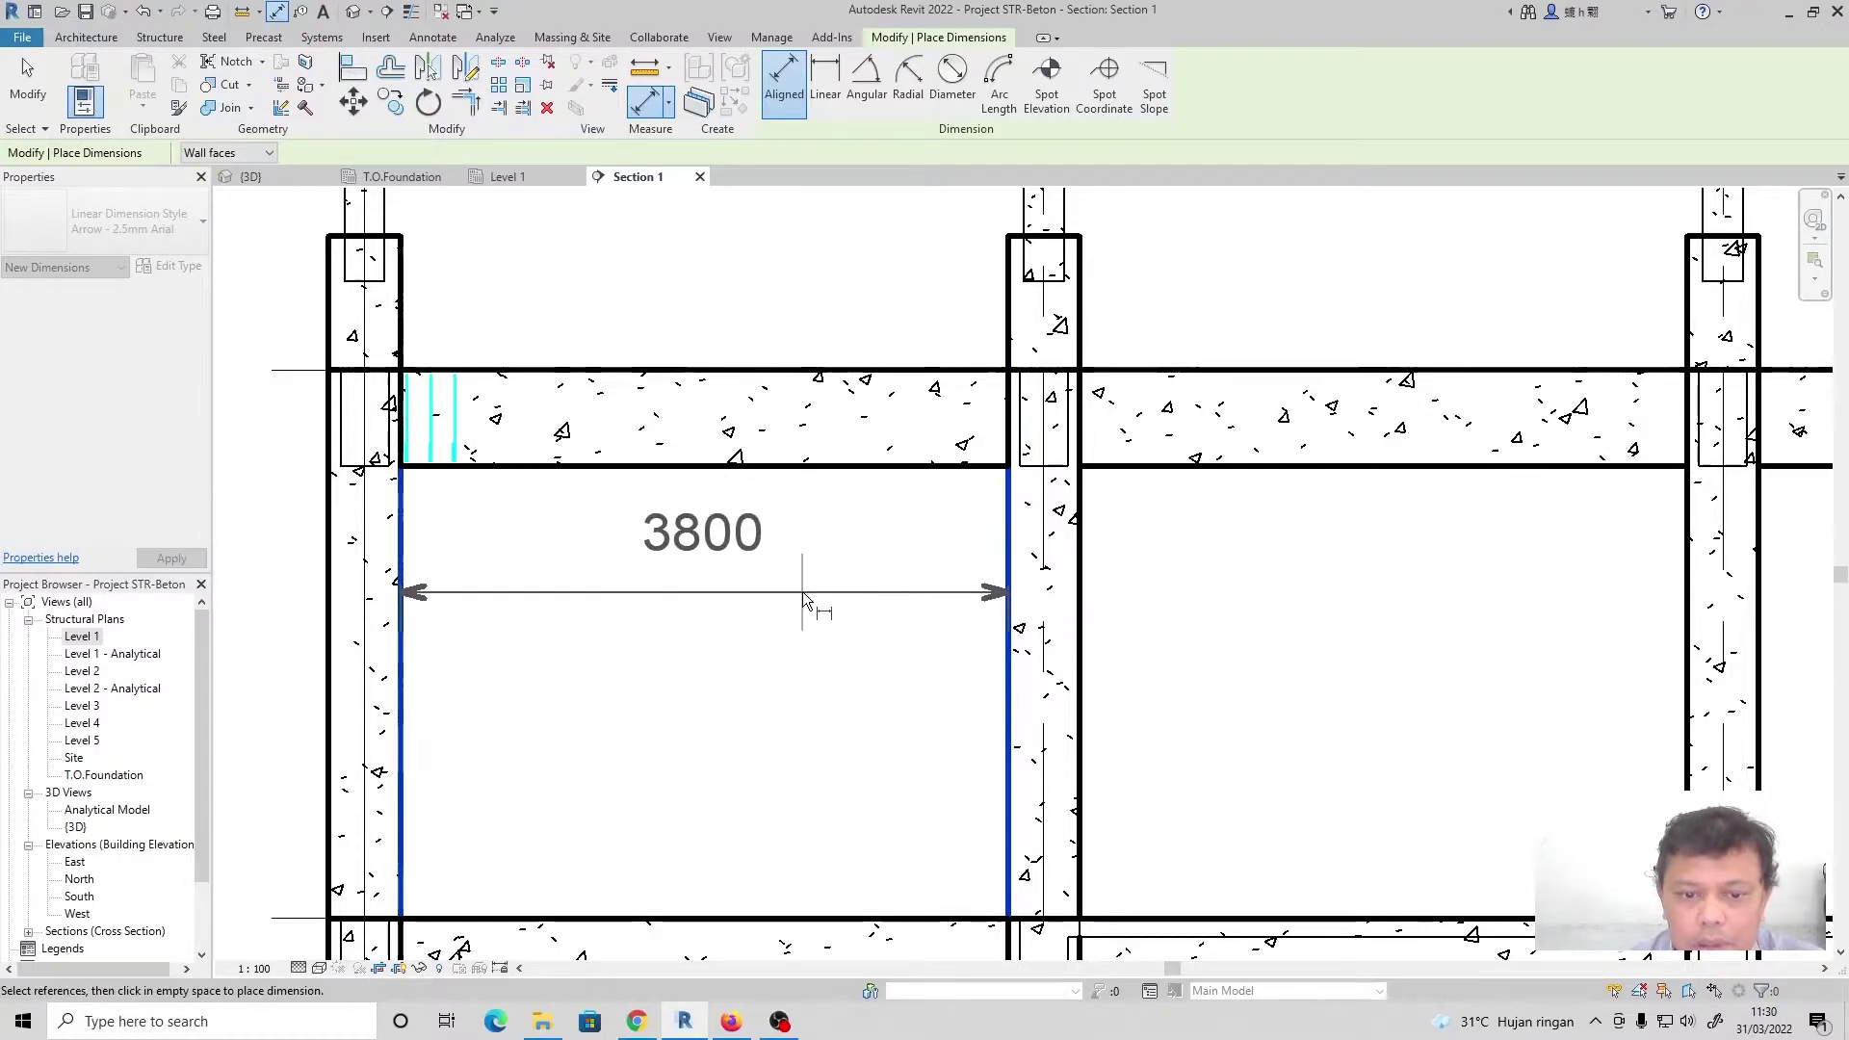
left_click(801, 590)
left_click(13, 114)
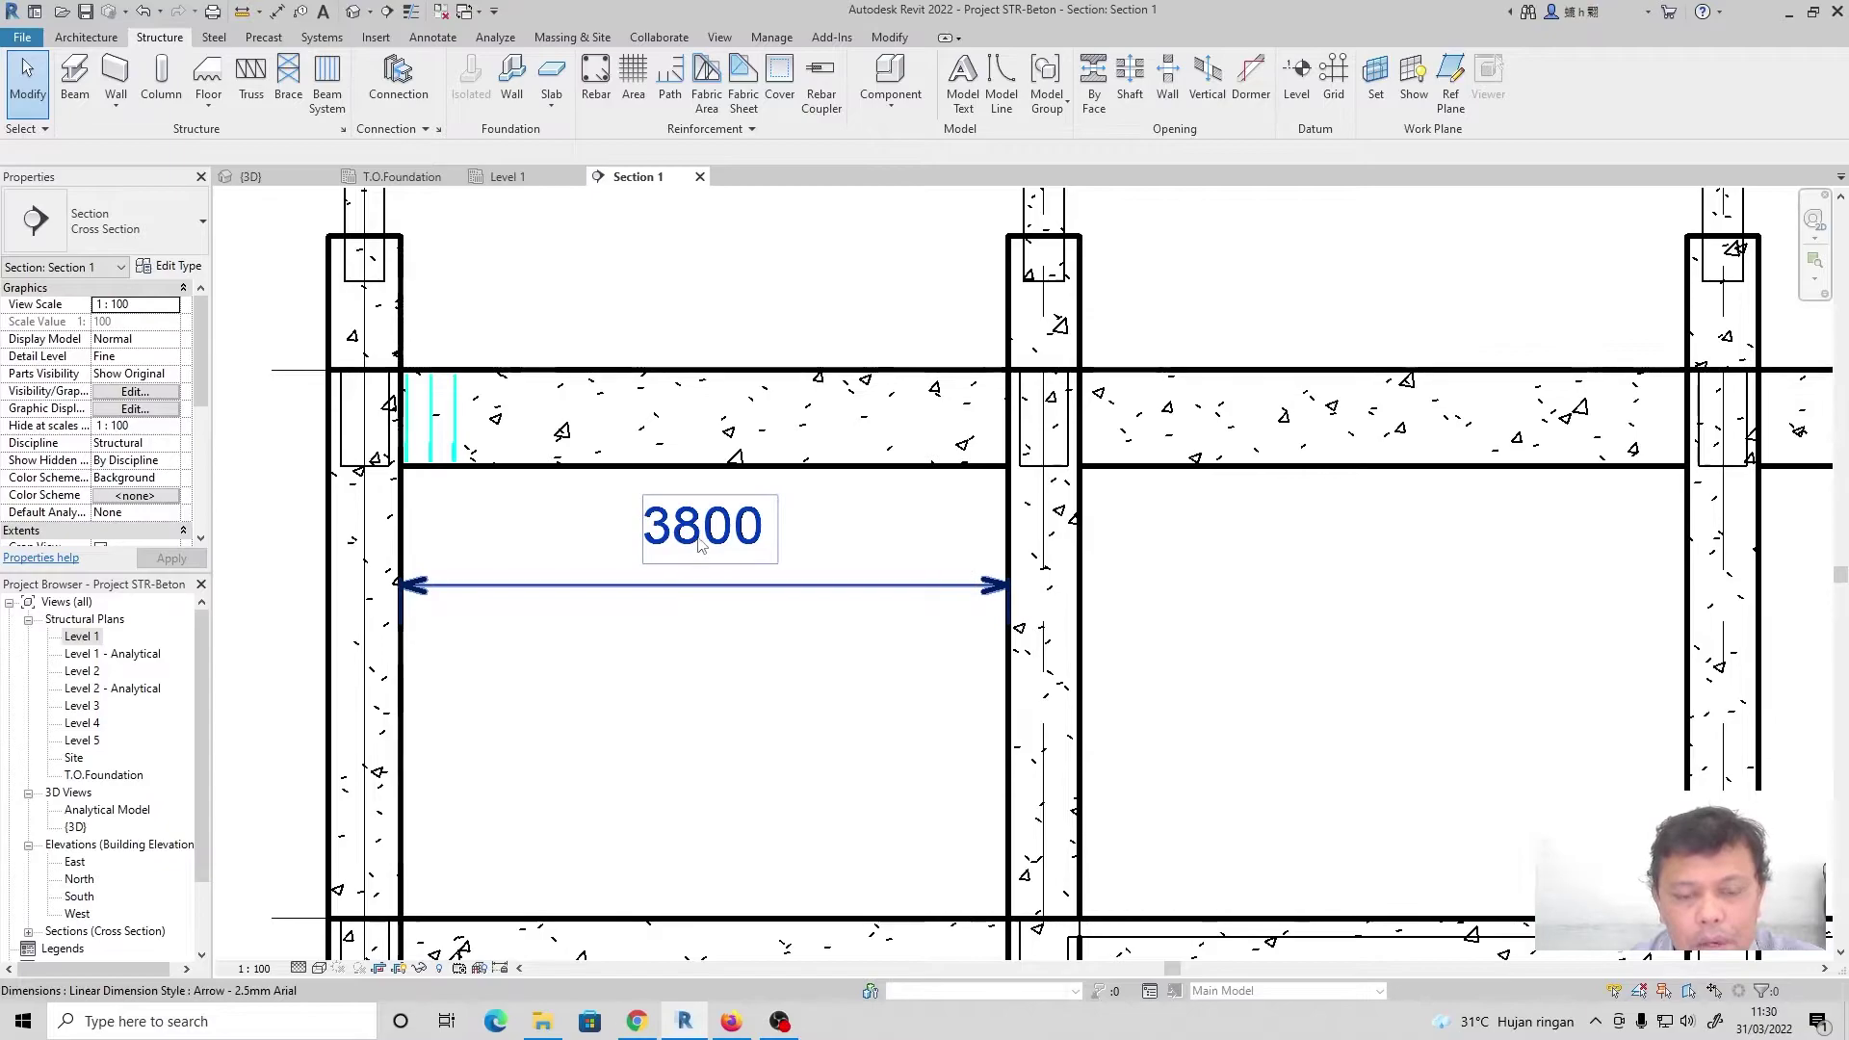
In Calculator, divide the 3800 mm clear span by 4 and that result by the 150 mm spacing, and minimize it
left_click(141, 1022)
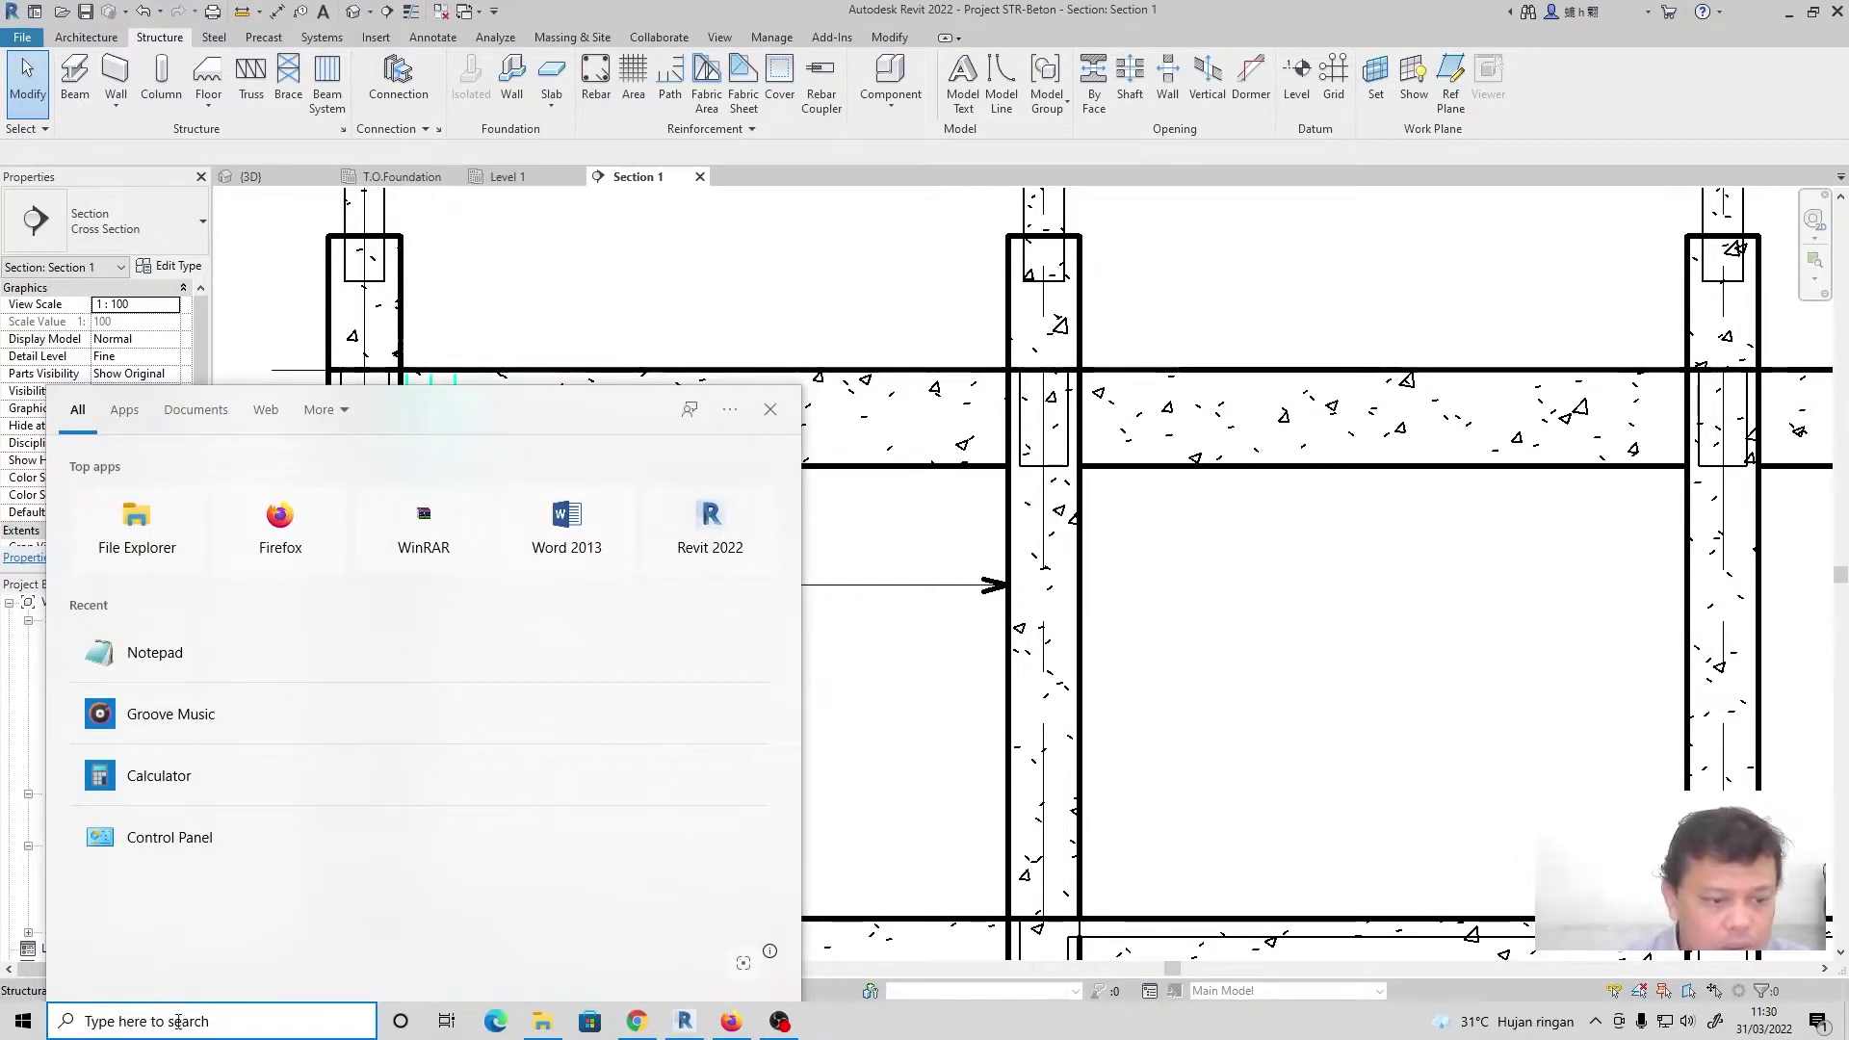
left_click(158, 776)
left_click_drag(217, 76, 1306, 68)
type("3800/4")
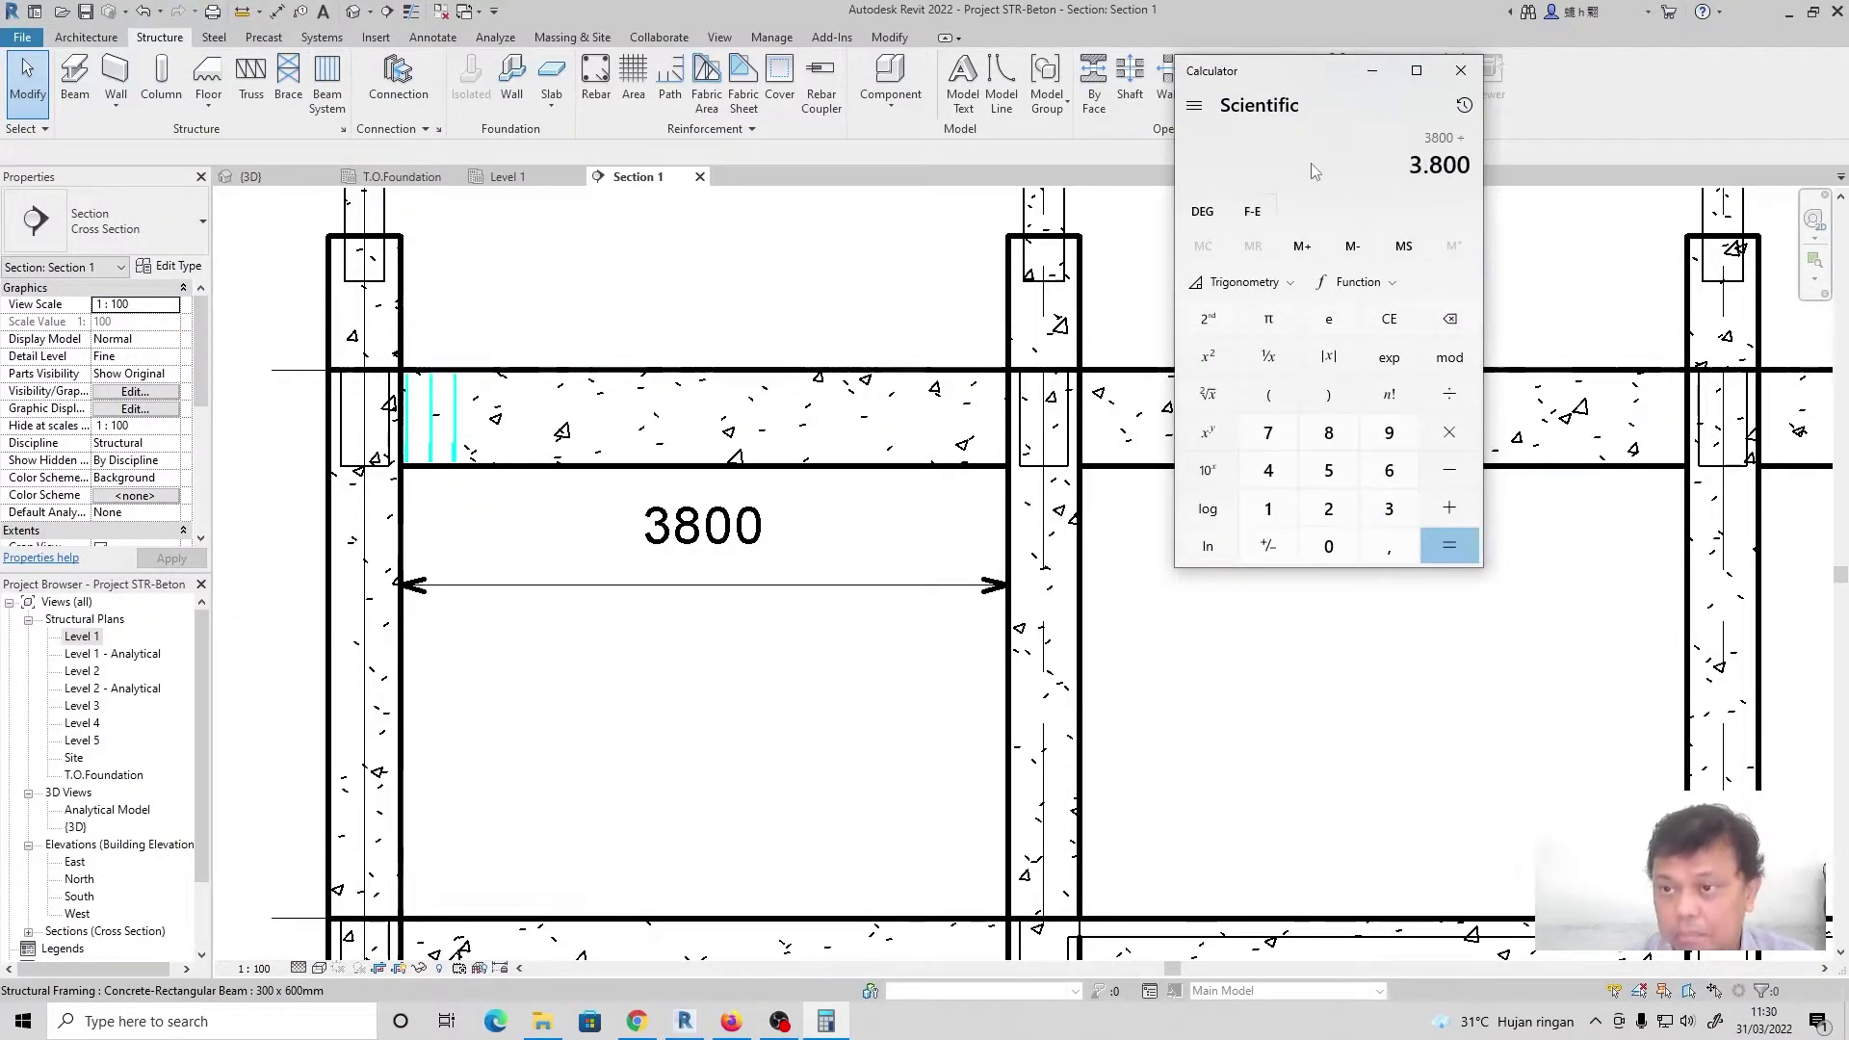
key("Return")
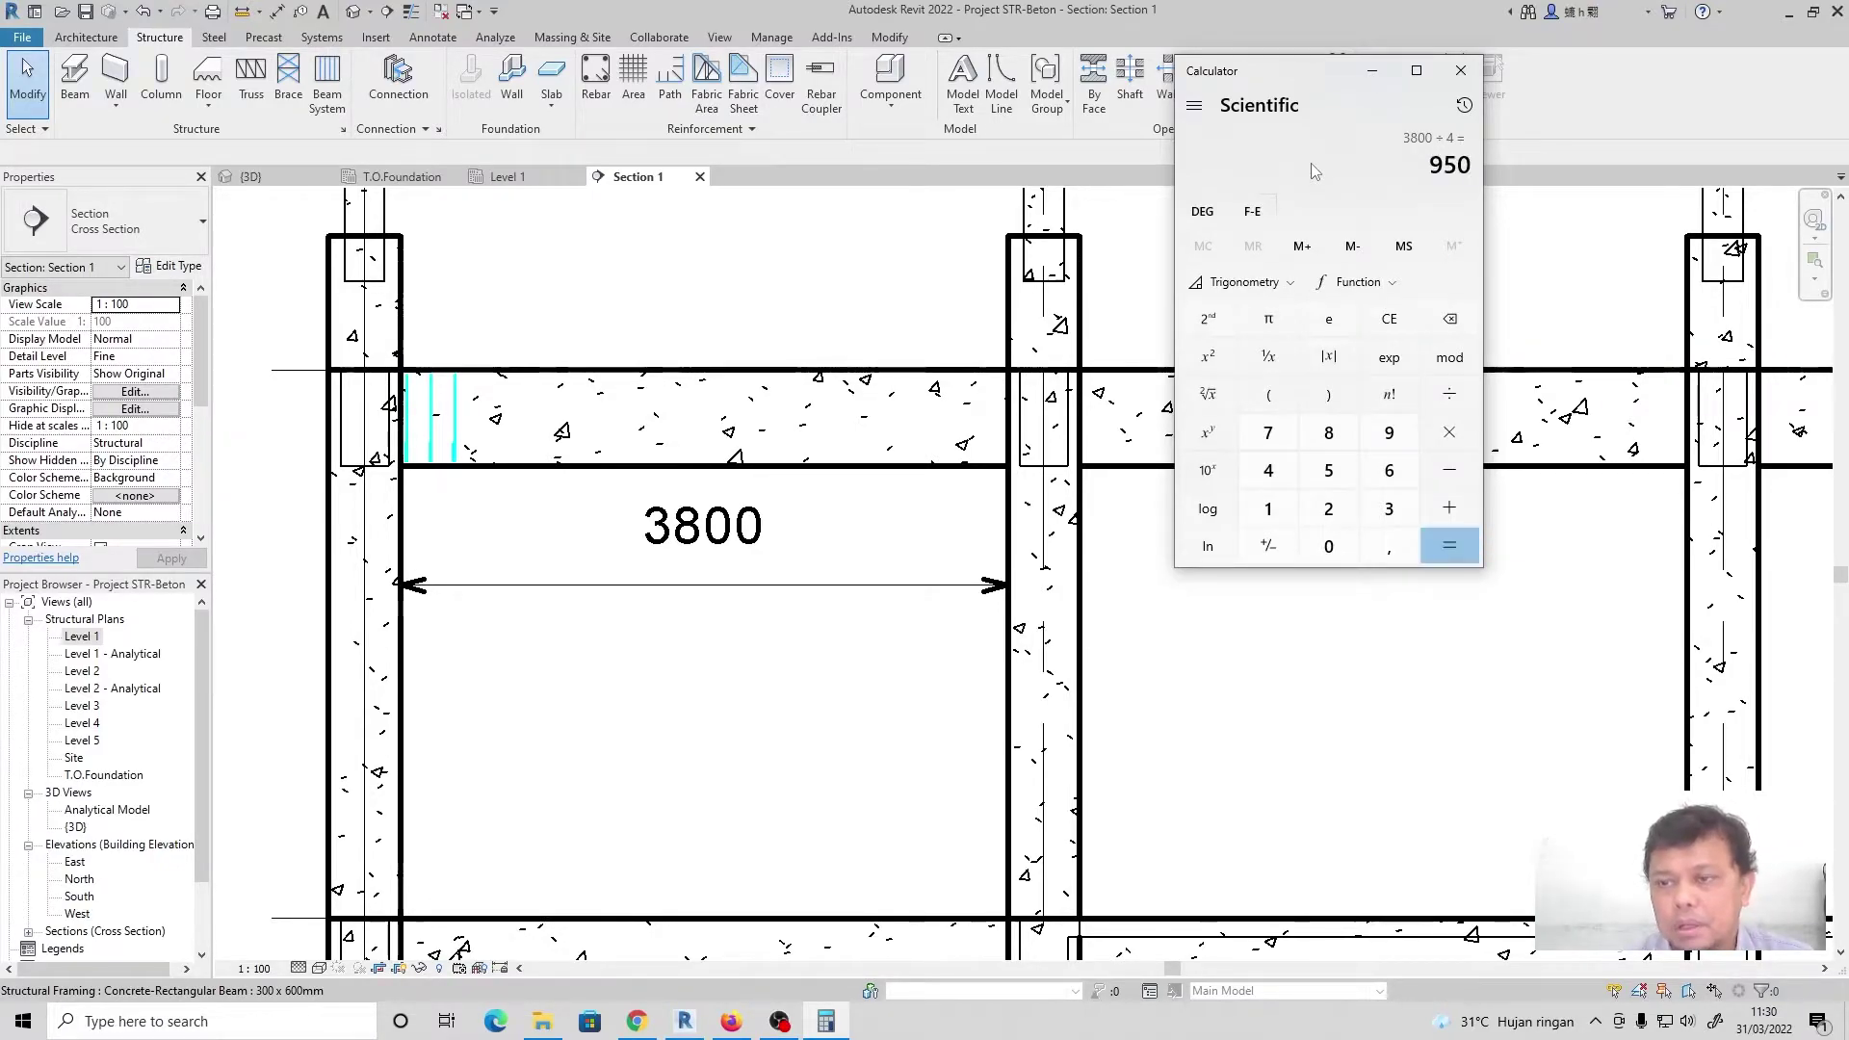
type("/1")
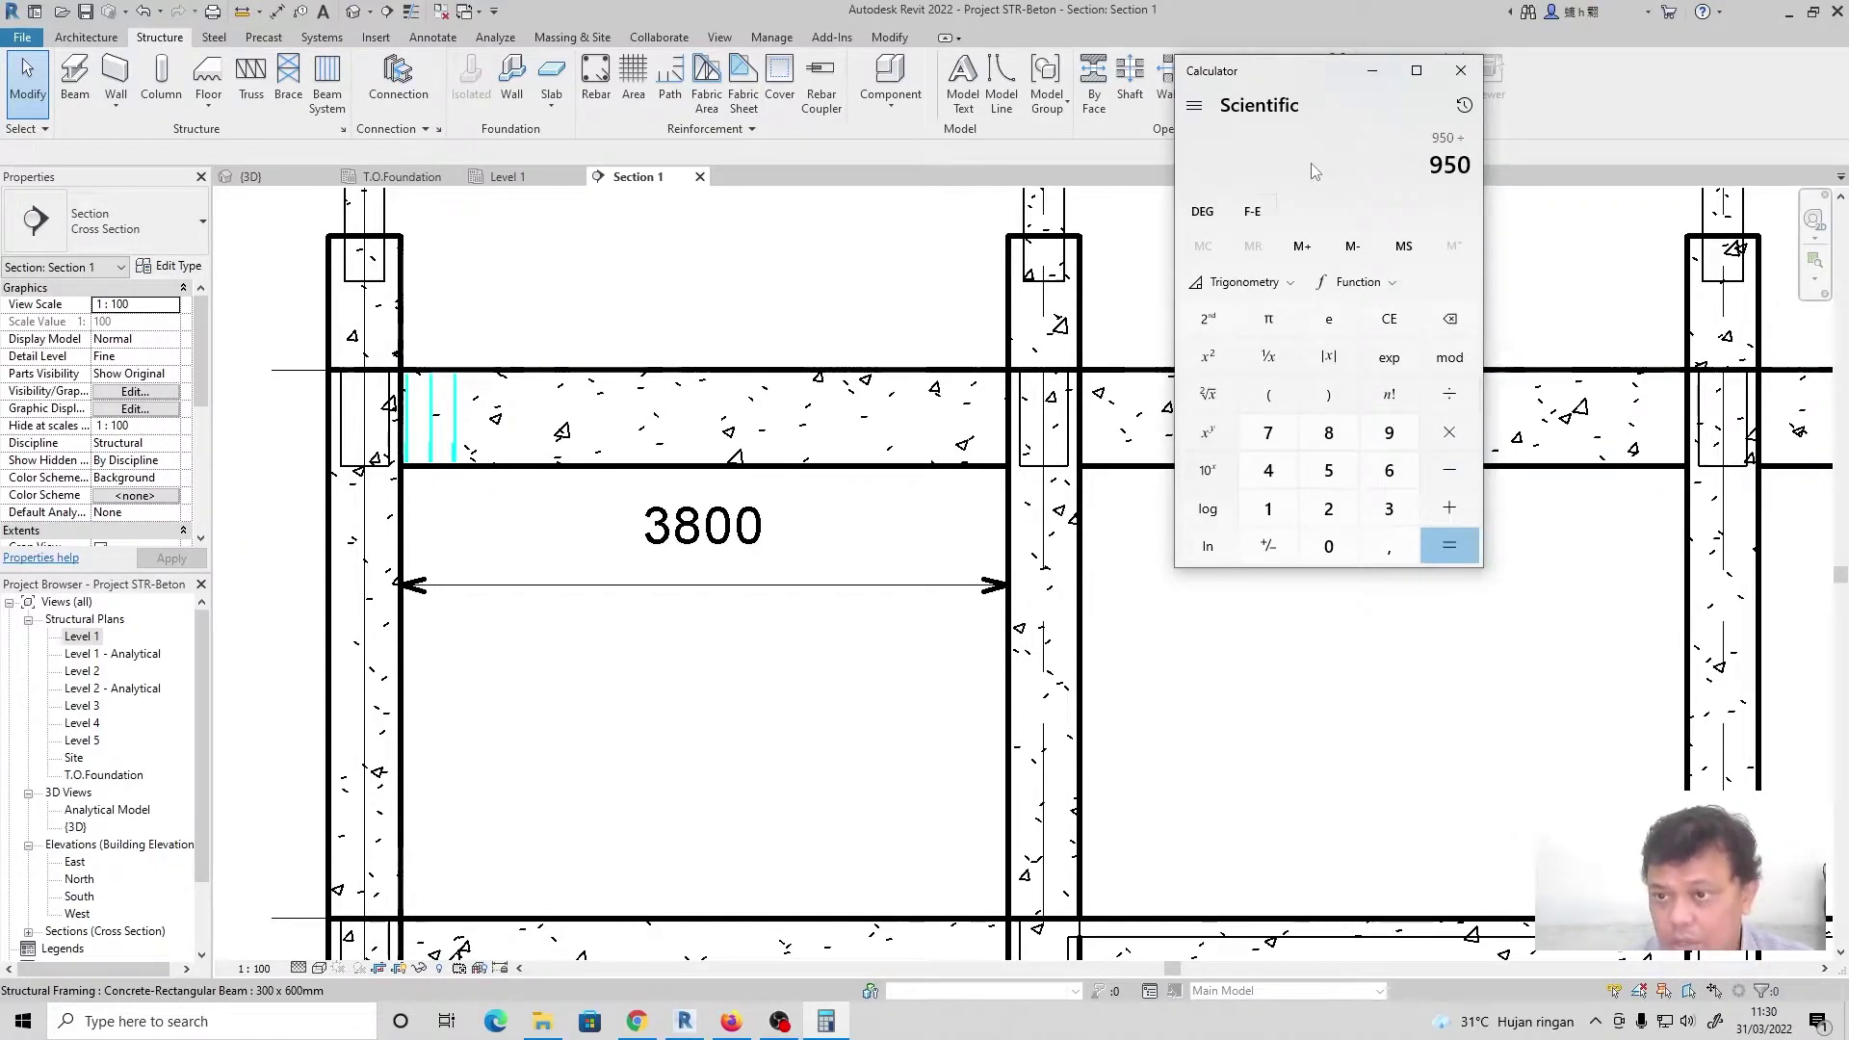
type("50")
key("Return")
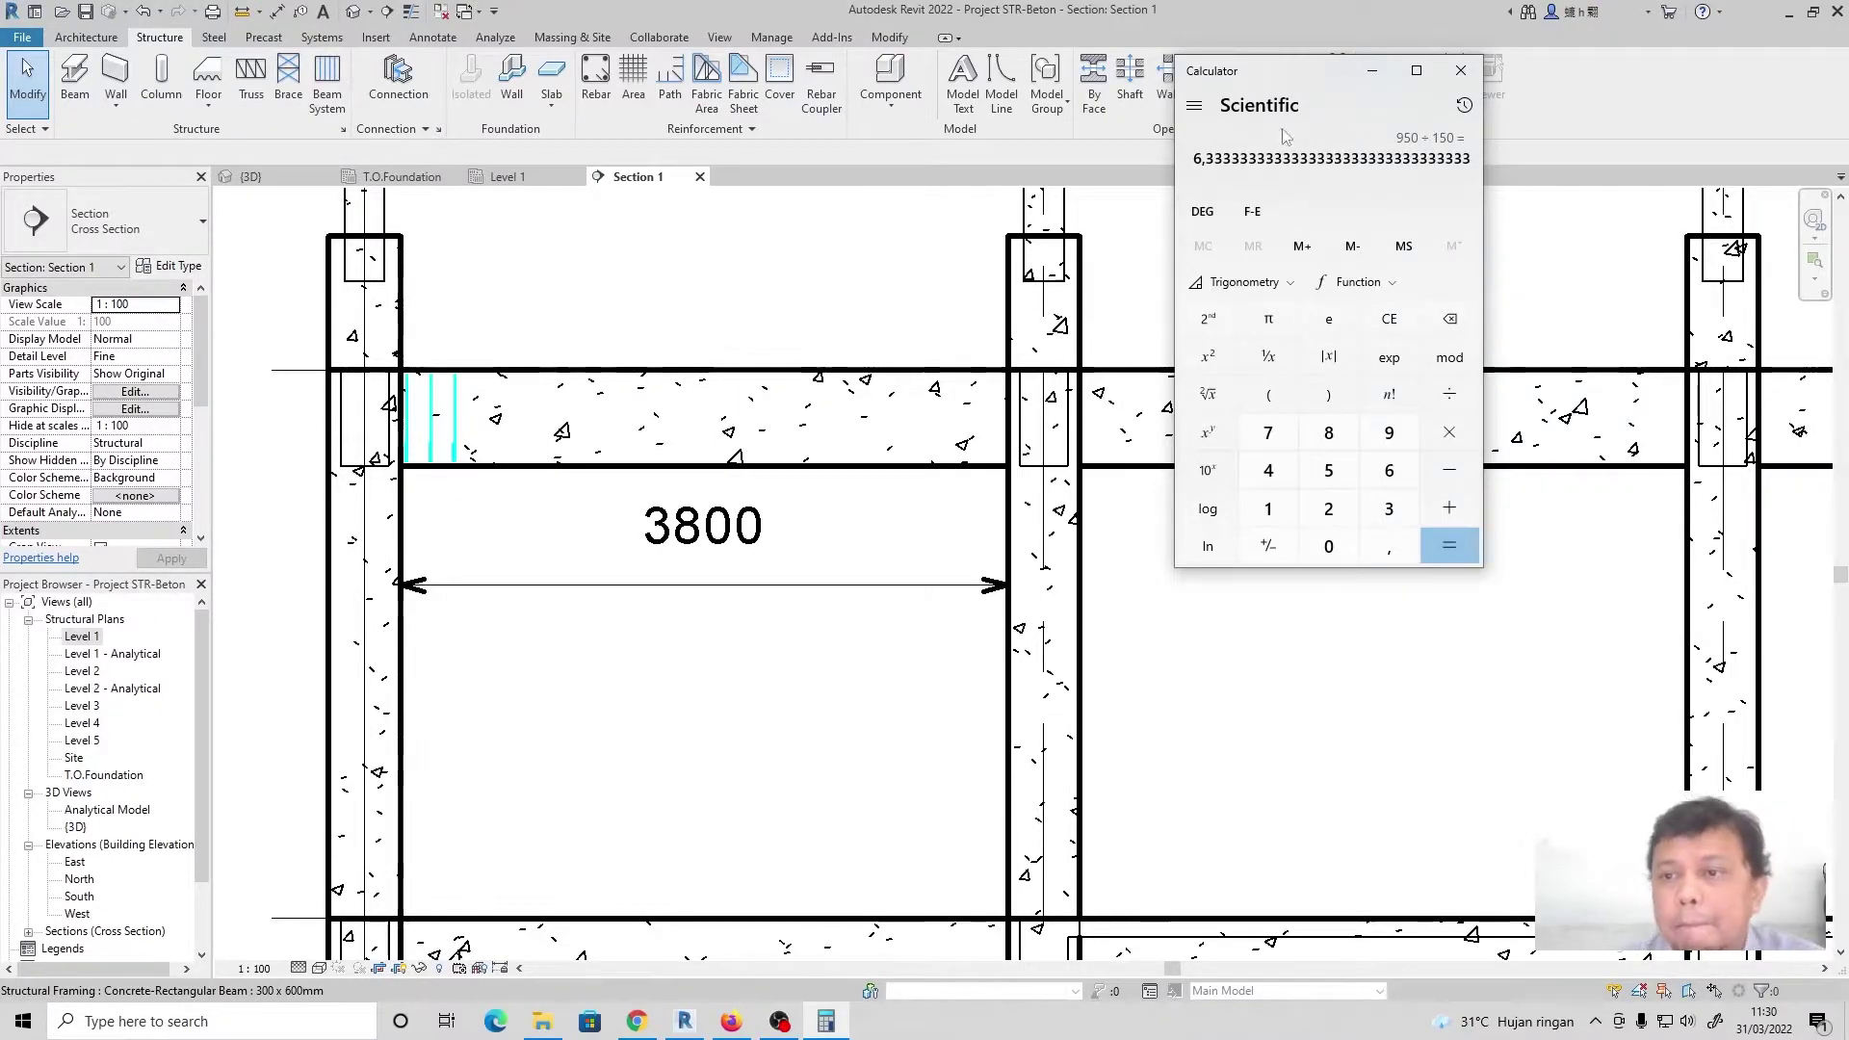
left_click(1373, 77)
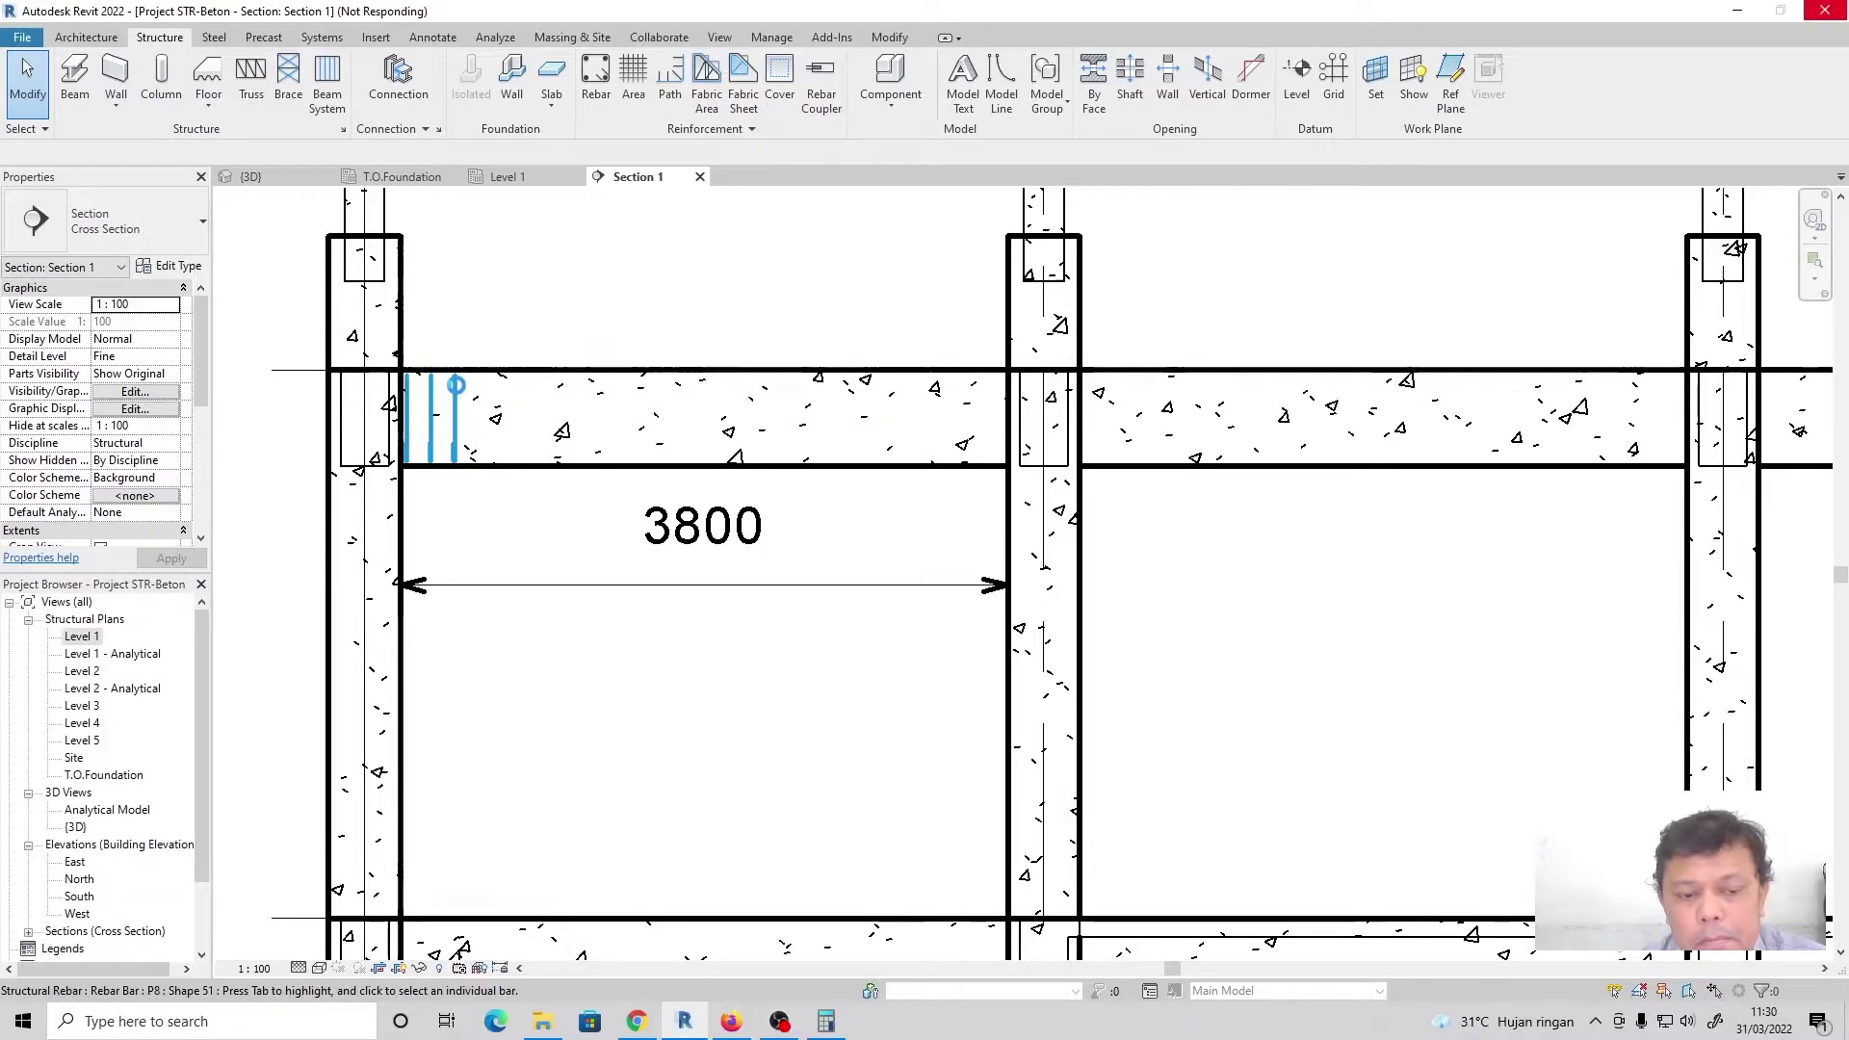
Set the quantity of the placed stirrup set beside the column to 6
left_click(457, 385)
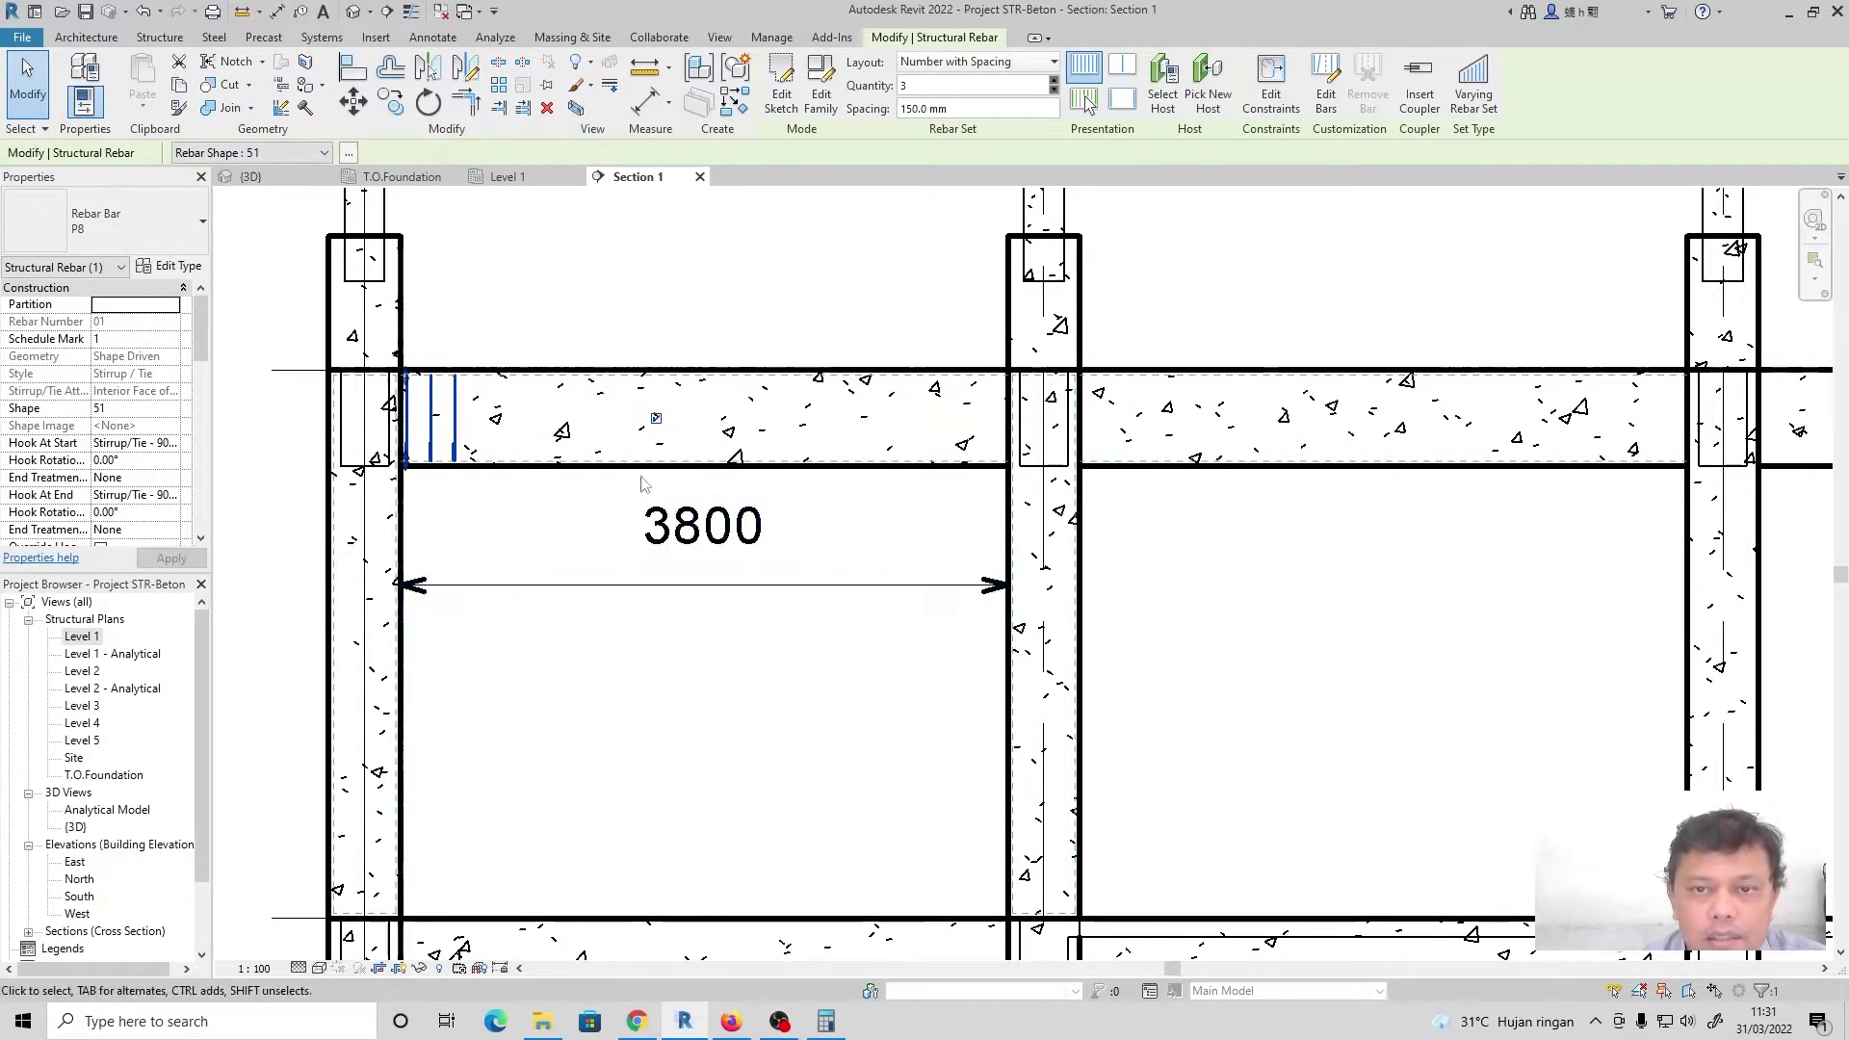
double_click(950, 85)
type("6")
key("Return")
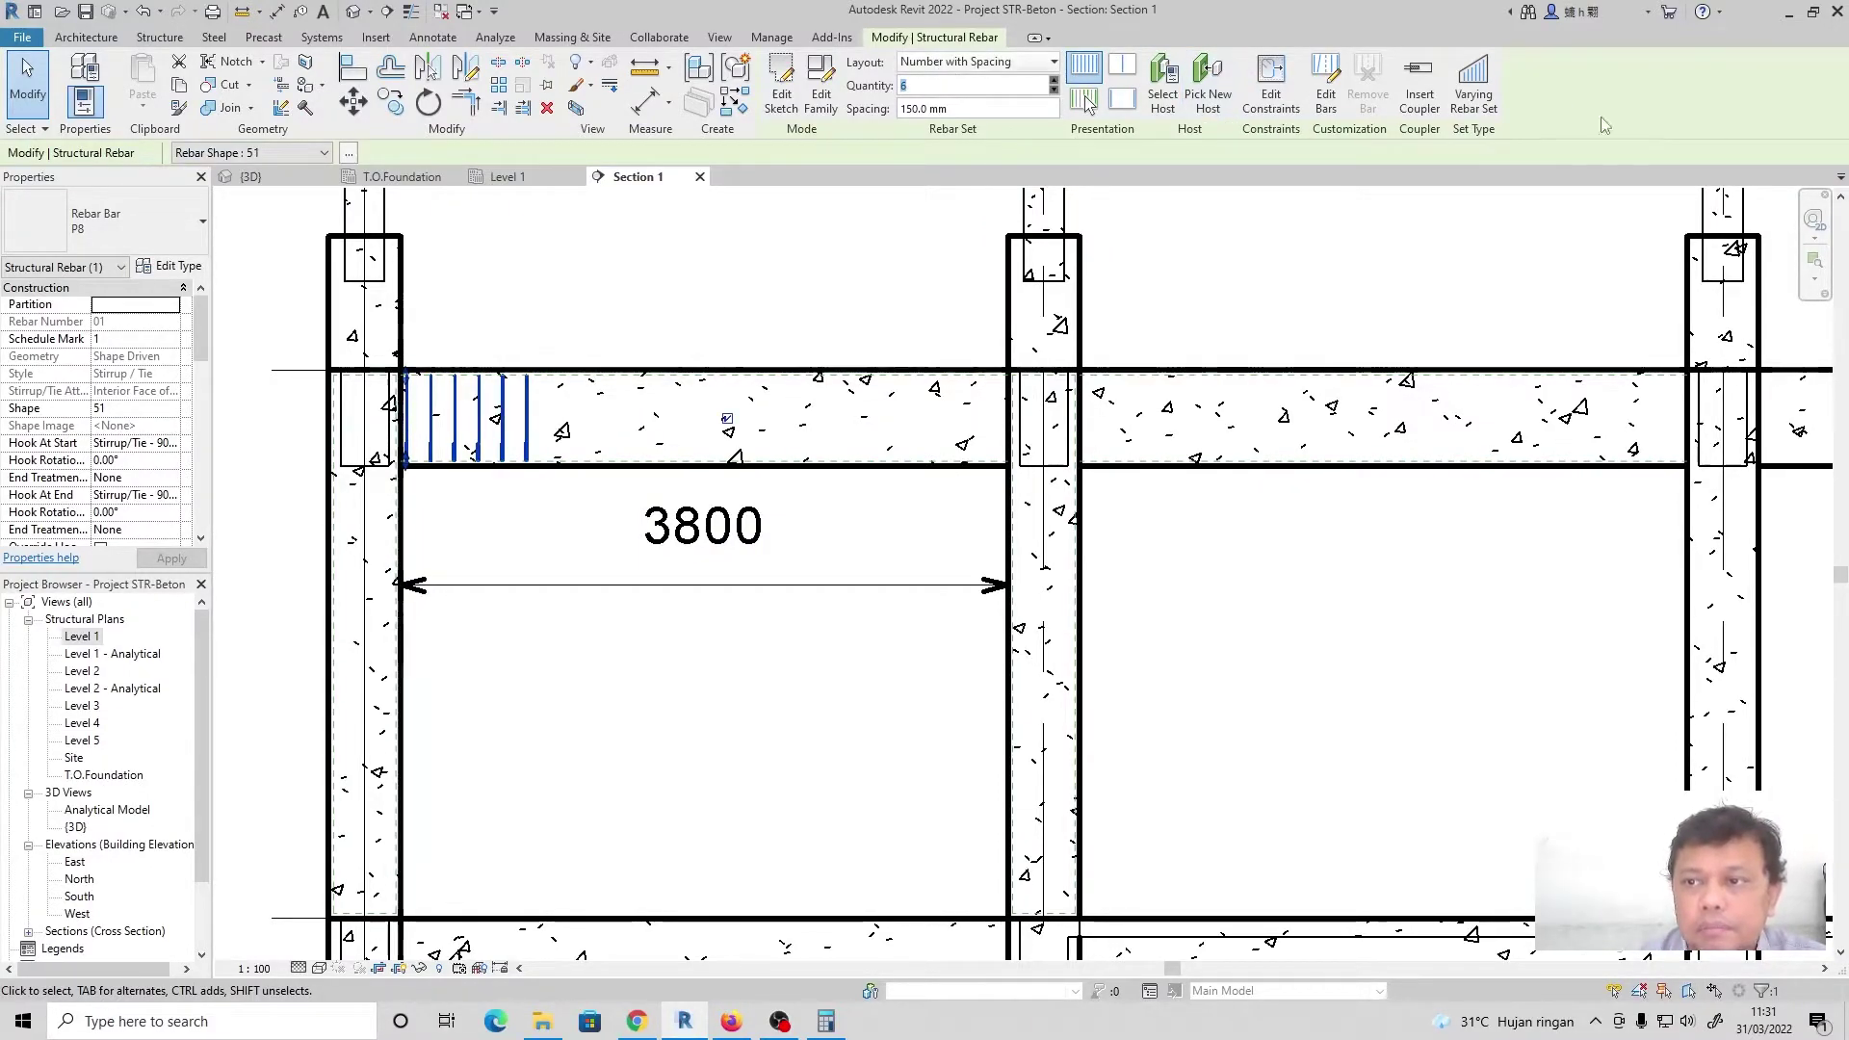
scroll(602, 469, "up", 4)
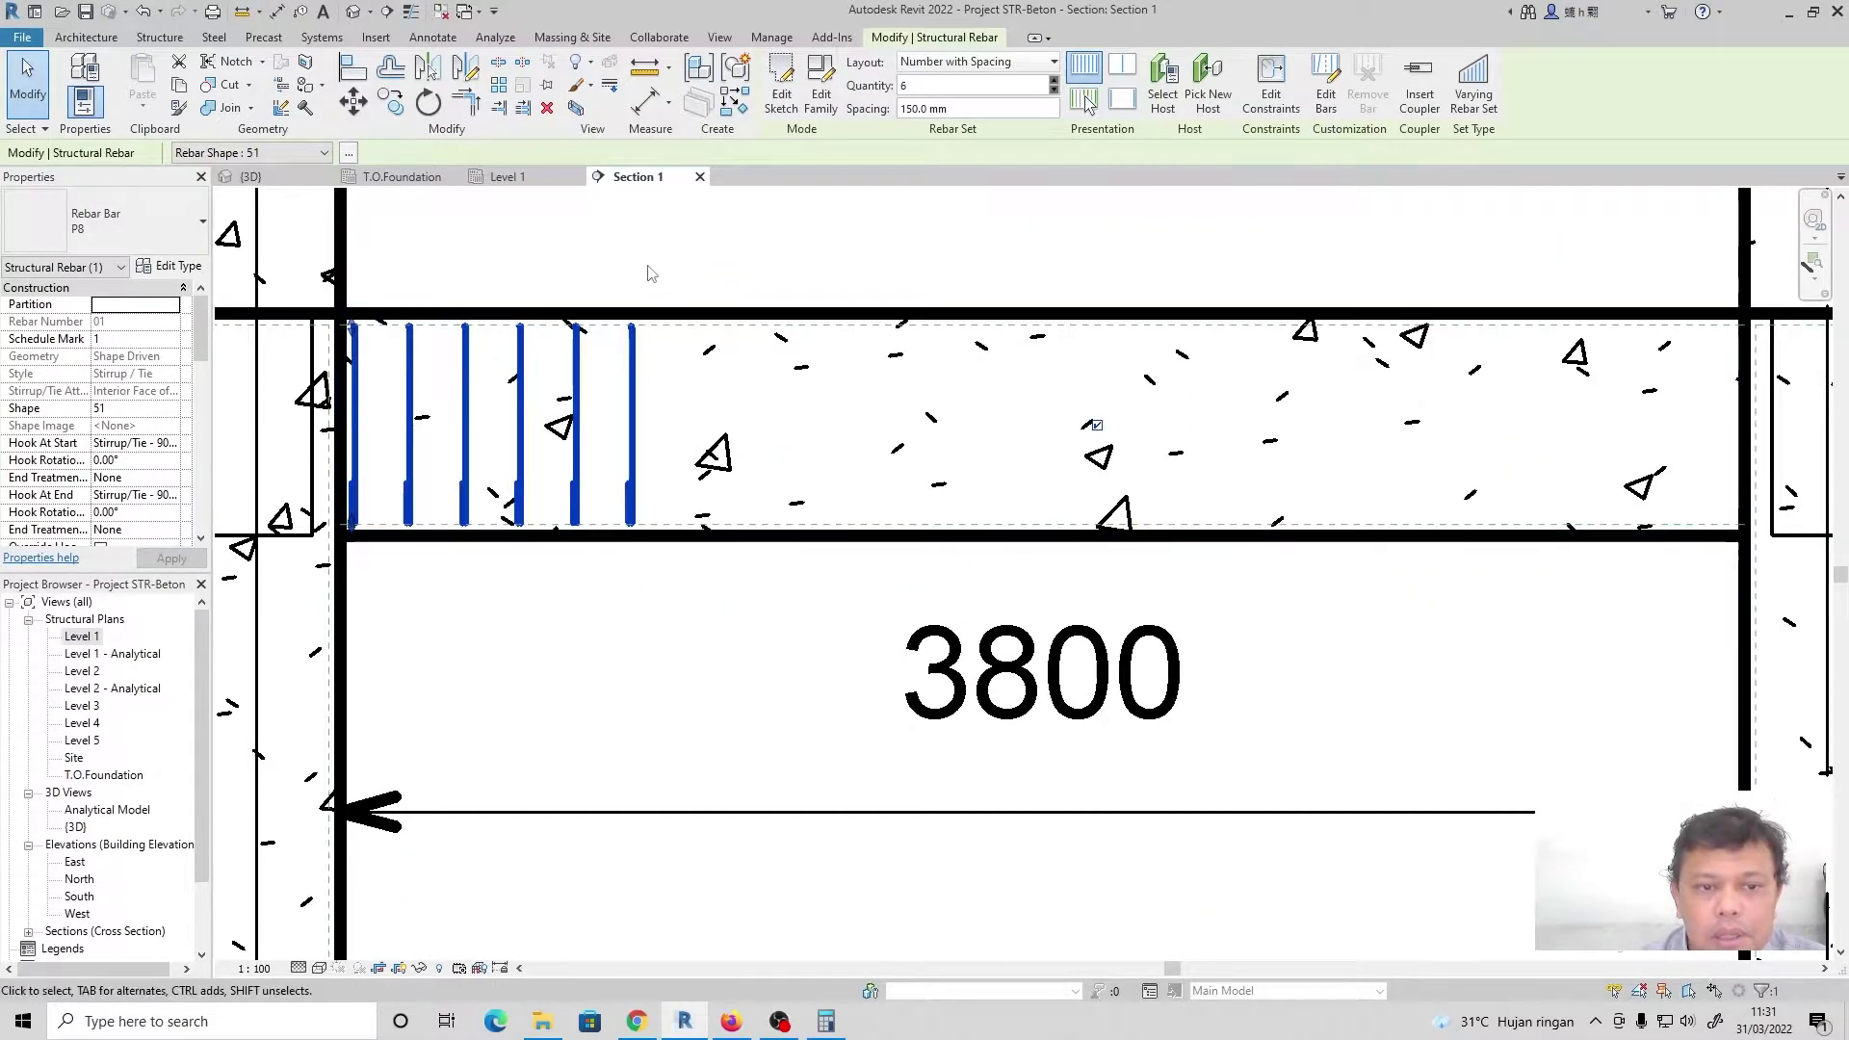
left_click(680, 269)
left_click(576, 398)
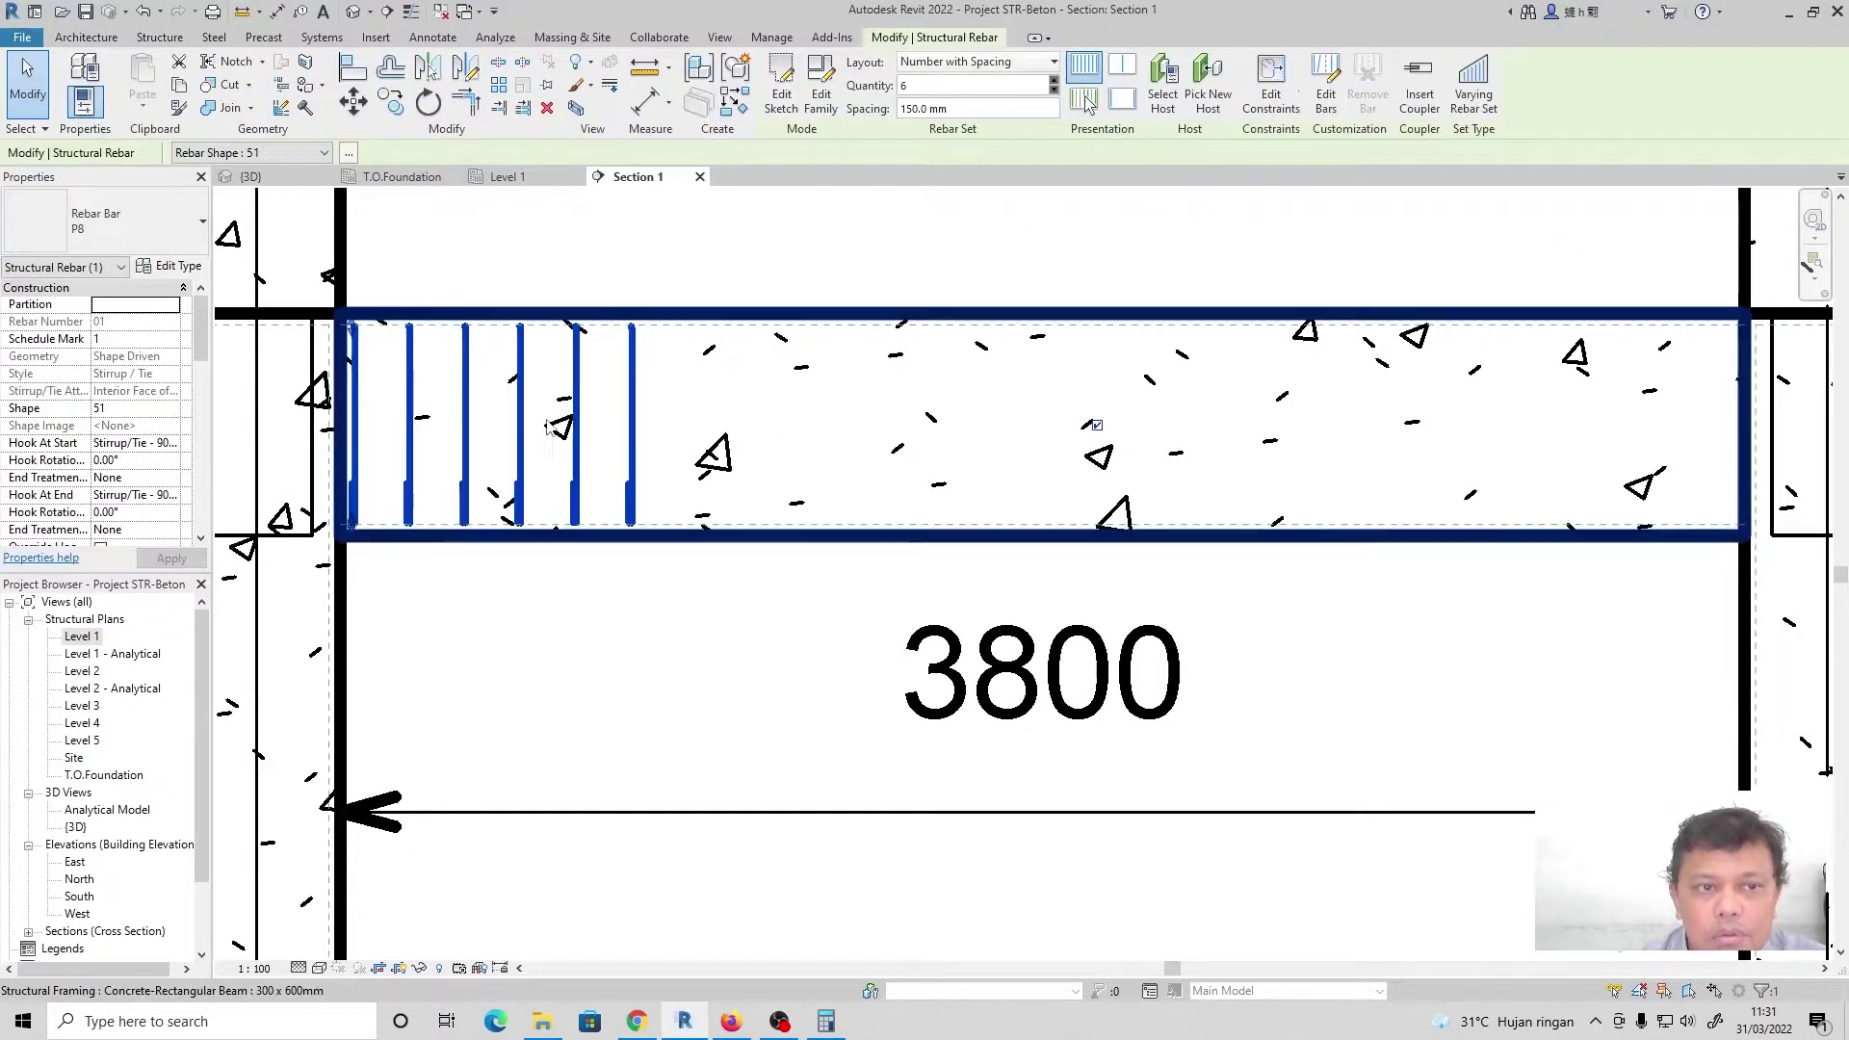
left_click(563, 288)
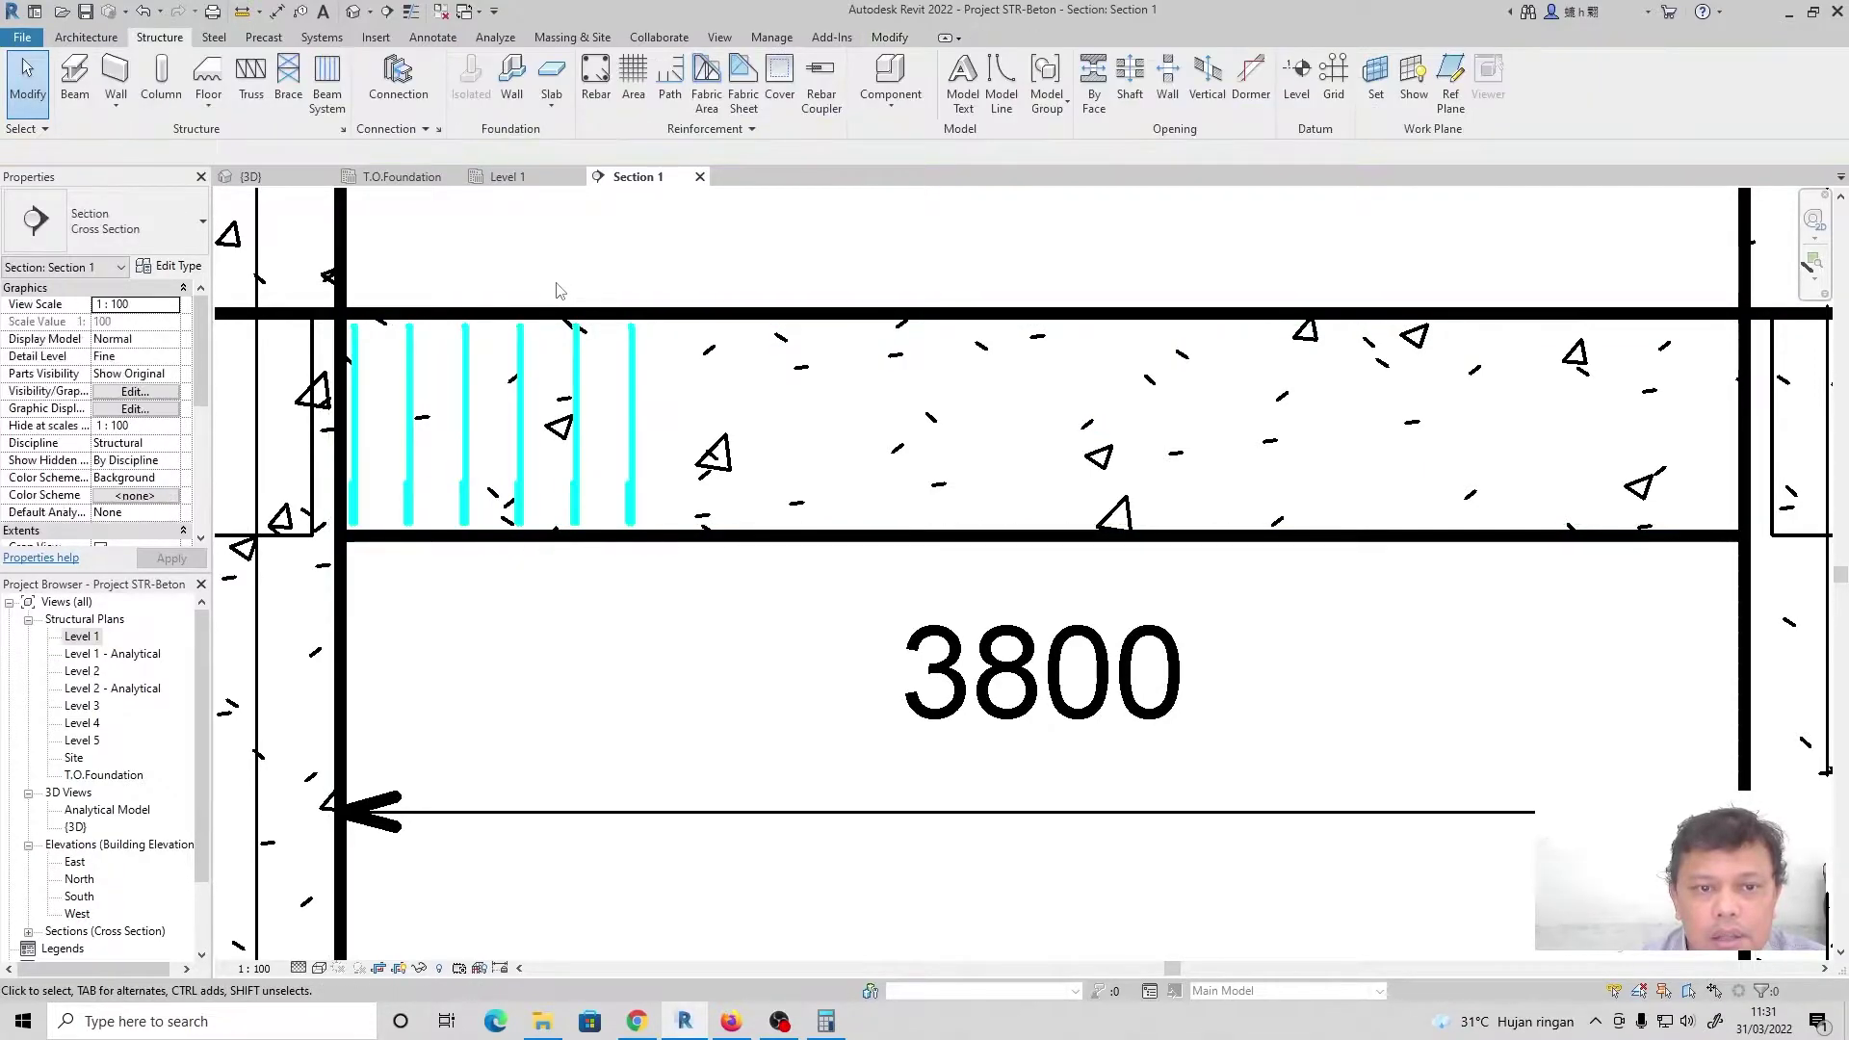
scroll(519, 307, "down", 2)
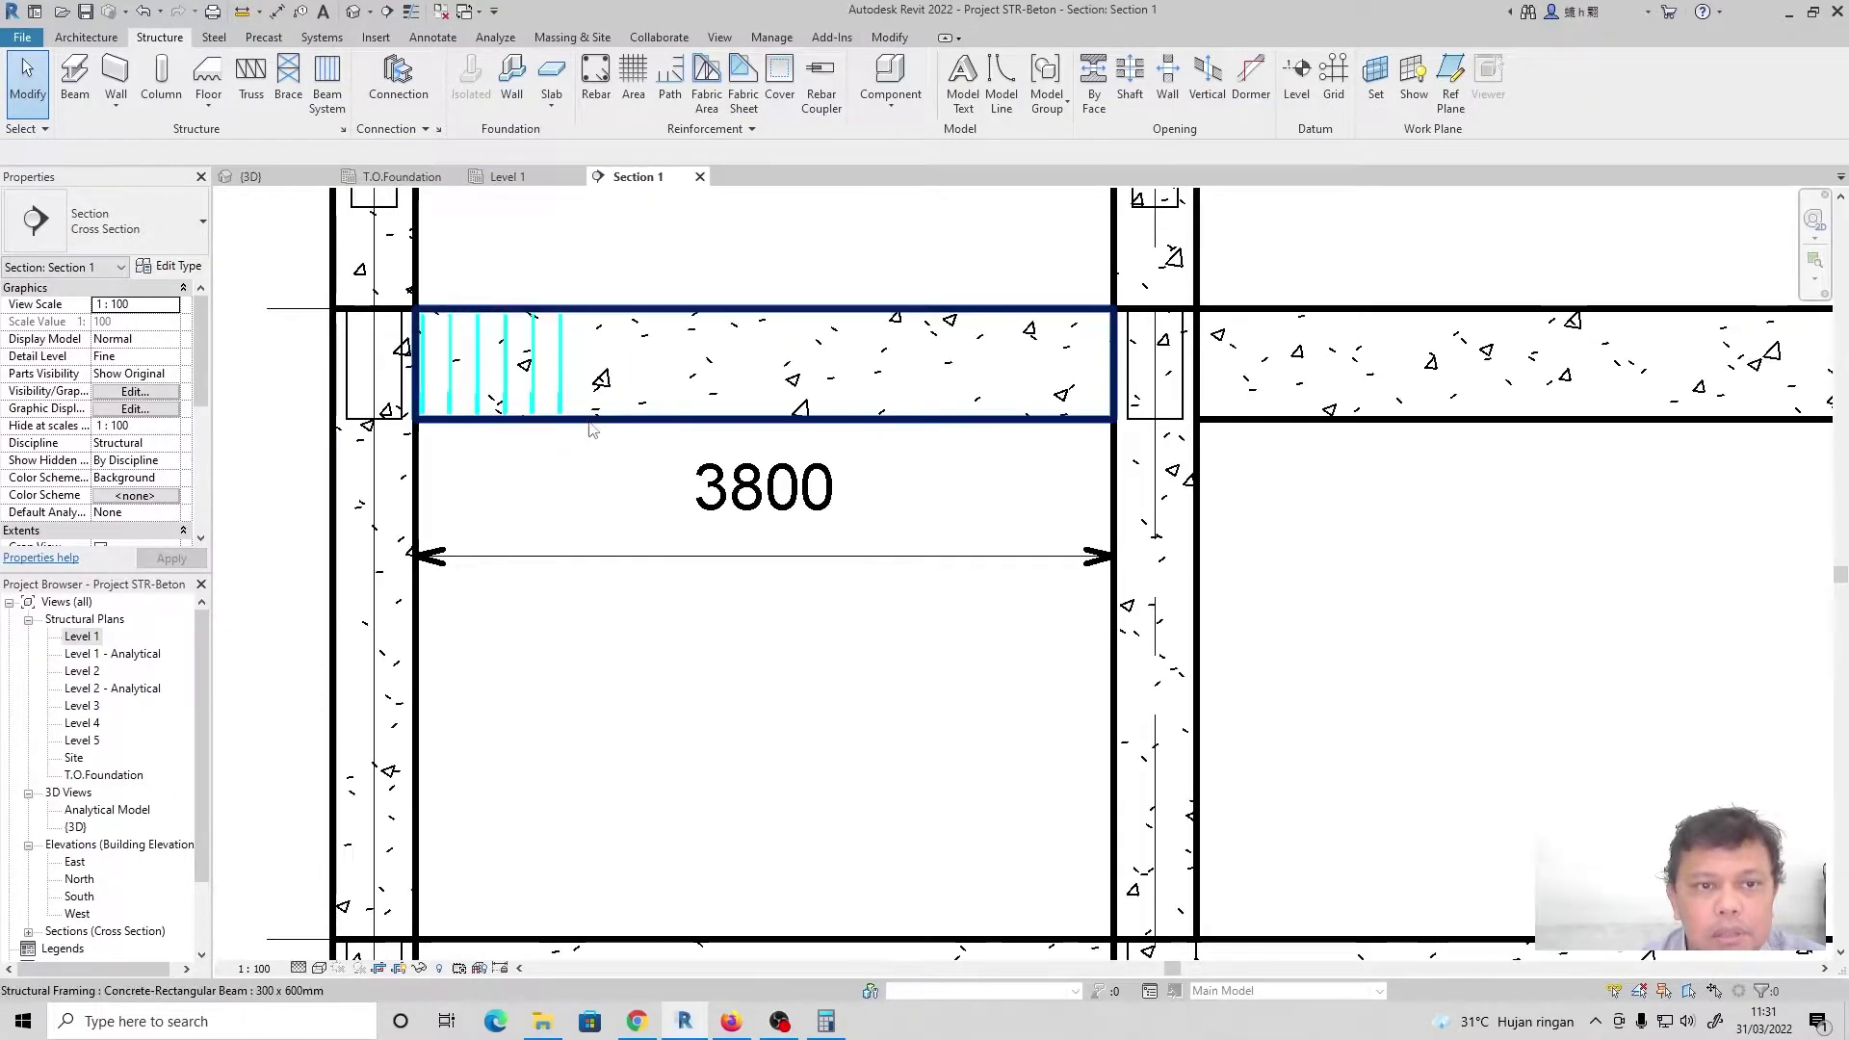
left_click(596, 77)
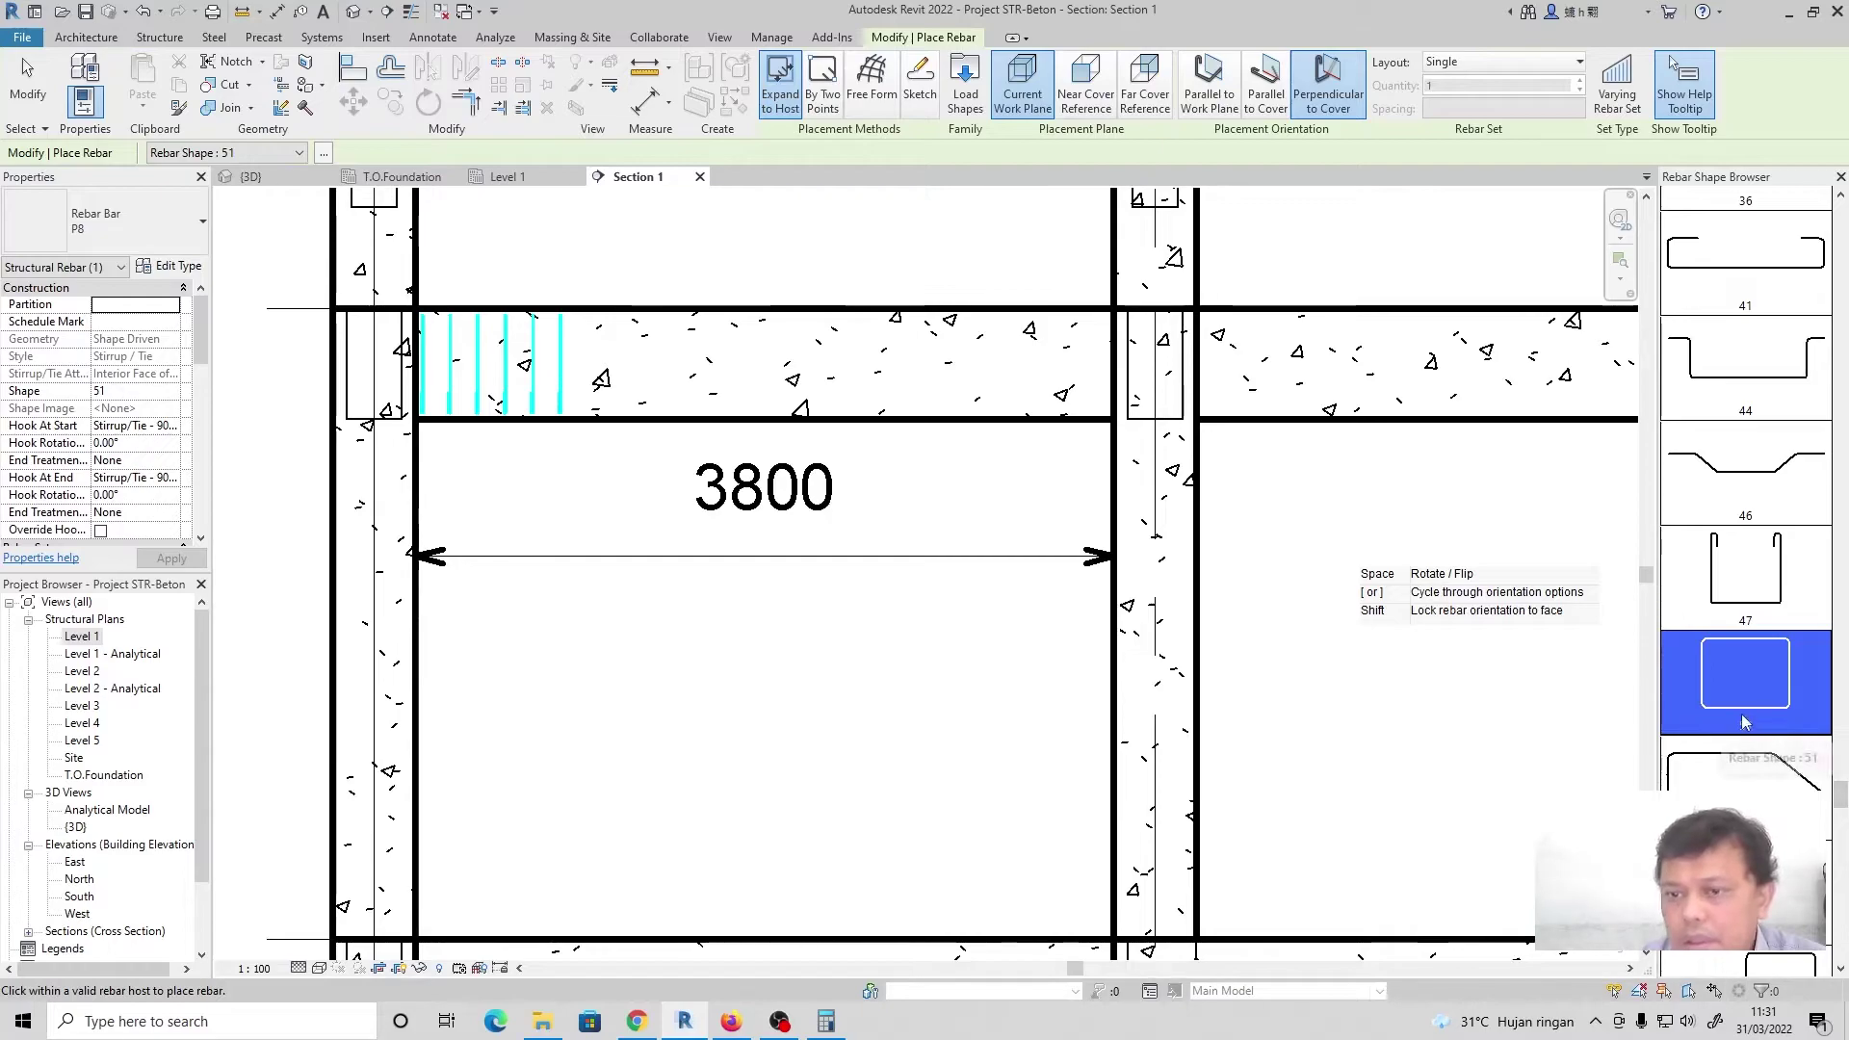
left_click(1511, 69)
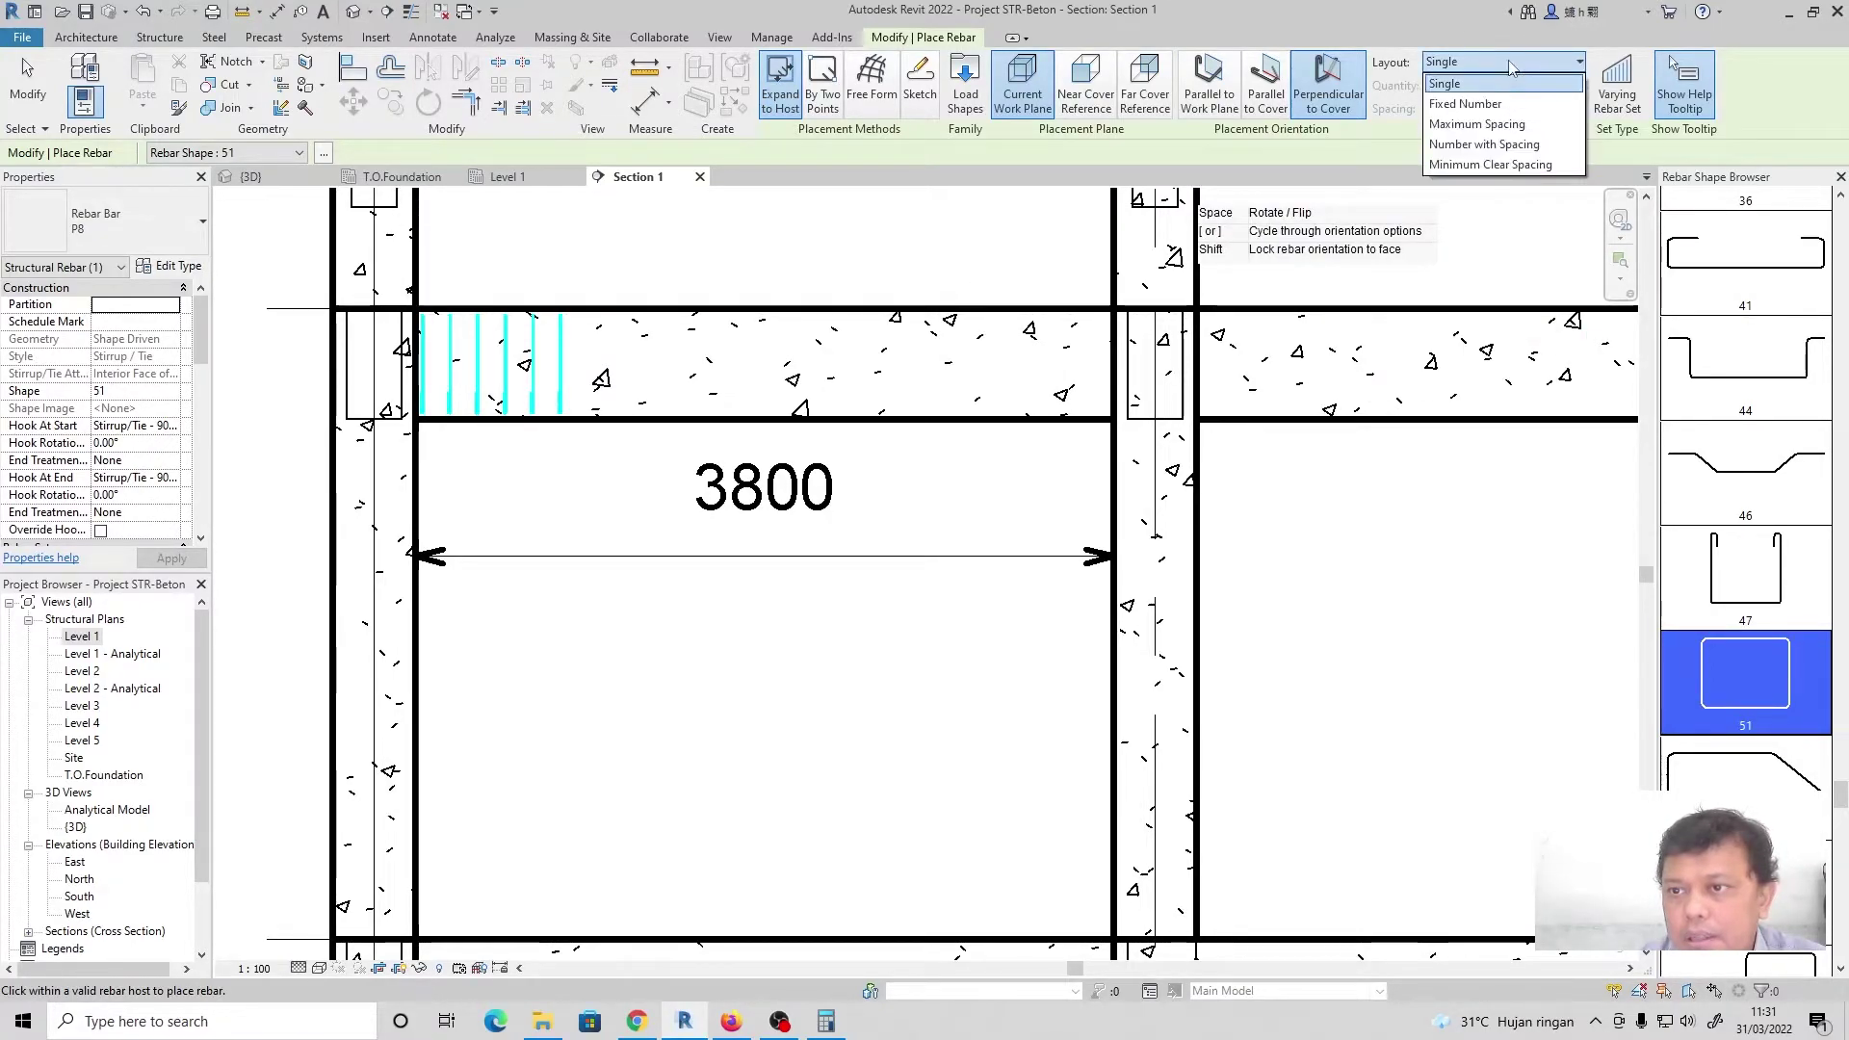
left_click(1510, 67)
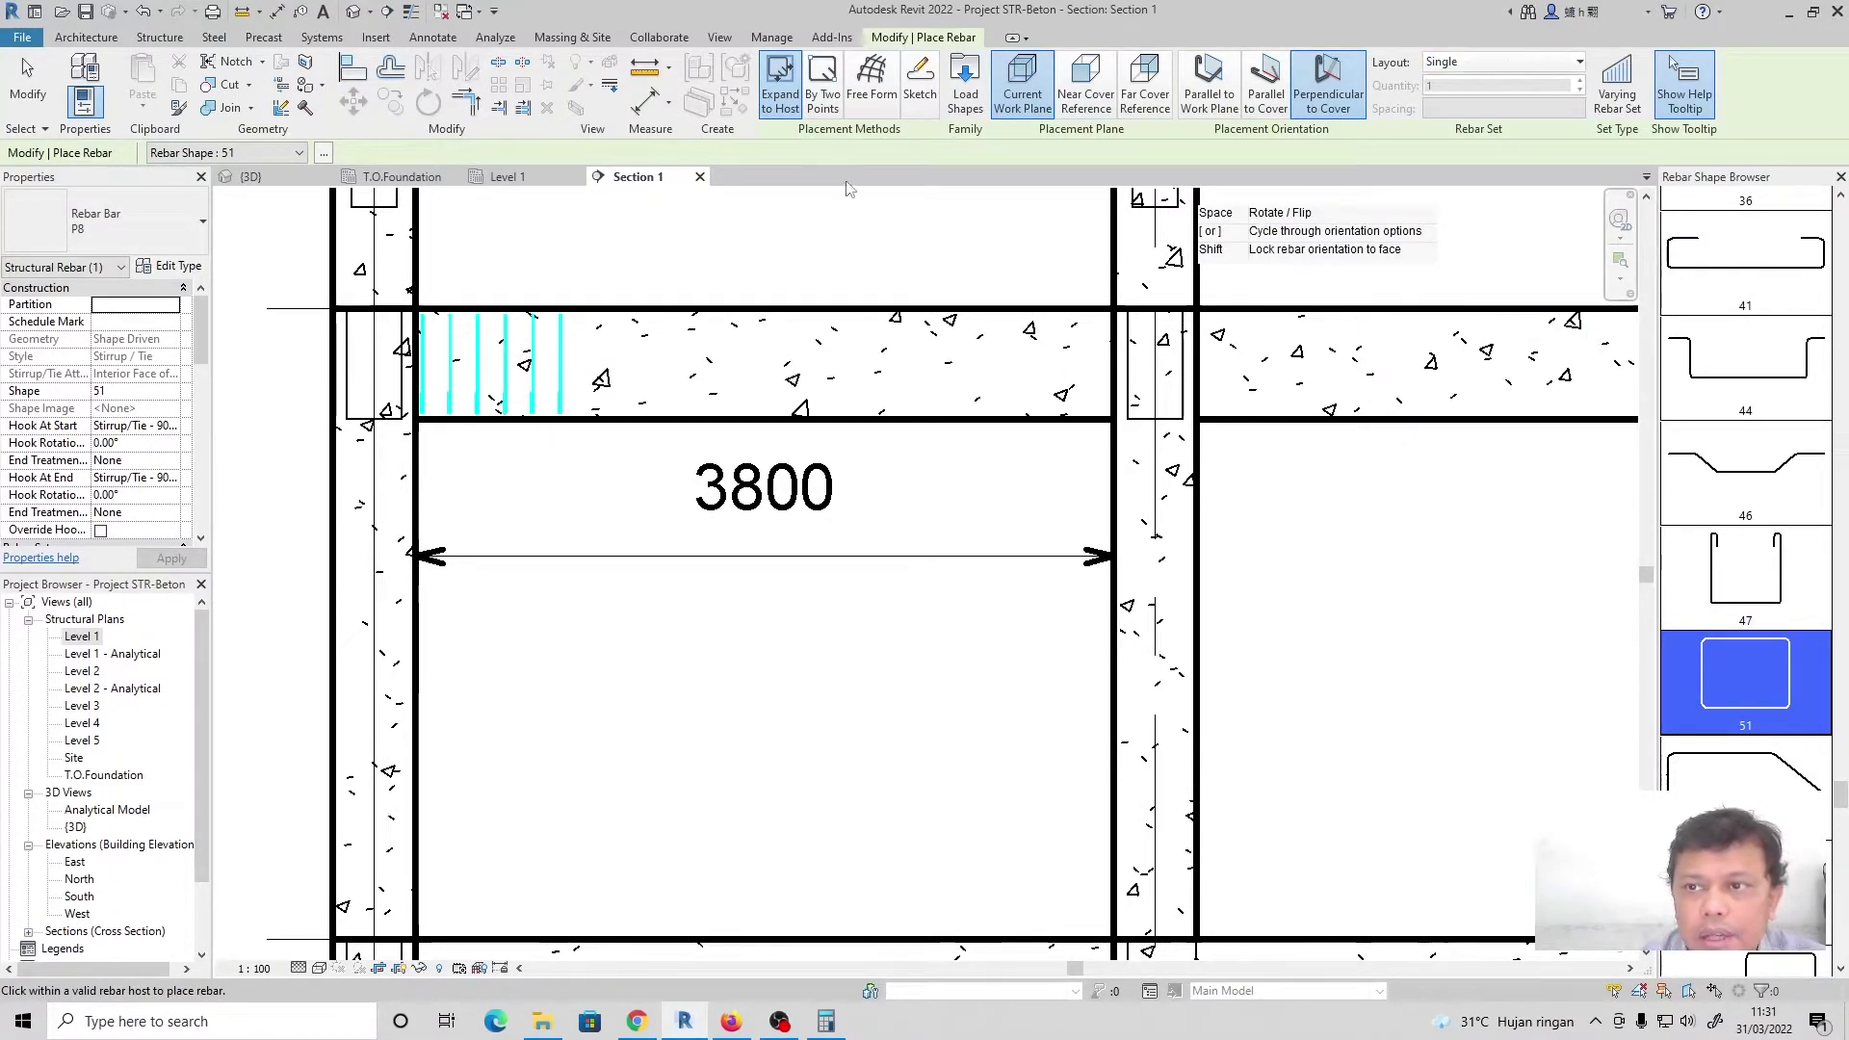
left_click(53, 101)
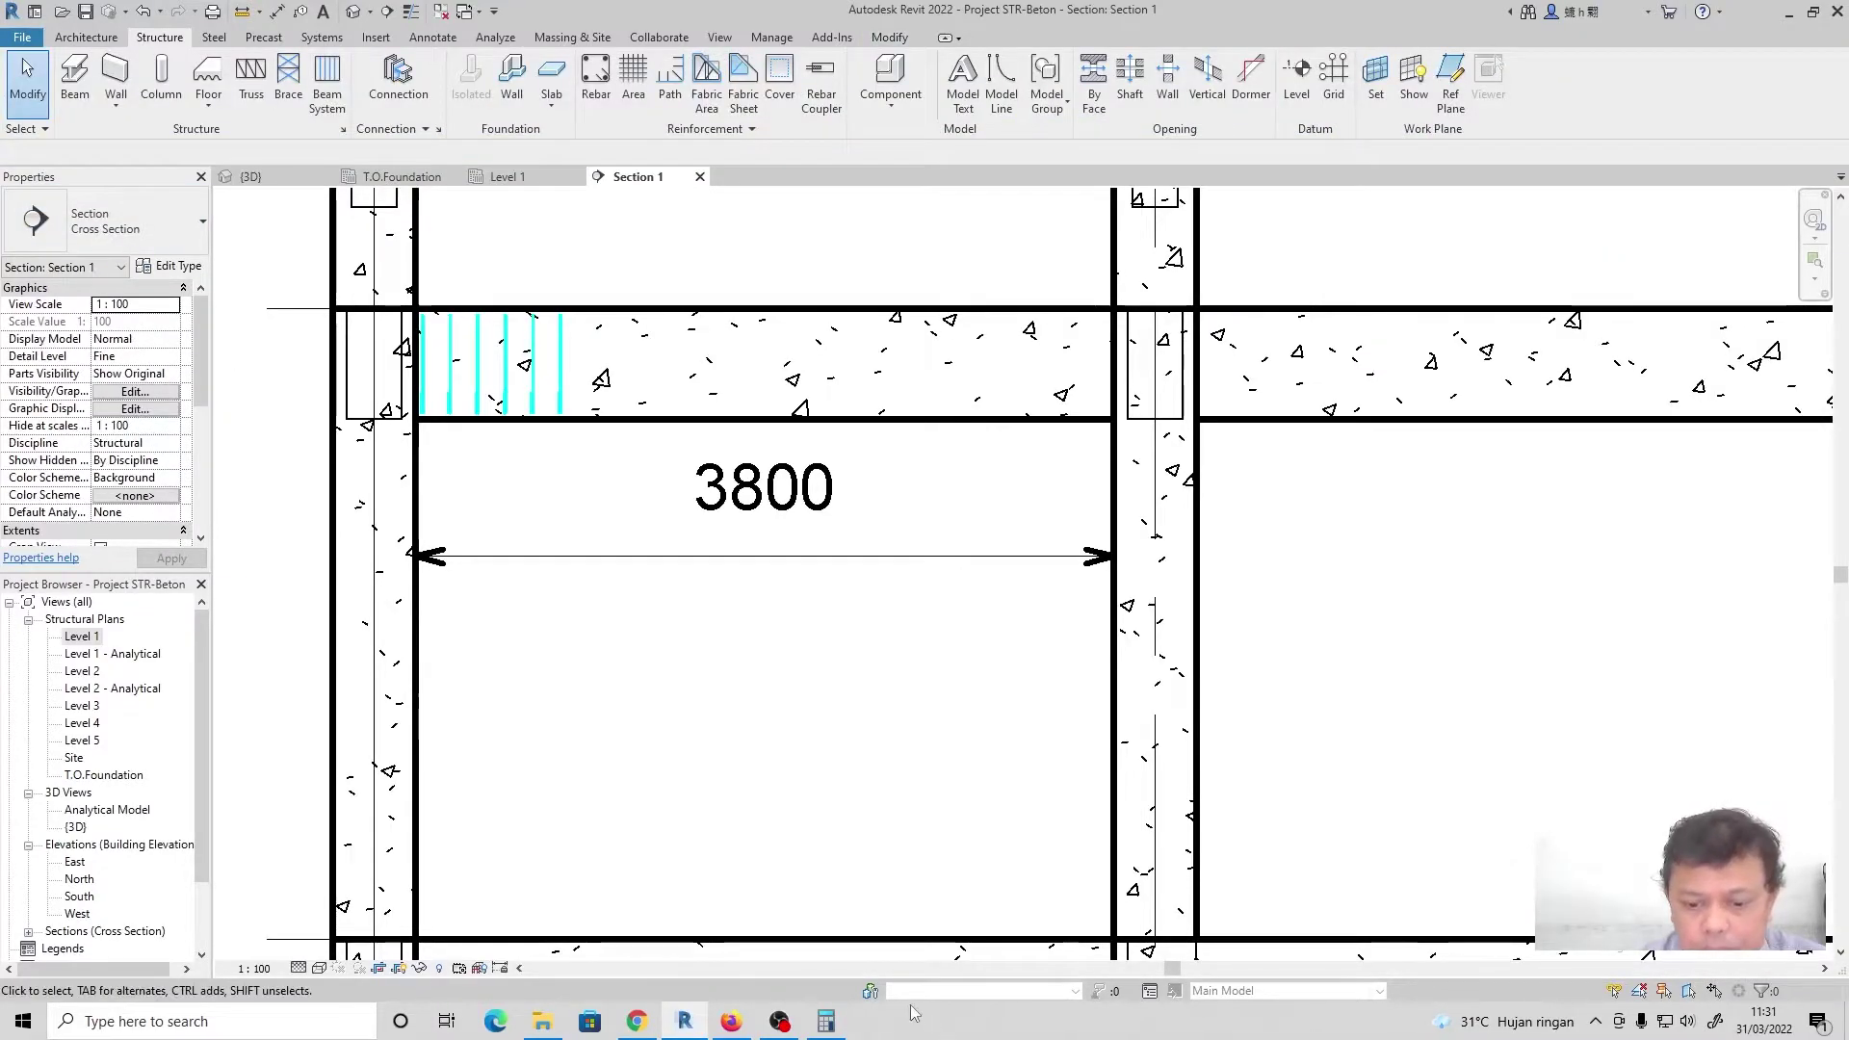
In Calculator, divide the 3800 mm clear span by 2 and that result by 200, and minimize it
left_click(825, 1021)
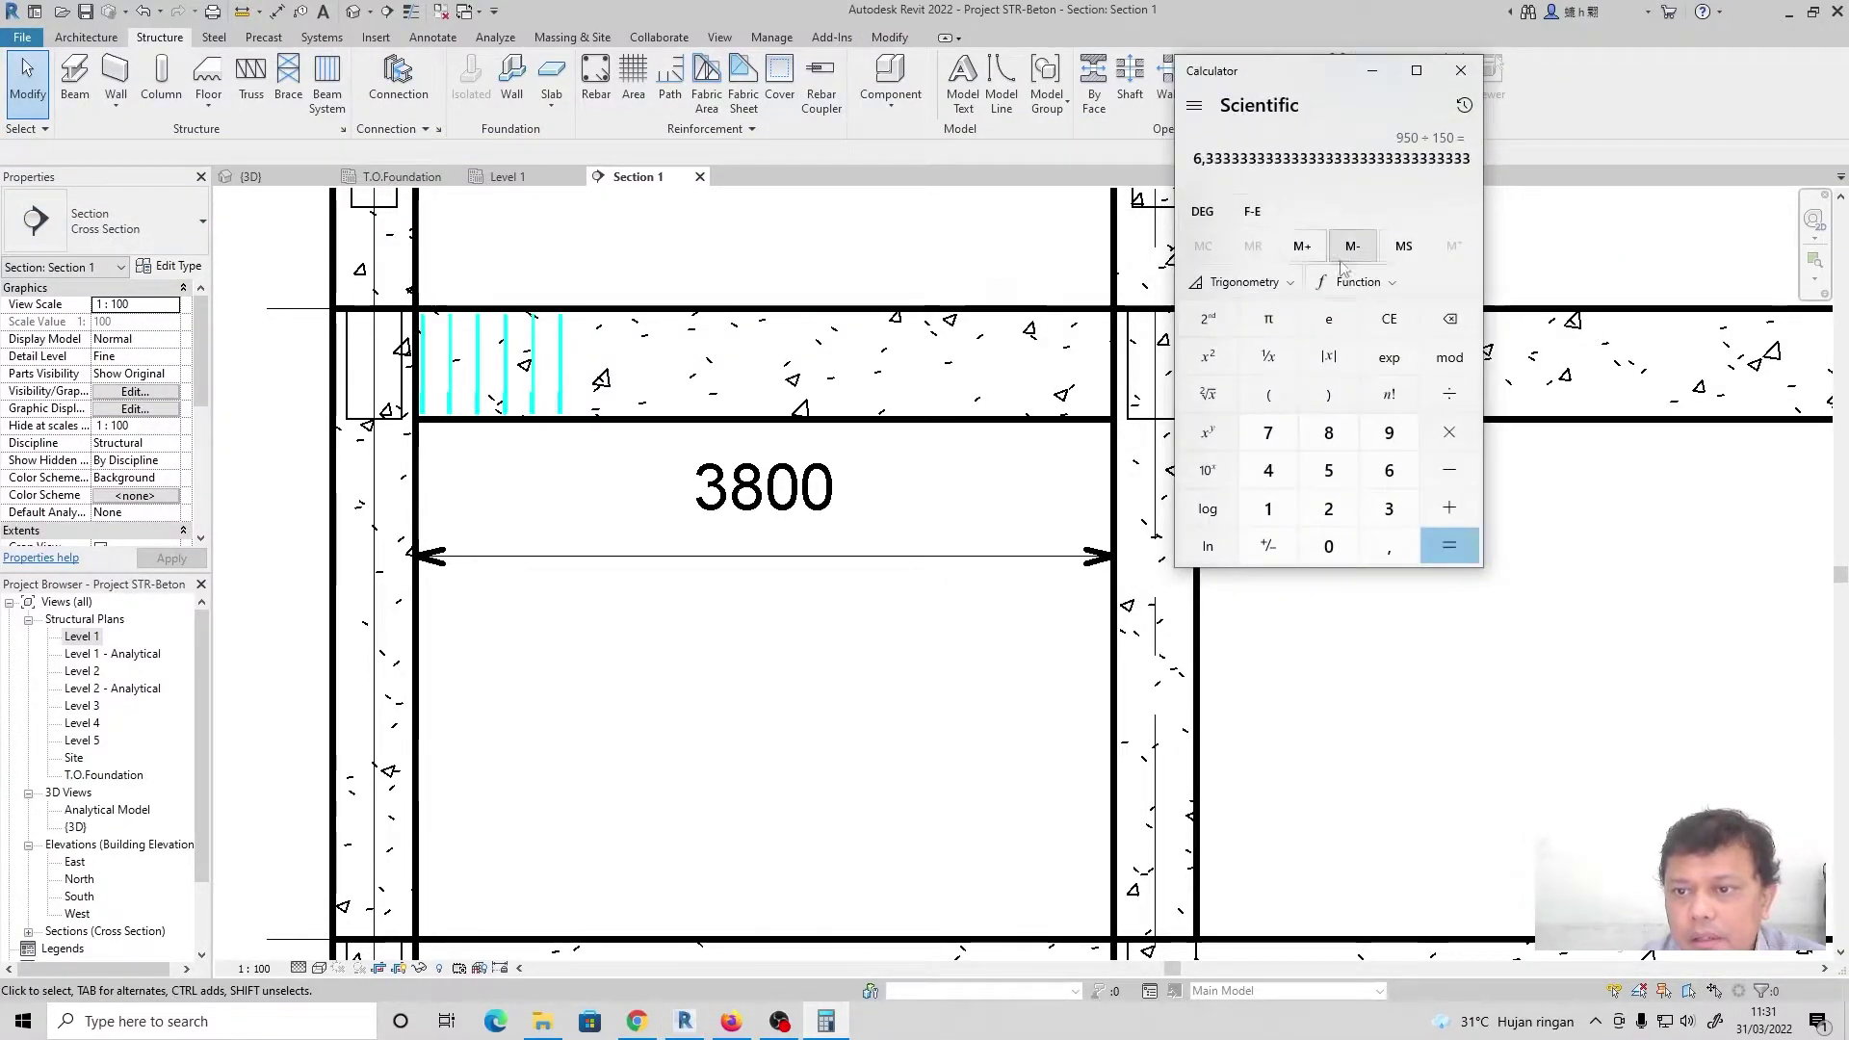
left_click(1401, 326)
type("3800 ÷ ")
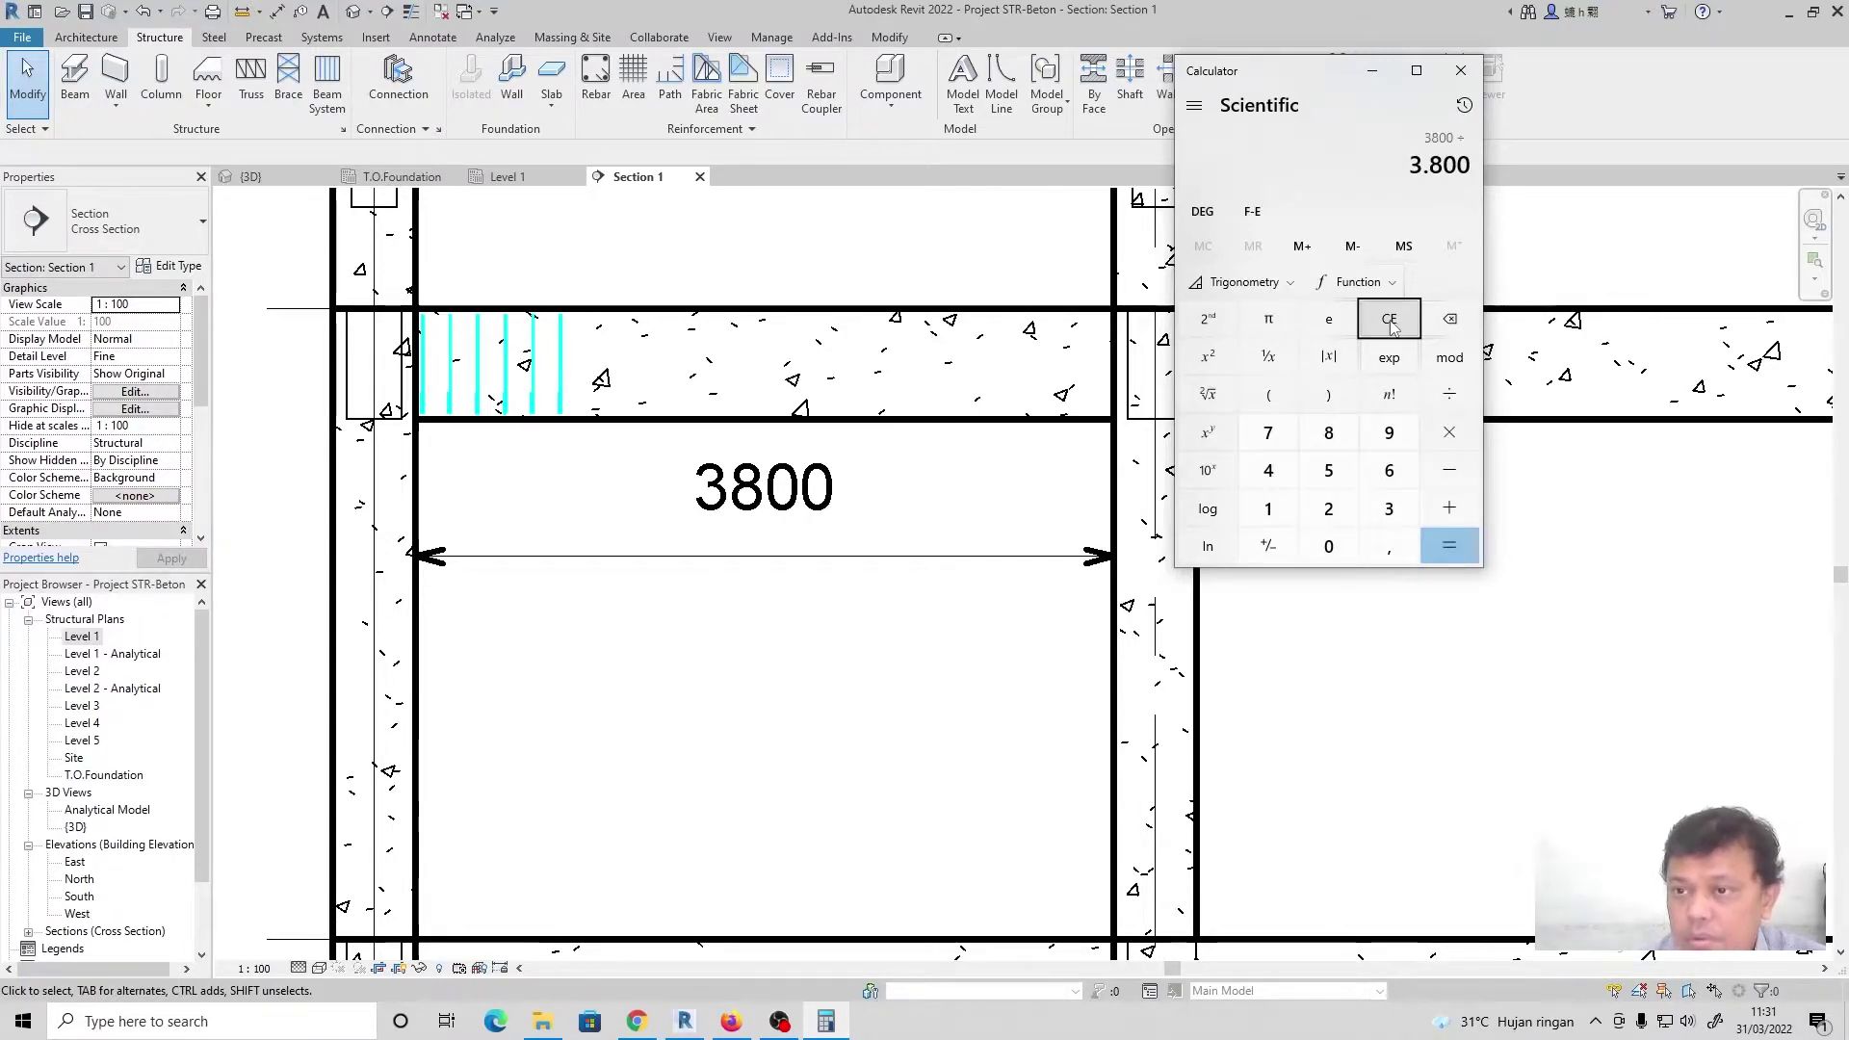
type("2")
key("Return")
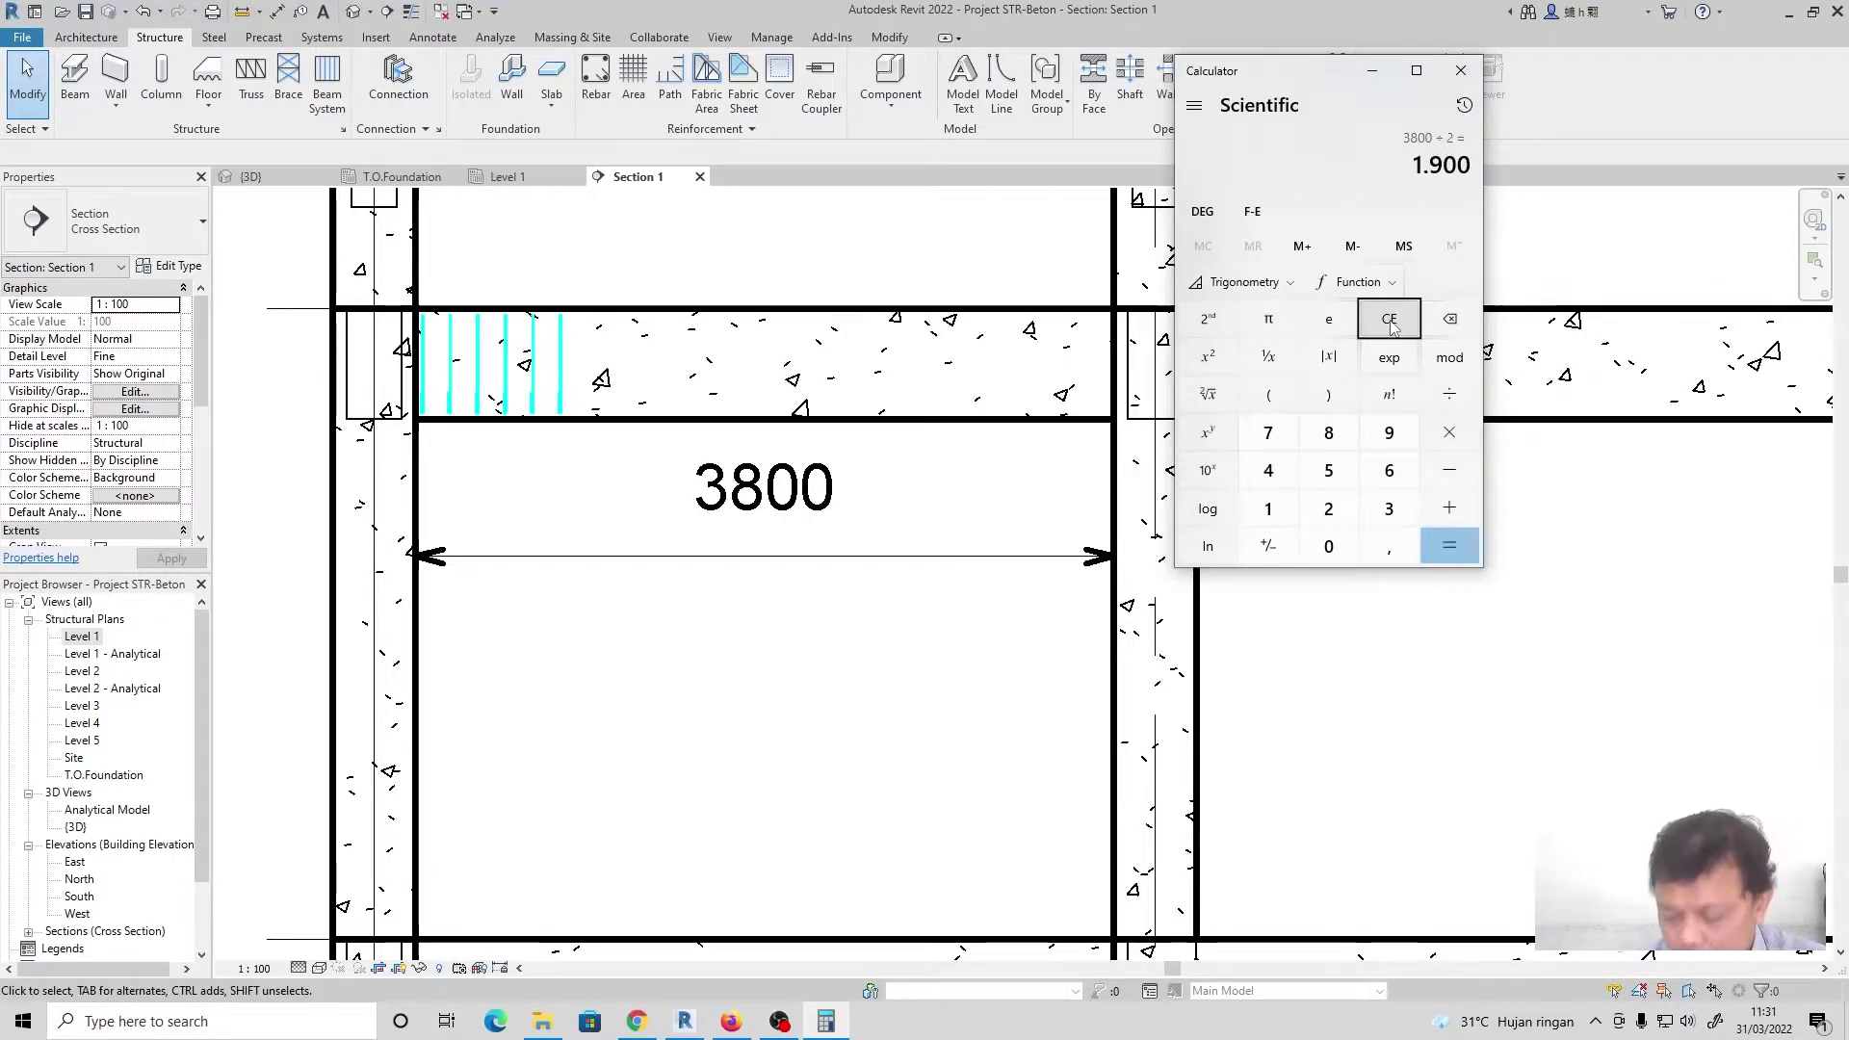
key("slash")
type("200")
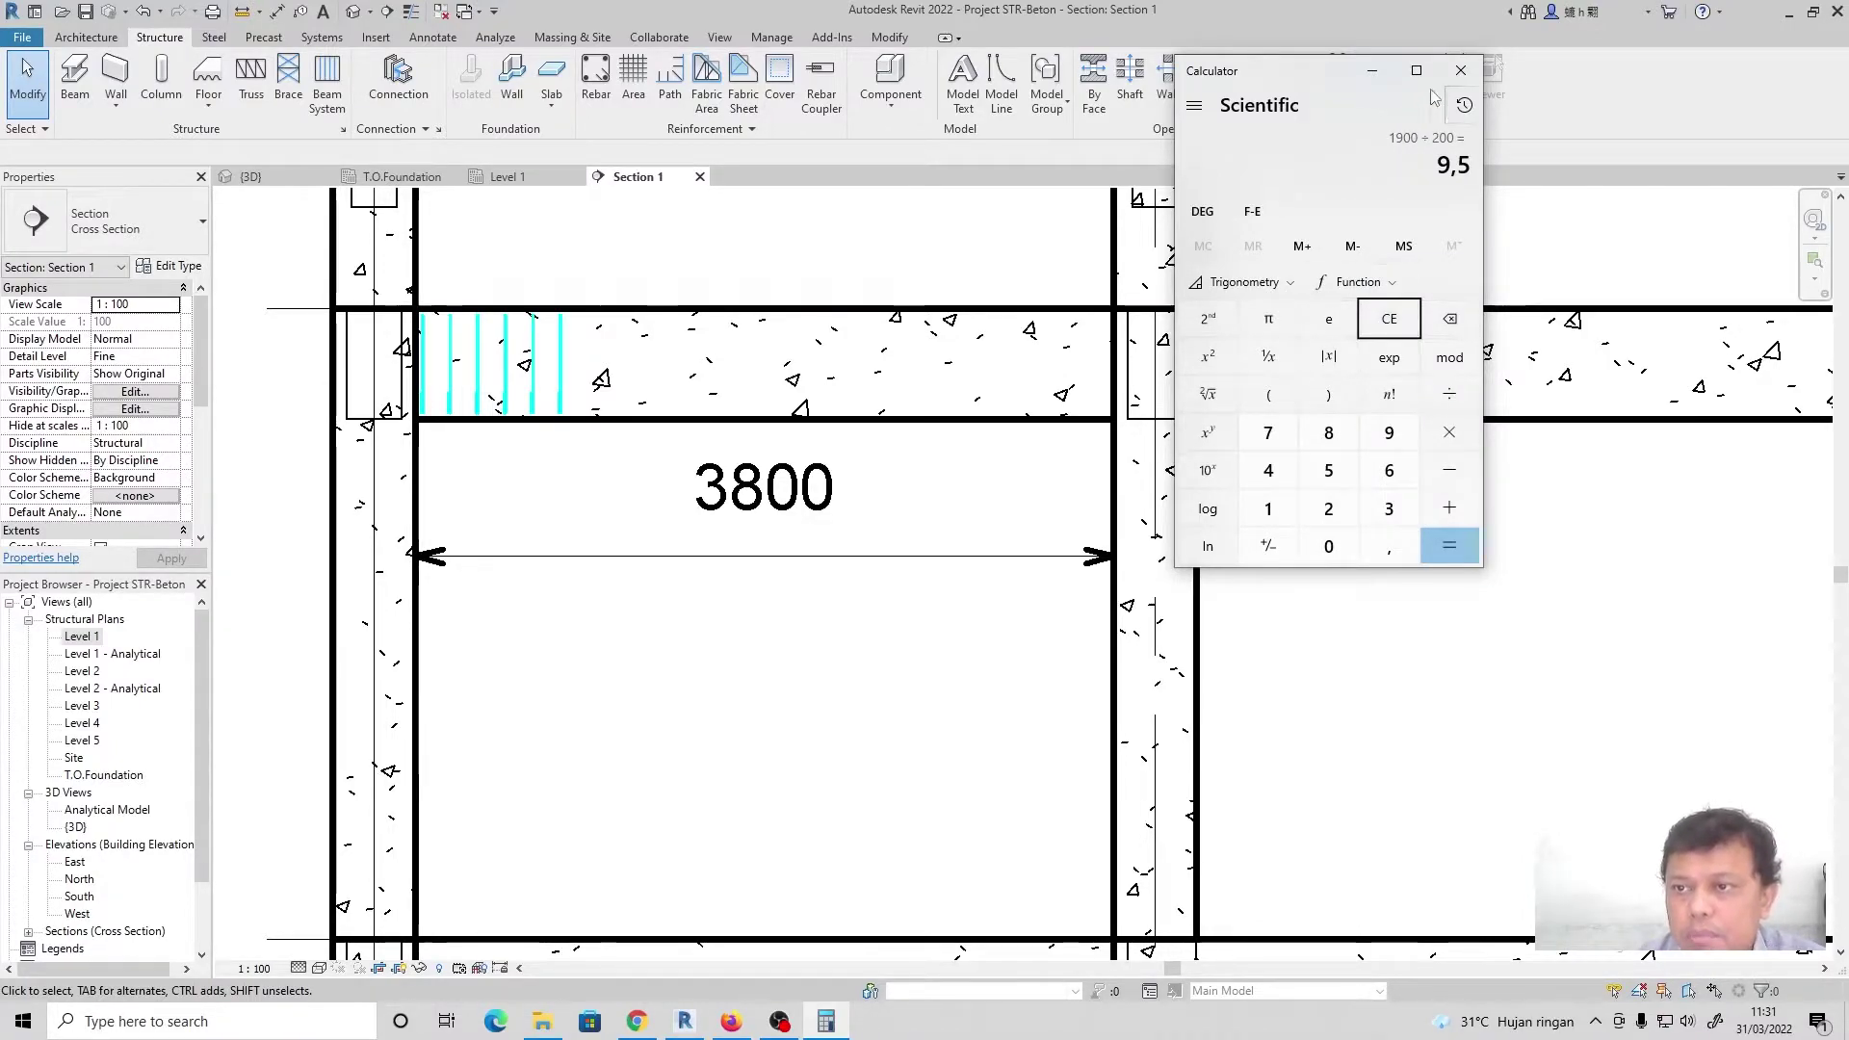
left_click(1372, 77)
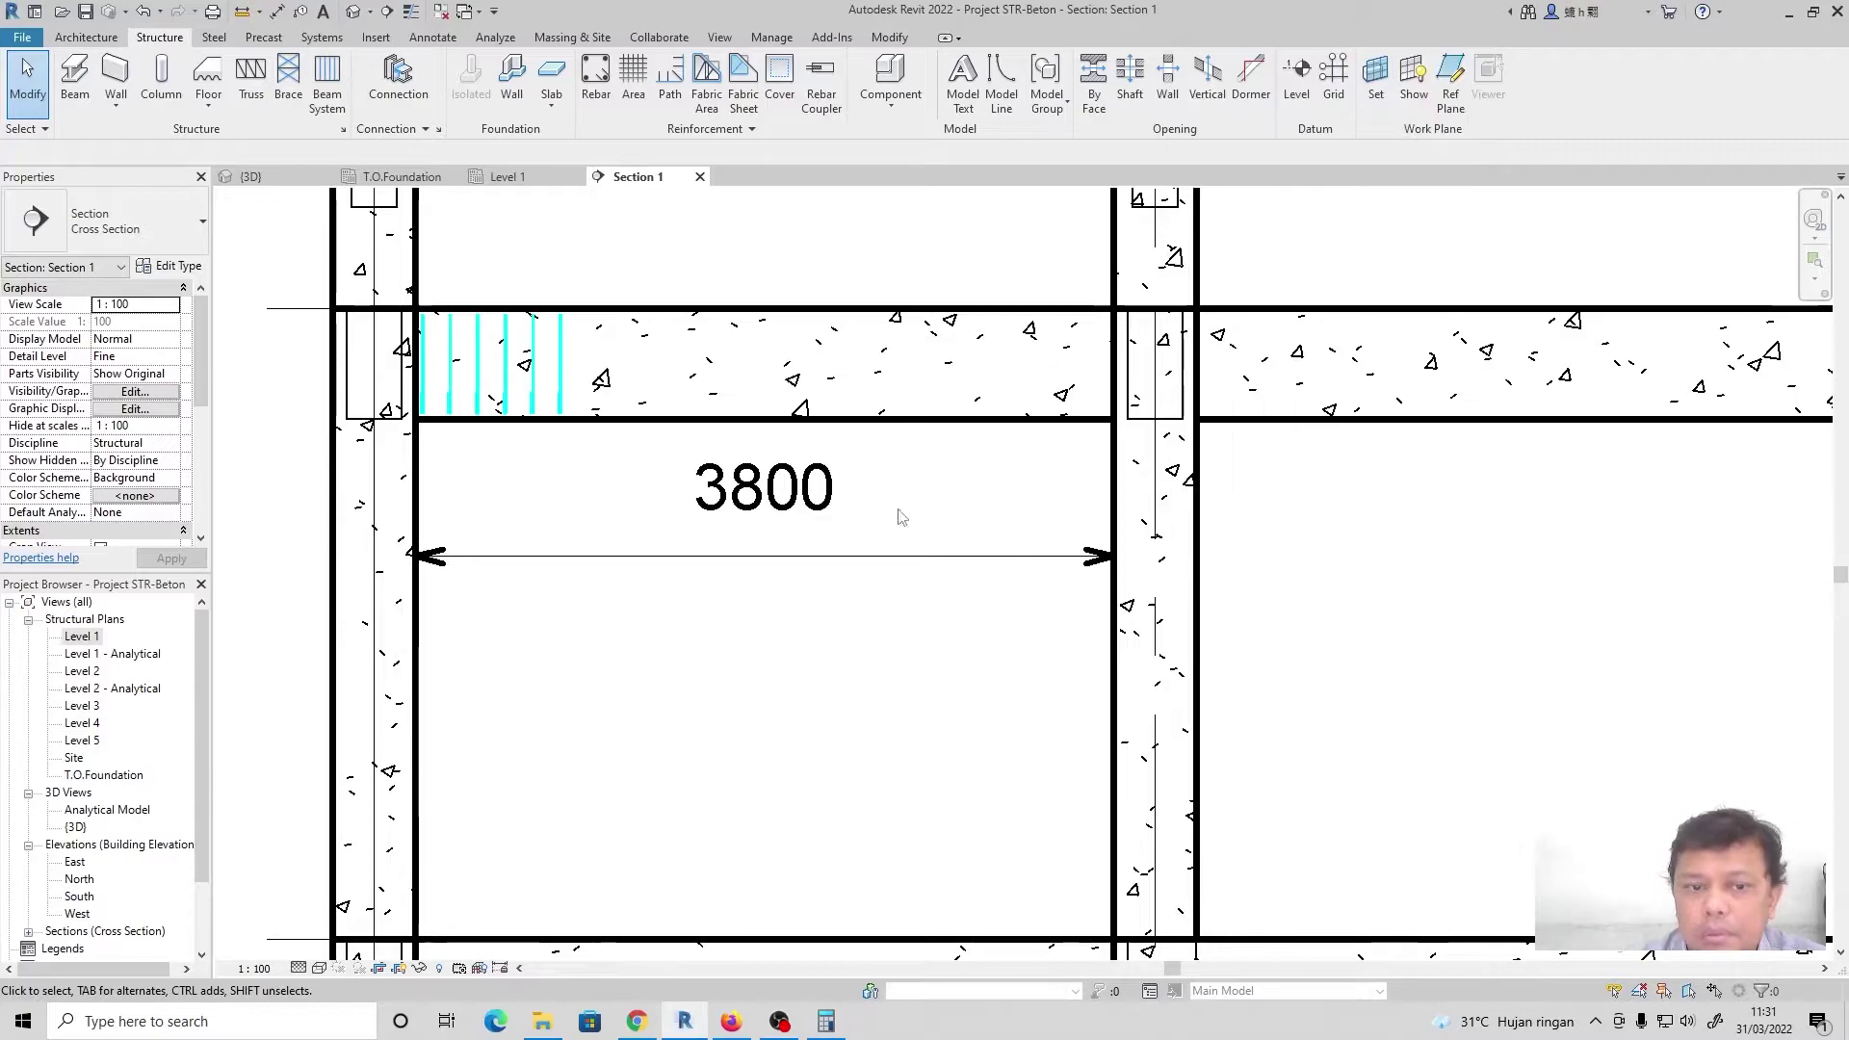
Place a second P8 stirrup set in the beam just past the first set, using Number with Spacing, quantity 10 and spacing 200 mm
left_click(596, 77)
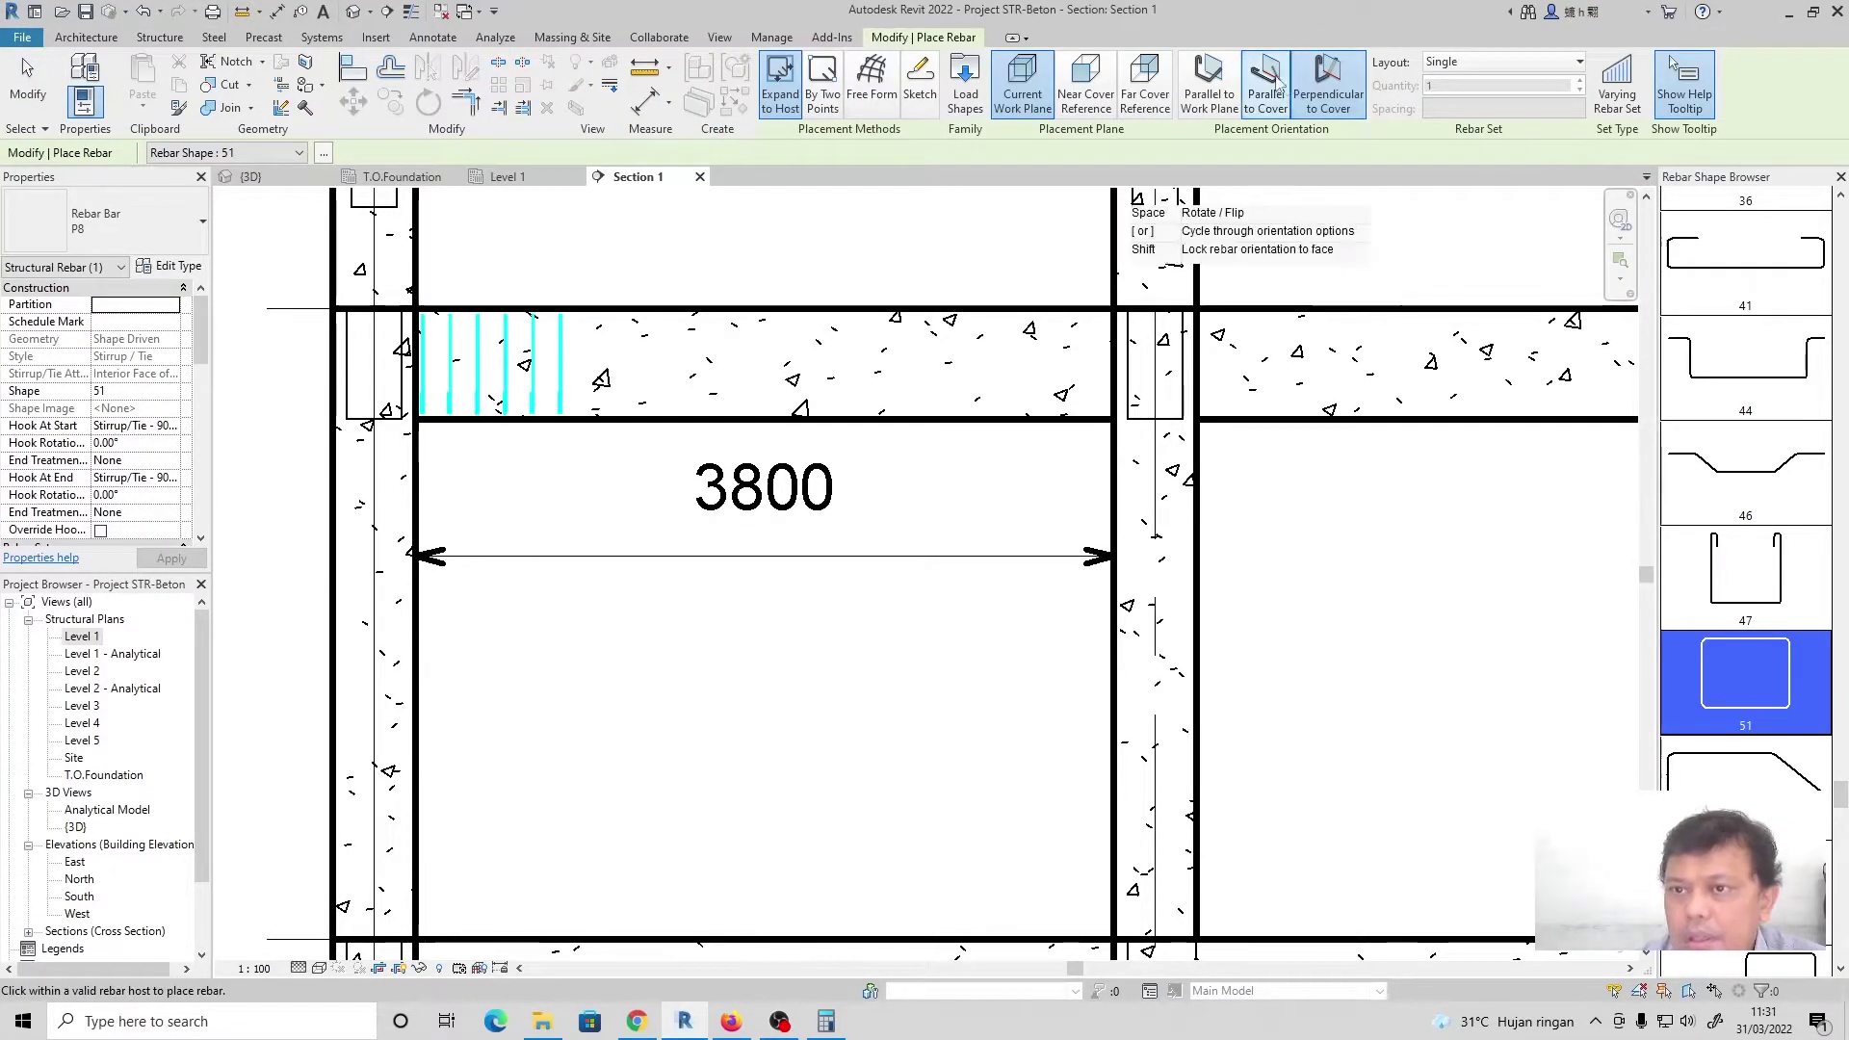
left_click(1566, 66)
left_click(1482, 142)
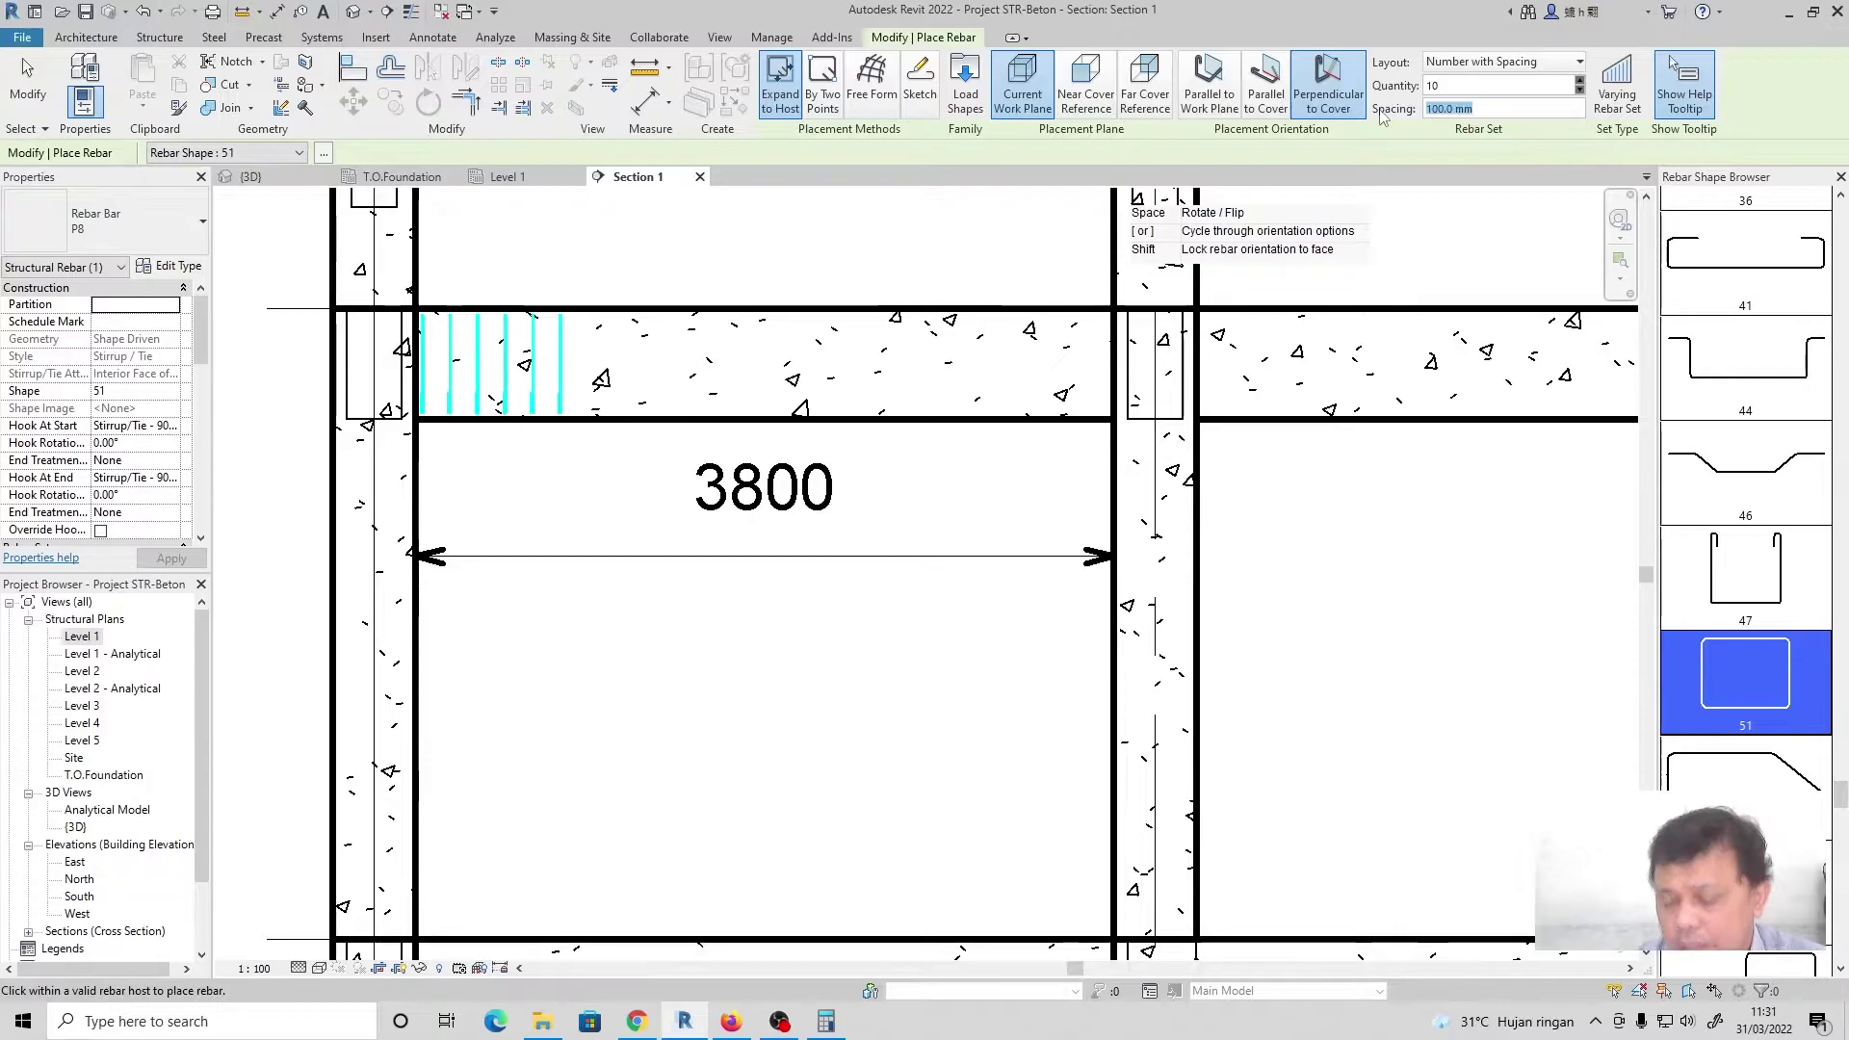
type("200")
key("Return")
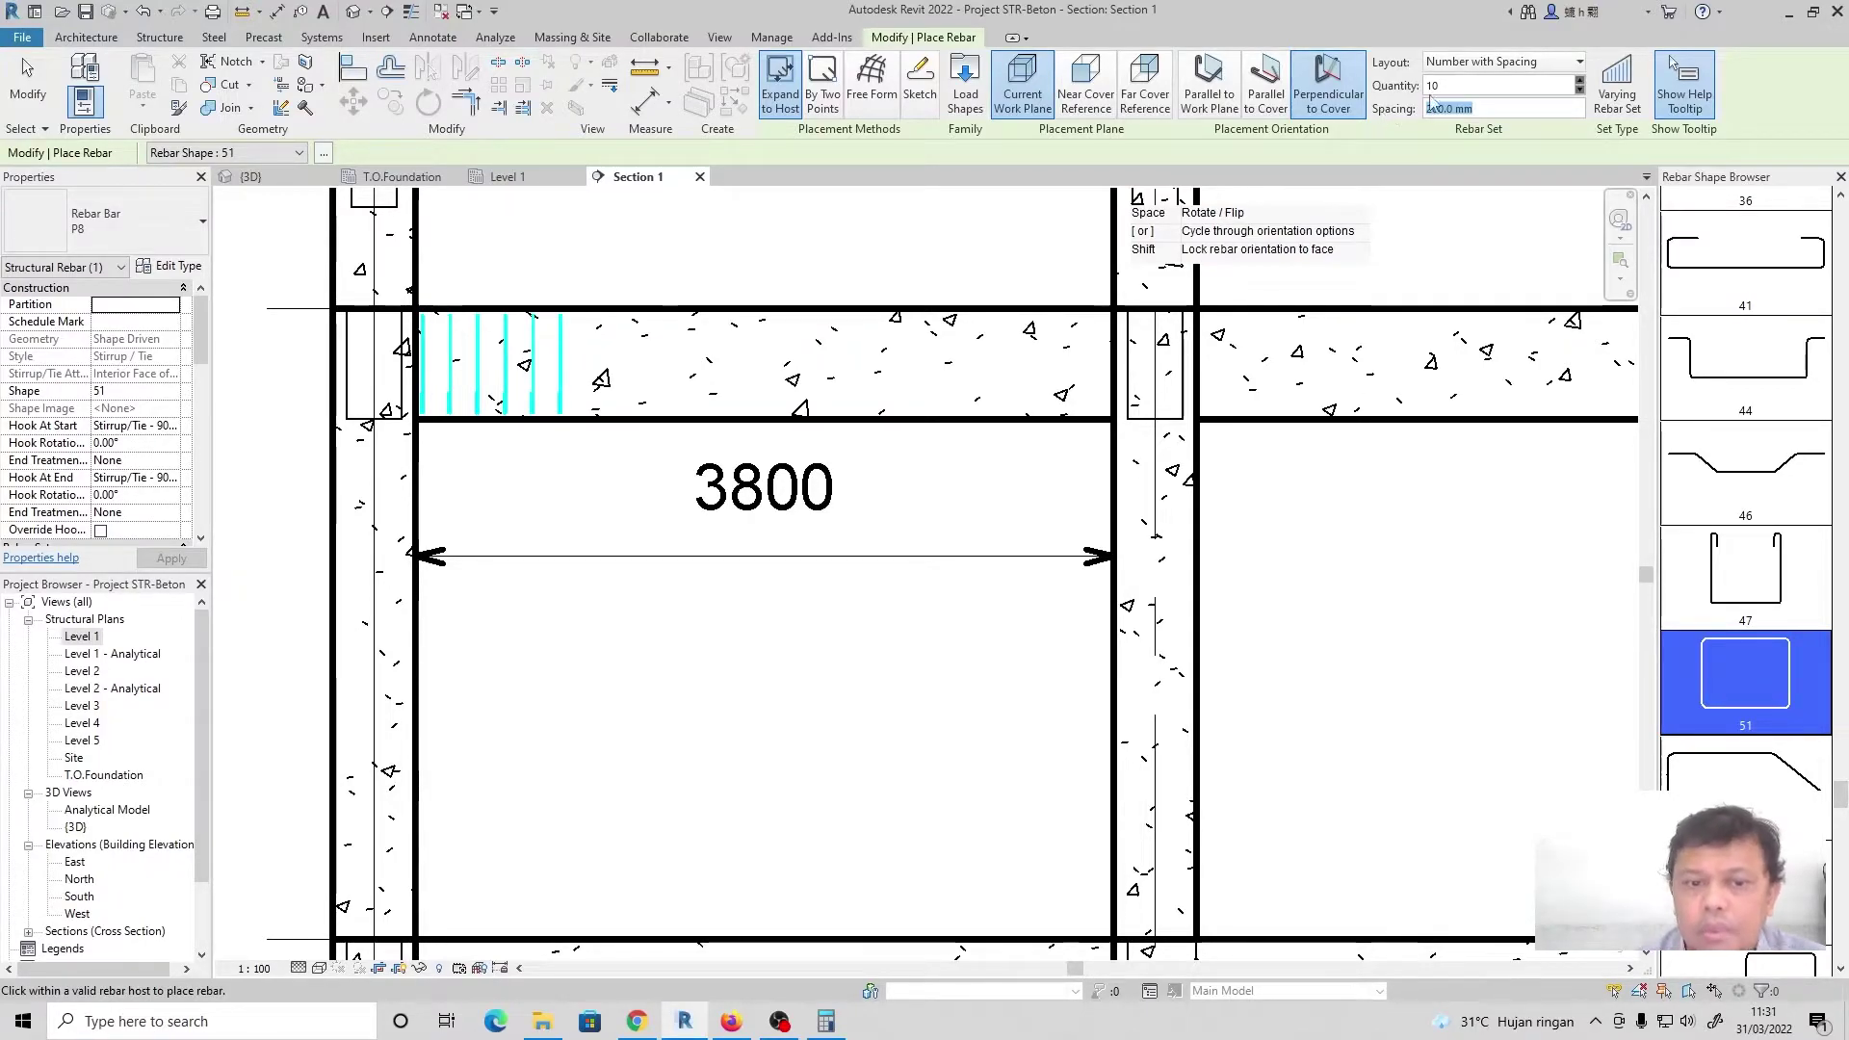
scroll(600, 376, "up", 3)
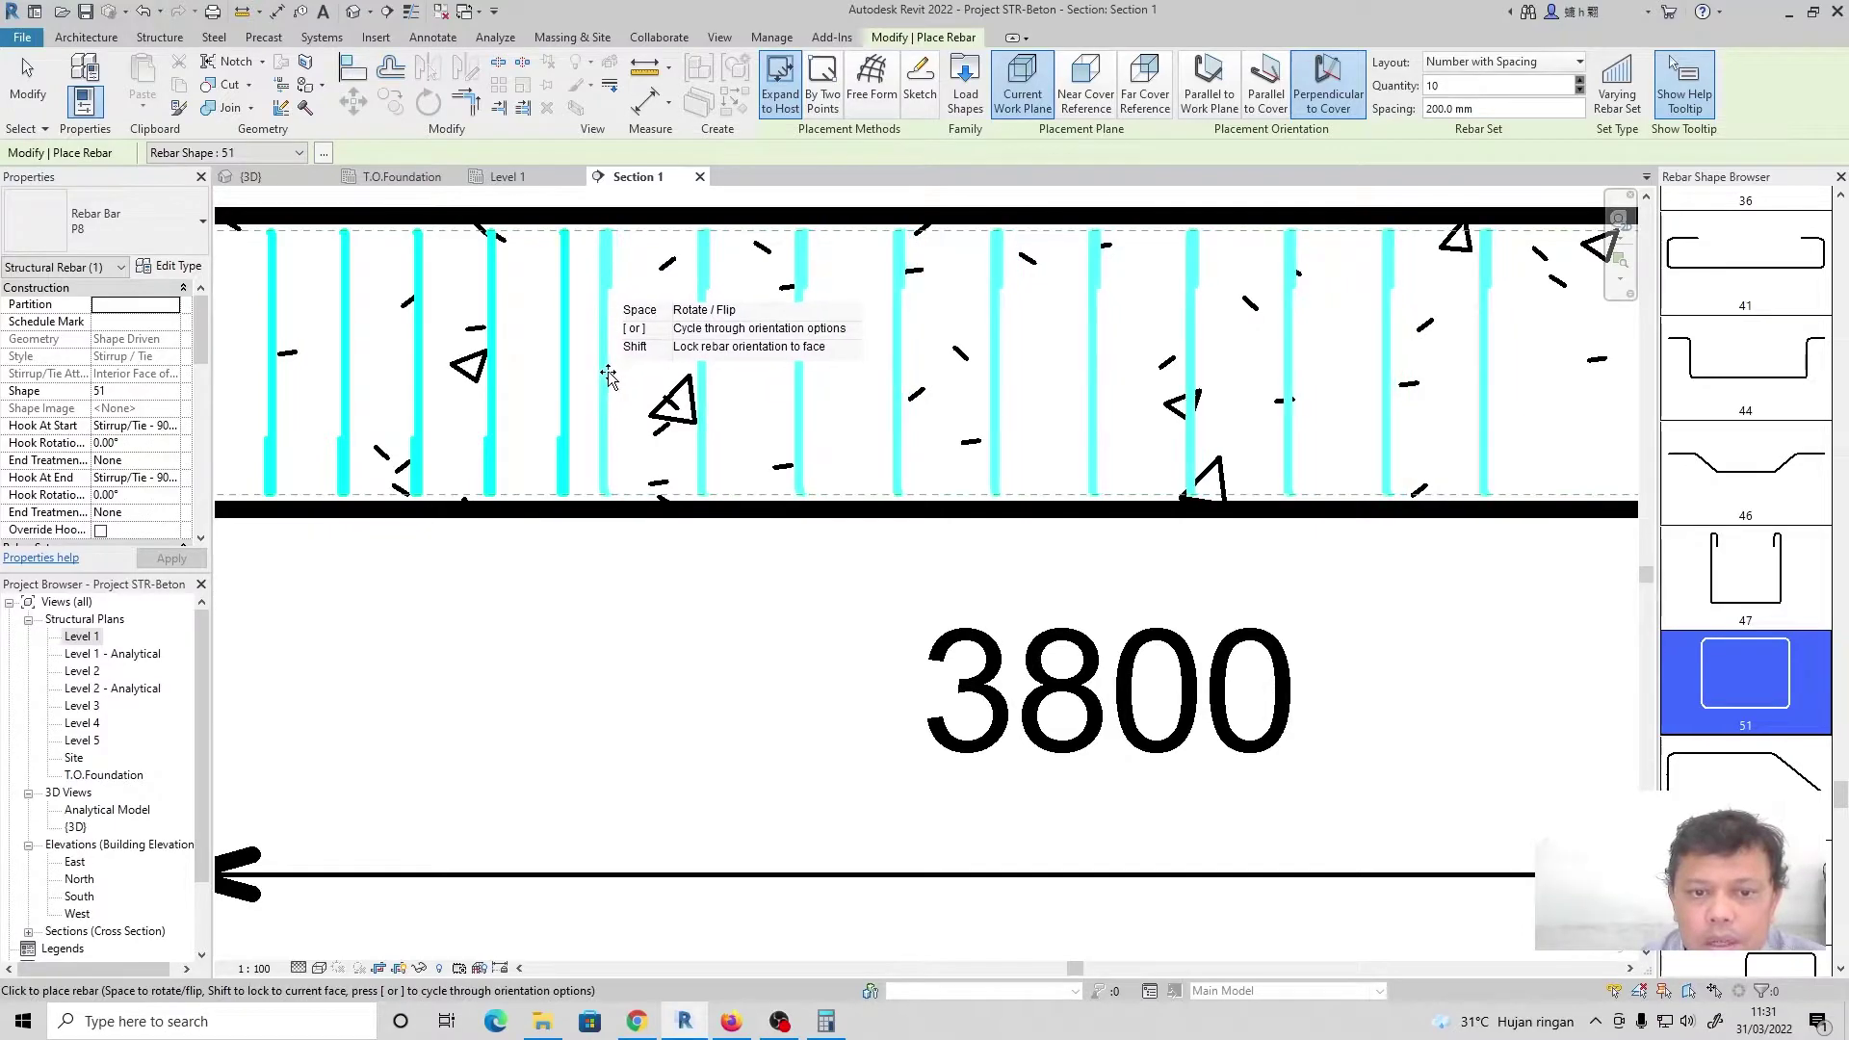
scroll(770, 570, "down", 3)
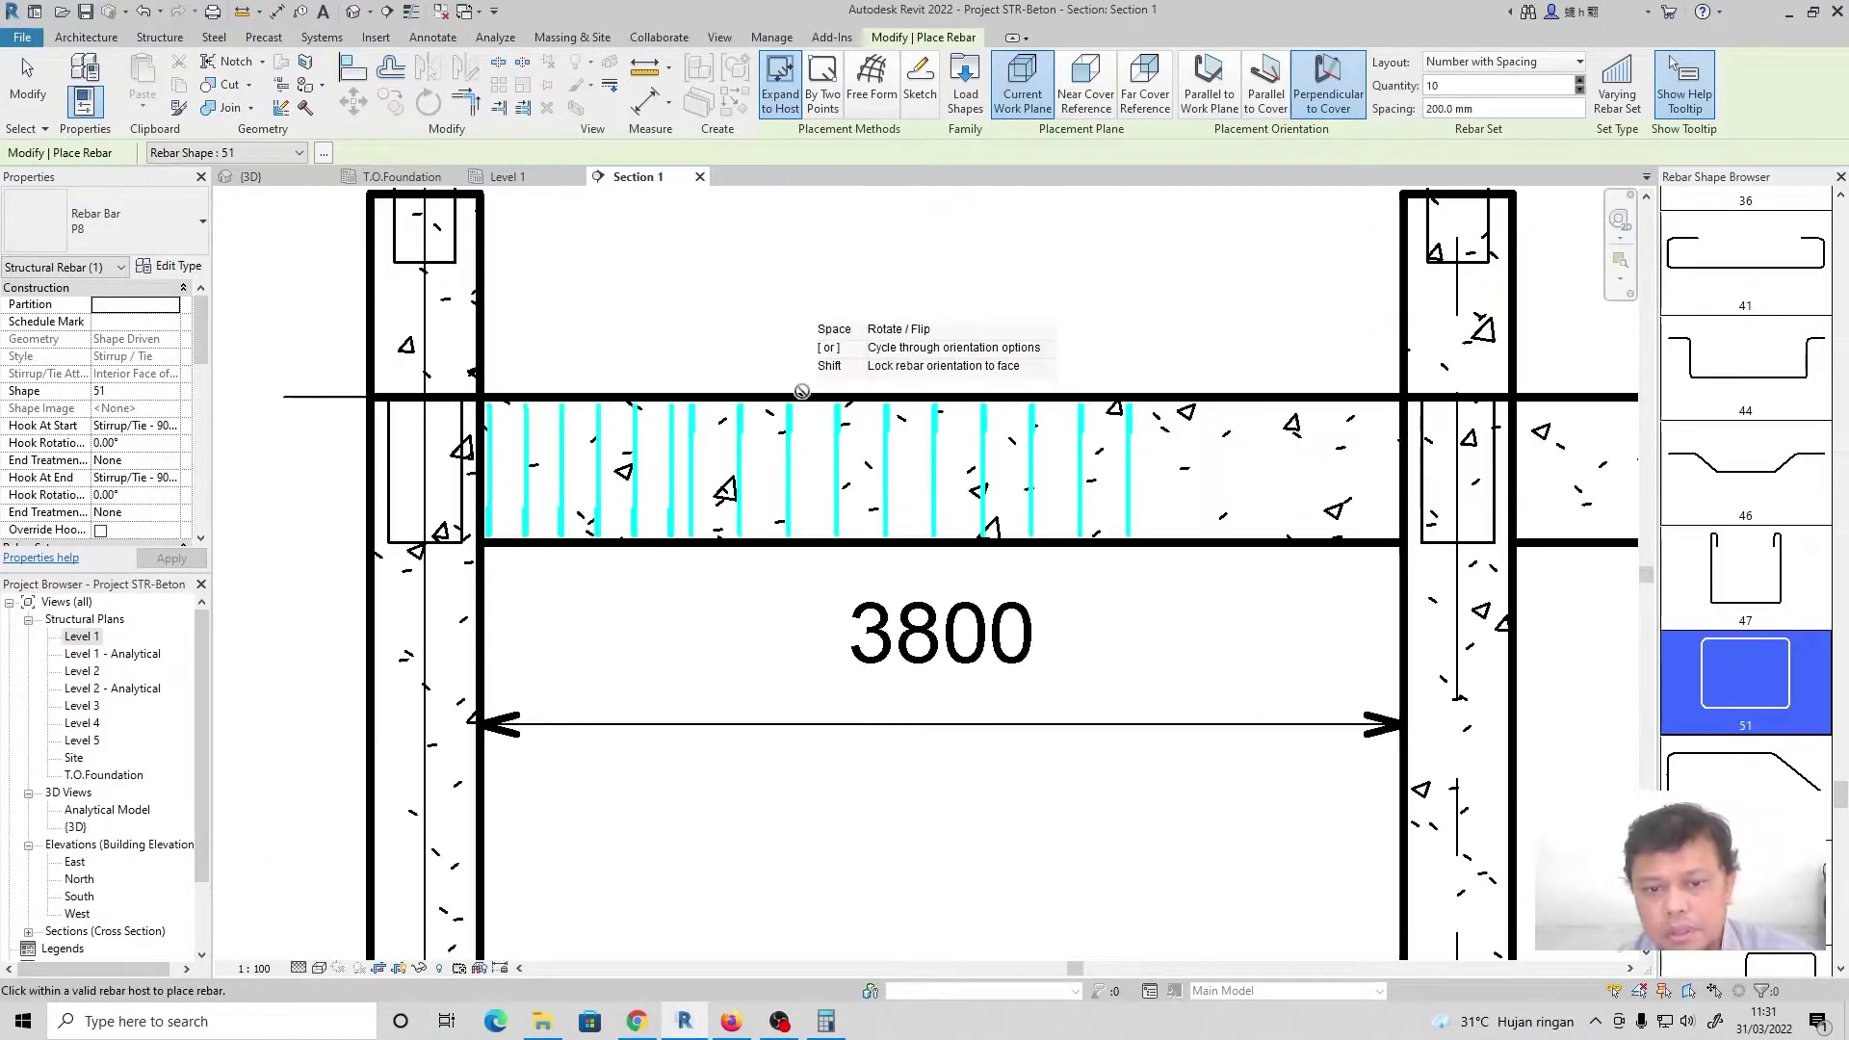
key("Escape")
Add an aligned dimension above the beam between the first set's last stirrup and the second set's first stirrup
scroll(694, 385, "up", 3)
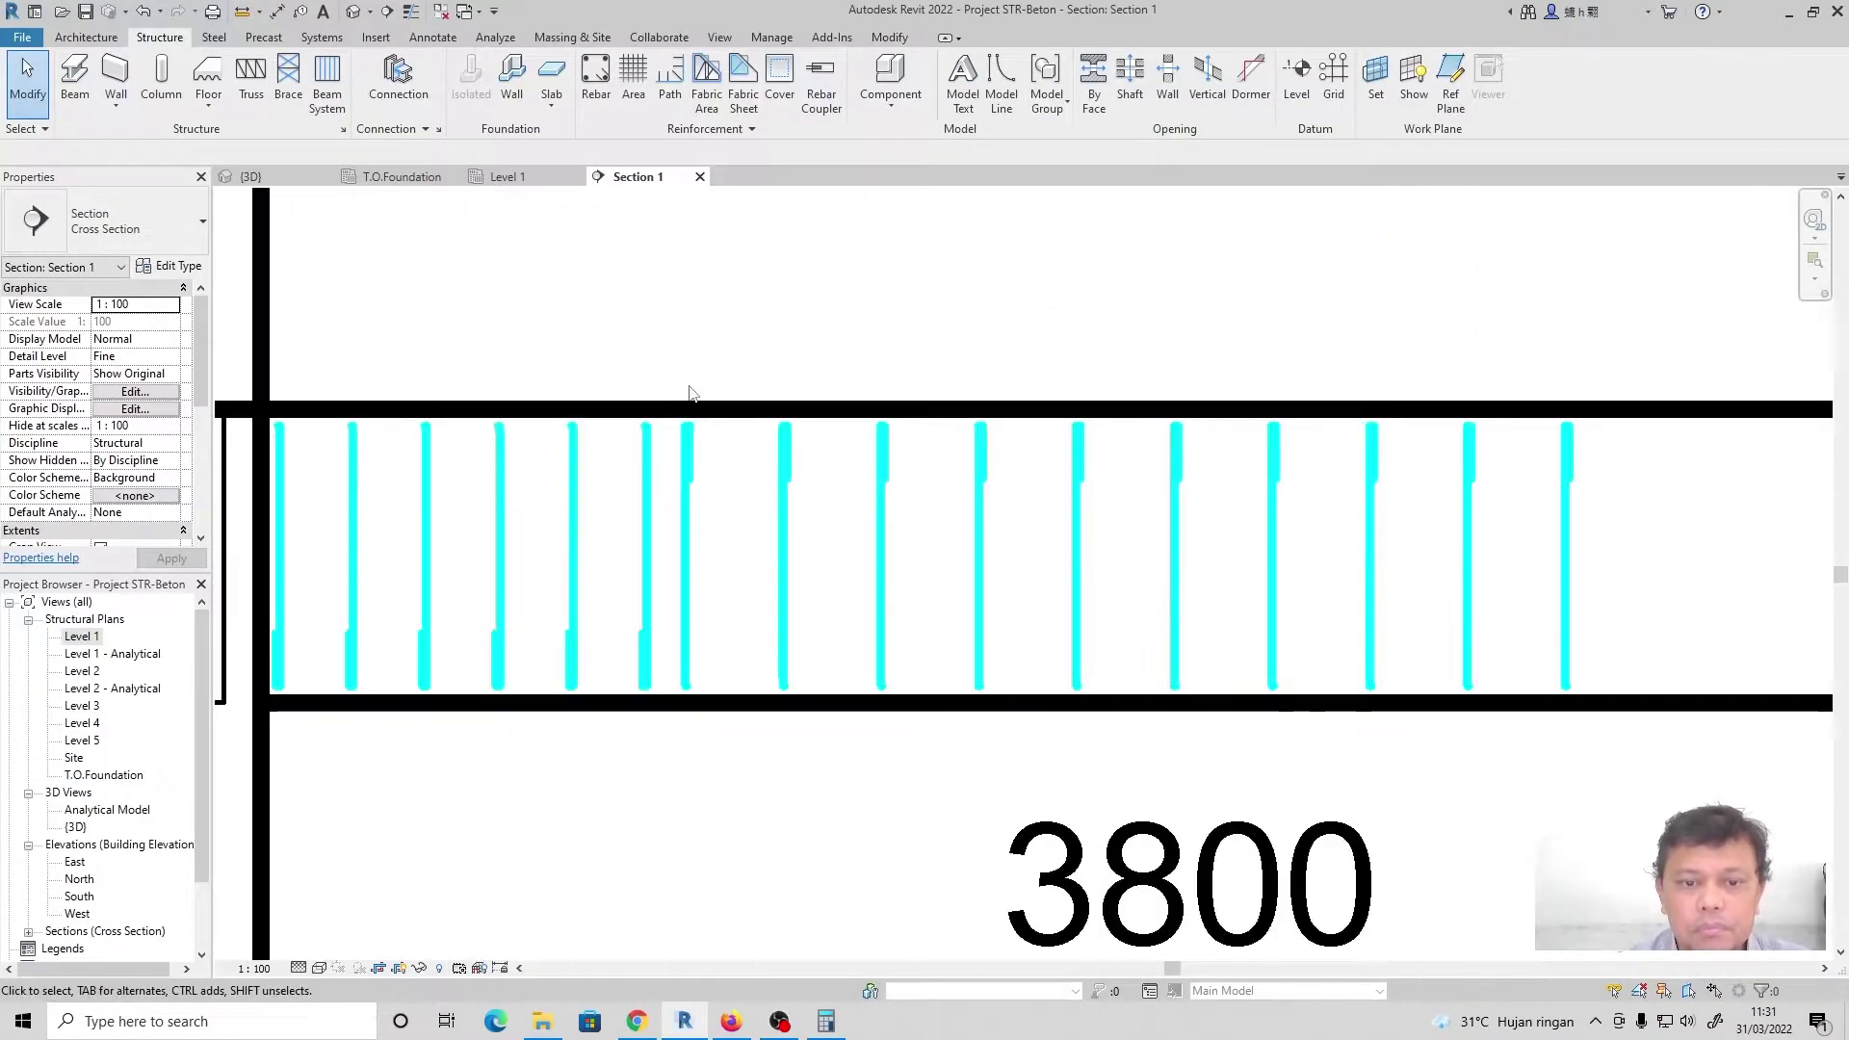
left_click(276, 10)
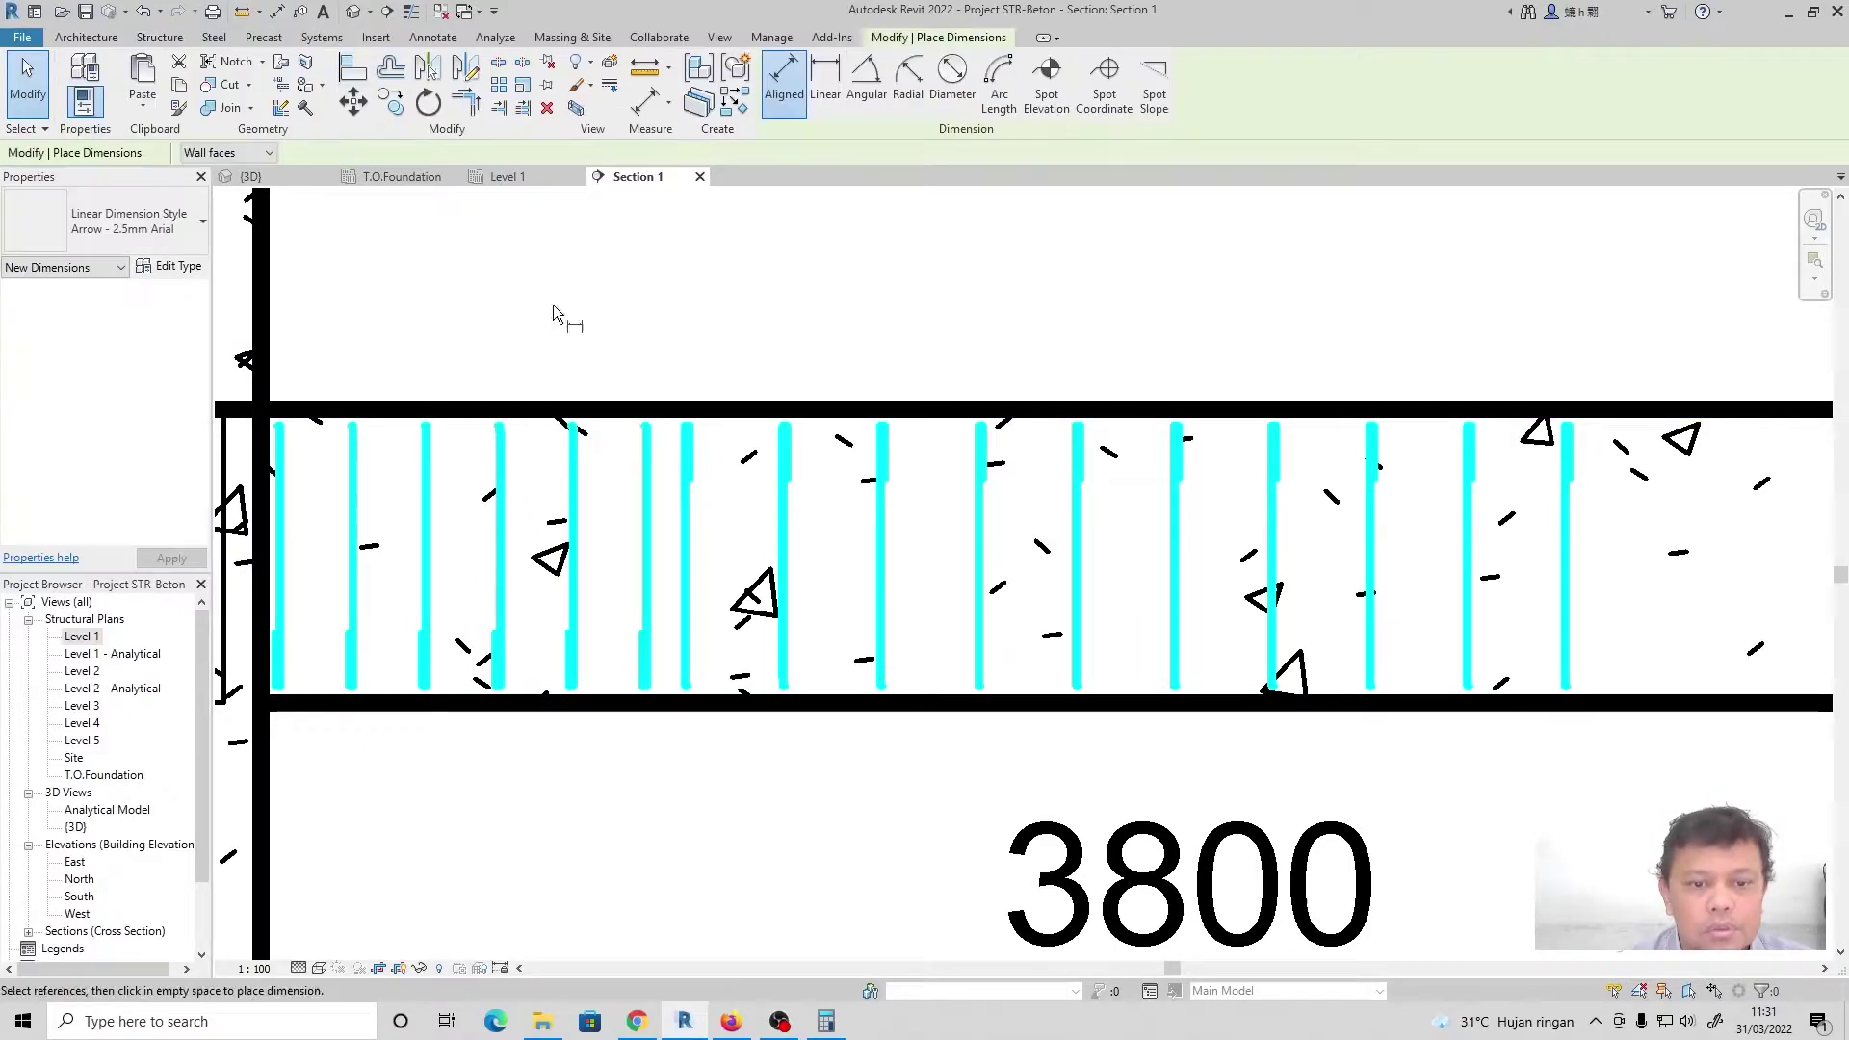
left_click(647, 496)
left_click(685, 496)
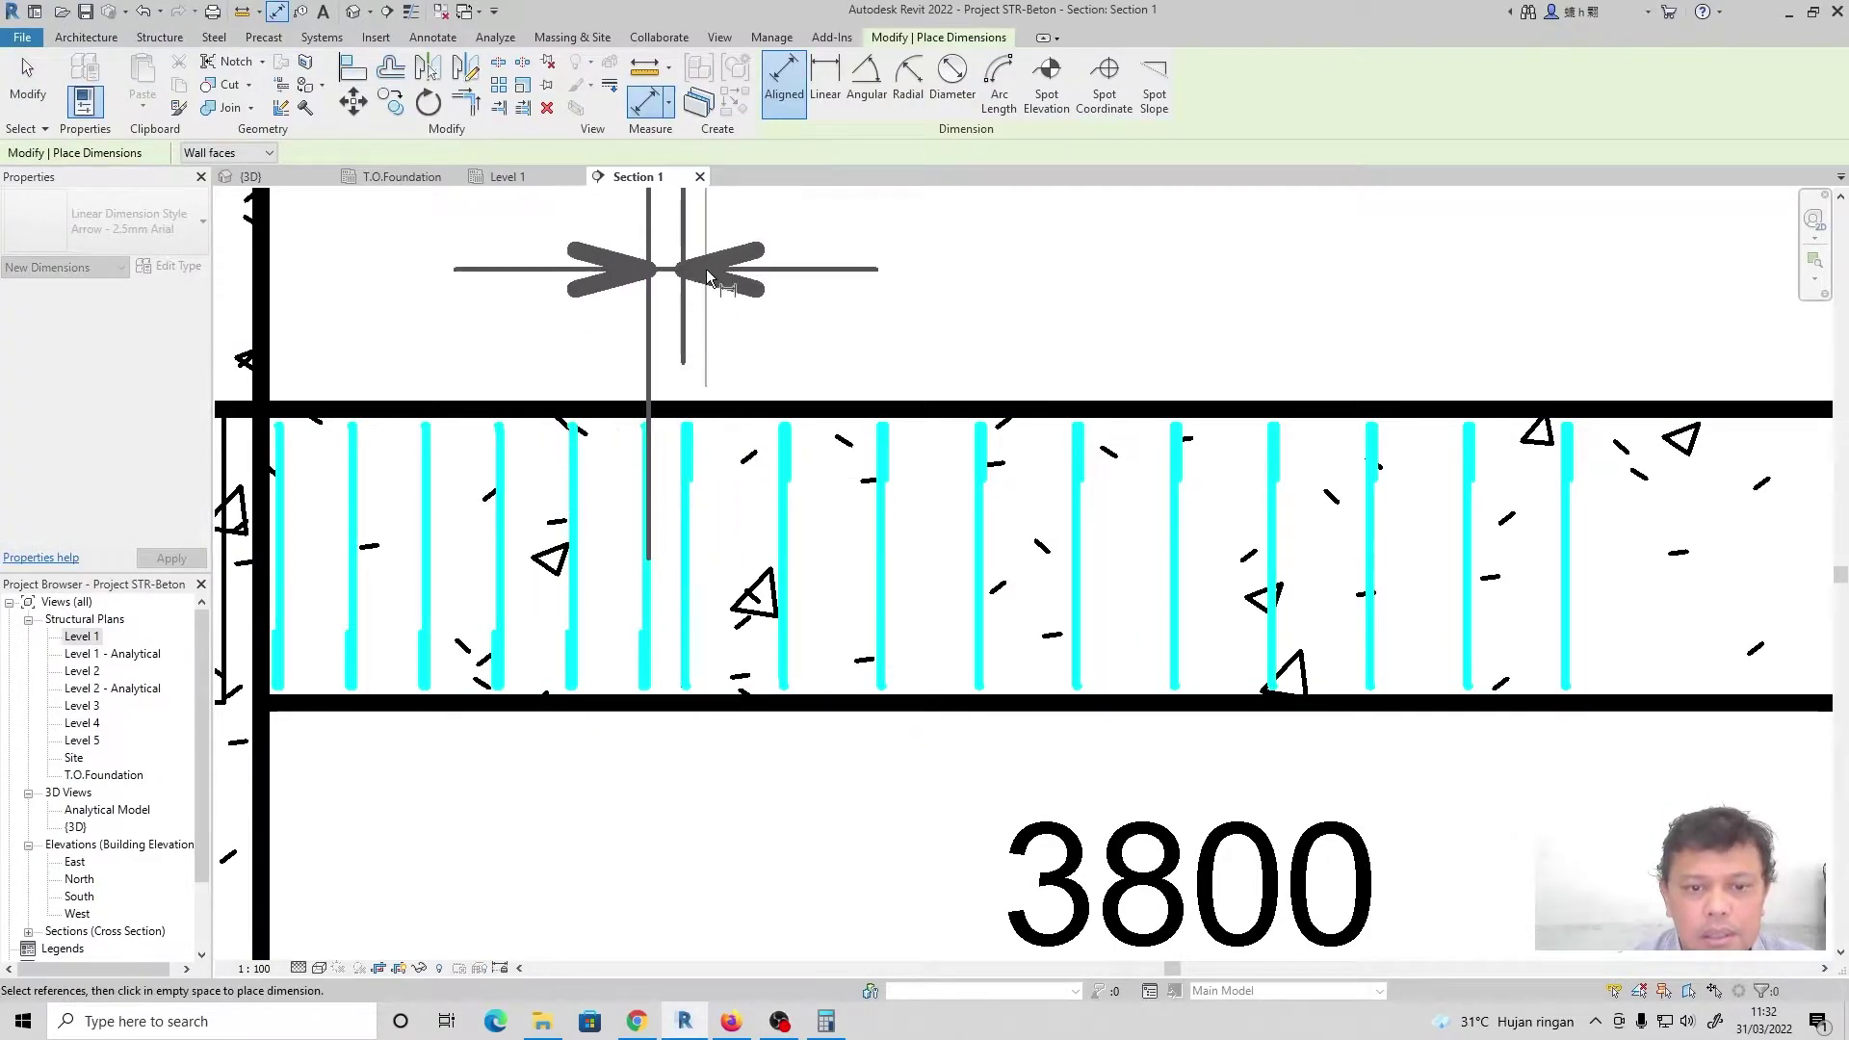
left_click(674, 268)
scroll(657, 453, "down", 3)
key("Escape")
key("Escape")
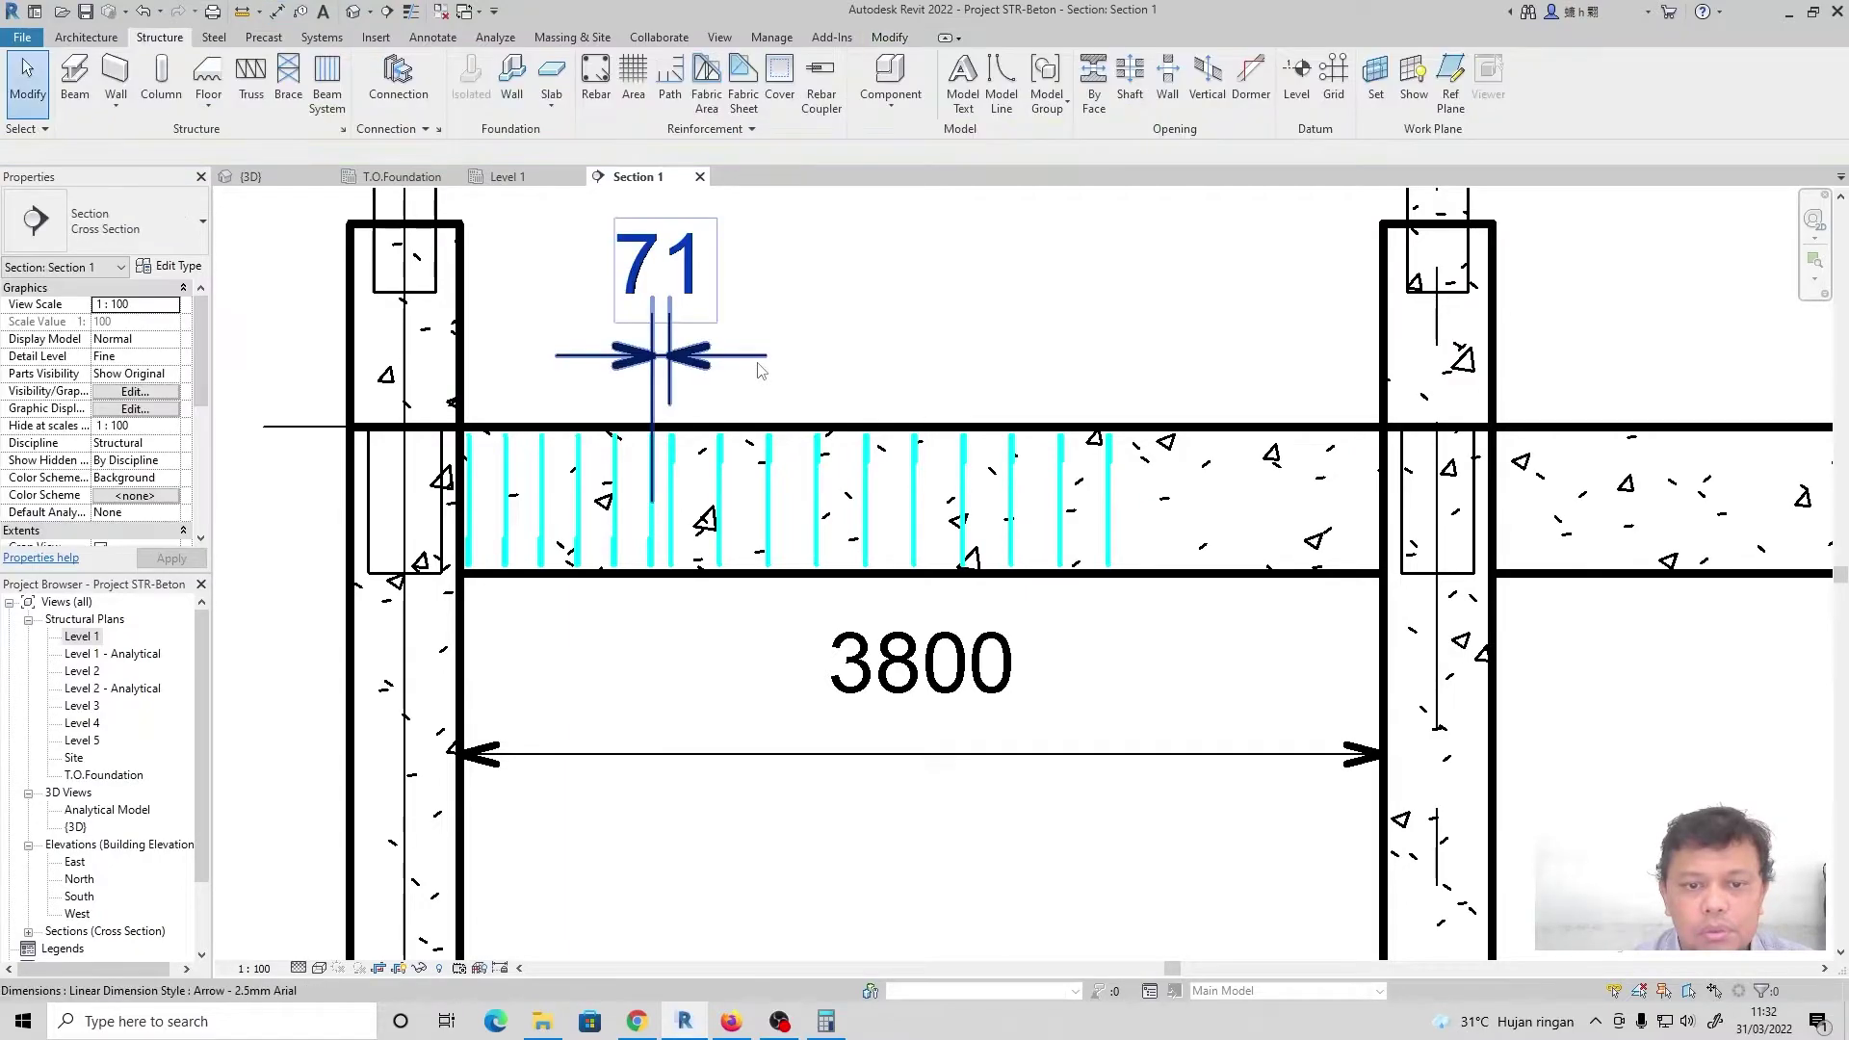
Try to set the dimensioned gap between the two stirrup sets to 150 mm, and undo the change
left_click(674, 469)
left_click(660, 304)
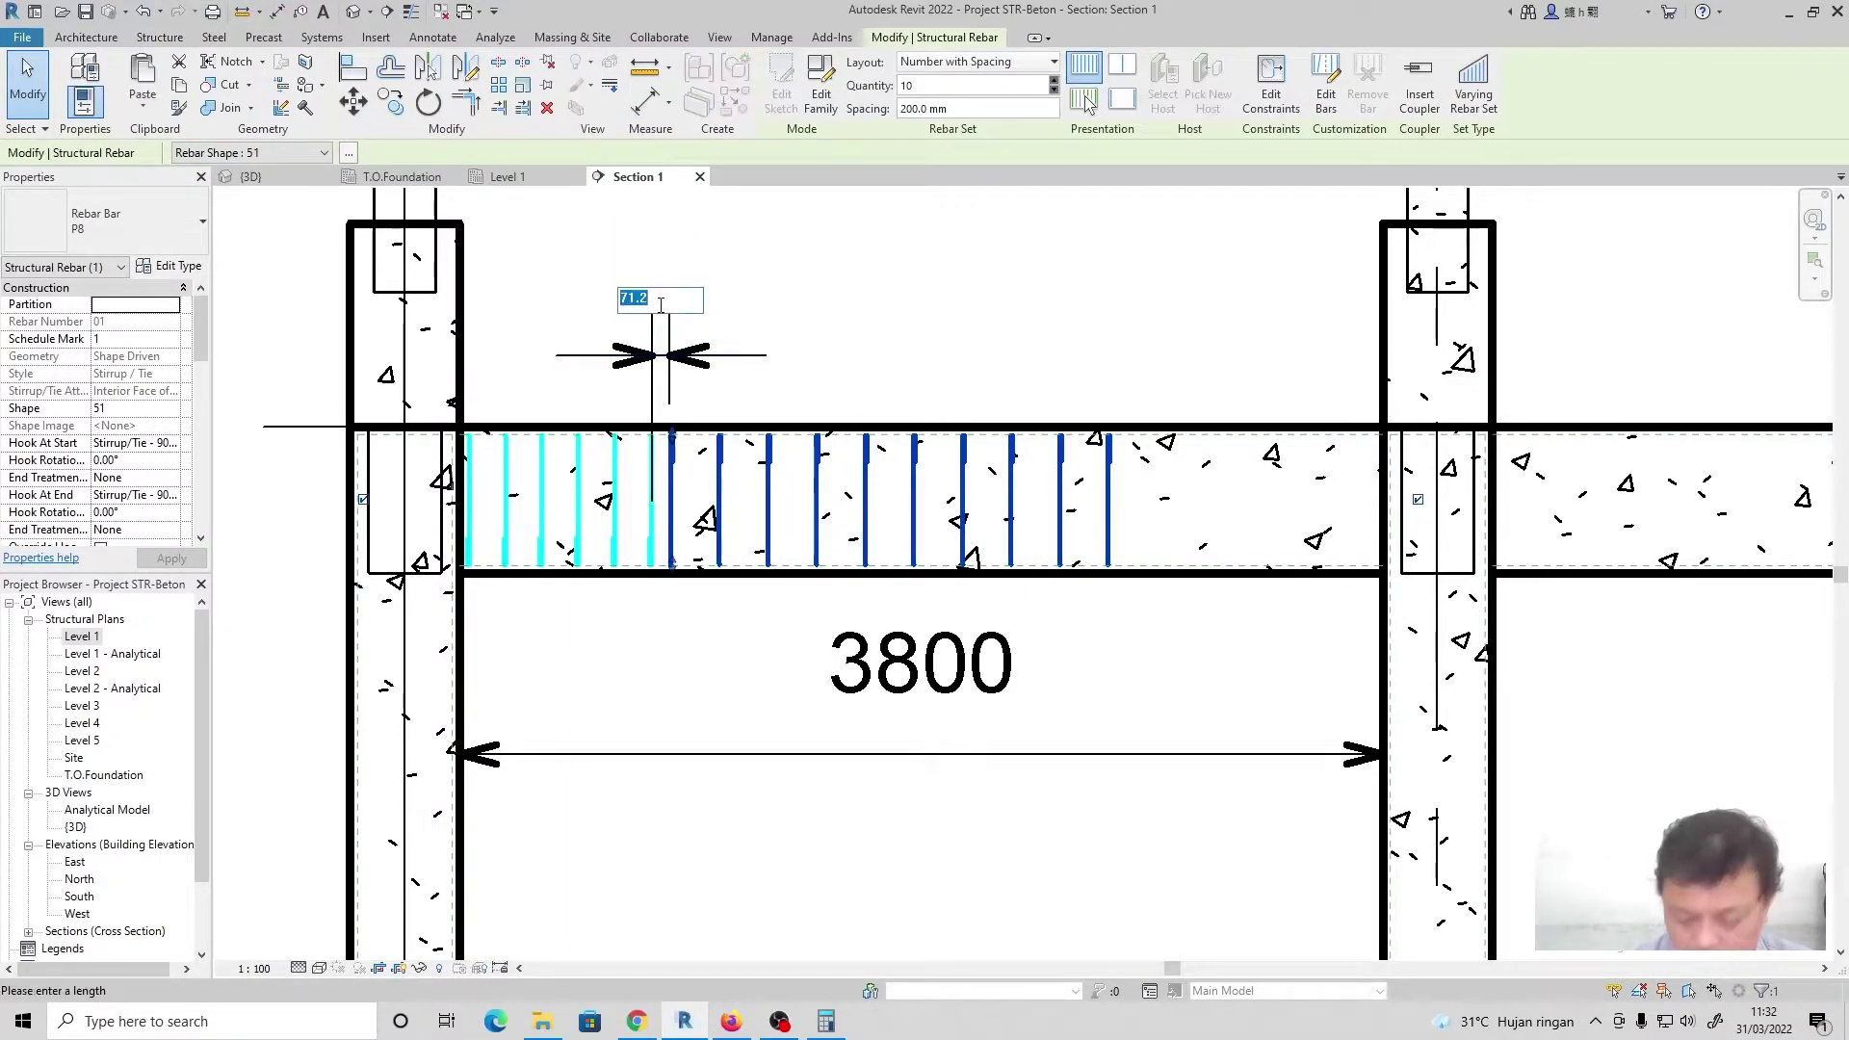
key("Return")
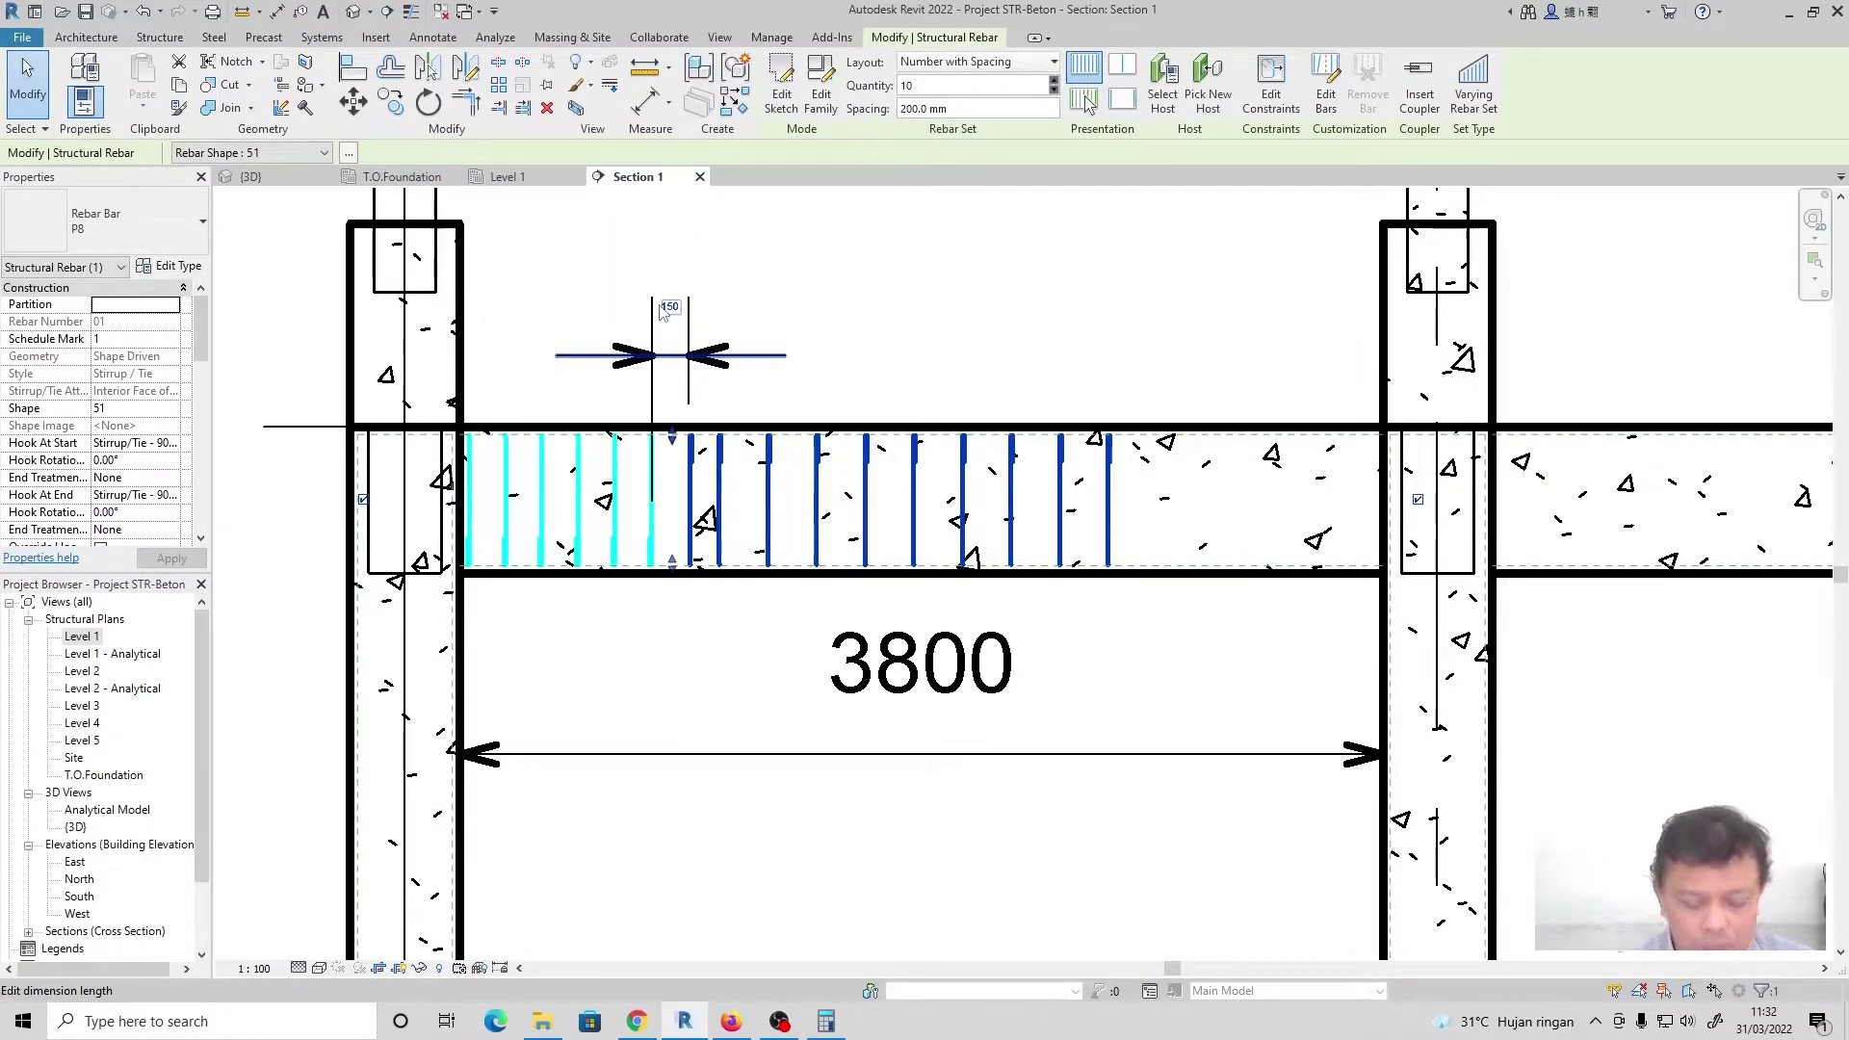
key("Escape")
key("Escape")
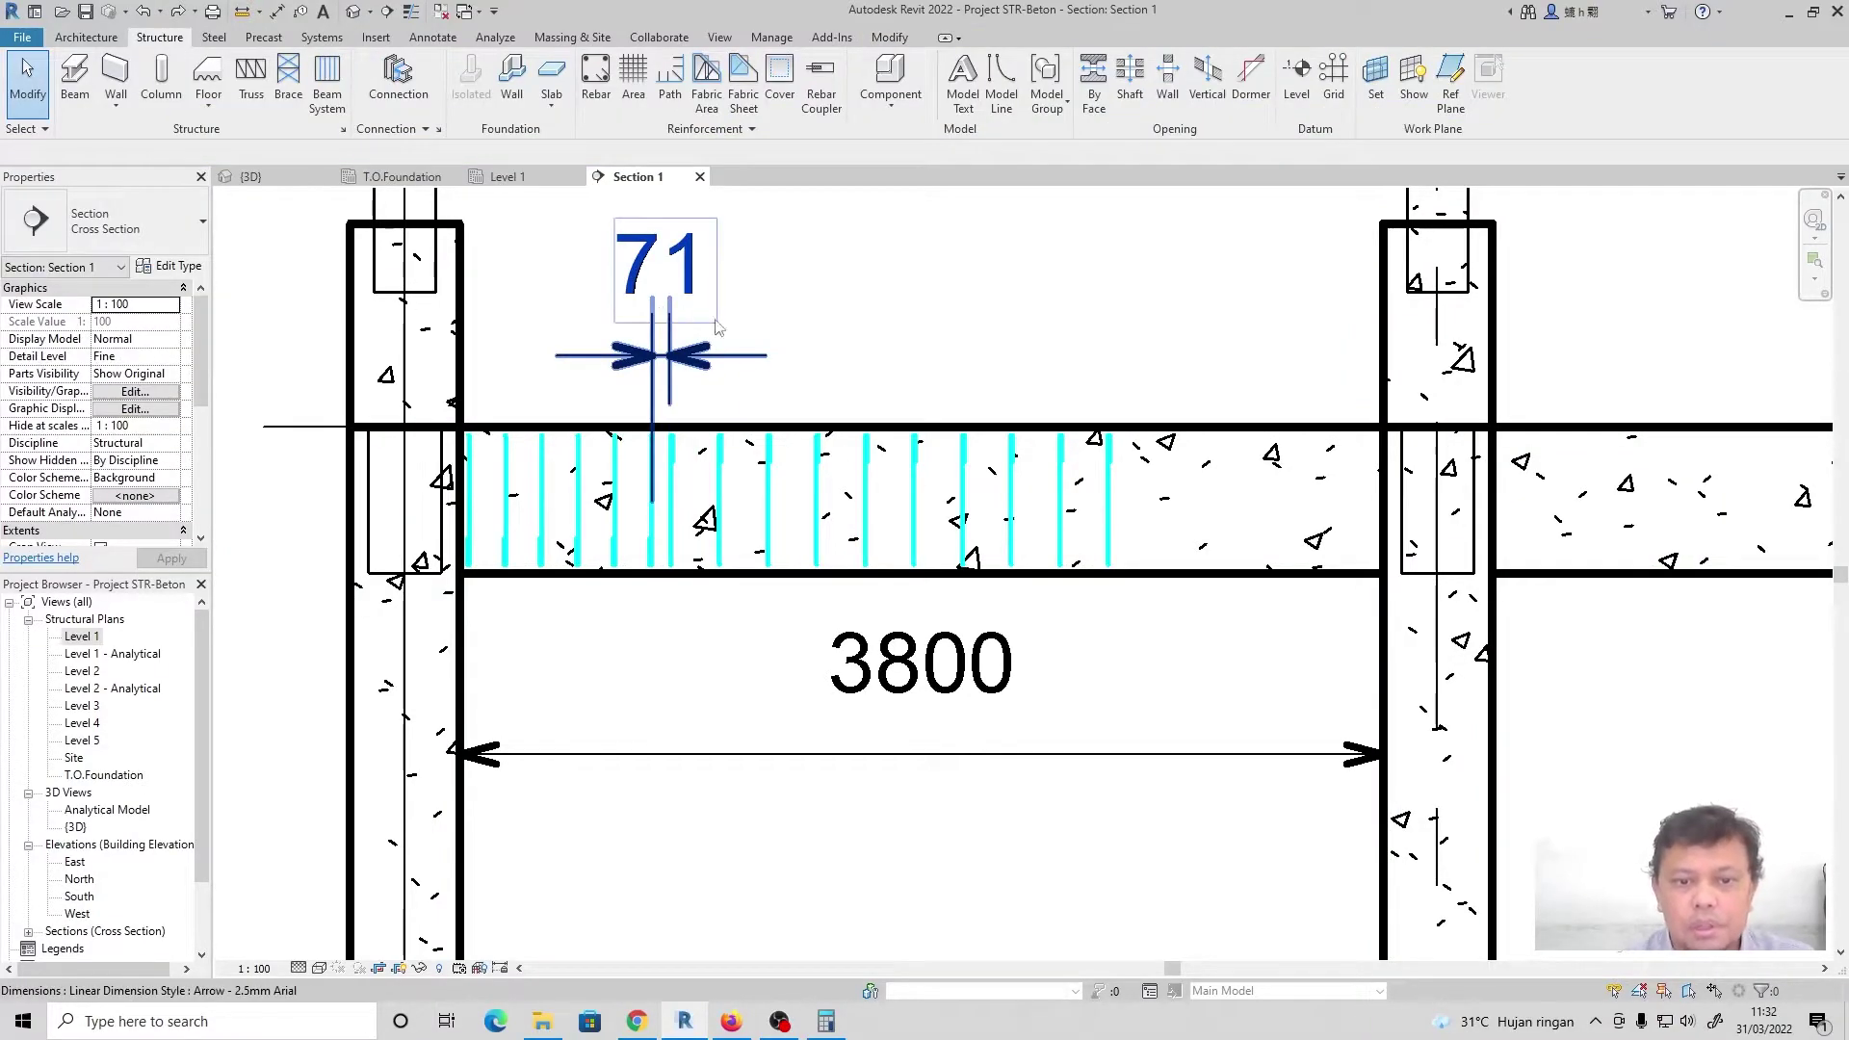
left_click(770, 499)
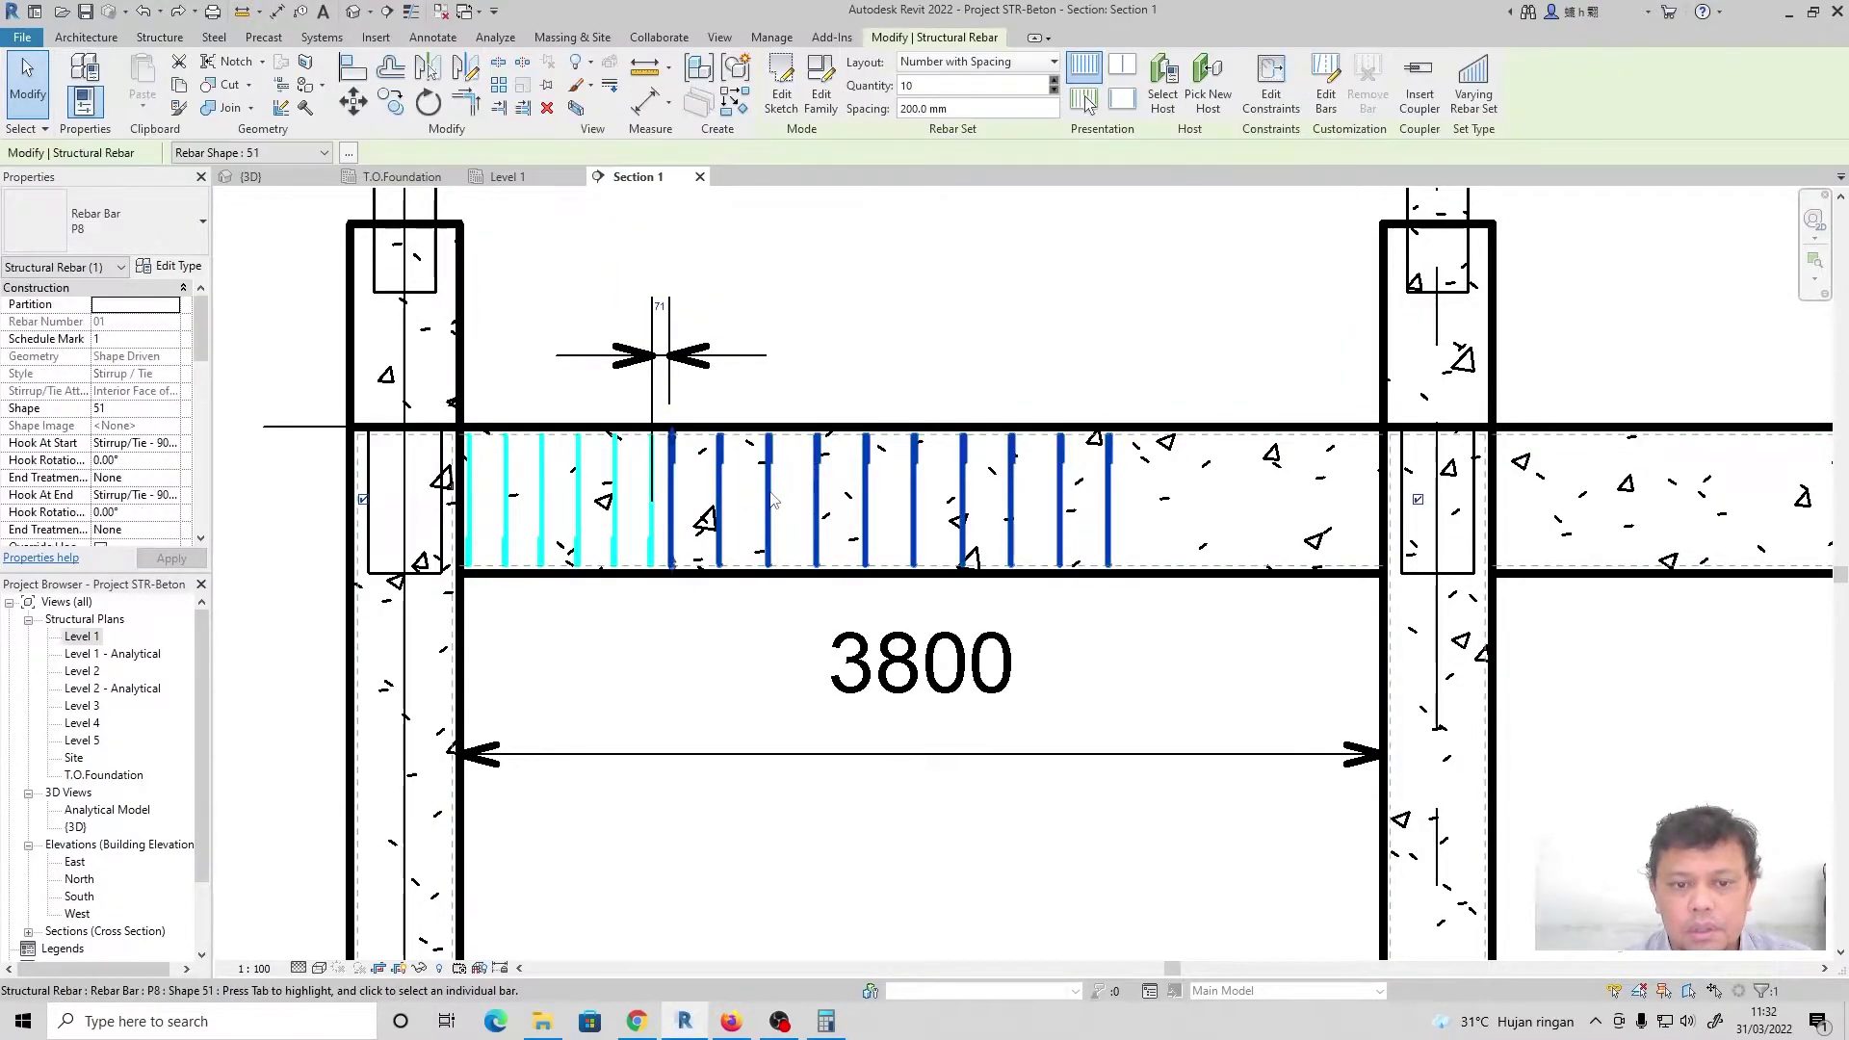
left_click(660, 306)
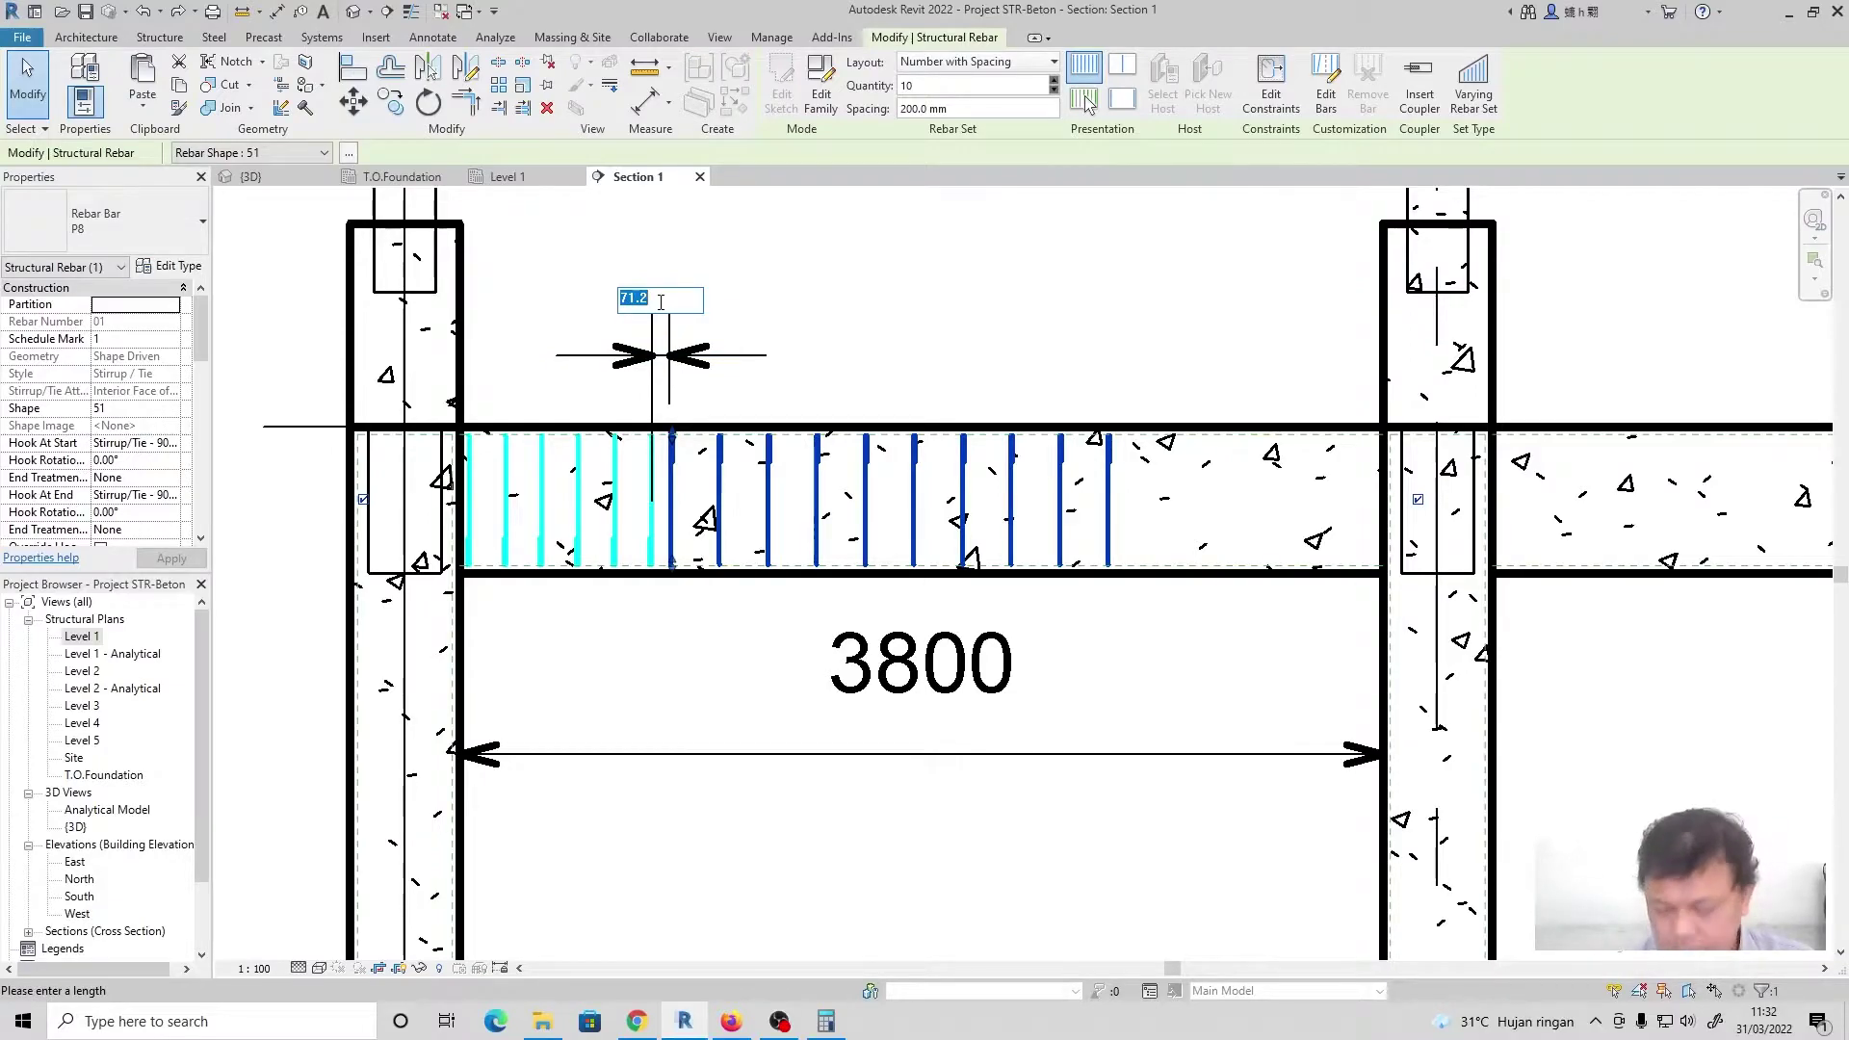
key("Return")
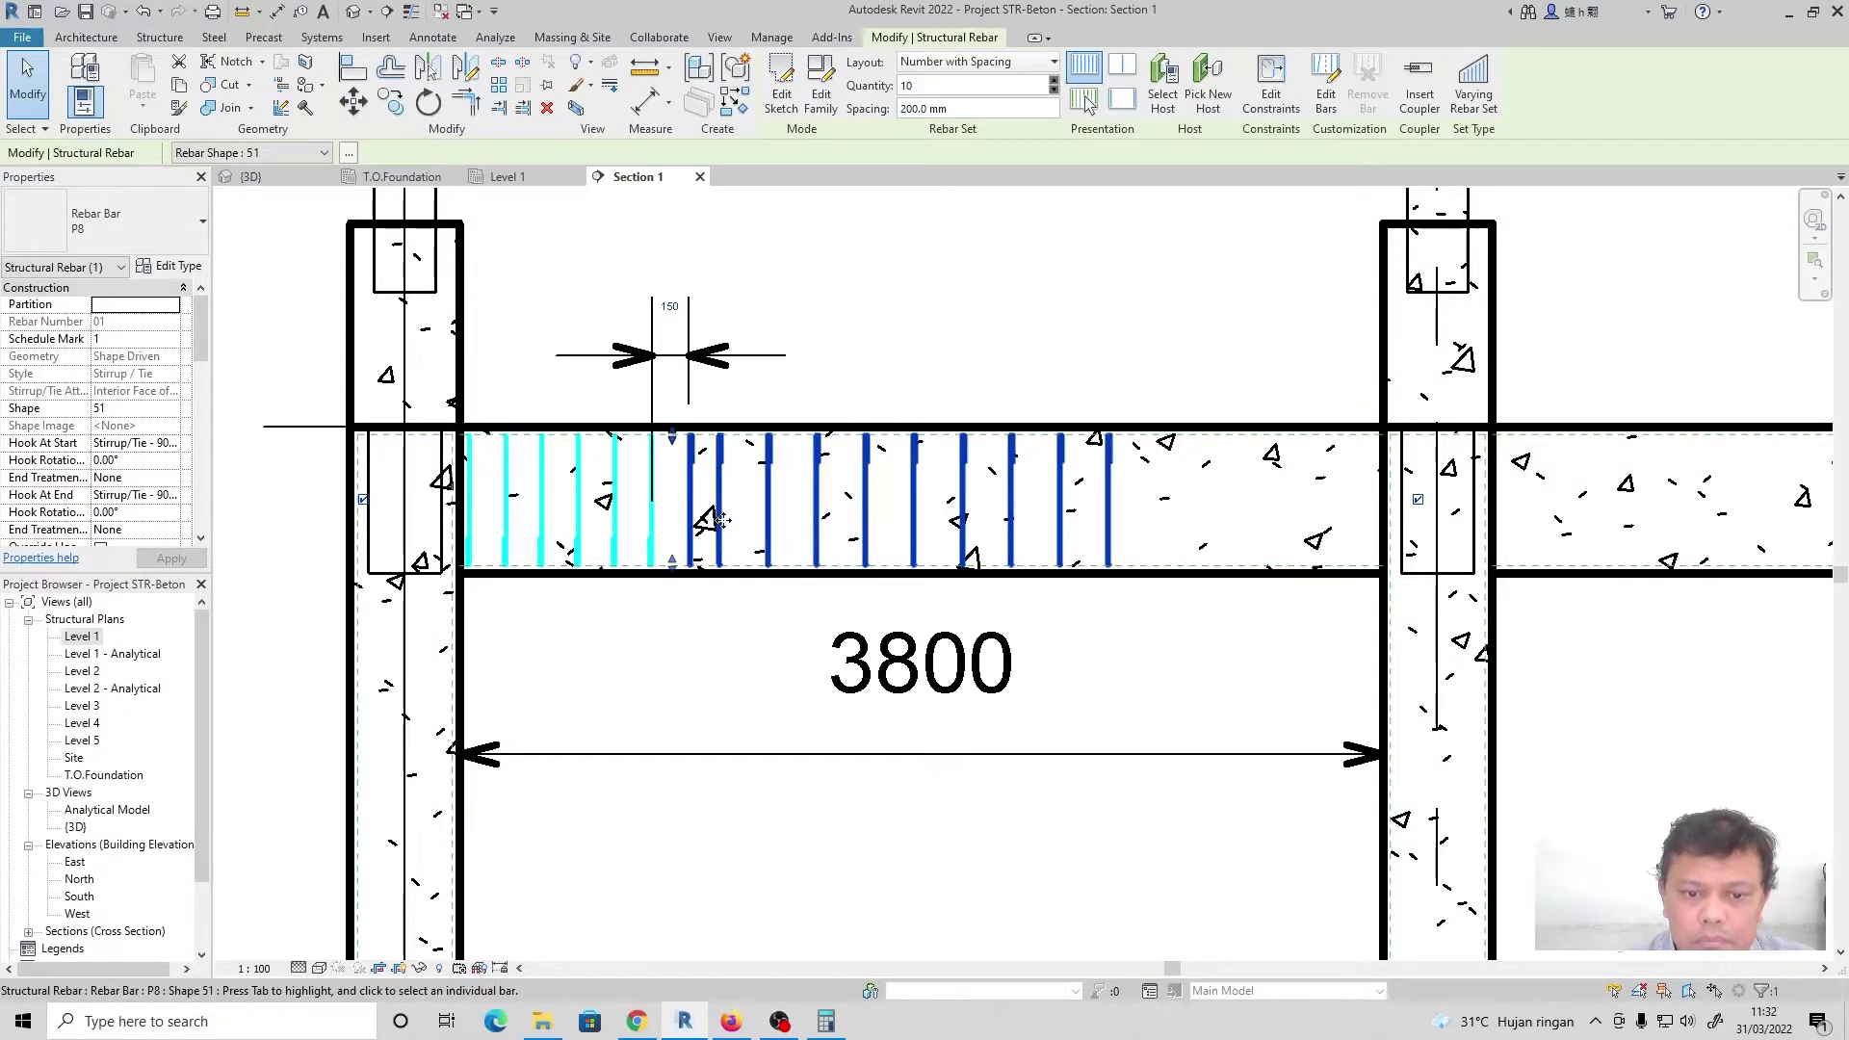
left_click(812, 363)
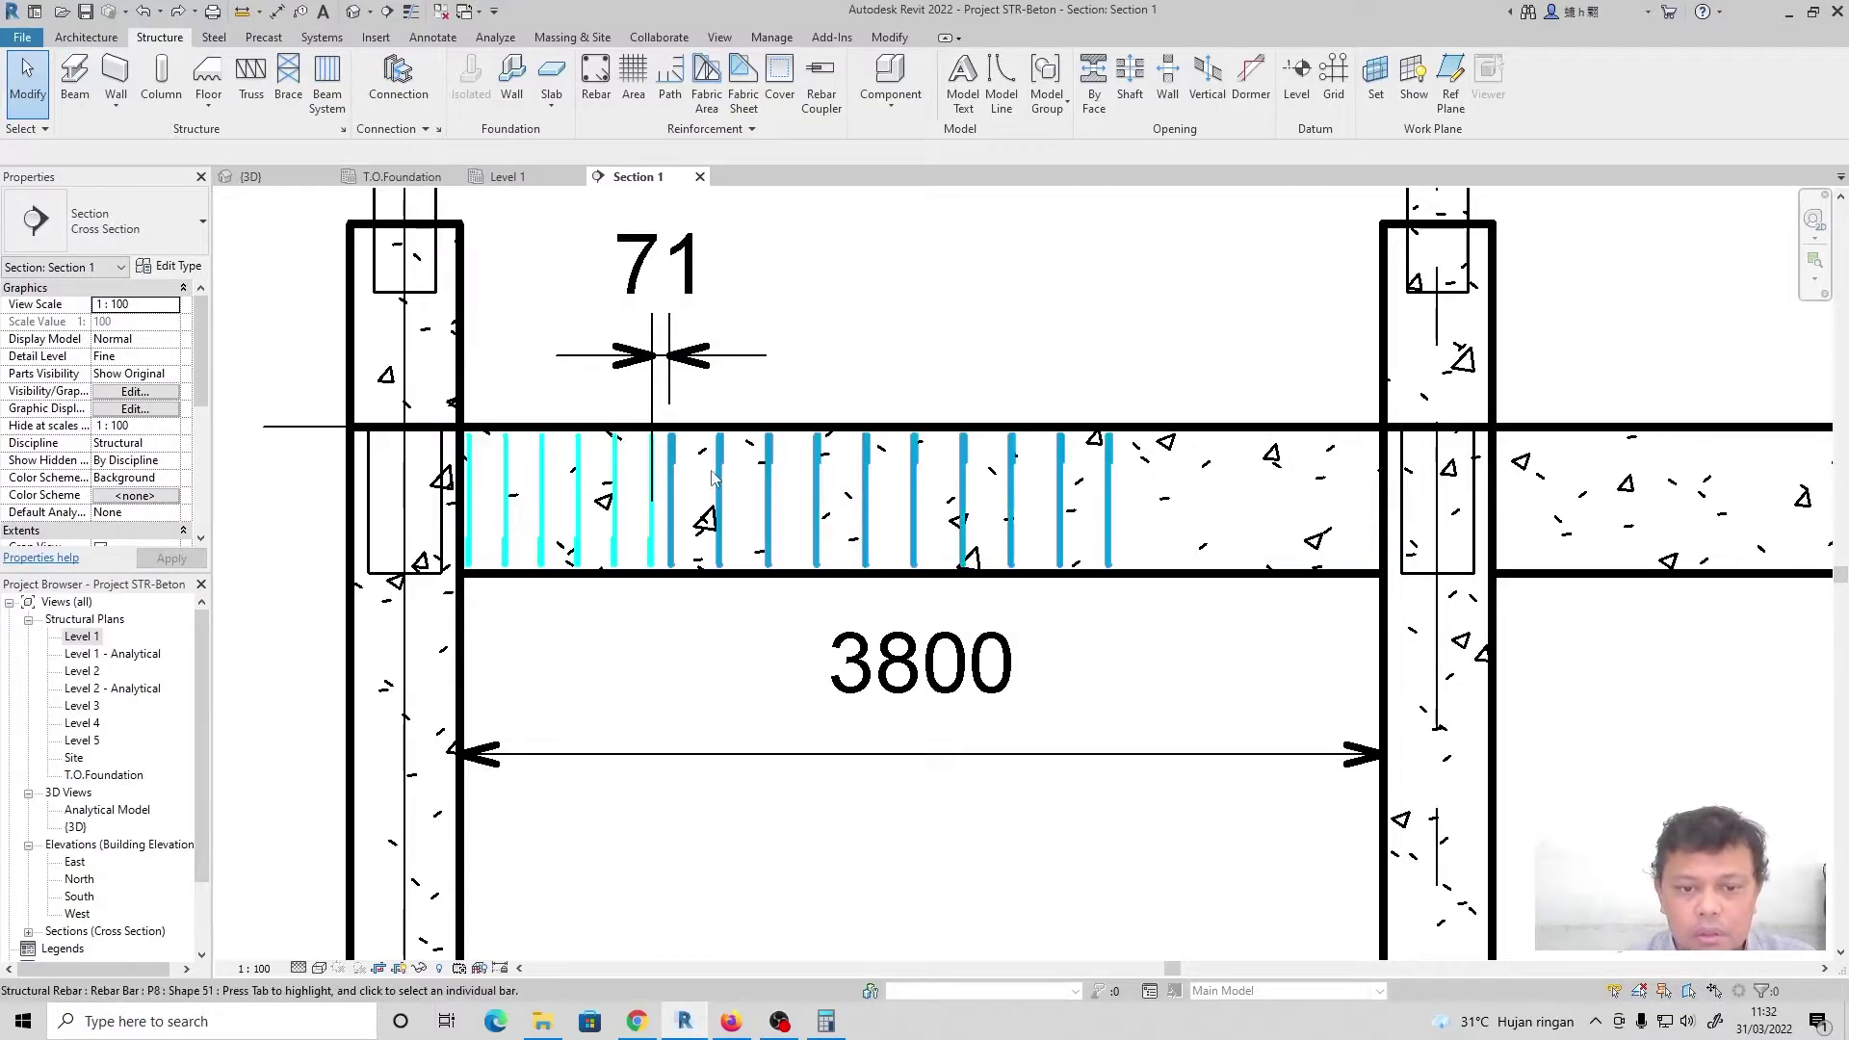
Move the second stirrup set along the beam to a gap of about 140 mm from the first set
left_click(796, 496)
mouse_move(773, 488)
left_mouse_down()
mouse_move(809, 493)
mouse_move(789, 489)
left_mouse_up()
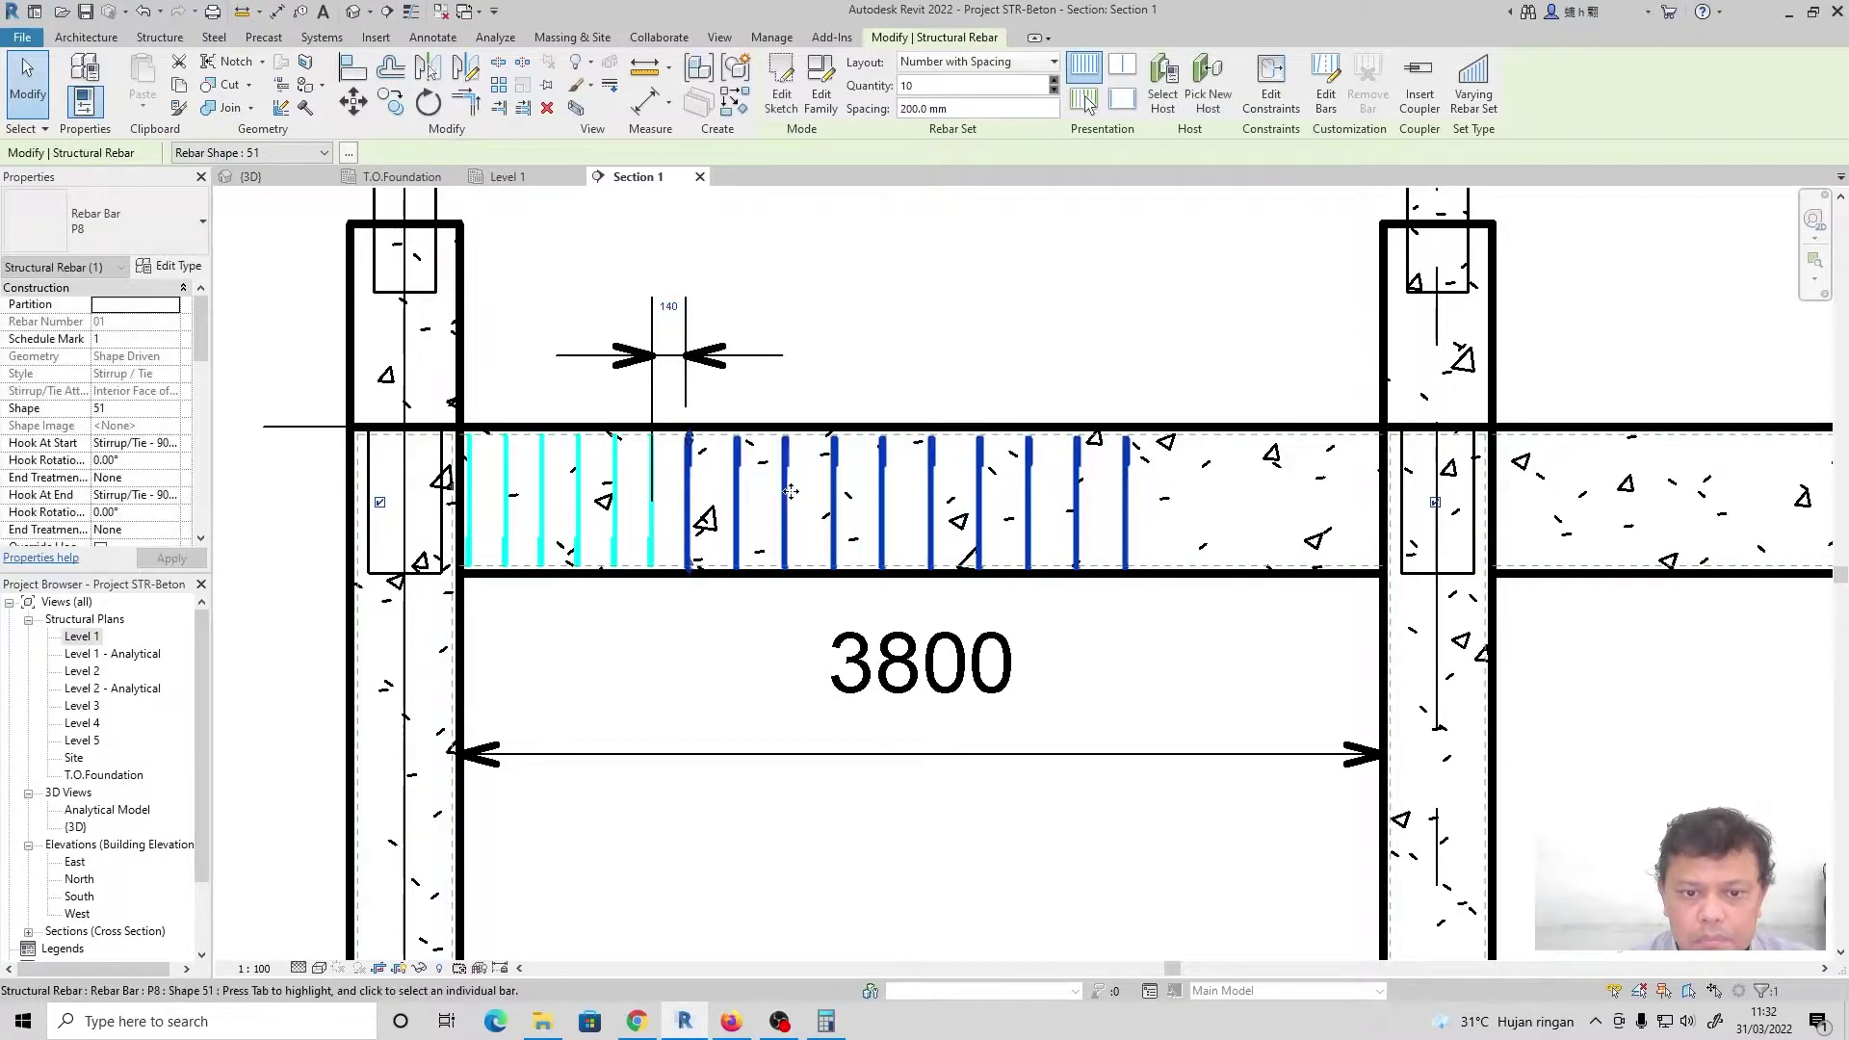
left_click(831, 373)
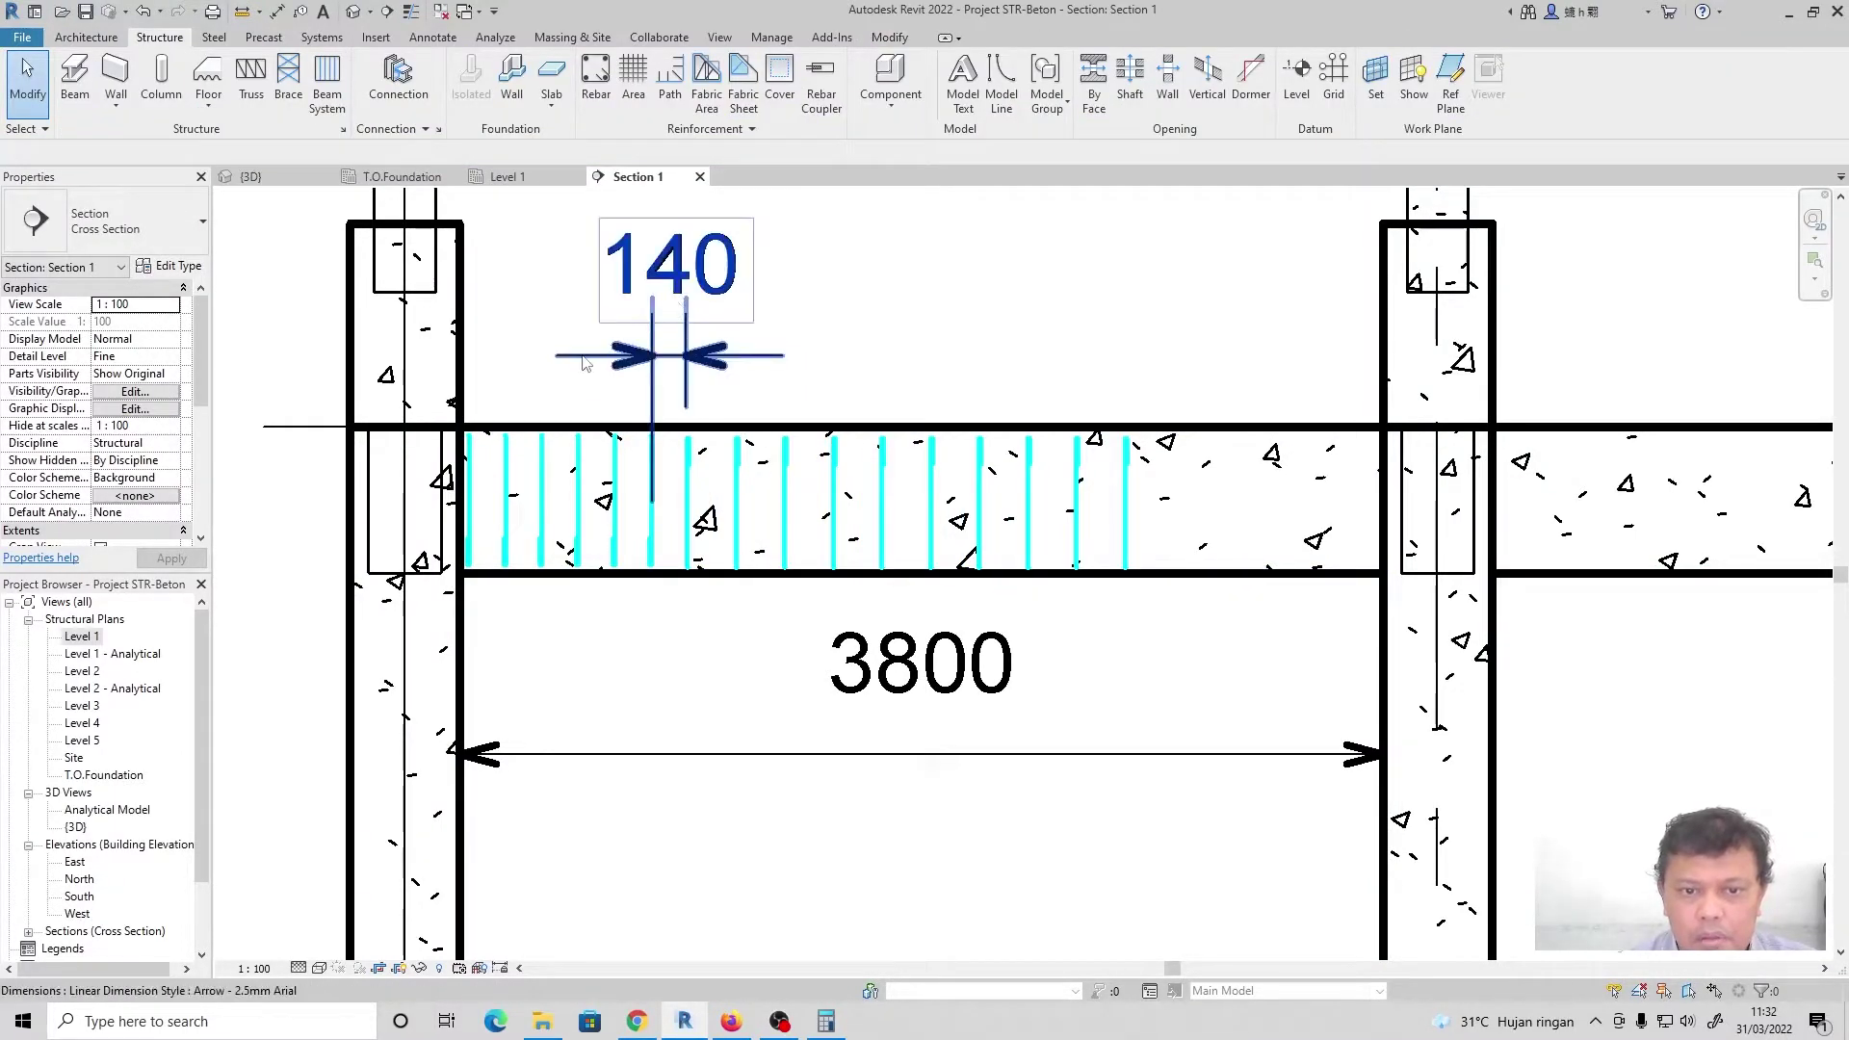
Move the second stirrup set by setting its dimensioned gap from the first set to 150 mm
left_click(684, 270)
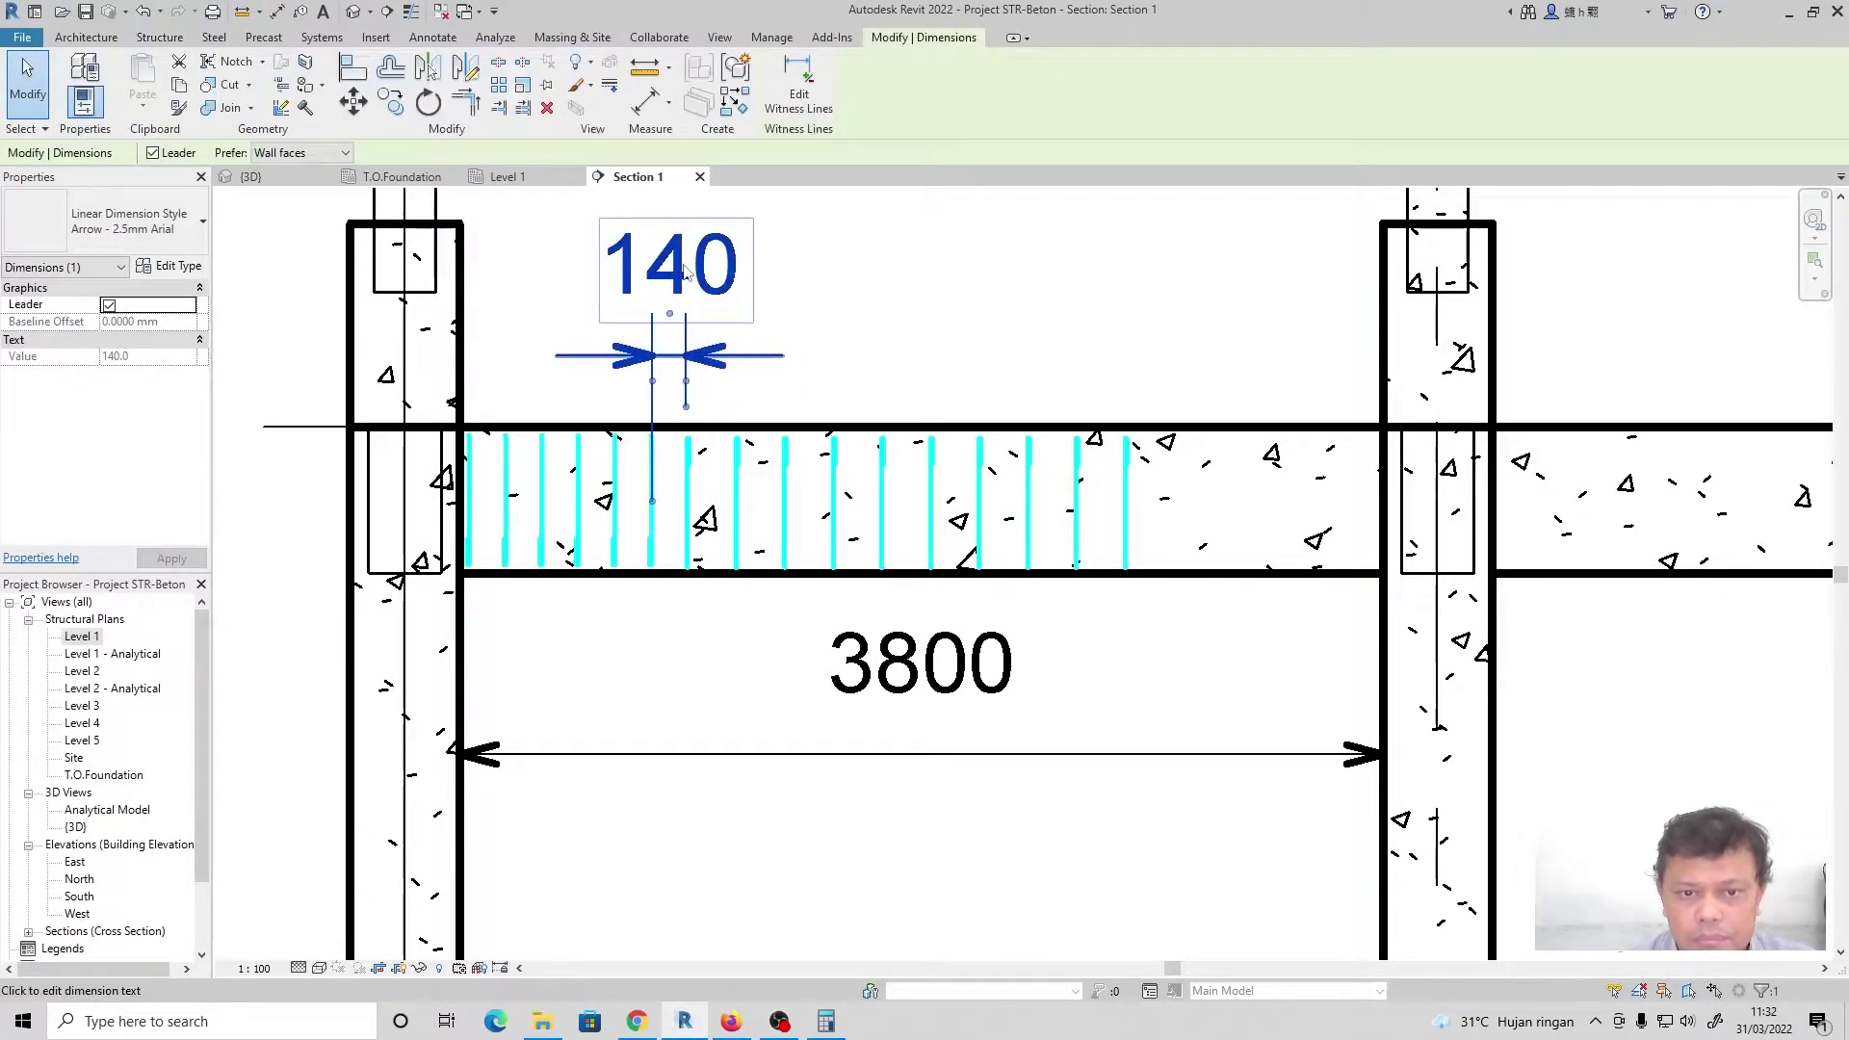
left_click(689, 524)
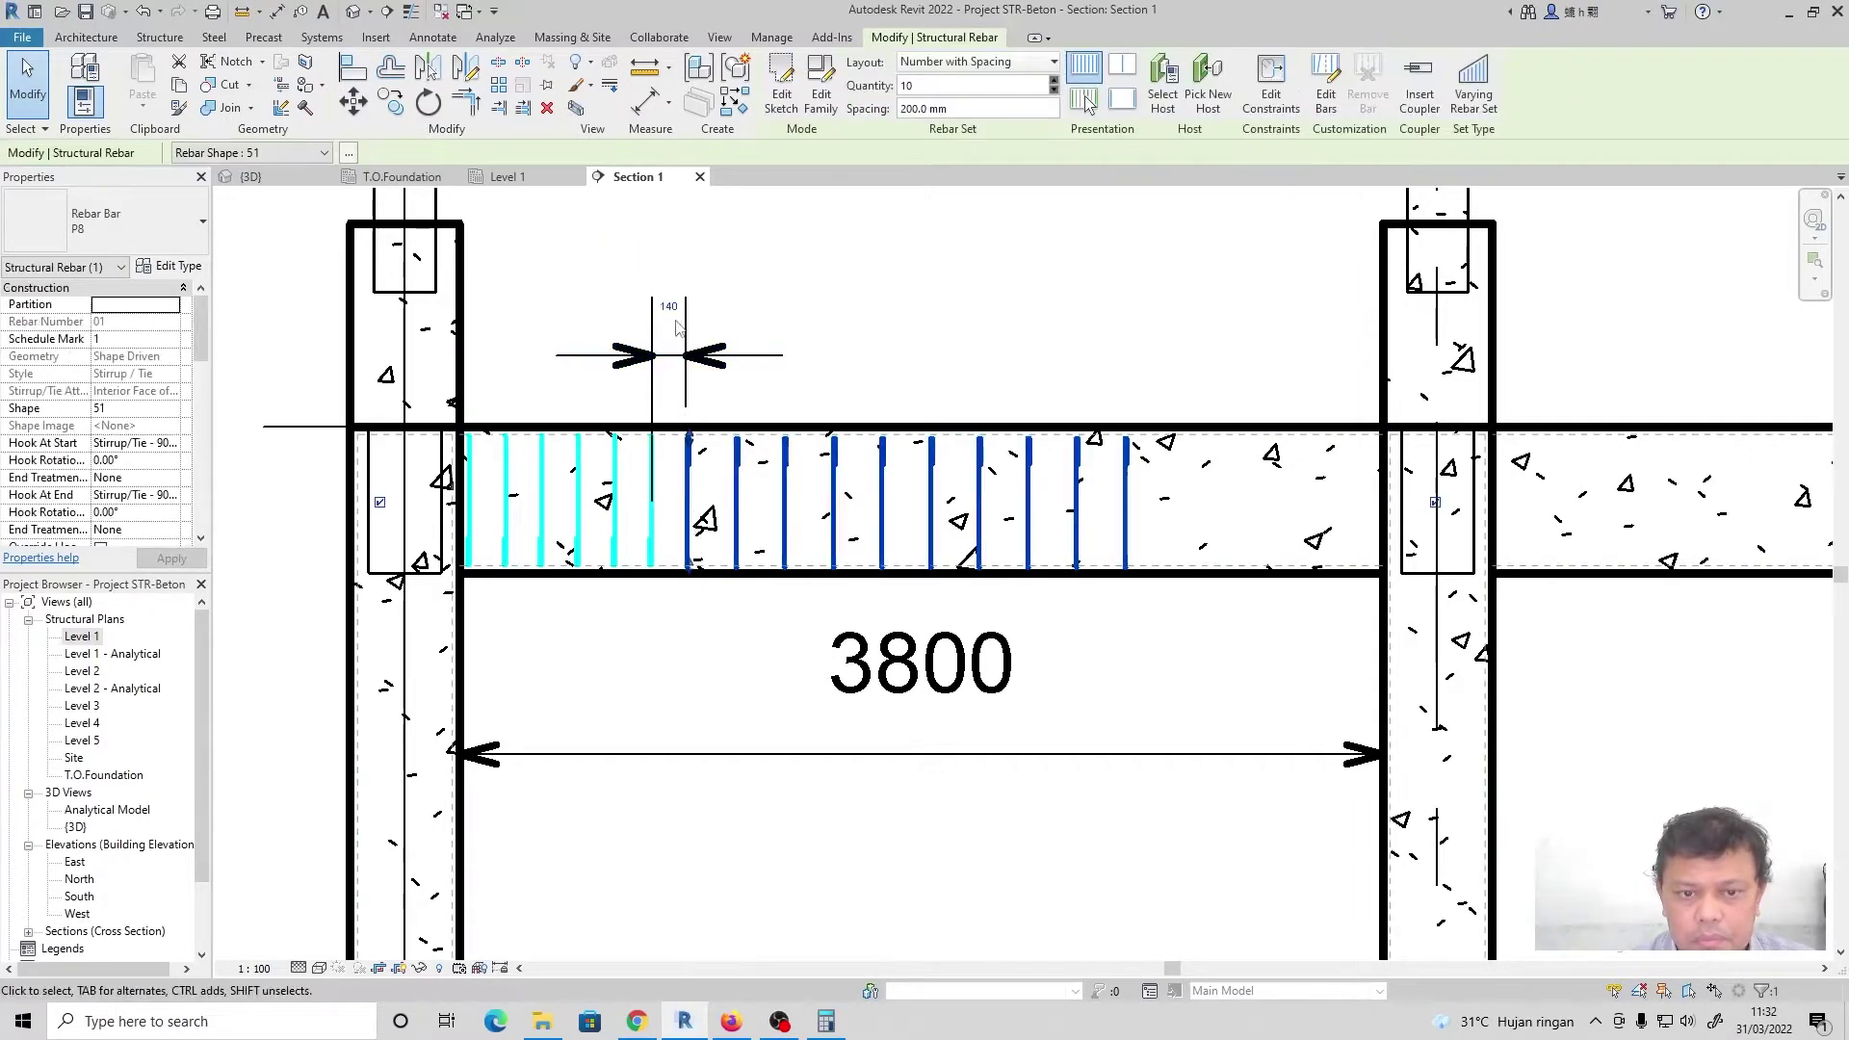
left_click(682, 321)
type("150")
key("Return")
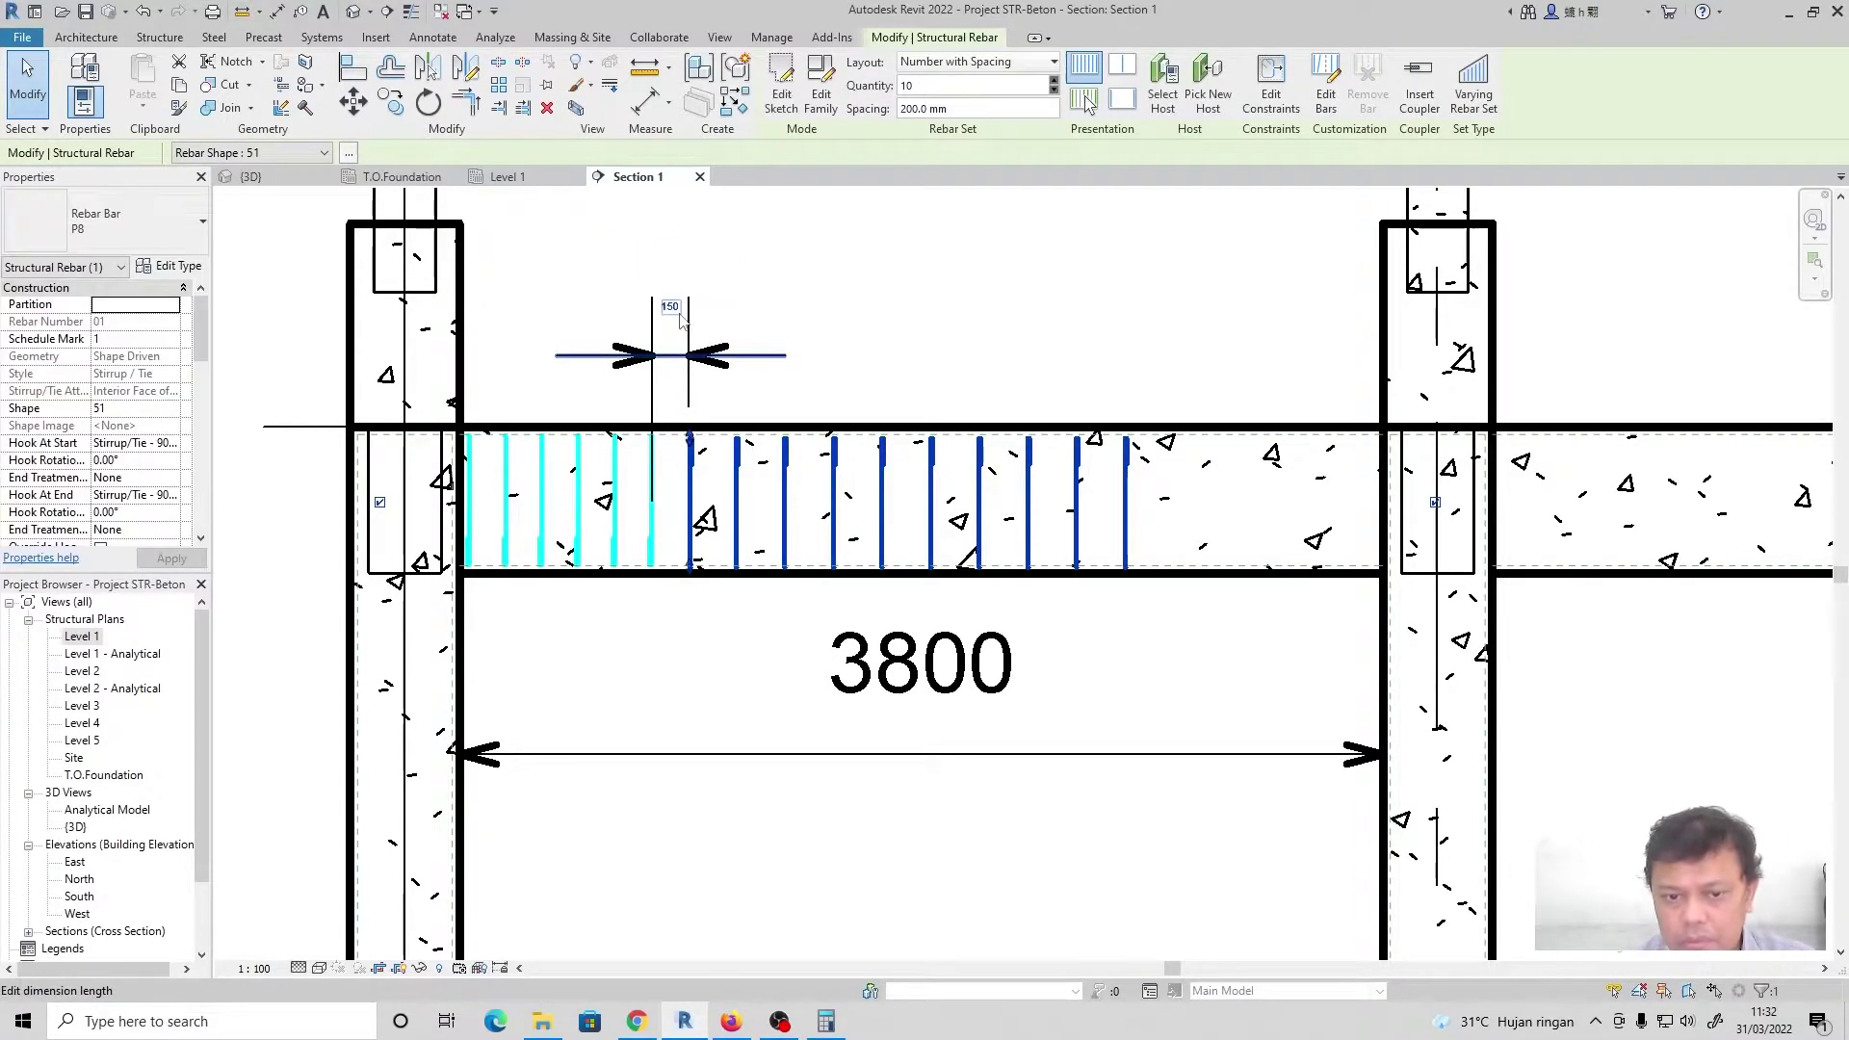
left_click(867, 383)
Delete the aligned dimension above the beam between the two stirrup sets
left_click(722, 481)
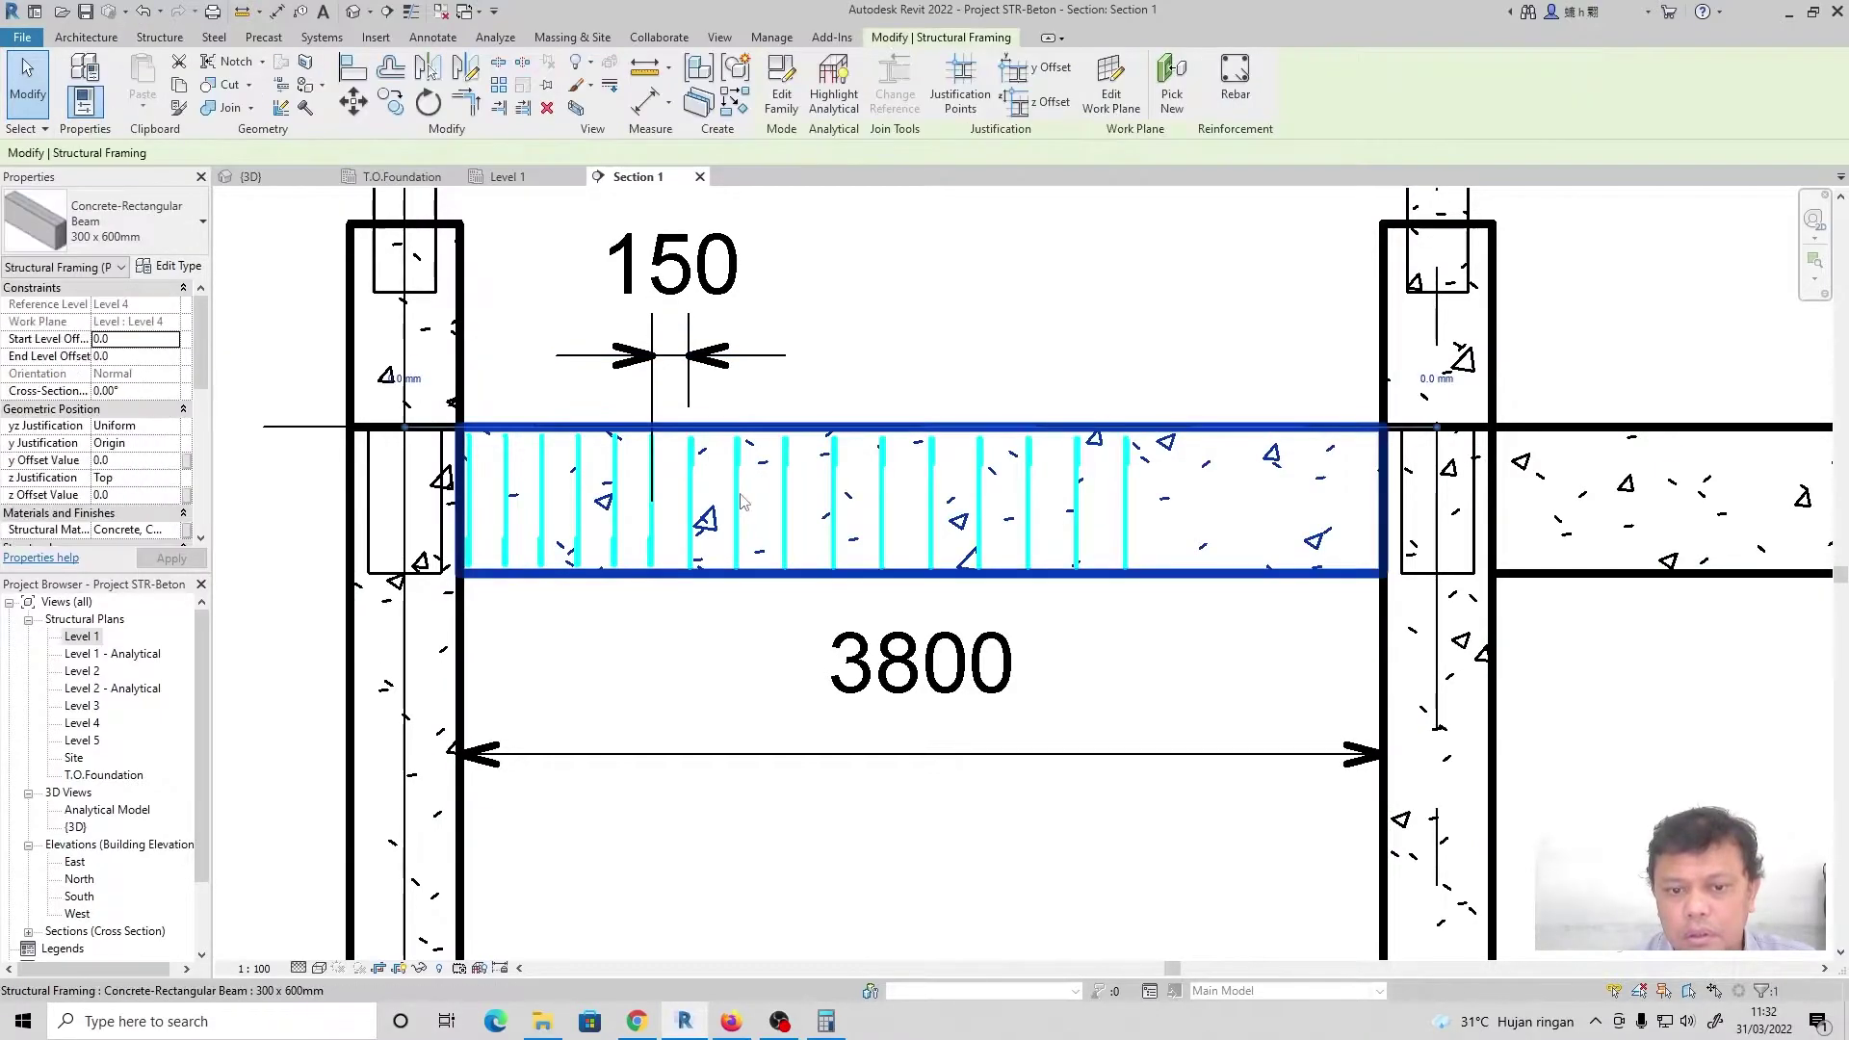
left_click(692, 333)
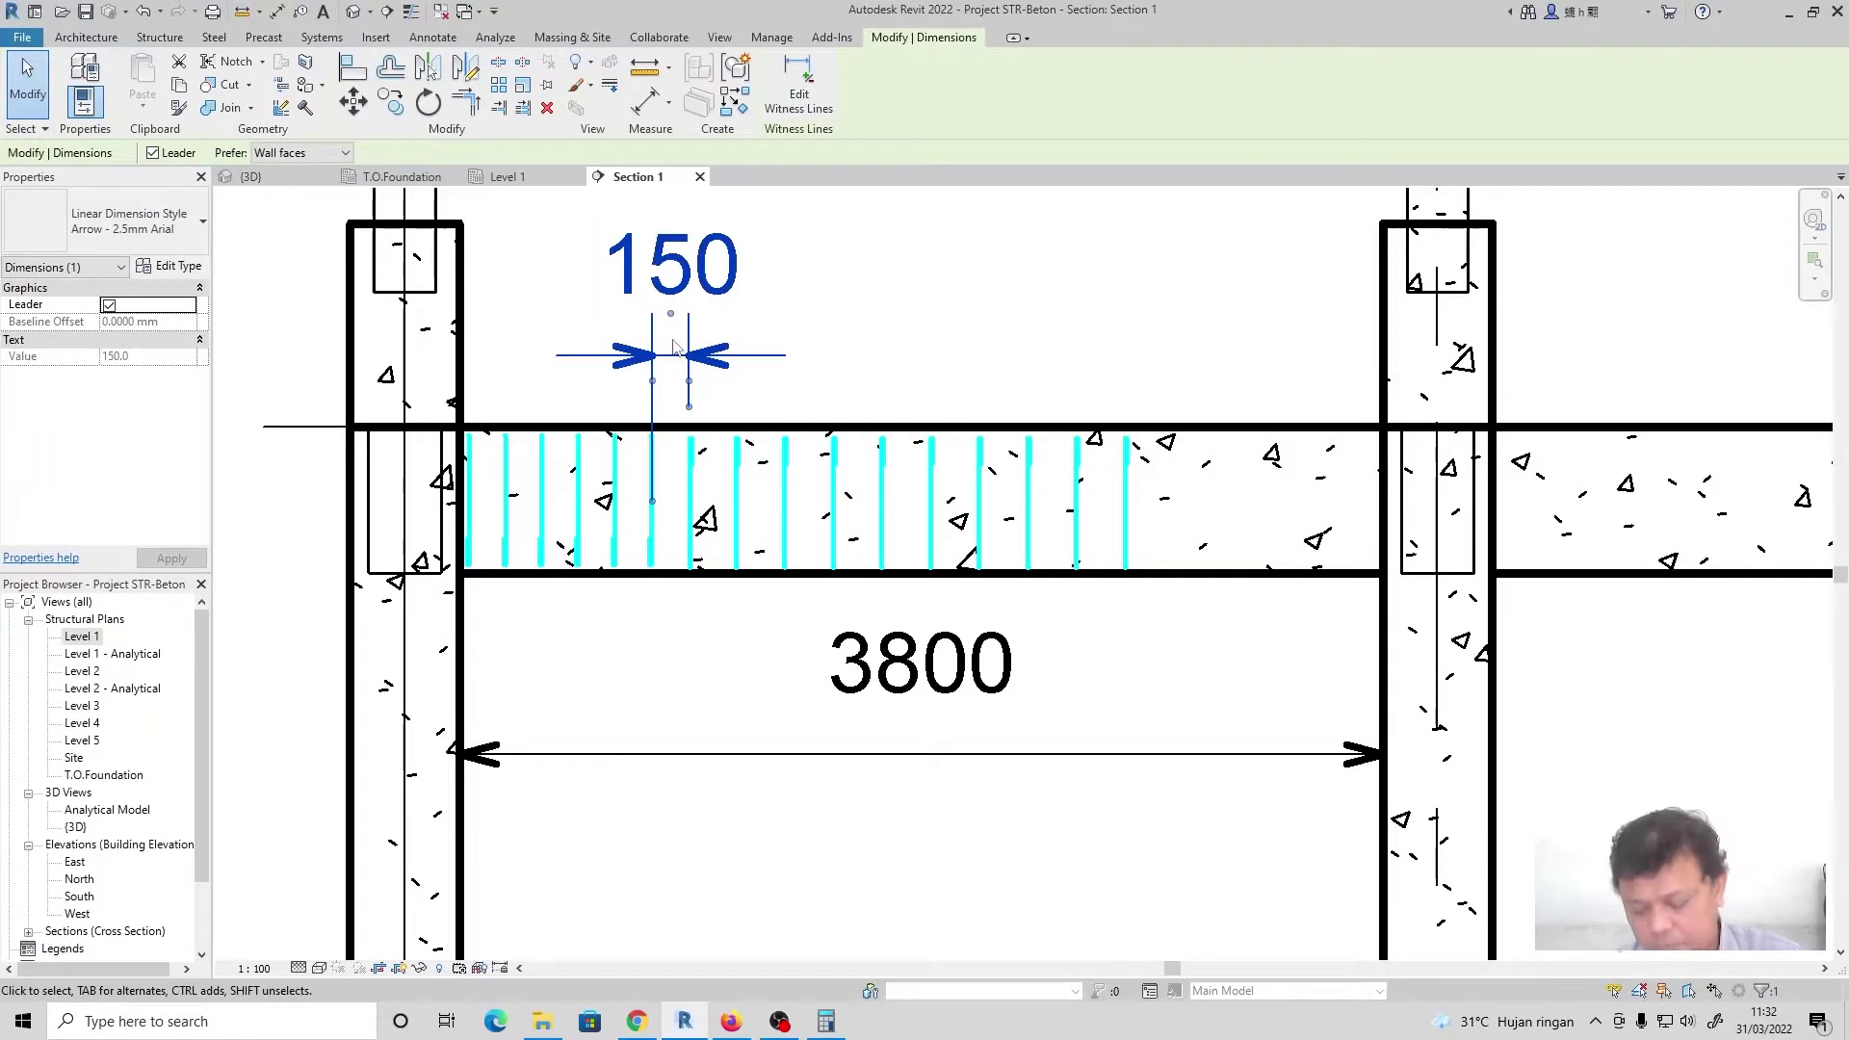
key("Delete")
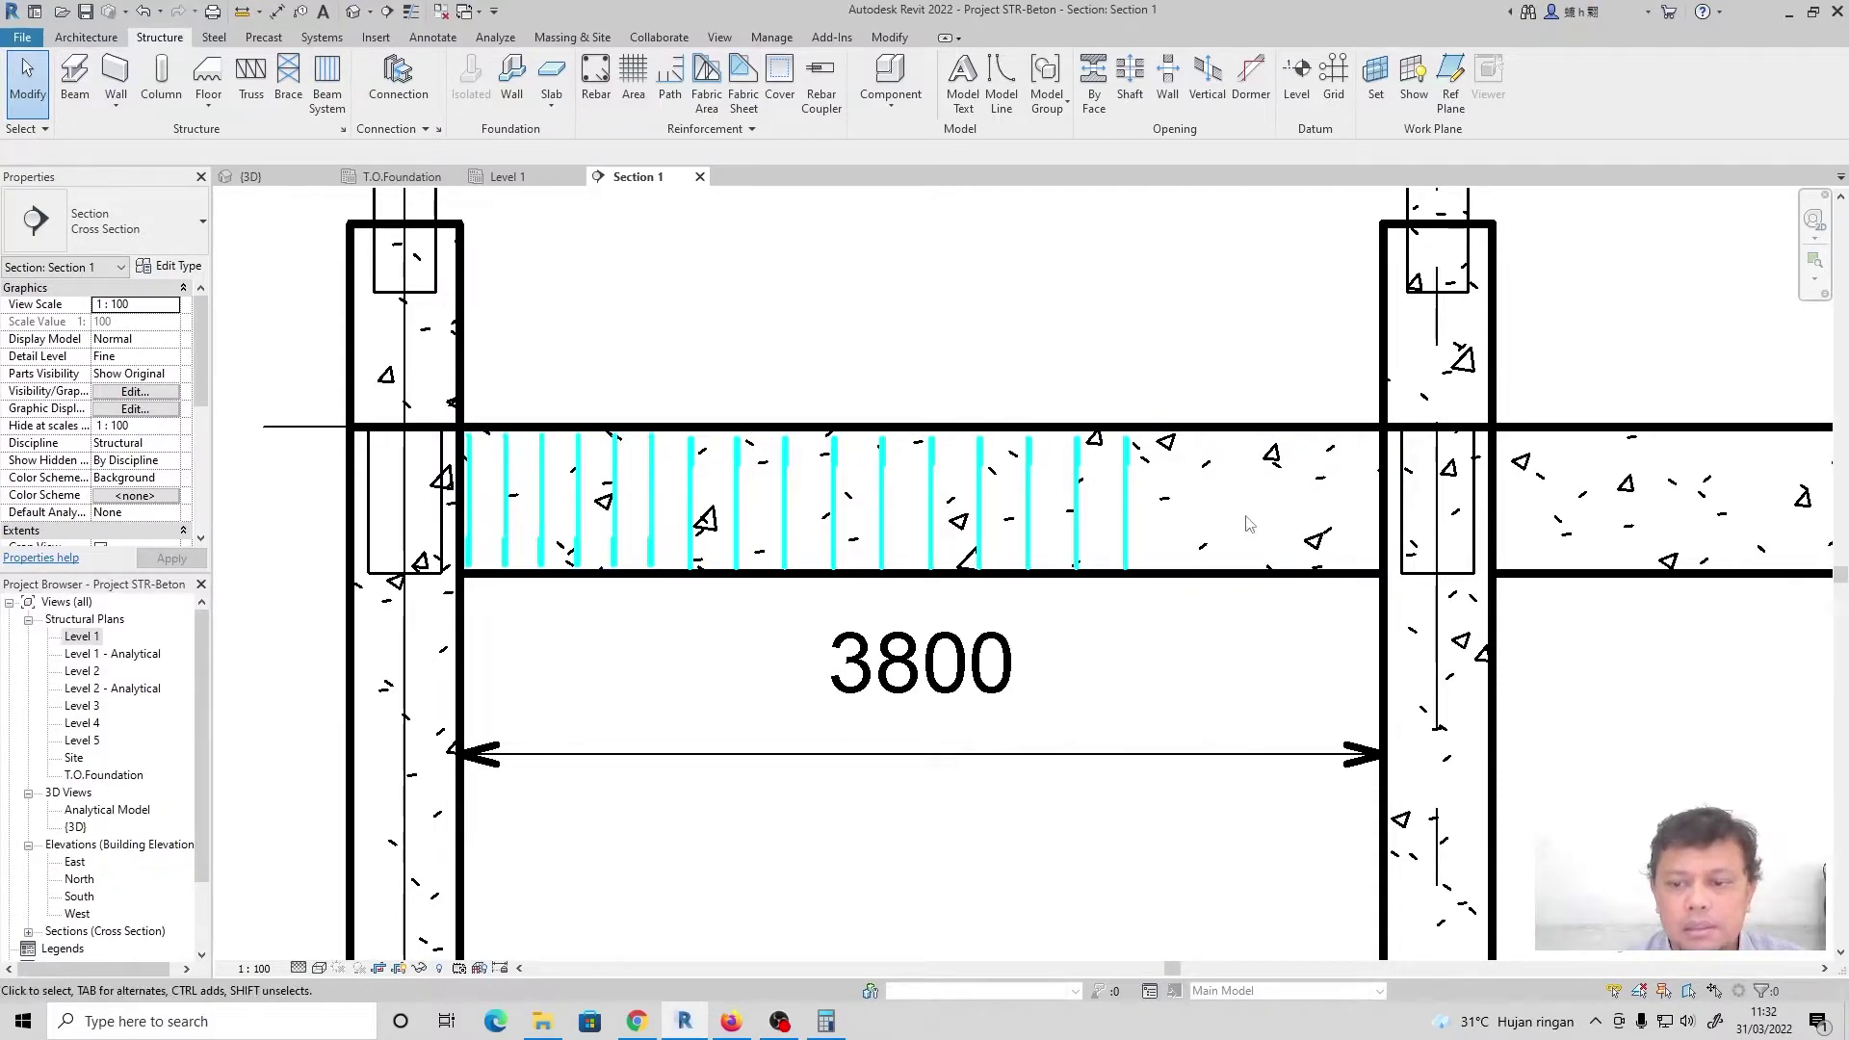
Copy the first stirrup set along the beam to just past the second set, near the beam's far end
scroll(945, 521, "down", 3)
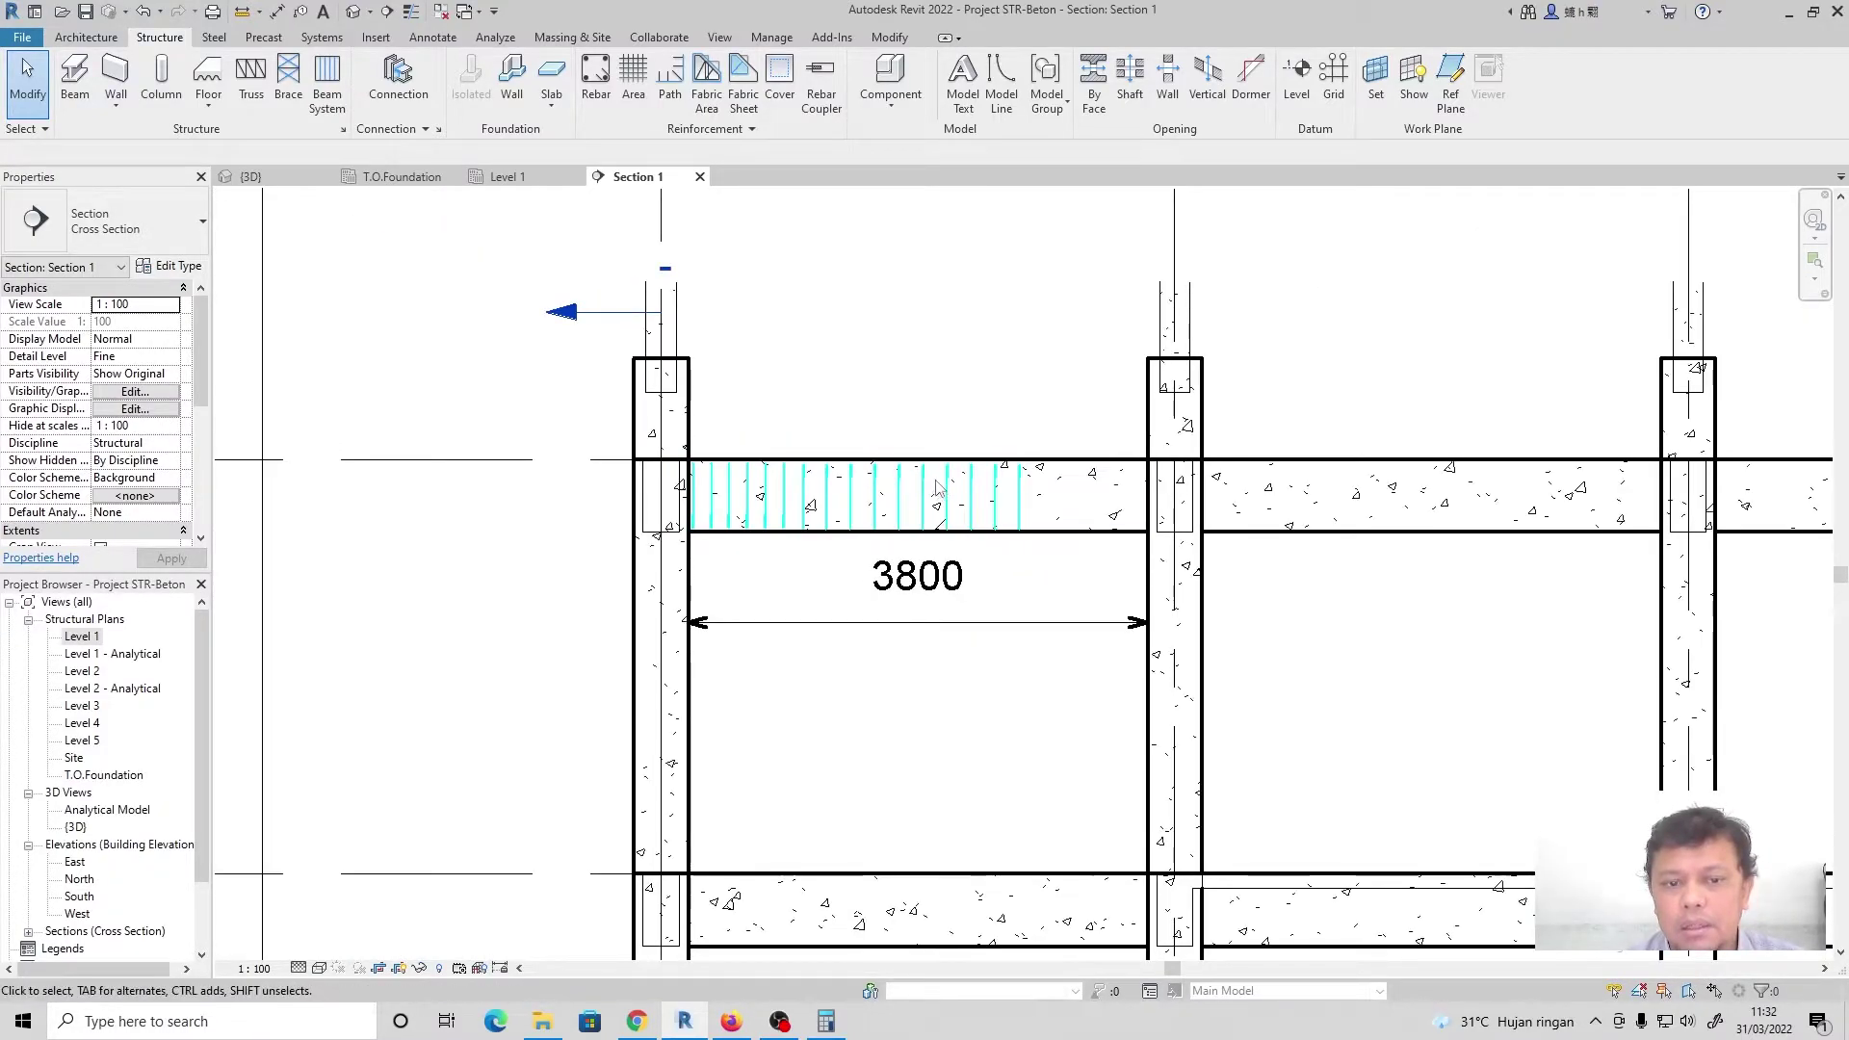
scroll(939, 488, "up", 3)
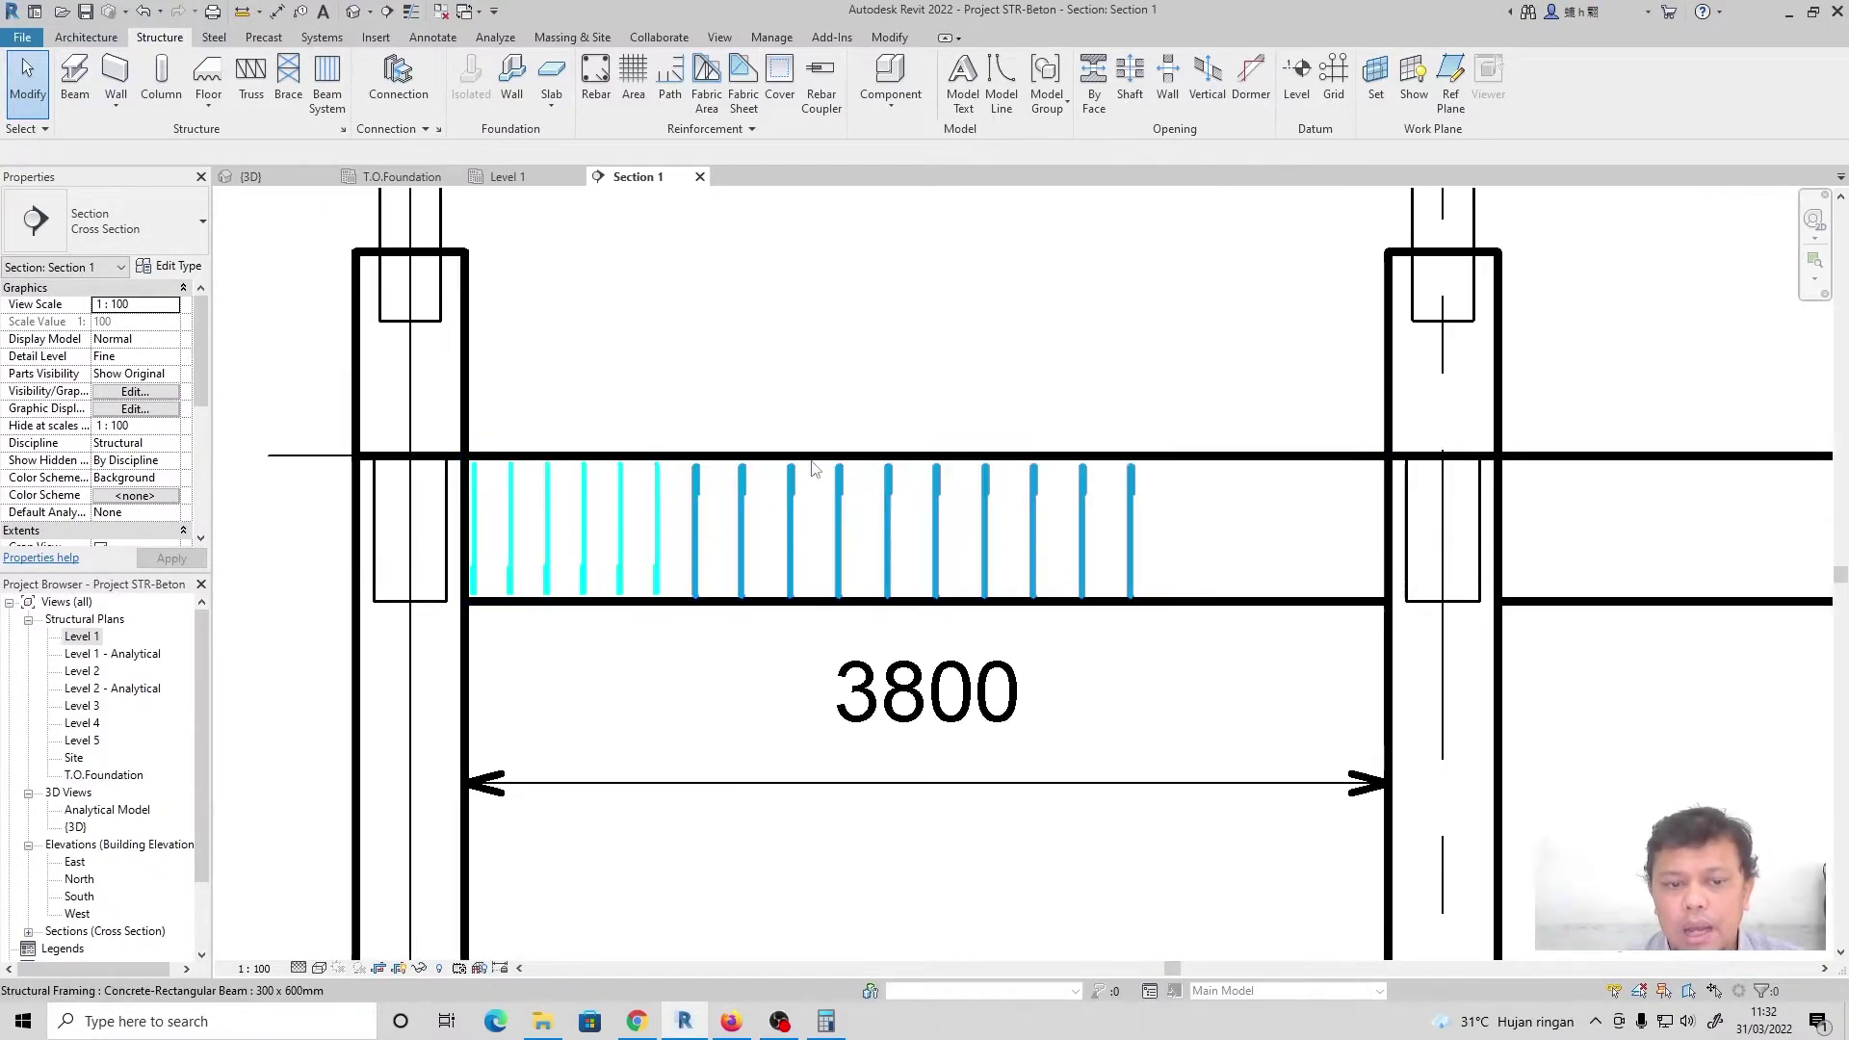
left_click(612, 569)
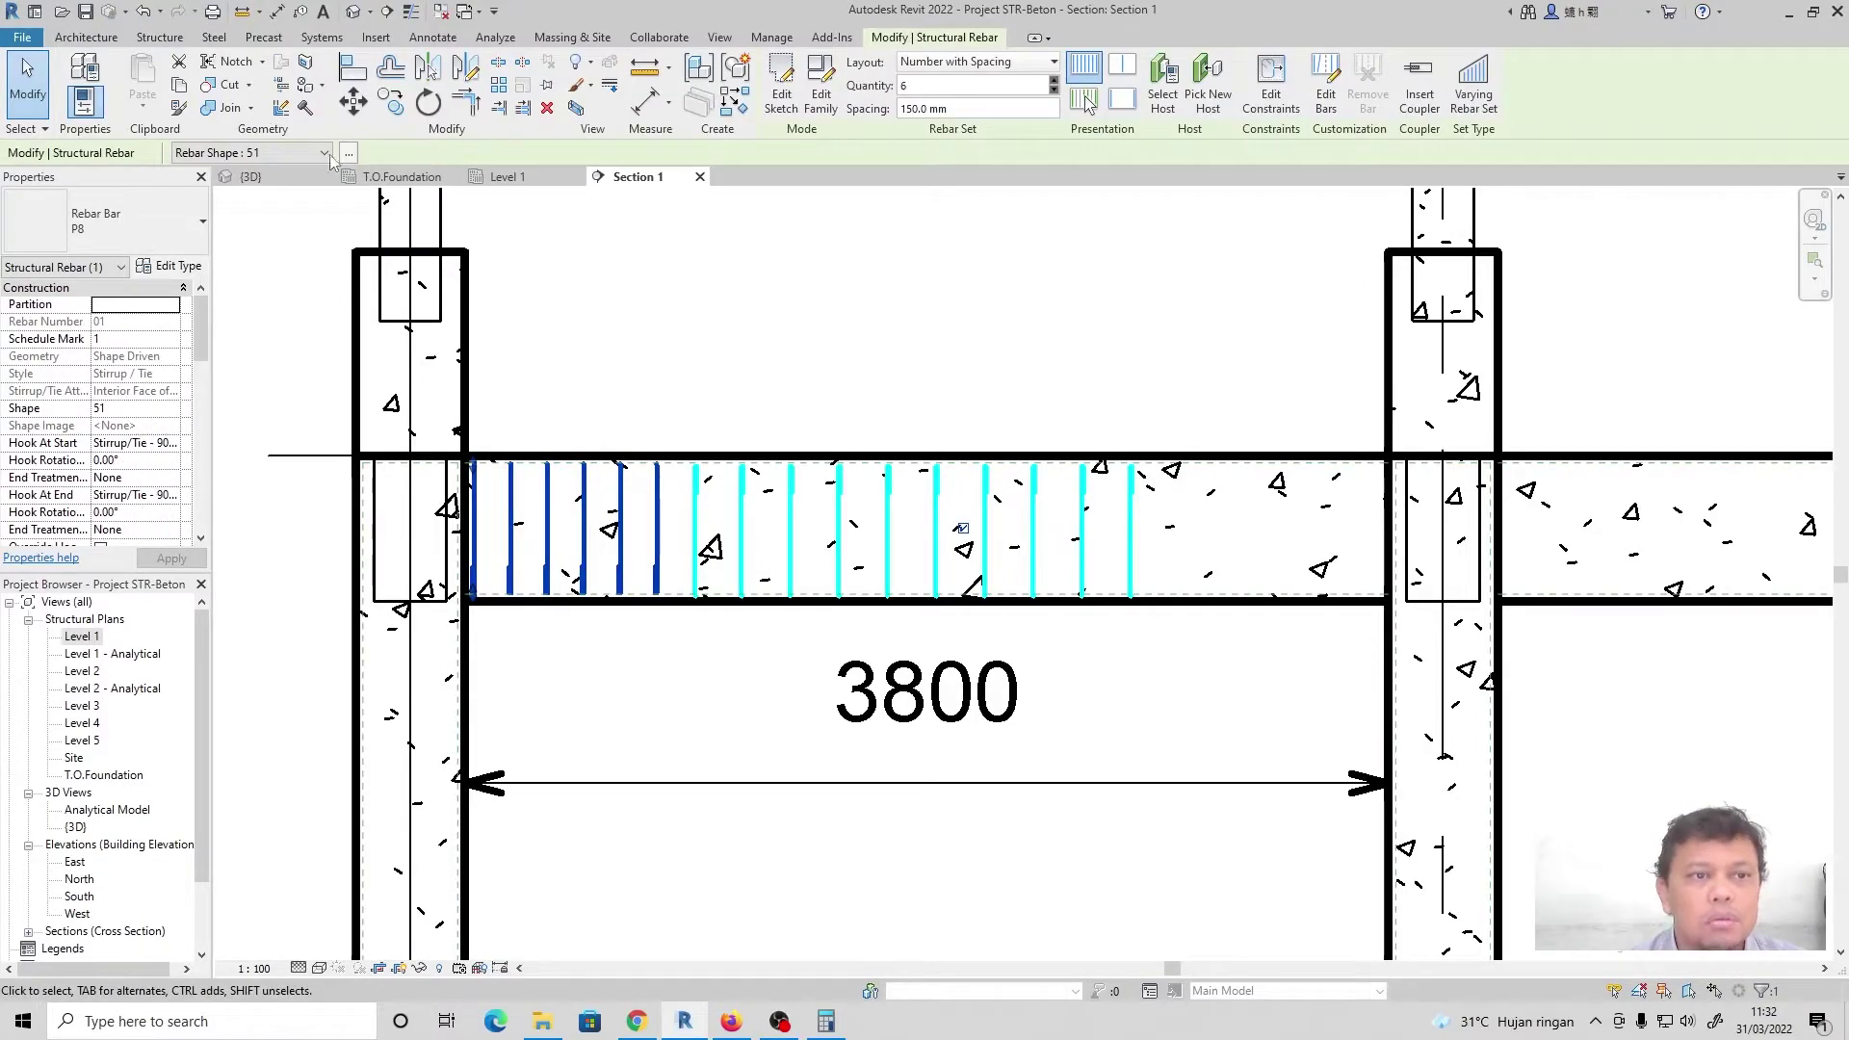
left_click(390, 101)
left_click(463, 452)
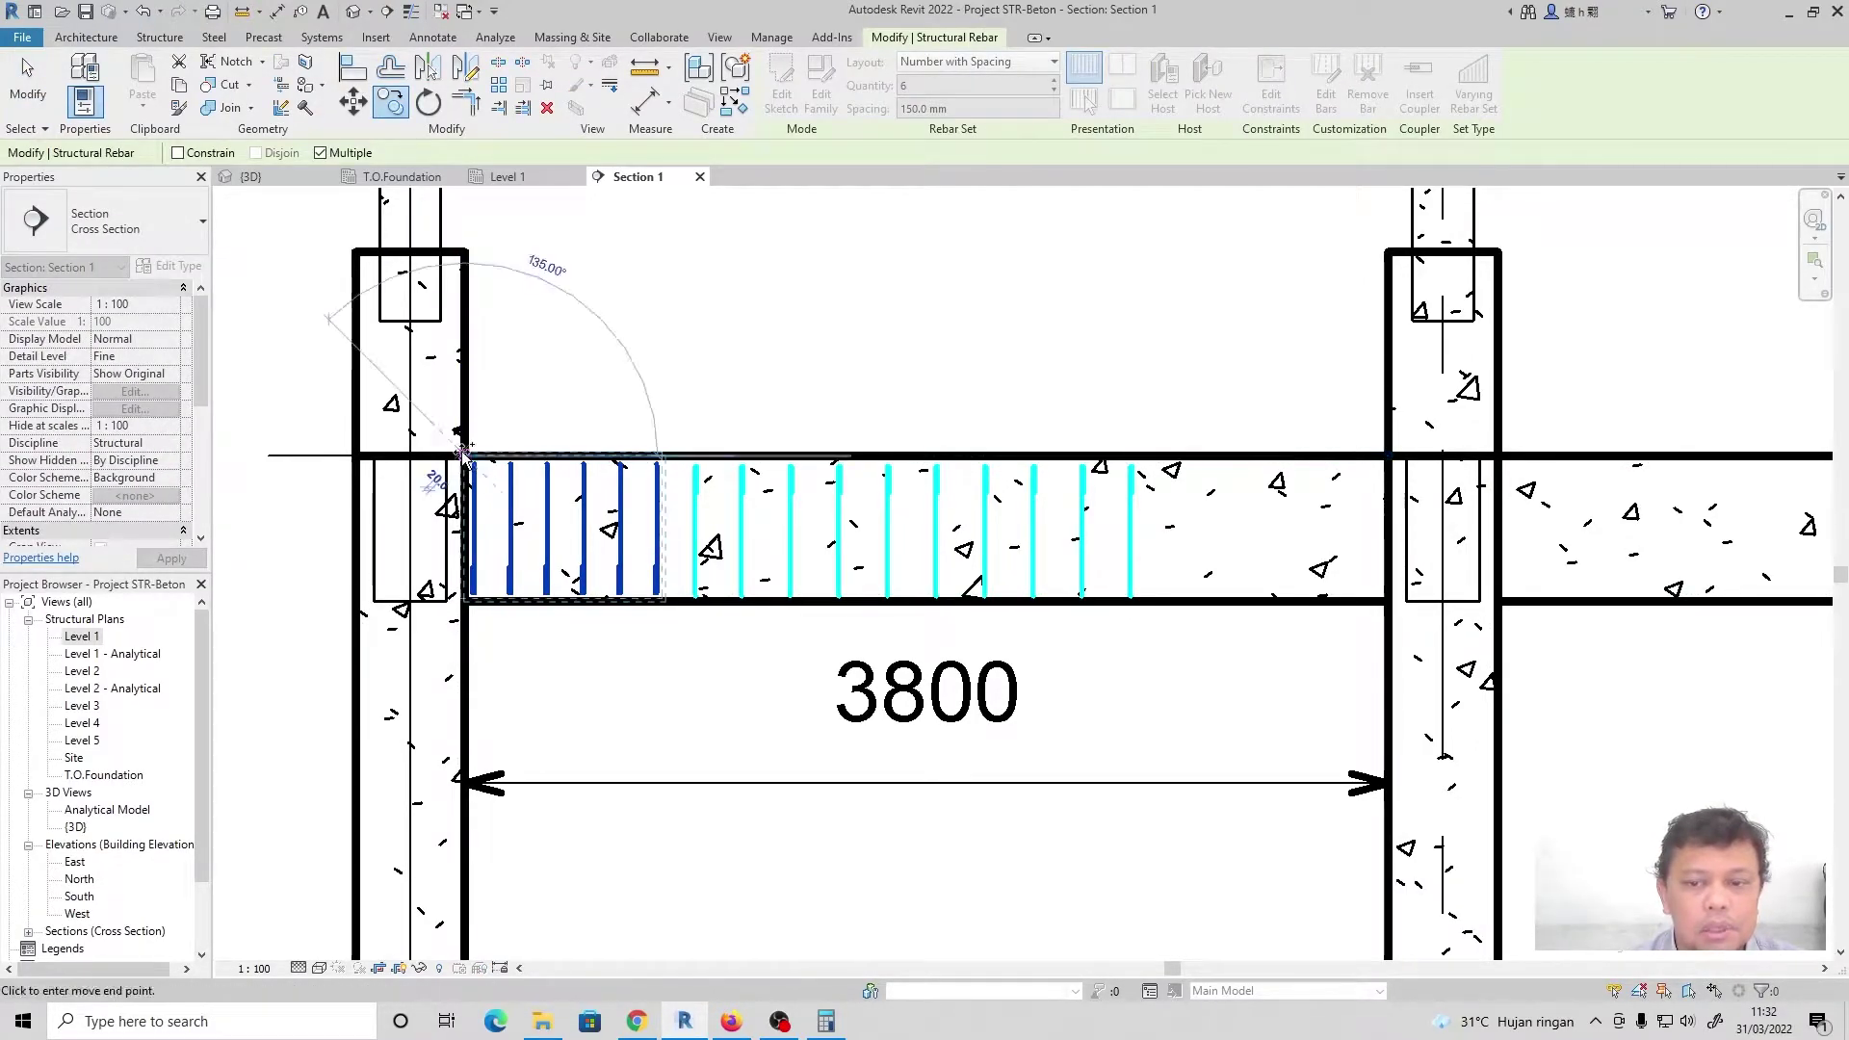
left_click(1156, 453)
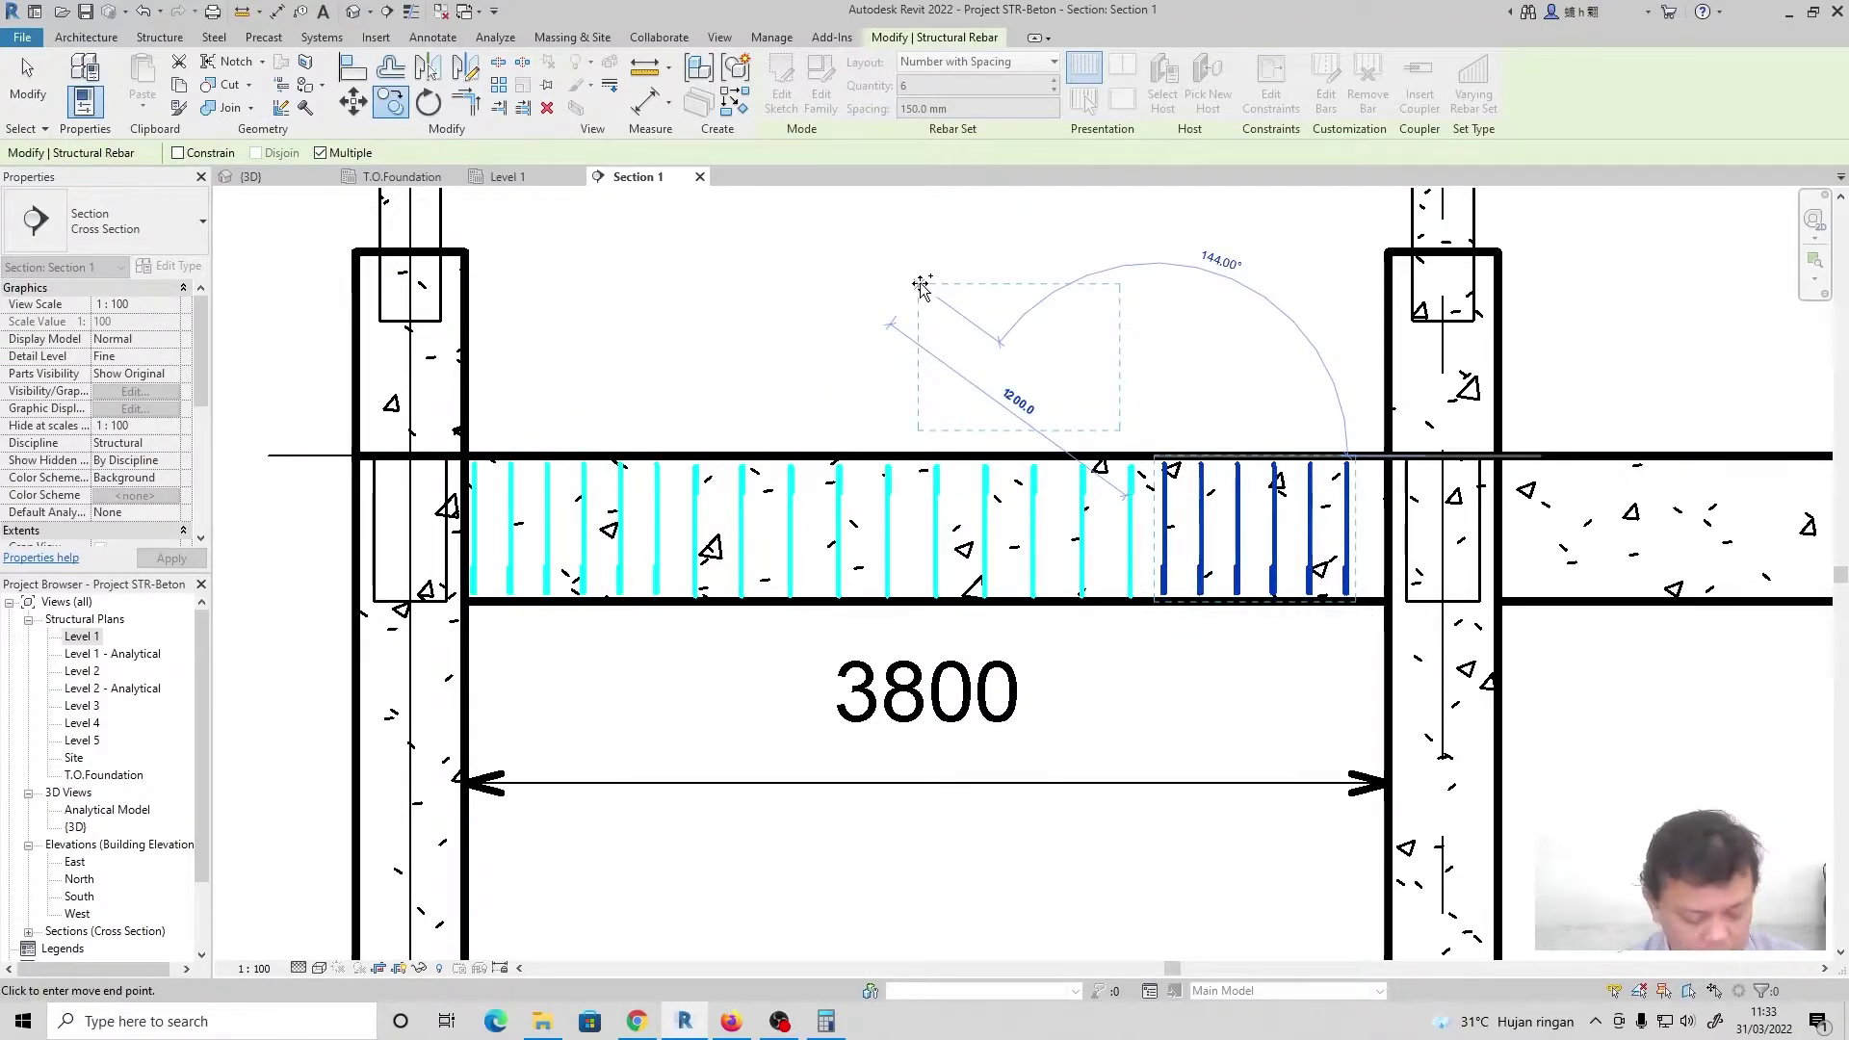
key("Escape")
key("Escape")
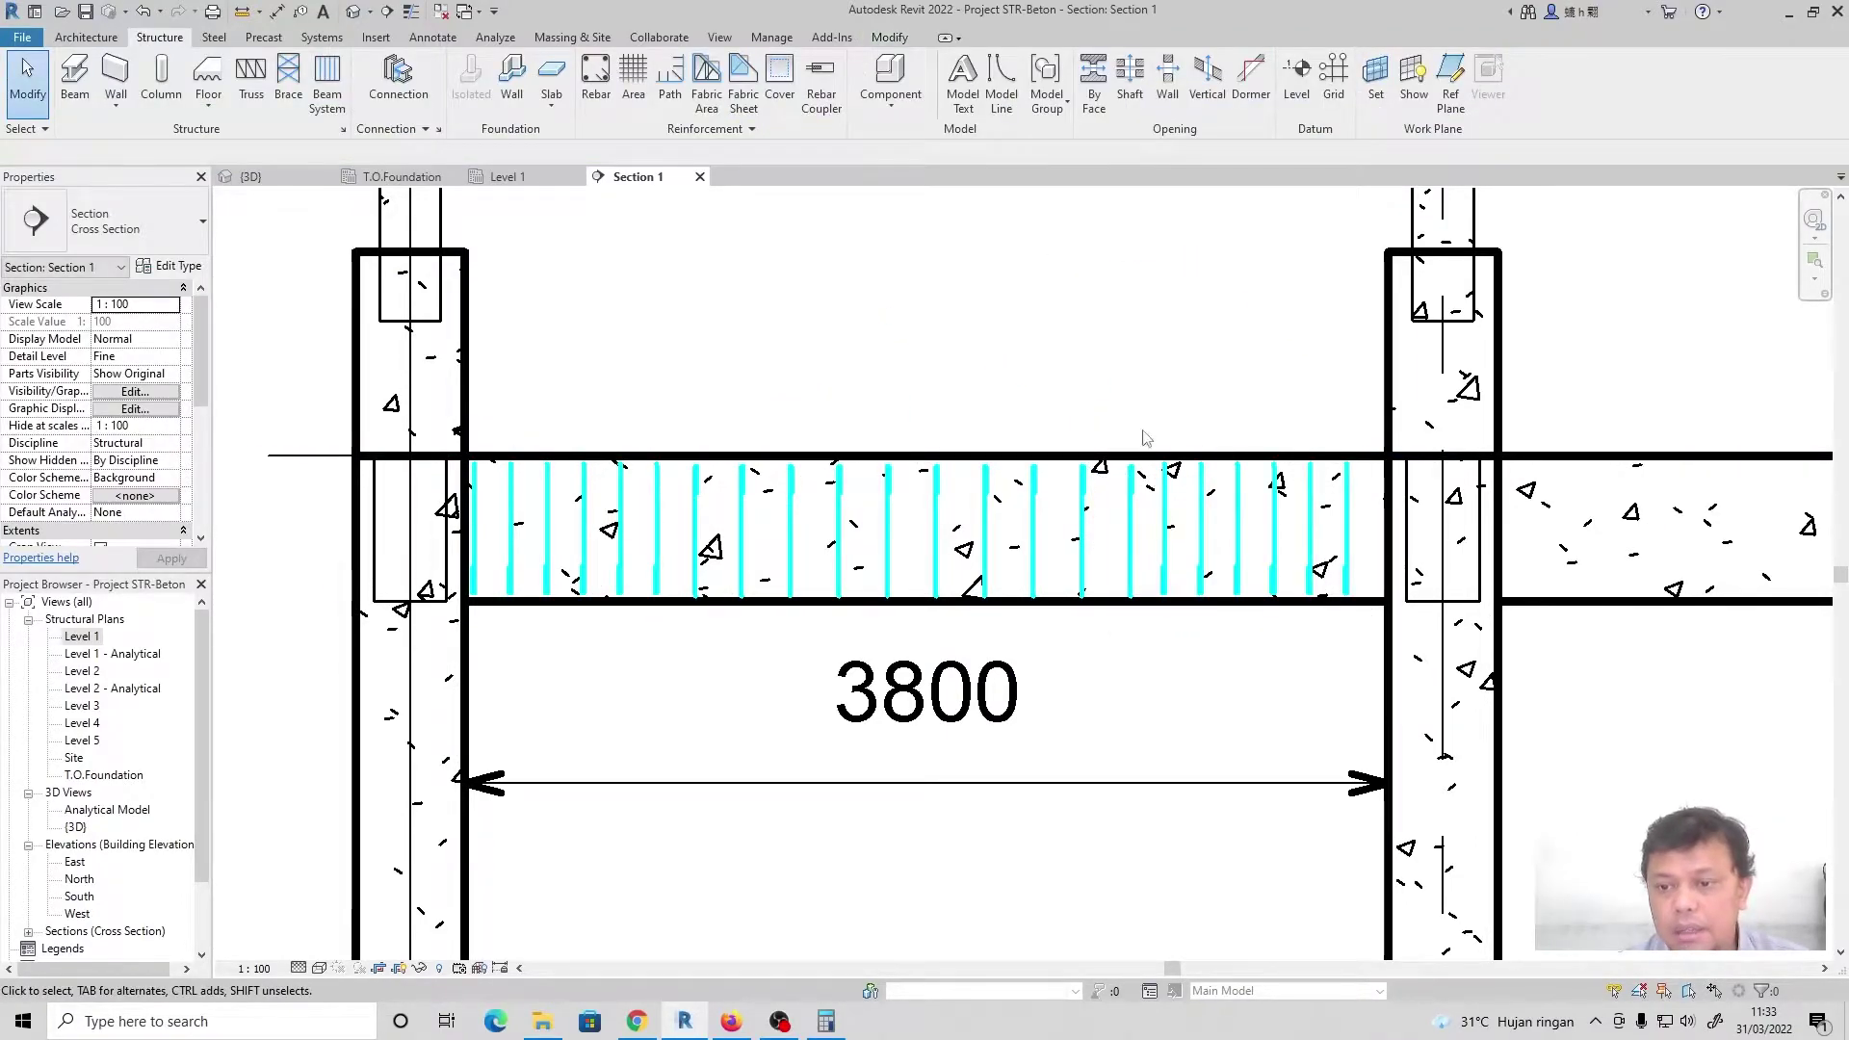
Check the spacing of two neighbouring stirrups in the copied set with an aligned dimension, and delete that dimension
left_click(278, 11)
left_click(1204, 528)
left_click(1239, 528)
left_click(1209, 362)
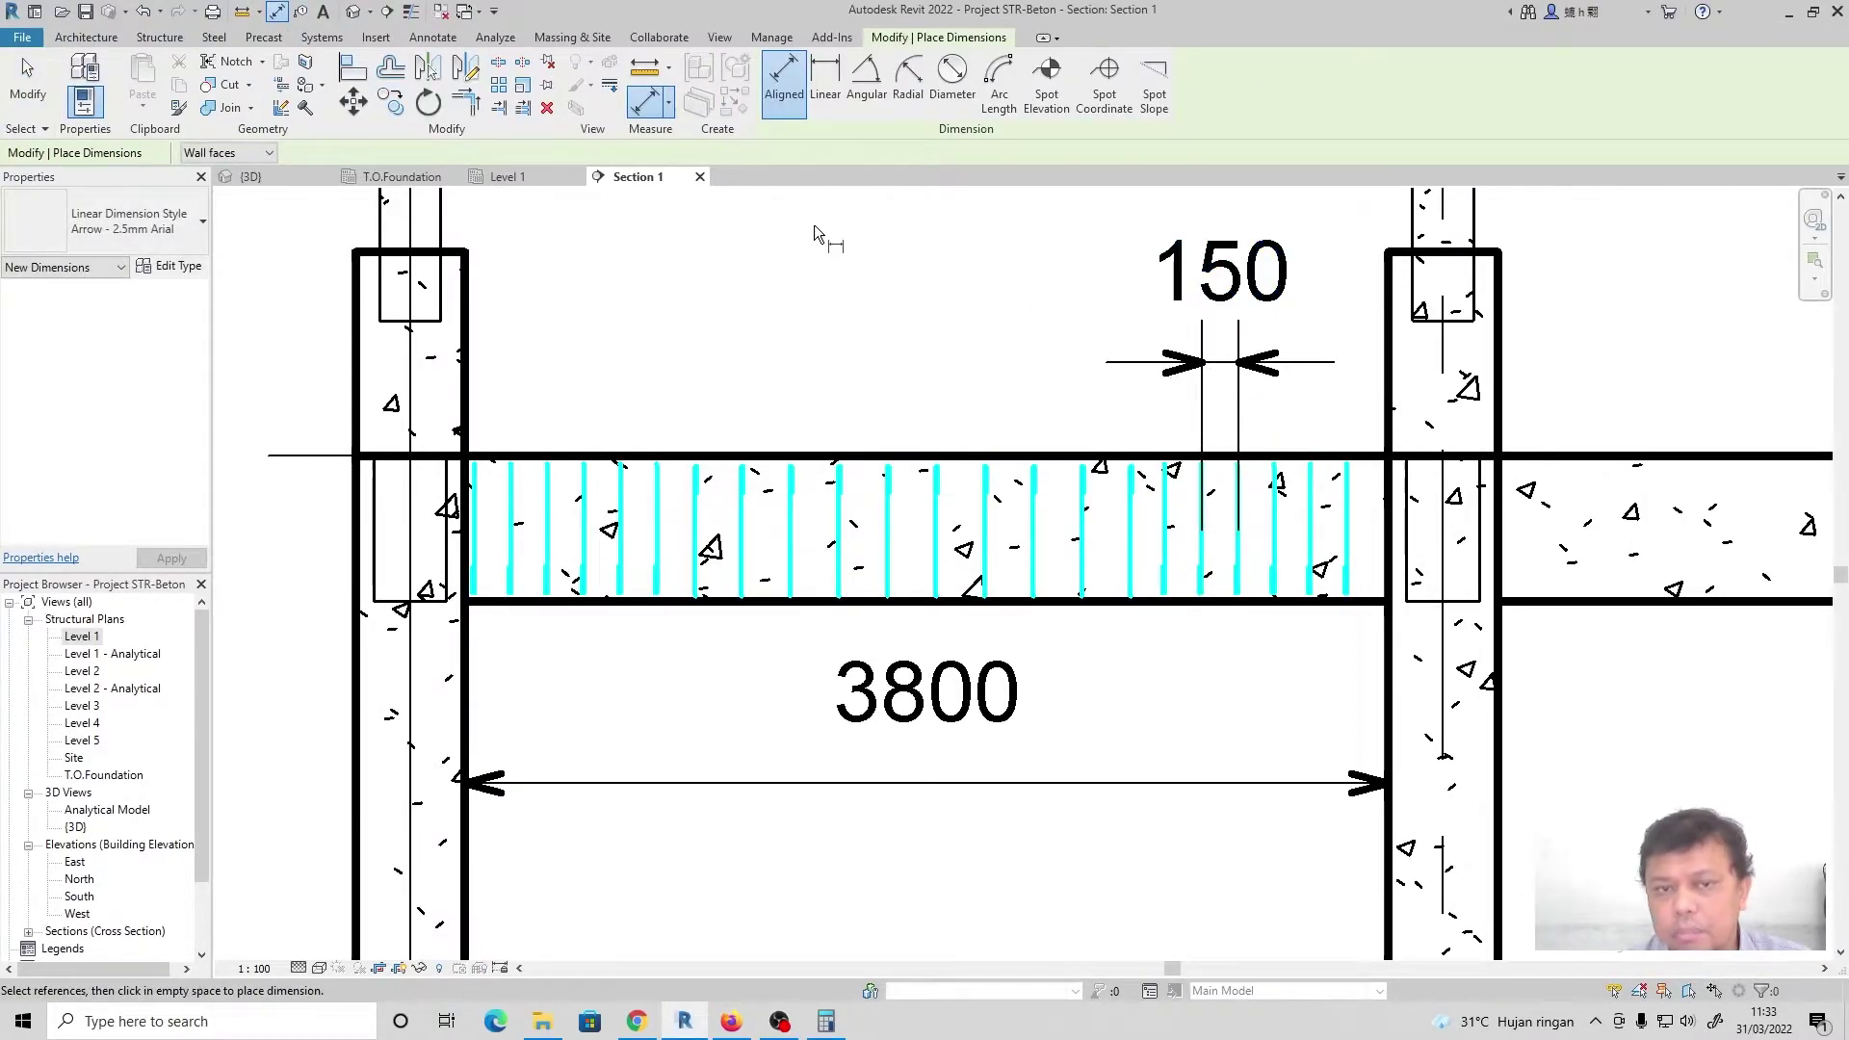
key("Escape")
left_click(1220, 363)
key("Delete")
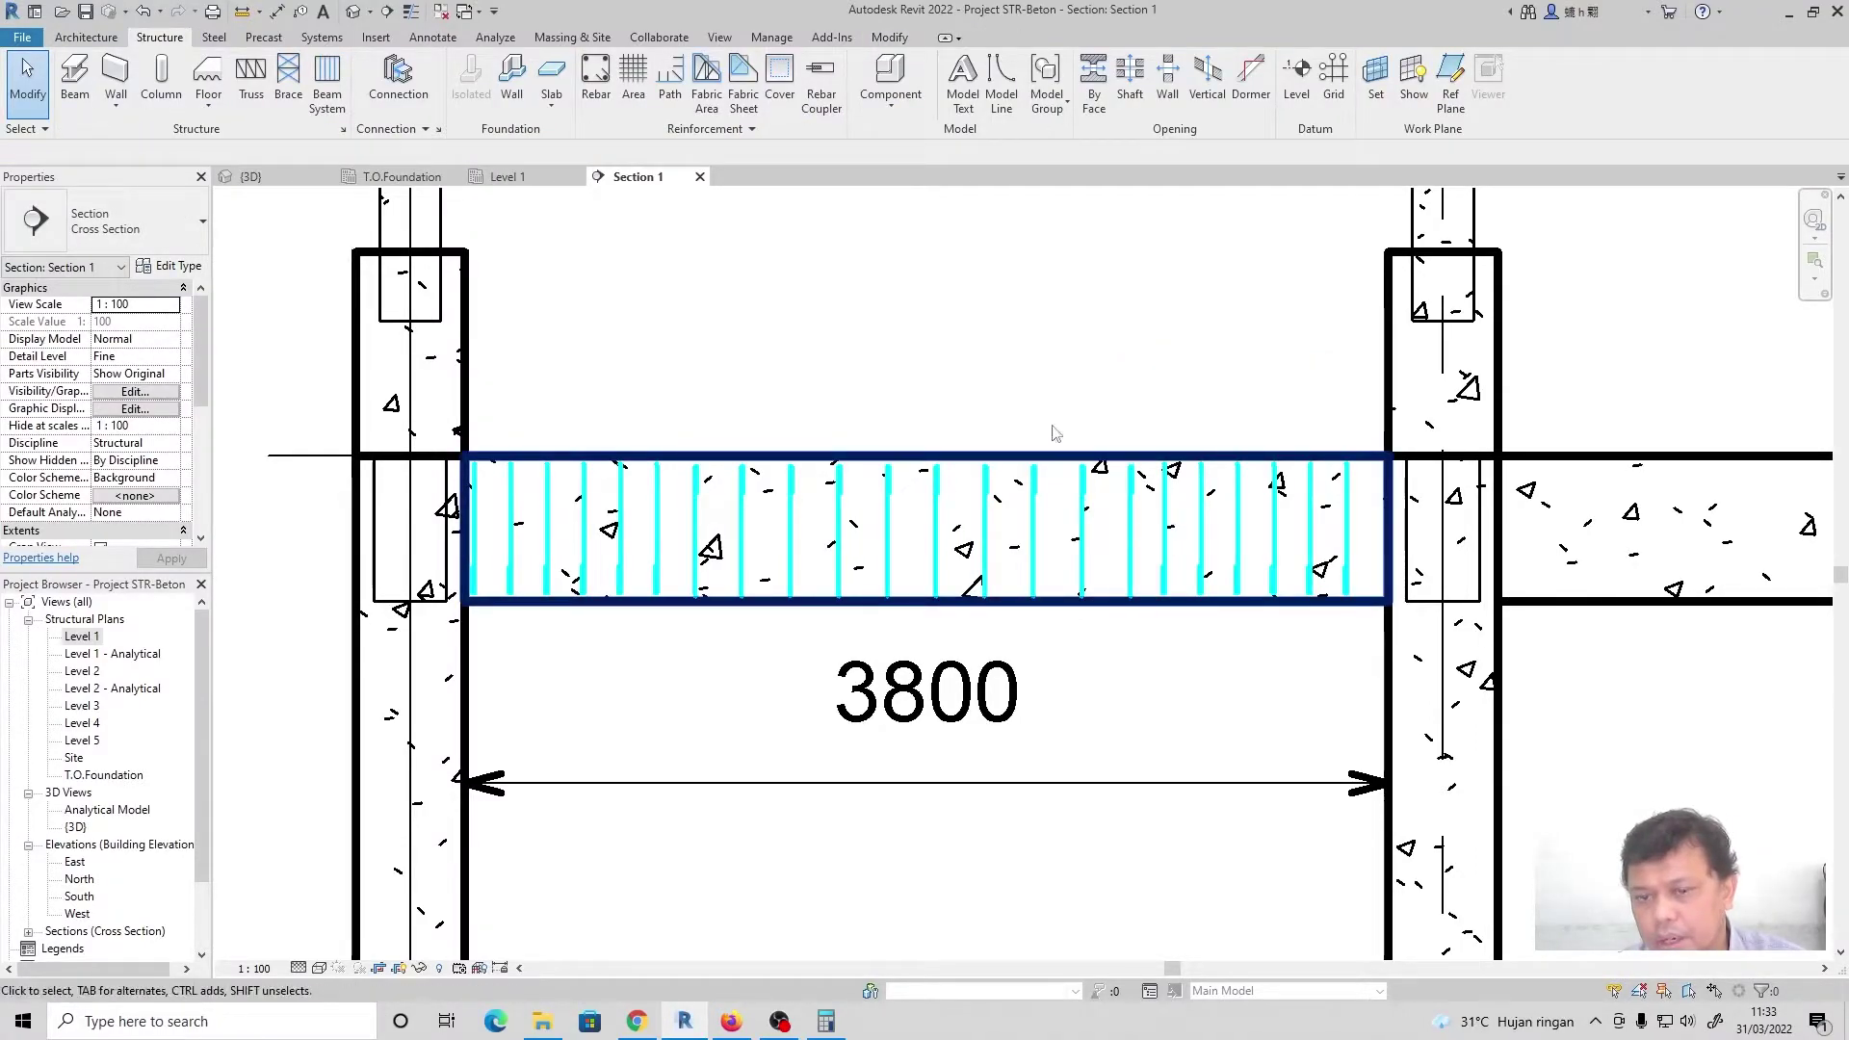
Measure the gap between the second set's last stirrup and the copied set's first stirrup without placing a dimension
left_click(278, 20)
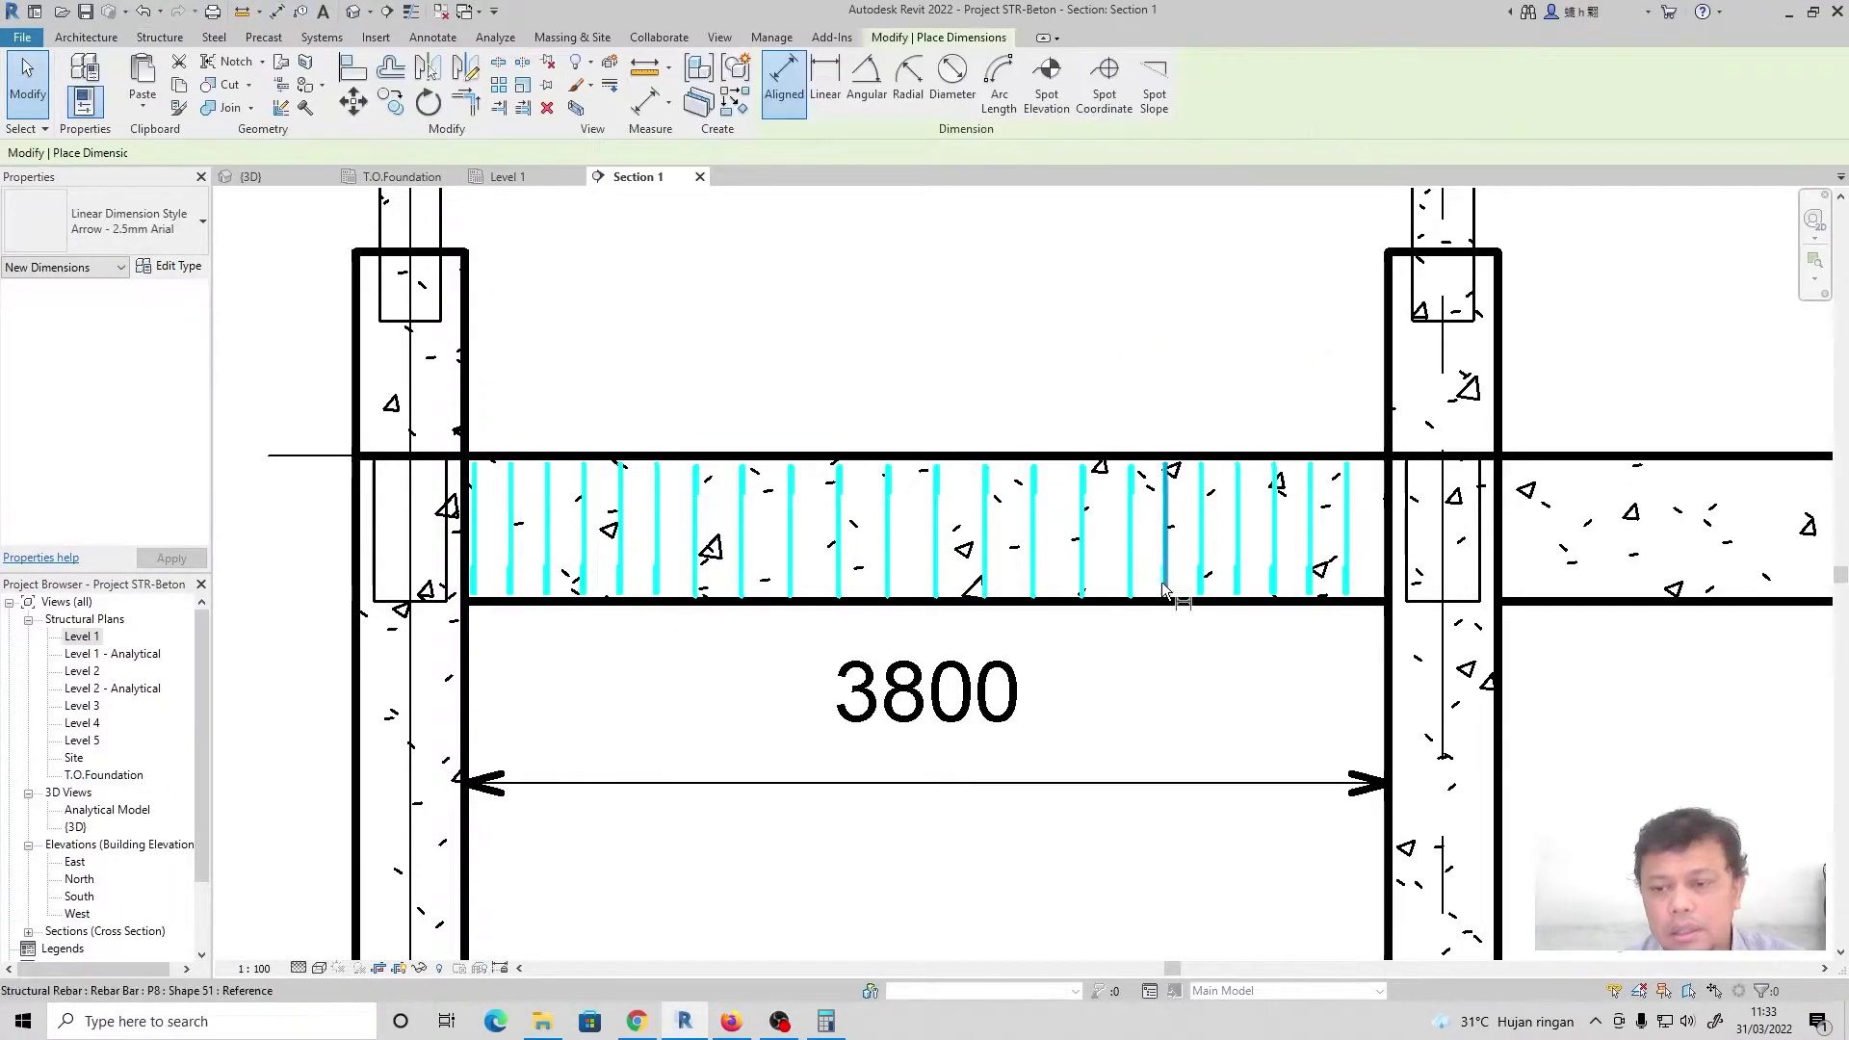
left_click(1130, 530)
left_click(1165, 530)
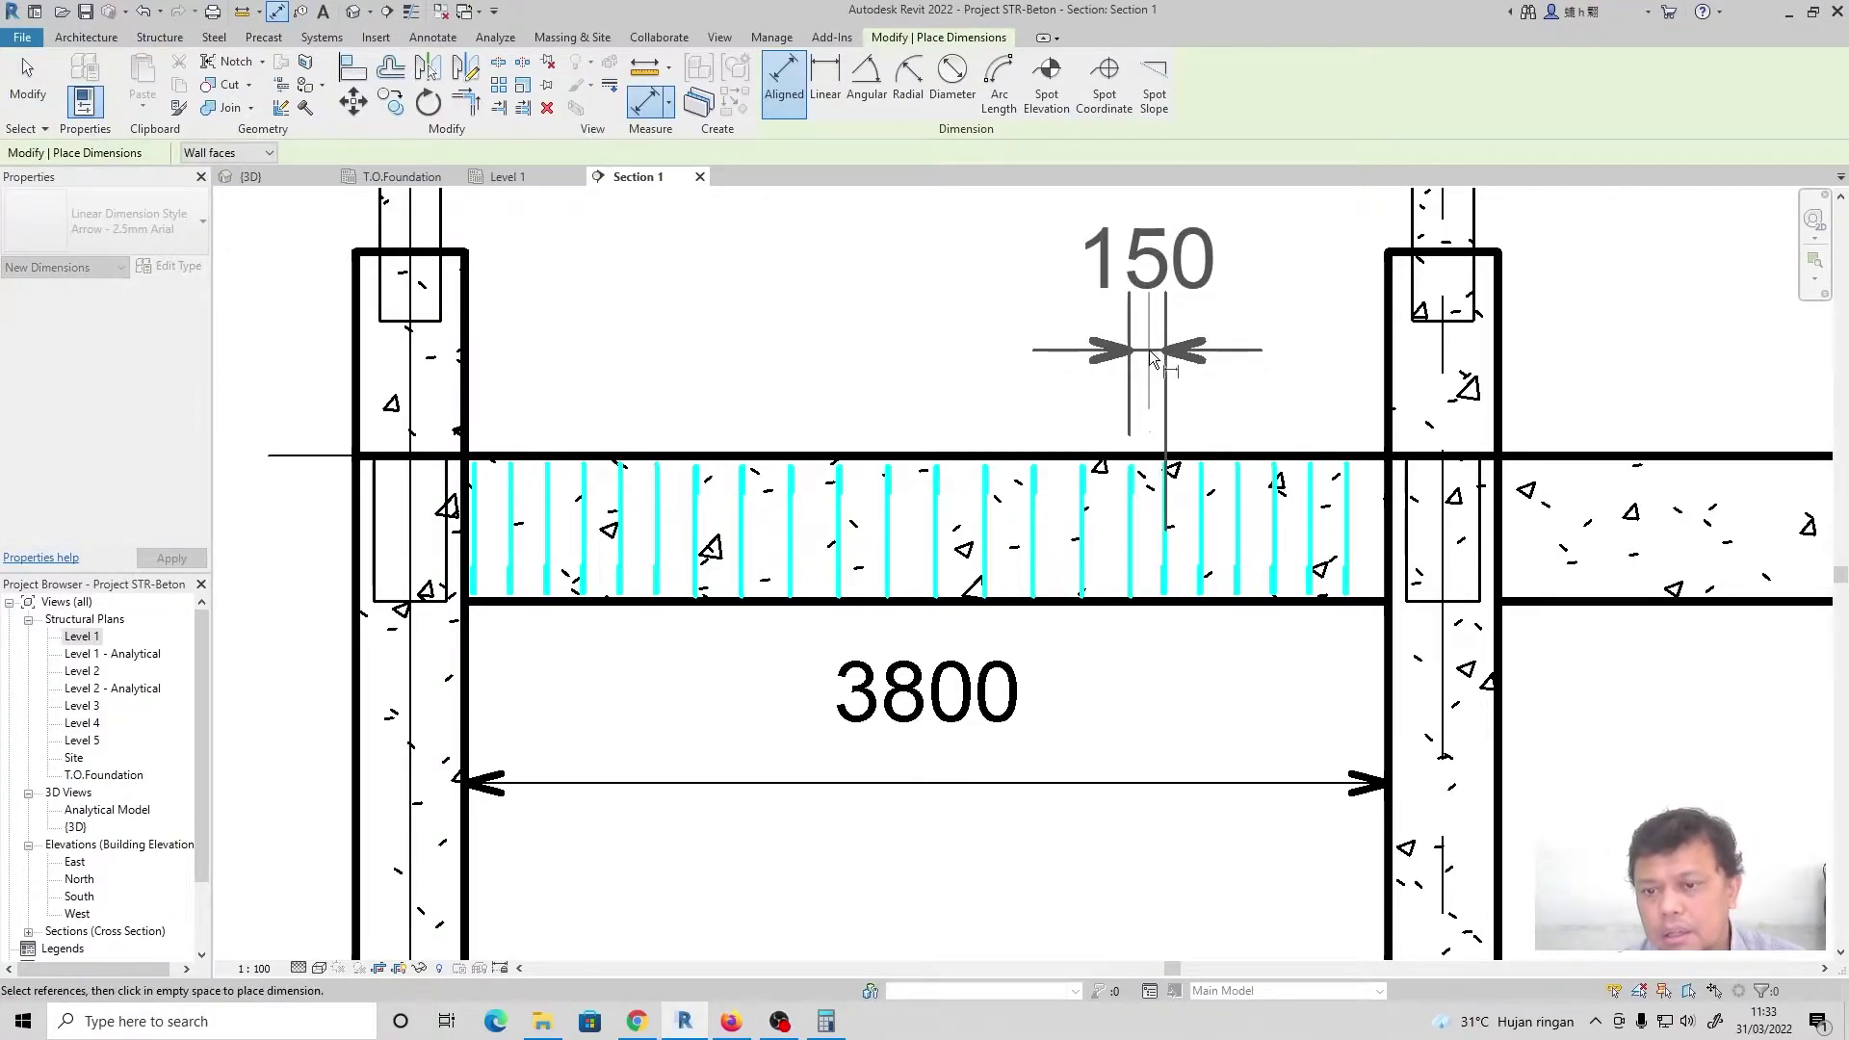
key("Escape")
key("Escape")
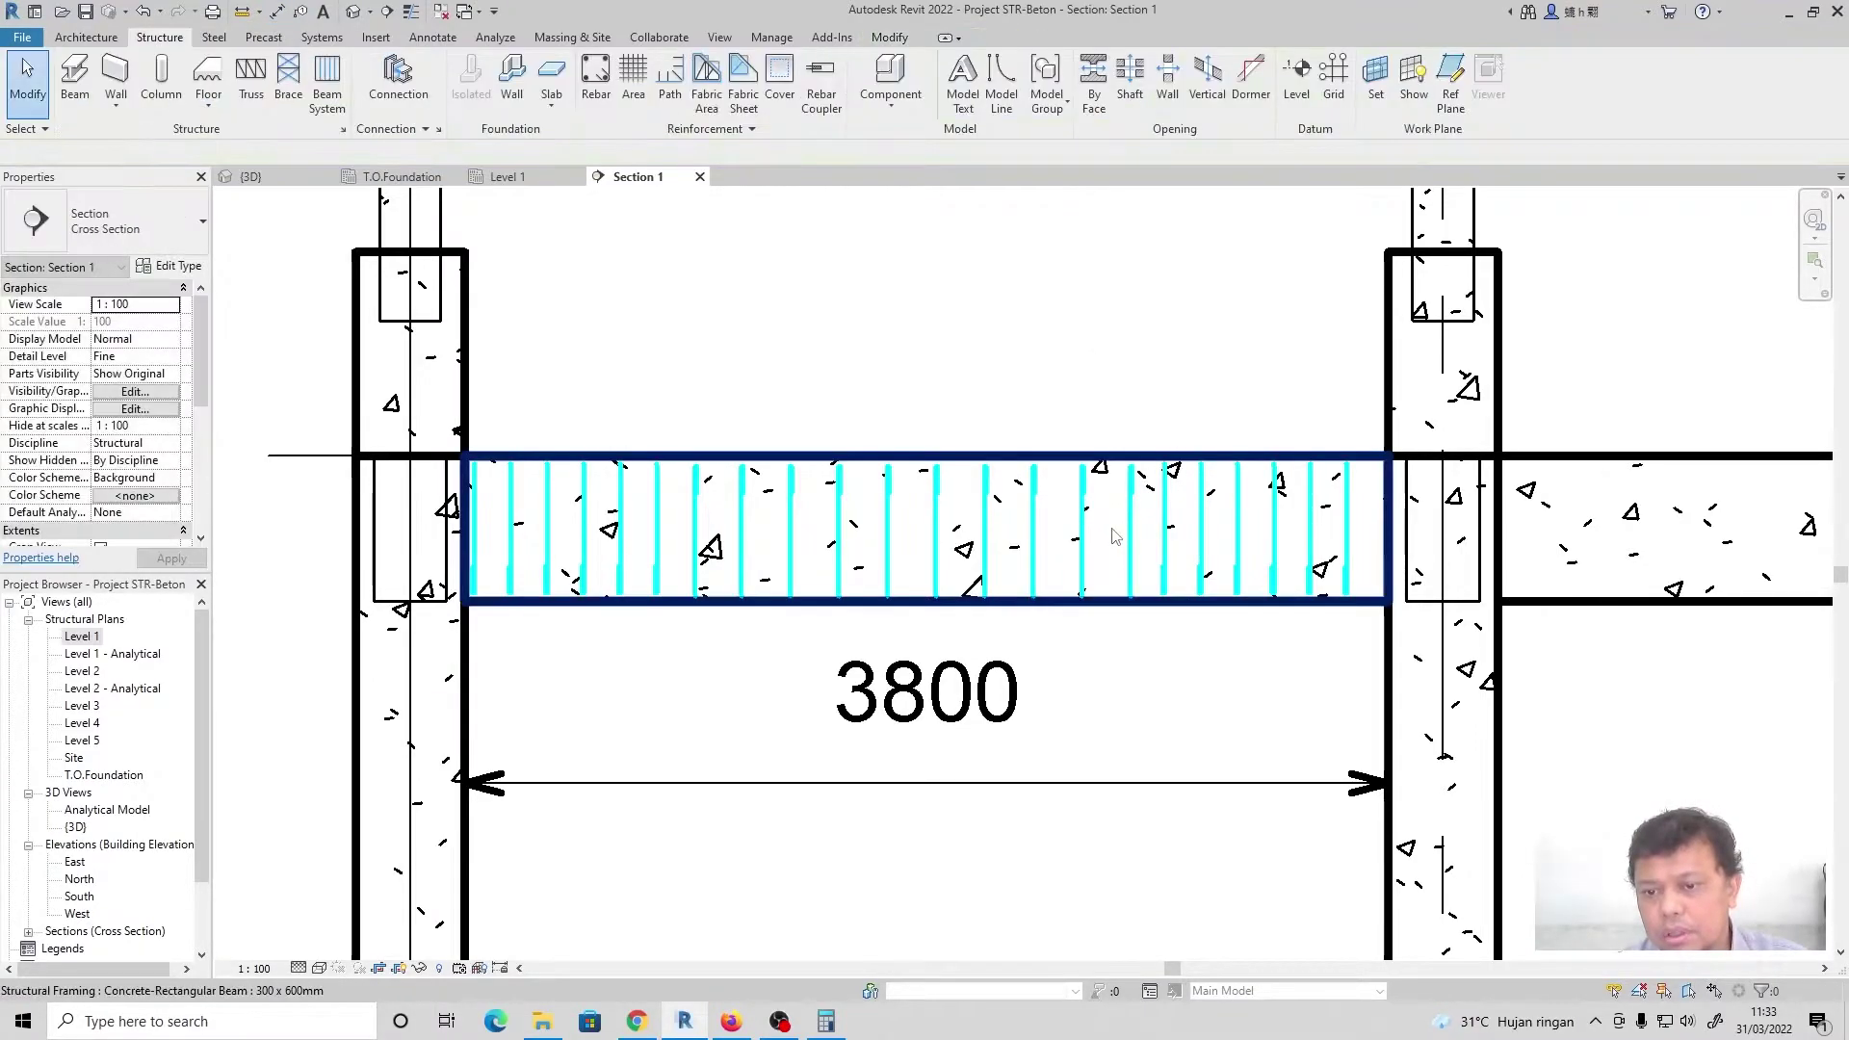
Set the quantity of the copied stirrup set to 7, keeping Number with Spacing
left_click(1204, 537)
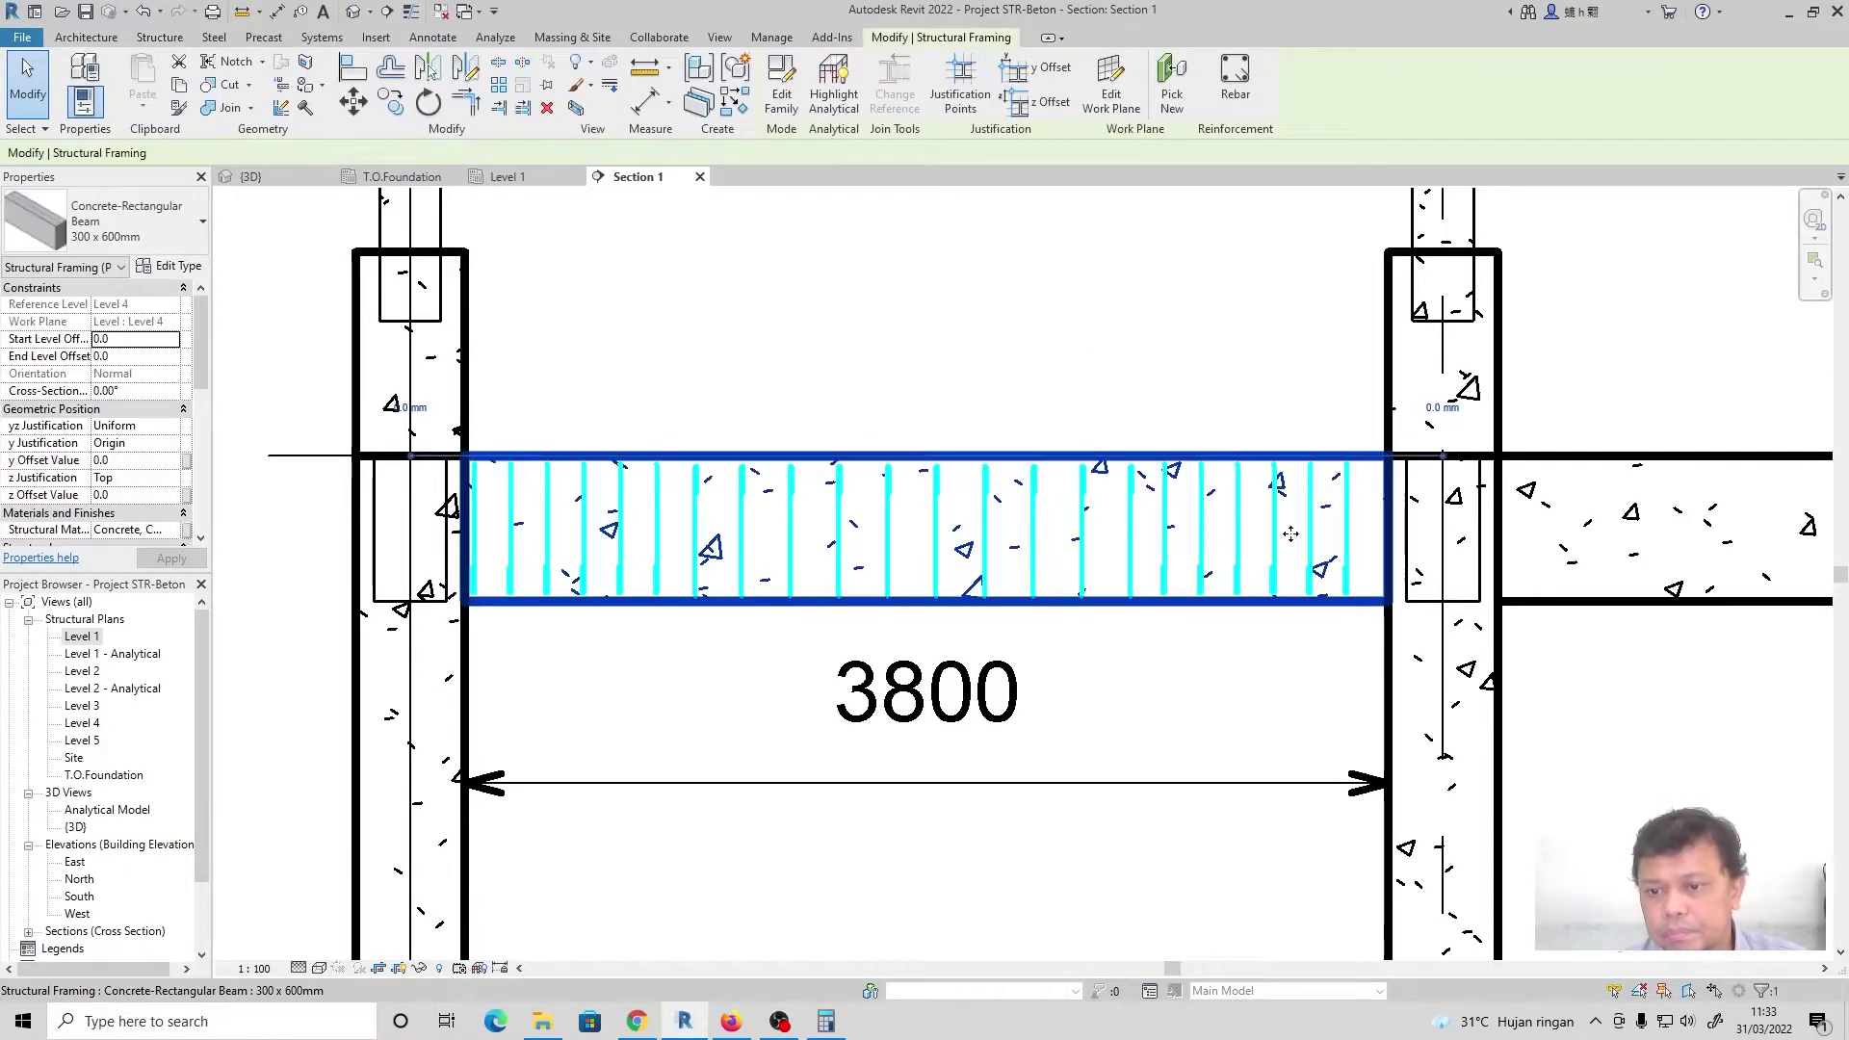
left_click(1341, 527)
key("Escape")
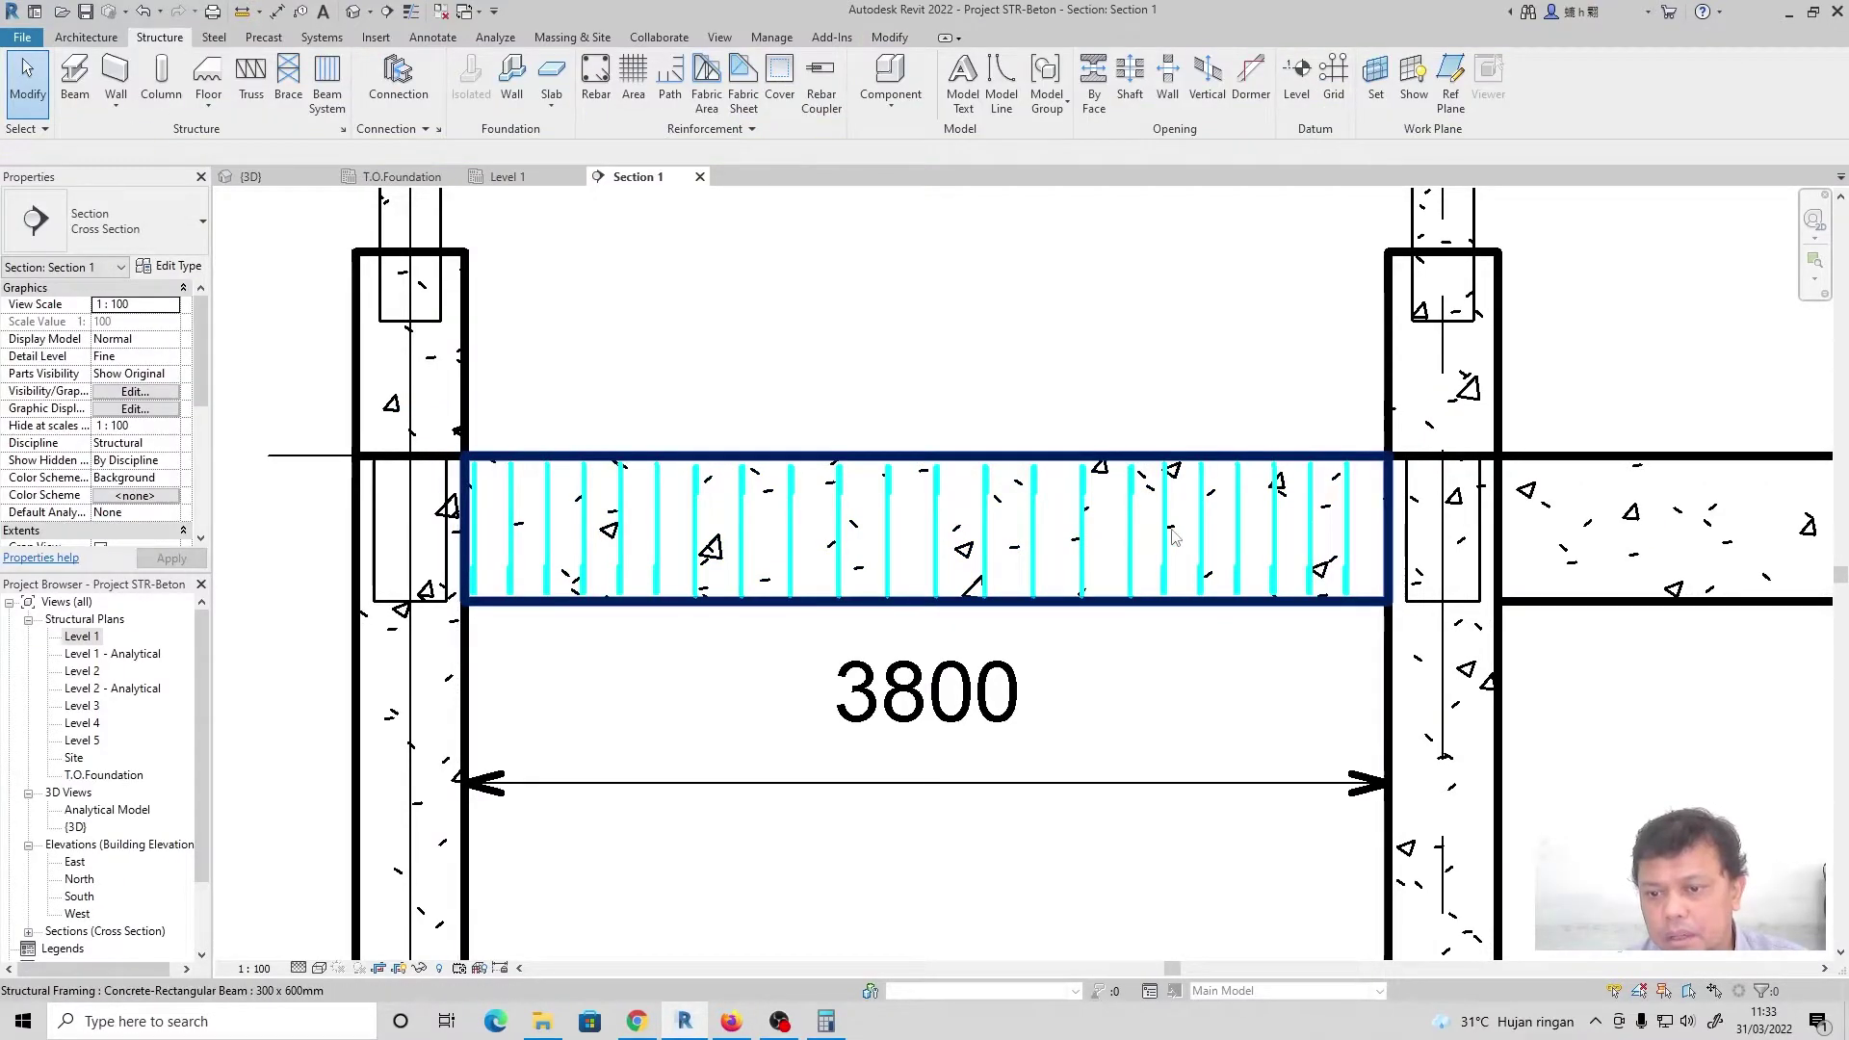
left_click(1207, 486)
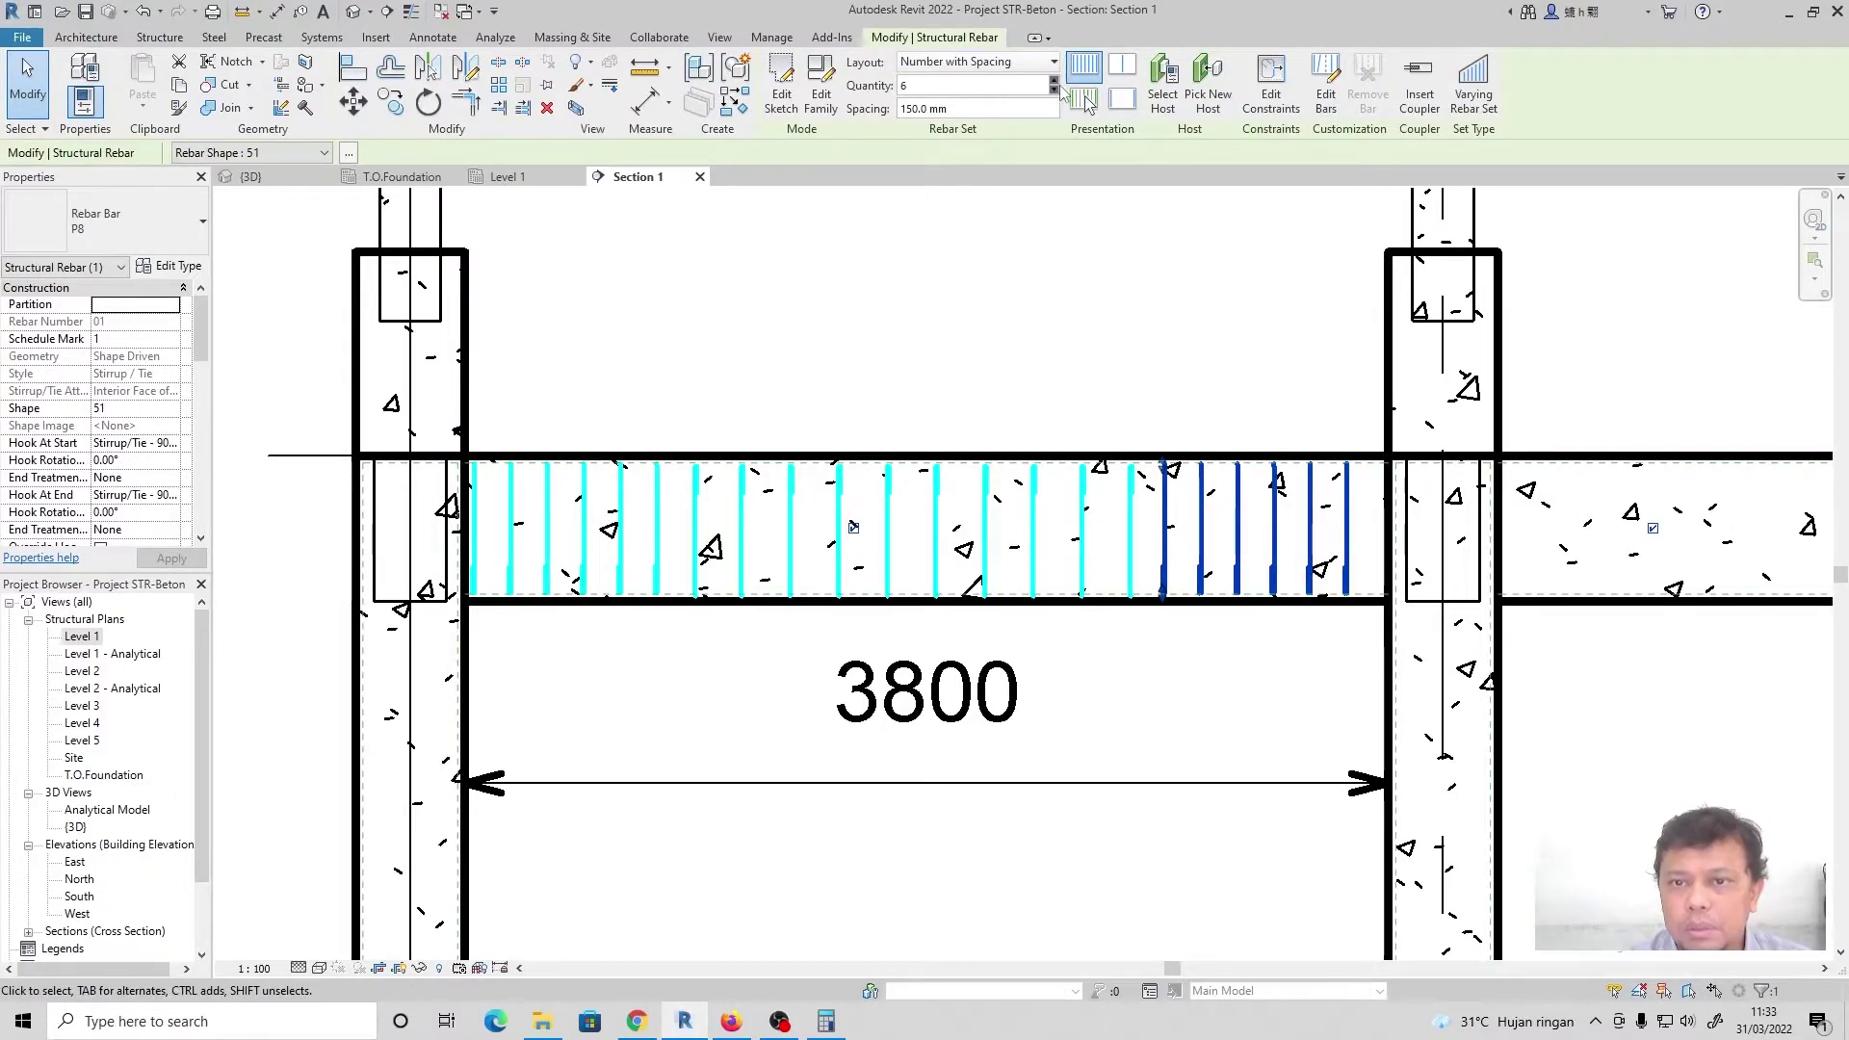
left_click(1055, 82)
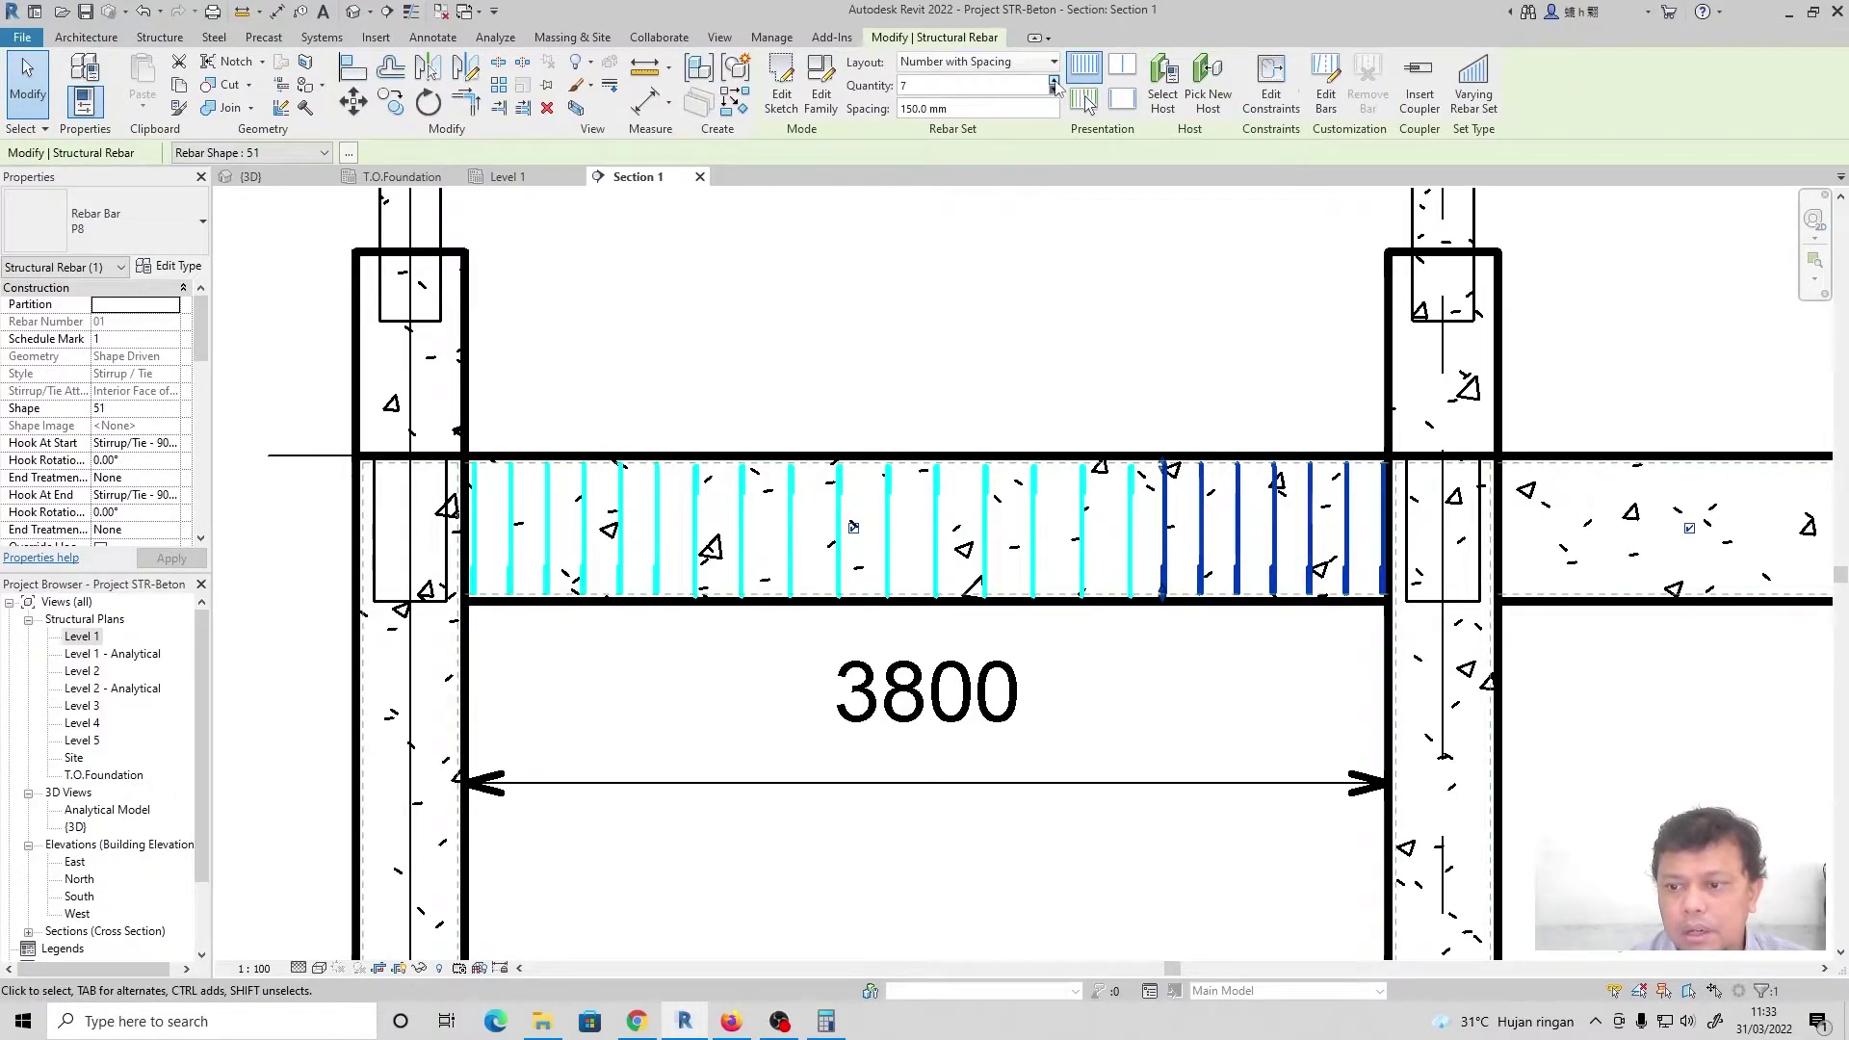
left_click(1082, 247)
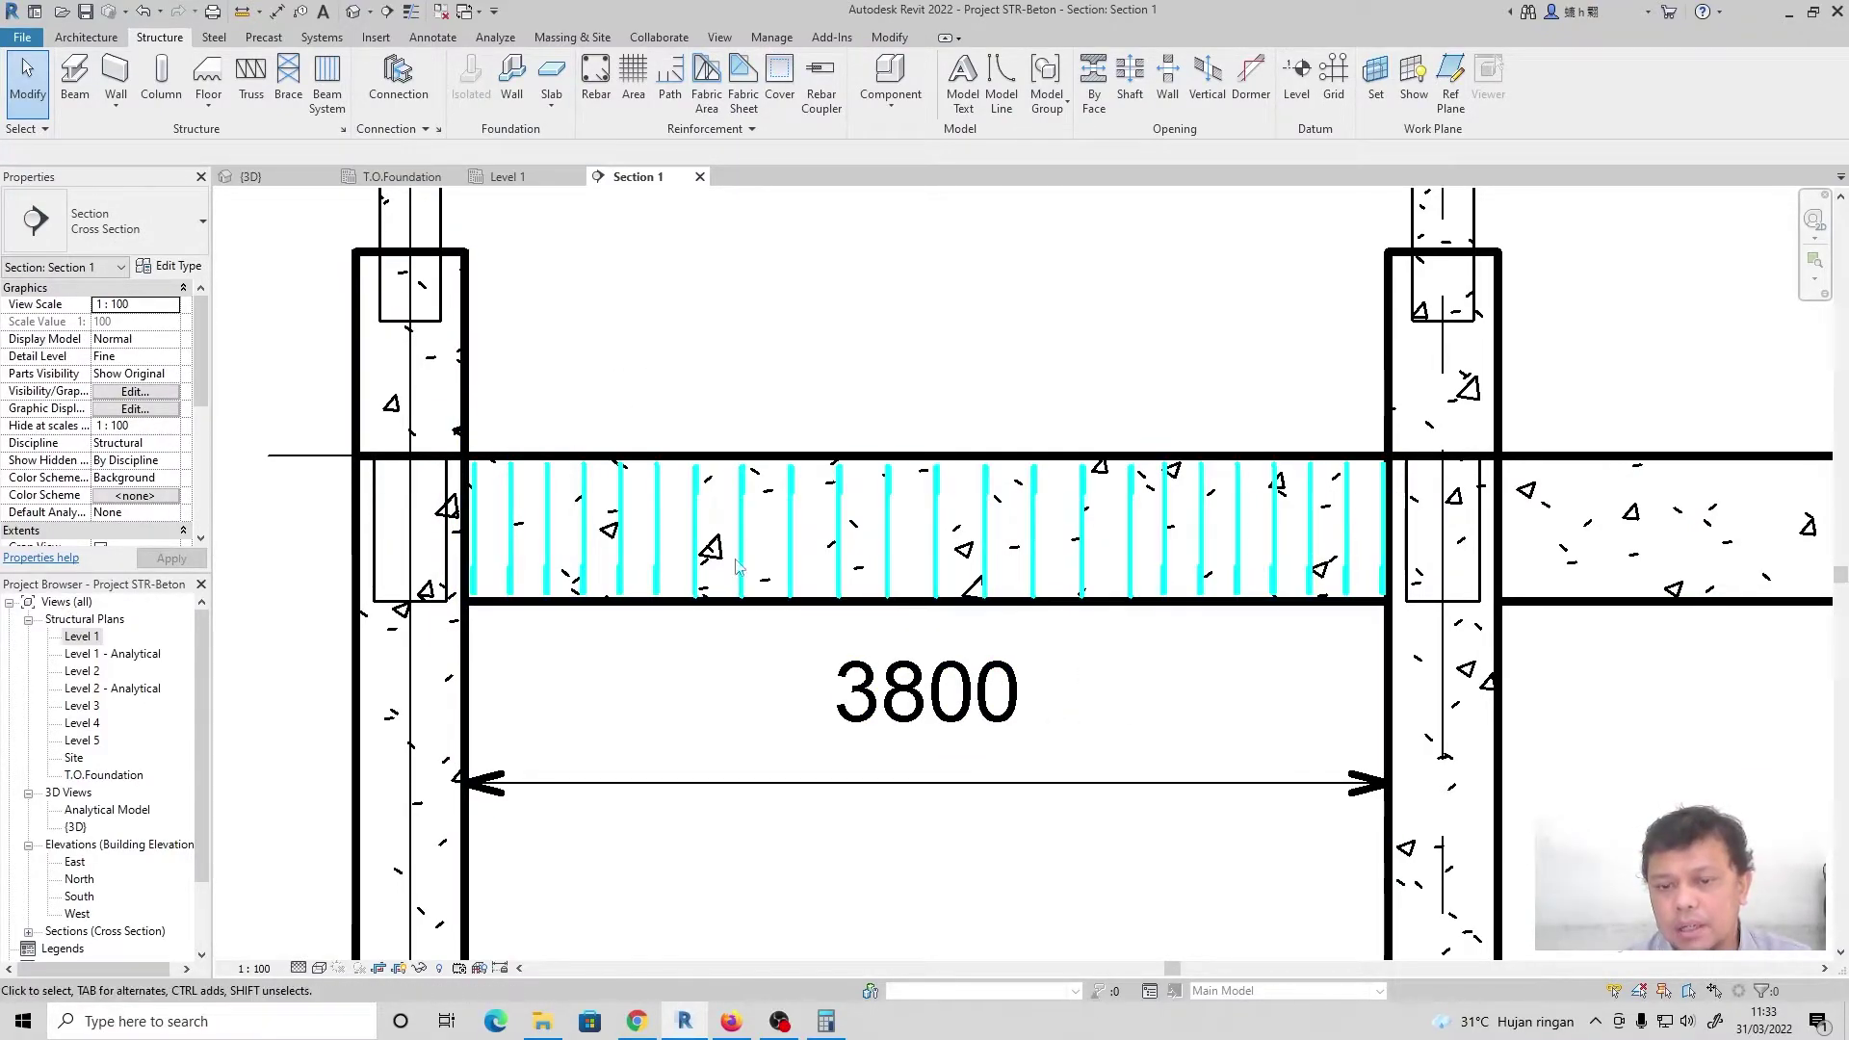
Open the 3D view and set its visual style to Wireframe
left_click(252, 178)
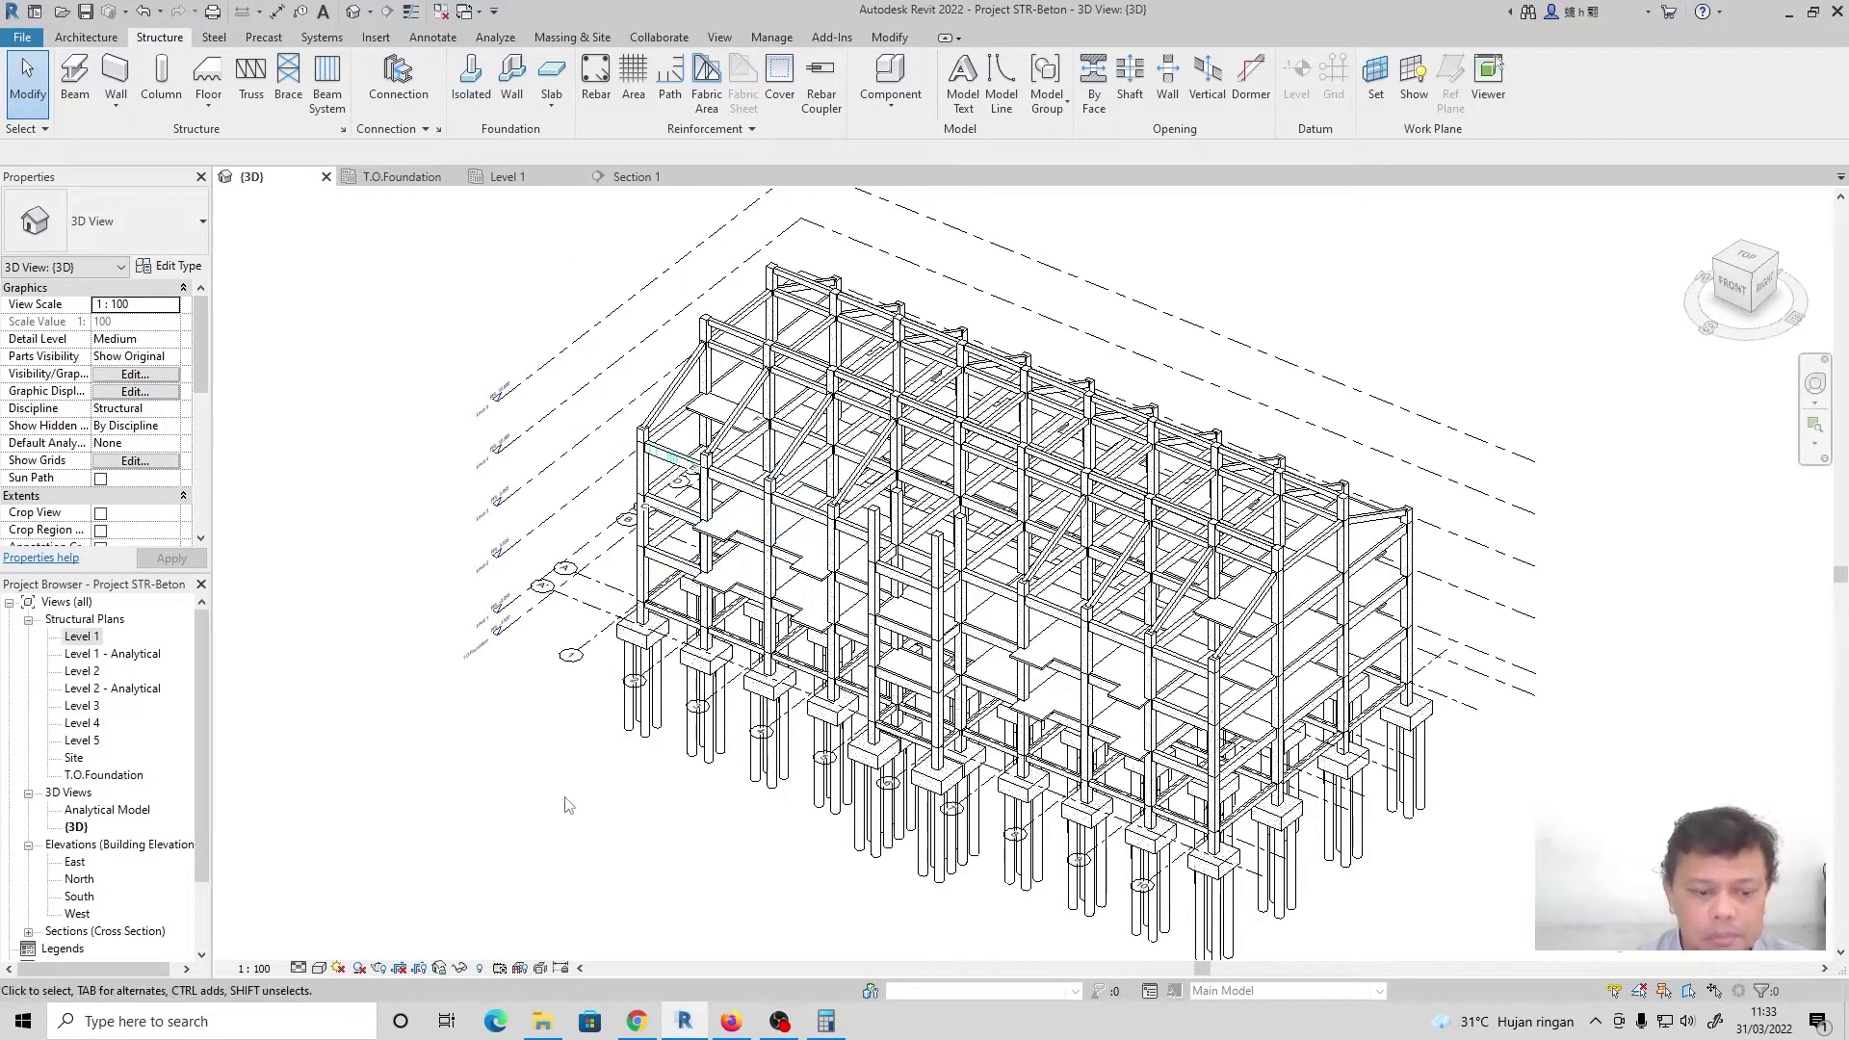
left_click(337, 963)
left_click(370, 876)
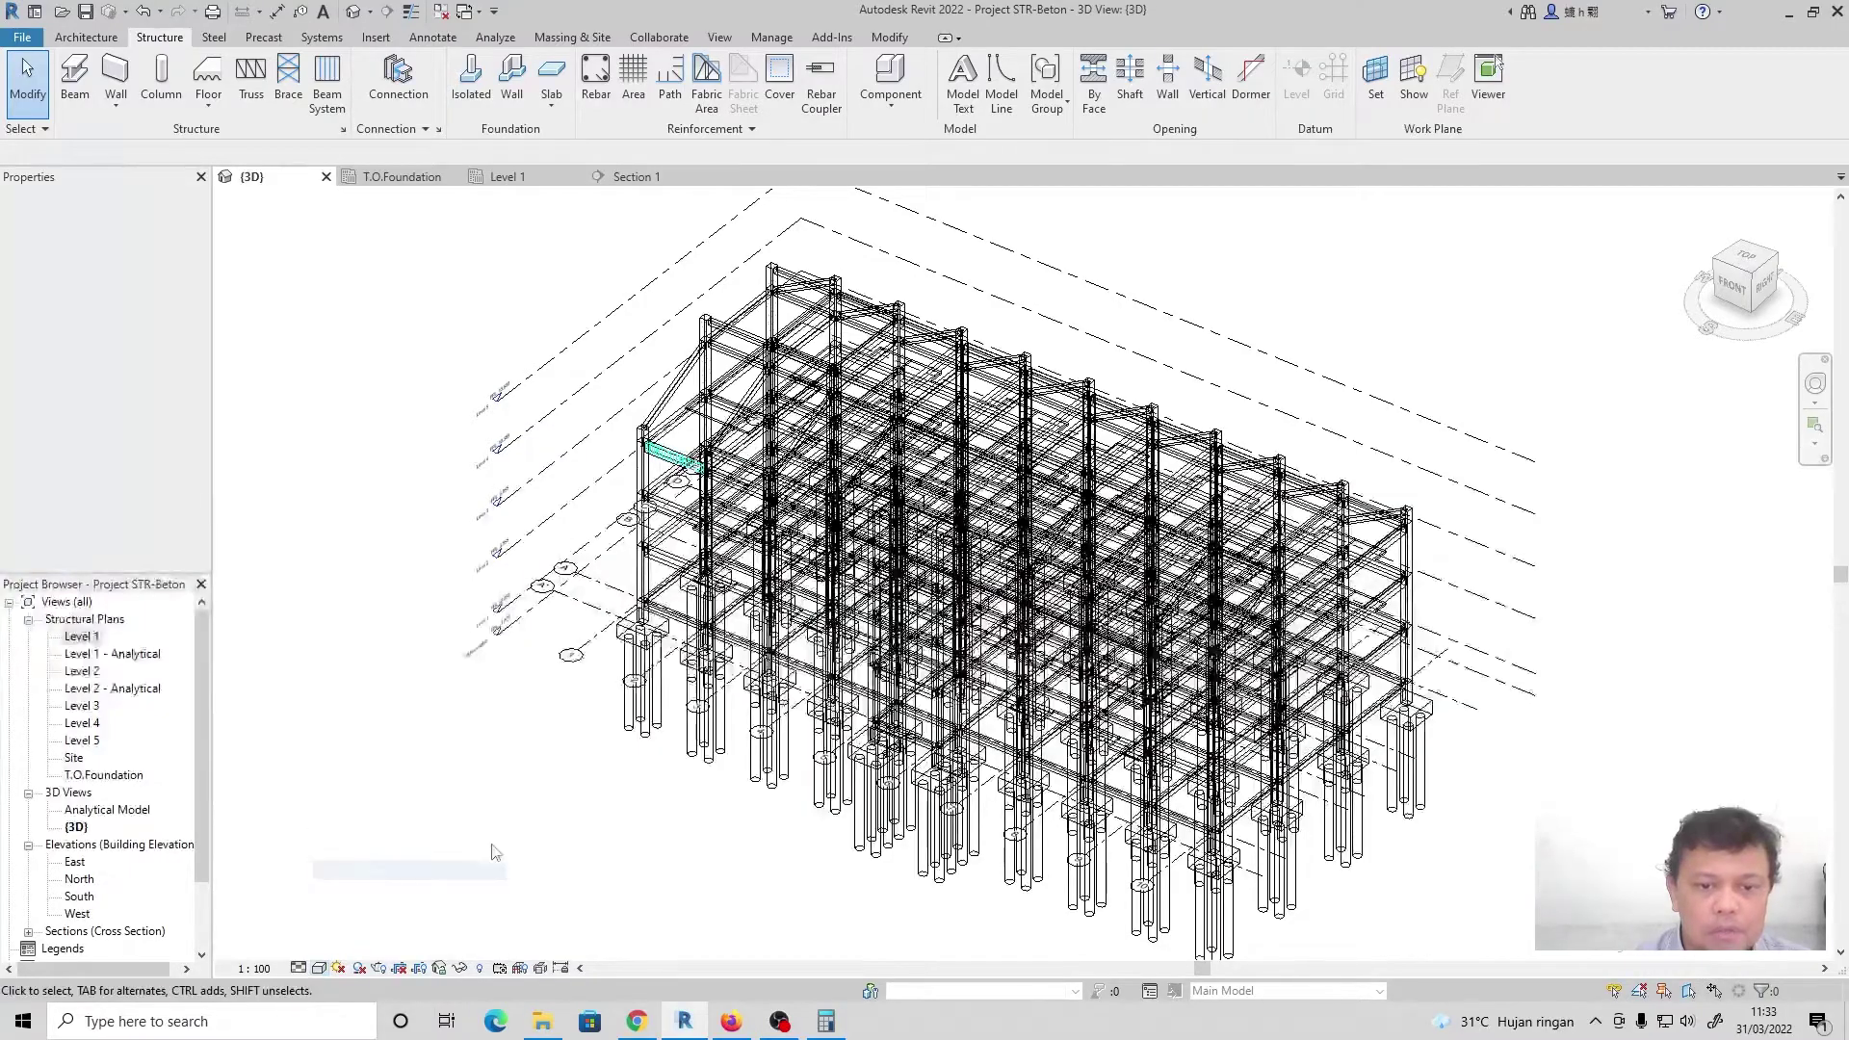
Examine the three stirrup sets inside the upper corner beam up close in the 3D view
scroll(679, 467, "up", 10)
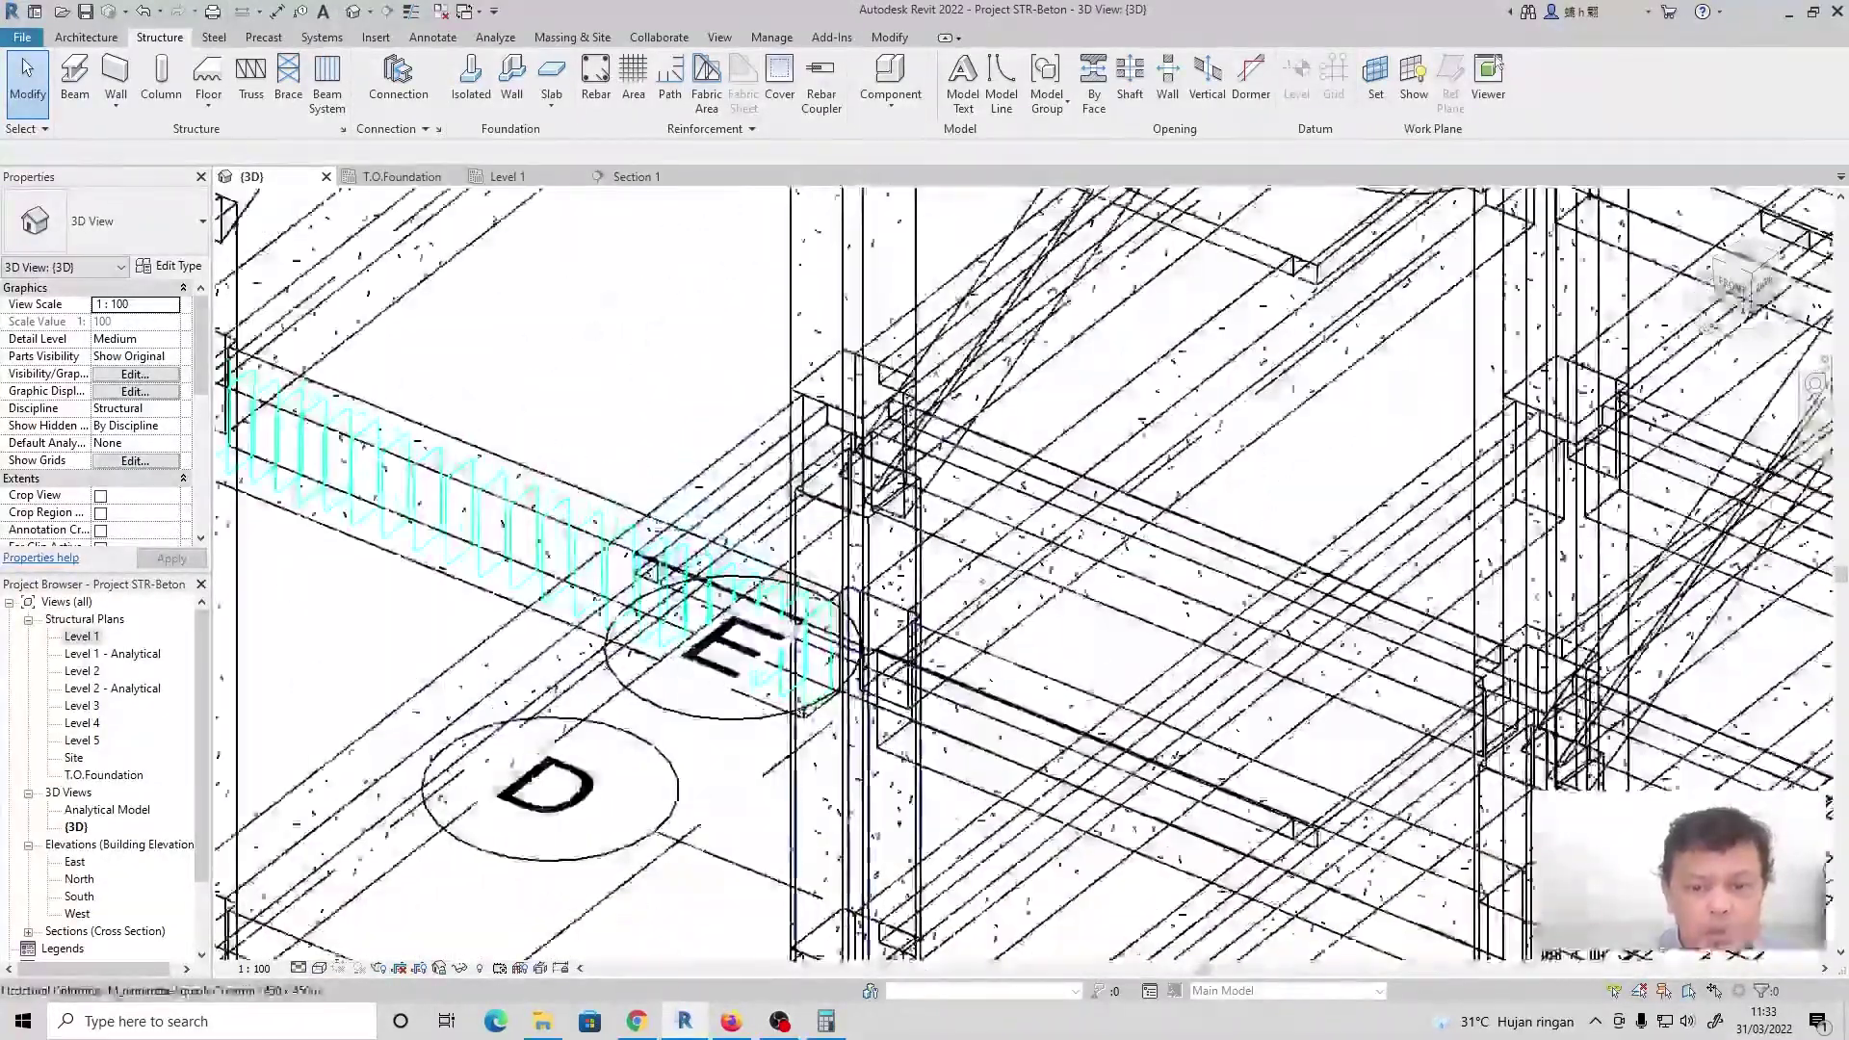
scroll(678, 467, "down", 10)
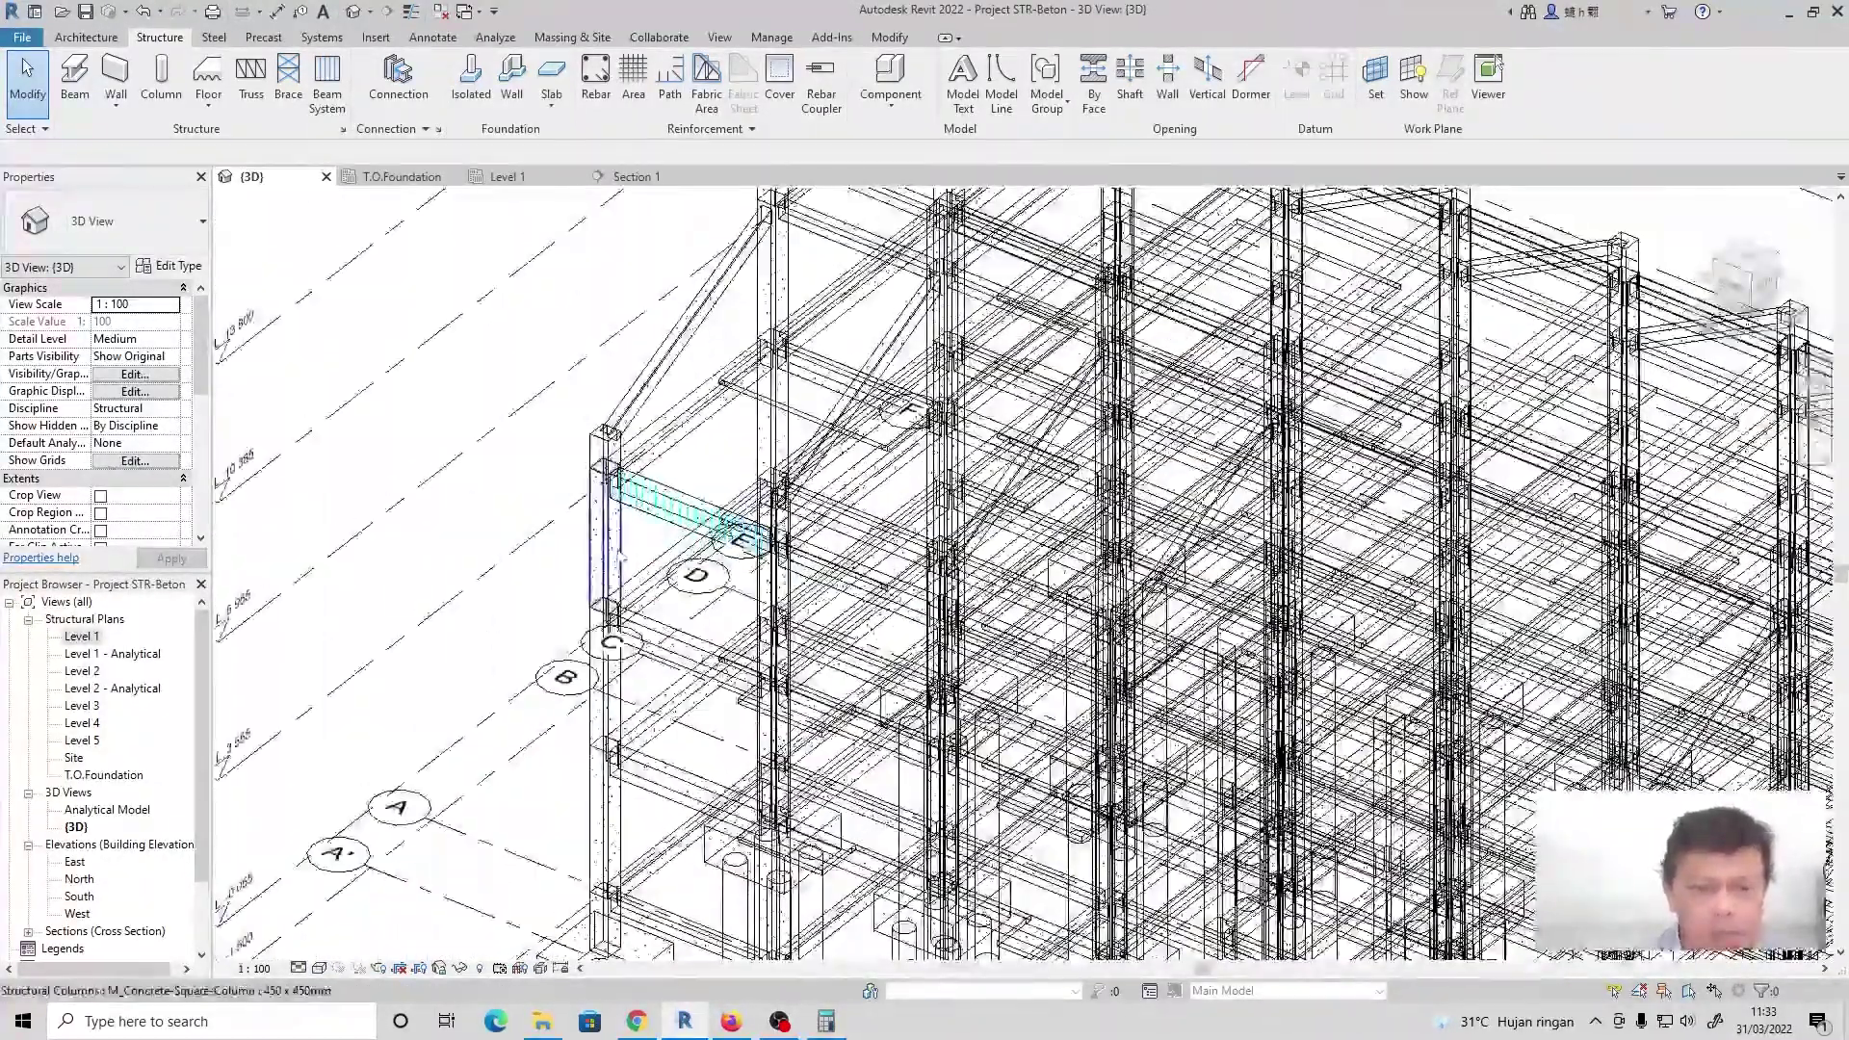
left_click(599, 660)
middle_click_drag(490, 653, 458, 473, "shift")
left_click(464, 477)
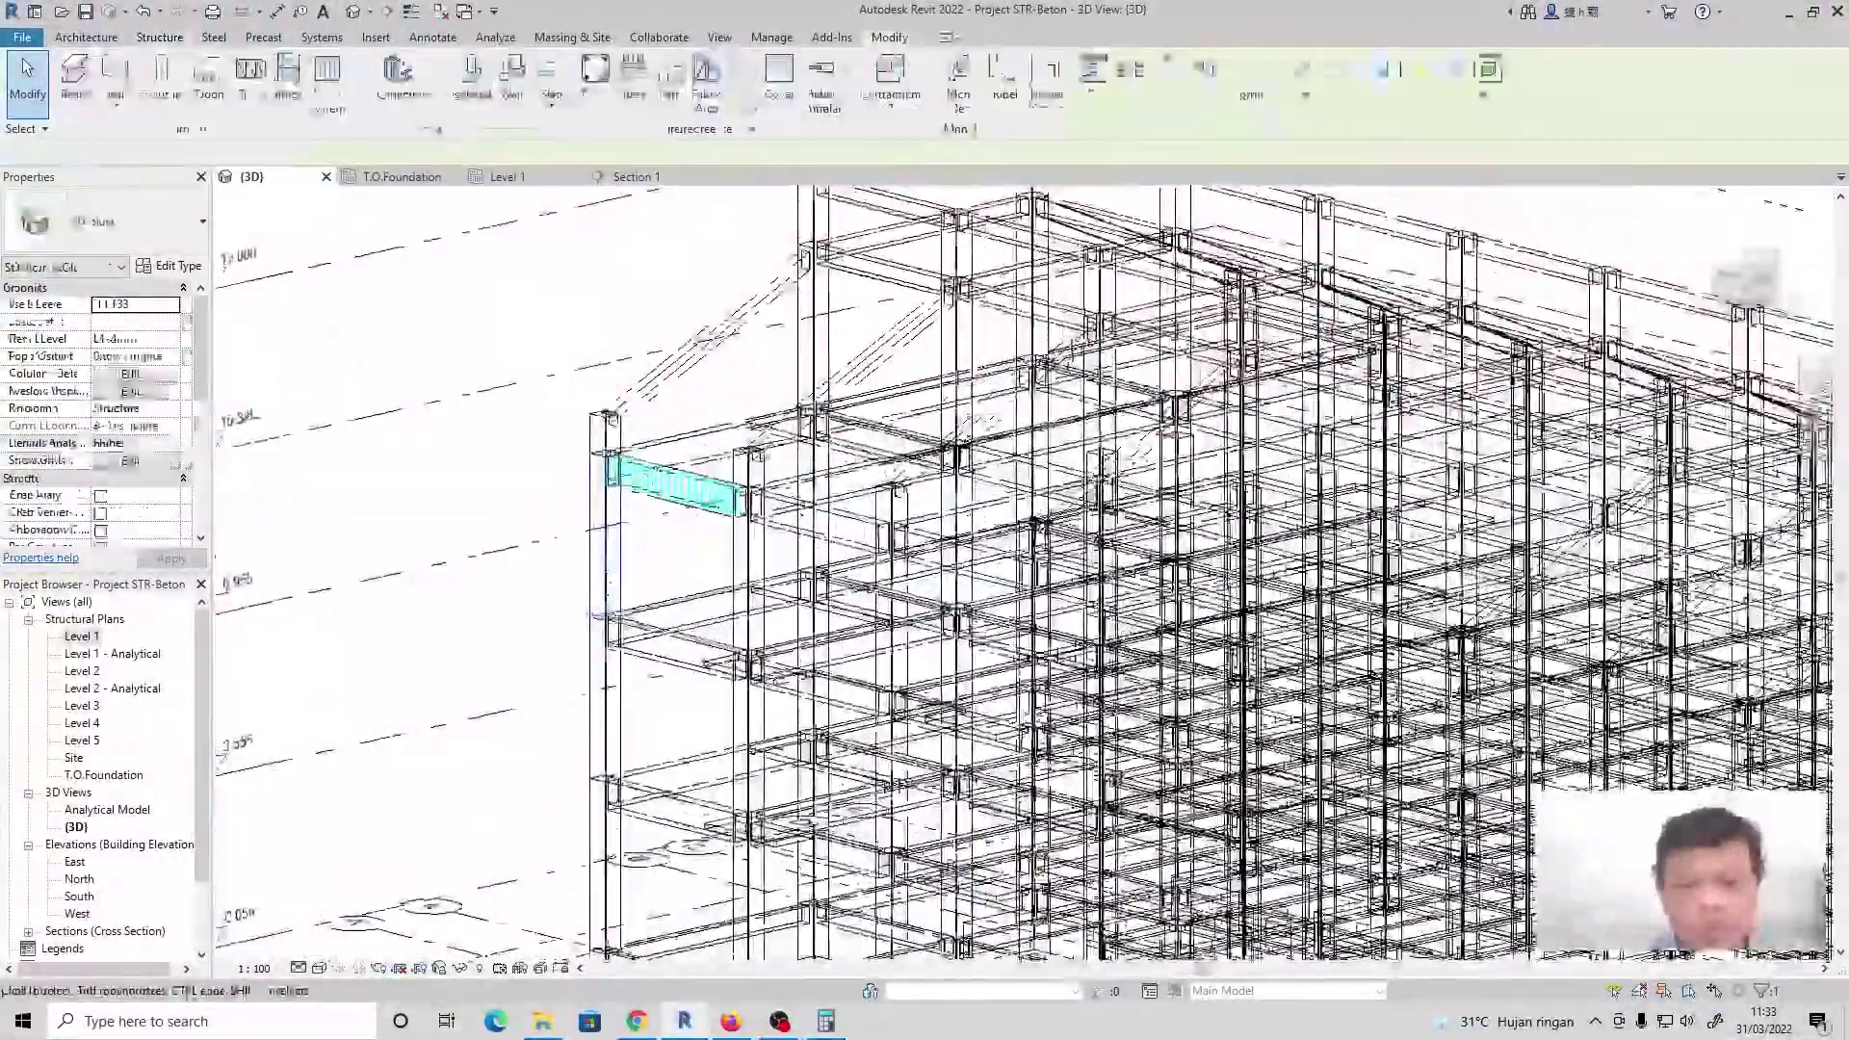
scroll(677, 449, "up", 4)
scroll(632, 493, "up", 5)
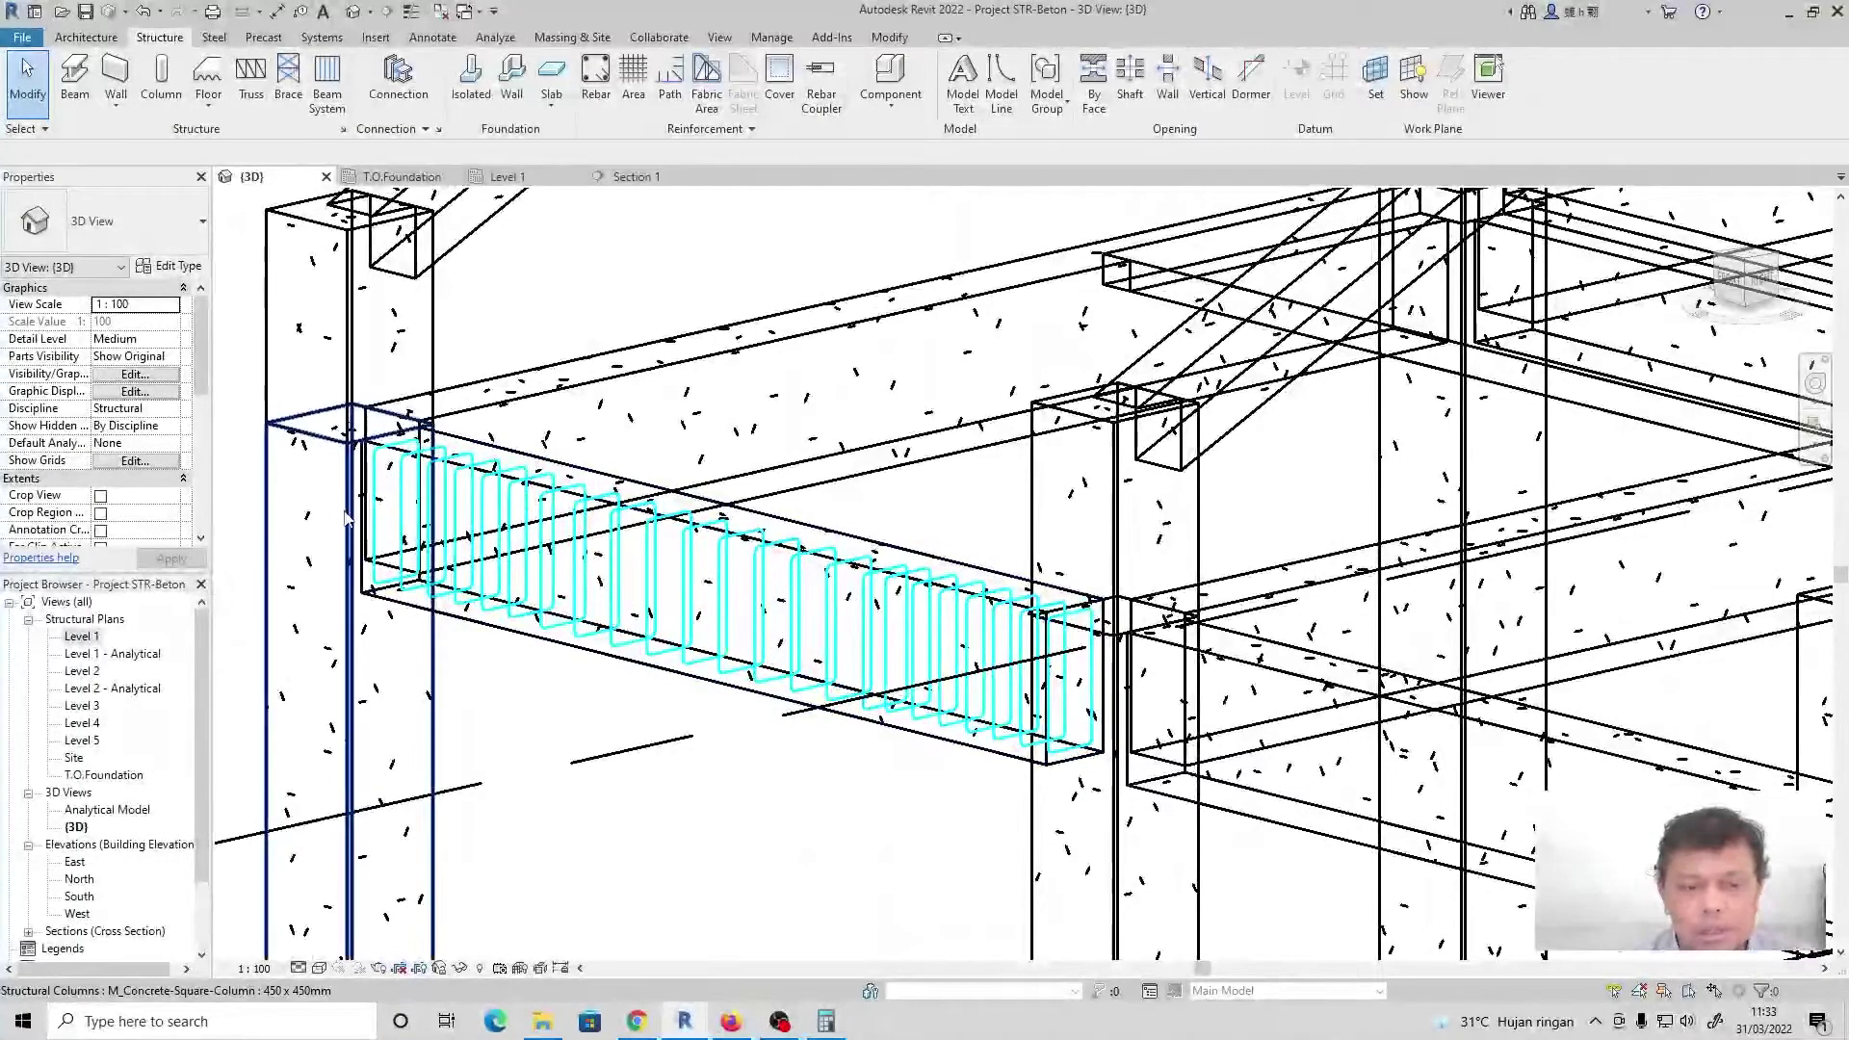
Begin placing structural rebar in the Section 1 view with the D16 bar type
left_click(634, 178)
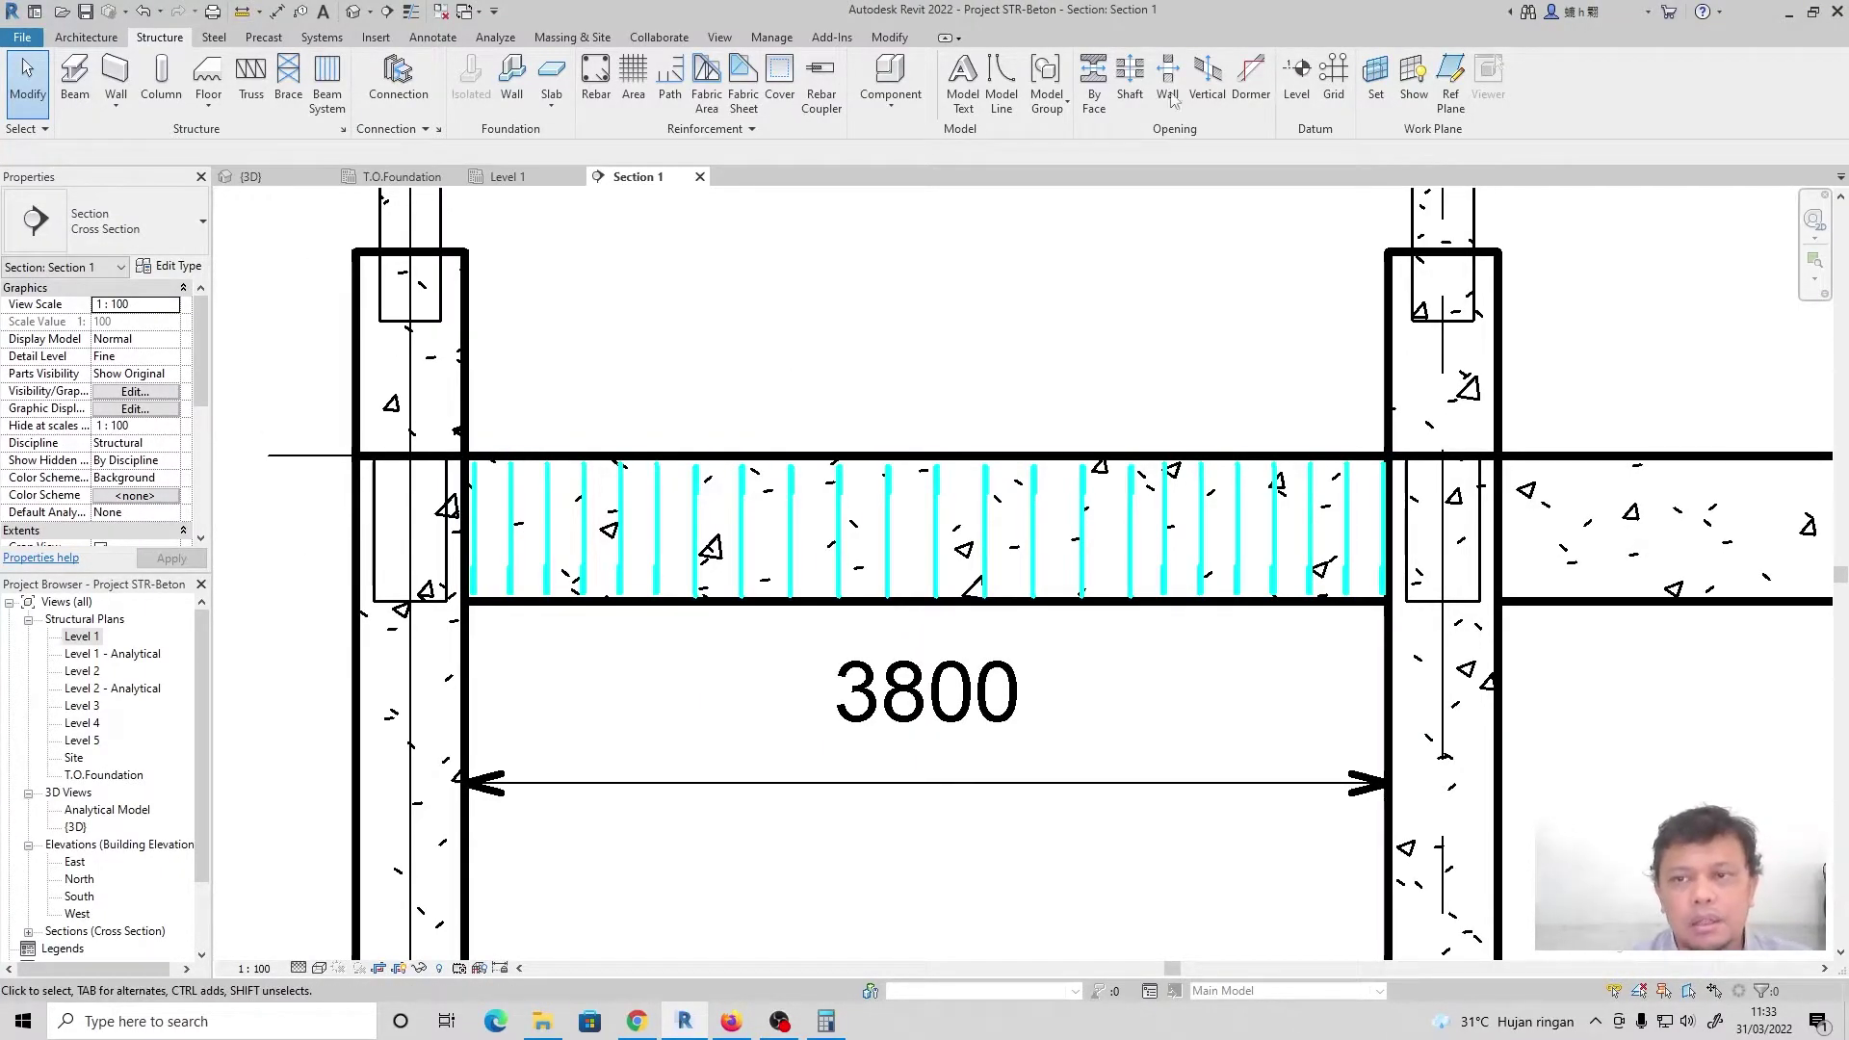
left_click(596, 77)
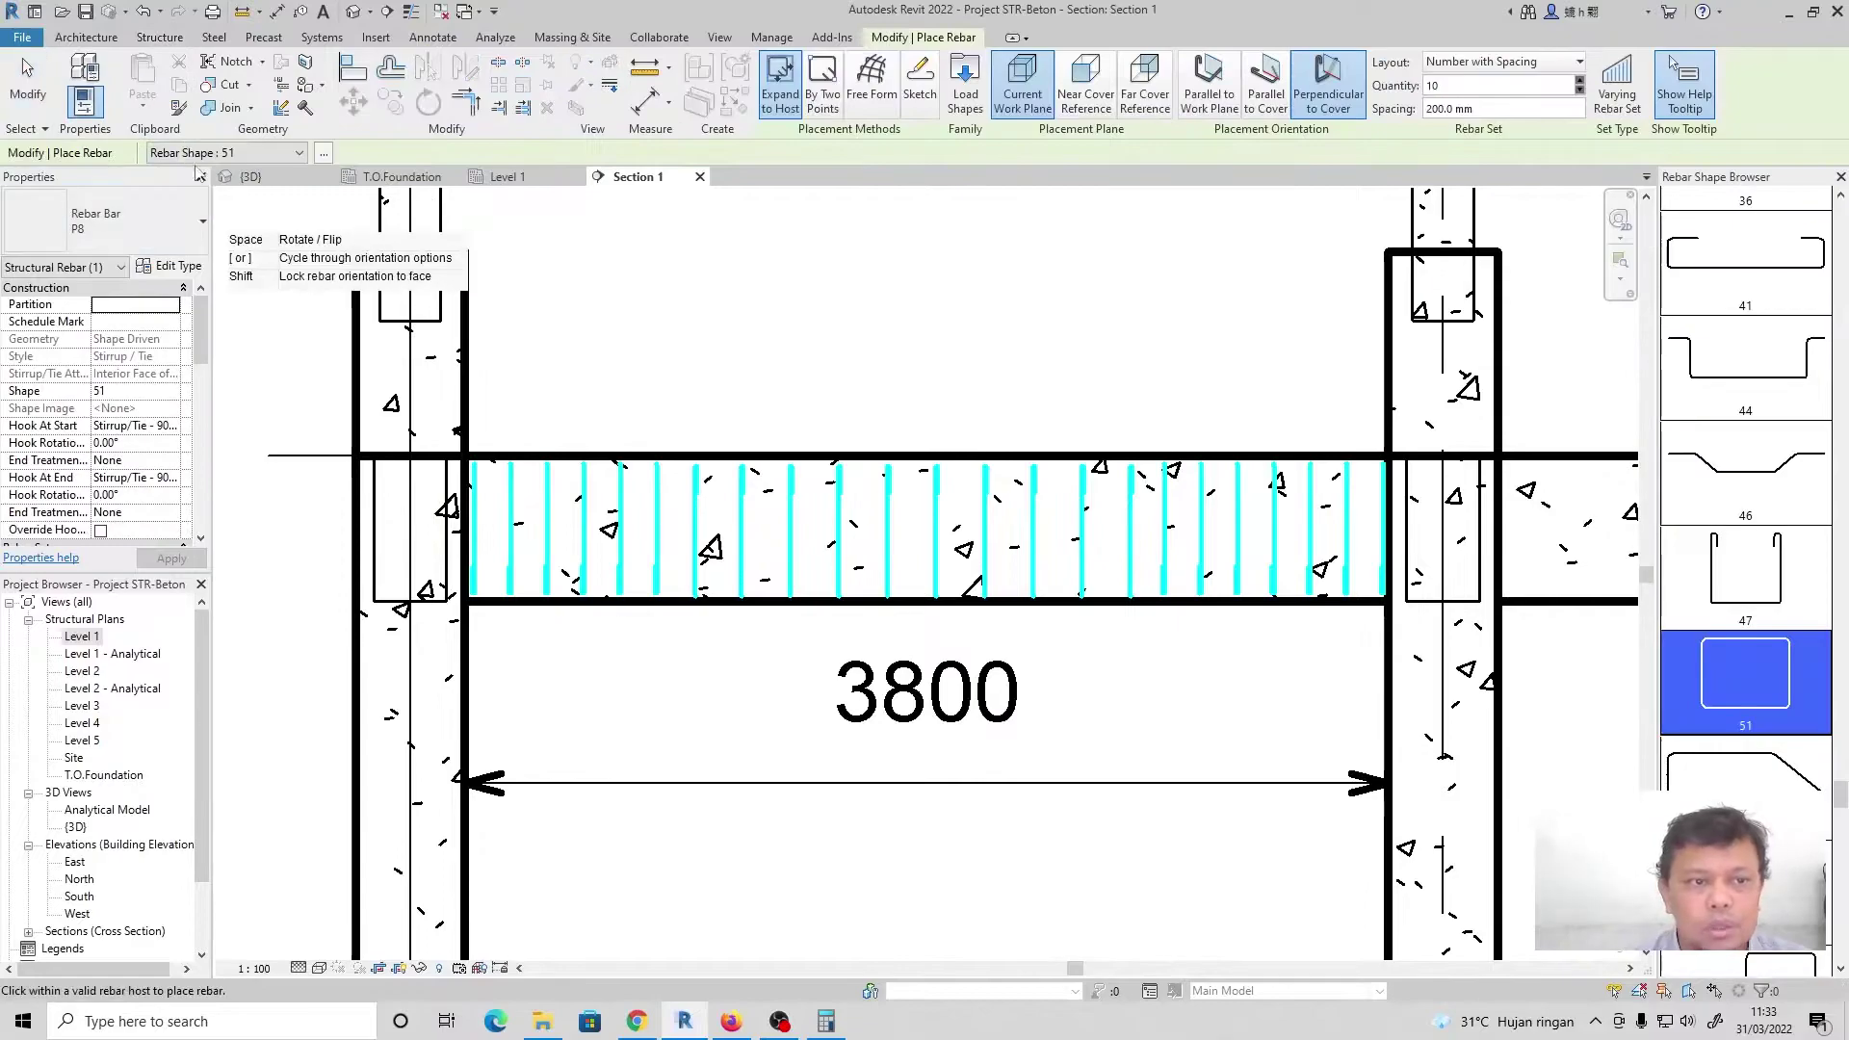
left_click(135, 221)
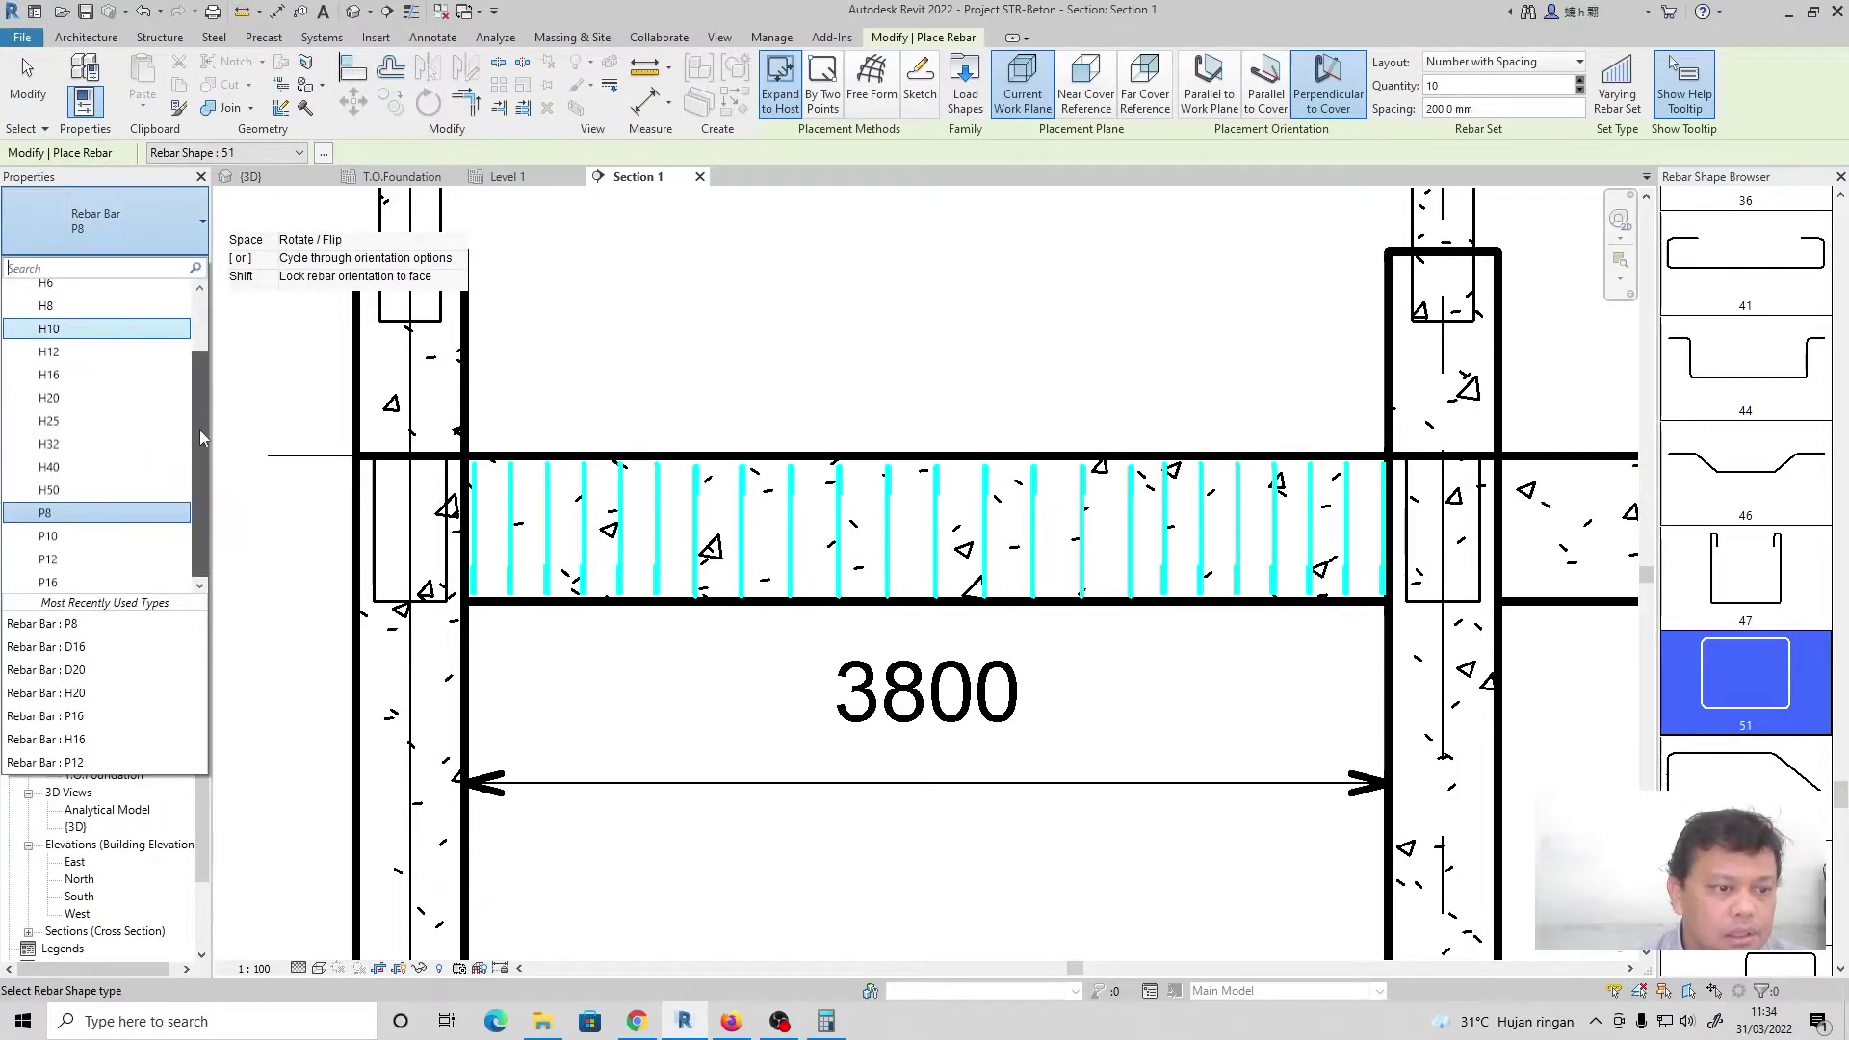
scroll(199, 430, "up", 3)
left_click(86, 310)
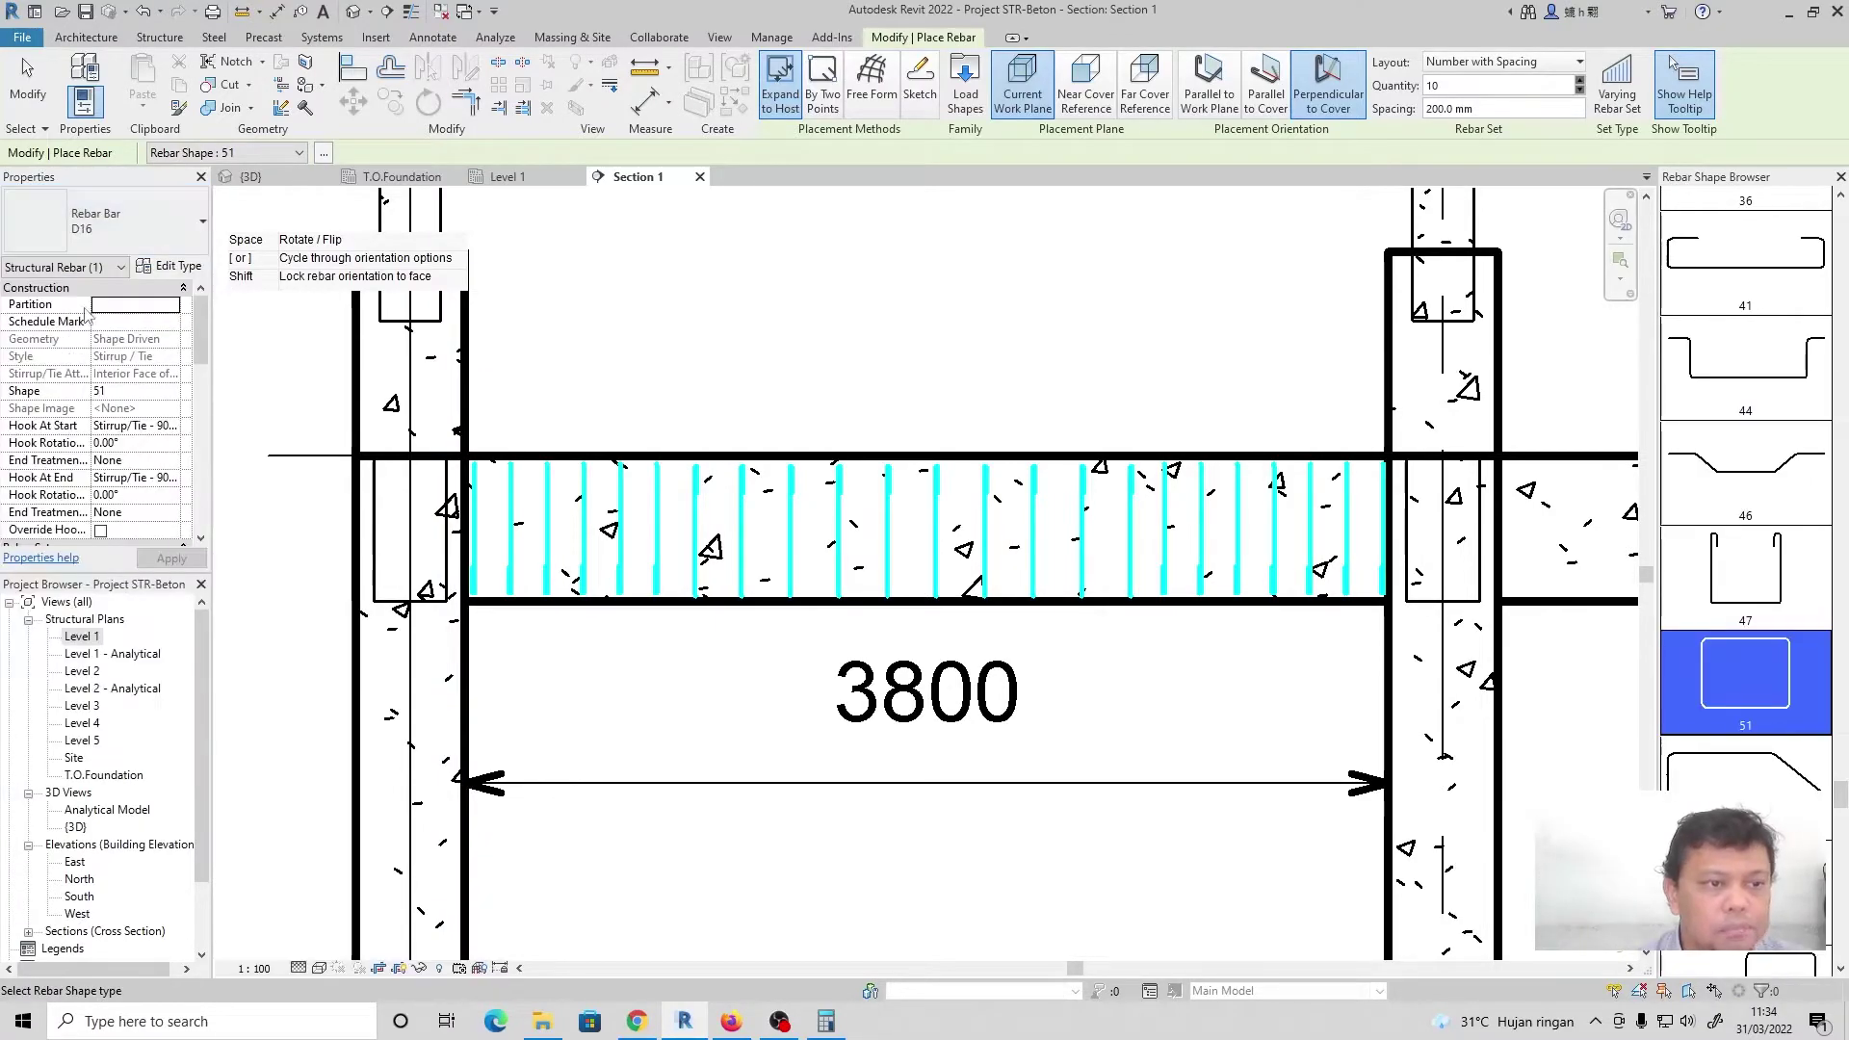
scroll(1786, 574, "up", 4)
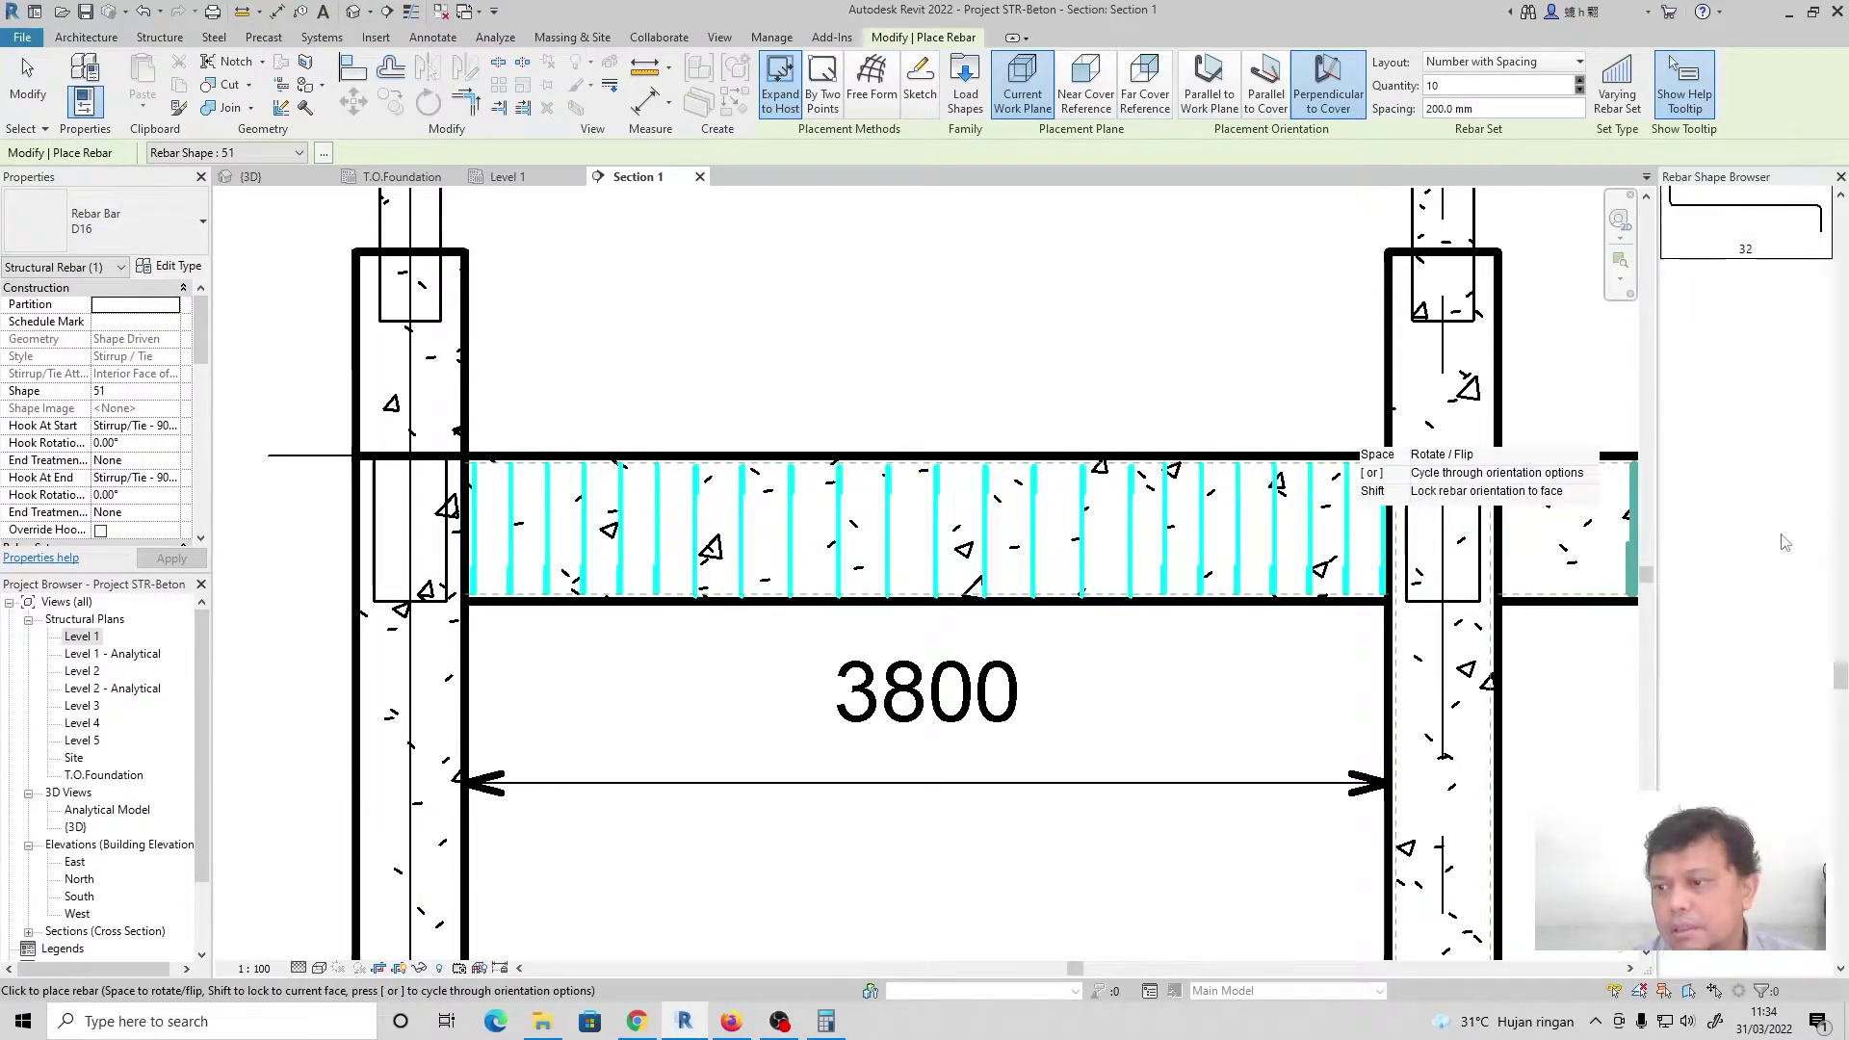
scroll(1680, 603, "up", 6)
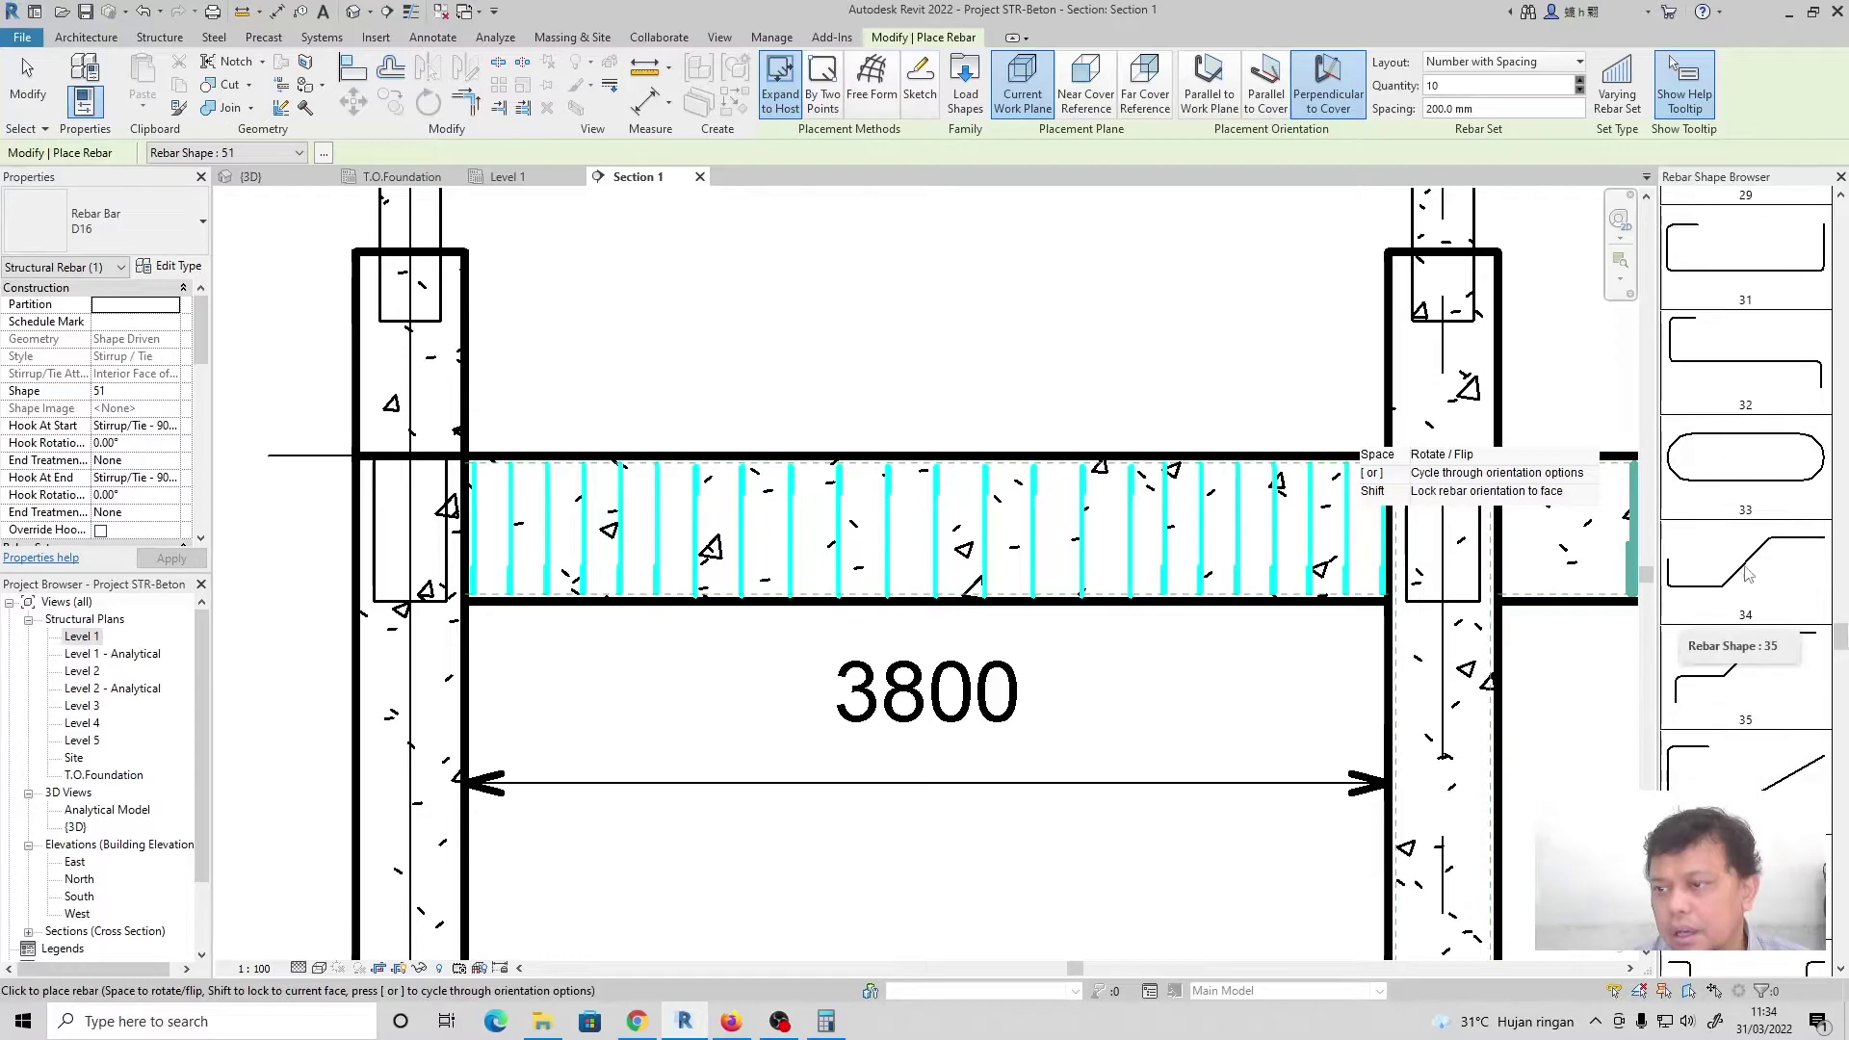
scroll(1758, 549, "up", 3)
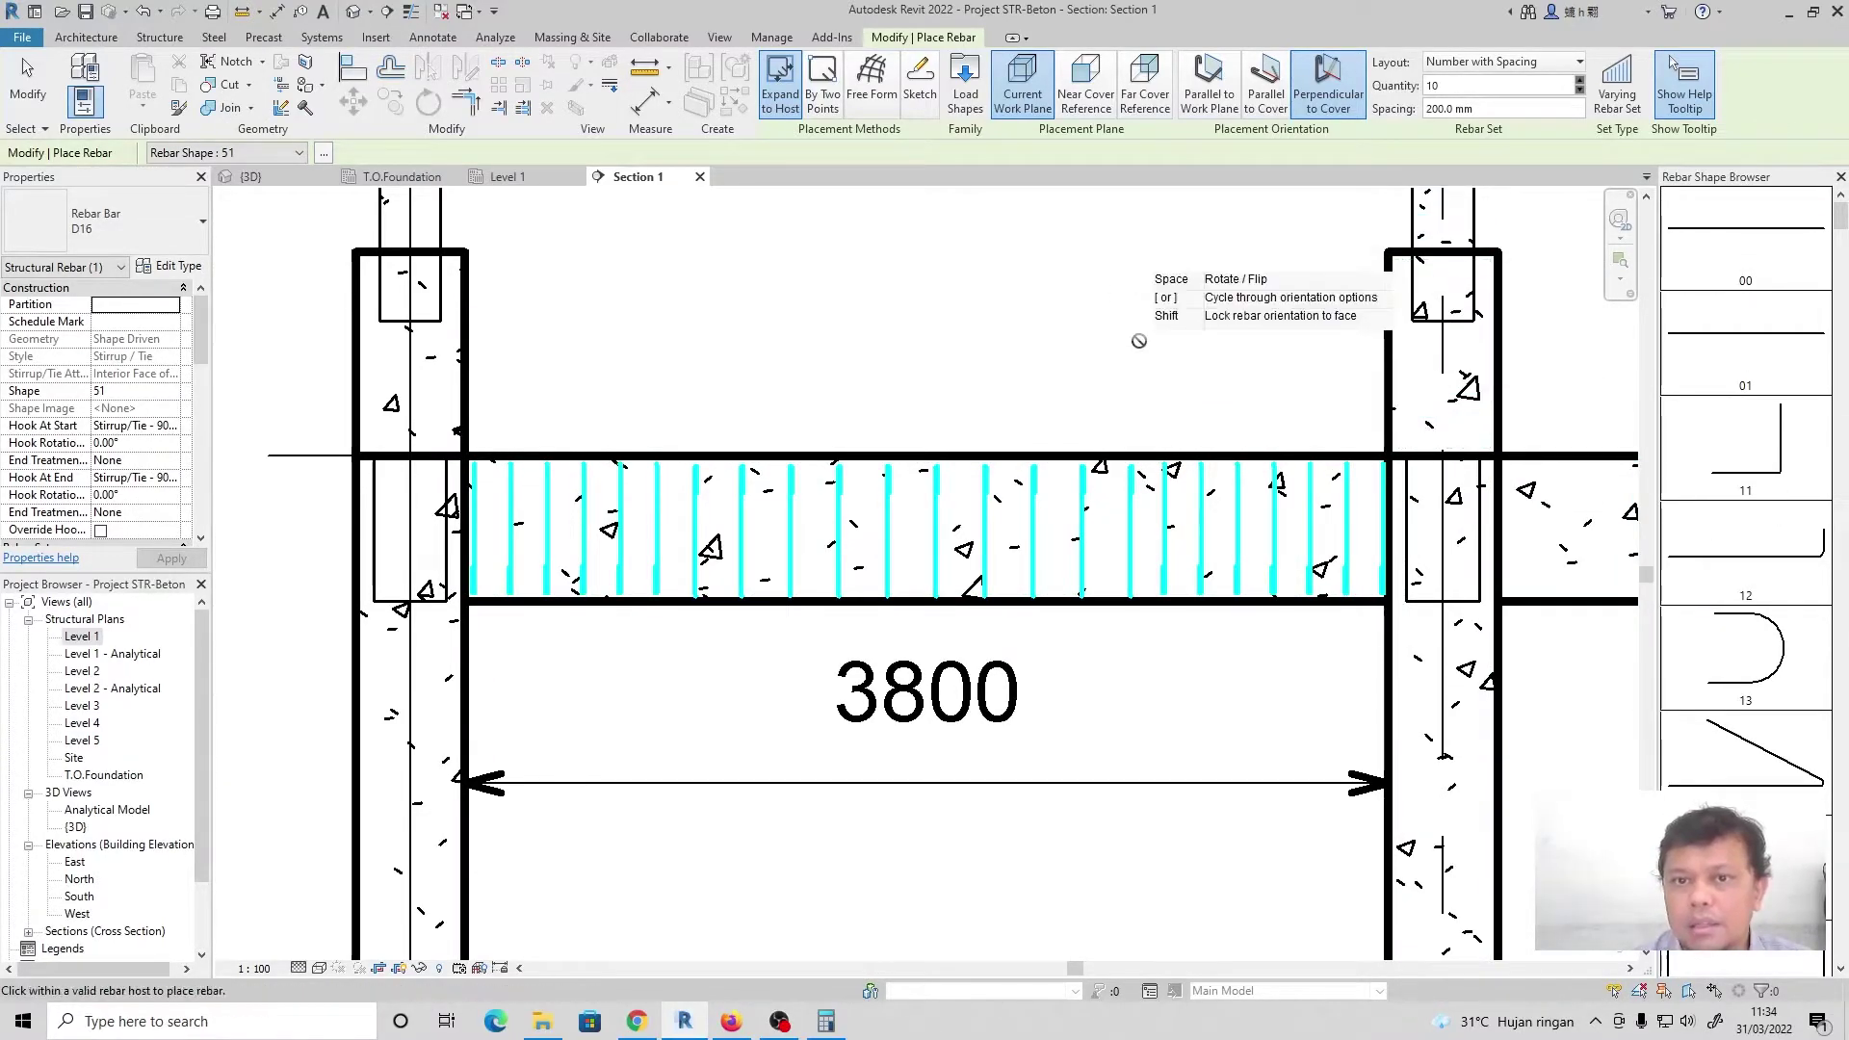
Sketch a custom D16 bar hosted by the upper beam: a 74 mm diagonal hook and a vertical leg along the end column's outer cover
left_click(920, 85)
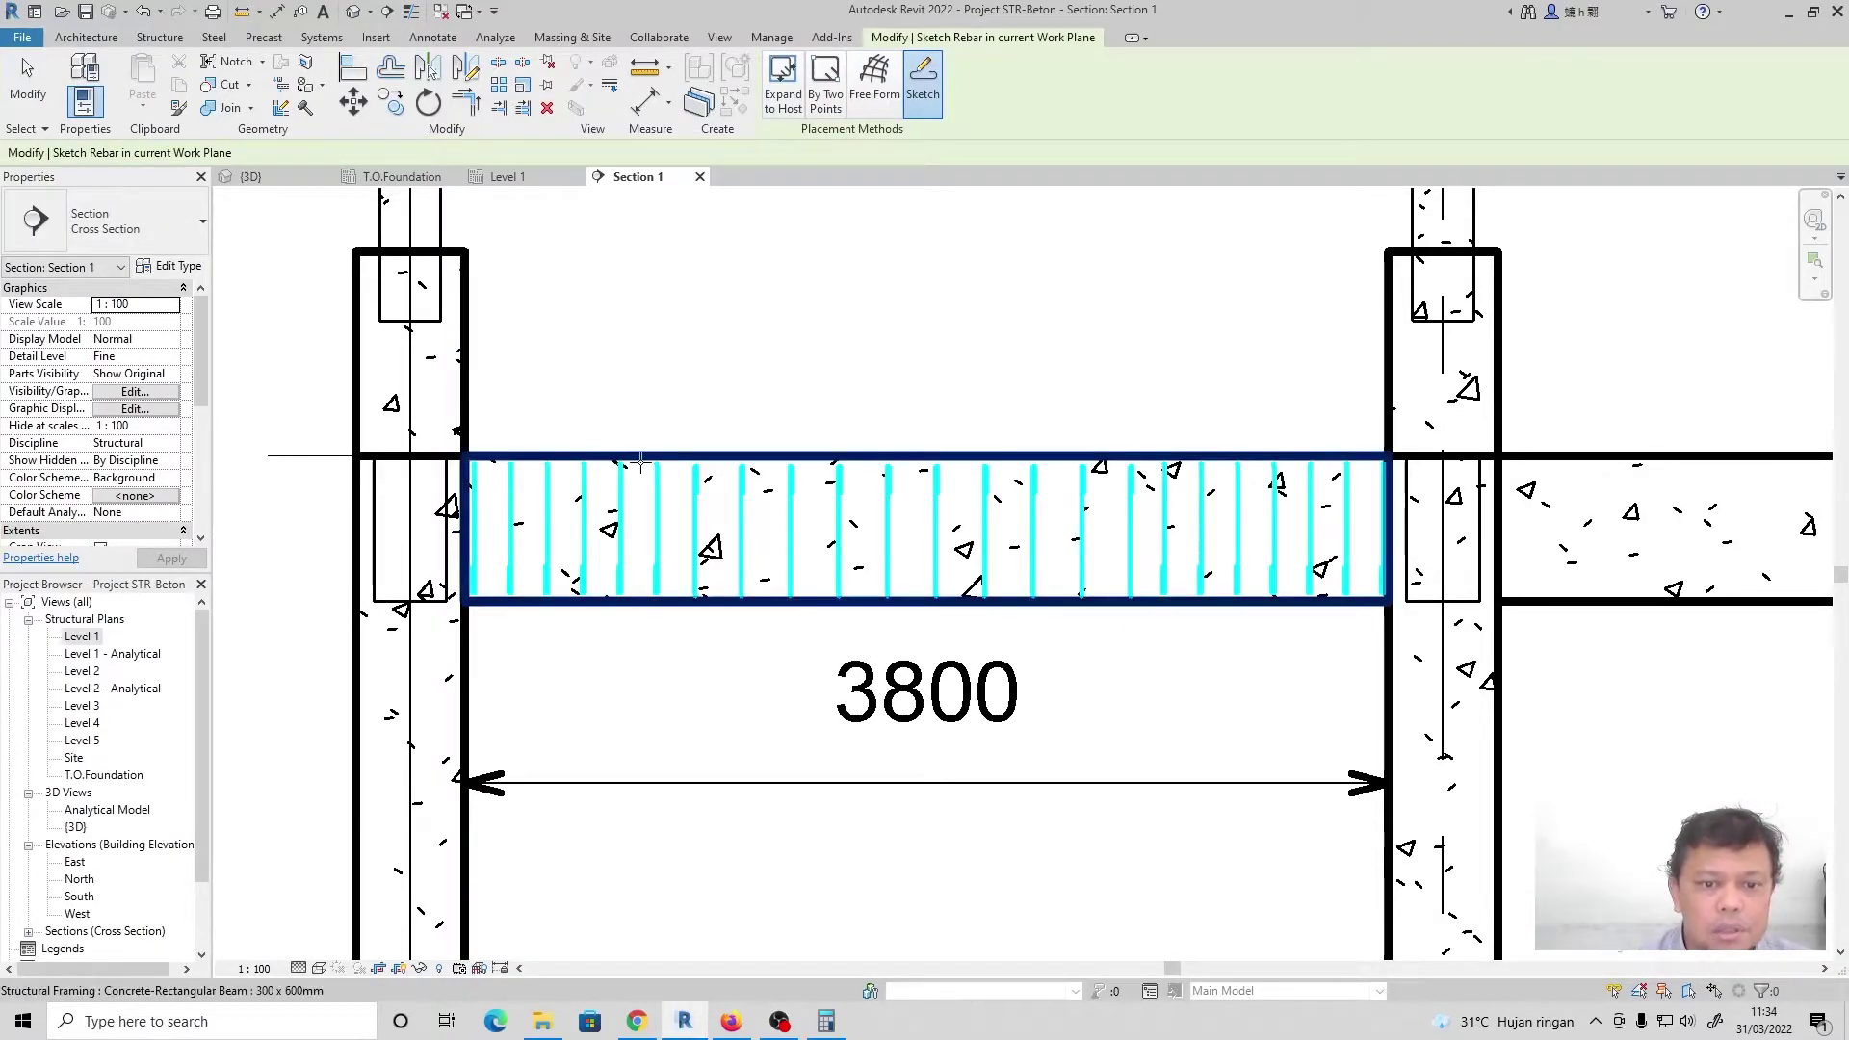
scroll(473, 470, "up", 3)
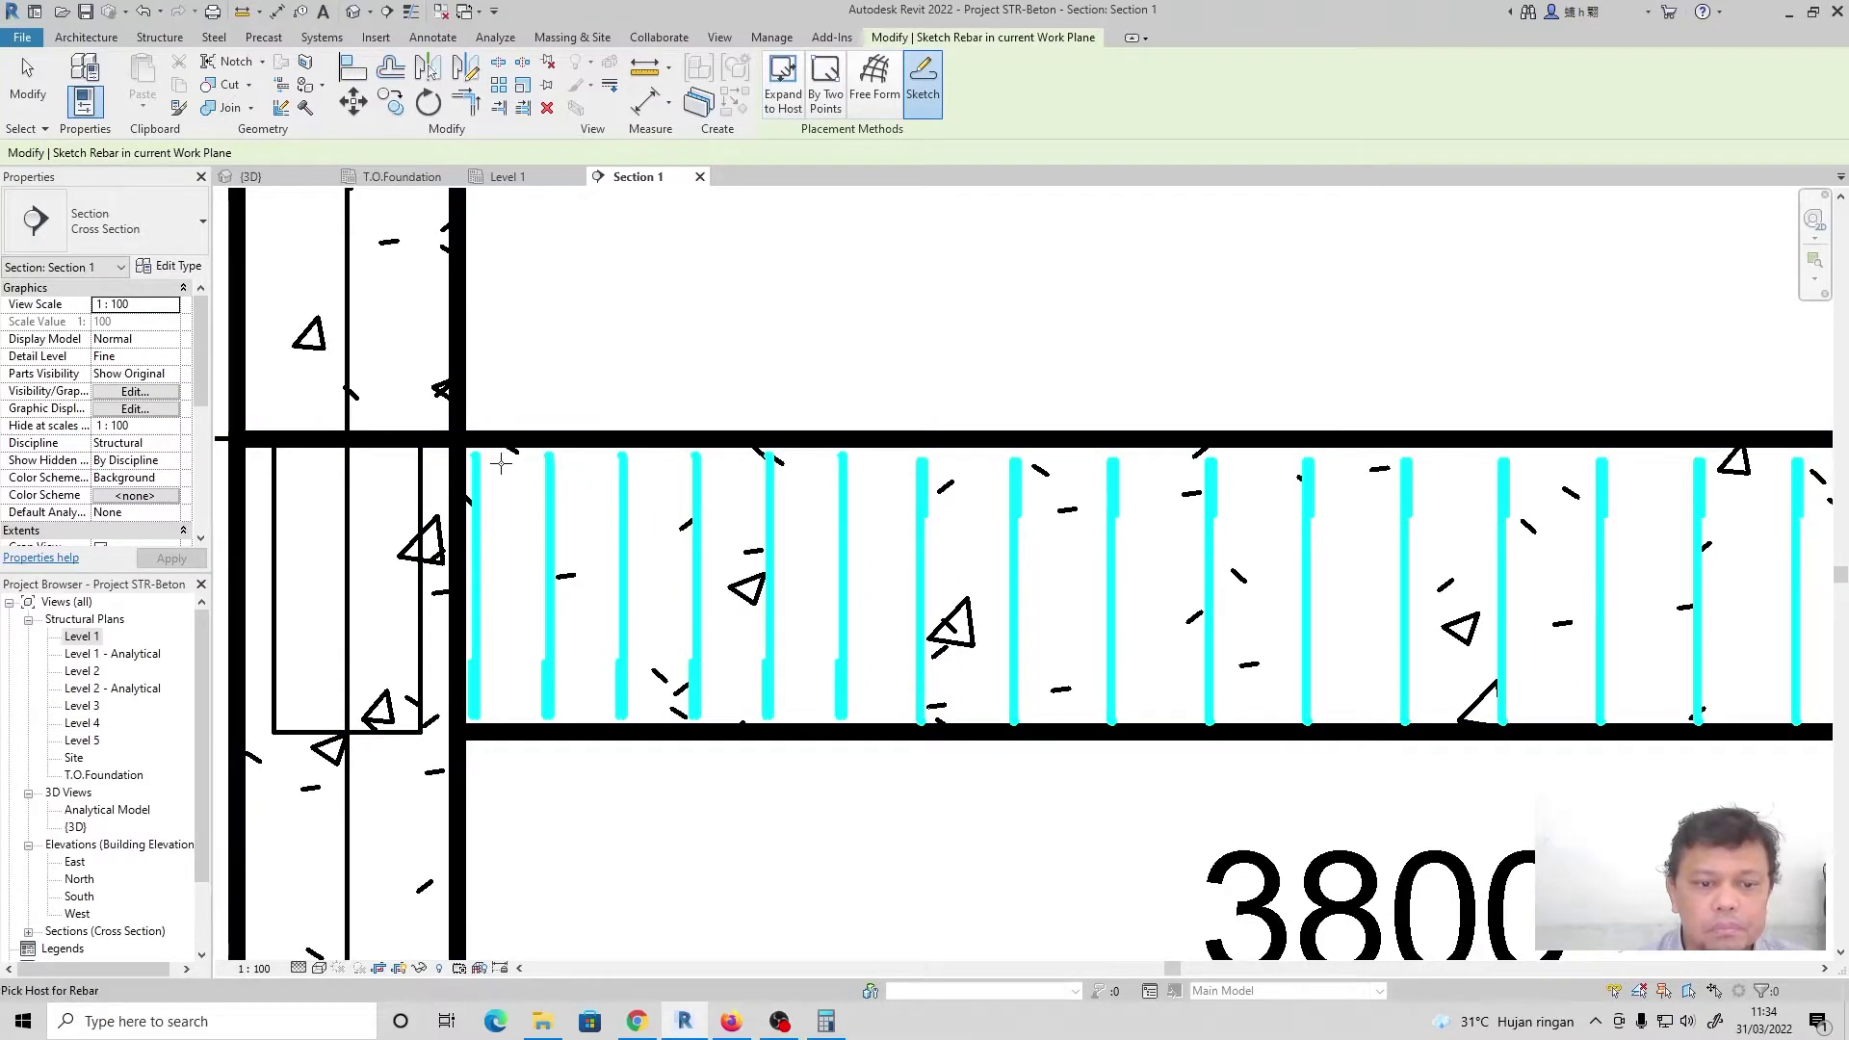
scroll(473, 463, "up", 3)
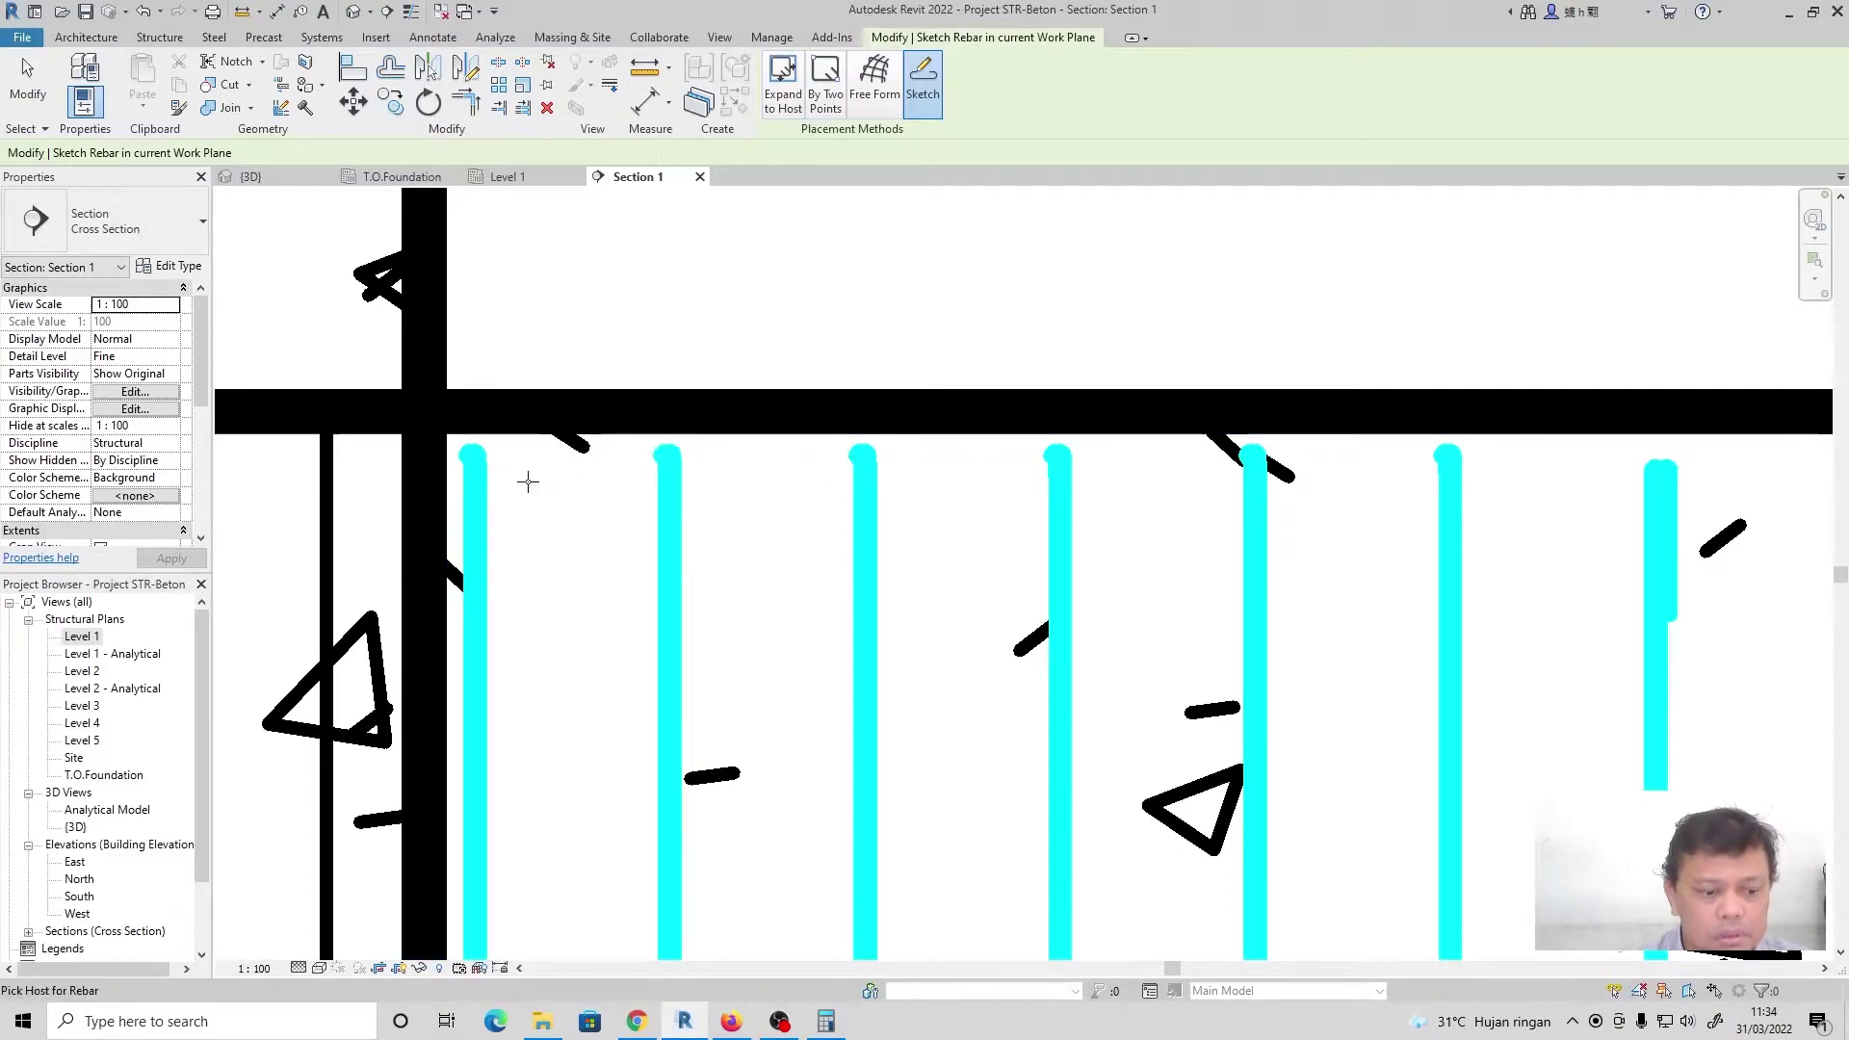
left_click(587, 408)
scroll(617, 436, "down", 5)
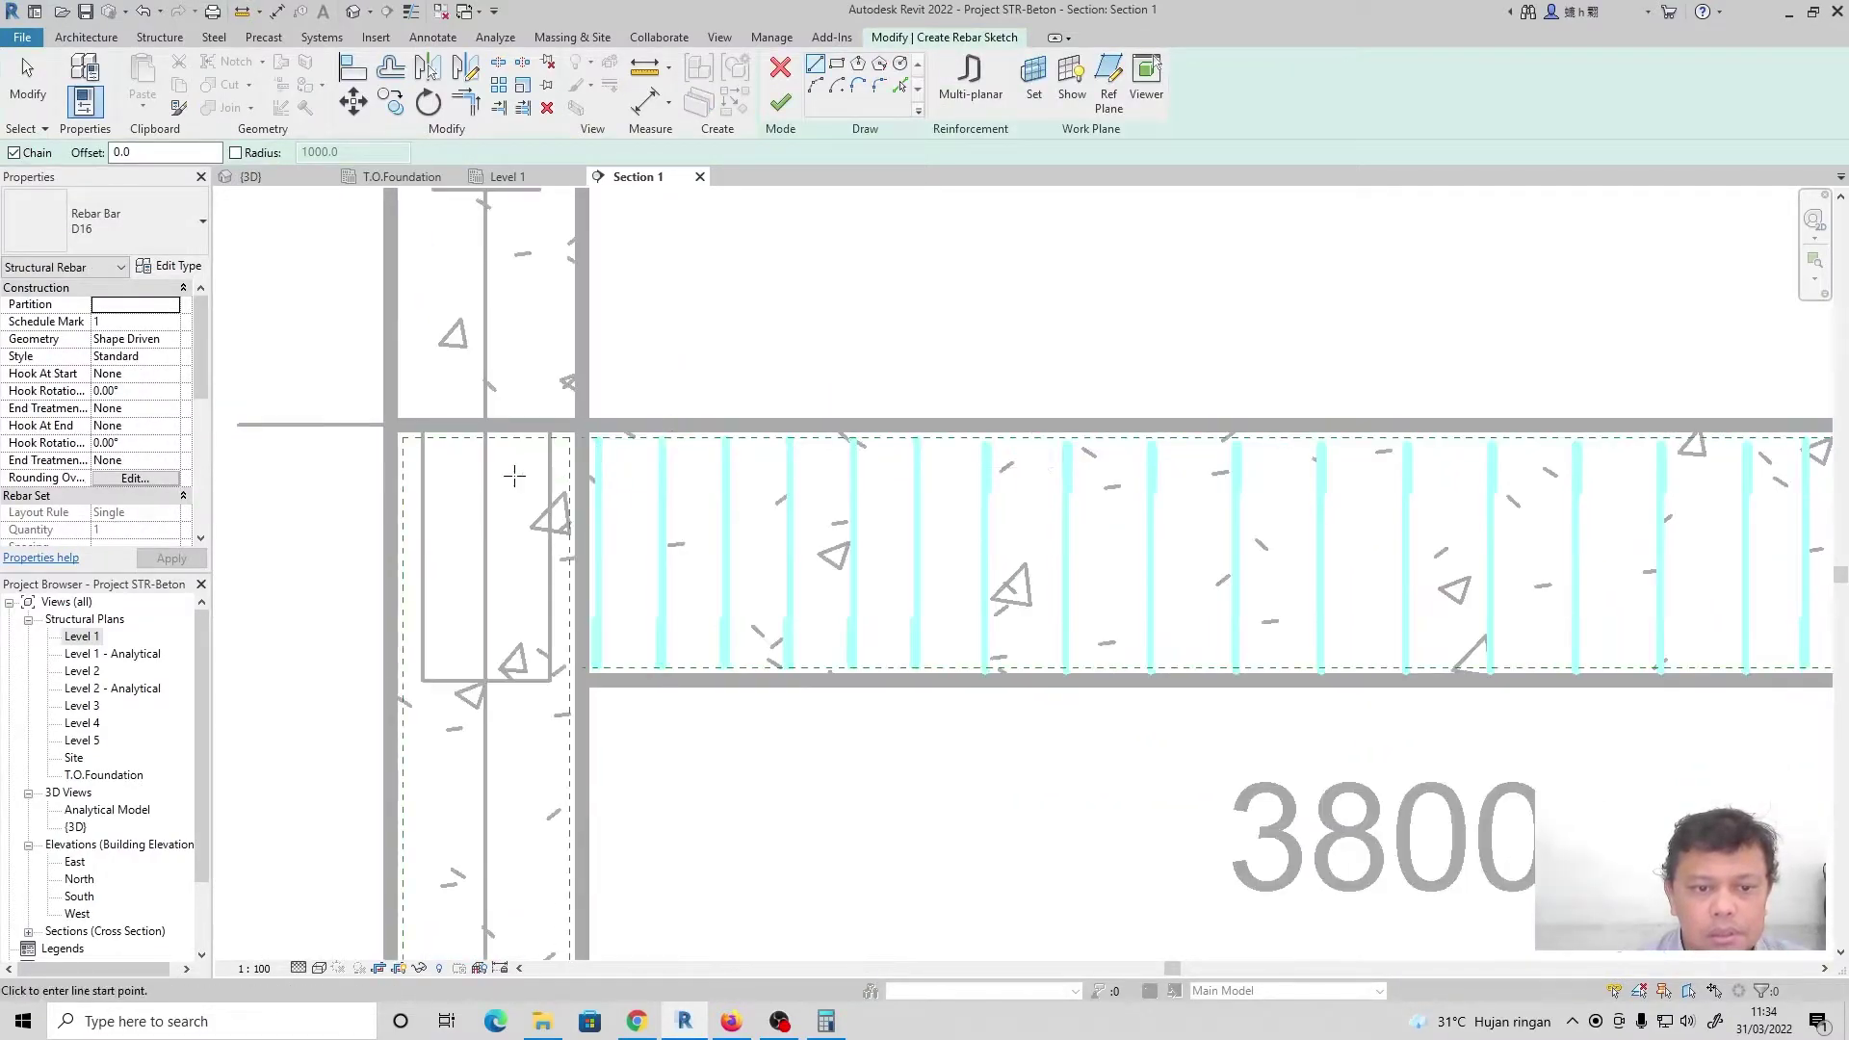
left_click(427, 736)
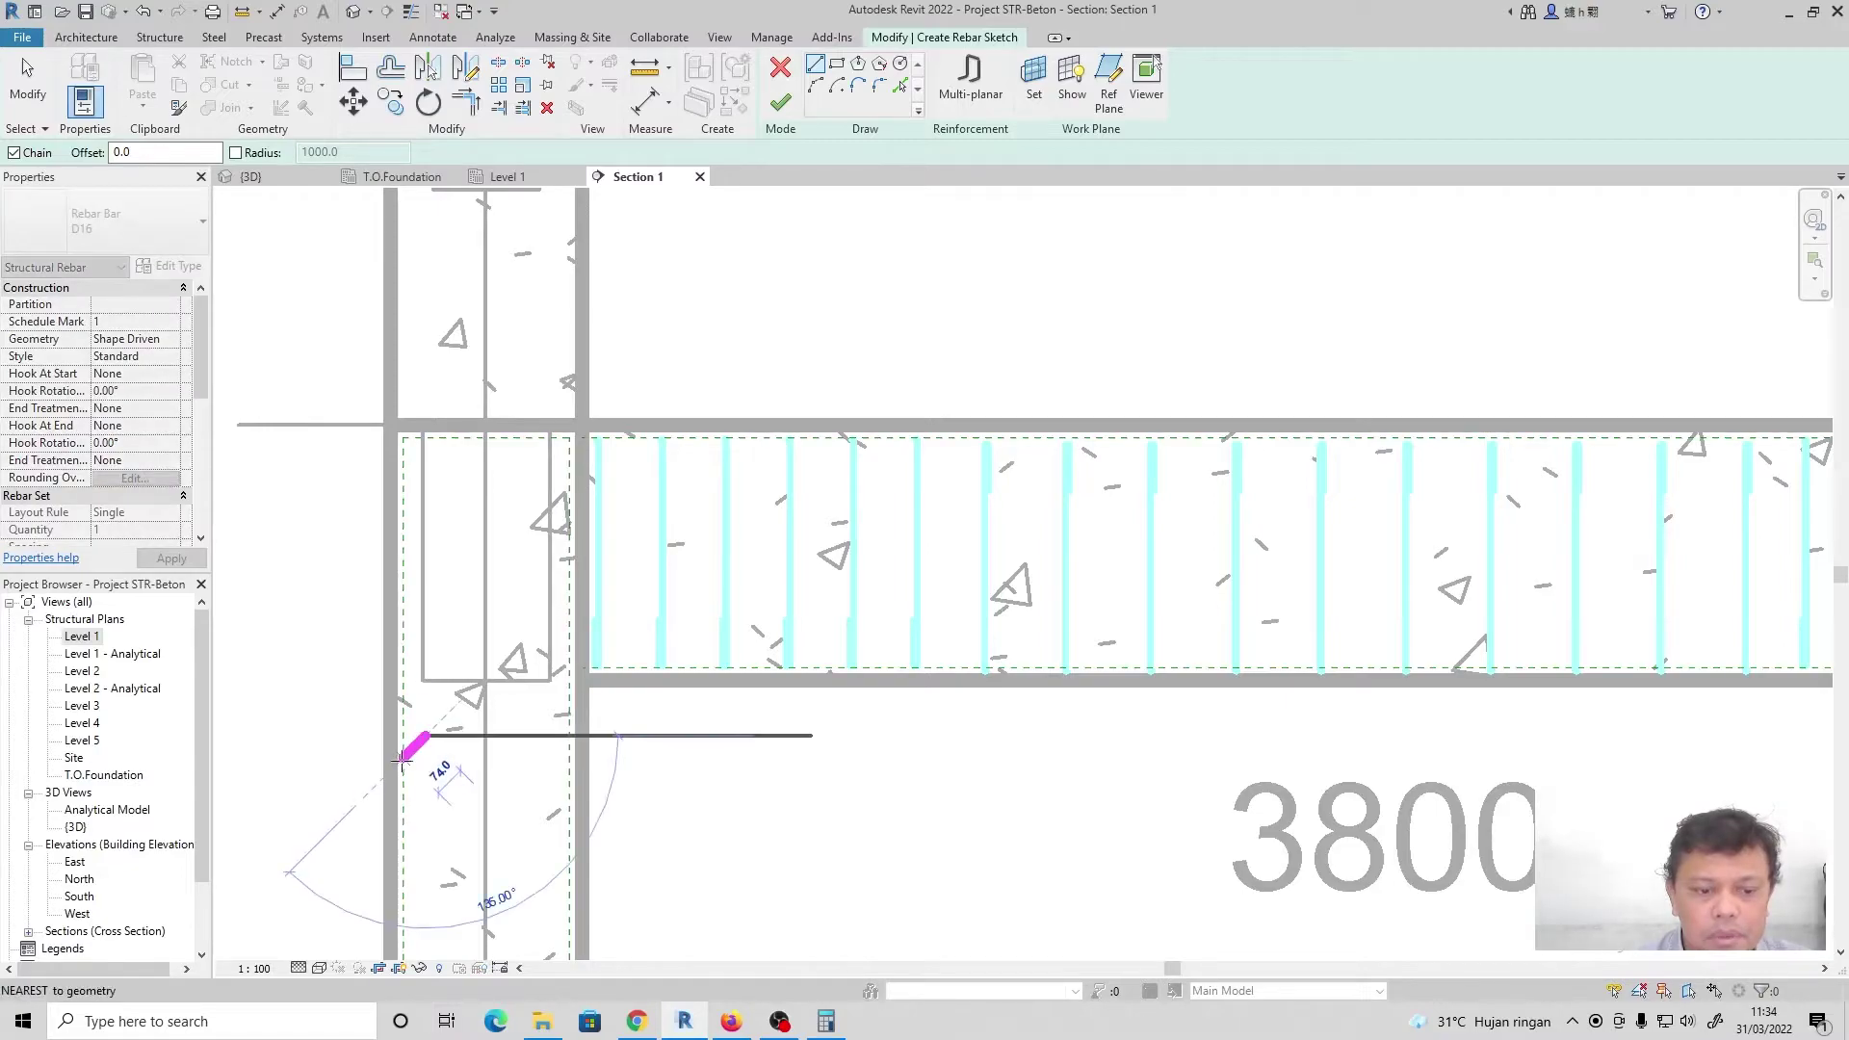
left_click(406, 757)
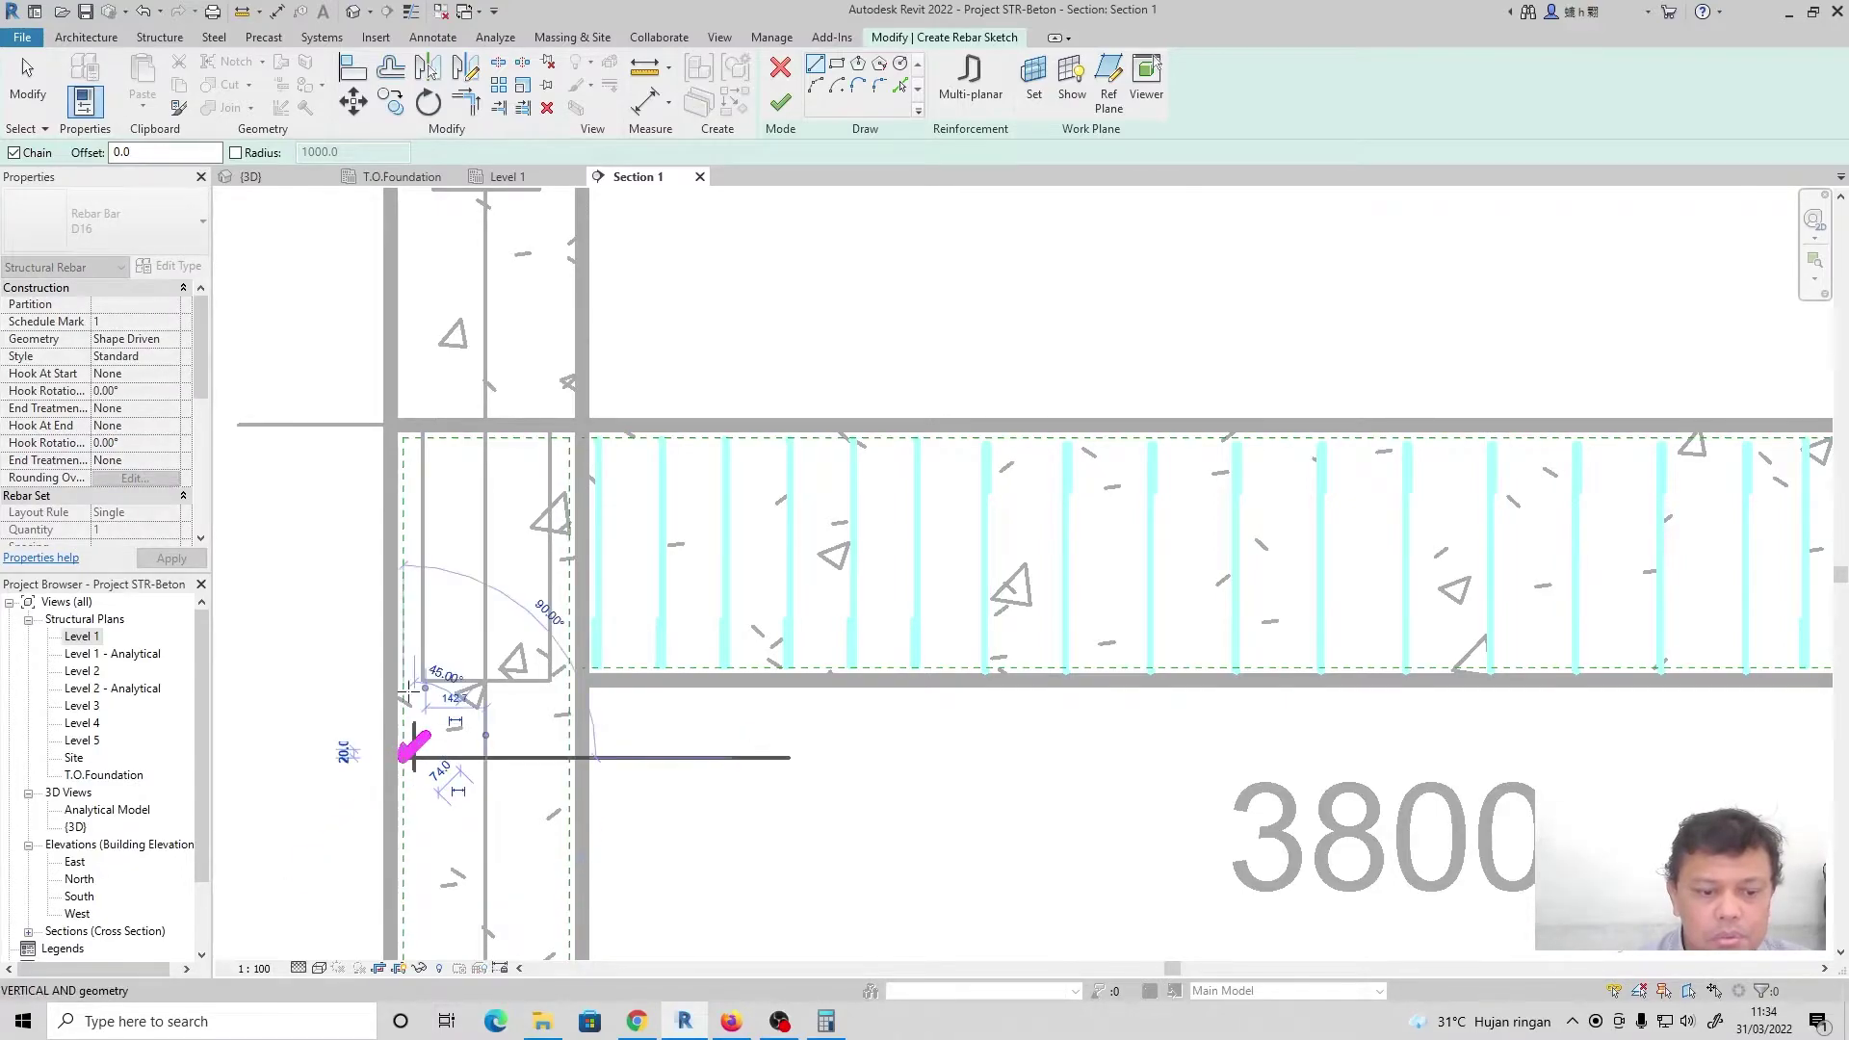
left_click(408, 442)
Extend the bar sketch along the beam's upper cover past the second column and end it with a diagonal hook about 100 mm long
scroll(530, 457, "down", 6)
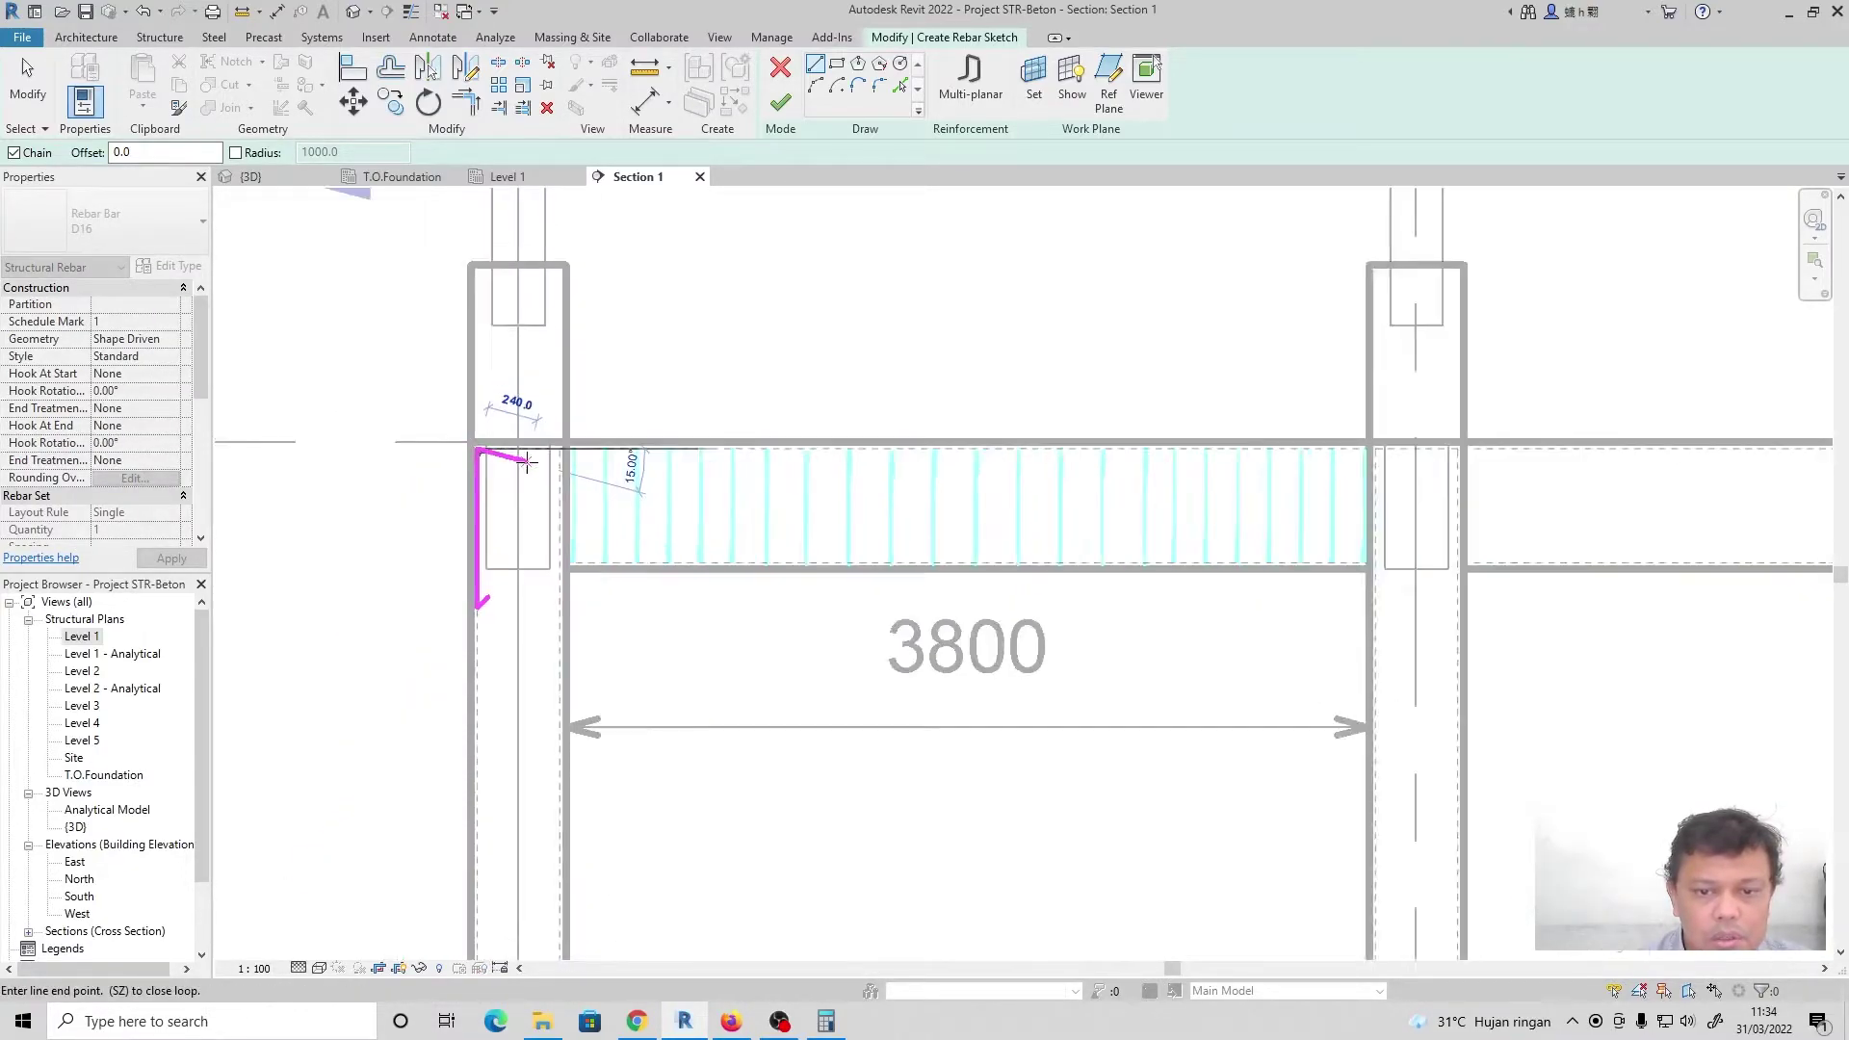
scroll(1253, 450, "up", 5)
scroll(1253, 450, "up", 3)
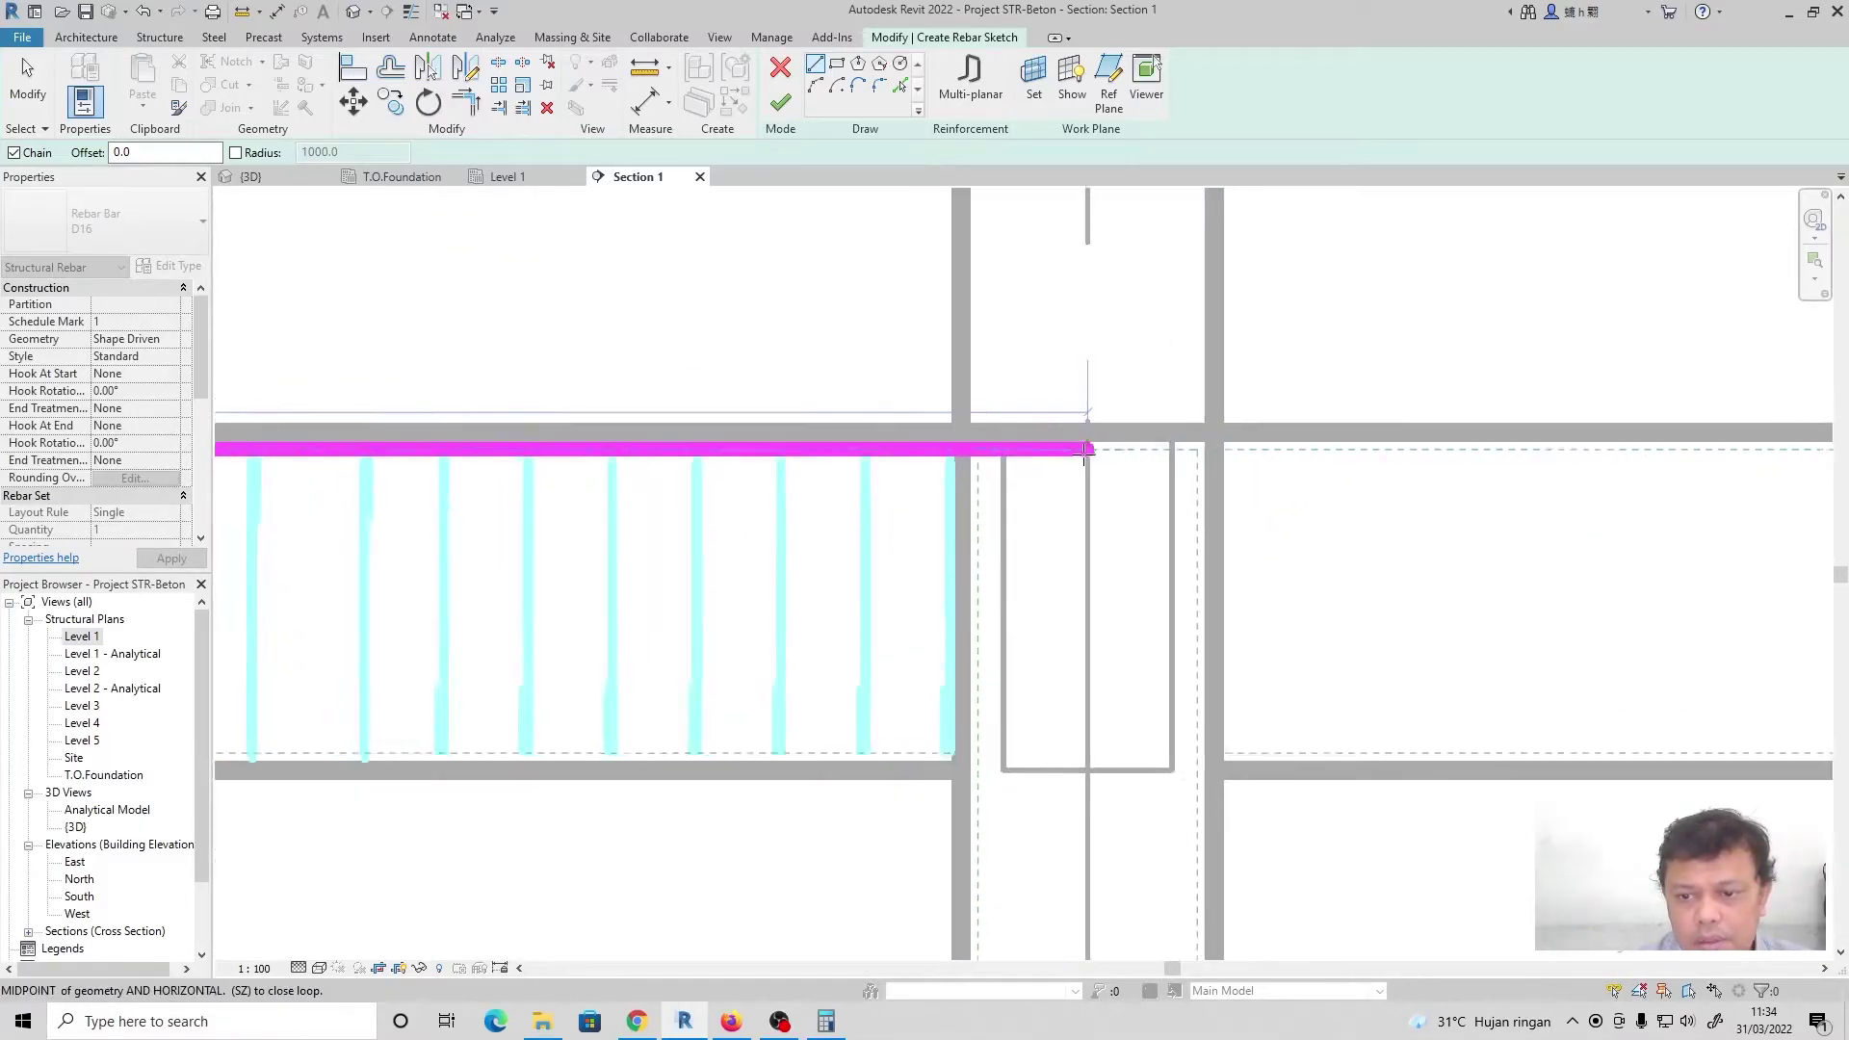
left_click(1573, 451)
left_click(1538, 484)
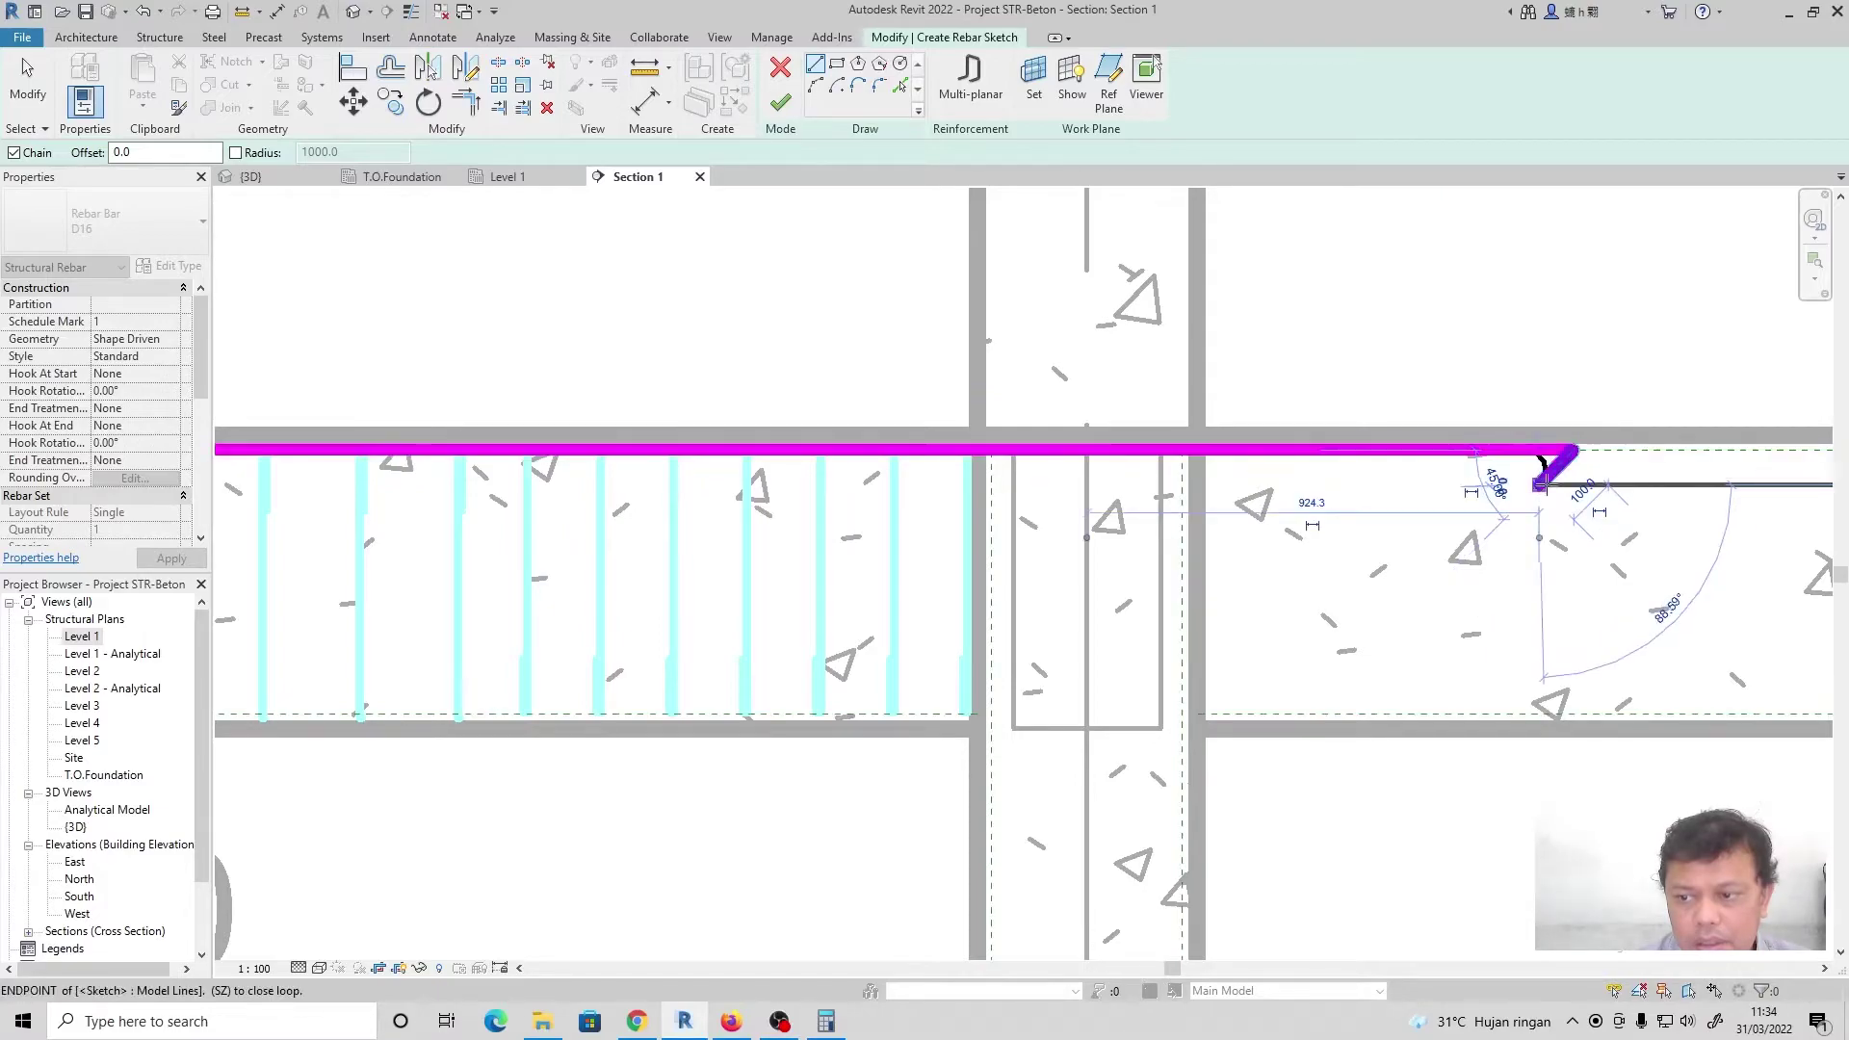
key("Escape")
Try to finish the hooked bar sketch, and delete the resulting rebar
scroll(1392, 472, "down", 3)
scroll(803, 394, "down", 2)
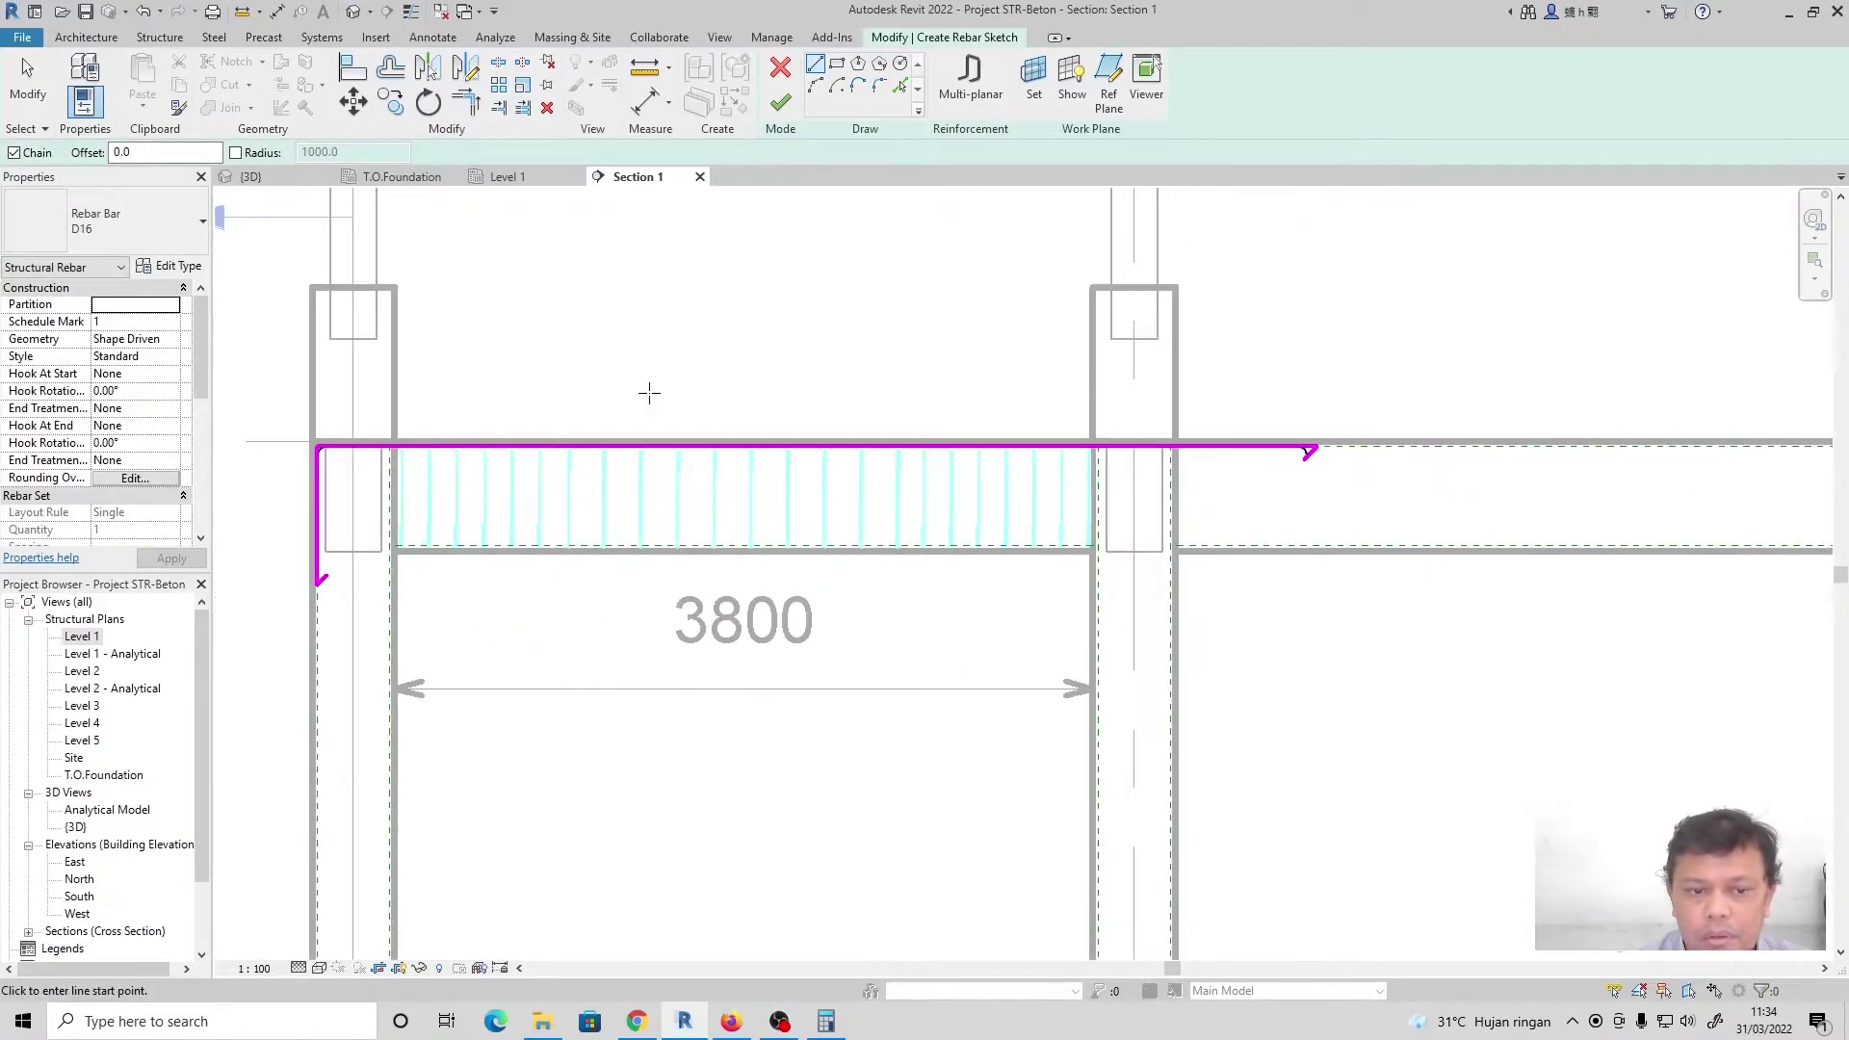
key("Escape")
left_click(780, 101)
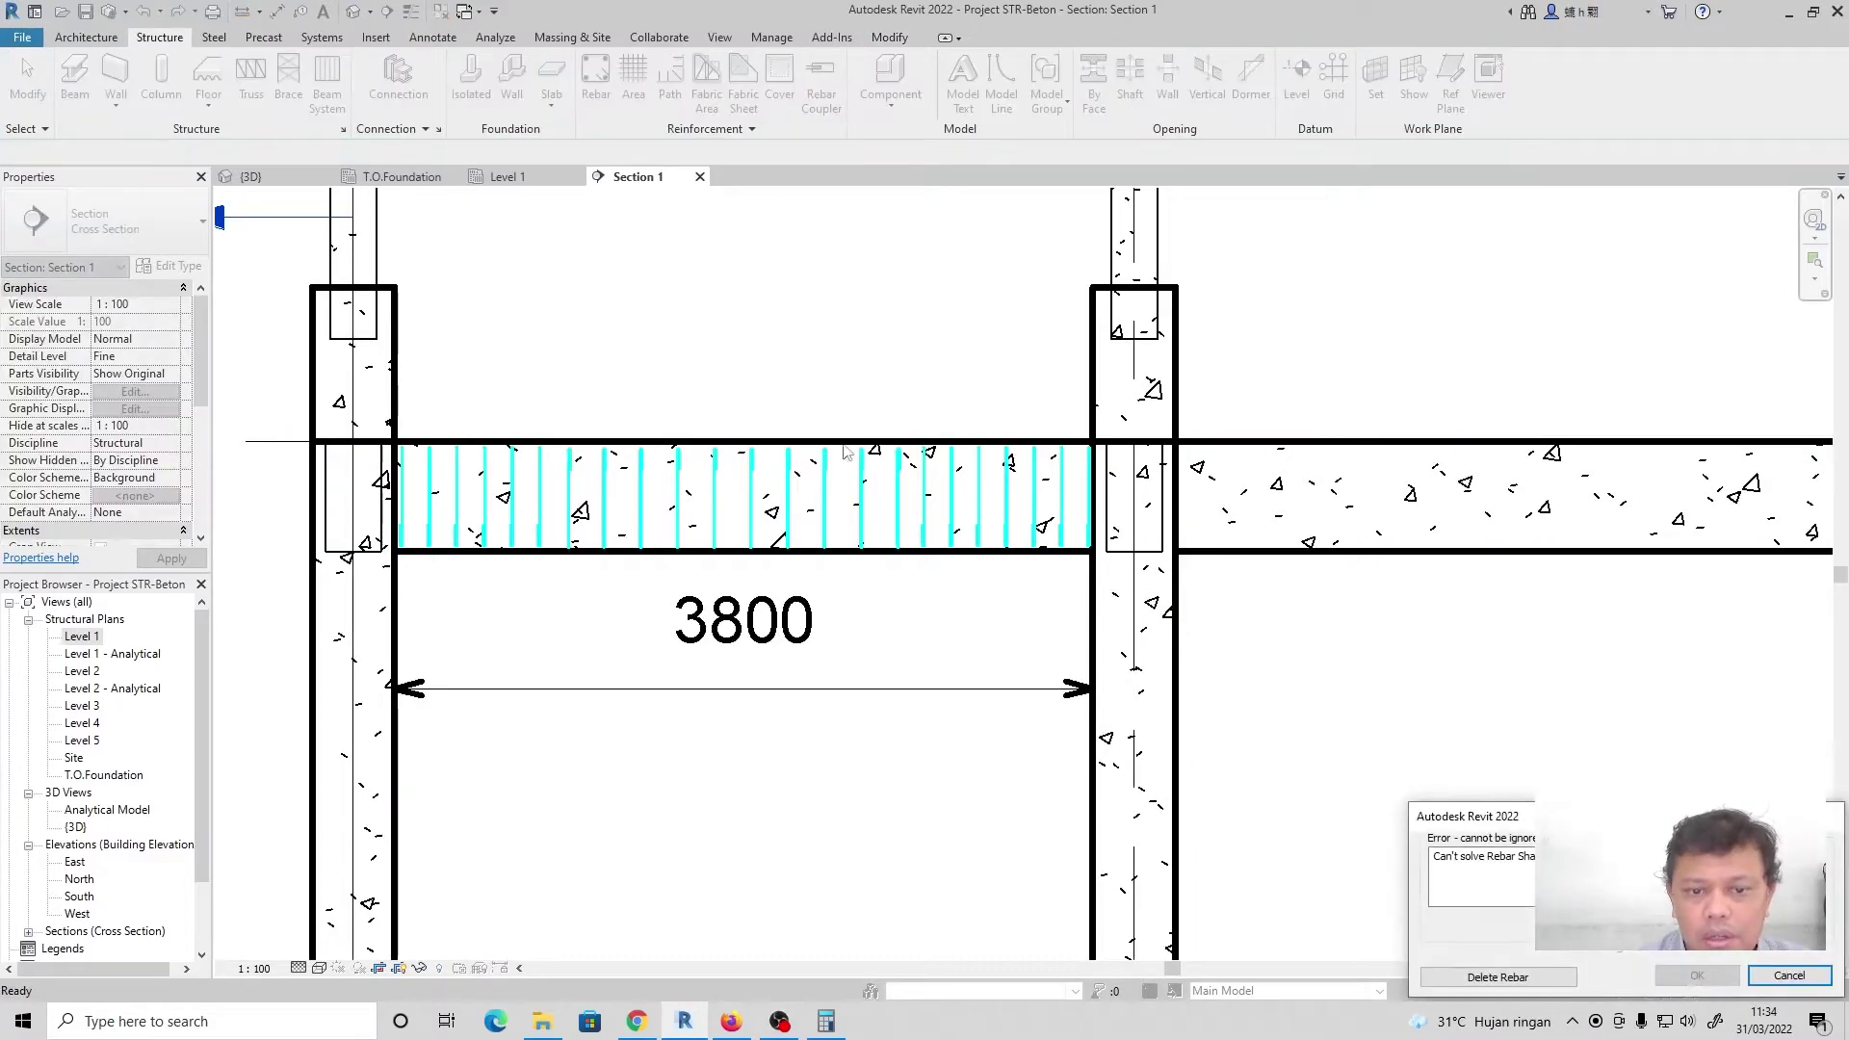
left_click(1502, 979)
Start rebar placement for the upper 300 x 600 mm beam and choose the straight bar shape 00
scroll(446, 458, "up", 3)
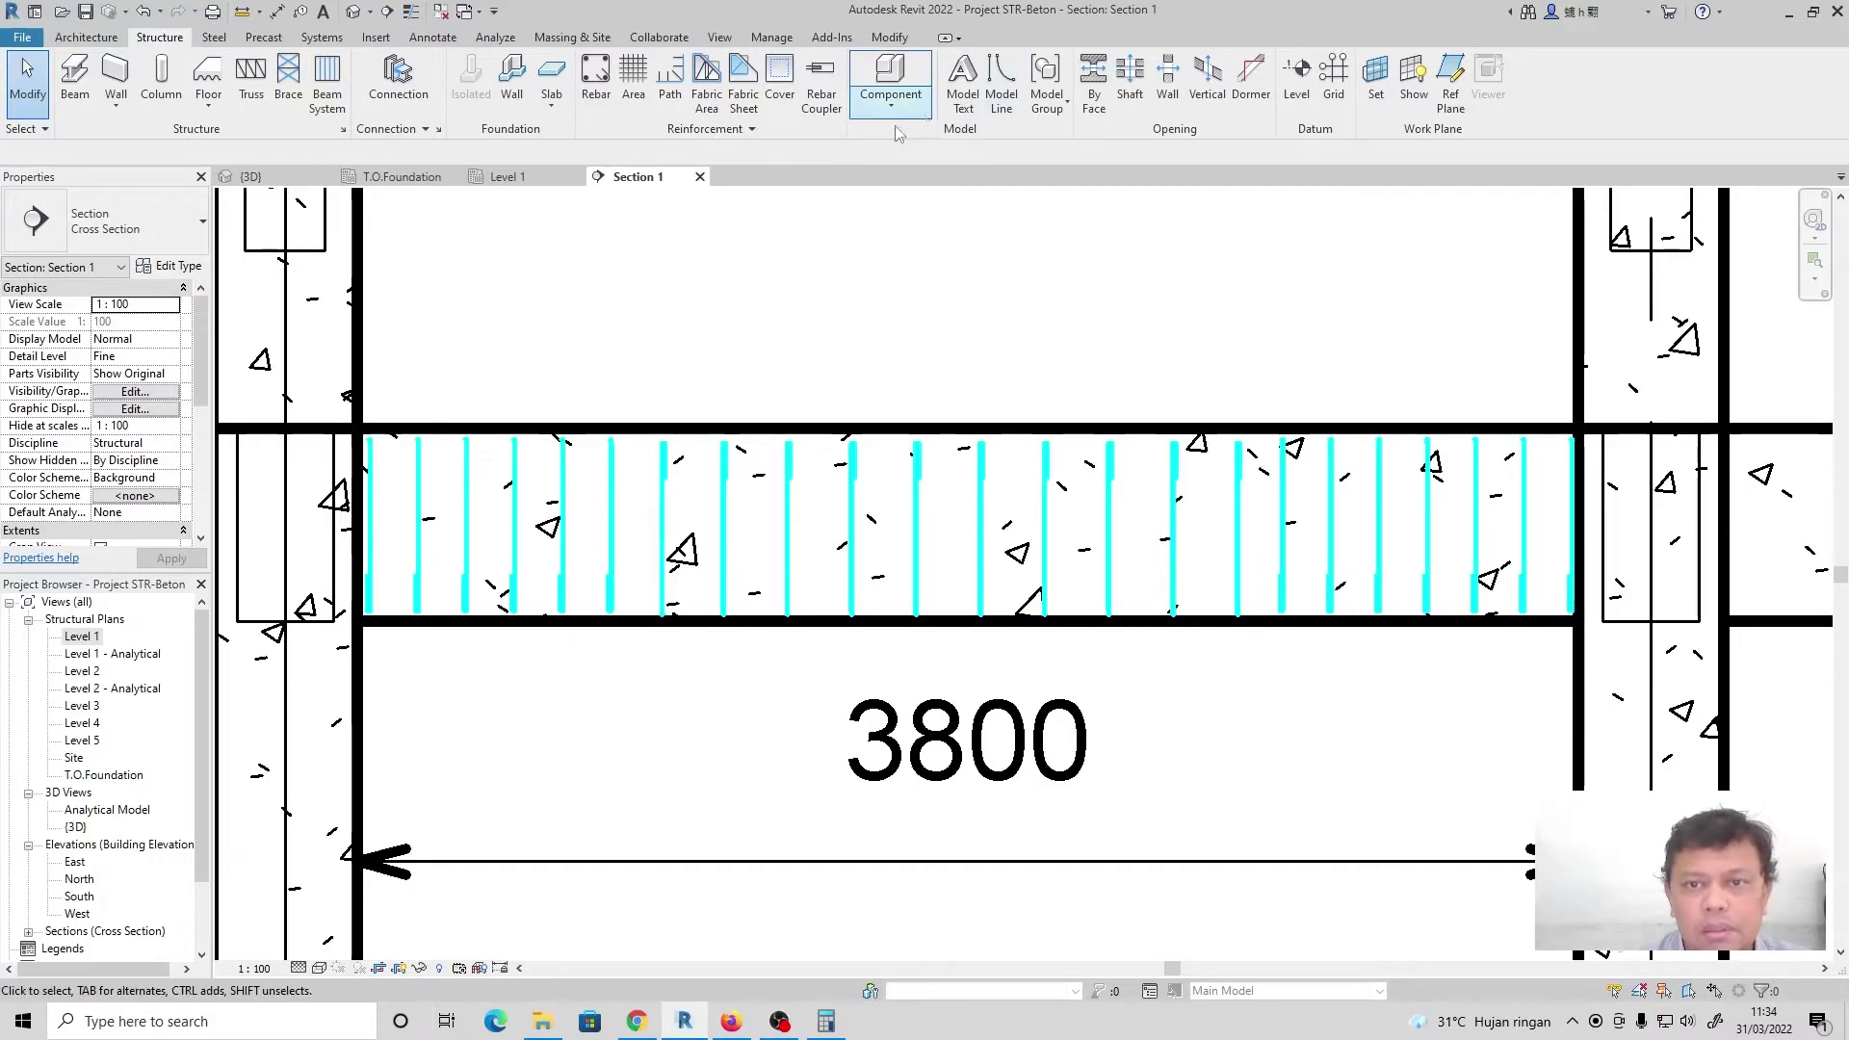
left_click(798, 433)
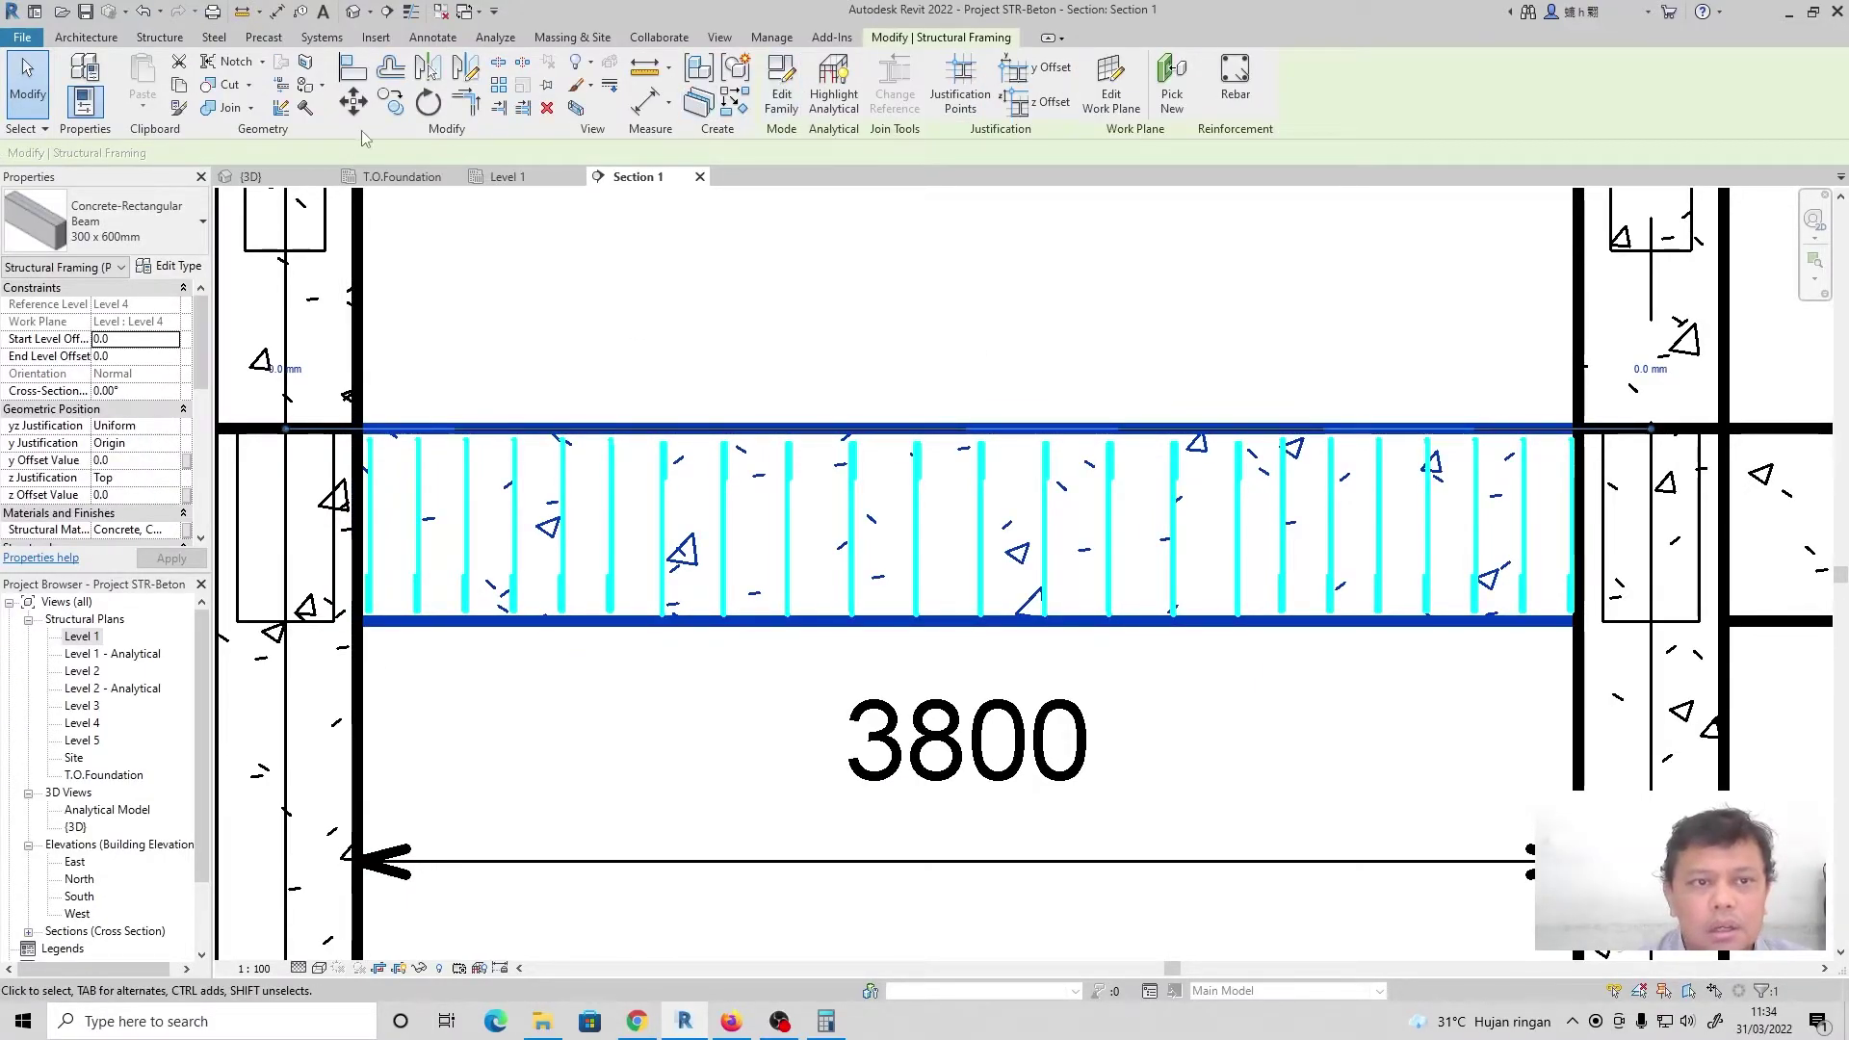
left_click(1240, 77)
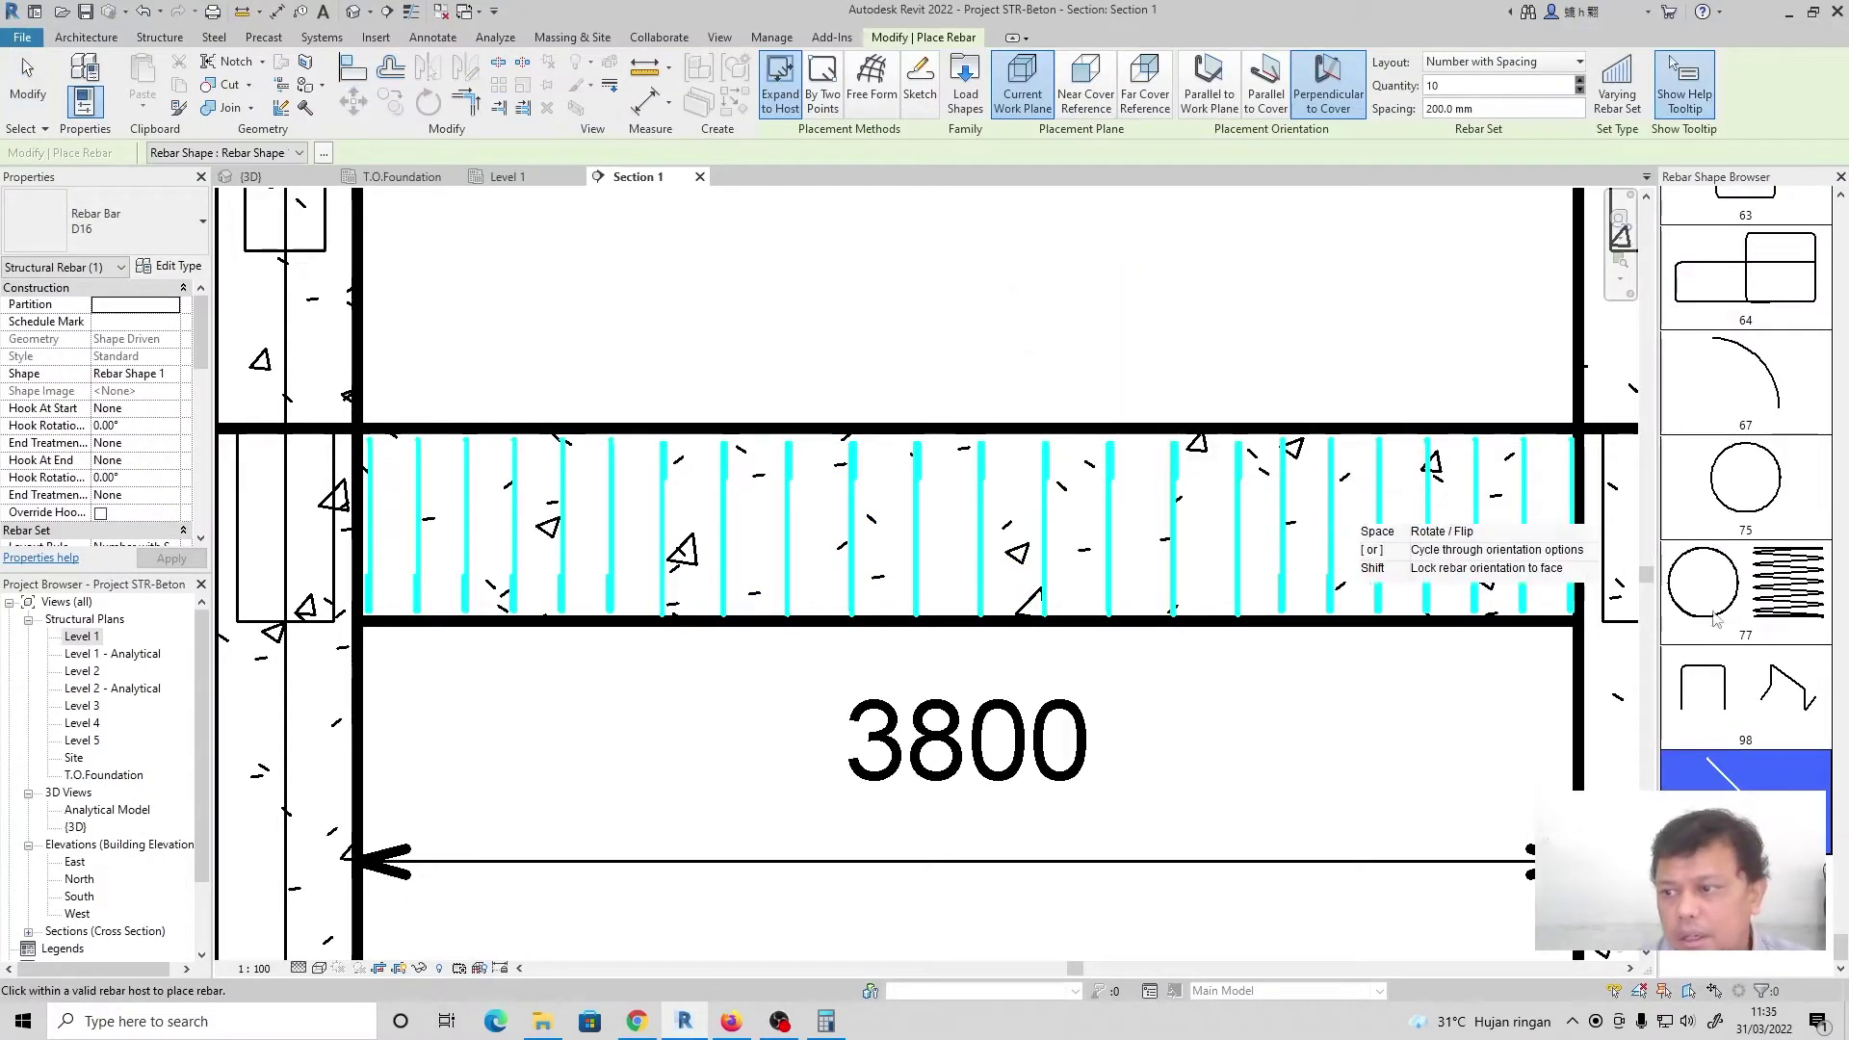
scroll(1768, 597, "up", 6)
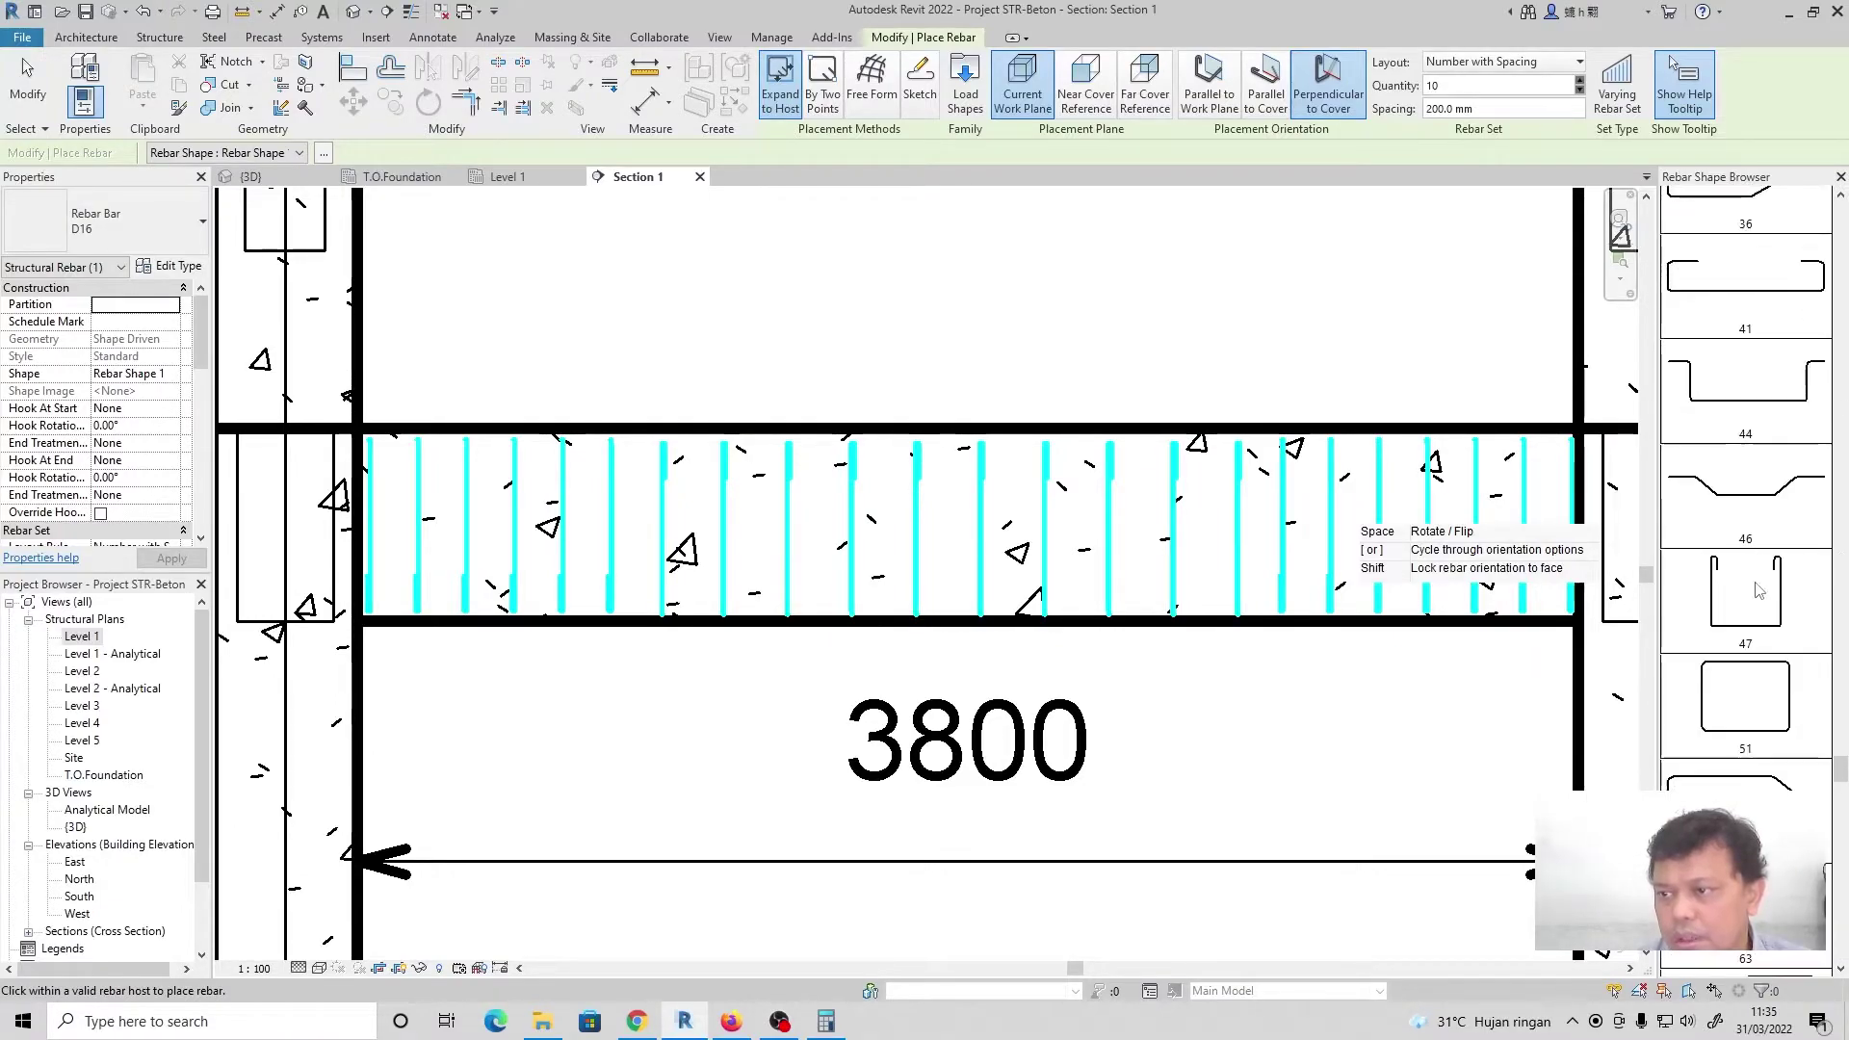
scroll(1807, 585, "up", 5)
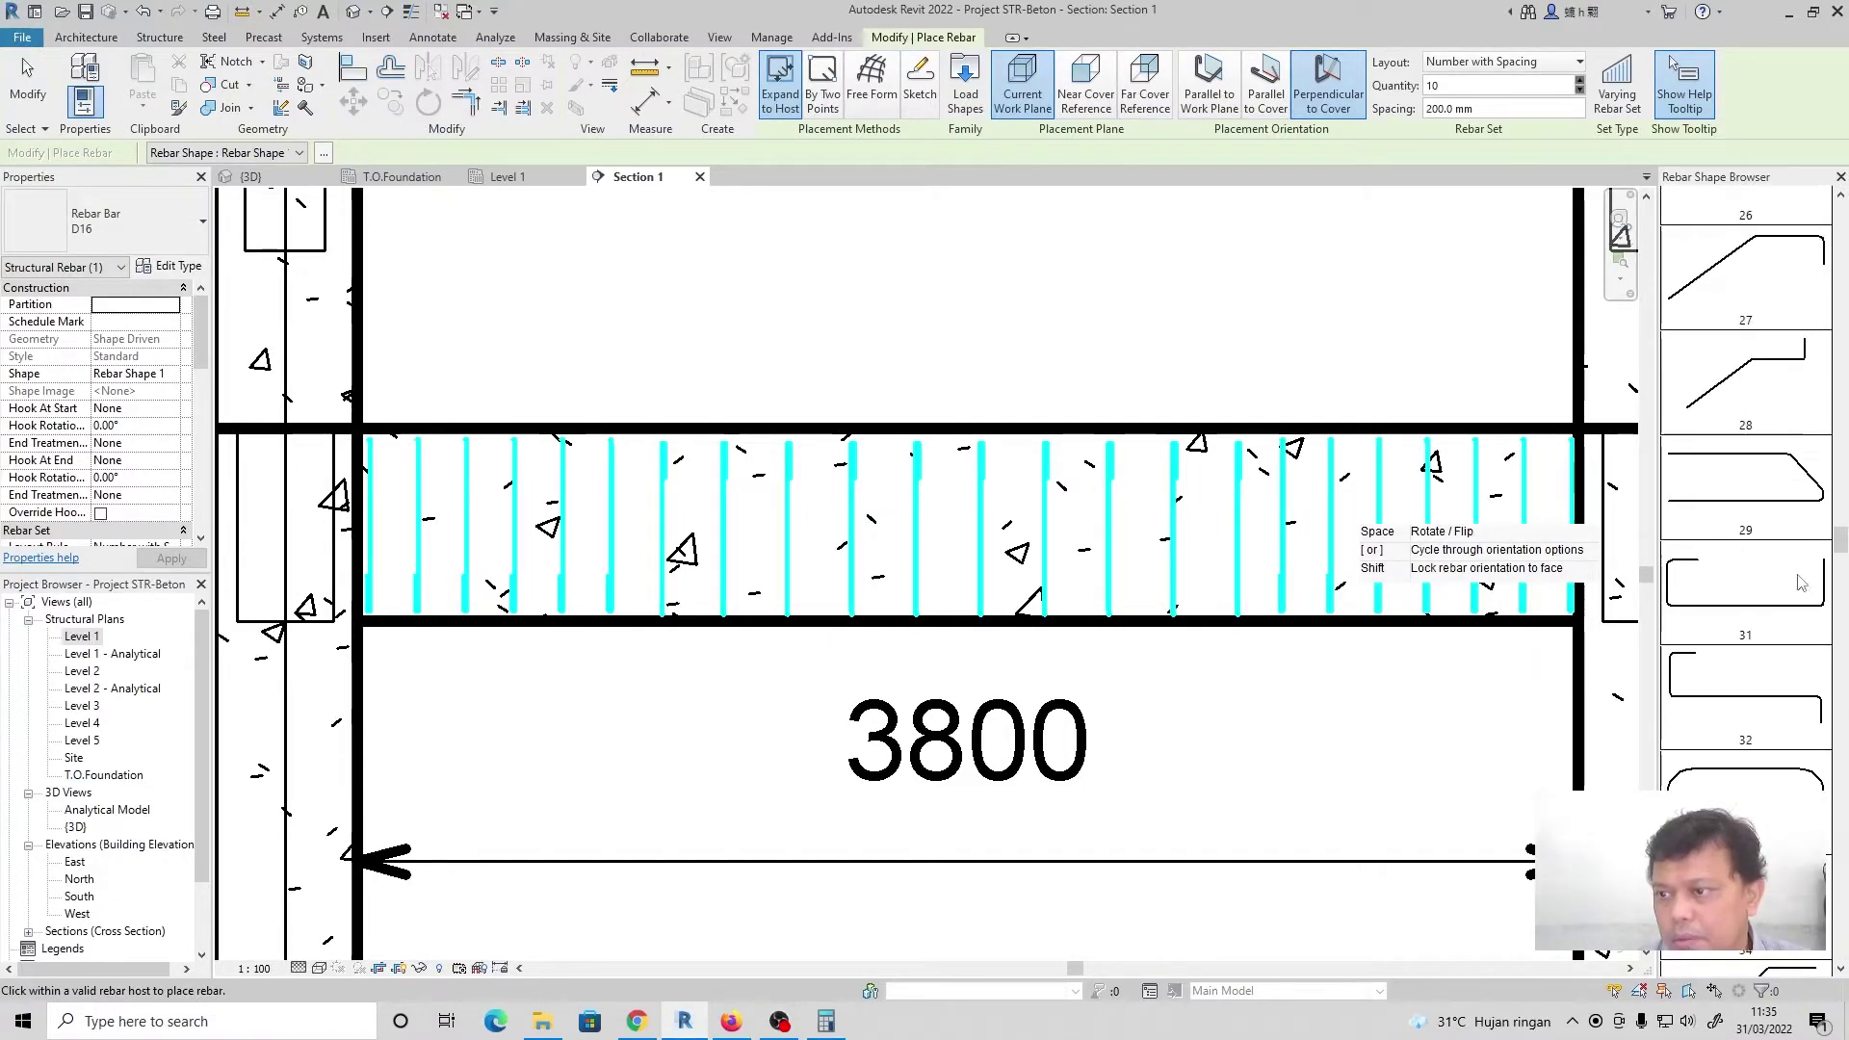
scroll(1798, 574, "up", 4)
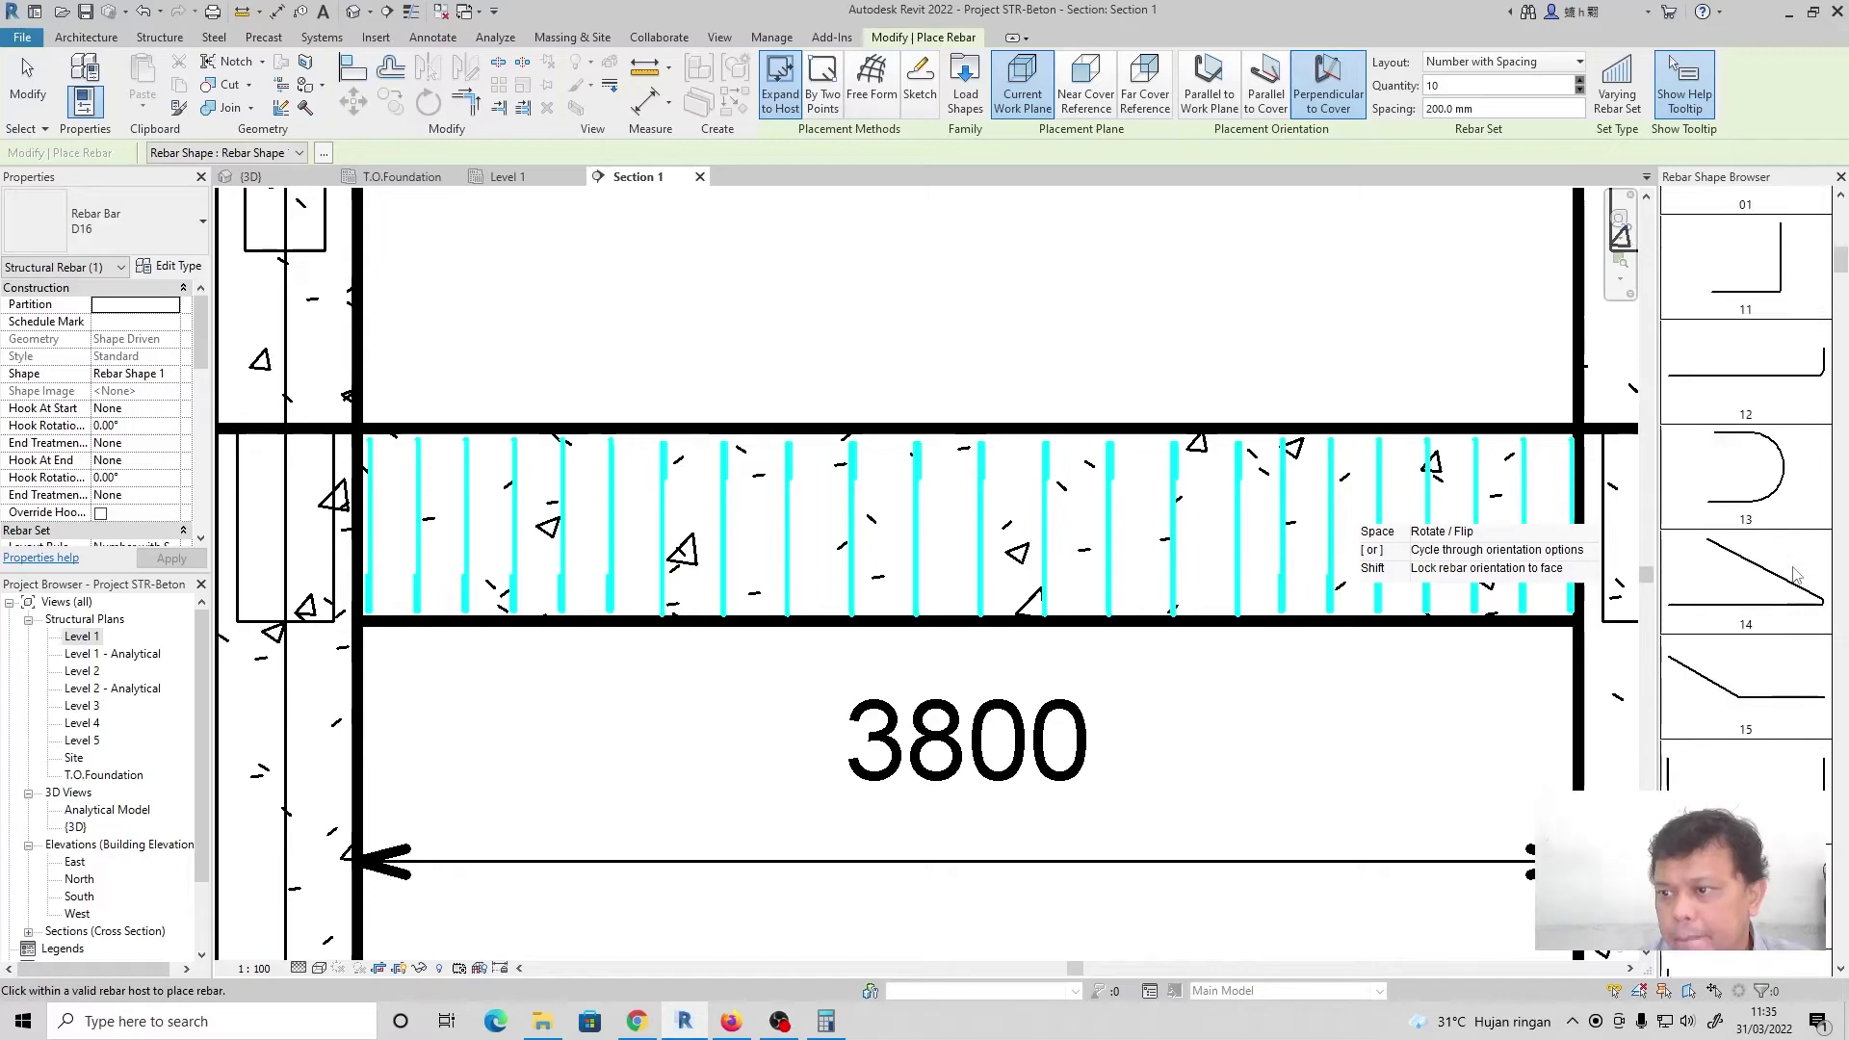
scroll(1797, 574, "up", 2)
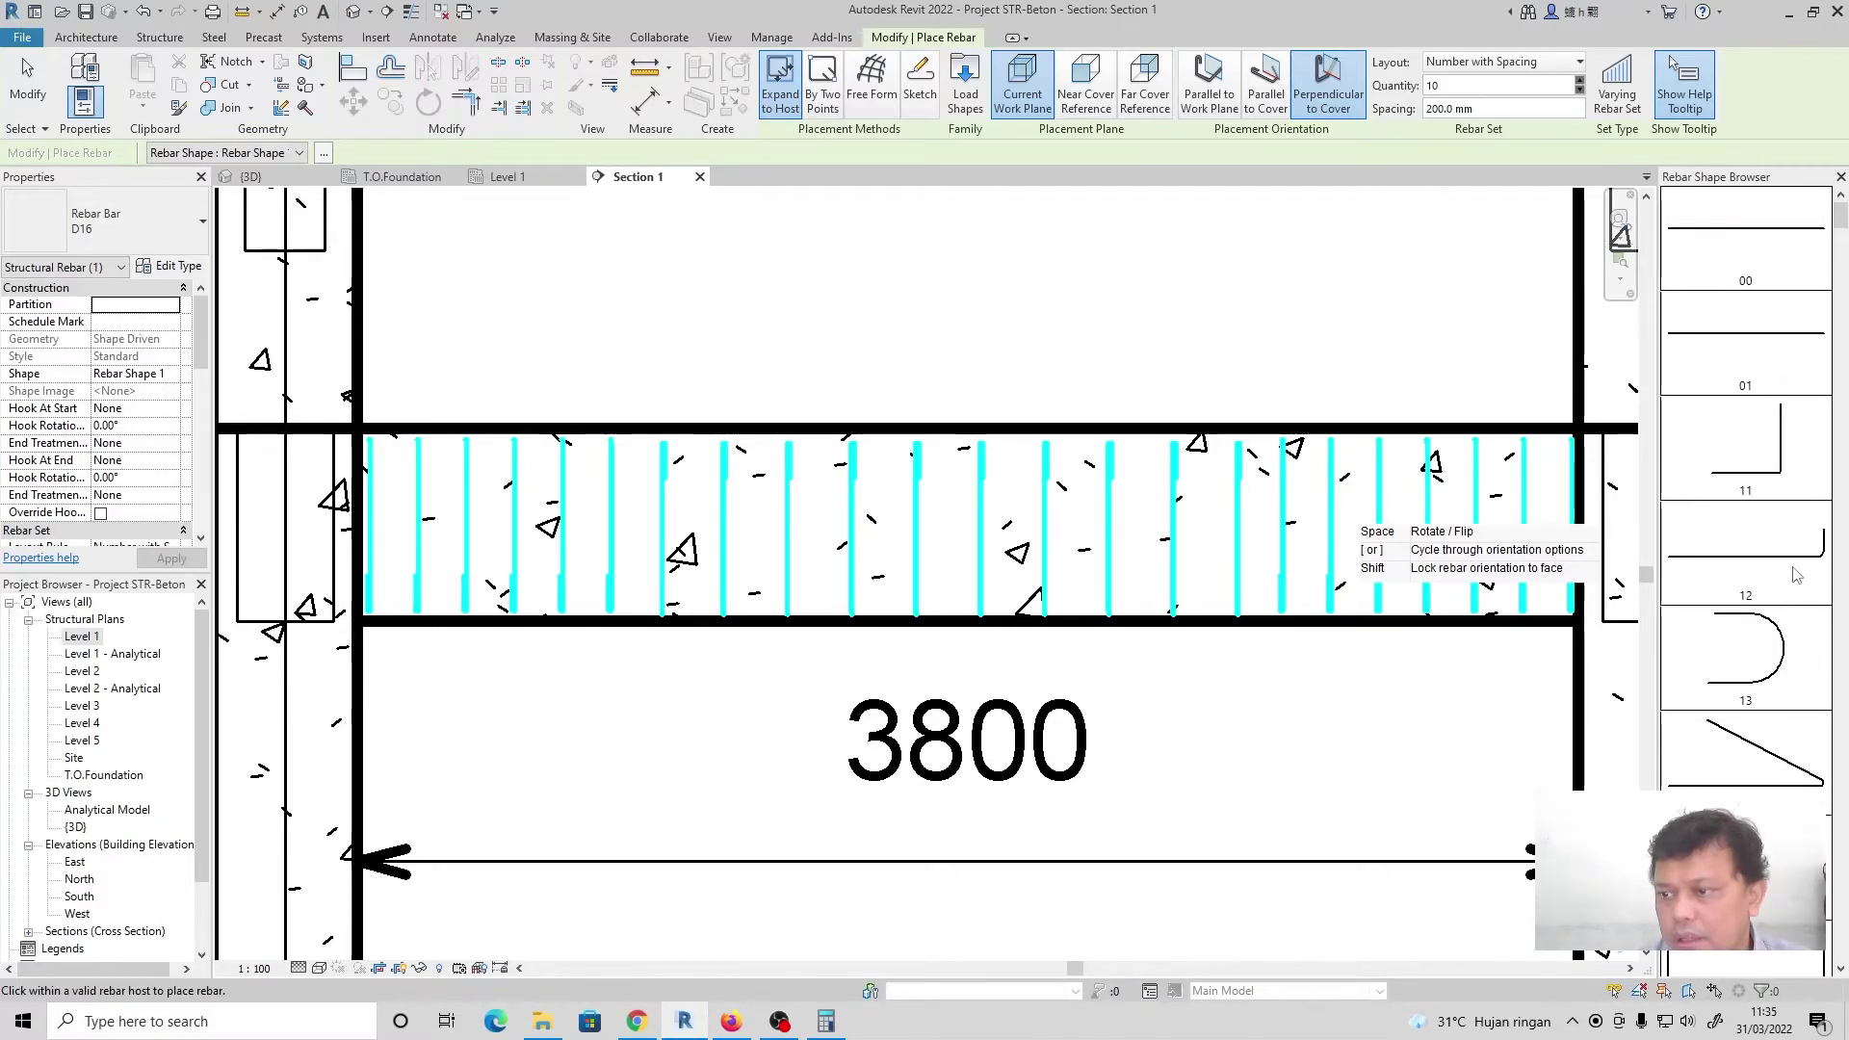
left_click(1746, 241)
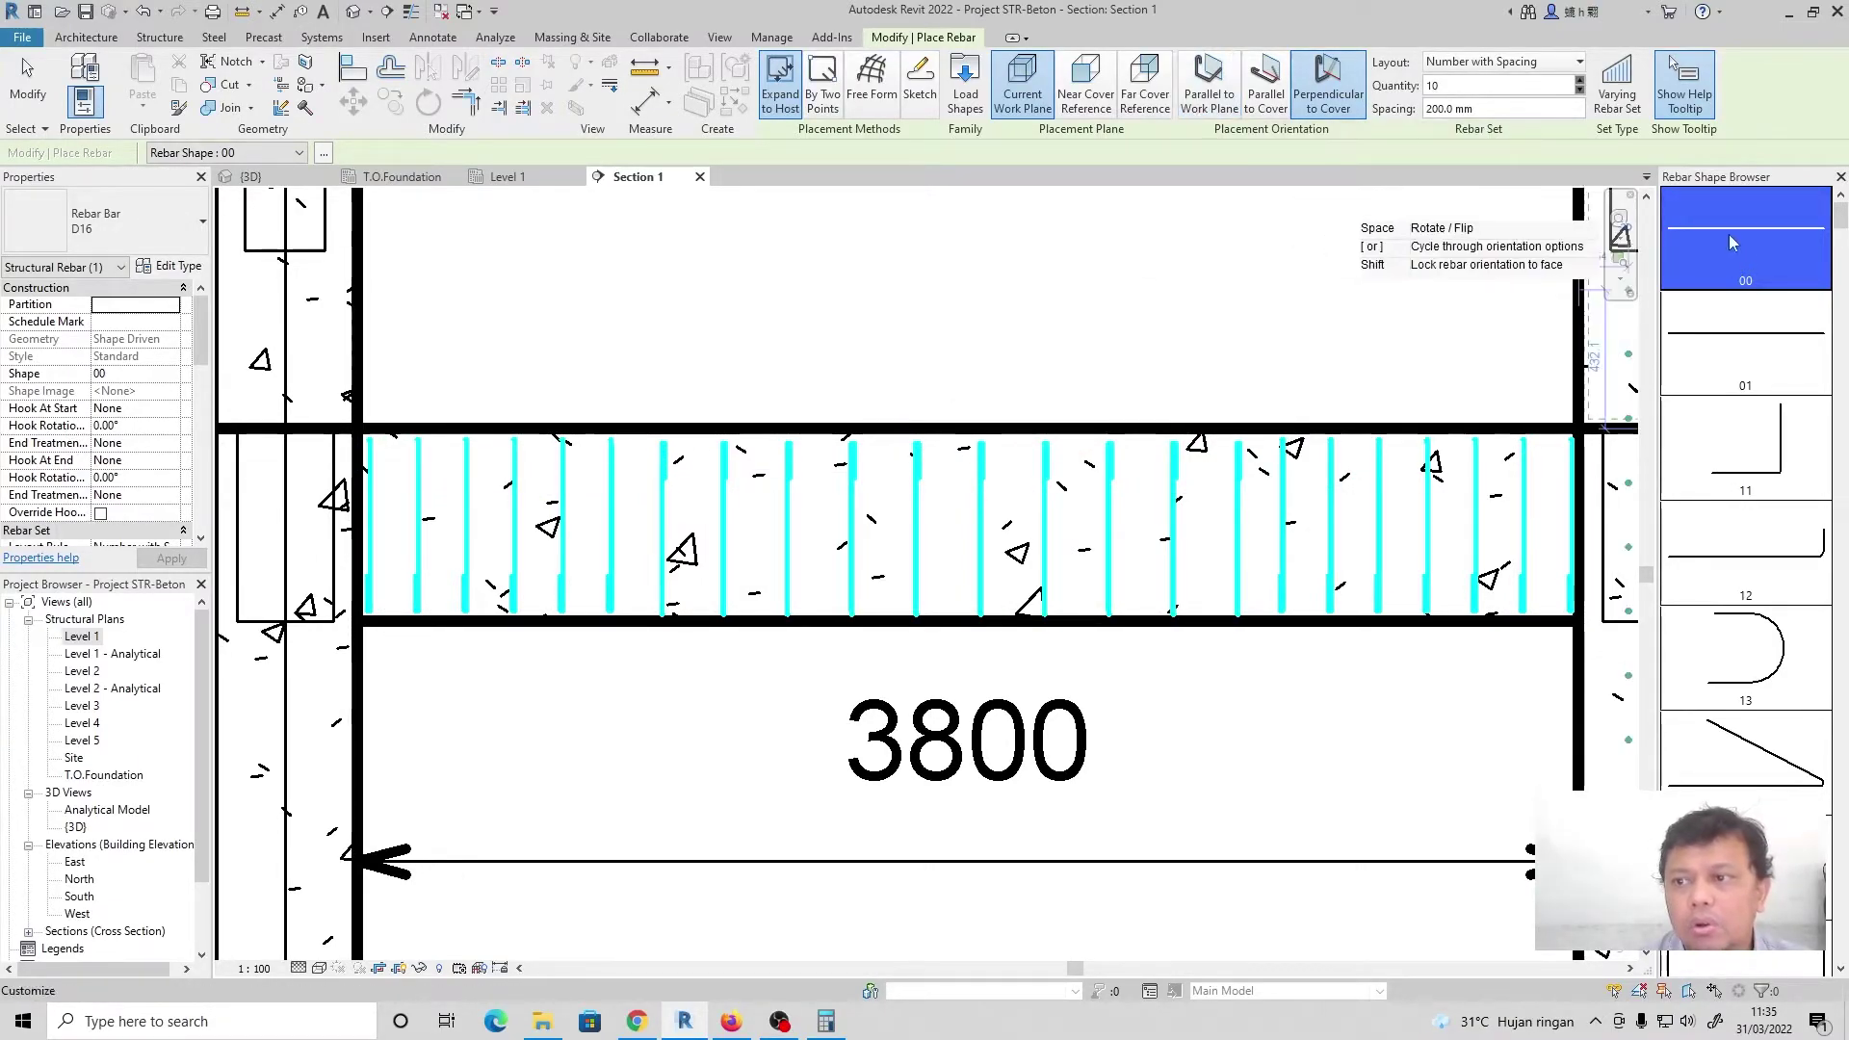
Set the rebar layout to Fixed Number with quantity 3, and orient the bars parallel to the work plane
left_click(1466, 65)
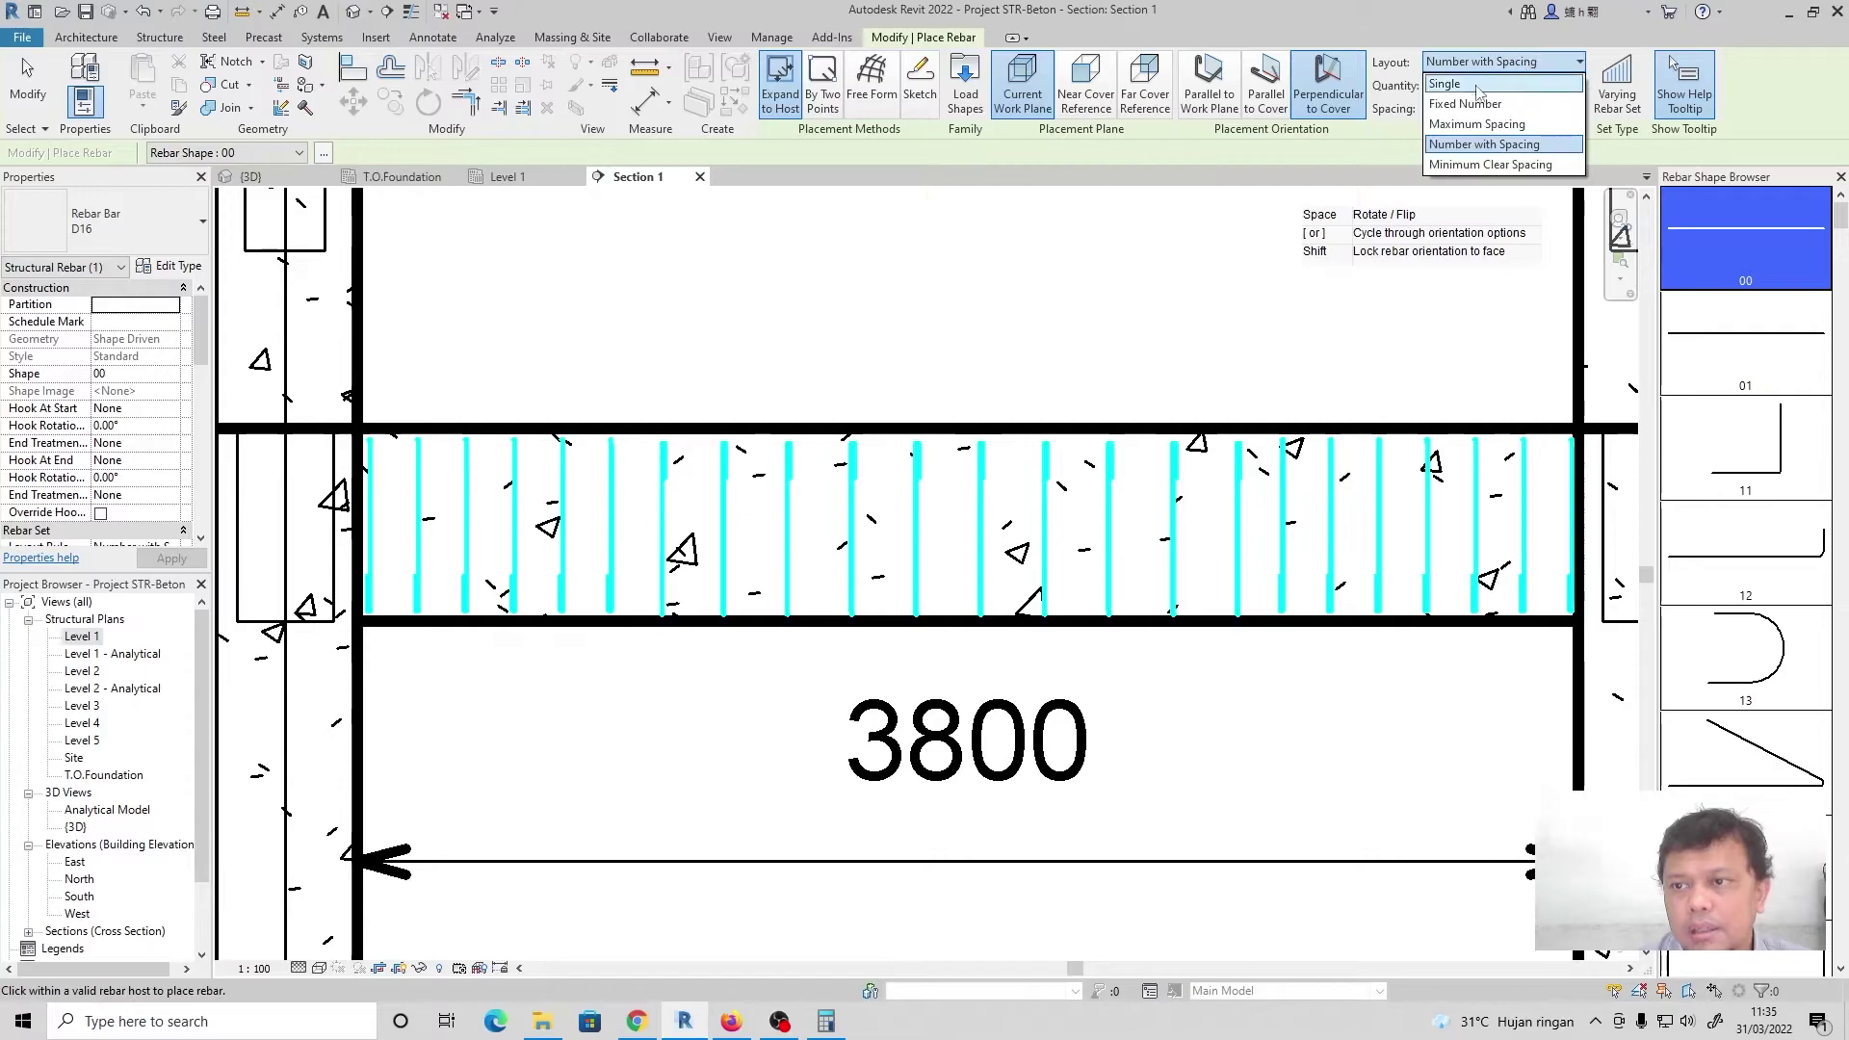
left_click(1545, 102)
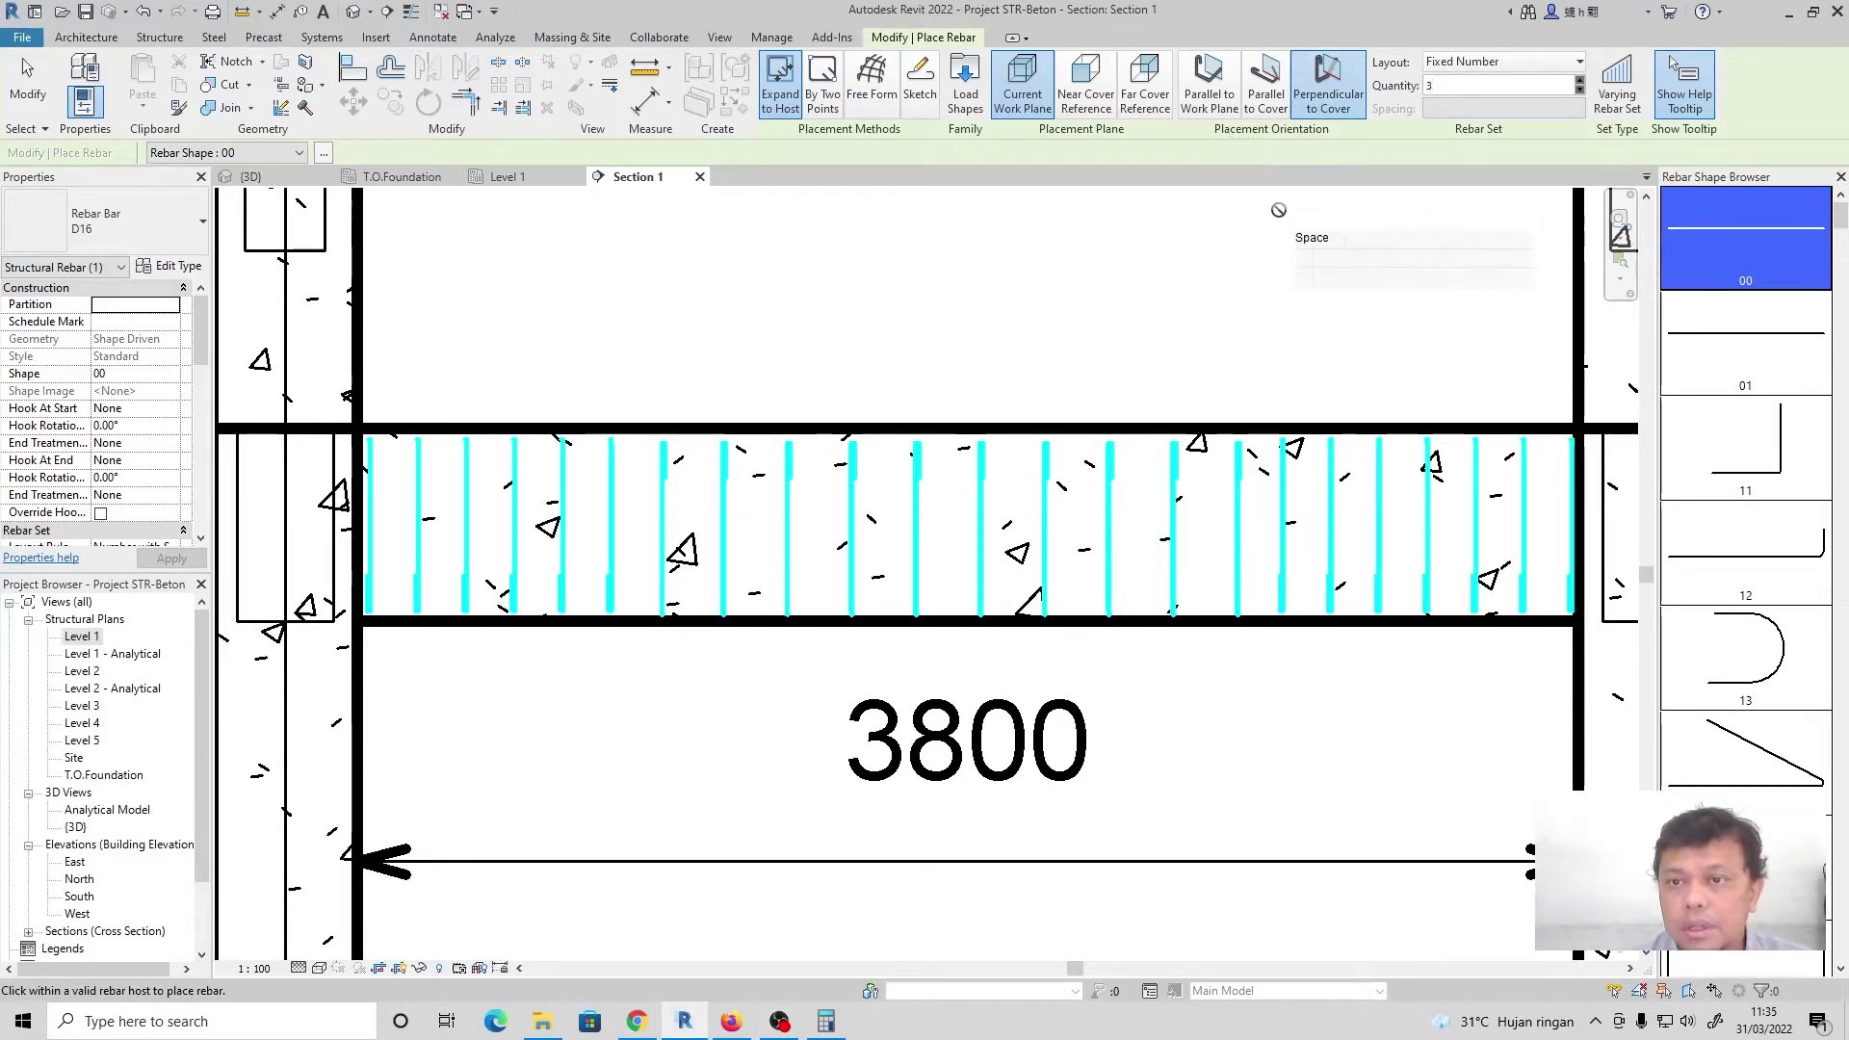
key("bracketright")
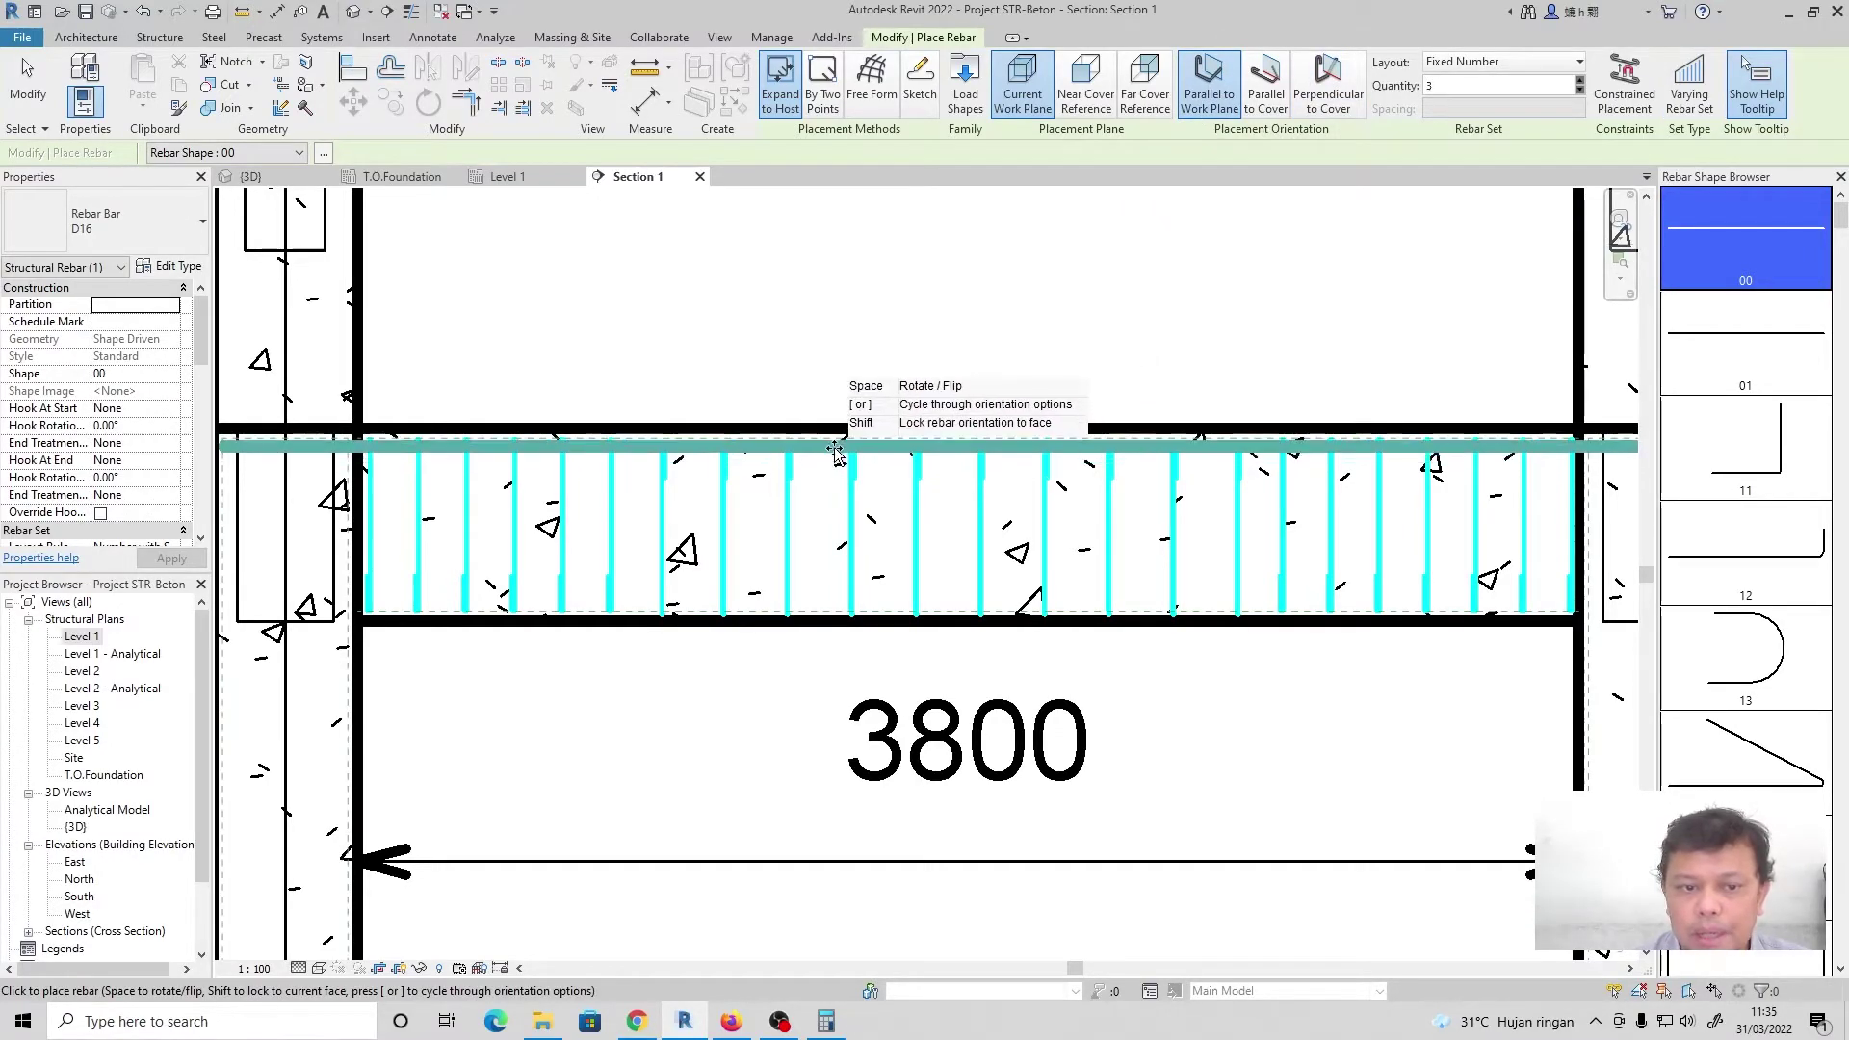
Place straight three-bar D16 sets along the upper and lower cover of the 3800 mm beam span
scroll(978, 445, "down", 3)
scroll(945, 448, "up", 2)
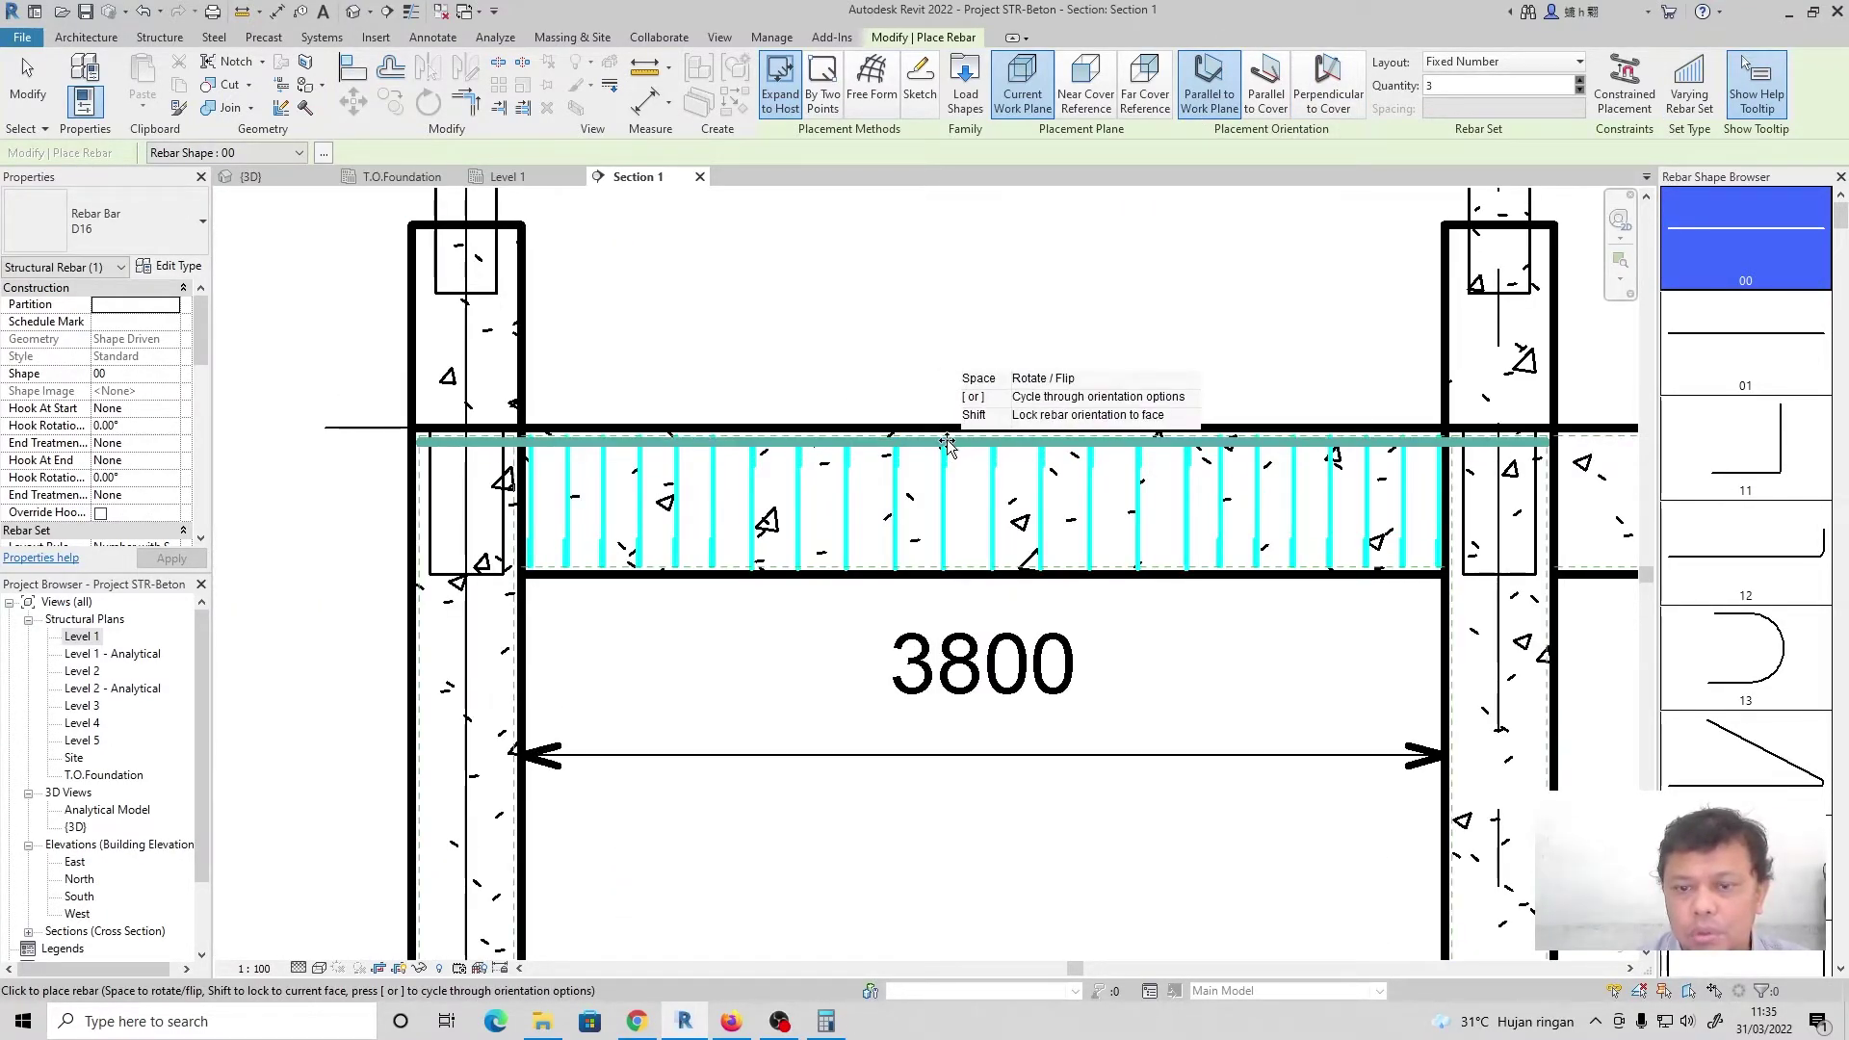
scroll(946, 439, "up", 2)
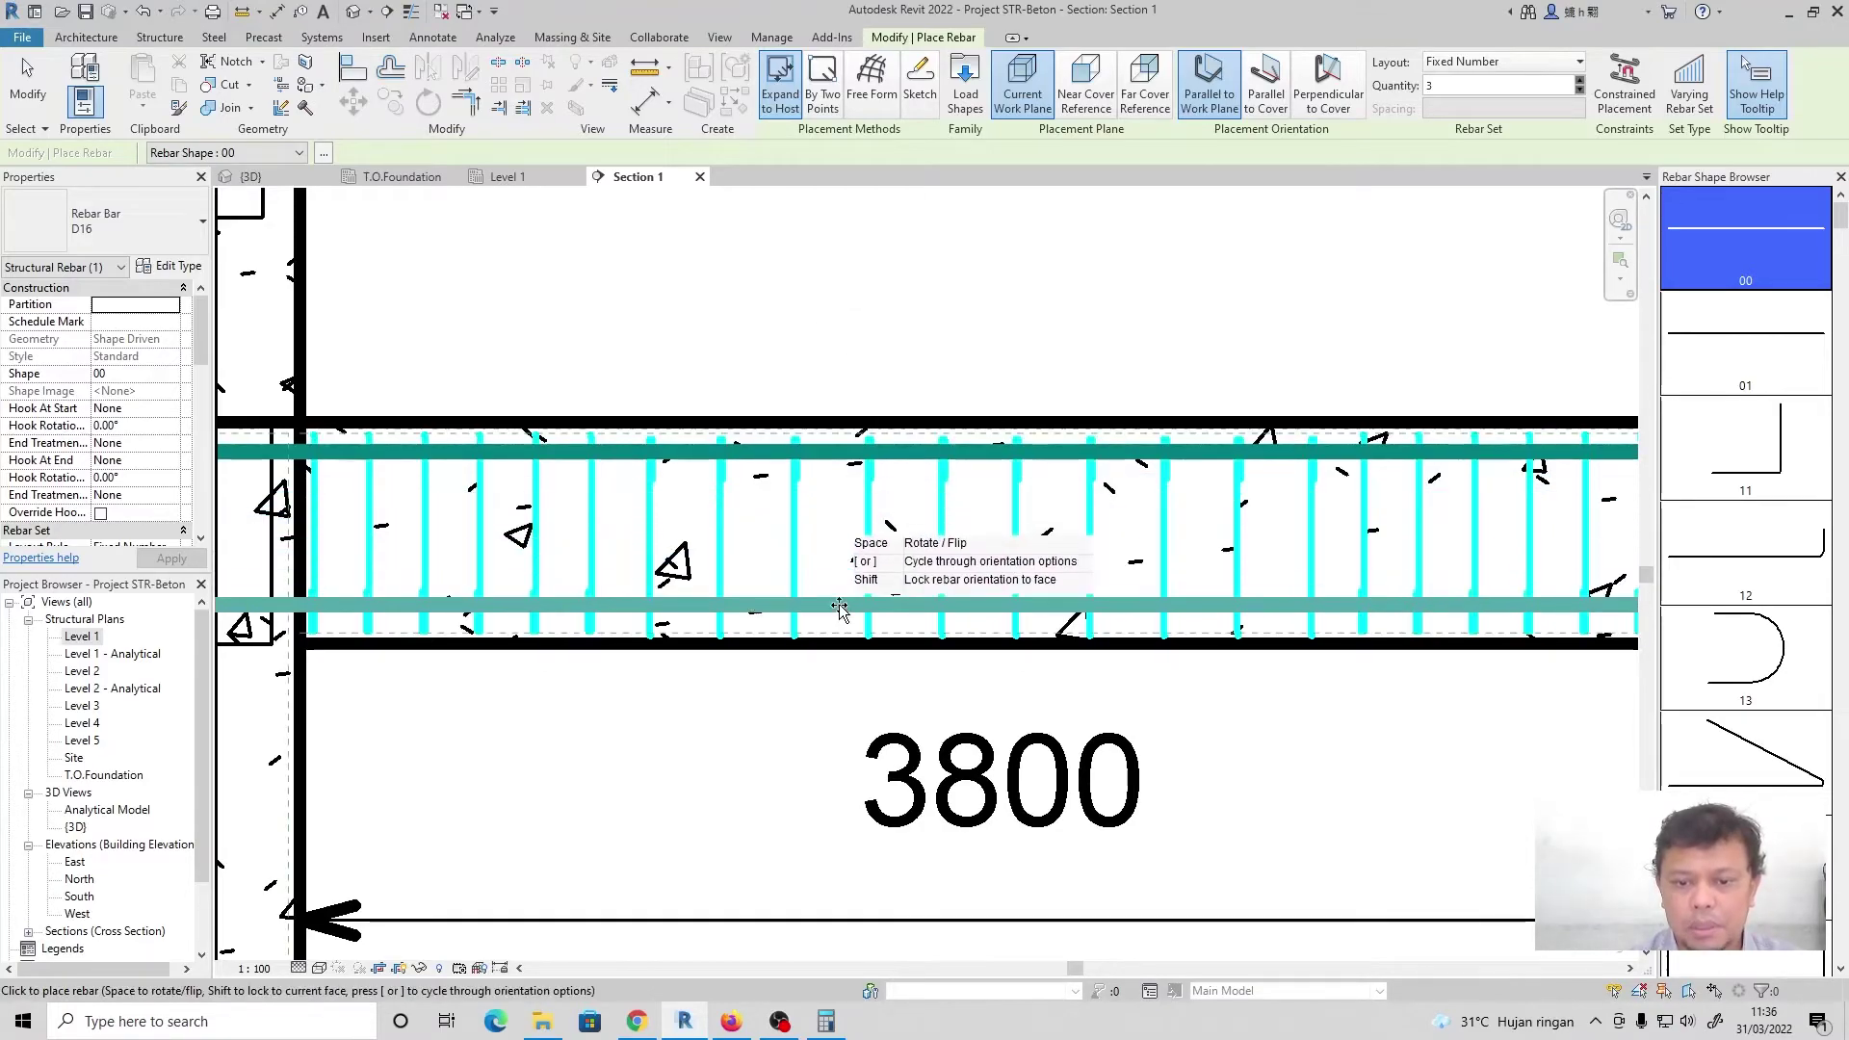
scroll(976, 449, "down", 4)
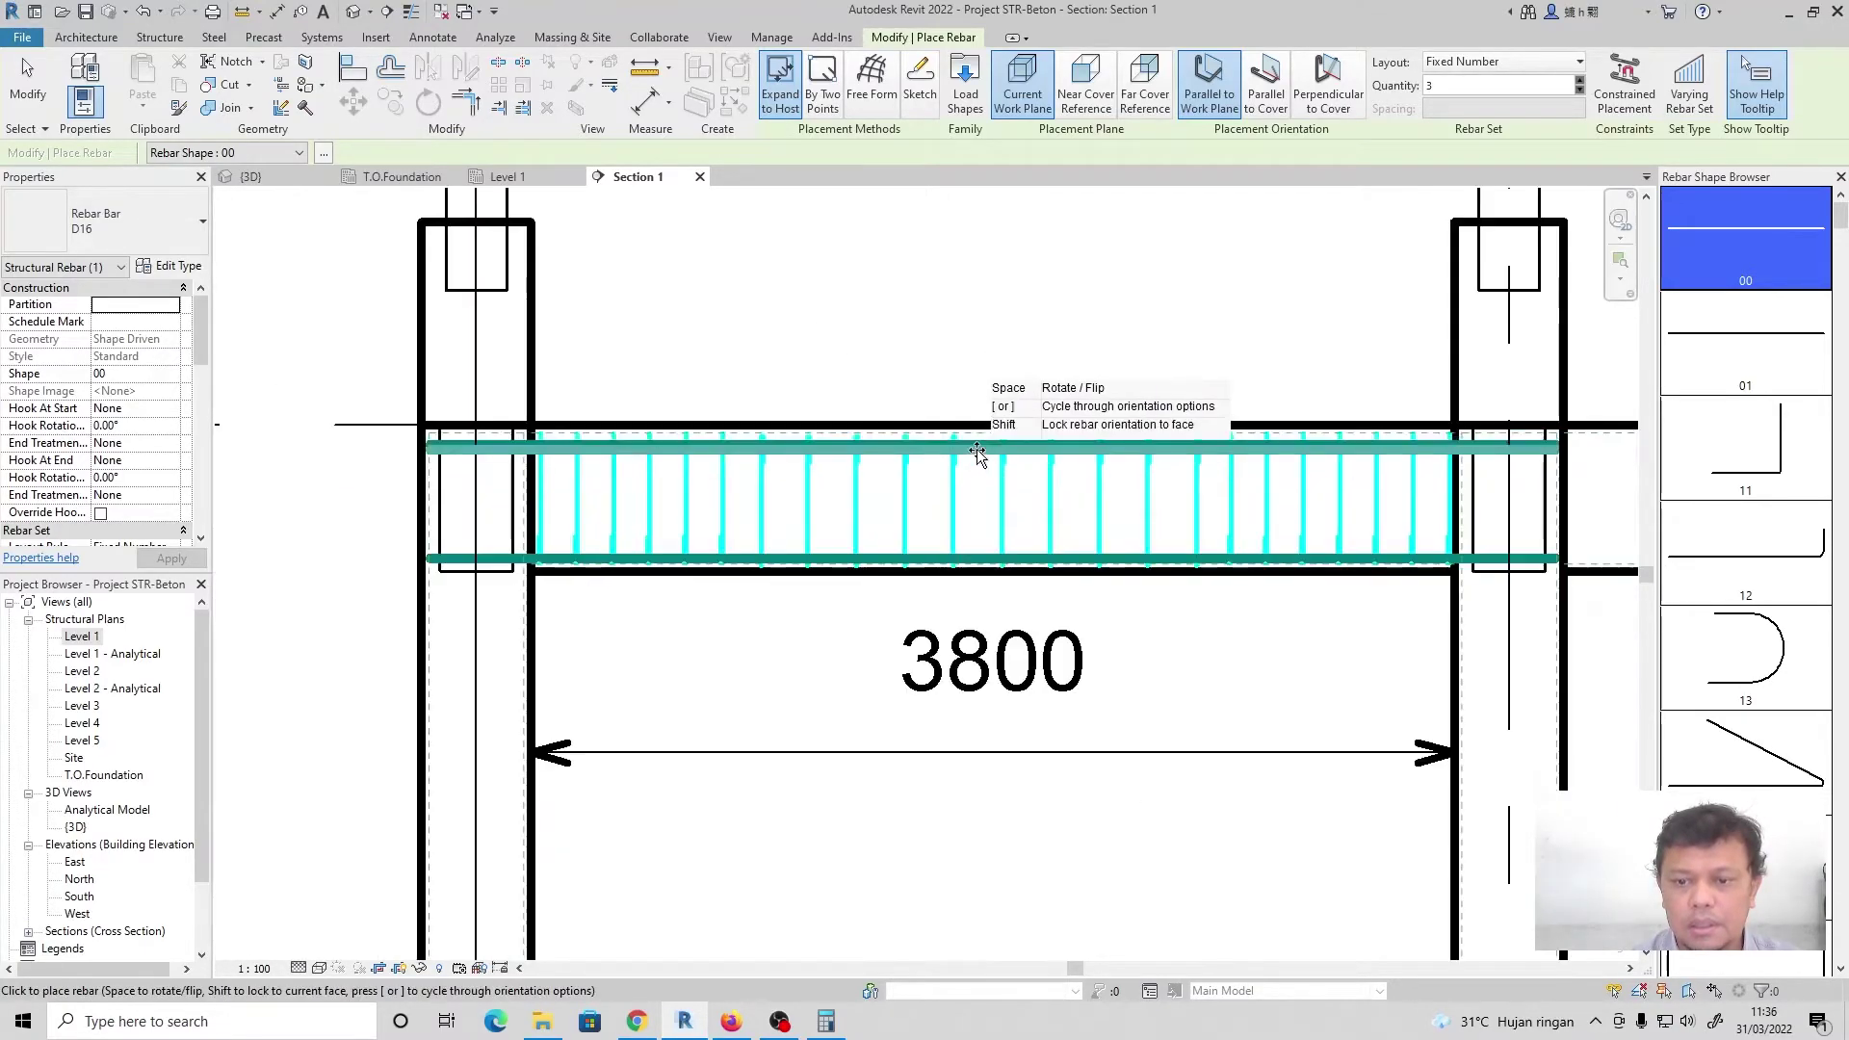
key("Escape")
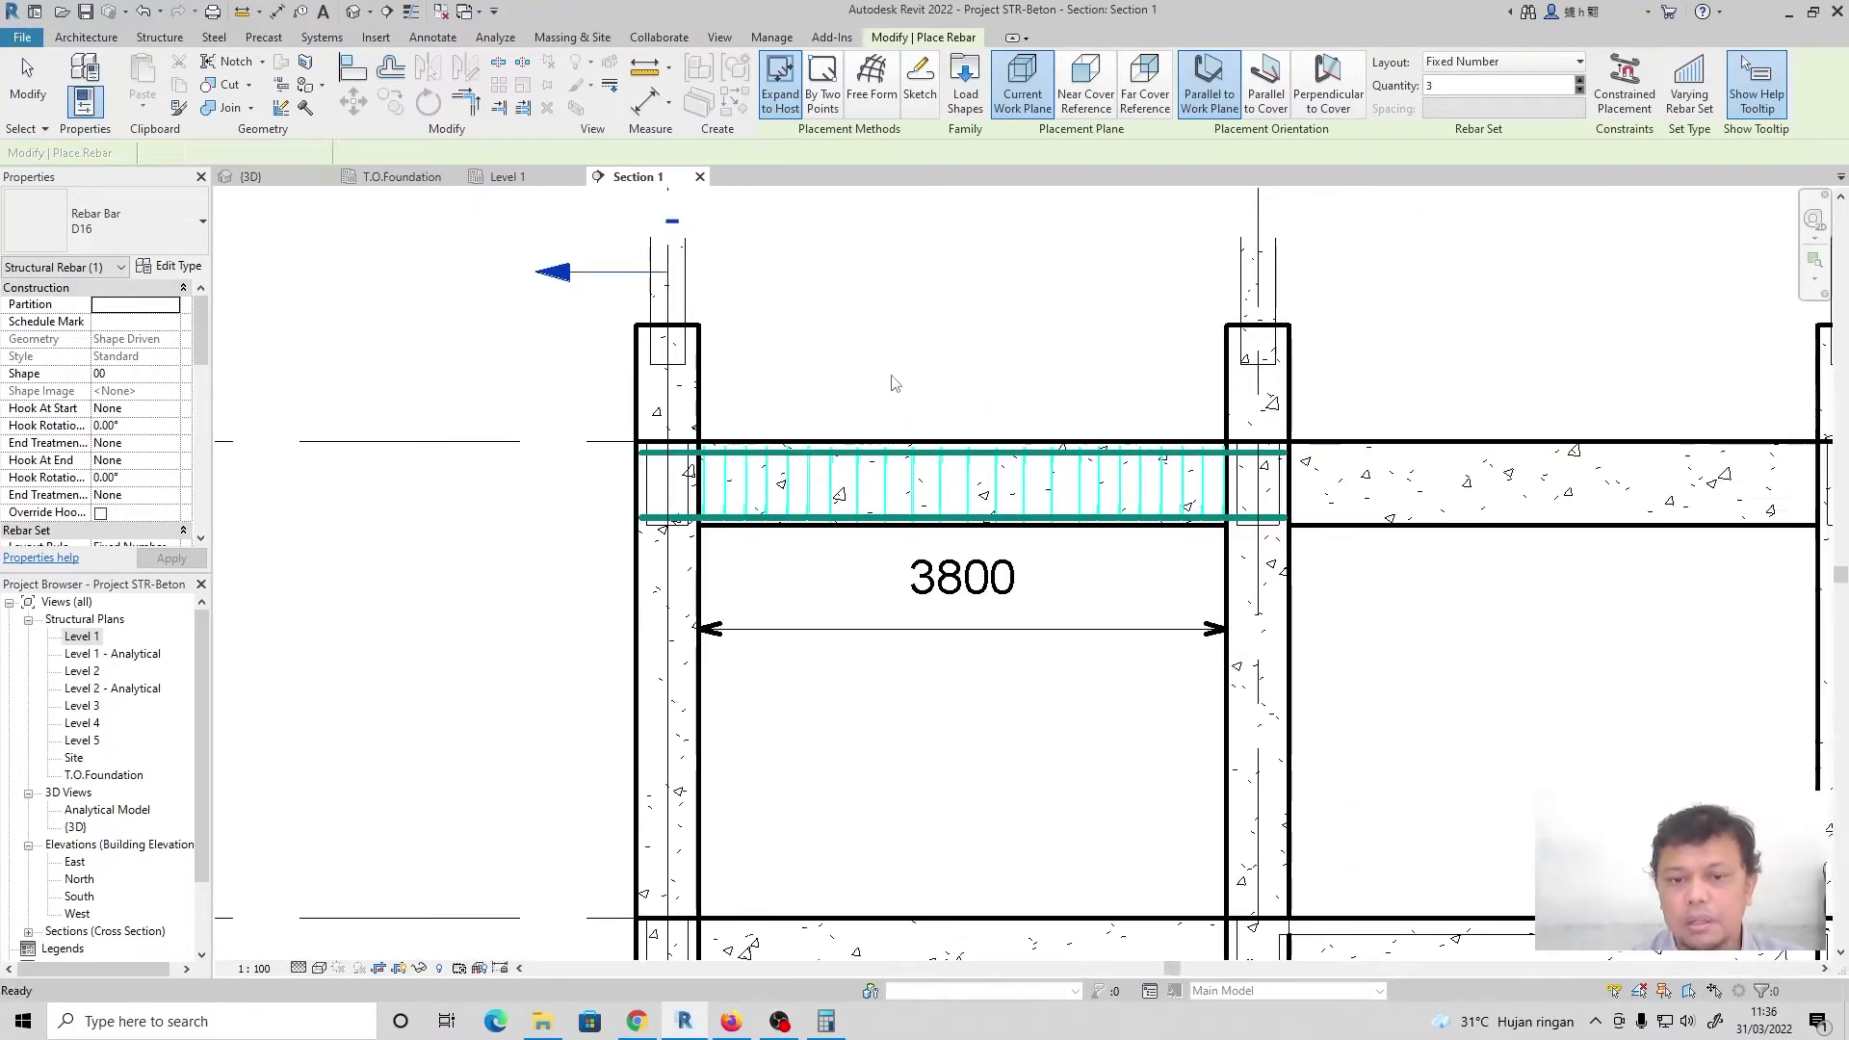
left_click(824, 453)
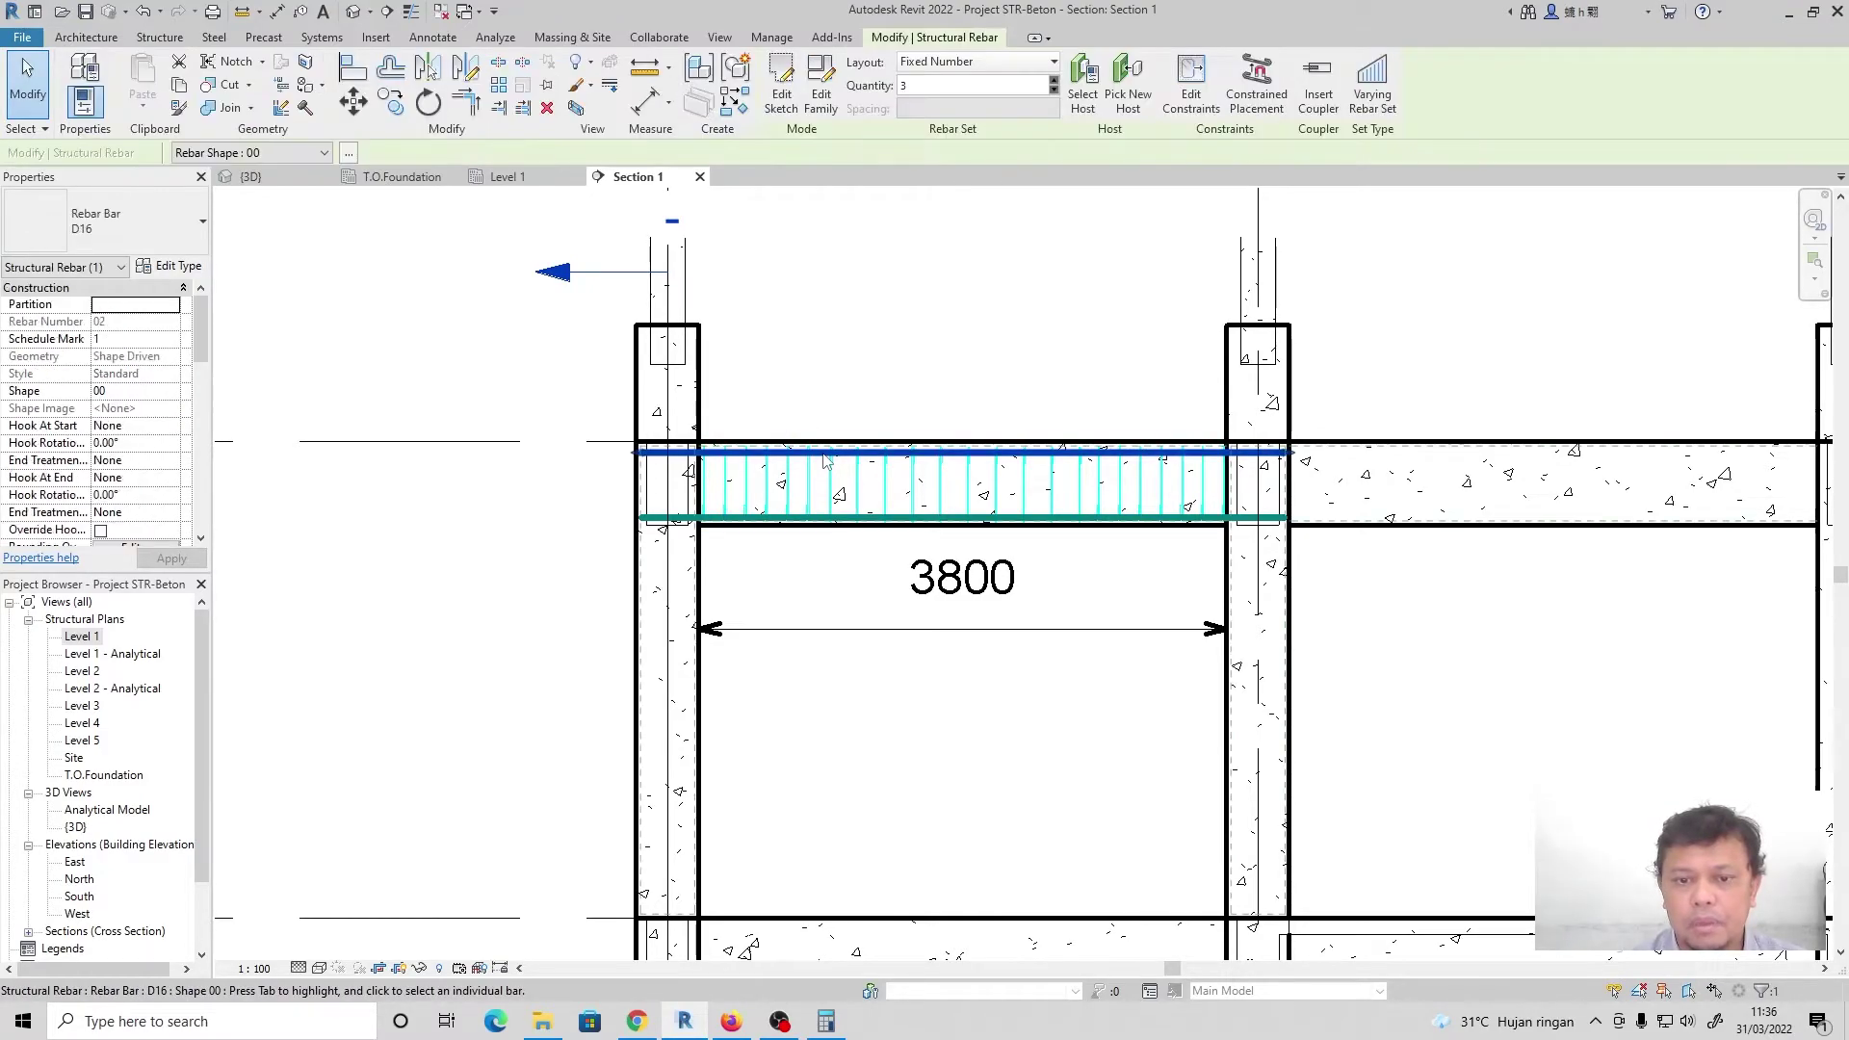
key("Escape")
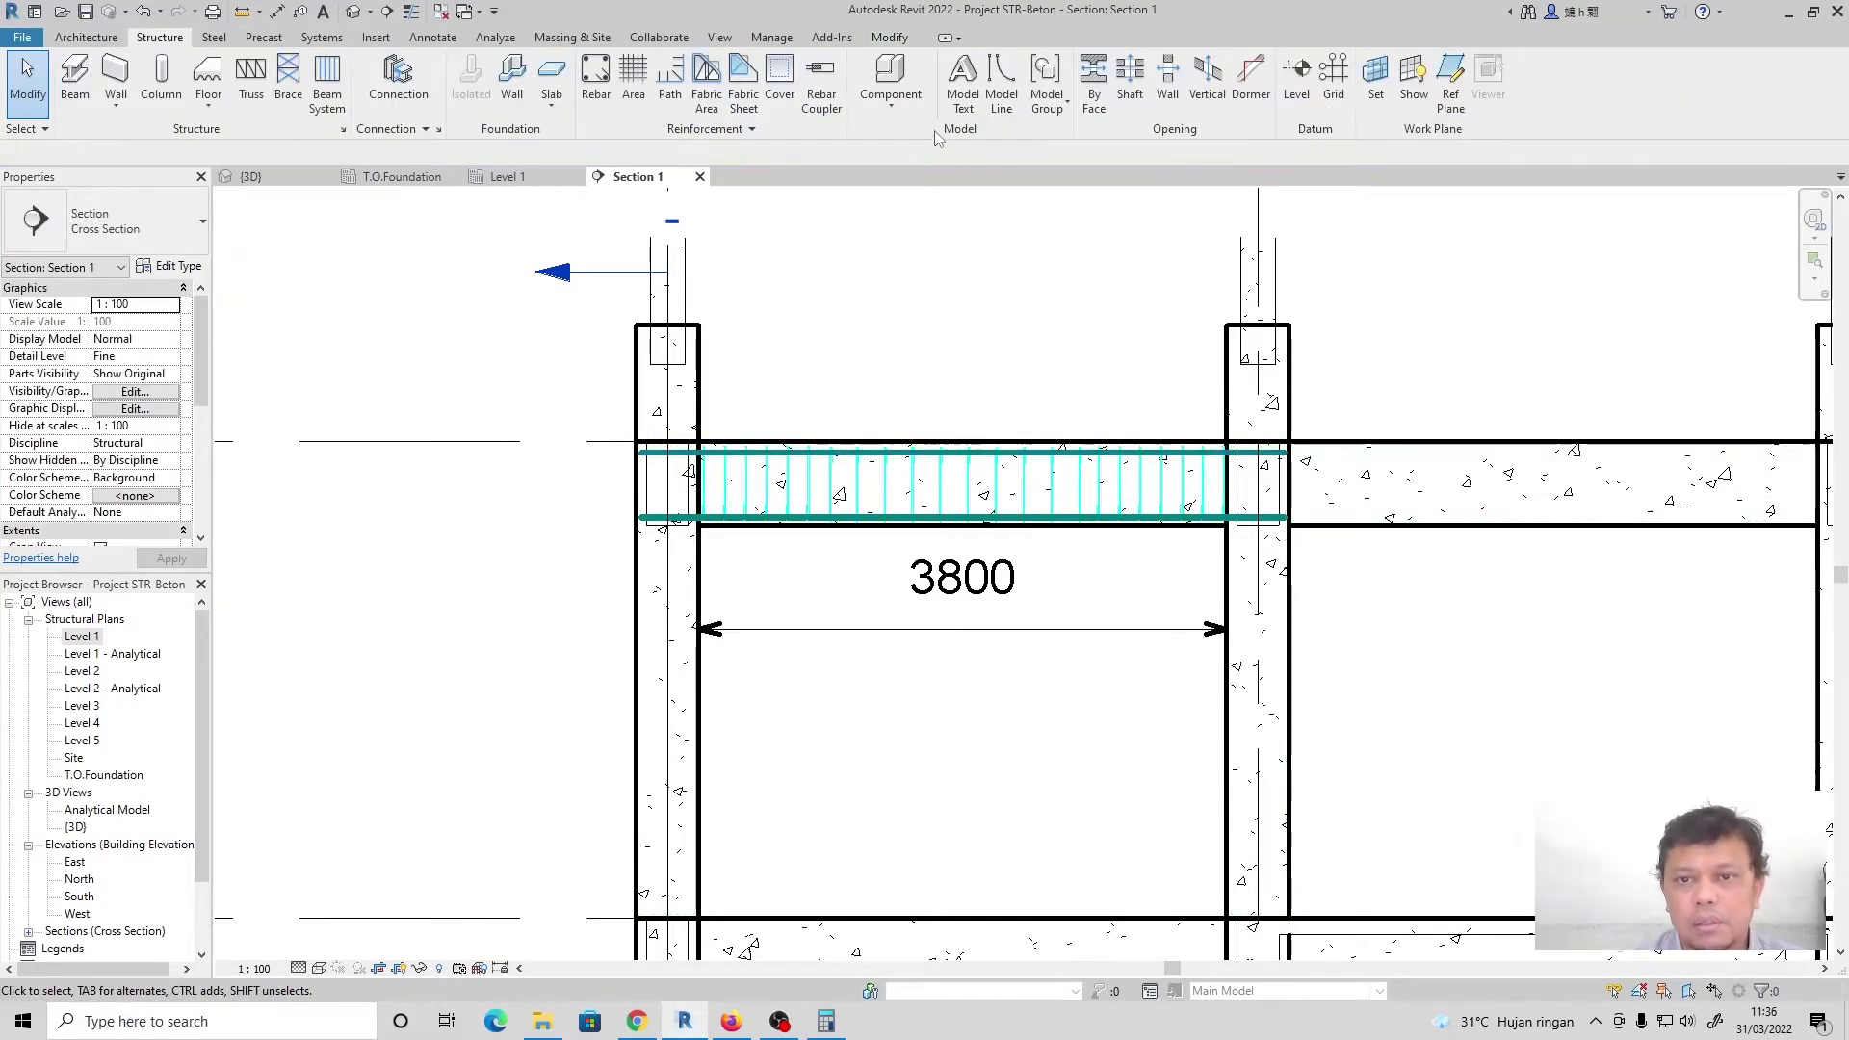
Set the quantity of the upper and lower D16 bar sets in the 3800 mm beam span to 4 in Section 1
left_click(253, 177)
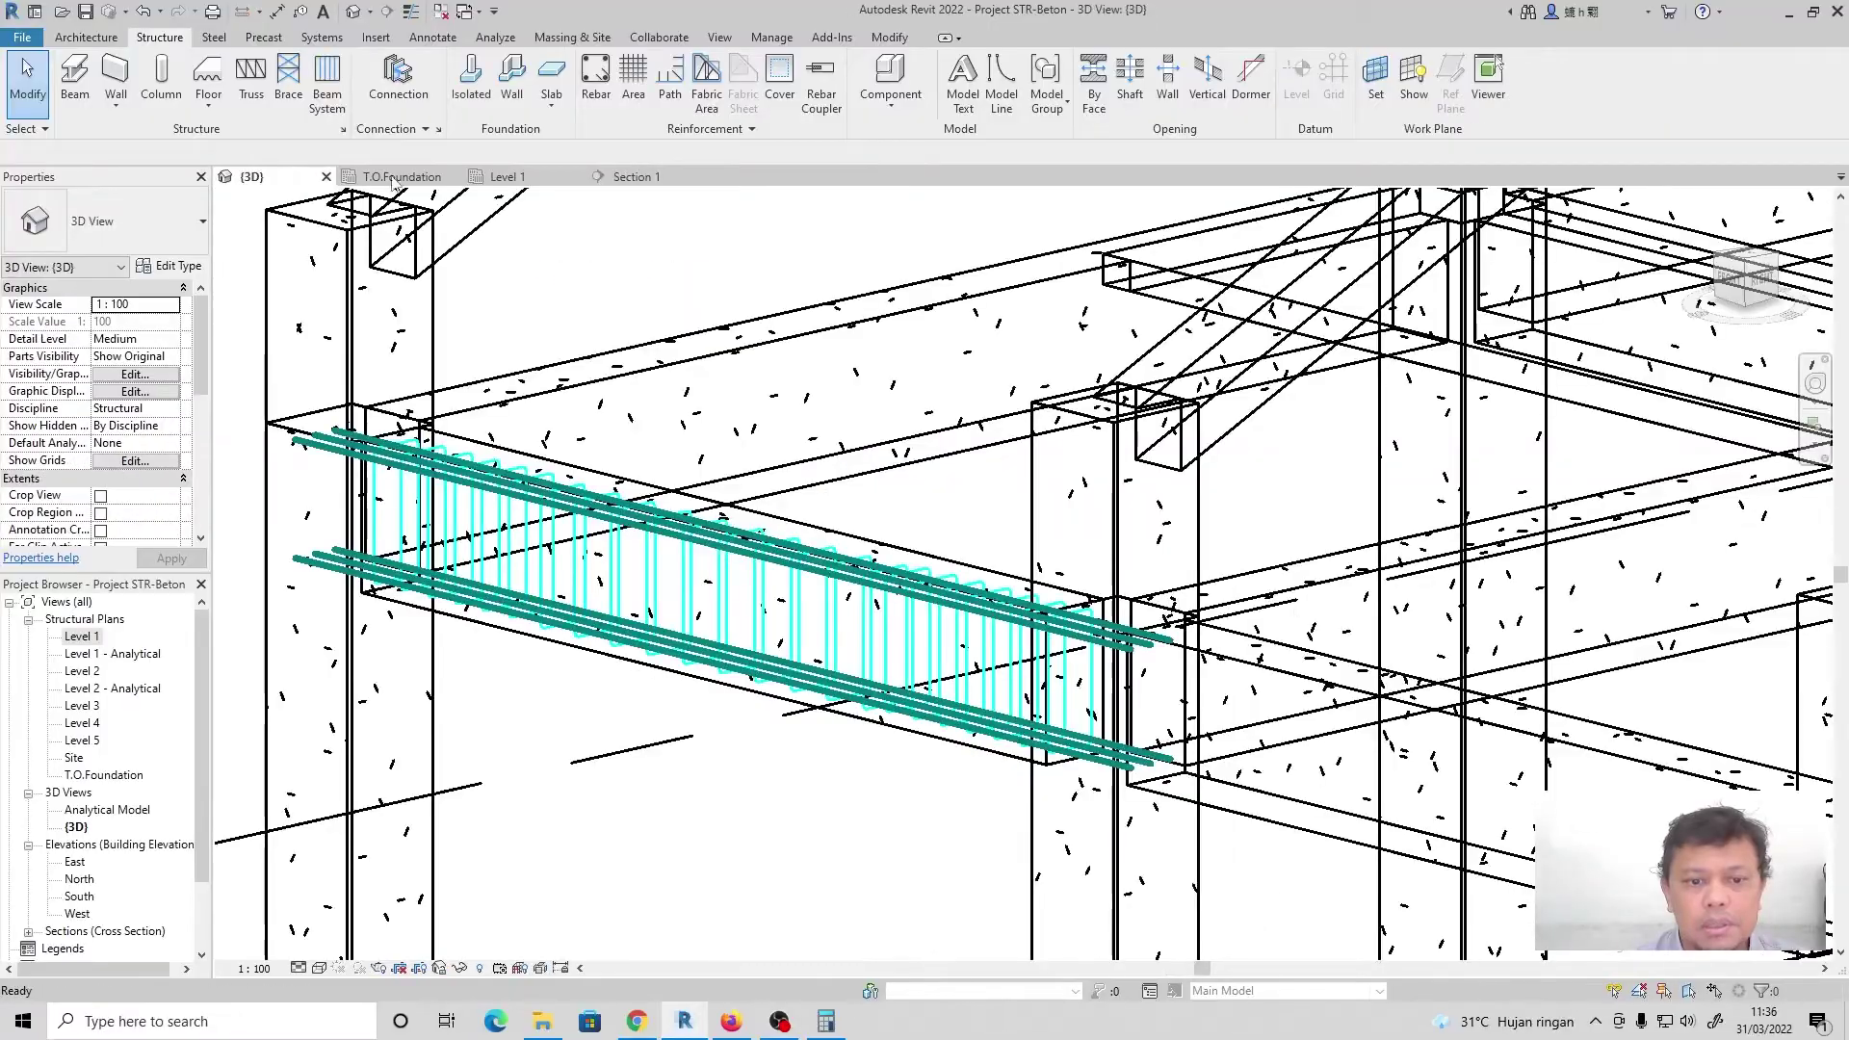
middle_click_drag(590, 626, 737, 508, "shift")
left_click(638, 178)
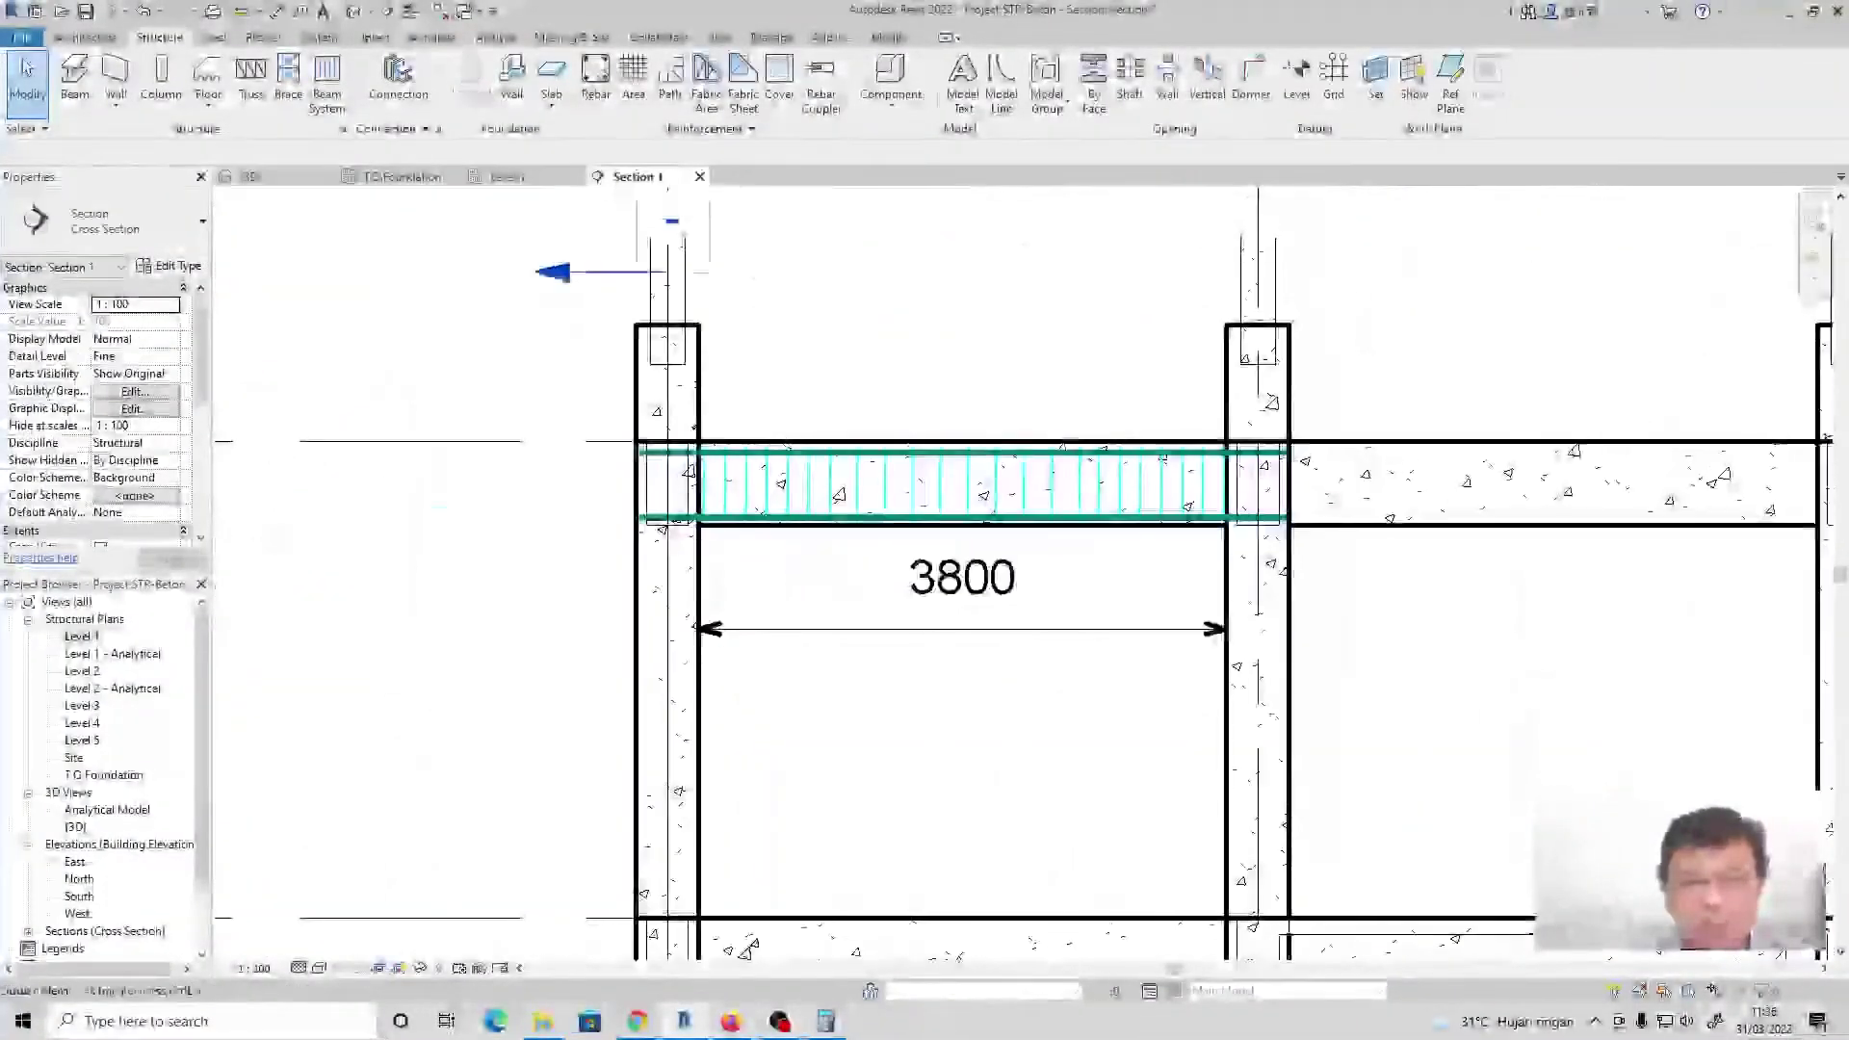
left_click(716, 456)
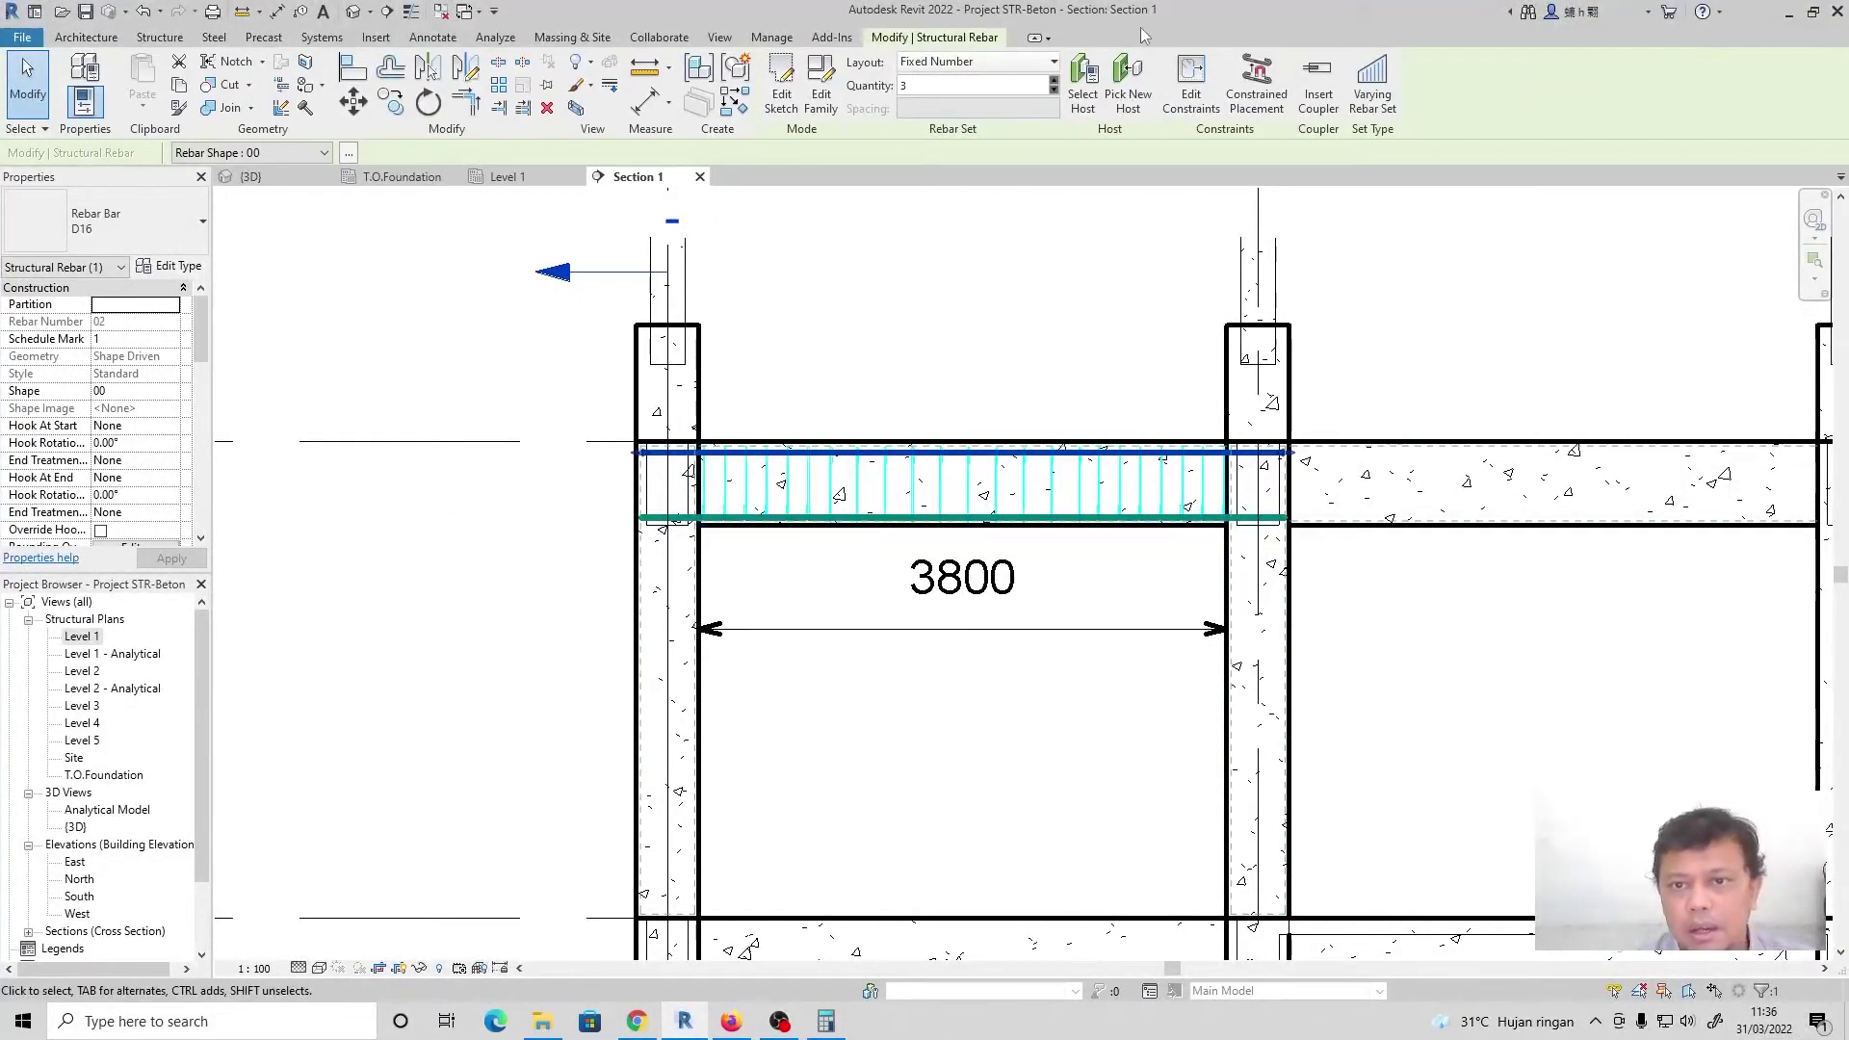
left_click(979, 197)
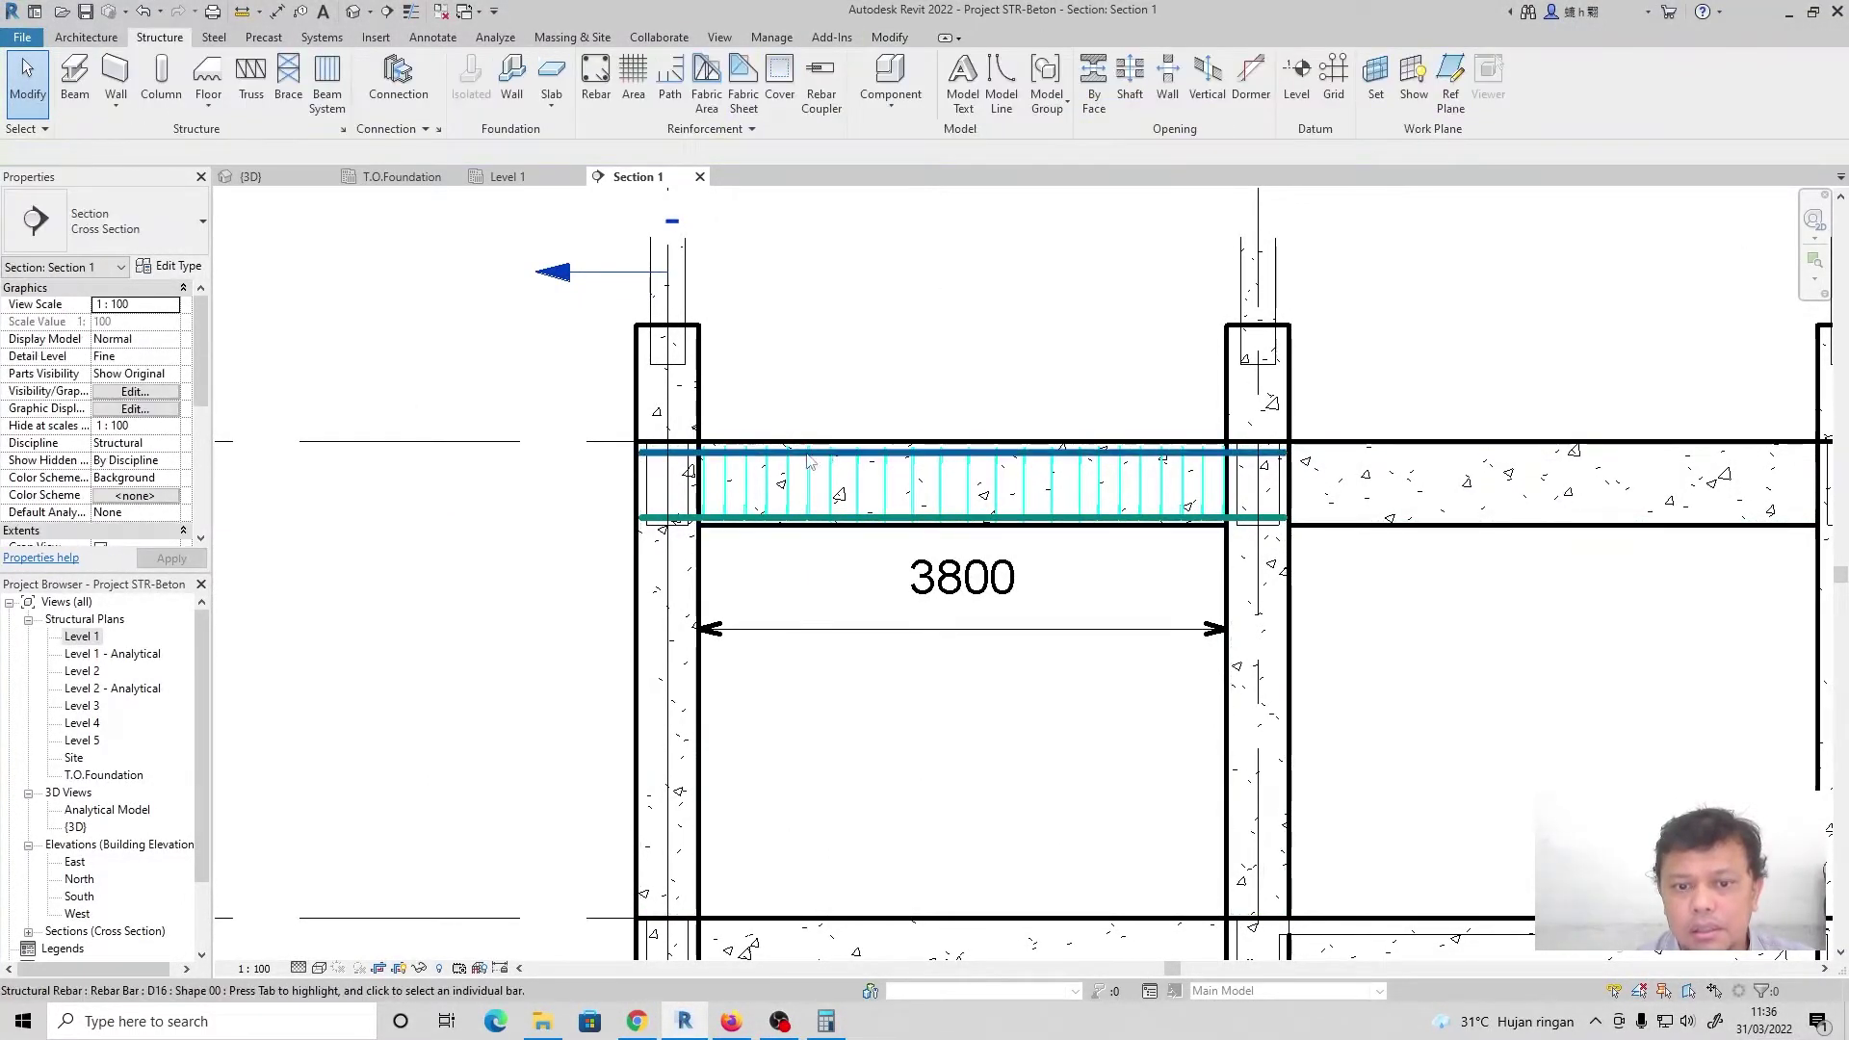
left_click(780, 521)
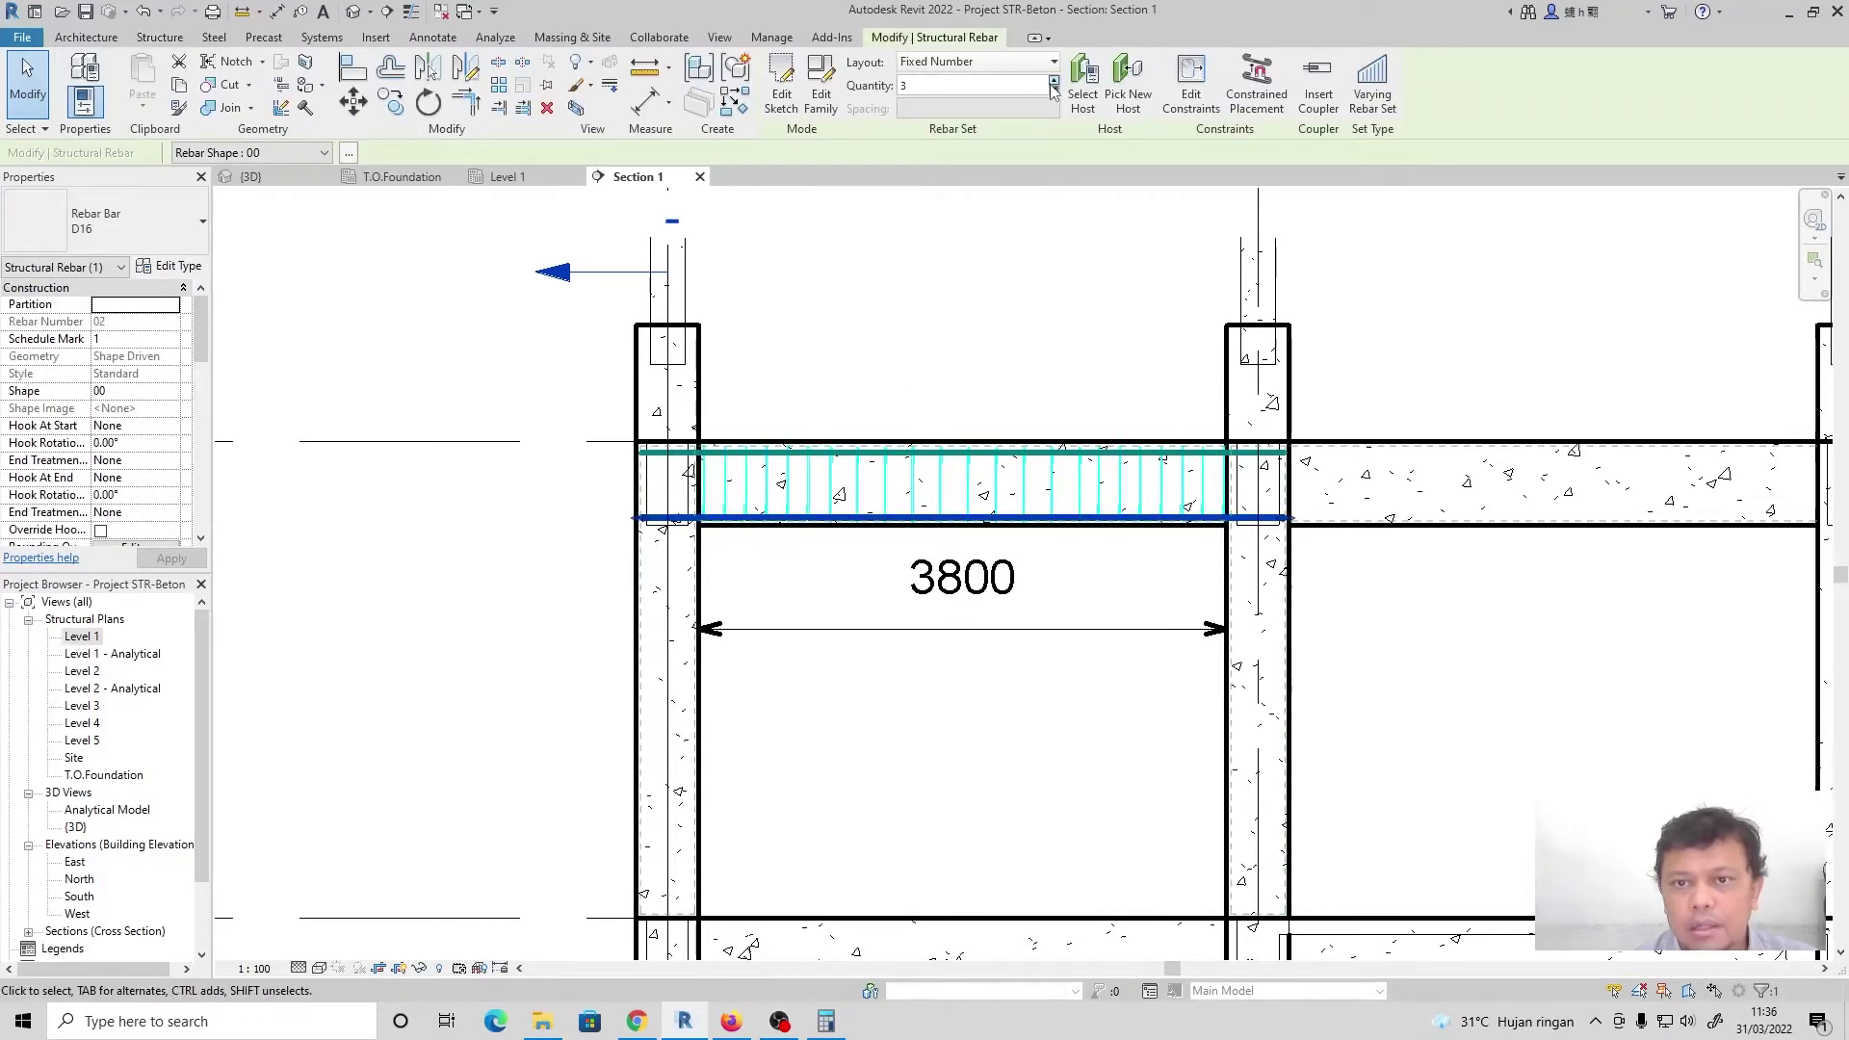
left_click(905, 385)
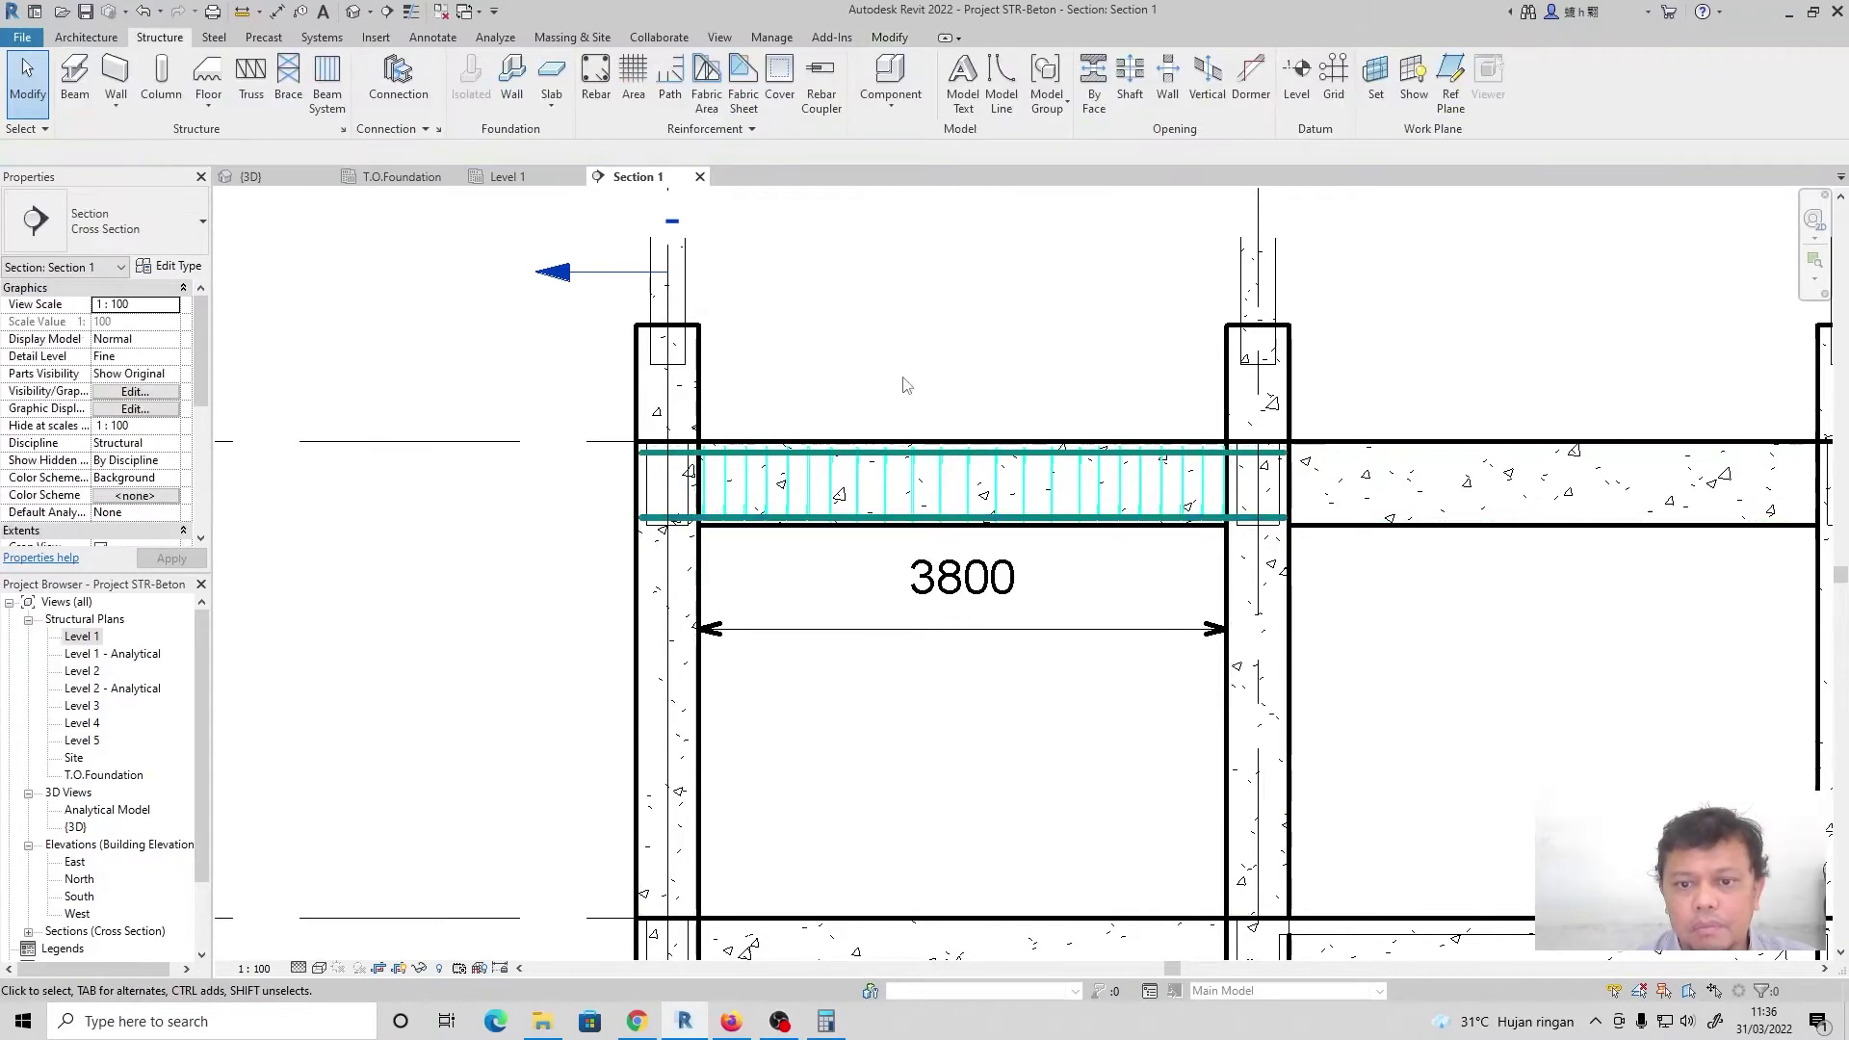
Select the beam's lower D16 bar set in the 3D view
left_click(251, 176)
middle_click_drag(539, 578, 458, 817, "shift")
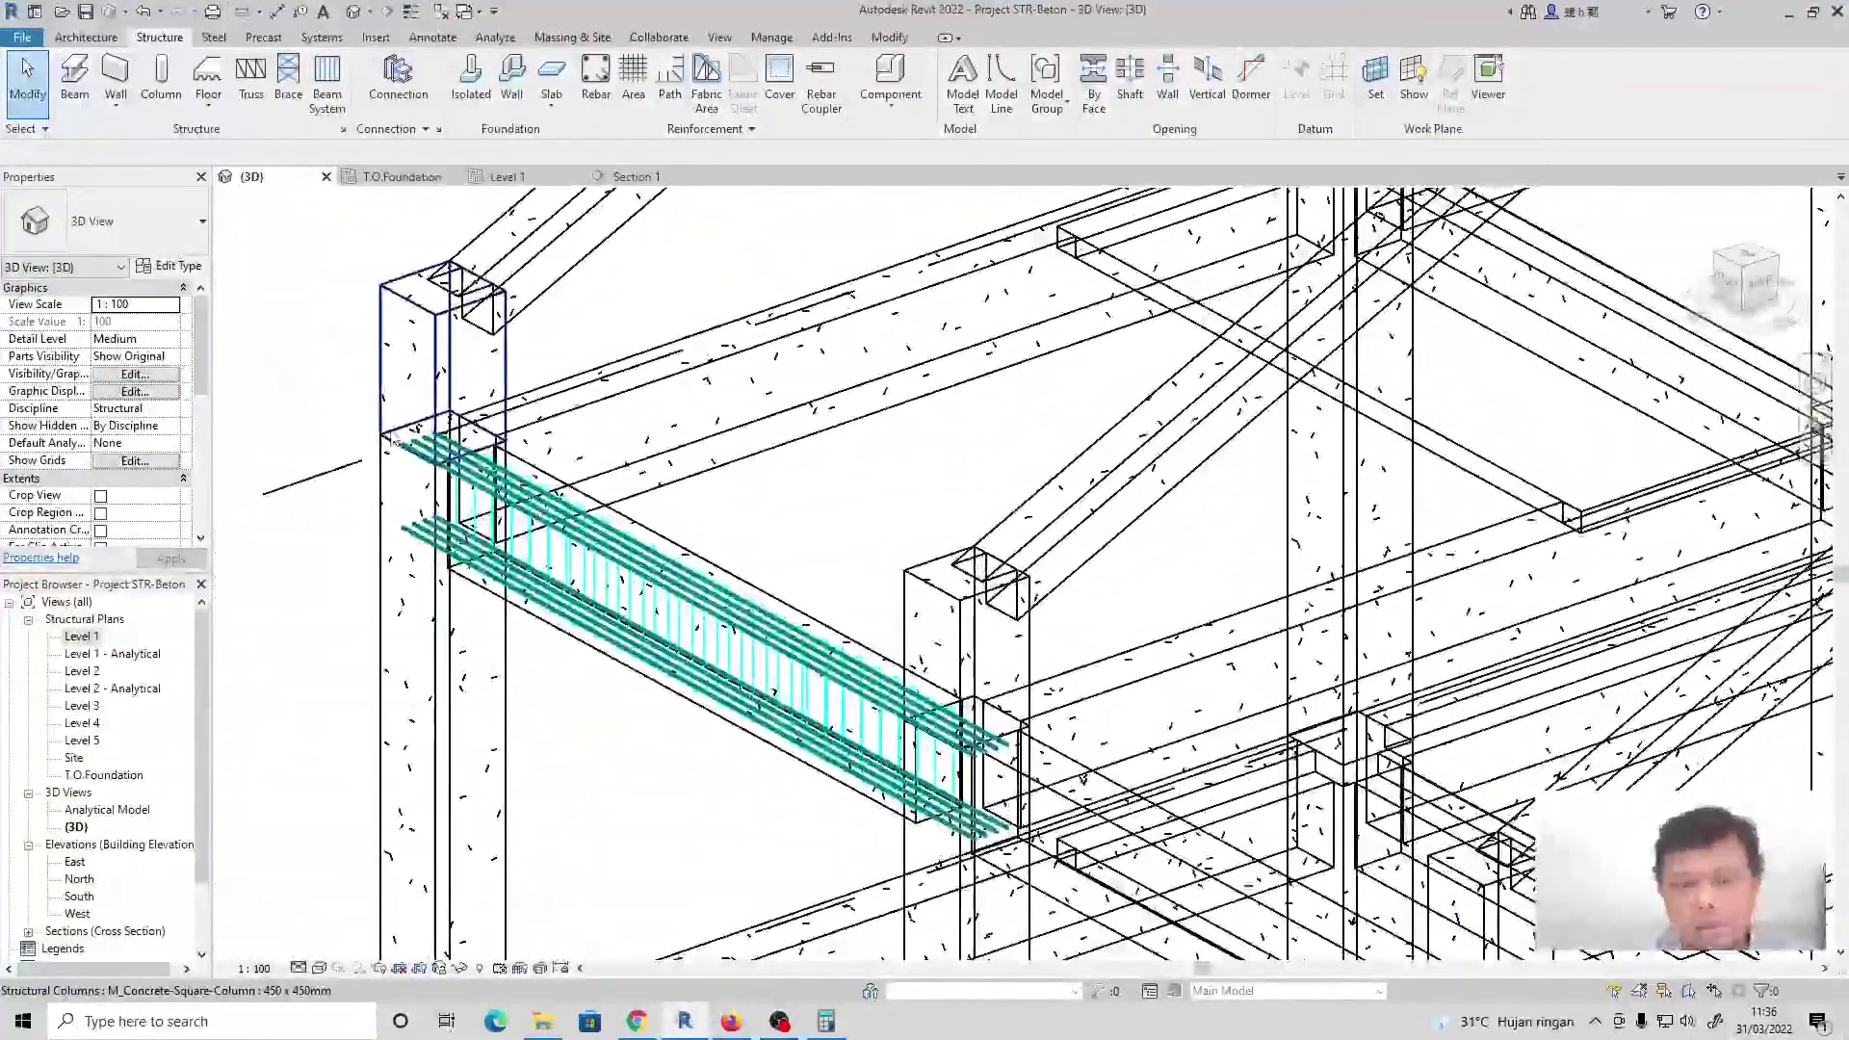
scroll(399, 460, "up", 3)
left_click(431, 612)
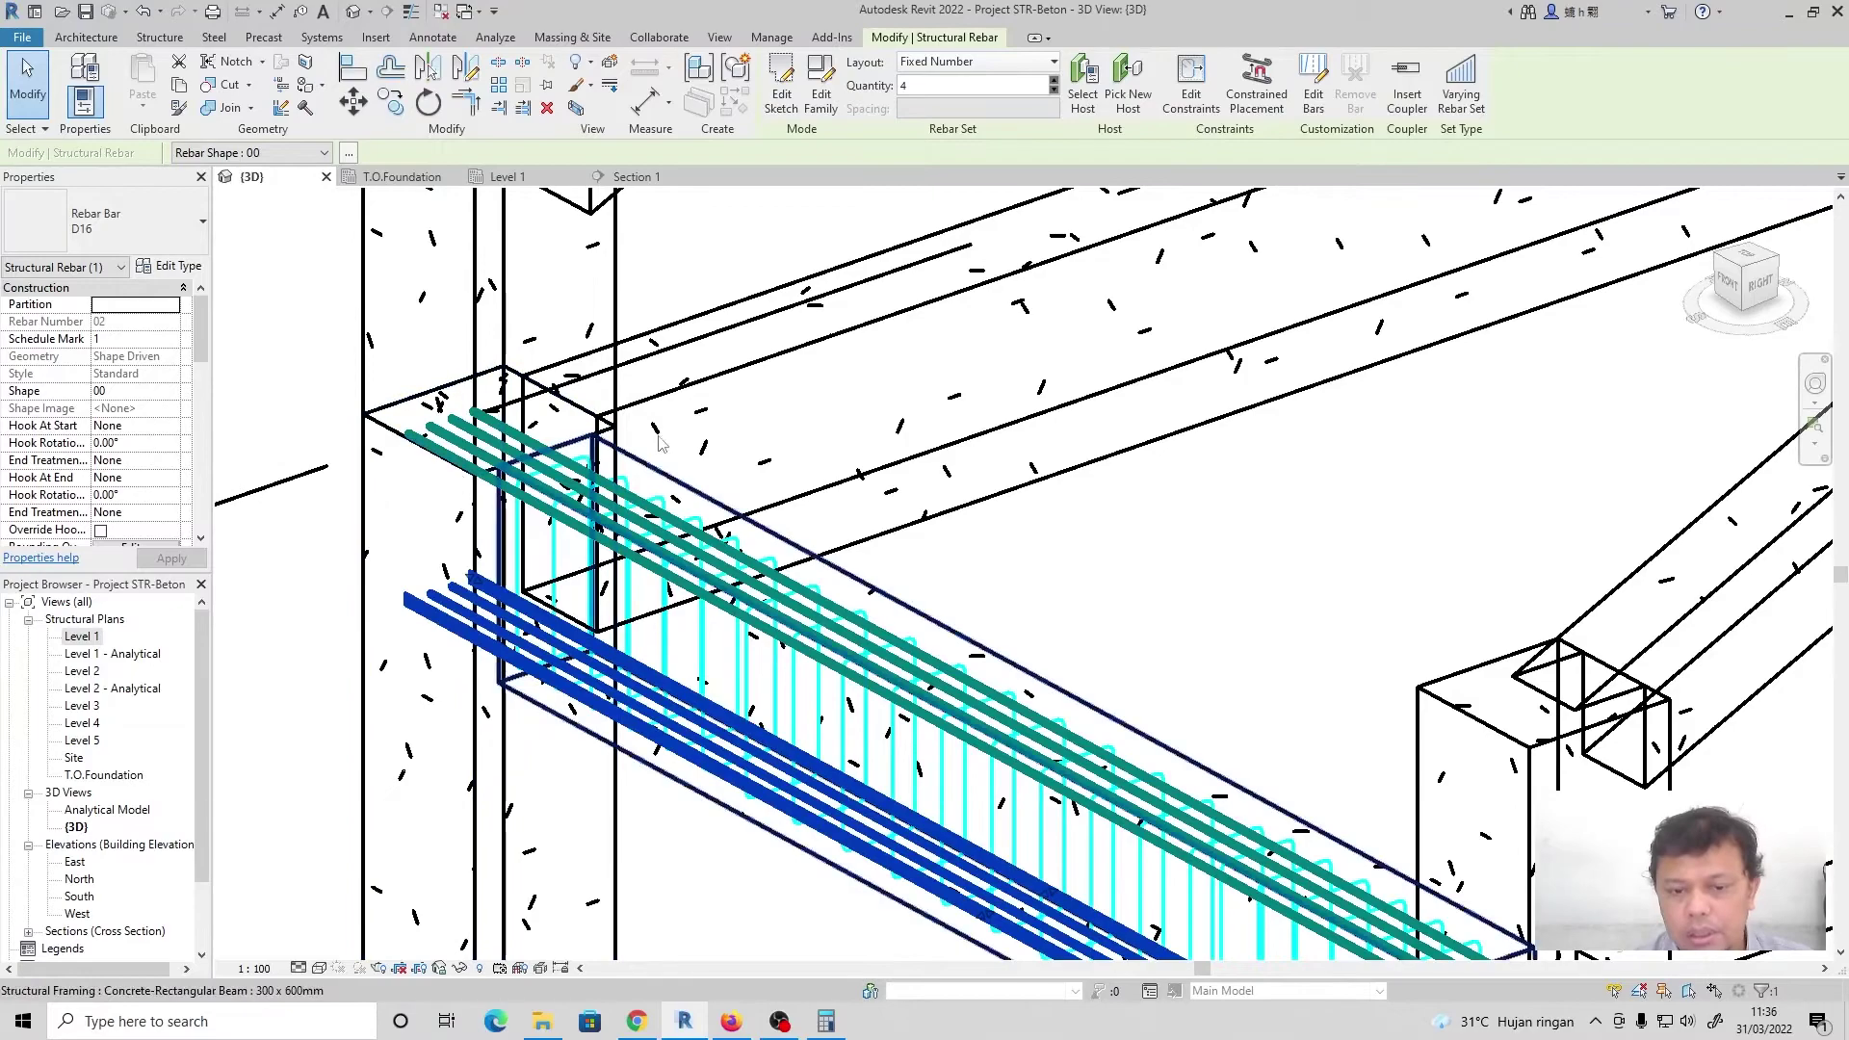
scroll(578, 424, "down", 3)
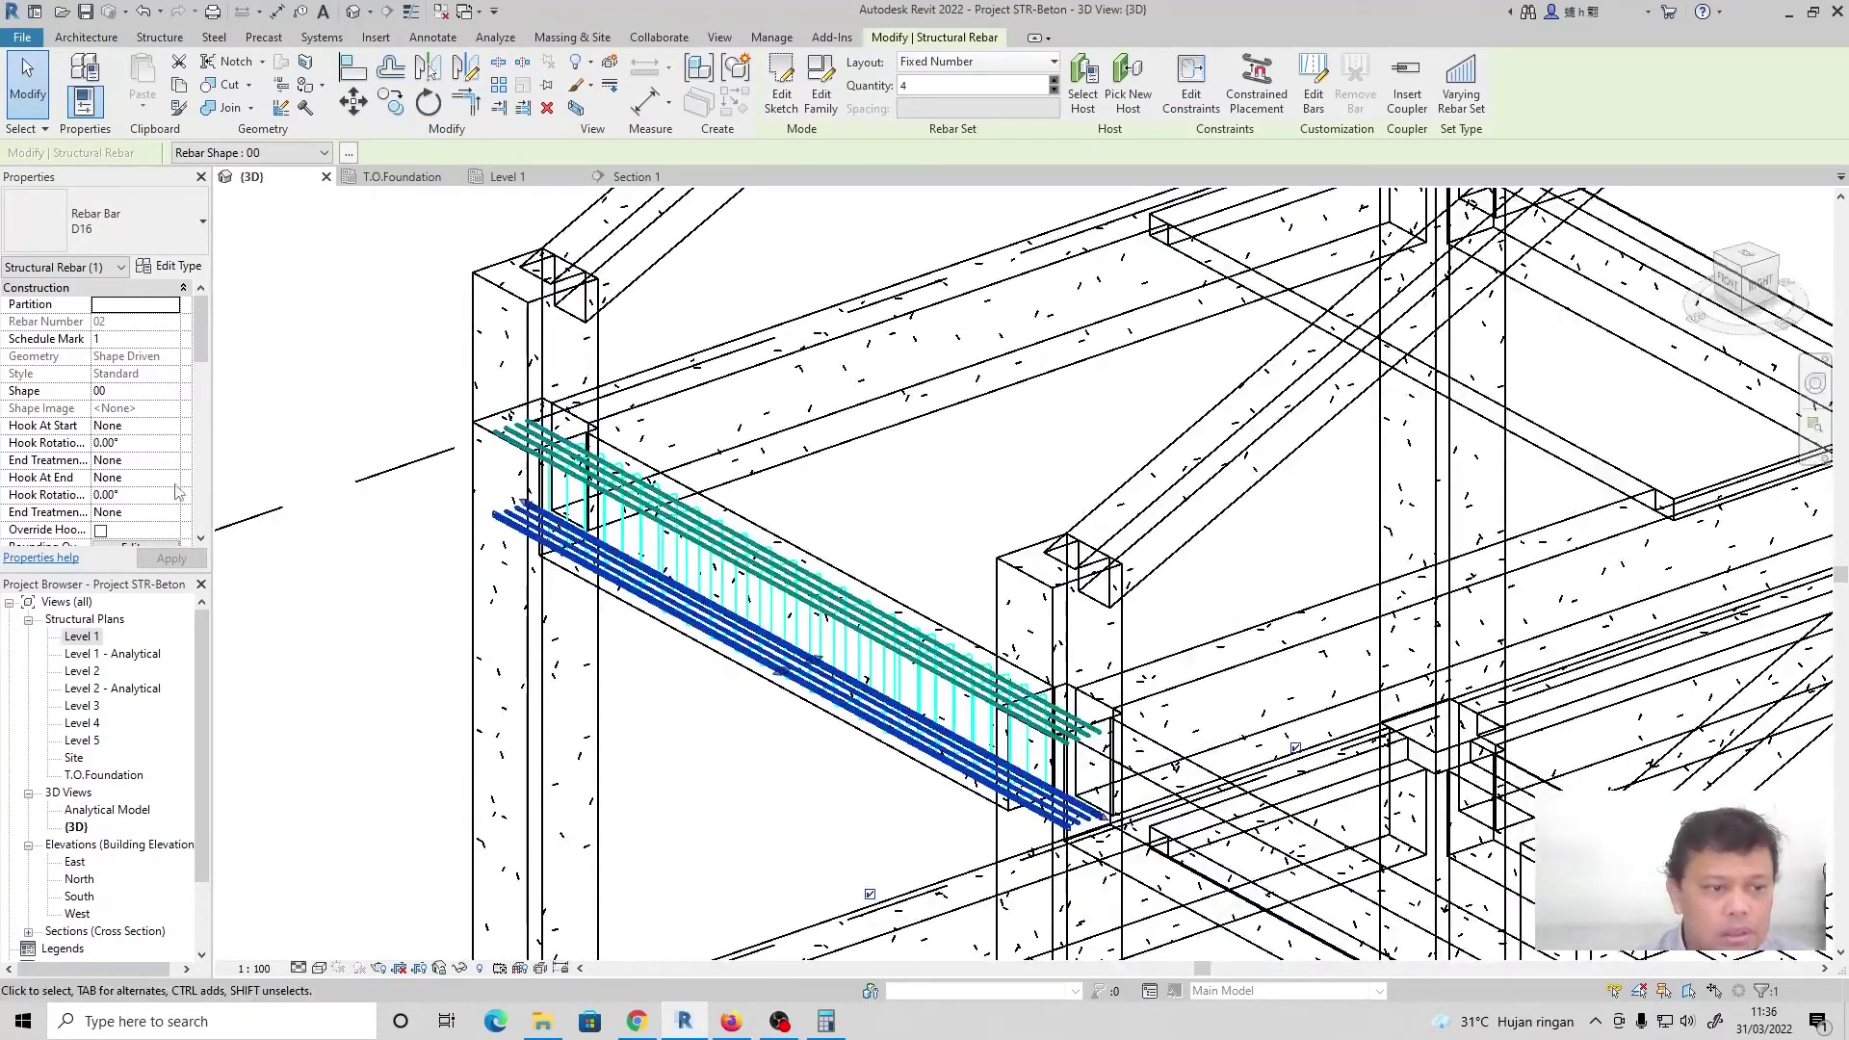
Try a Standard - 180 deg. hook at the start of the lower bar set, and reset the start hook to None
left_click(172, 430)
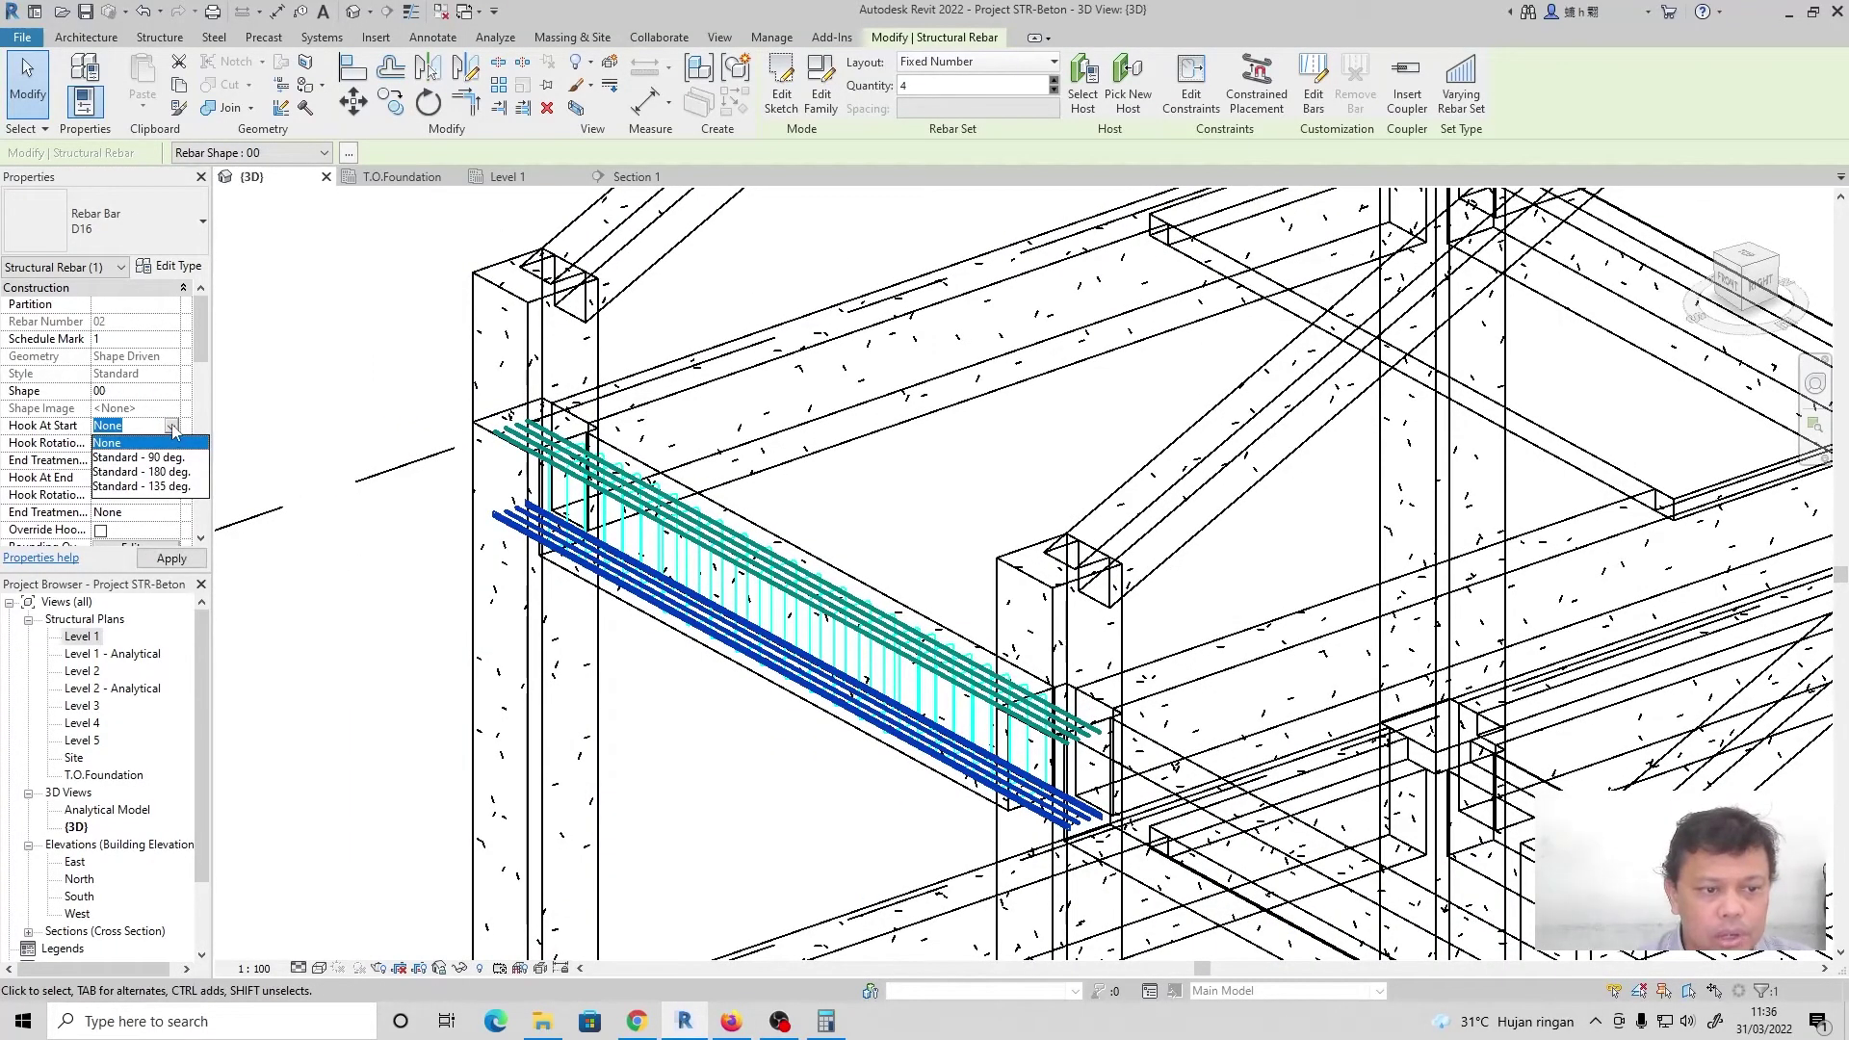
left_click(162, 472)
left_click(171, 560)
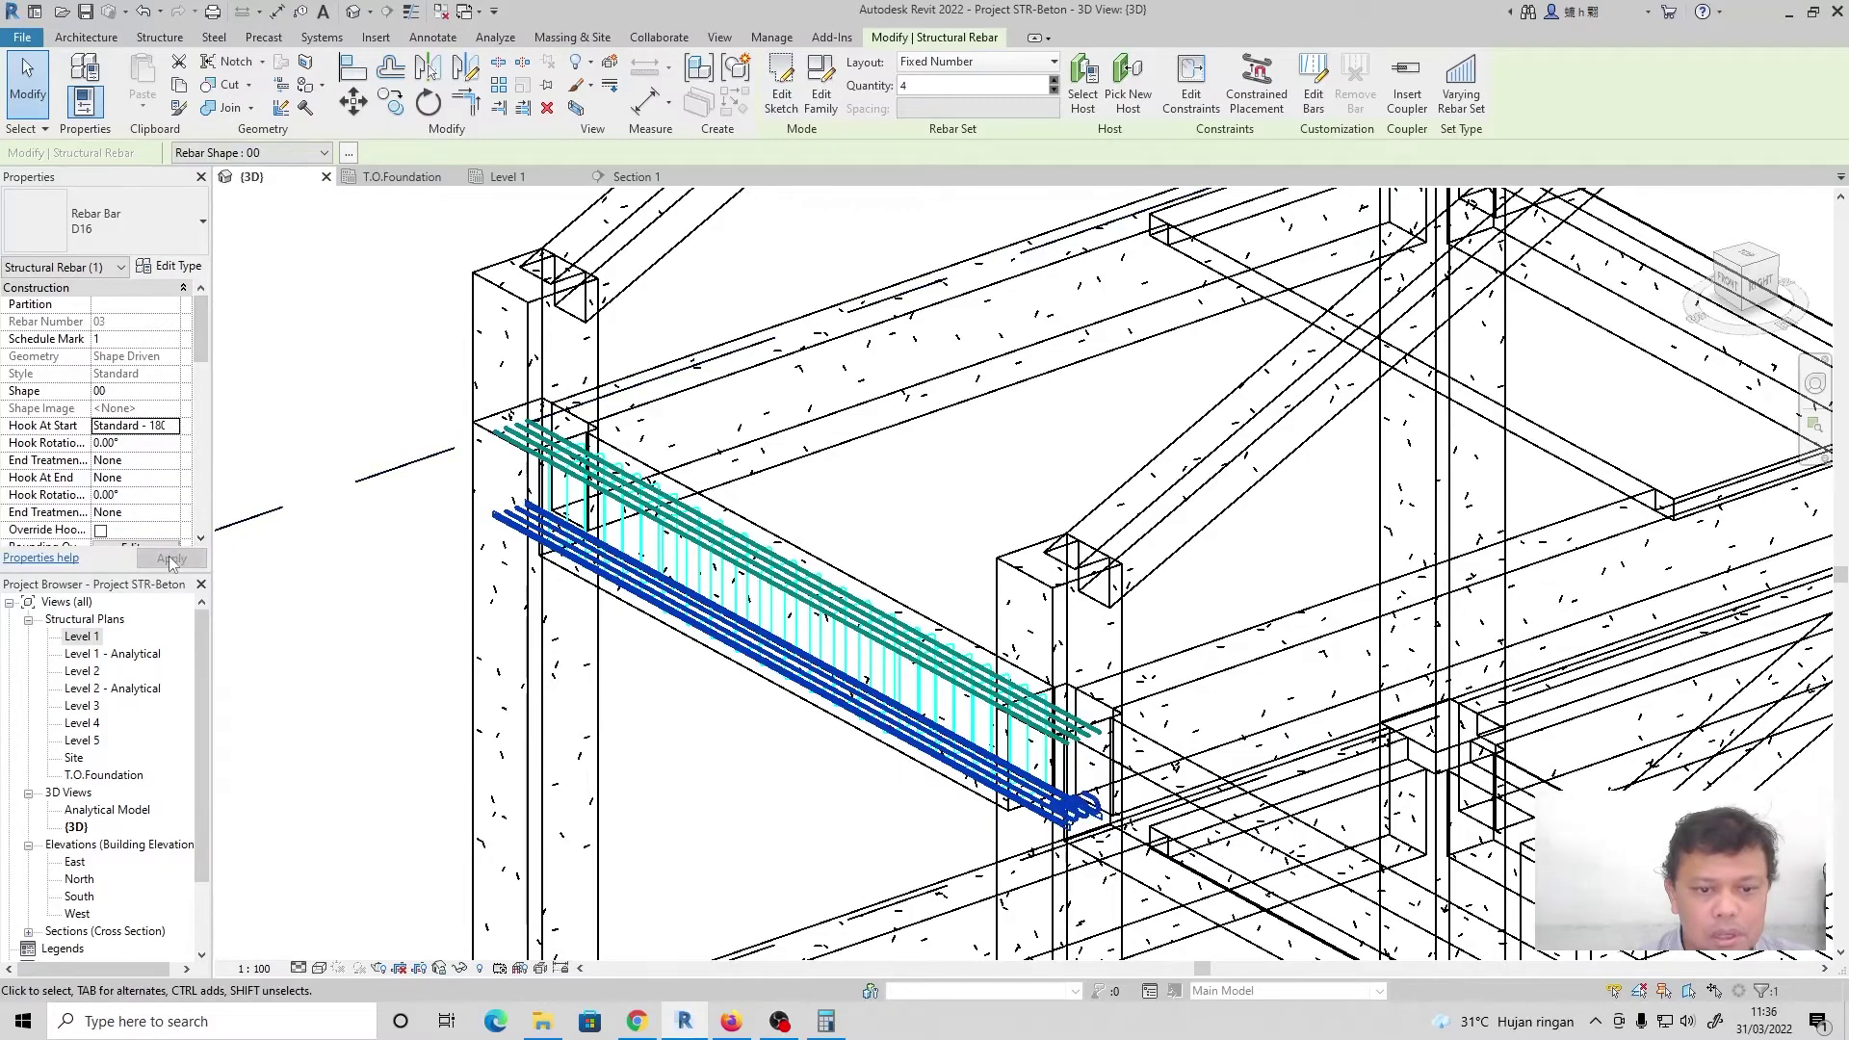
left_click(171, 429)
left_click(125, 442)
Set the hook at the end of the lower D16 bar set to Standard - 180 deg
left_click(152, 478)
left_click(172, 478)
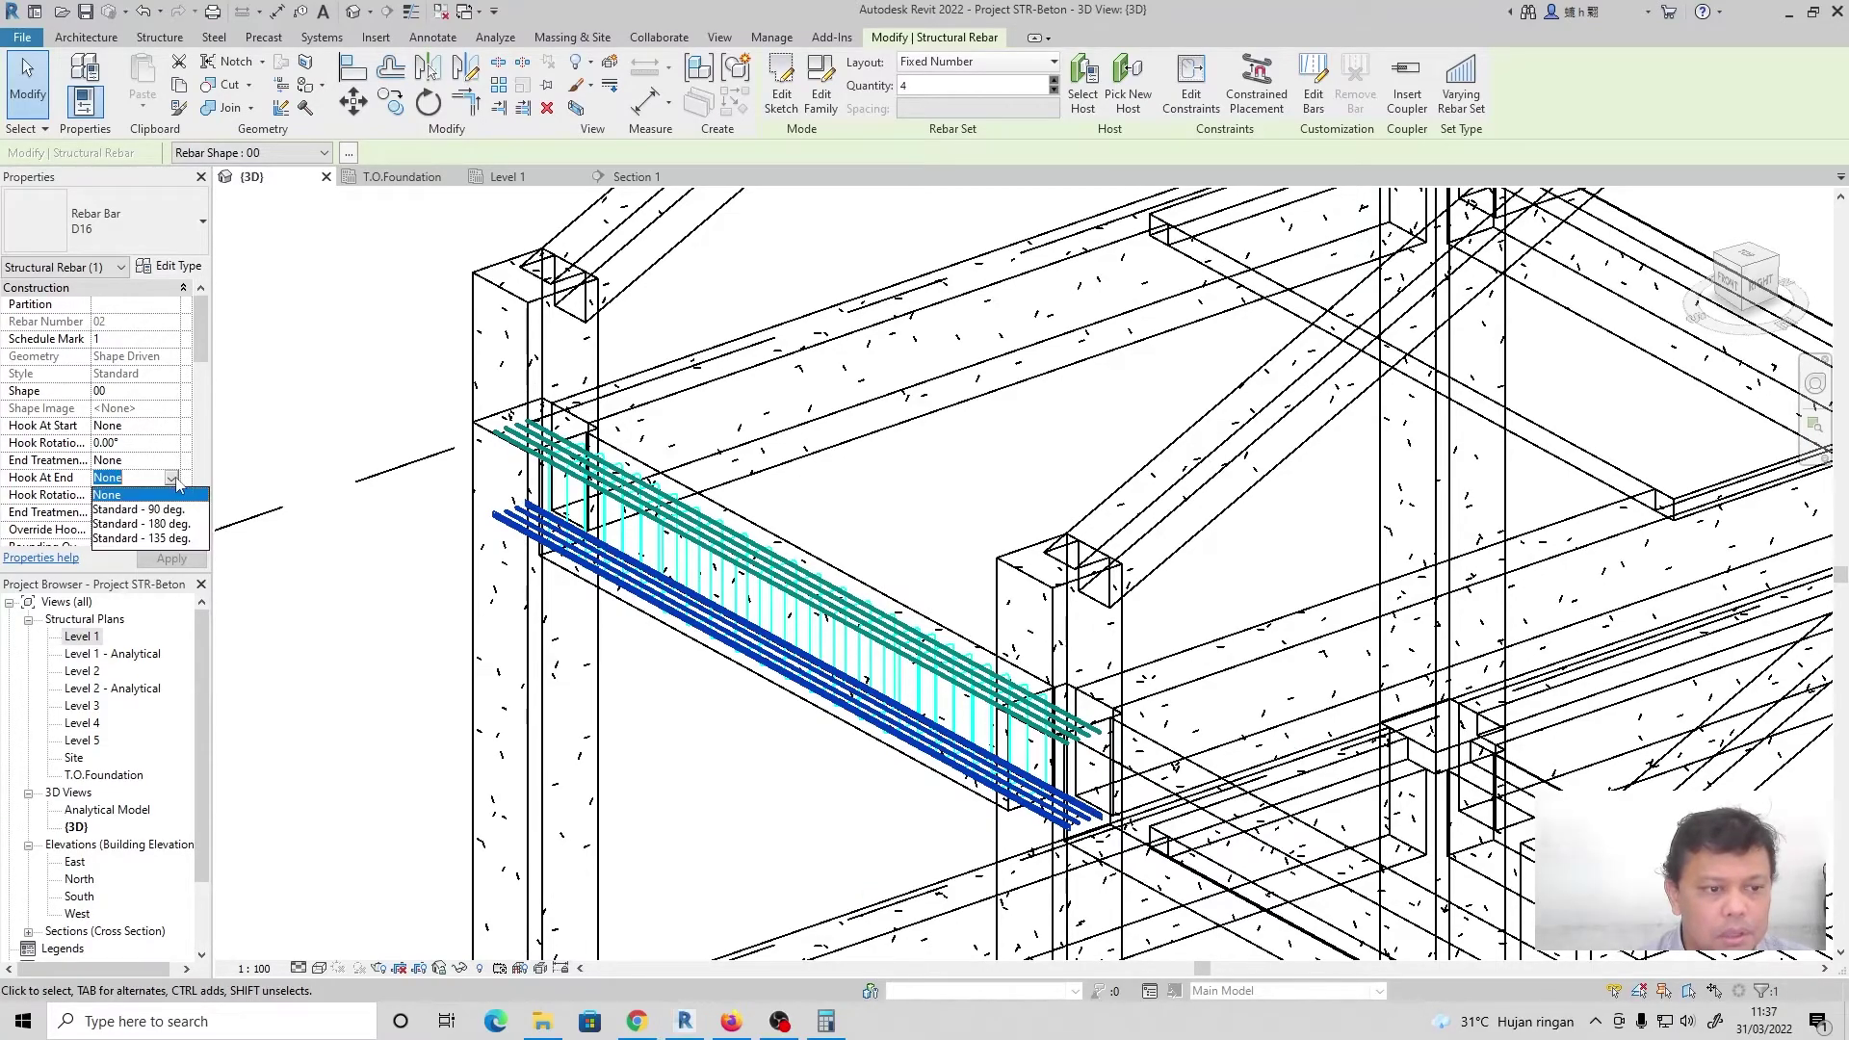
left_click(162, 524)
left_click(345, 591)
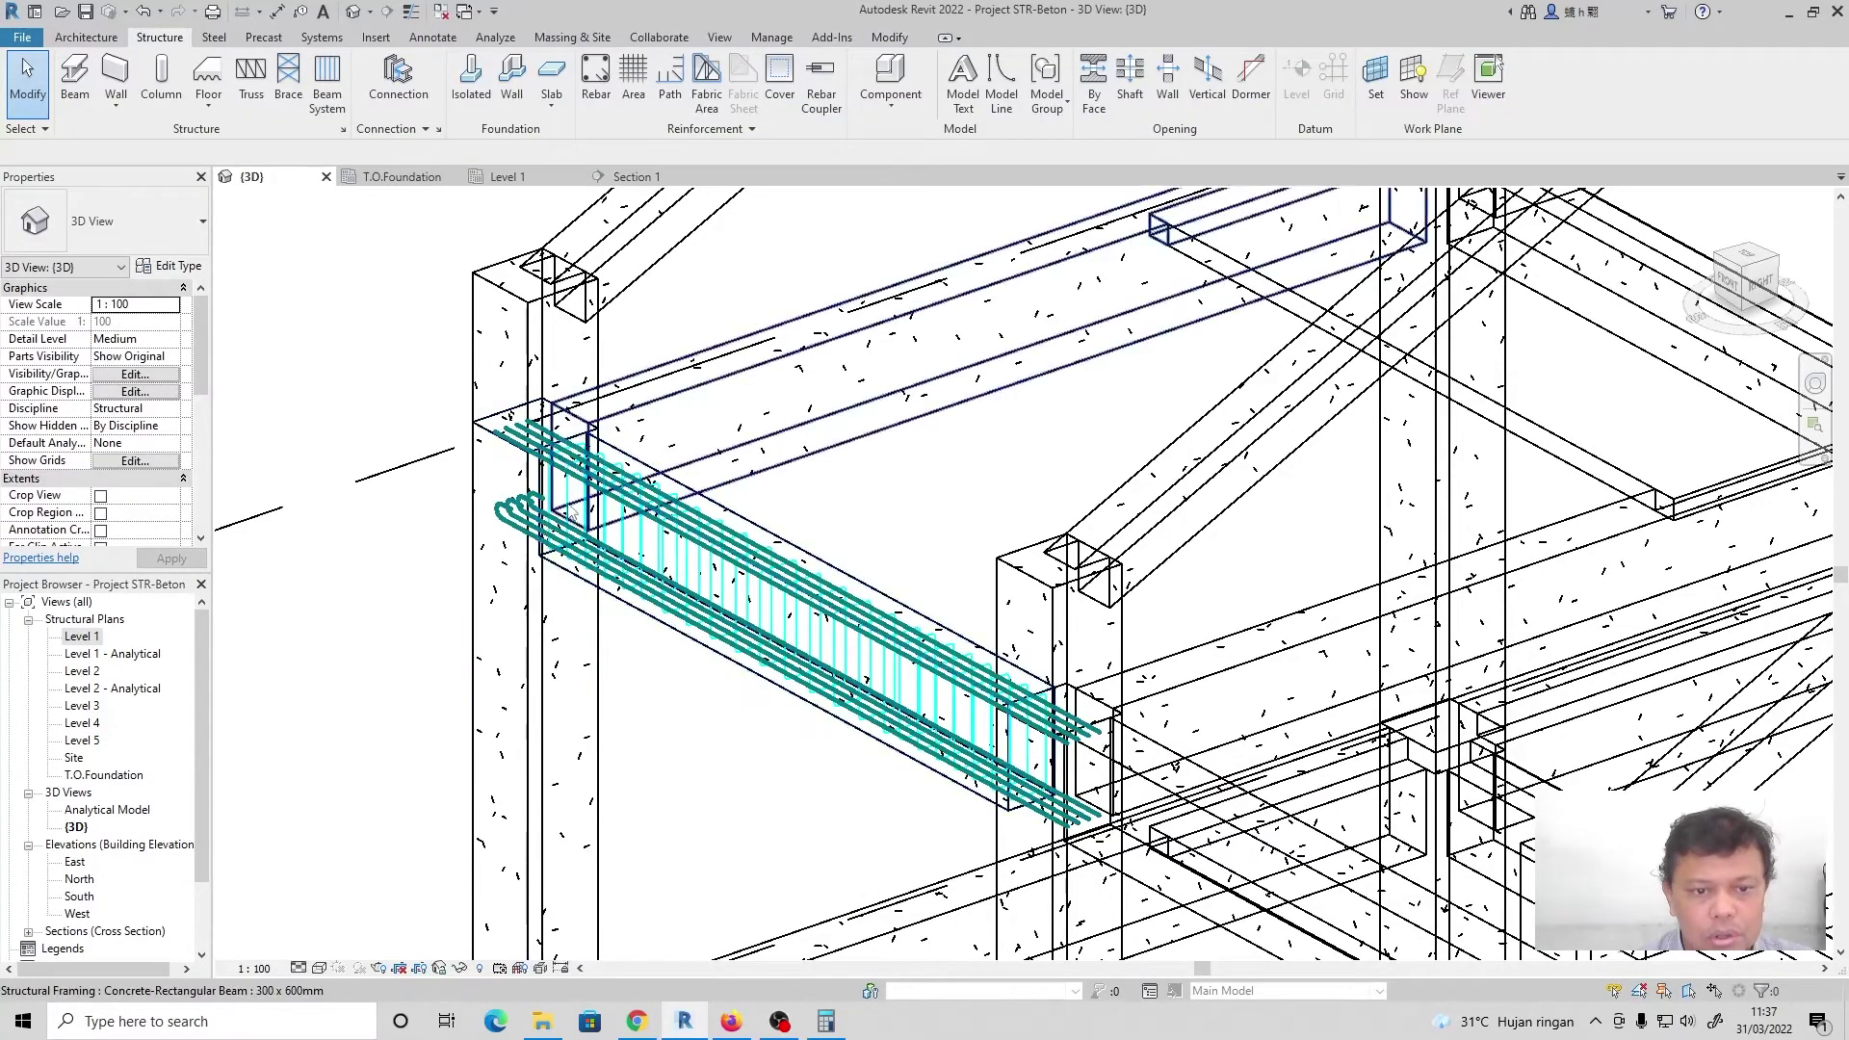
Select the beam's upper D16 bar set in the 3D view
scroll(356, 501, "up", 5)
scroll(533, 424, "down", 2)
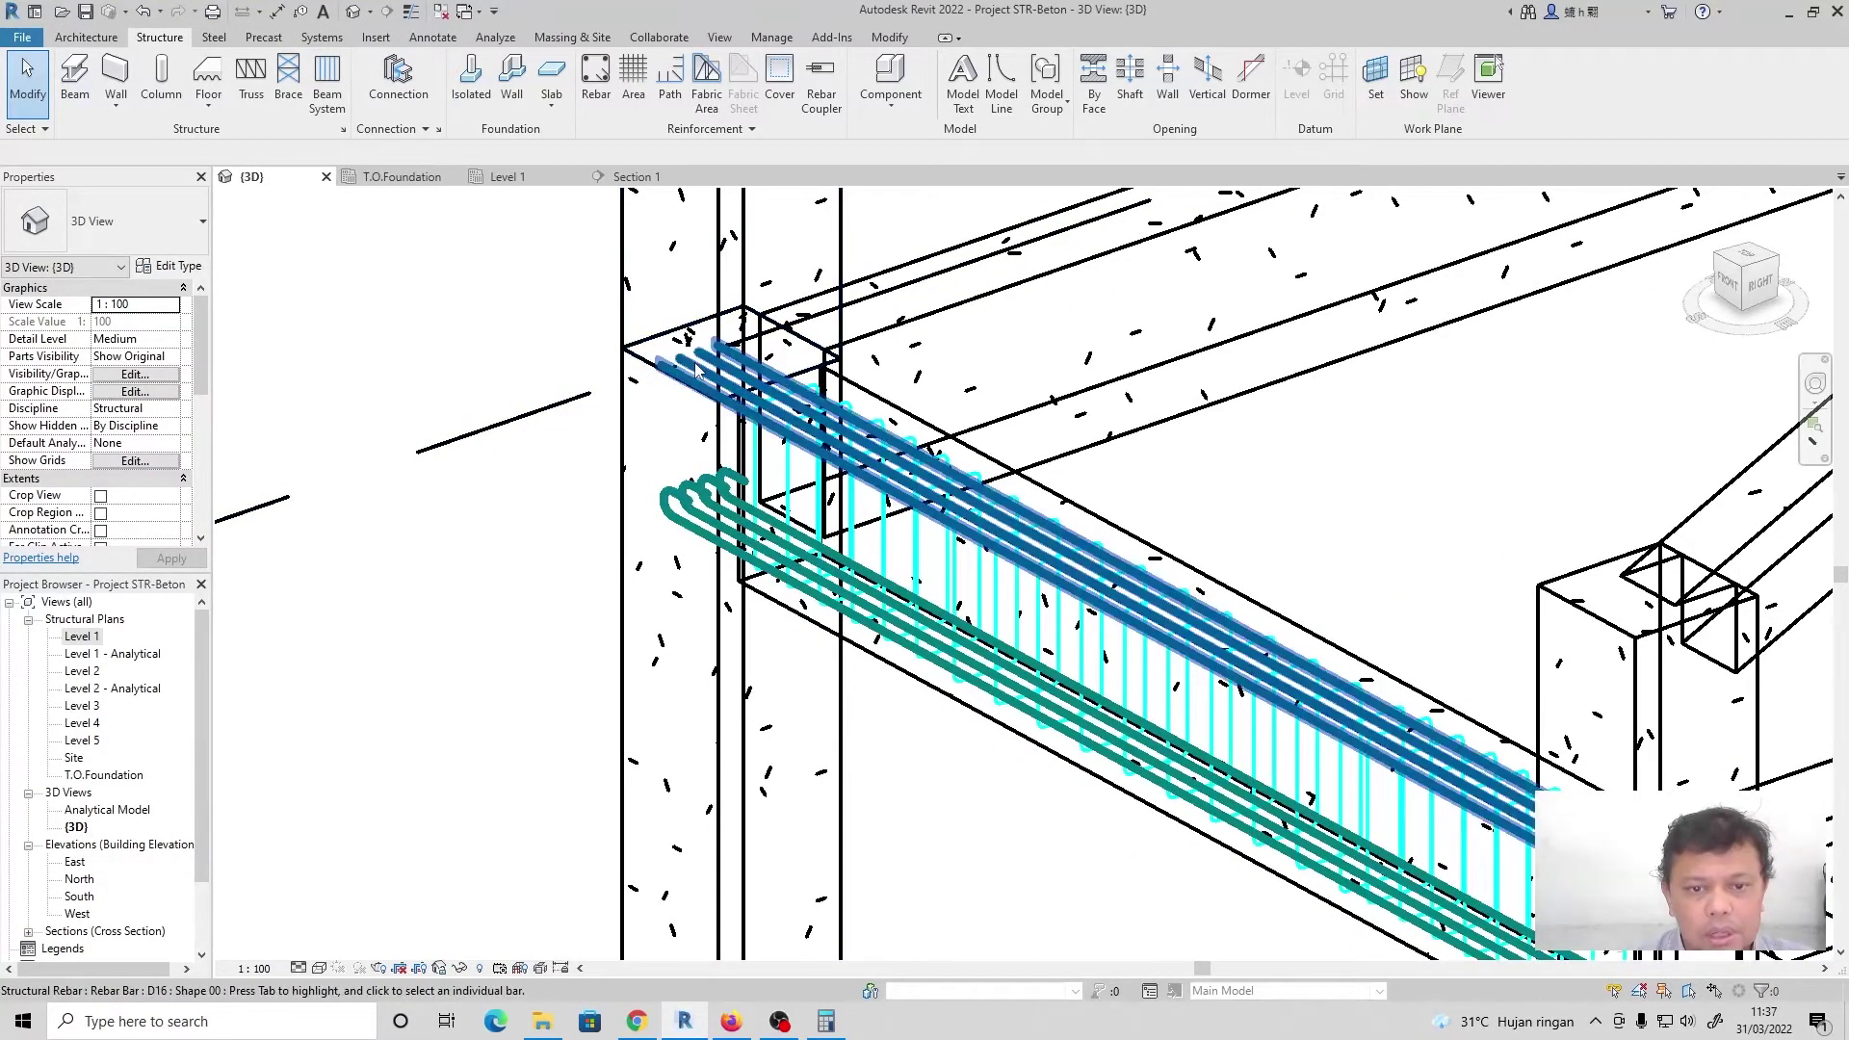
left_click(697, 370)
Try a Standard - 90 deg. hook at the end of the upper bar set, and reset the end hook to None
left_click(164, 478)
left_click(172, 479)
left_click(137, 512)
left_click(192, 562)
left_click(172, 479)
left_click(120, 494)
Set the hook at the start of the upper D16 bar set to Standard - 90 deg
left_click(173, 429)
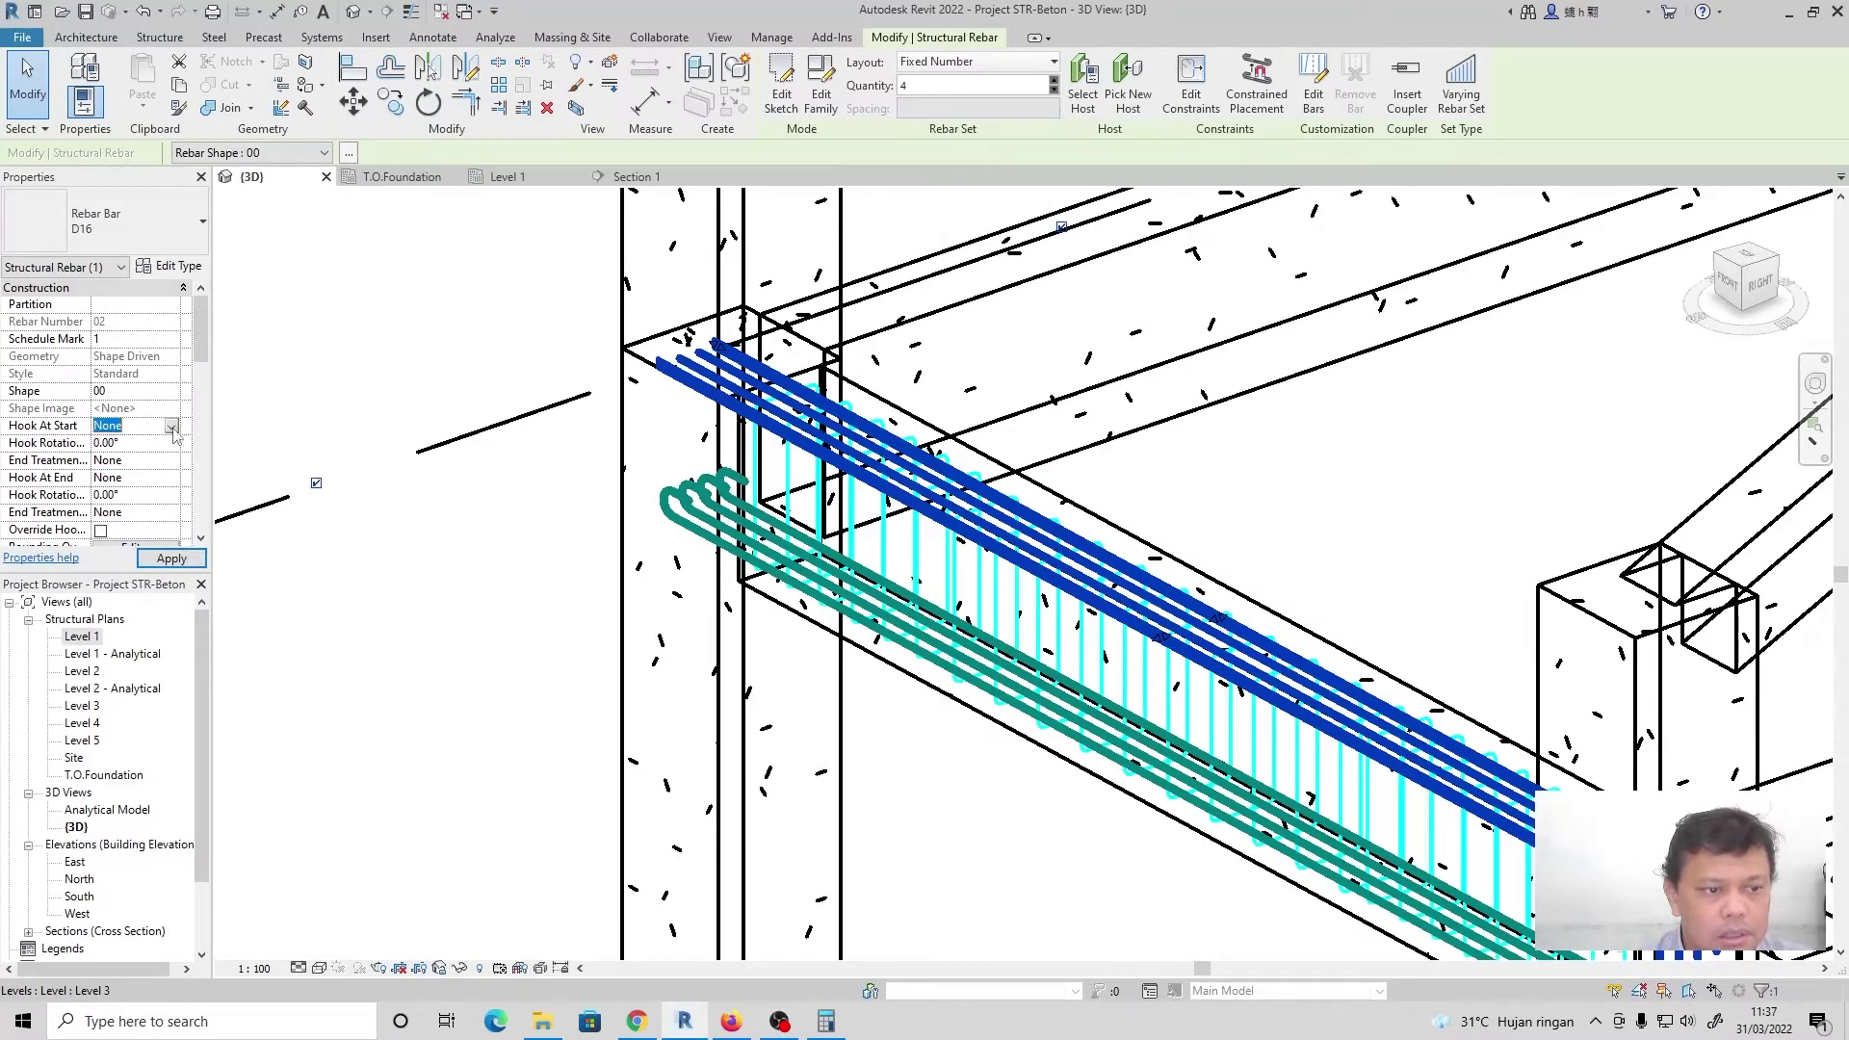
left_click(171, 426)
left_click(135, 457)
left_click(174, 559)
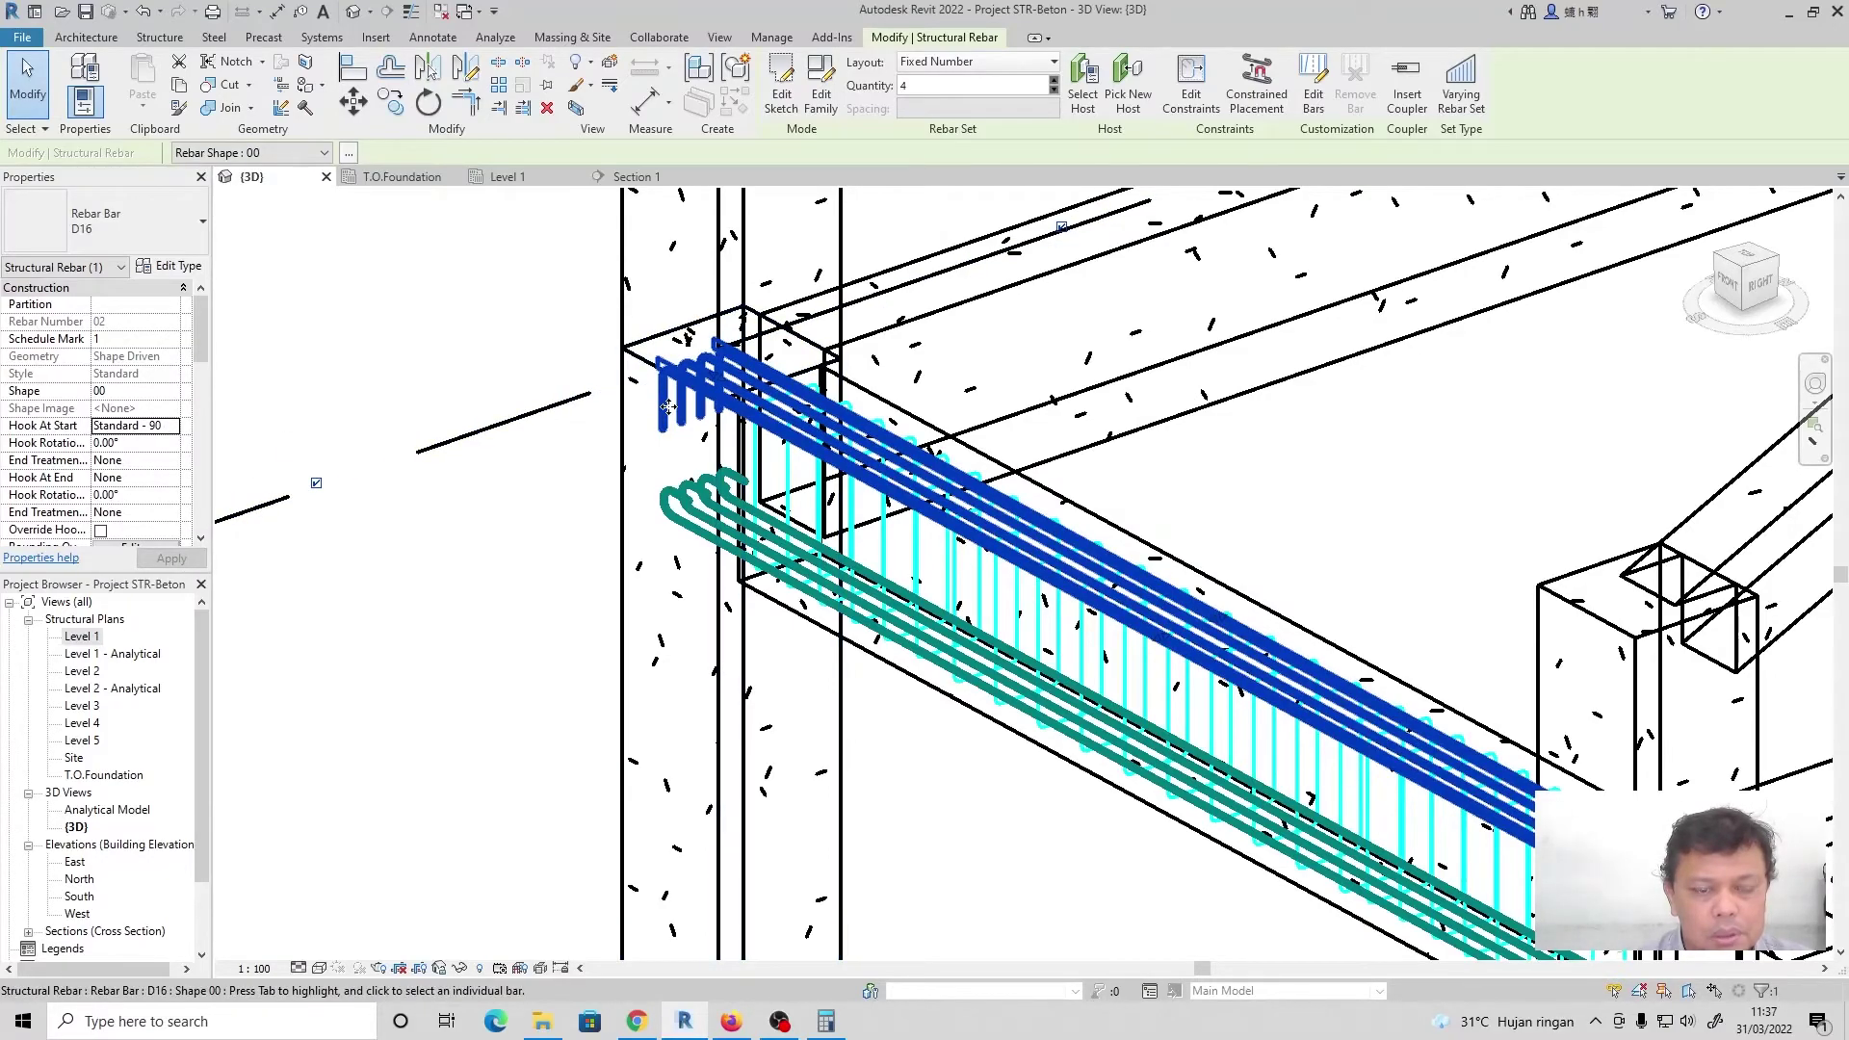
Review the upper bar set's dimension properties, and examine the hooked bars of the beam in 3D
scroll(178, 451, "down", 8)
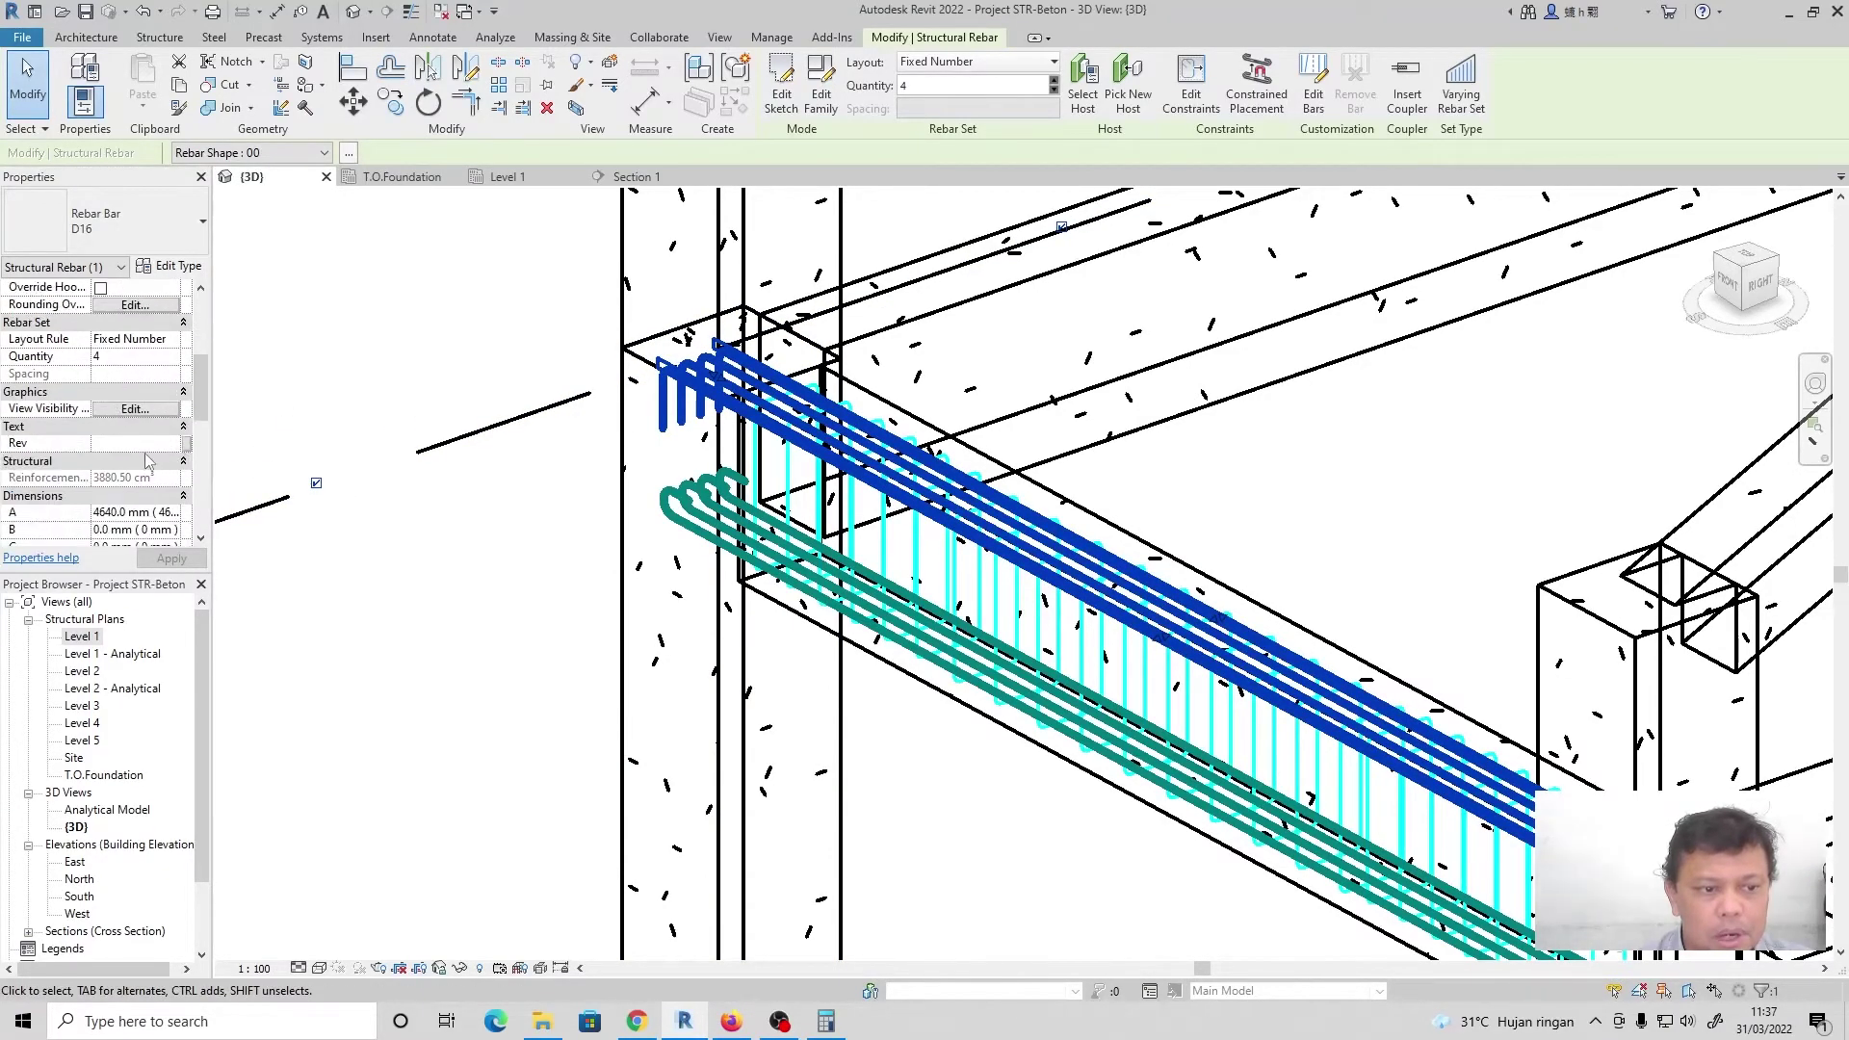
scroll(121, 443, "down", 5)
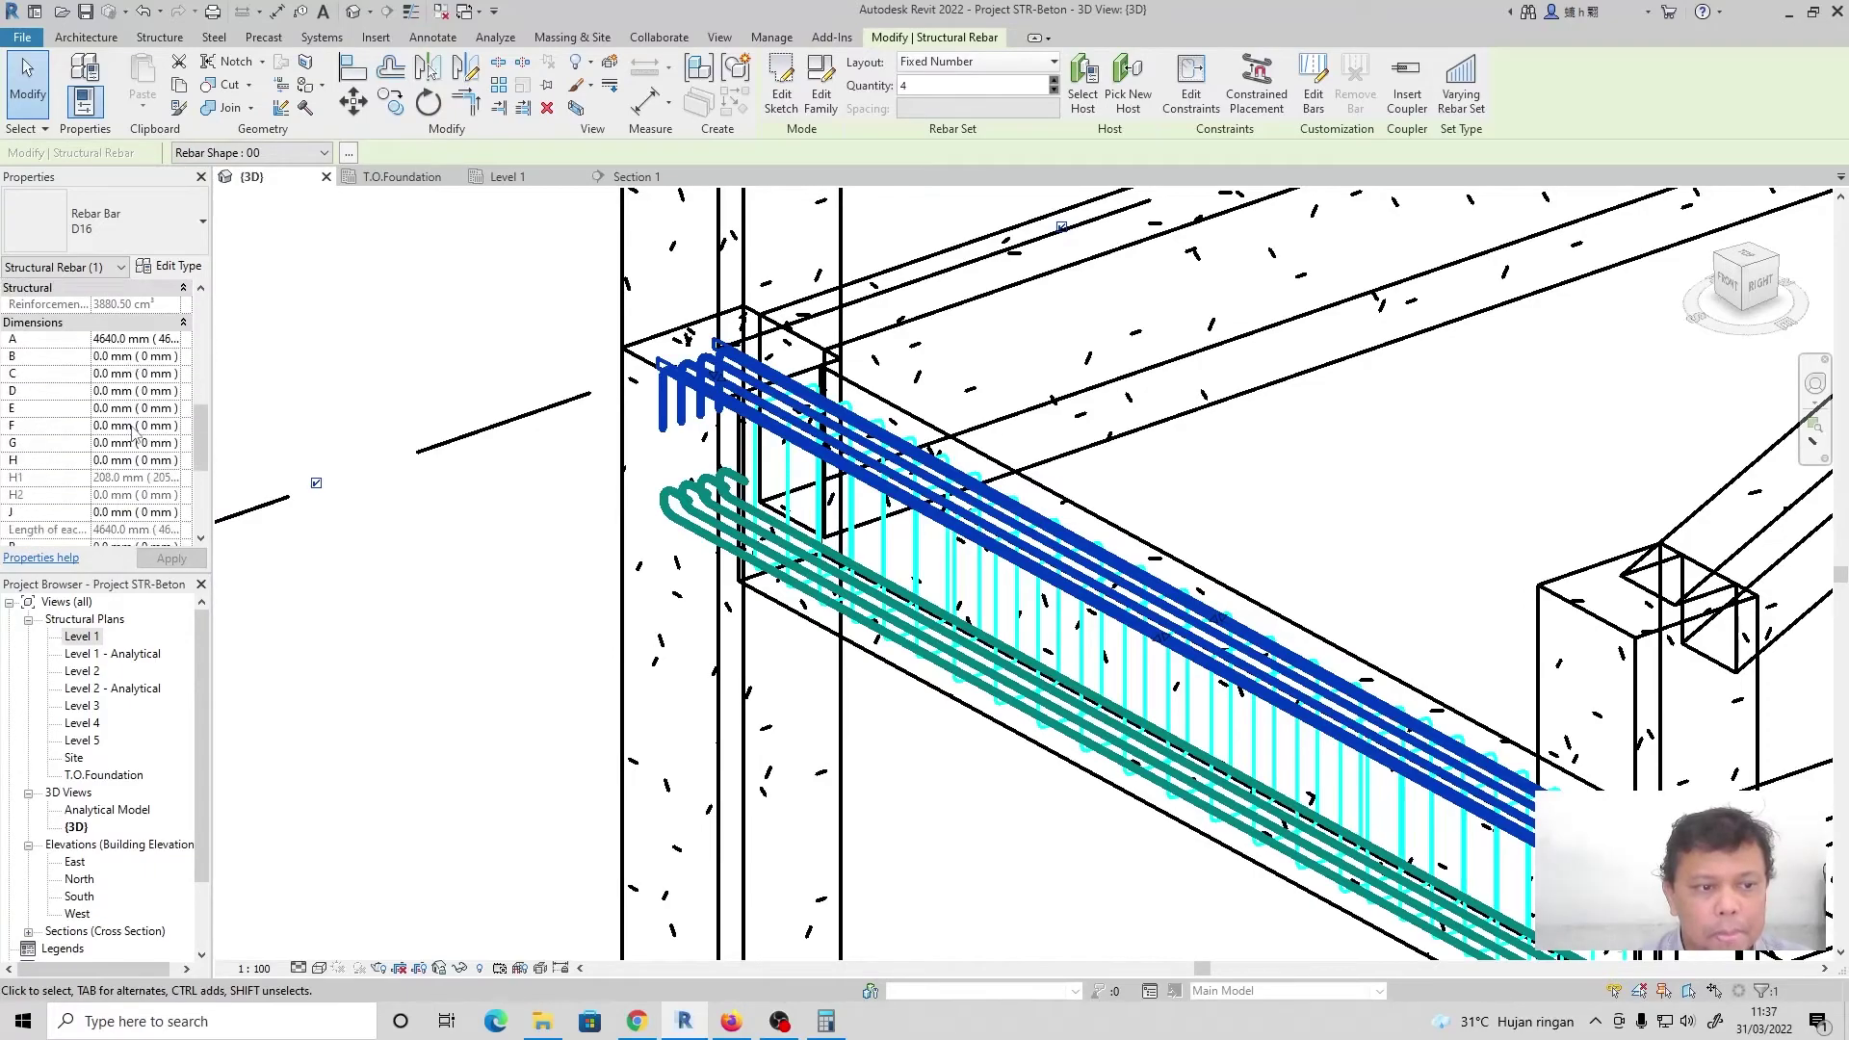
scroll(178, 431, "up", 6)
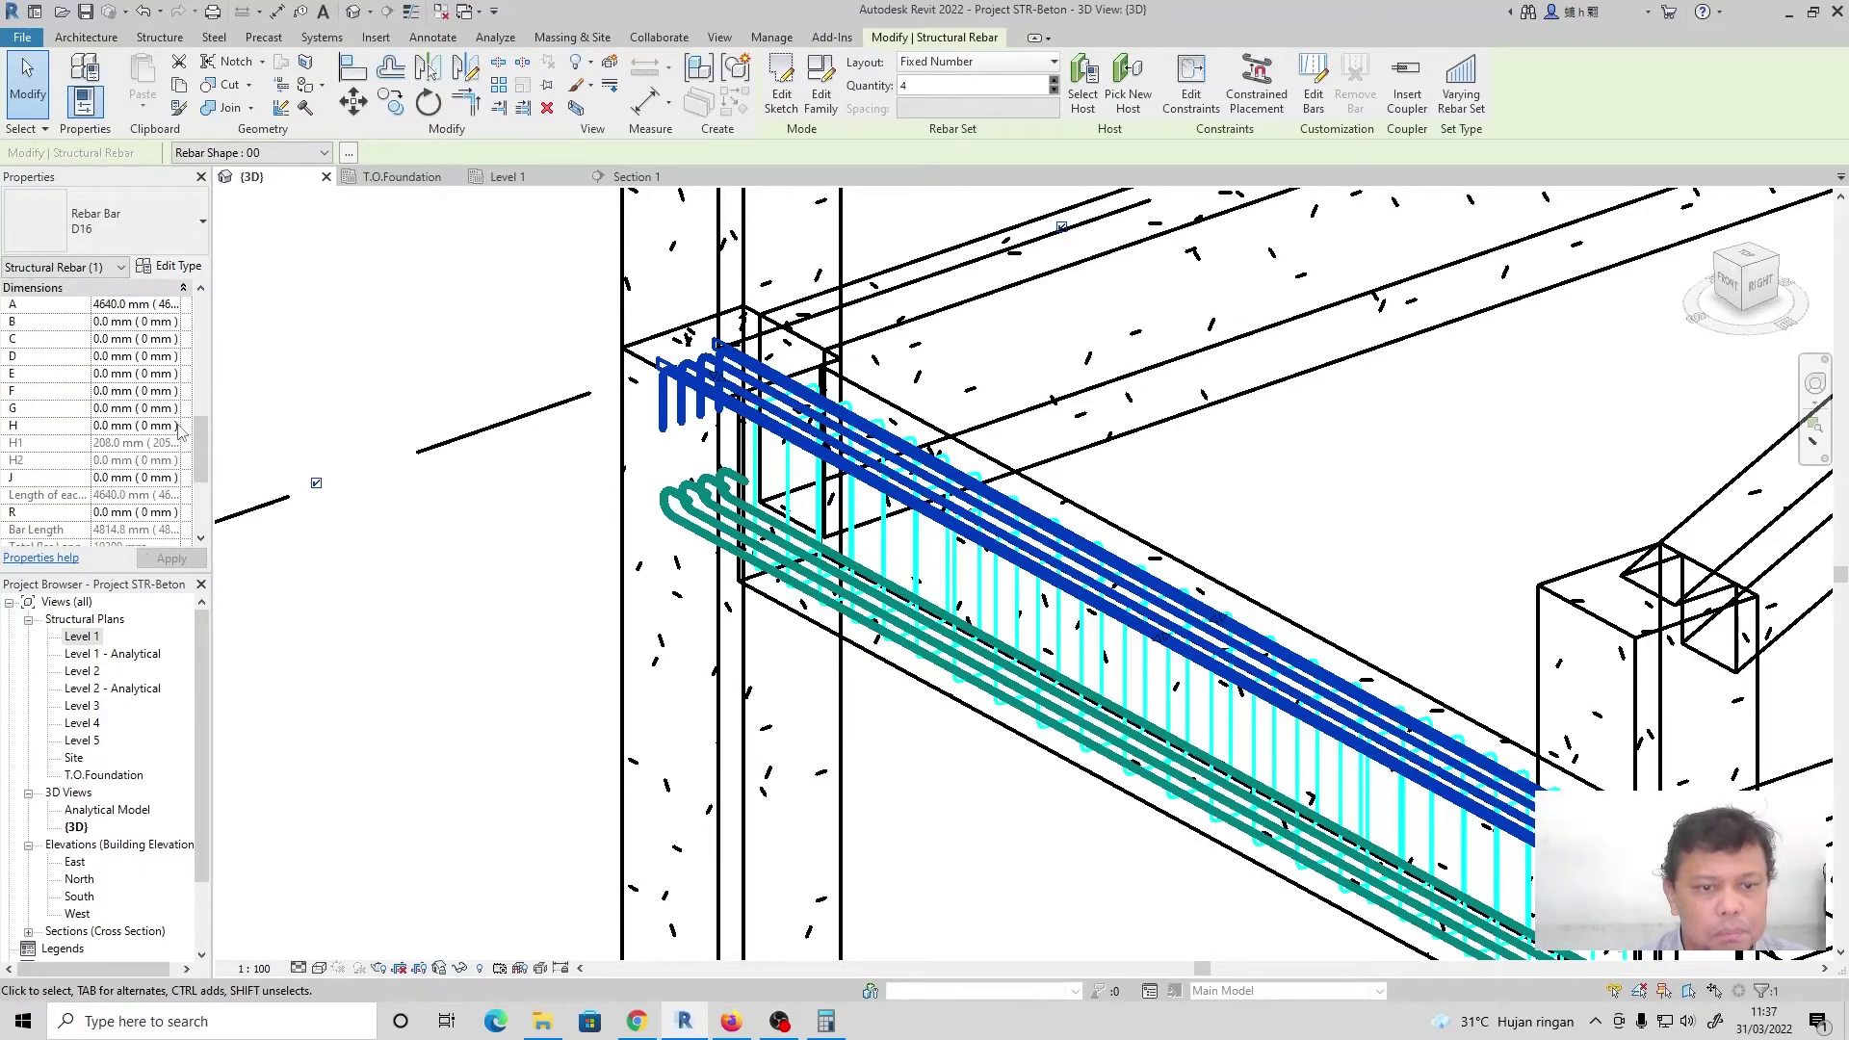
left_click(498, 486)
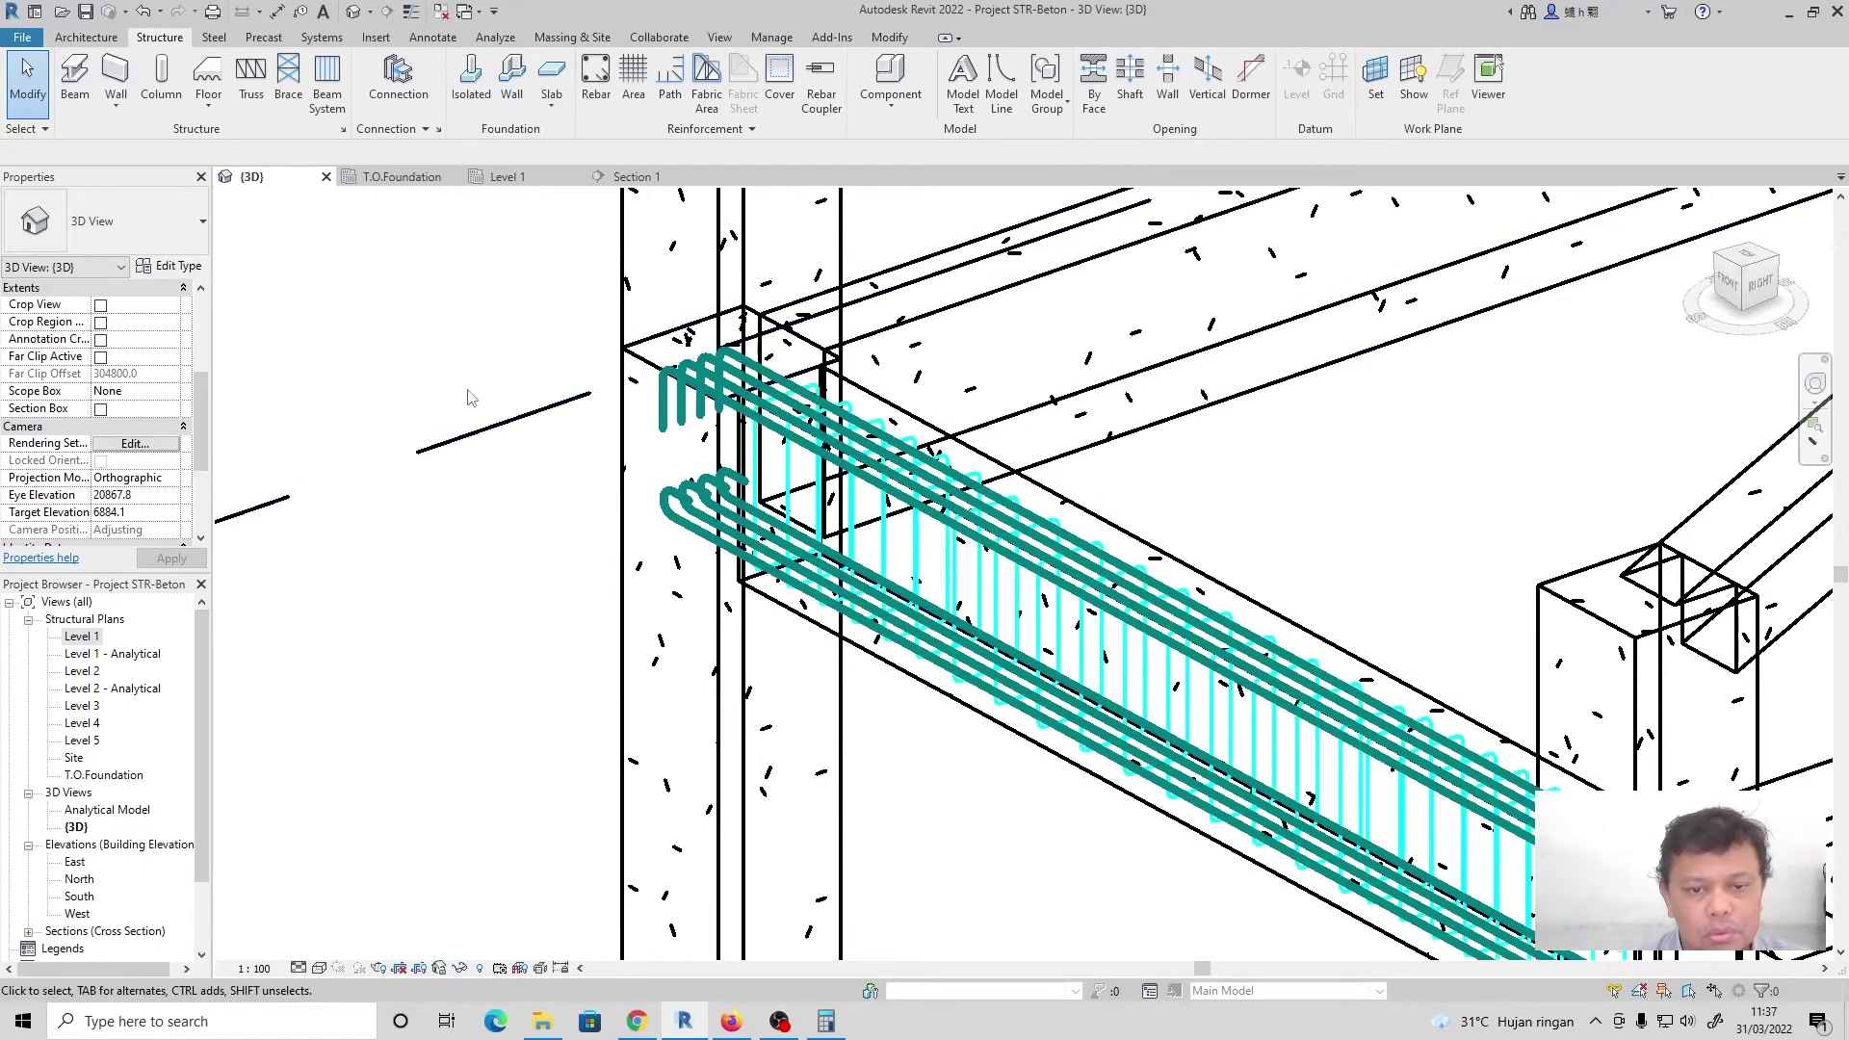
scroll(451, 396, "down", 3)
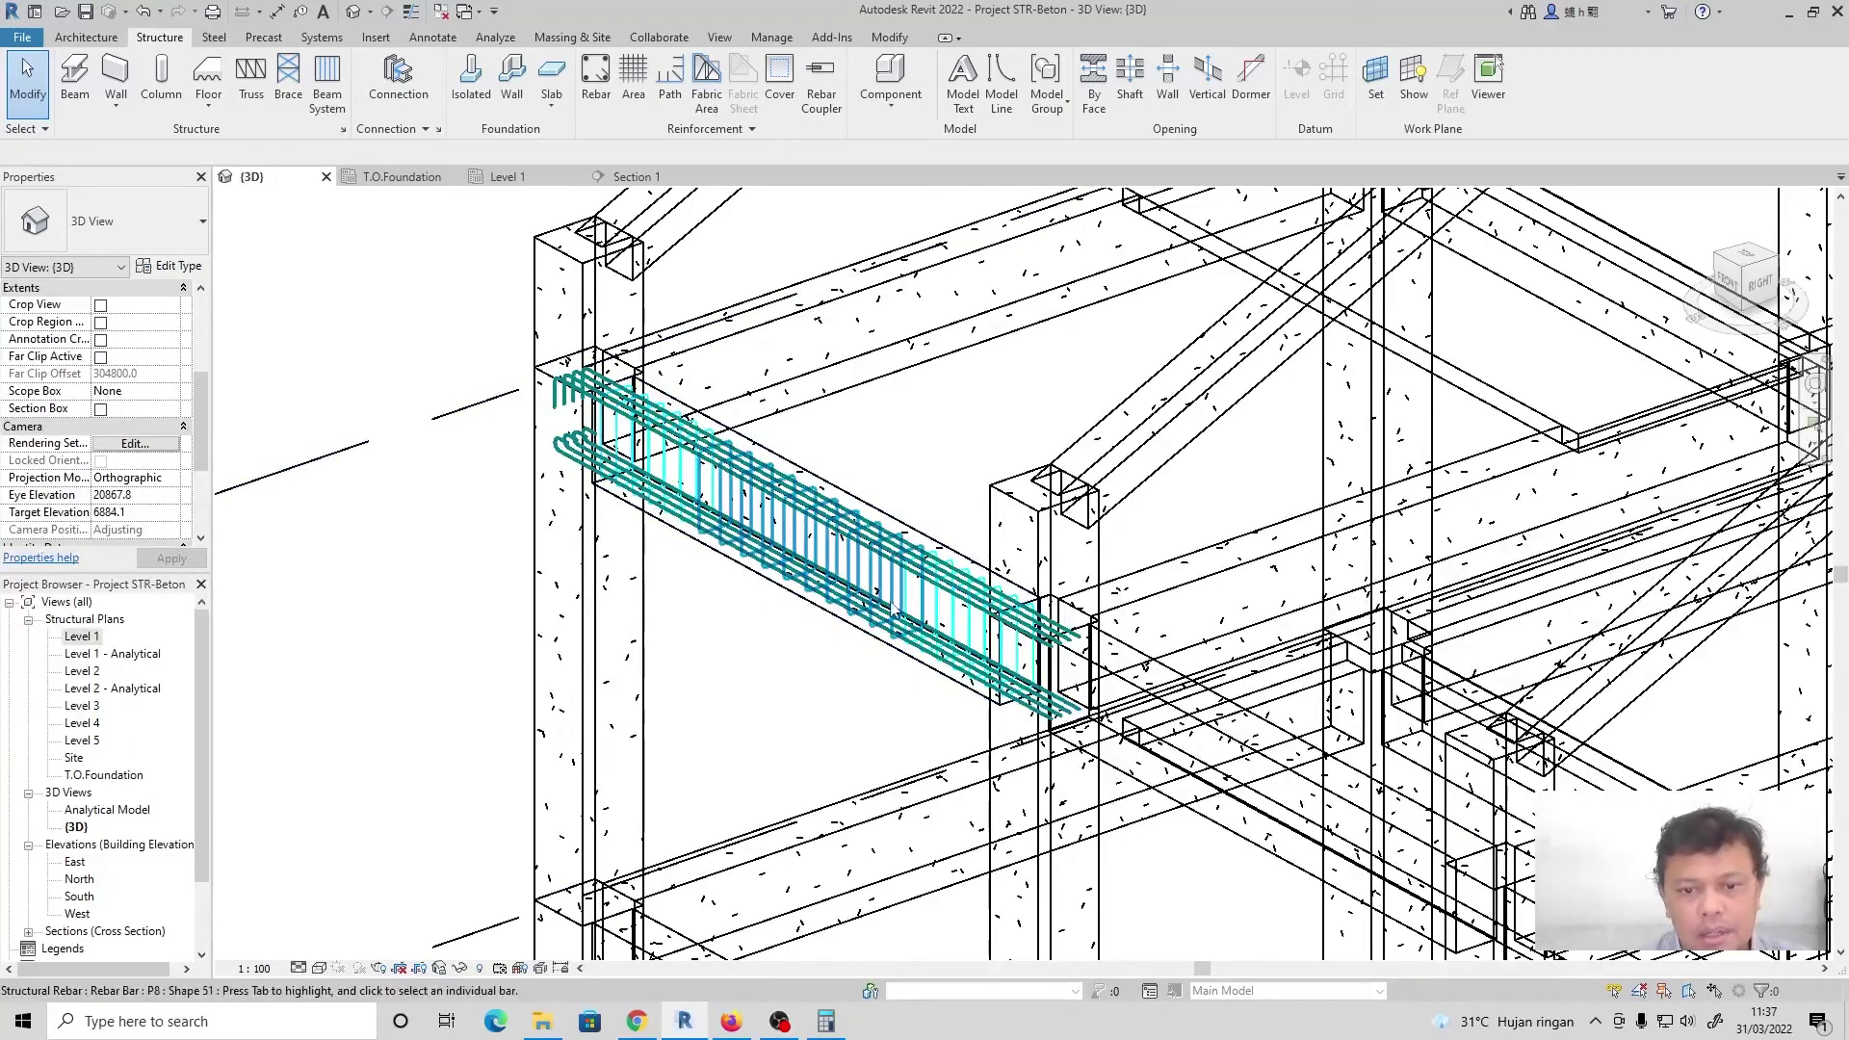
mouse_move(461, 585)
middle_mouse_down("shift")
mouse_move(520, 549)
mouse_move(500, 347)
mouse_move(454, 280)
mouse_move(575, 545)
mouse_move(735, 702)
mouse_move(702, 366)
mouse_move(474, 565)
middle_mouse_up("shift")
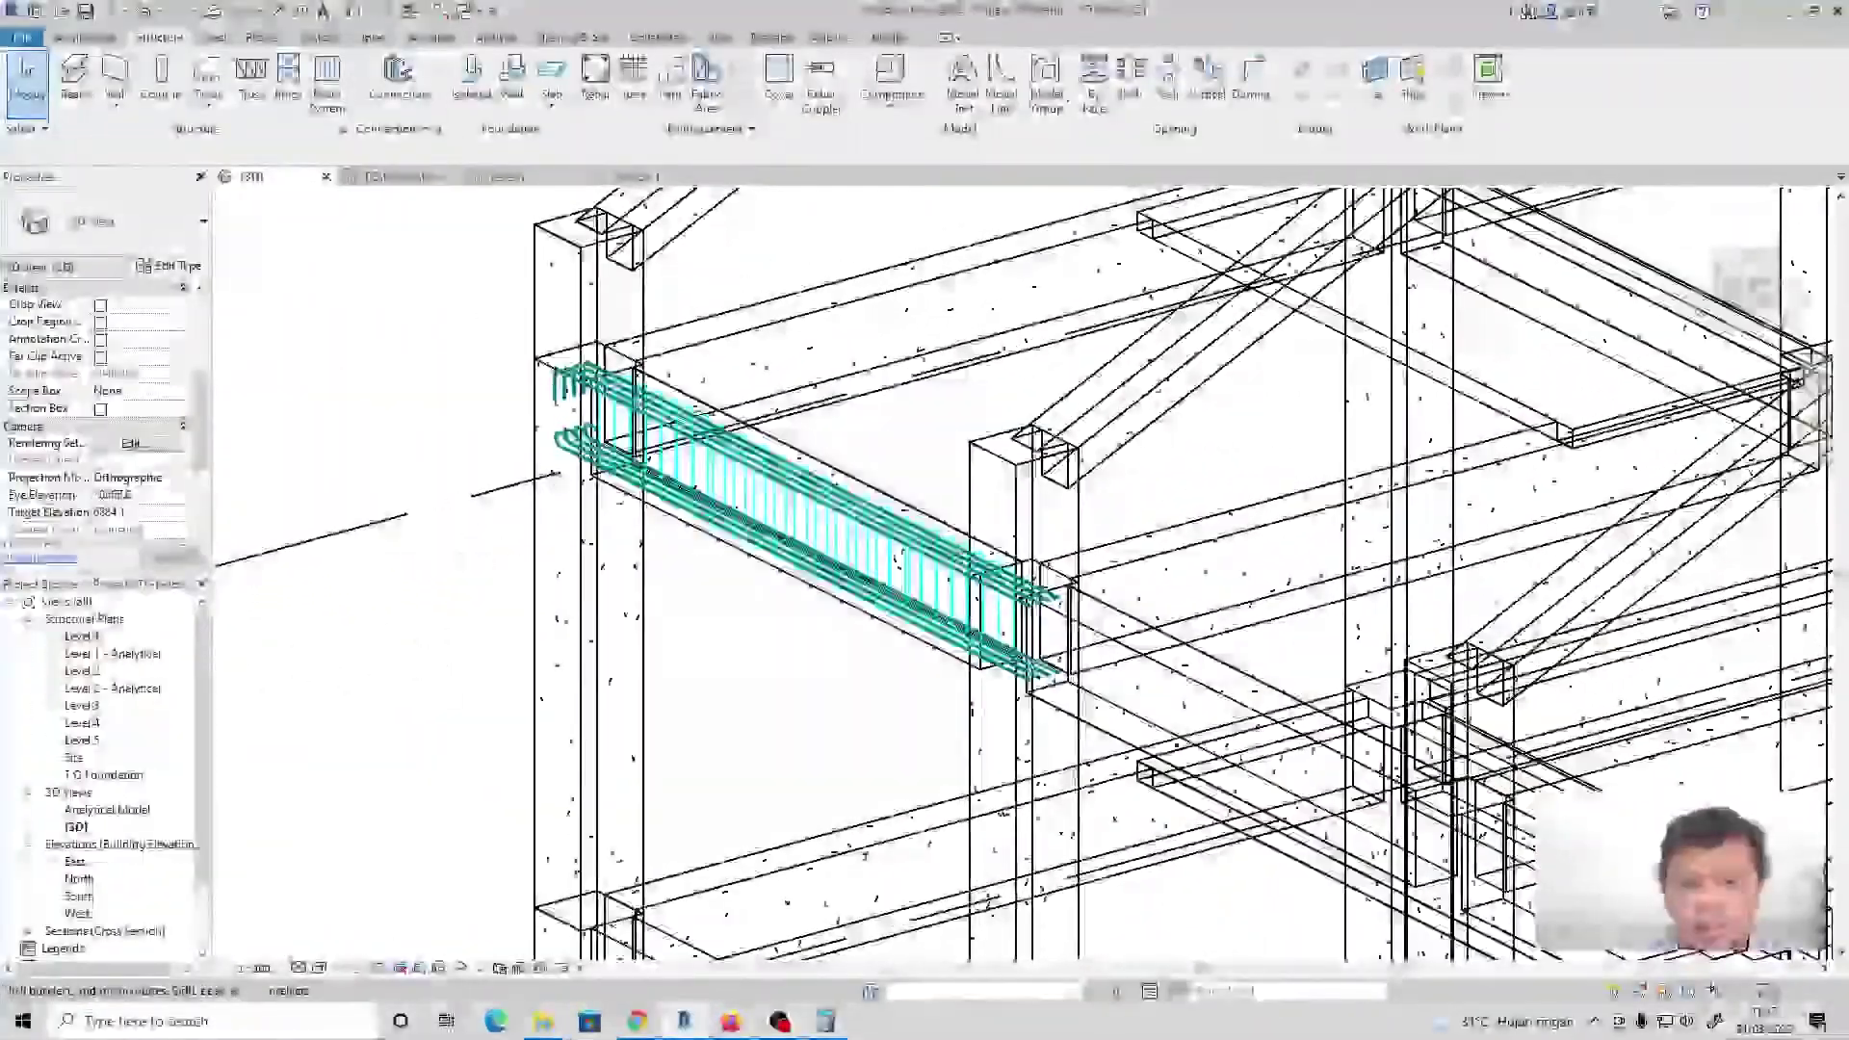